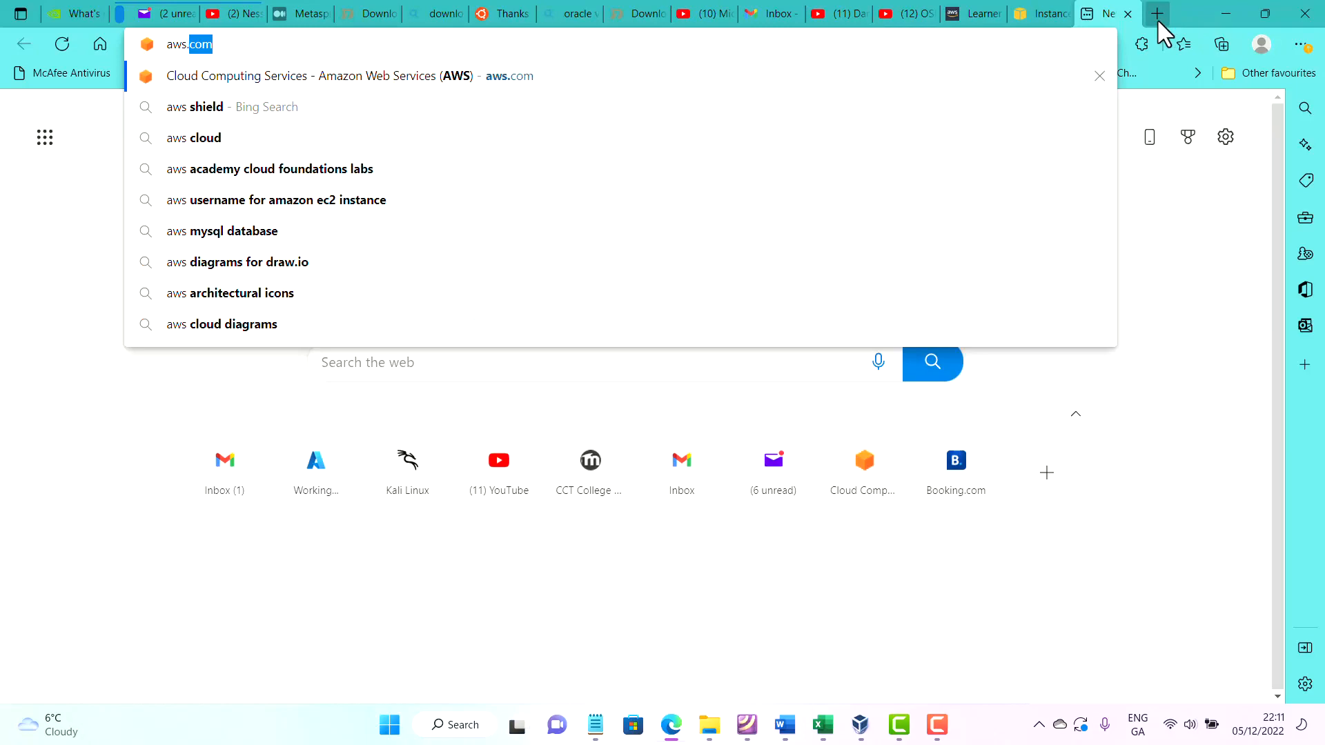
# Open aws.com, look over the AWS home page, and switch to the already open EC2 Instances console.
pyautogui.write('.com')
pyautogui.press('Return')
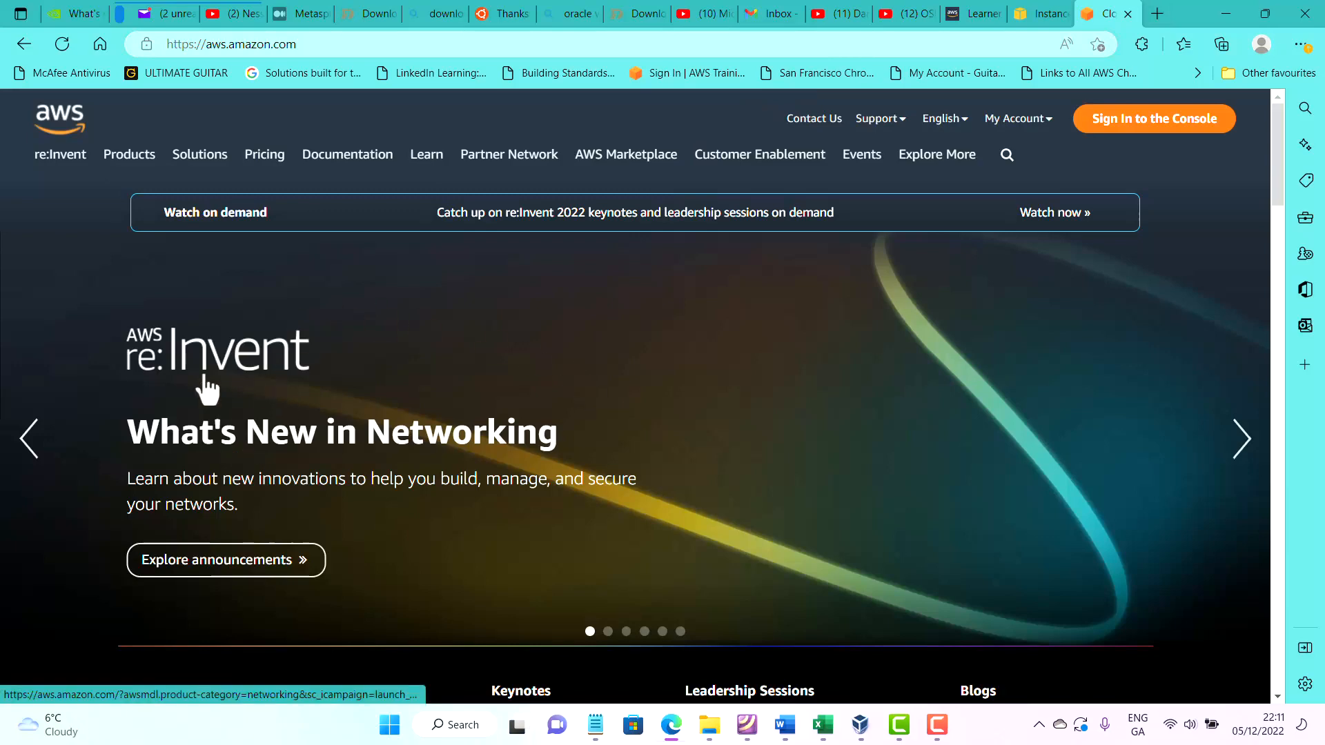
pyautogui.scroll(-3, 206, 387)
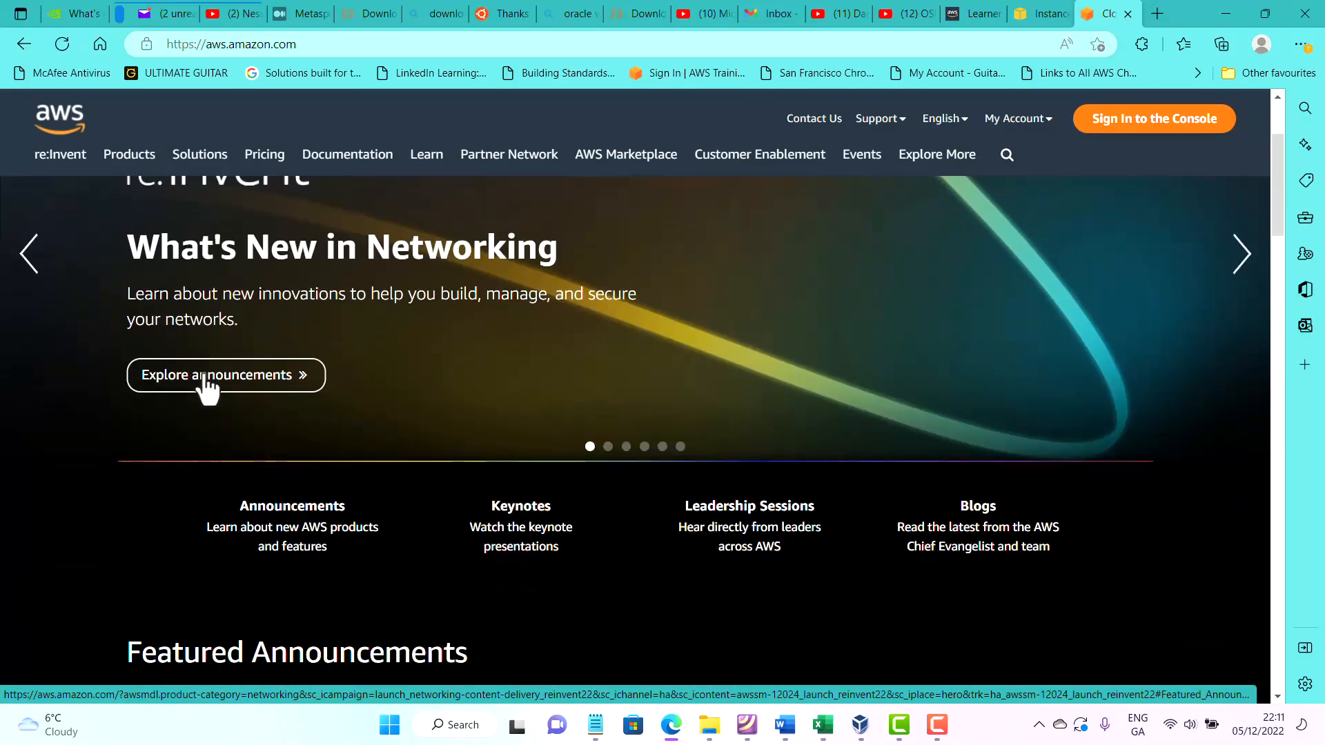
pyautogui.scroll(2, 205, 377)
pyautogui.scroll(-3, 205, 377)
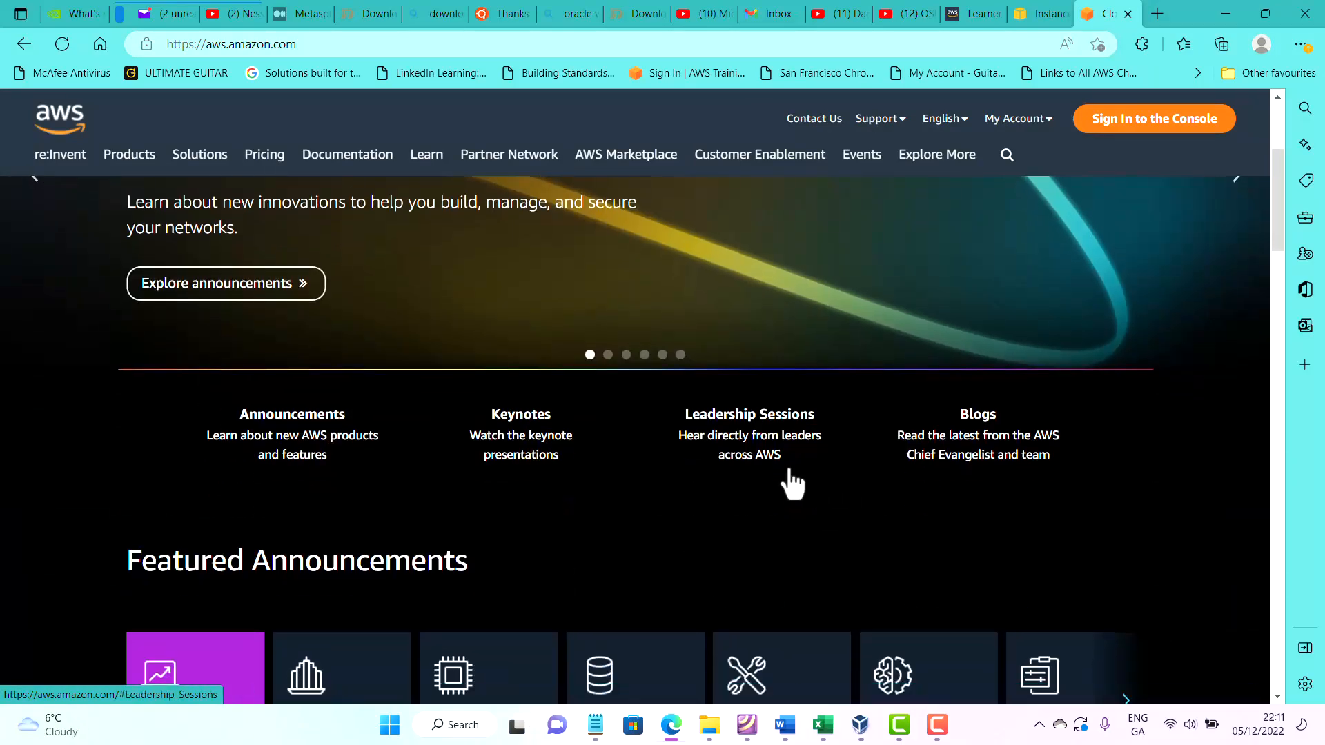
pyautogui.scroll(4, 784, 482)
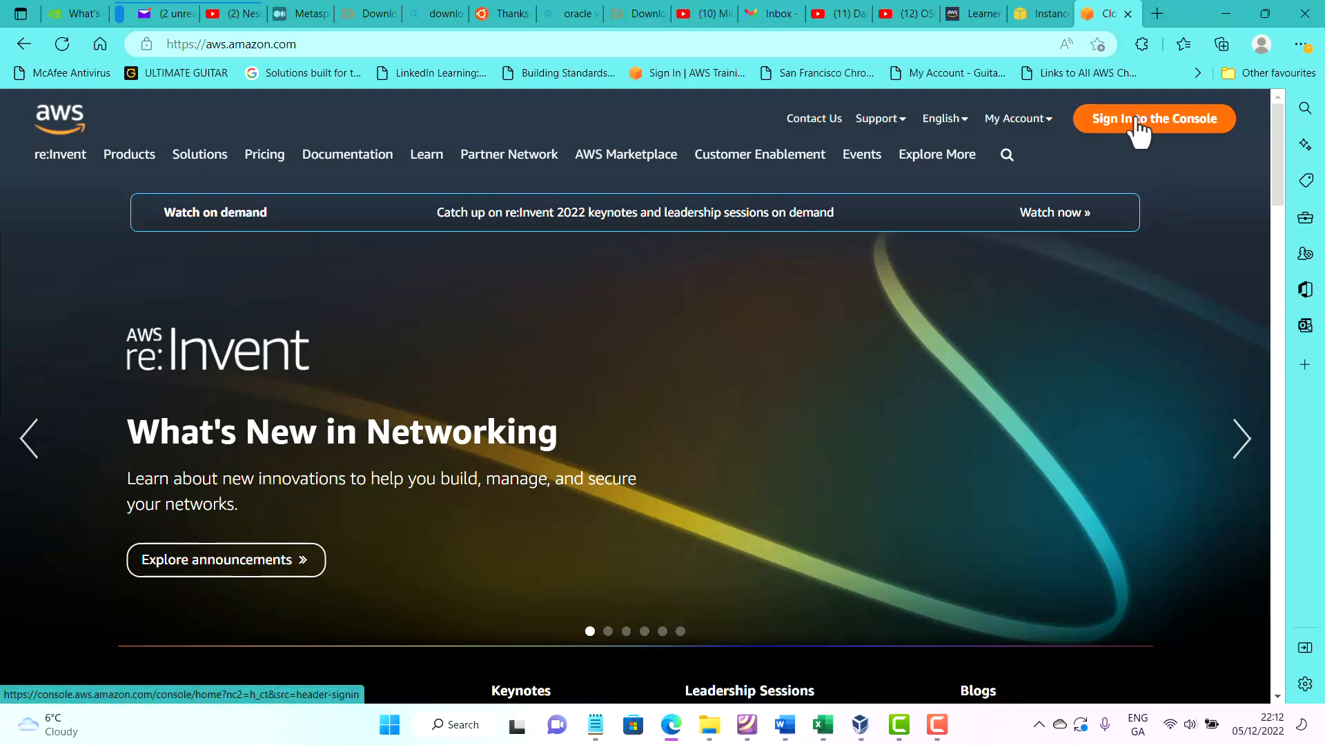
pyautogui.click(1030, 13)
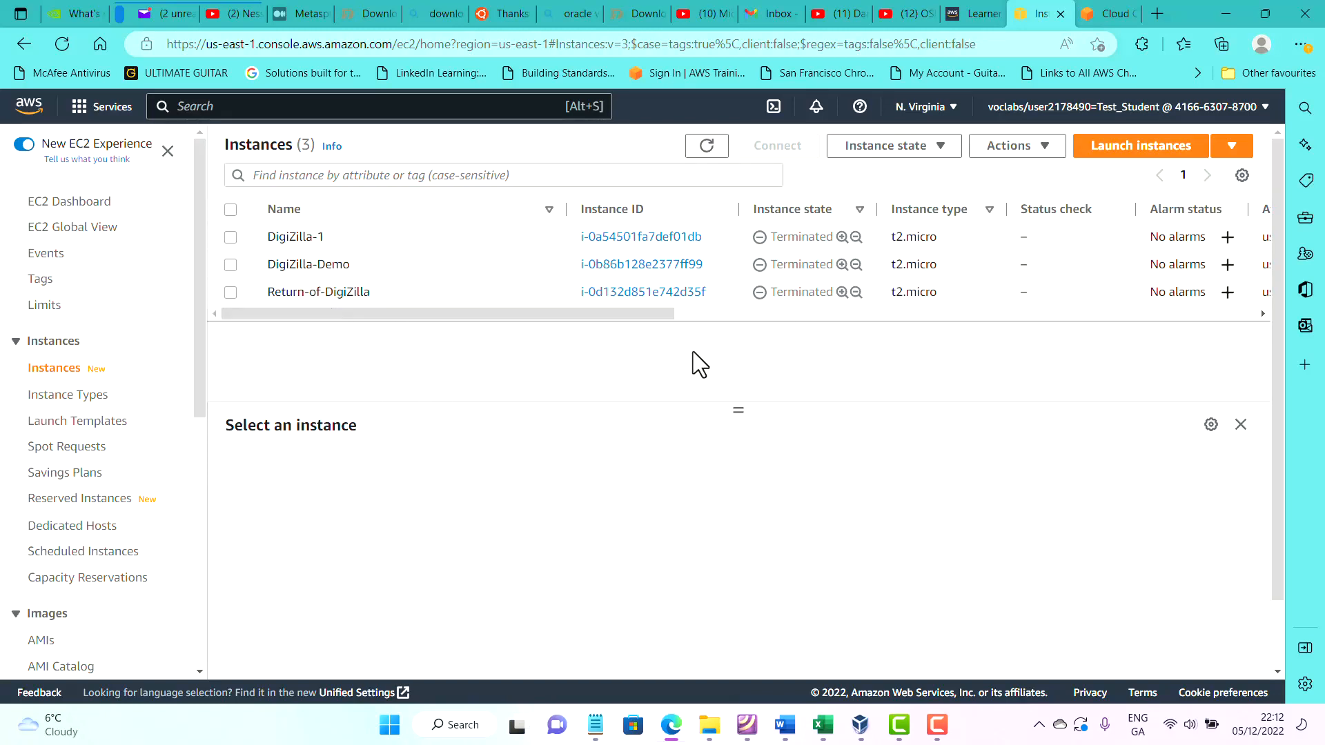
# Switch to the Word guide and examine the Auto Scaling Group diagram with its minimum size, desired capacity and maximum size.
pyautogui.click(785, 724)
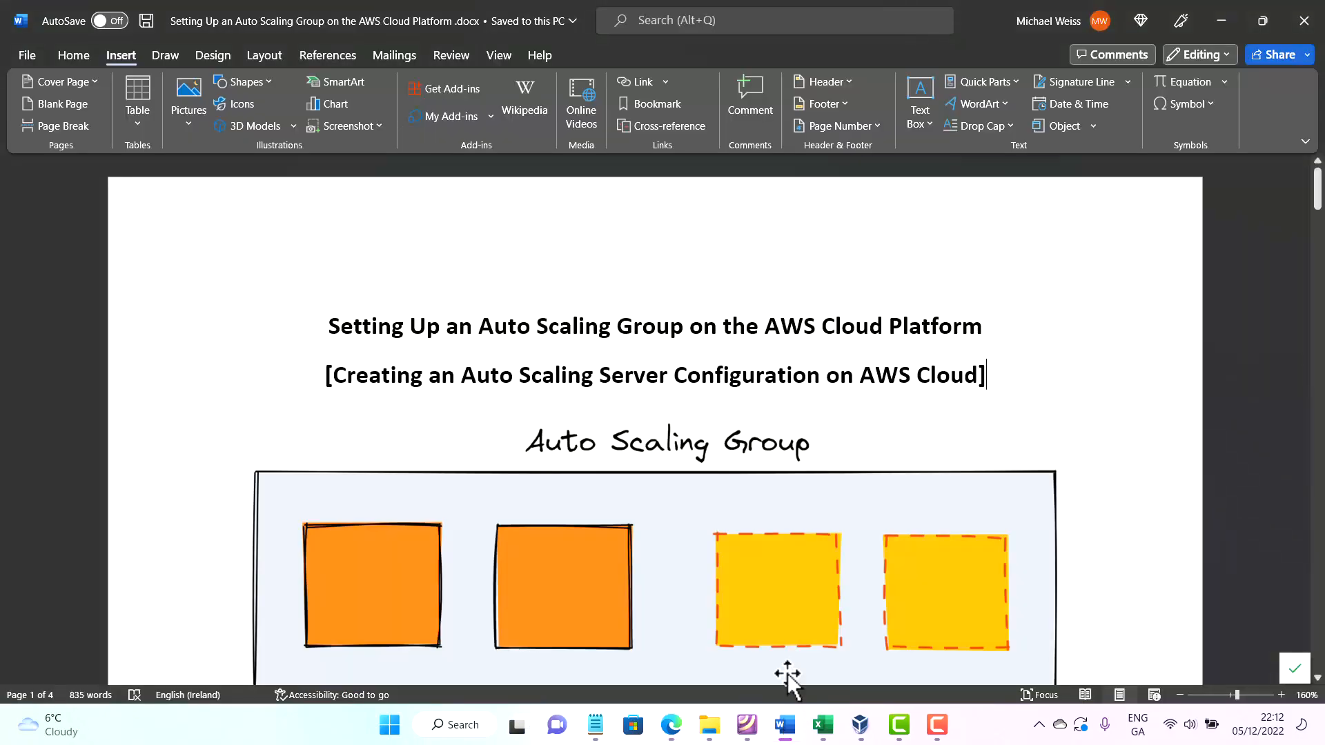
pyautogui.scroll(-4, 490, 435)
pyautogui.scroll(-1, 493, 433)
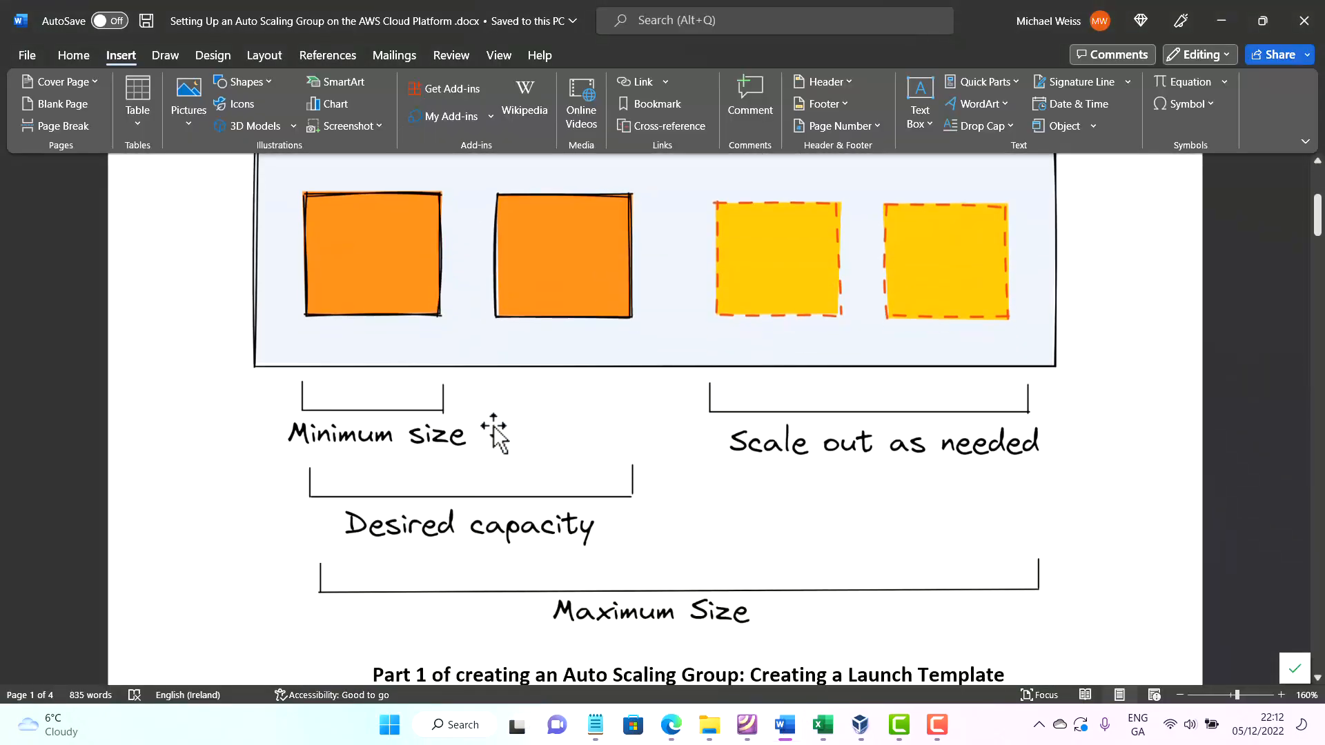
pyautogui.scroll(2, 492, 434)
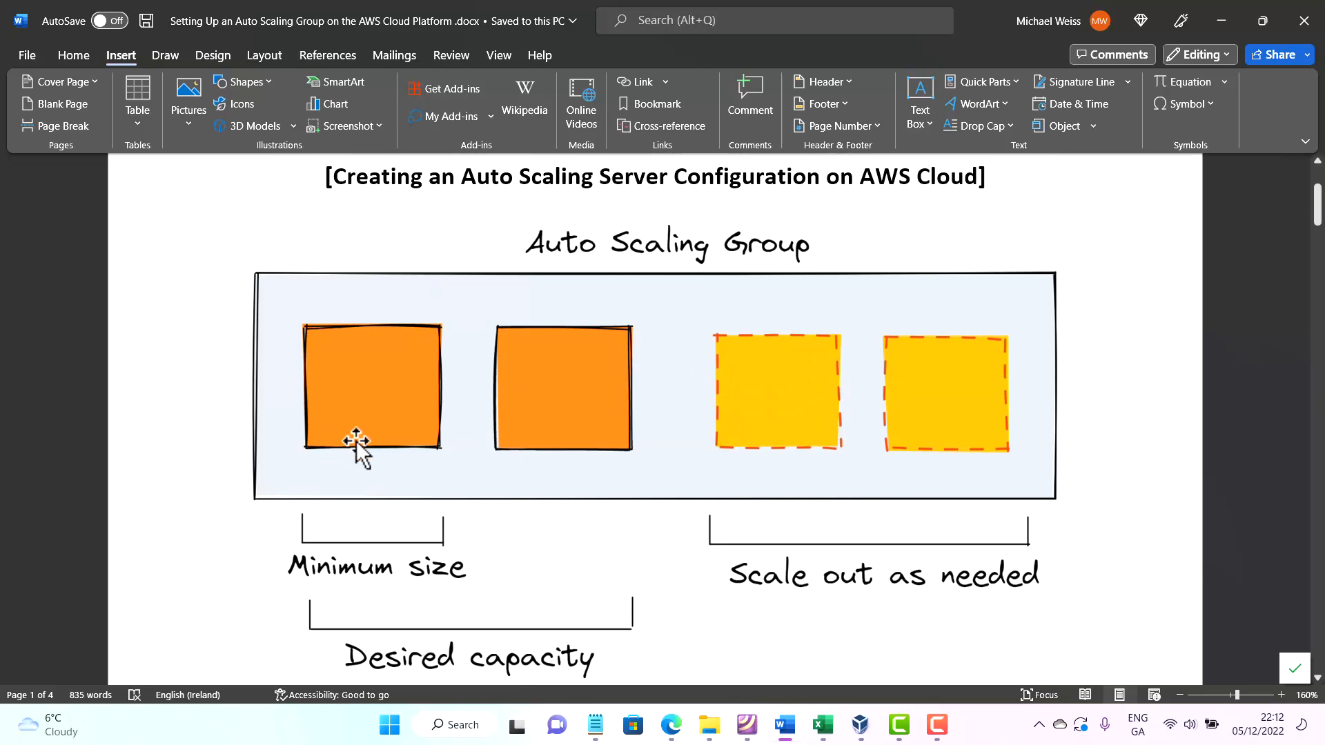
pyautogui.scroll(-1, 355, 442)
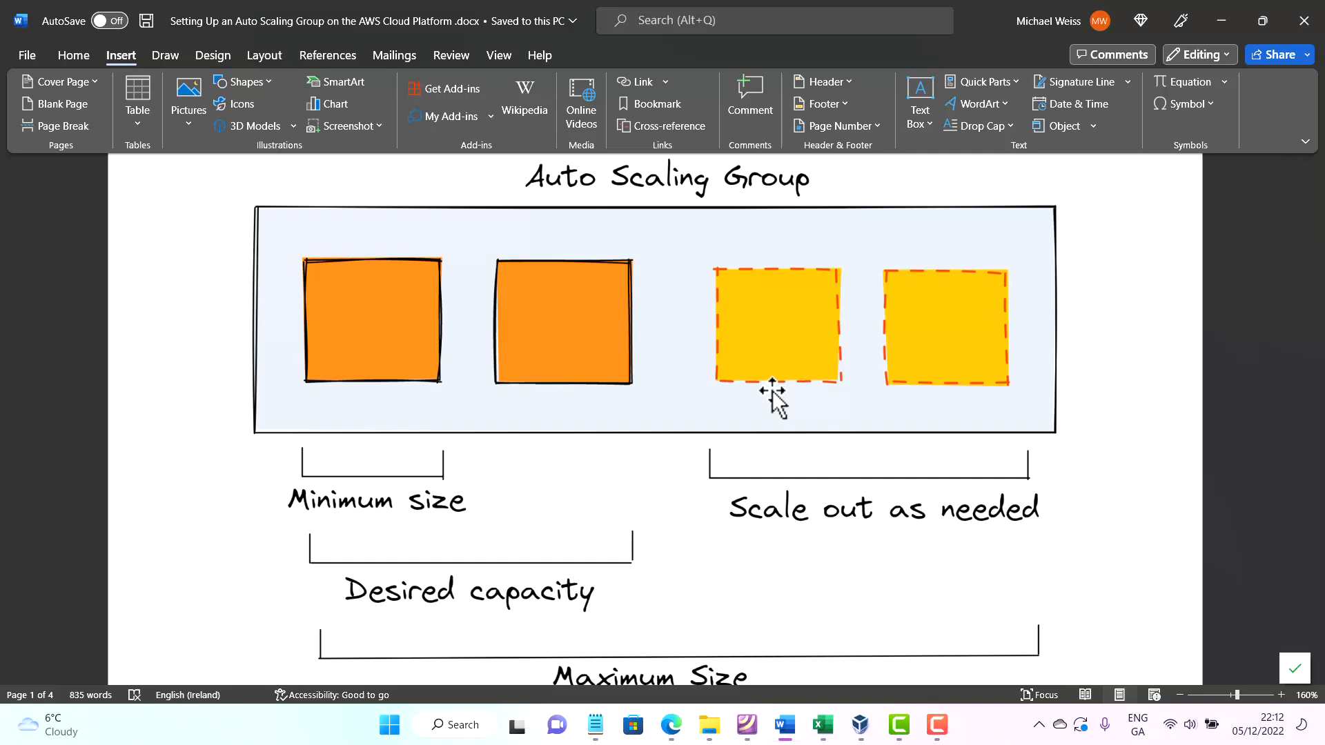
pyautogui.scroll(-1, 760, 403)
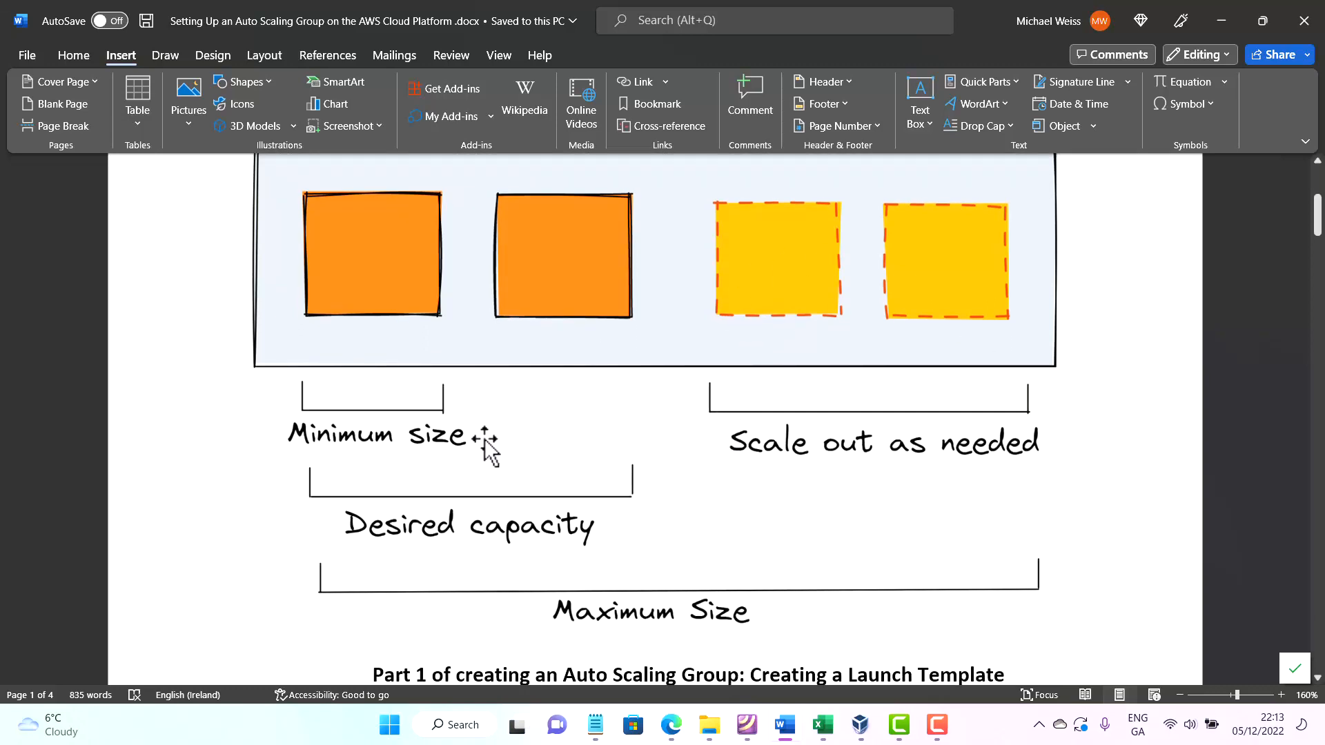
# Read the Part 1 instructions on creating a launch template in the guide, through item 7.
pyautogui.scroll(-4, 564, 467)
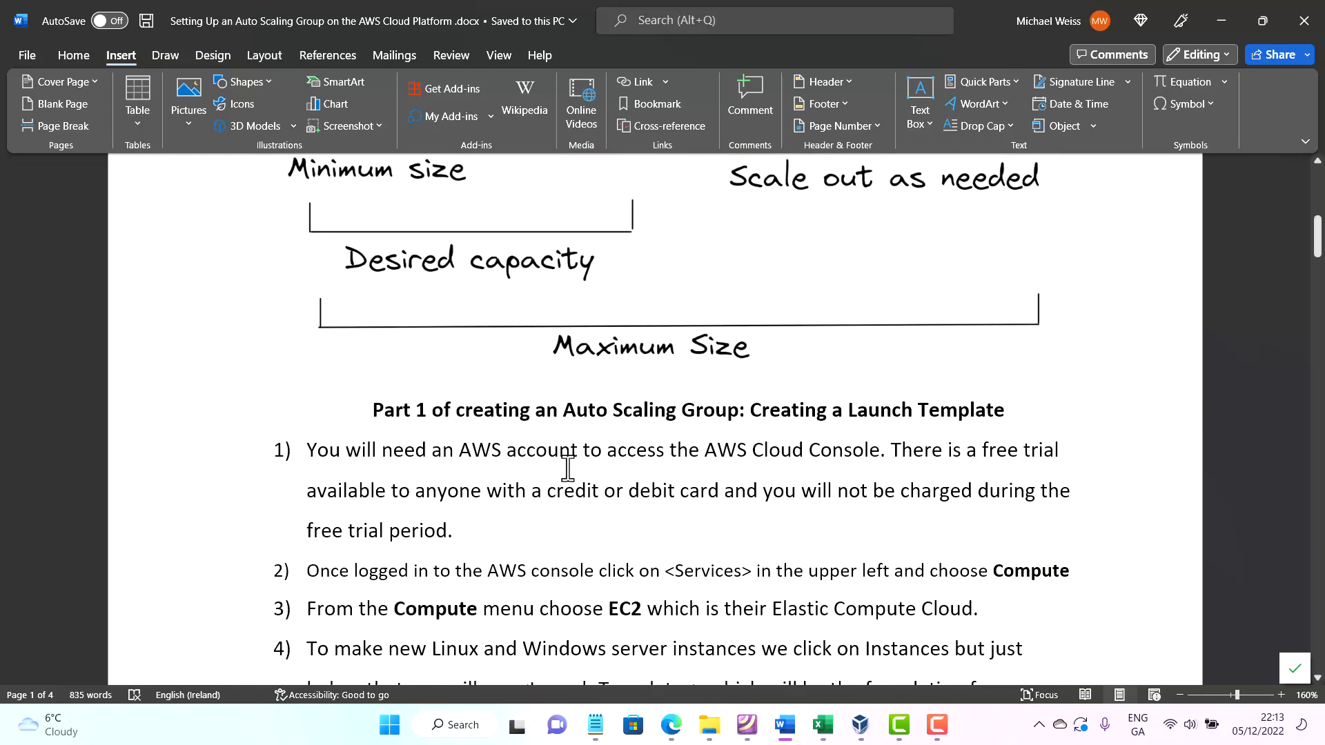
pyautogui.scroll(3, 568, 467)
pyautogui.scroll(-4, 567, 473)
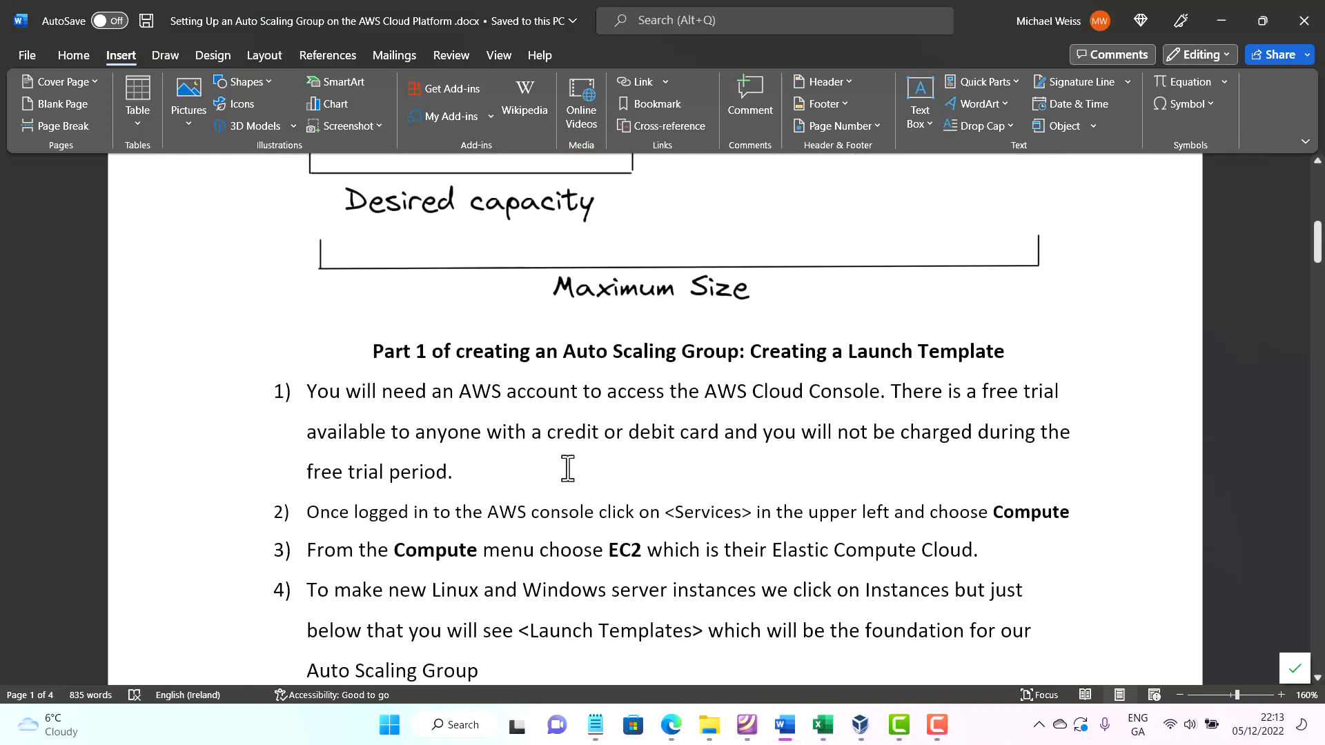
pyautogui.scroll(-1, 567, 467)
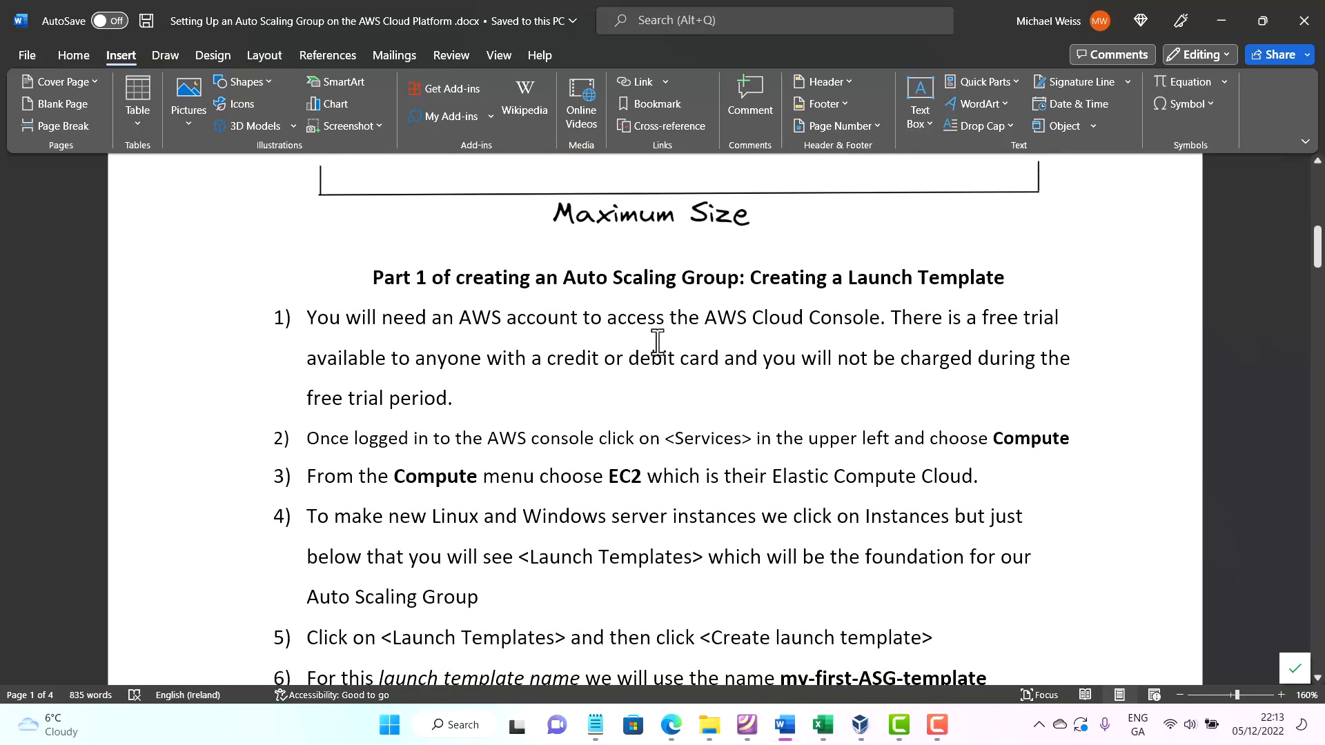
pyautogui.scroll(-1, 629, 374)
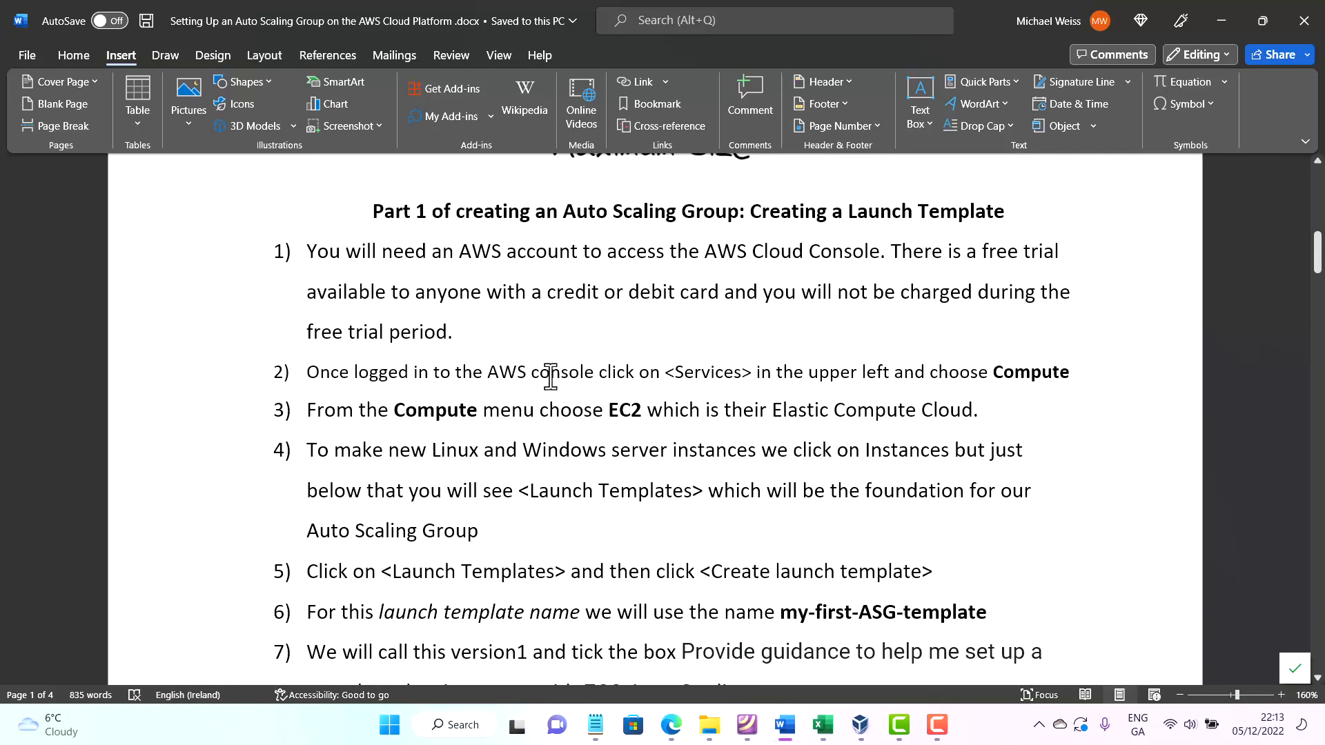
pyautogui.scroll(-1, 550, 373)
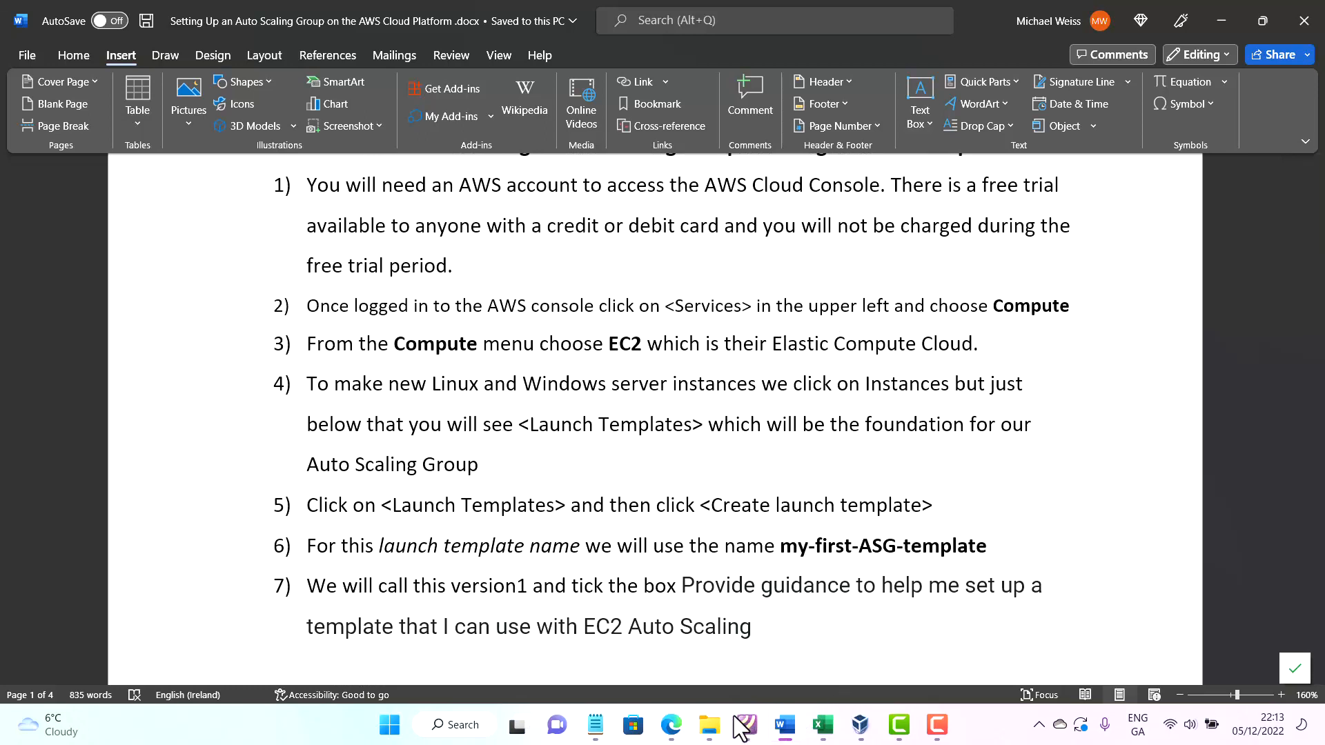
# Switch to the AWS console in Edge and open EC2 from the Compute services.
pyautogui.click(685, 728)
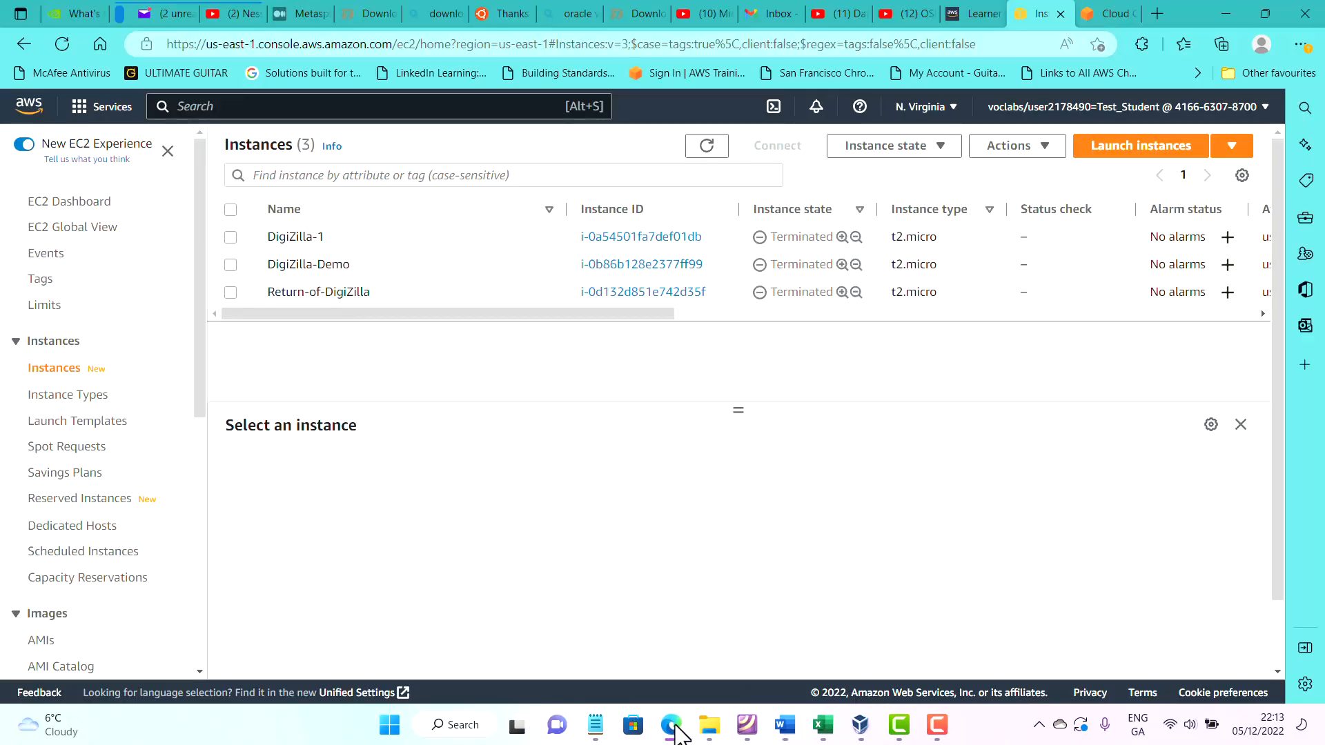
pyautogui.click(113, 110)
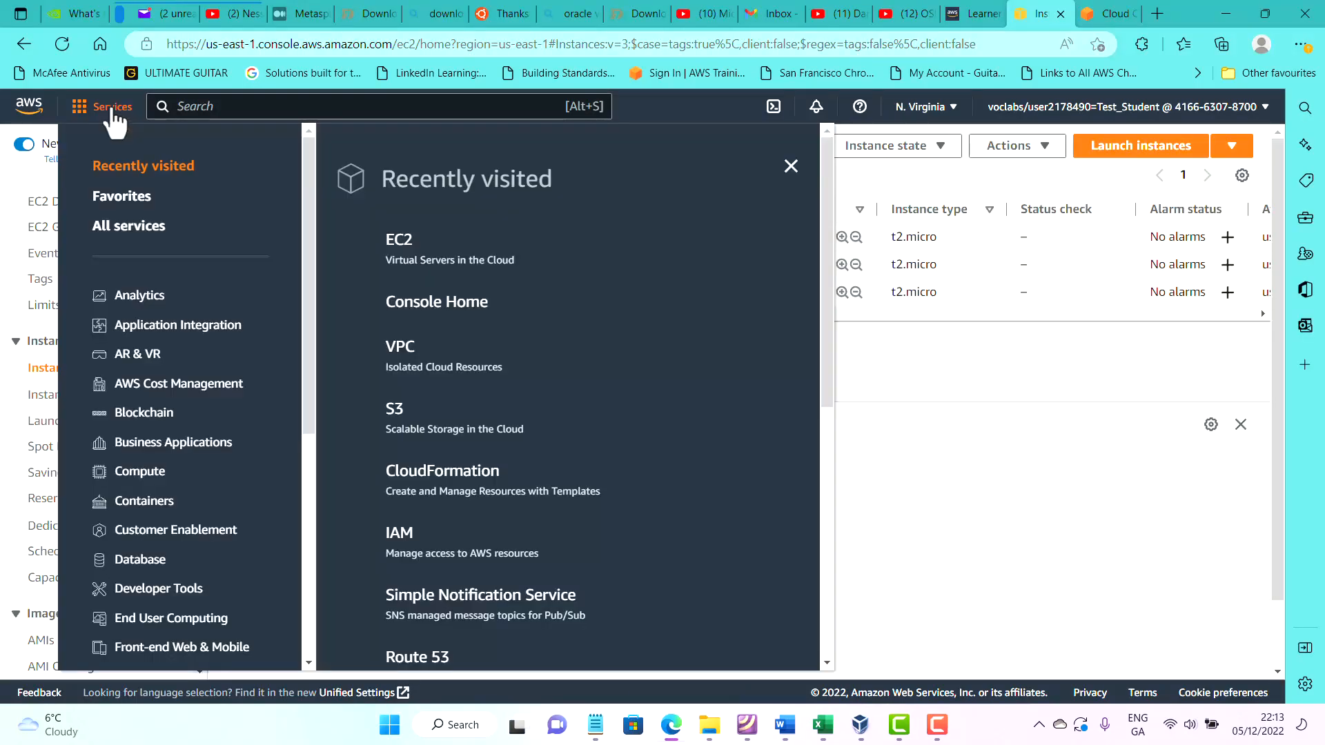
pyautogui.click(136, 476)
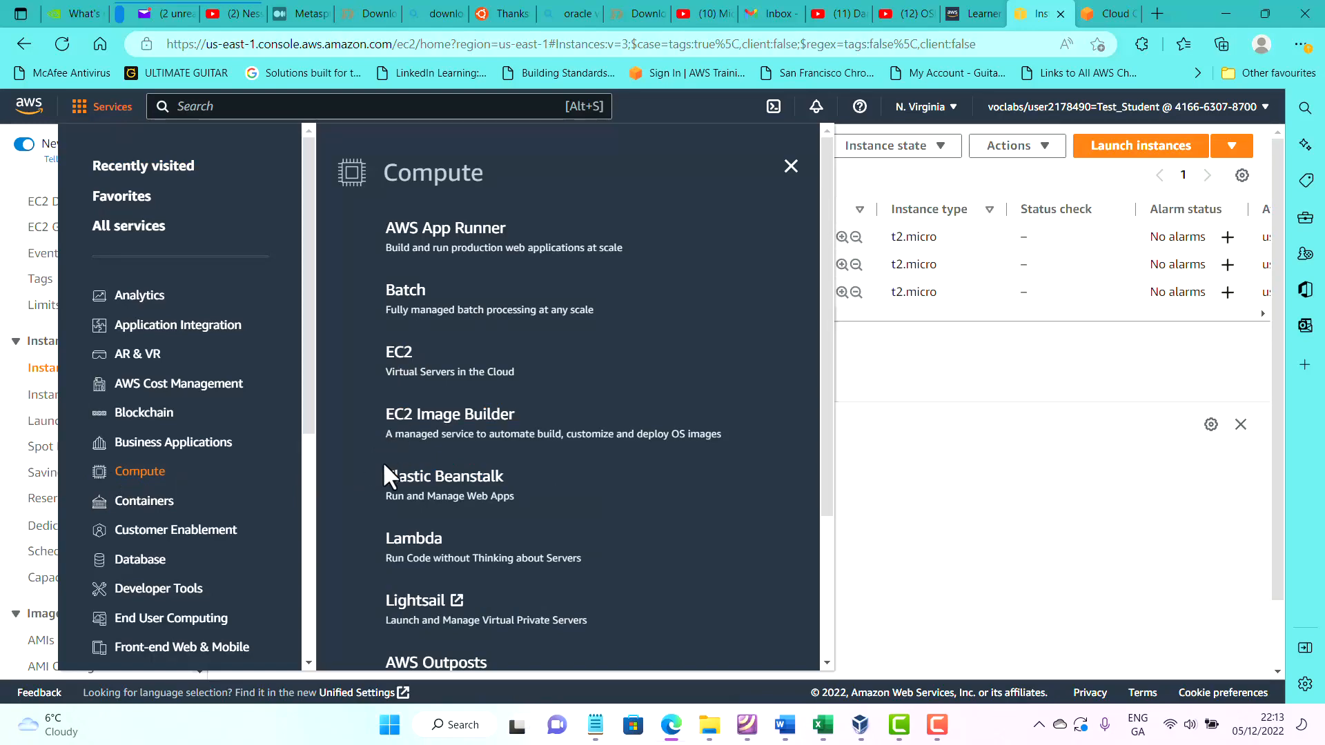
pyautogui.click(403, 370)
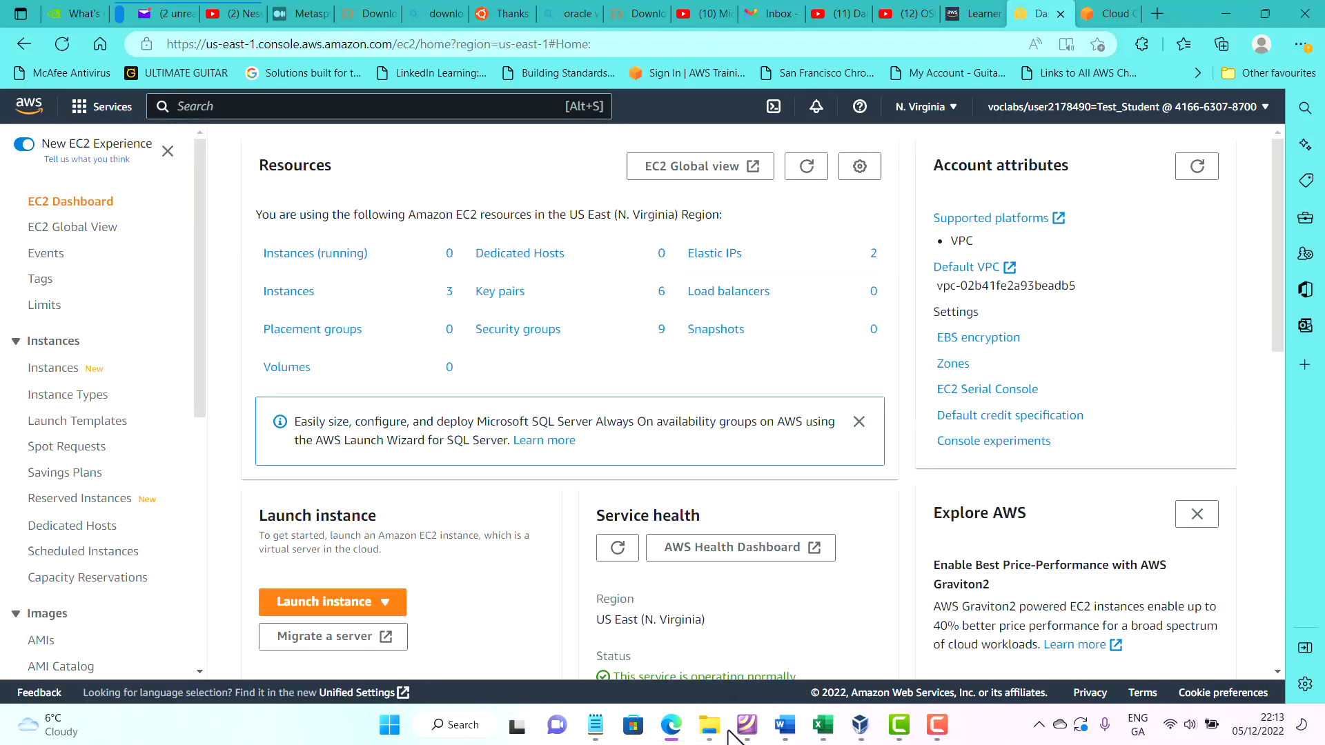
# Switch to the Word guide and reread the instructions on where to find Launch Templates.
pyautogui.click(785, 724)
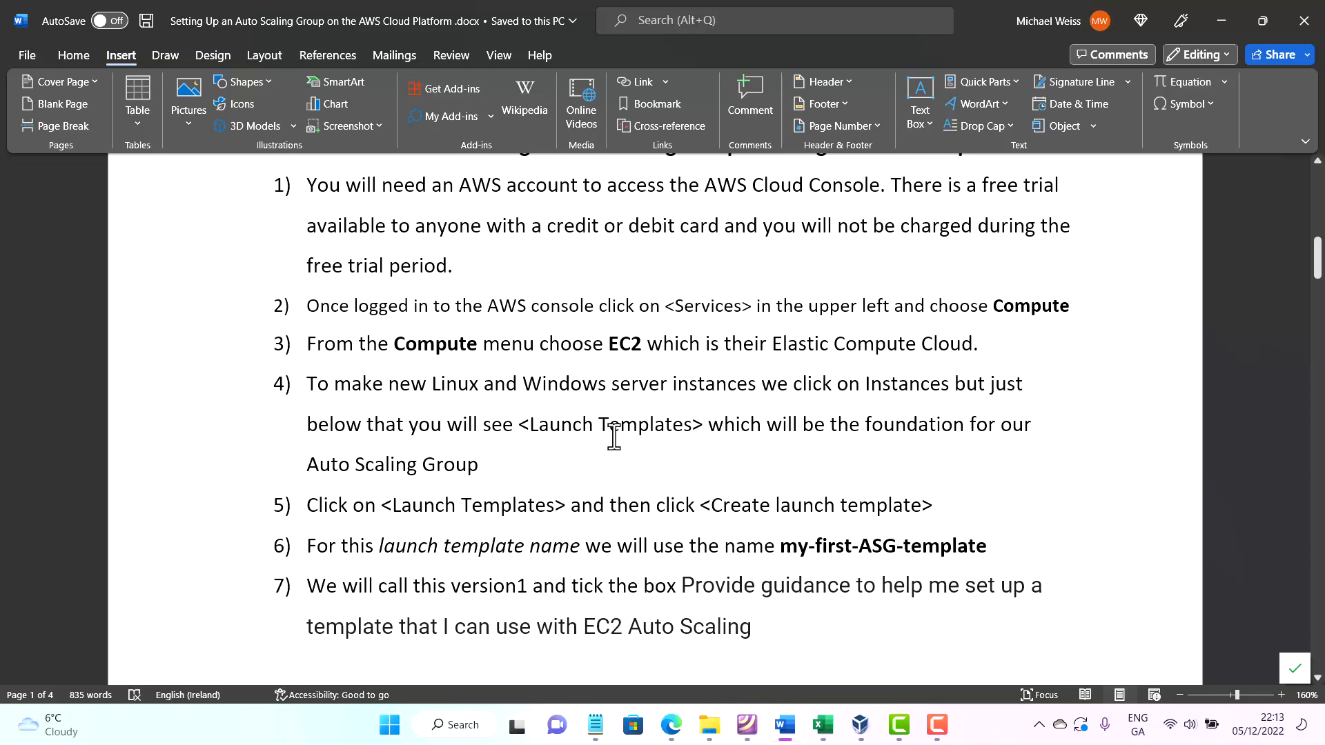
pyautogui.scroll(-1, 614, 436)
pyautogui.scroll(1, 614, 436)
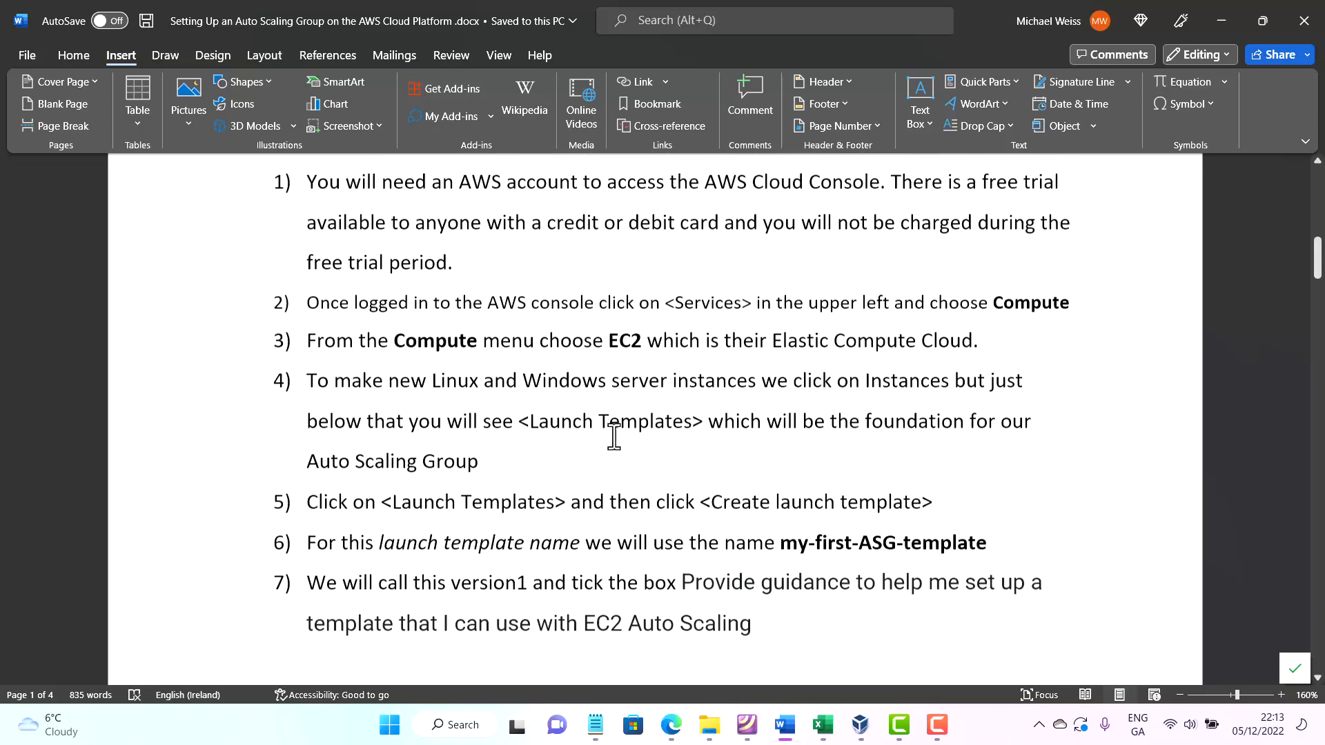
pyautogui.click(714, 738)
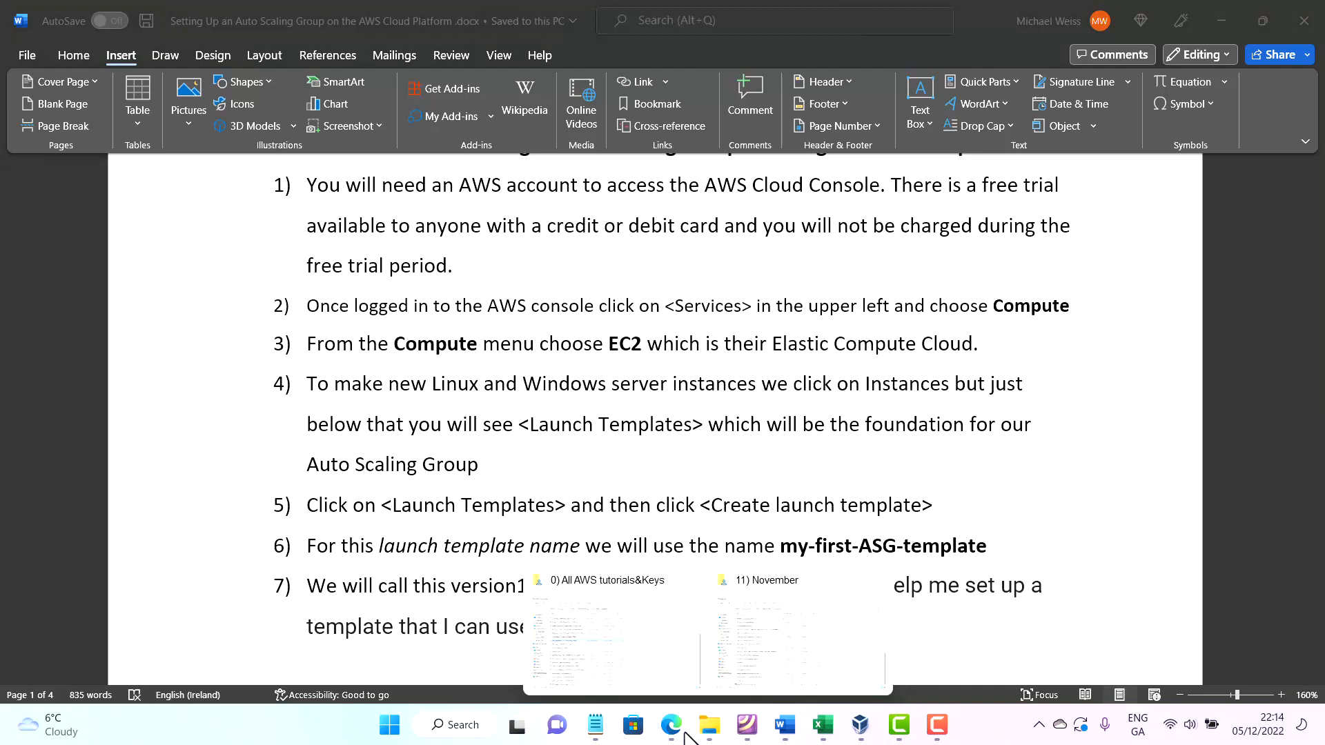
# Return to the EC2 console in Edge and view the Launch Configurations page under Auto Scaling.
pyautogui.click(686, 734)
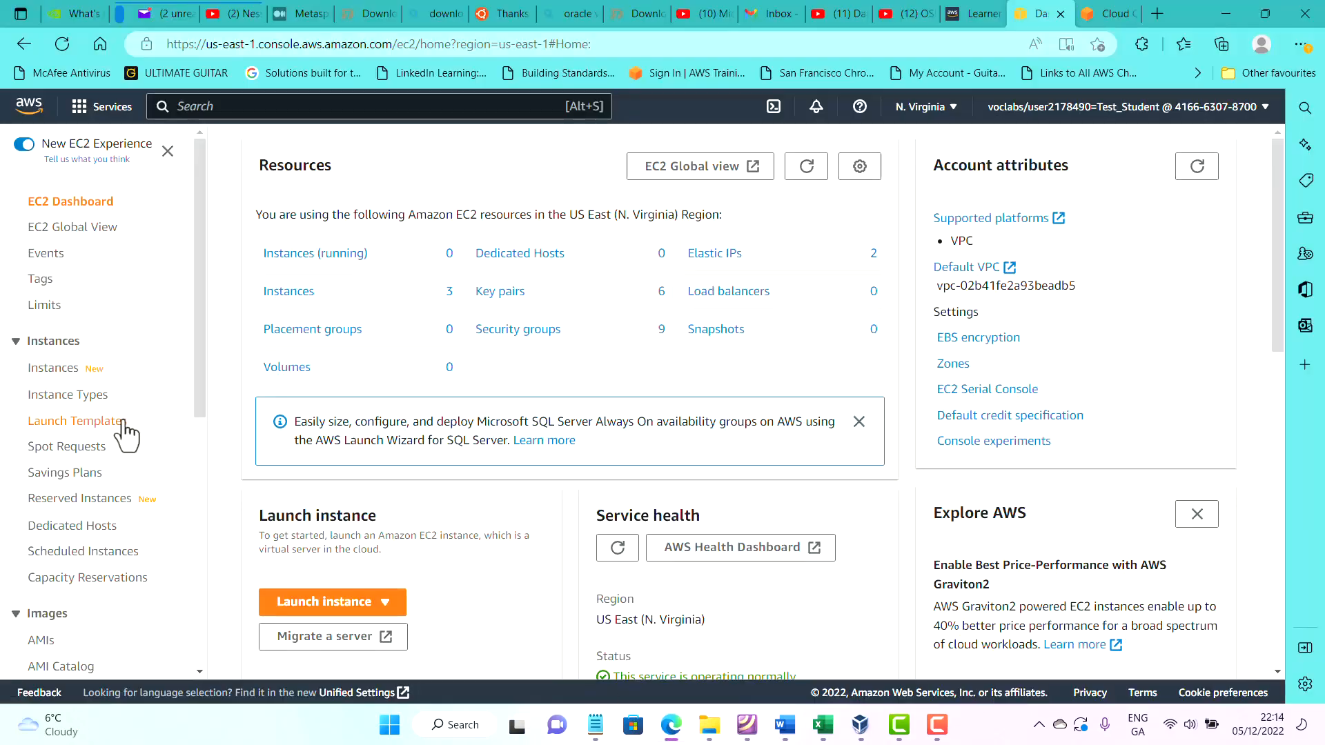
pyautogui.scroll(-7, 117, 448)
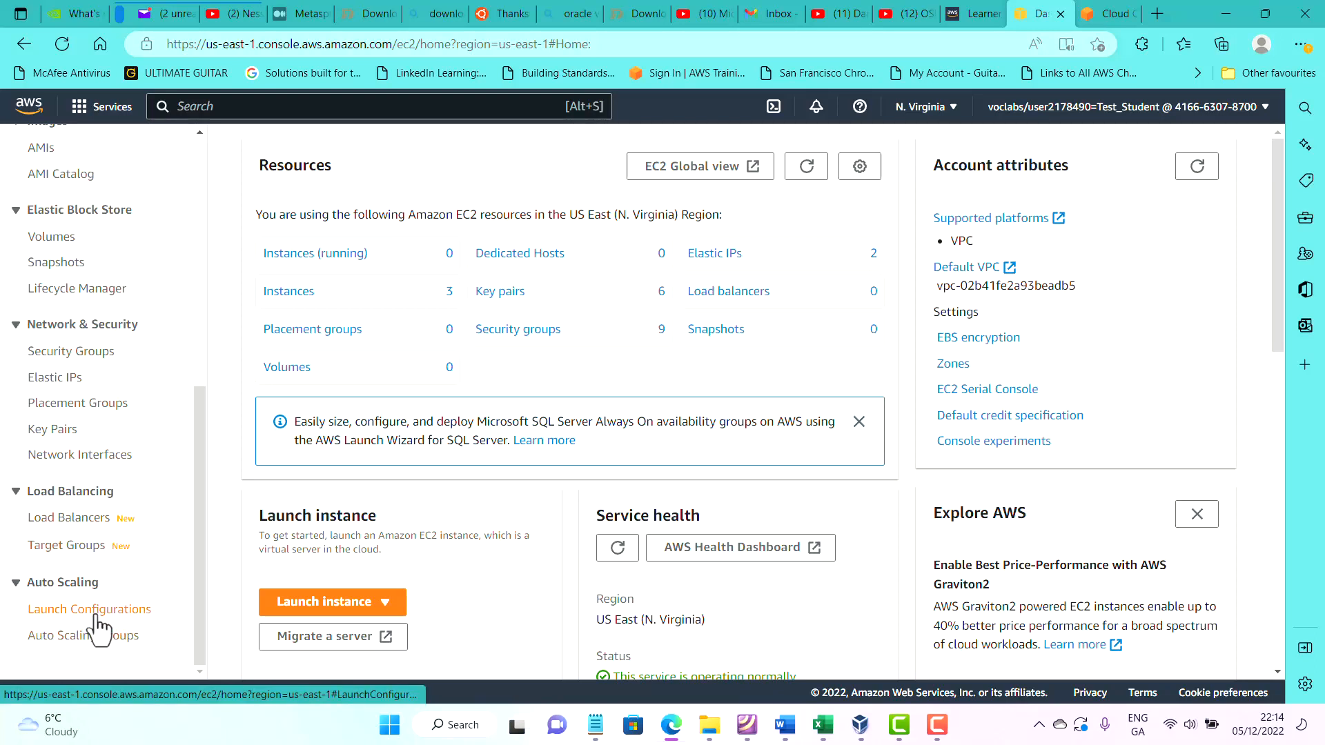
pyautogui.click(97, 616)
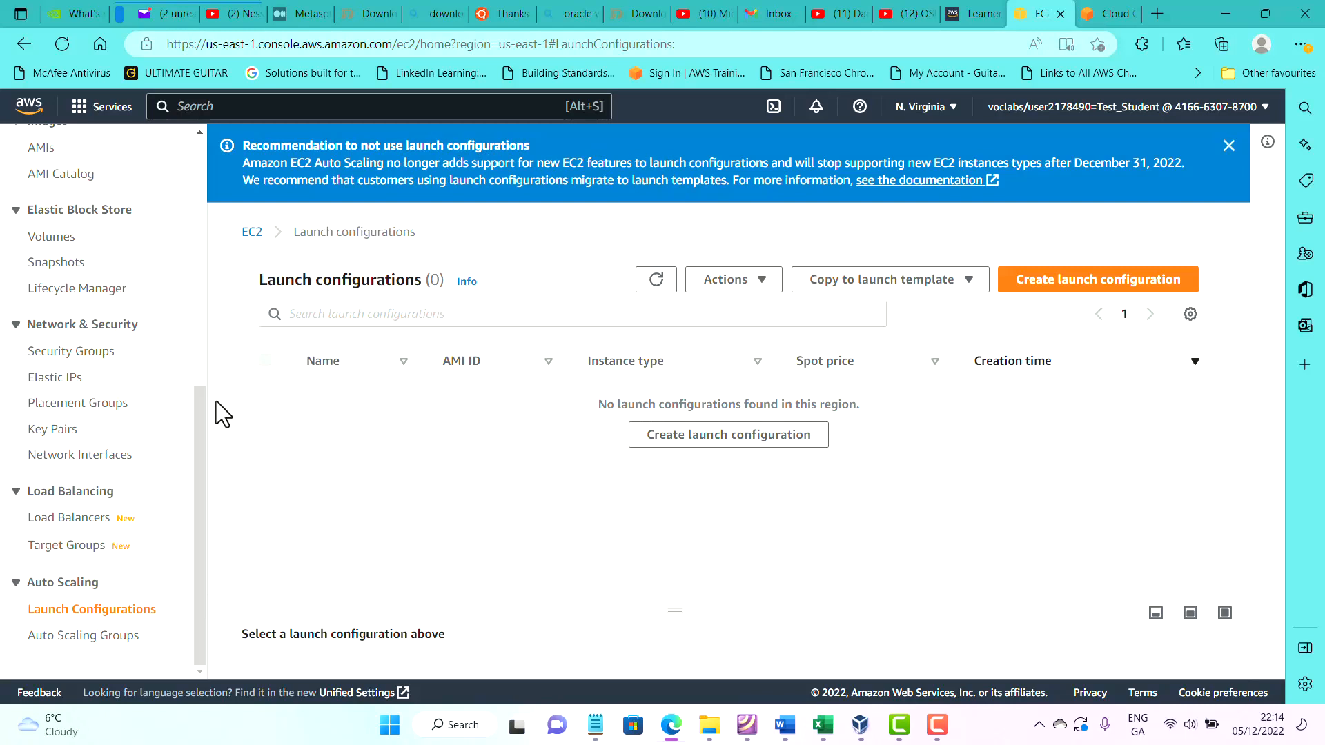
# Open the EC2 Launch Templates page and look through the existing templates.
pyautogui.moveTo(201, 428); pyautogui.dragTo(207, 189)
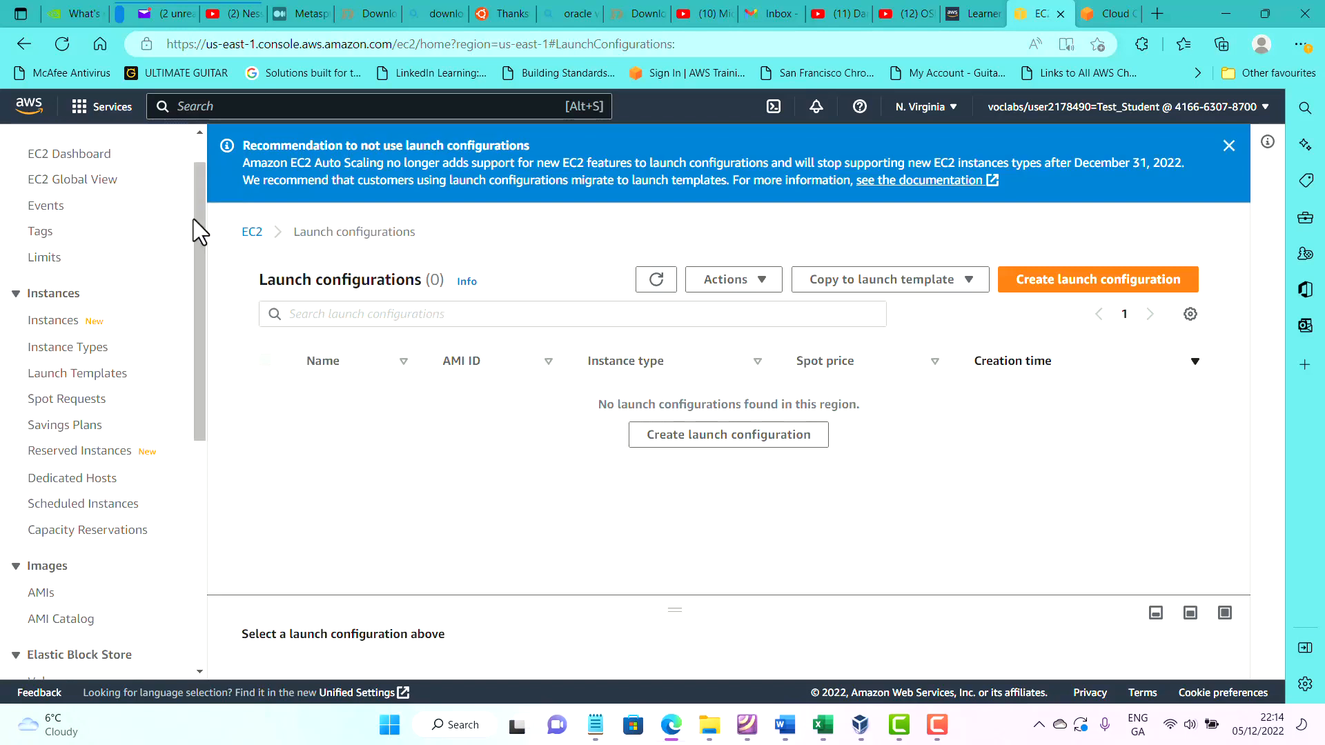
pyautogui.click(105, 377)
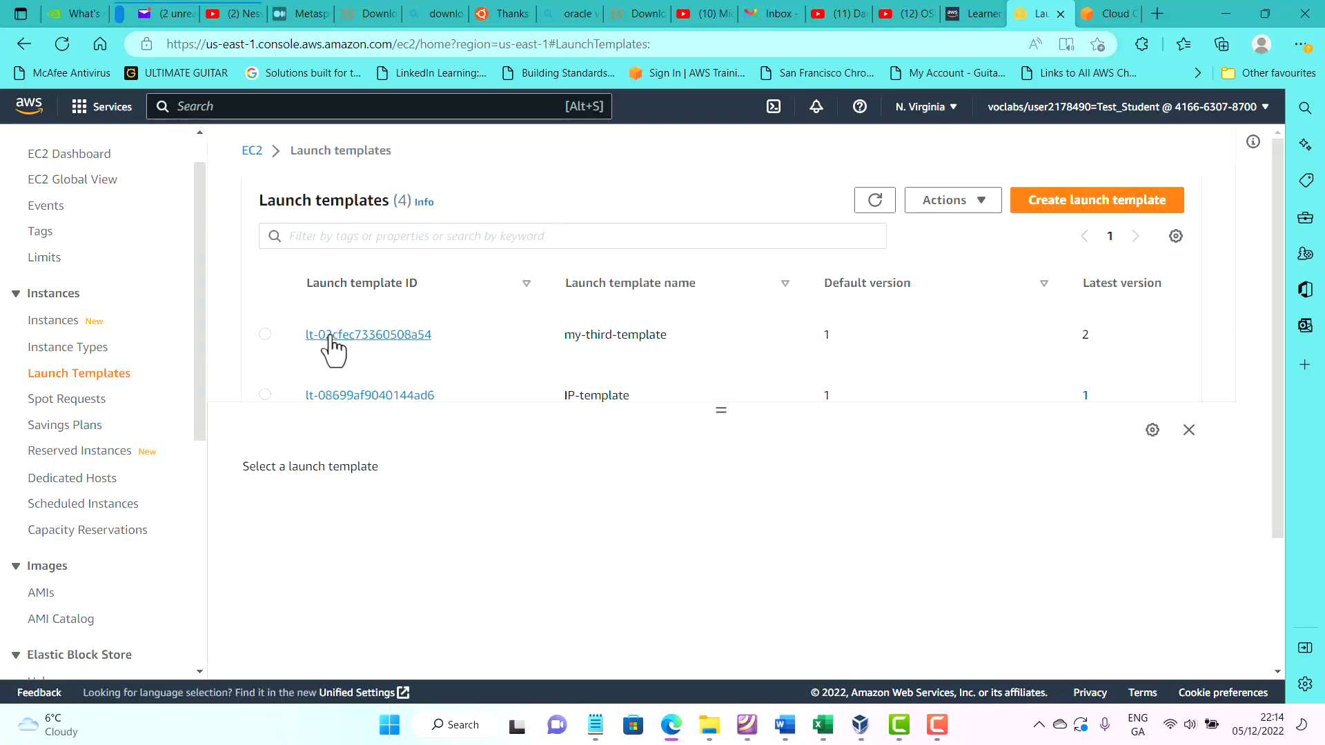
pyautogui.scroll(-3, 331, 348)
pyautogui.scroll(3, 330, 347)
# Switch to the Word guide and read items 5 to 7 on the launch template's name, version and Auto Scaling guidance.
pyautogui.click(787, 728)
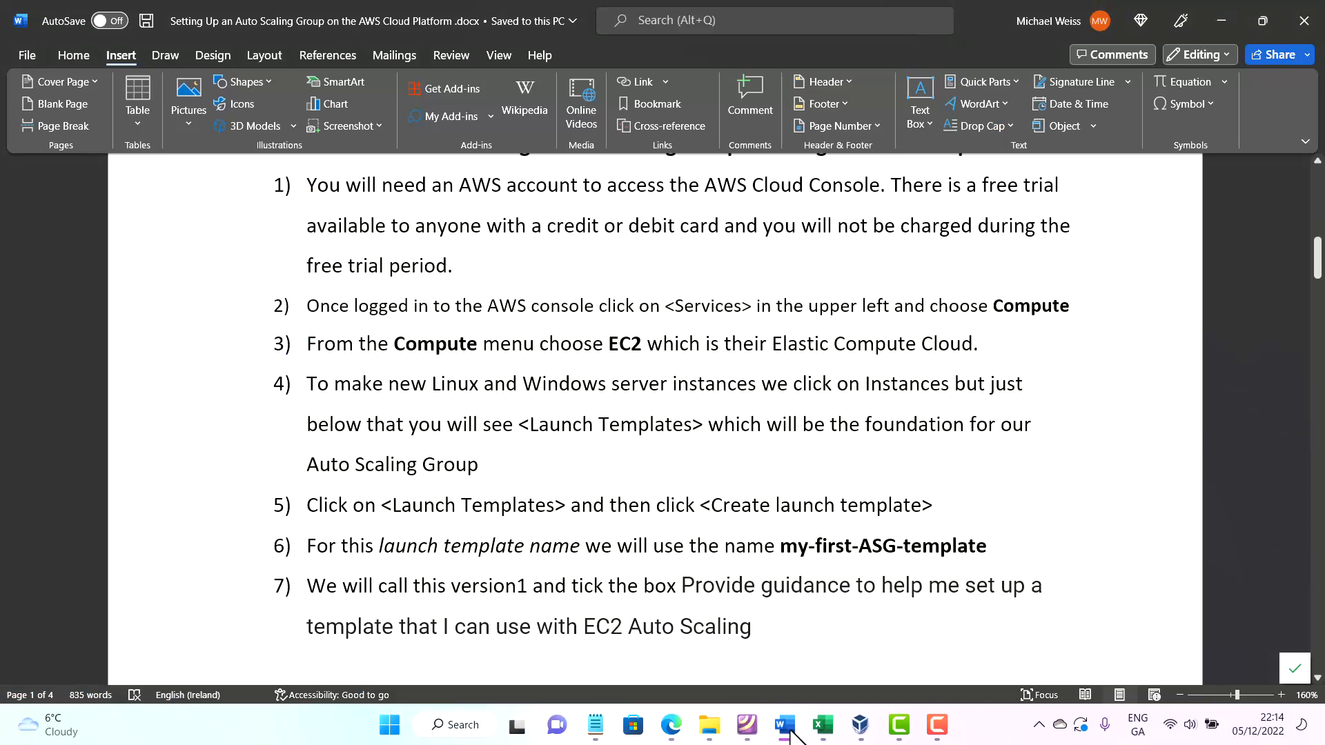
pyautogui.scroll(-1, 794, 577)
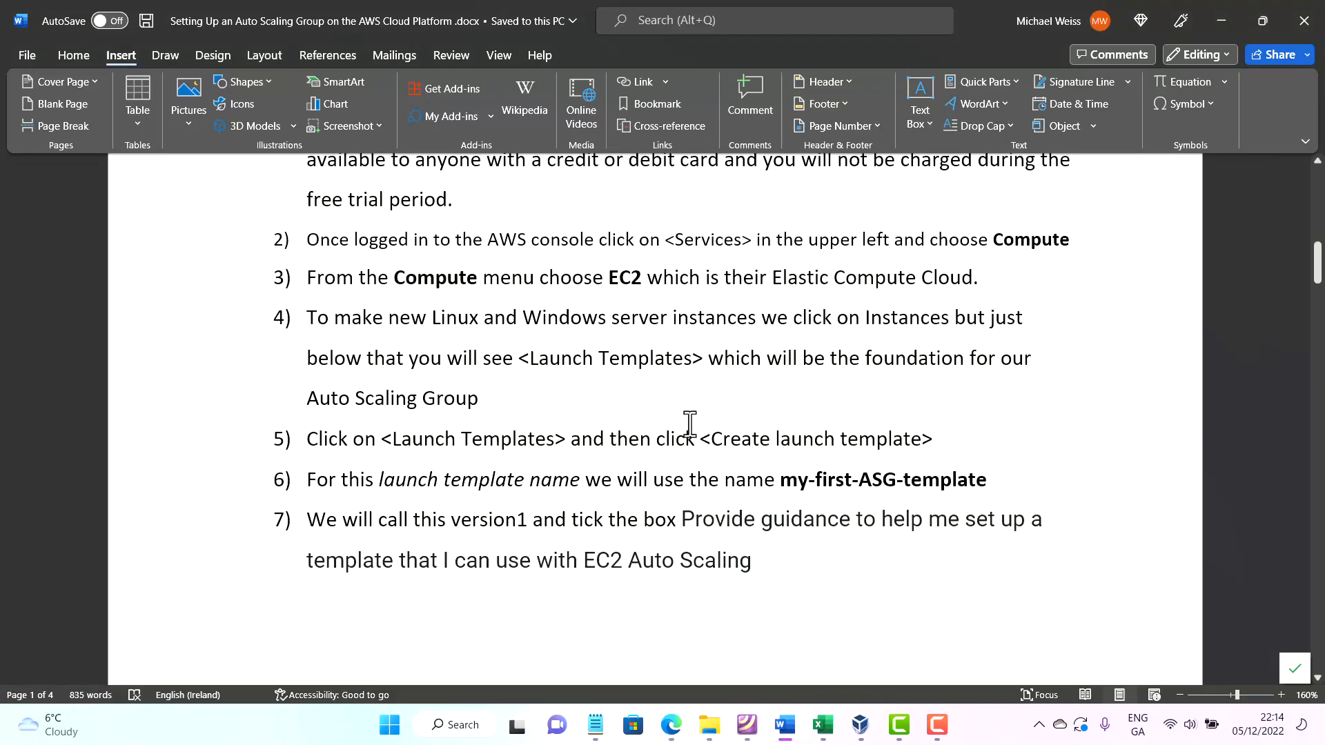
pyautogui.scroll(-1, 834, 450)
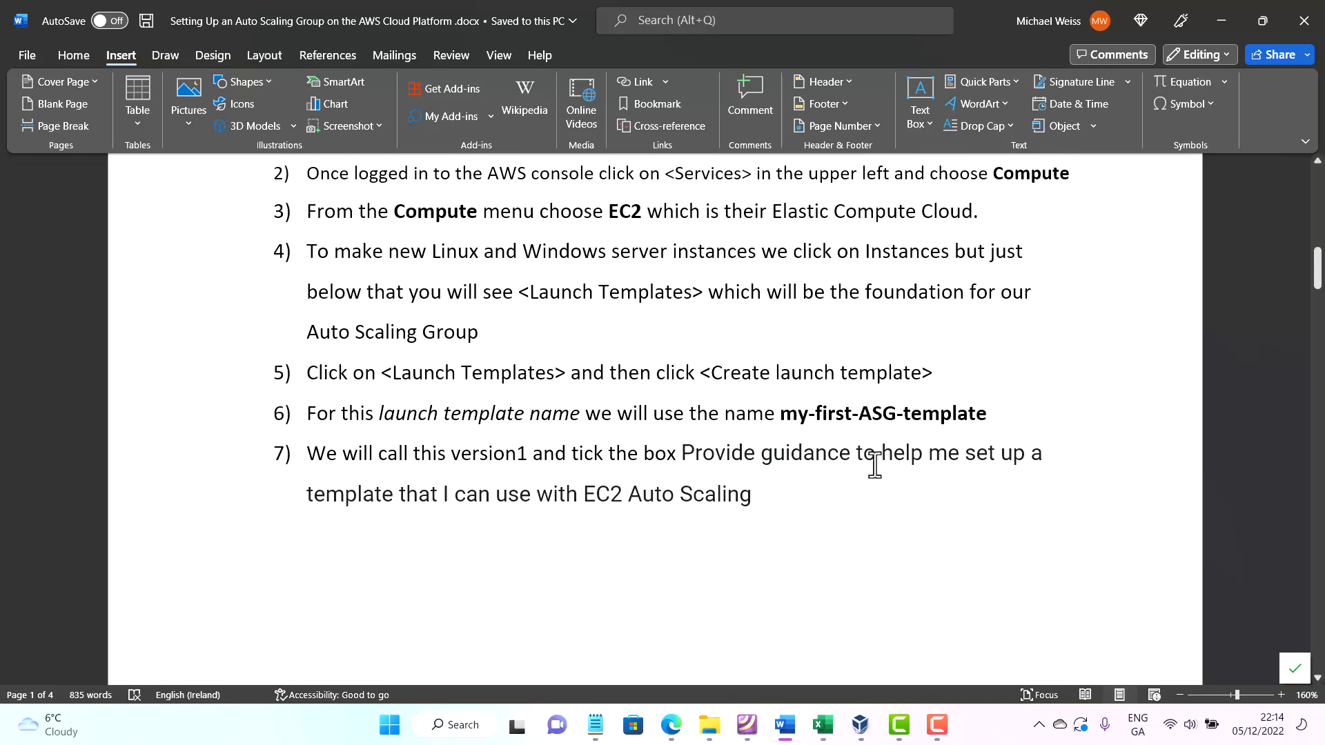
pyautogui.scroll(-1, 800, 445)
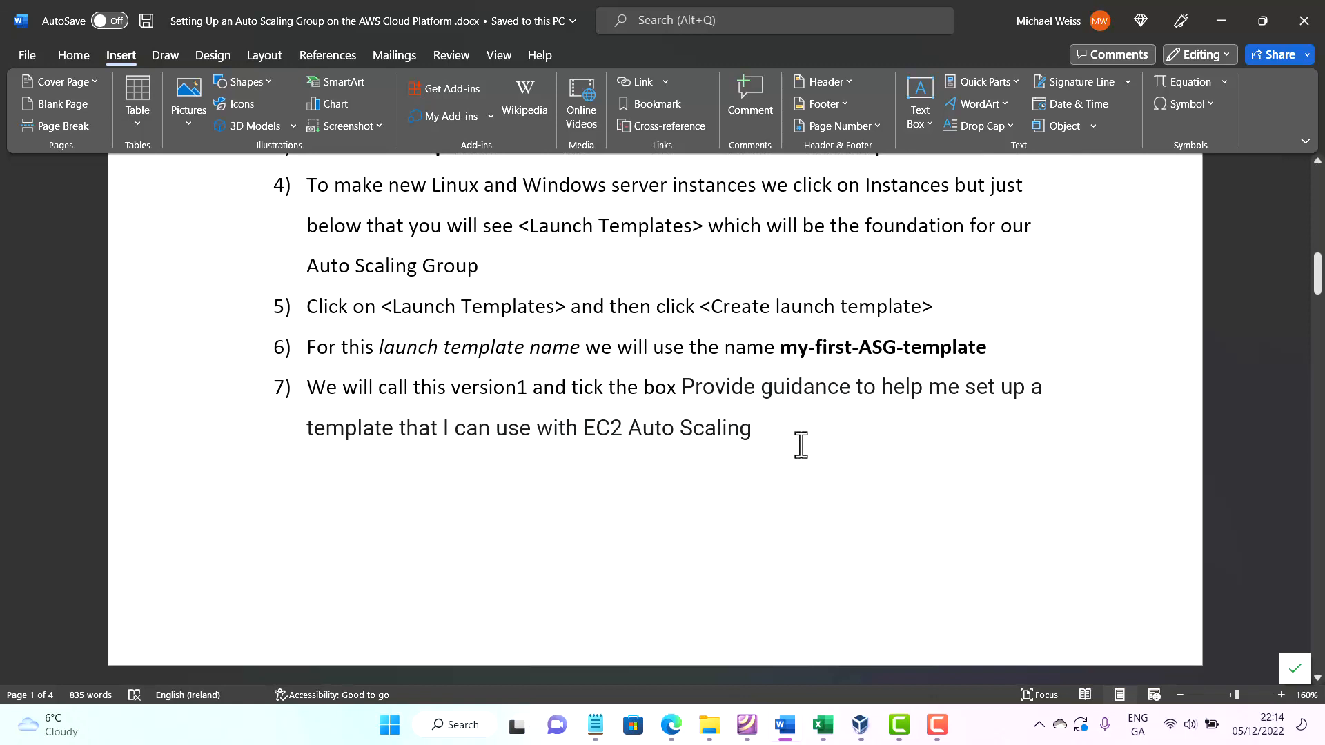
pyautogui.scroll(-1, 801, 445)
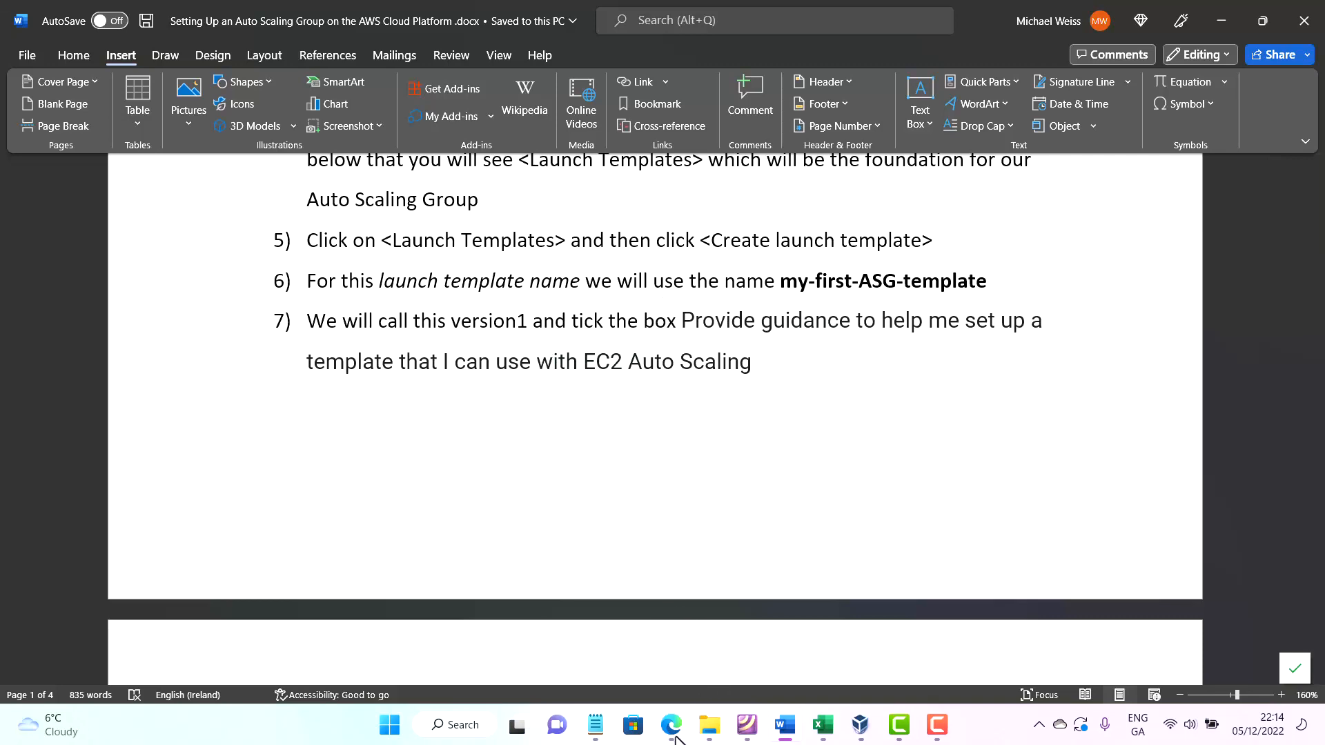
# Switch back to the Launch Templates page in Edge and start creating a new launch template.
pyautogui.moveTo(679, 737); pyautogui.dragTo(752, 737)
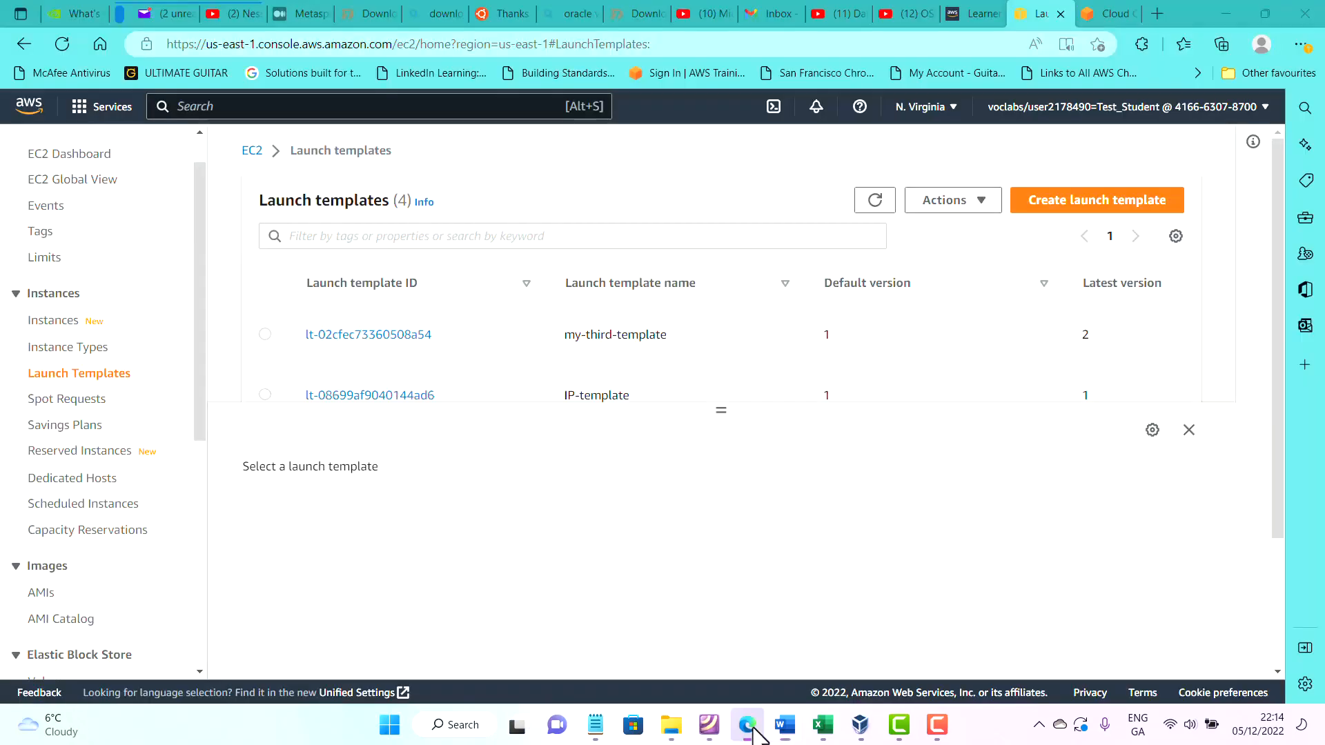
pyautogui.click(752, 736)
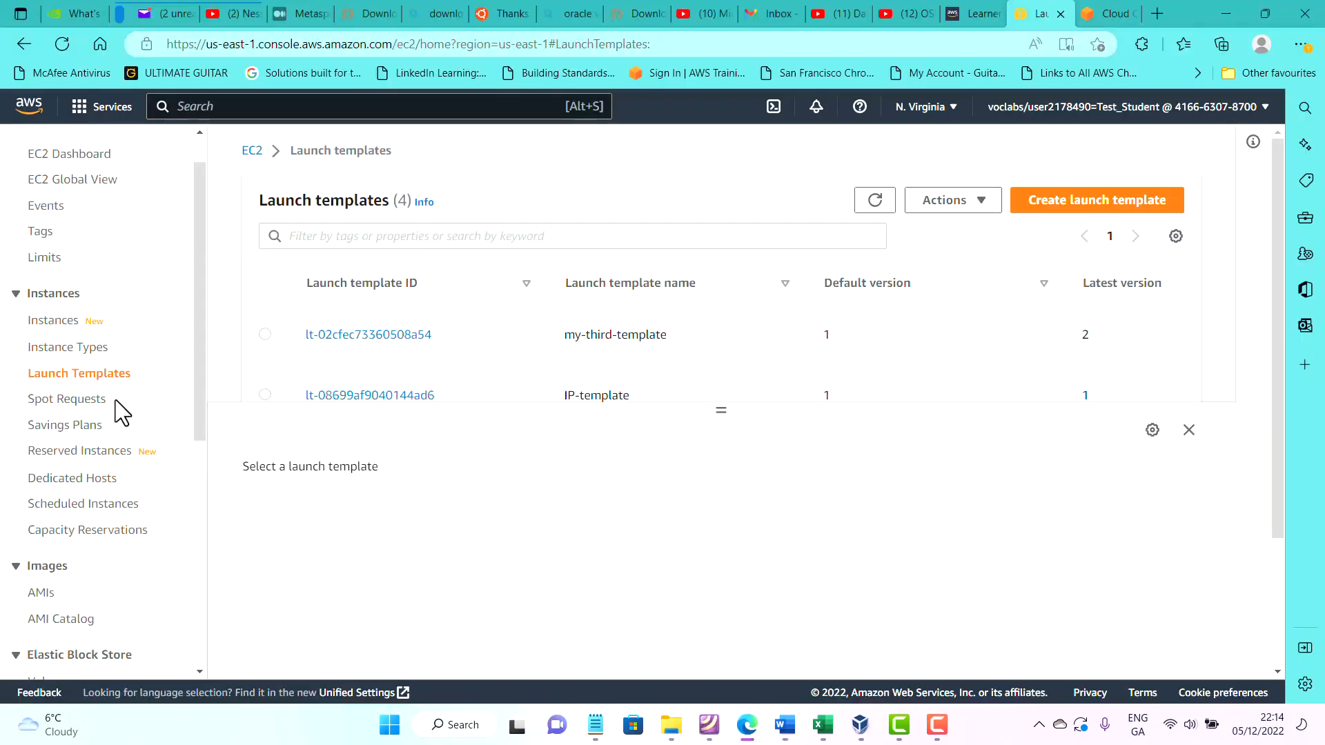
pyautogui.click(1087, 220)
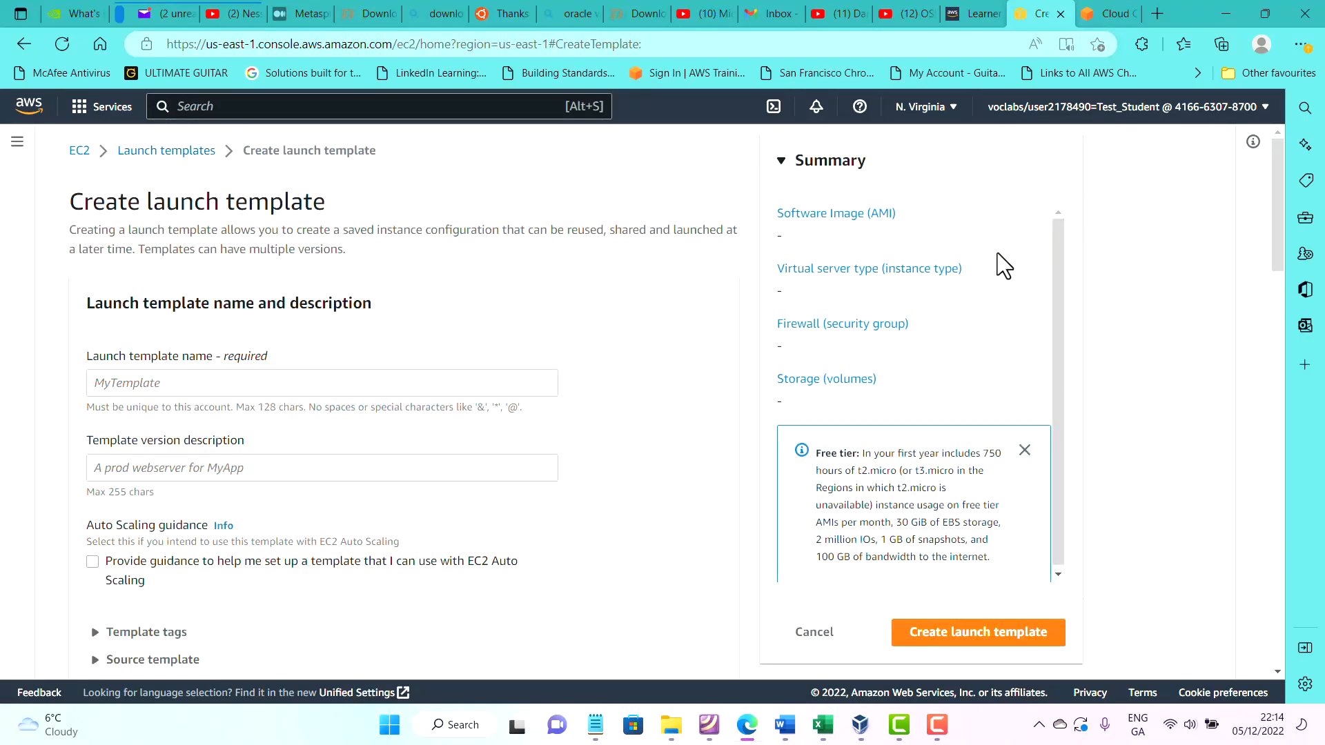
# Name the launch template my-AutoScaling-Demo-template.
pyautogui.click(332, 391)
pyautogui.write('my-')
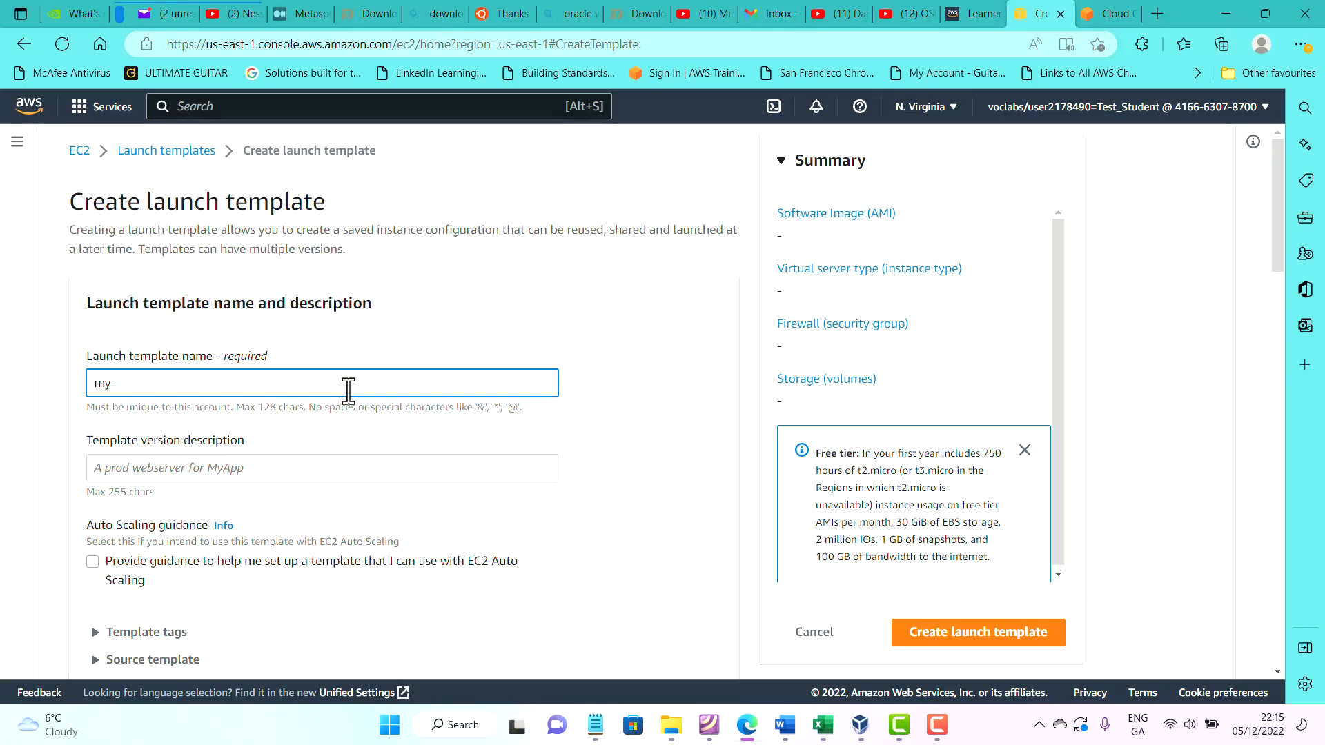
pyautogui.write('utoScaling-Demo-template')
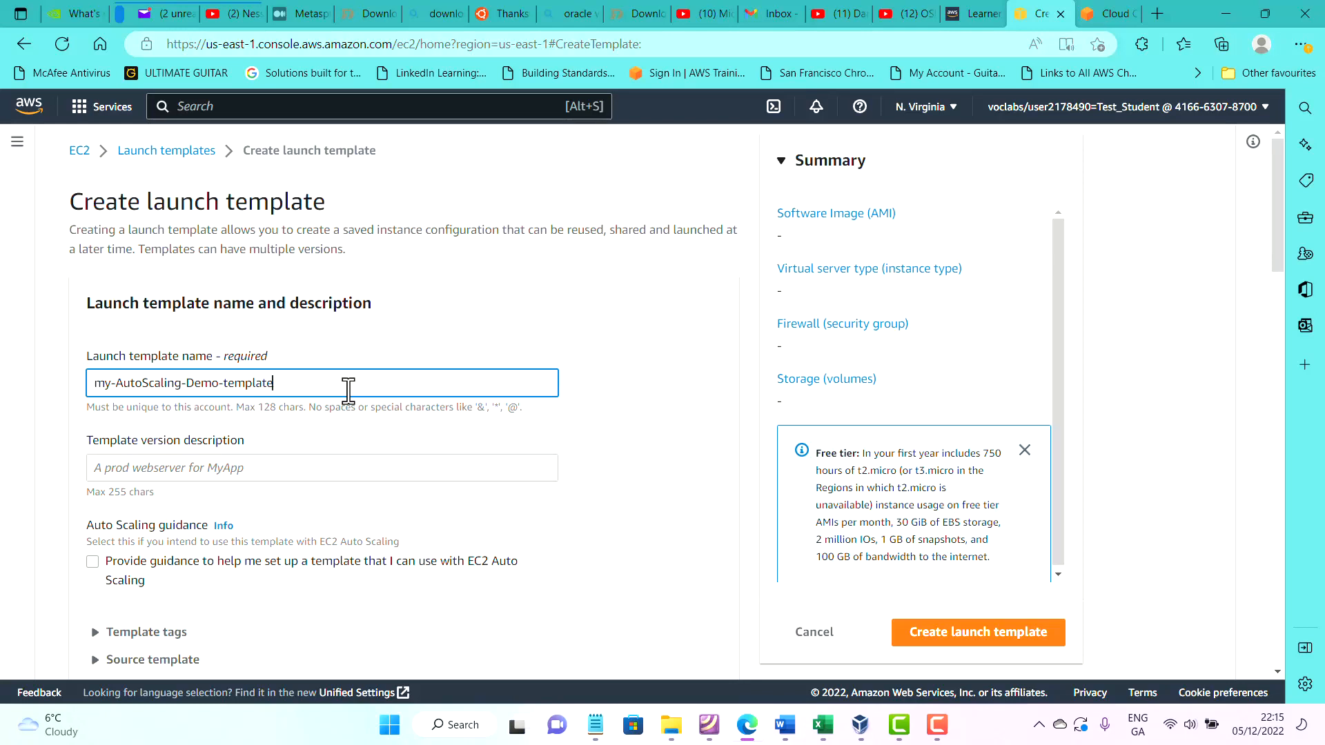
# Set the template version description to version1 and enable the EC2 Auto Scaling guidance option.
pyautogui.scroll(-1, 349, 390)
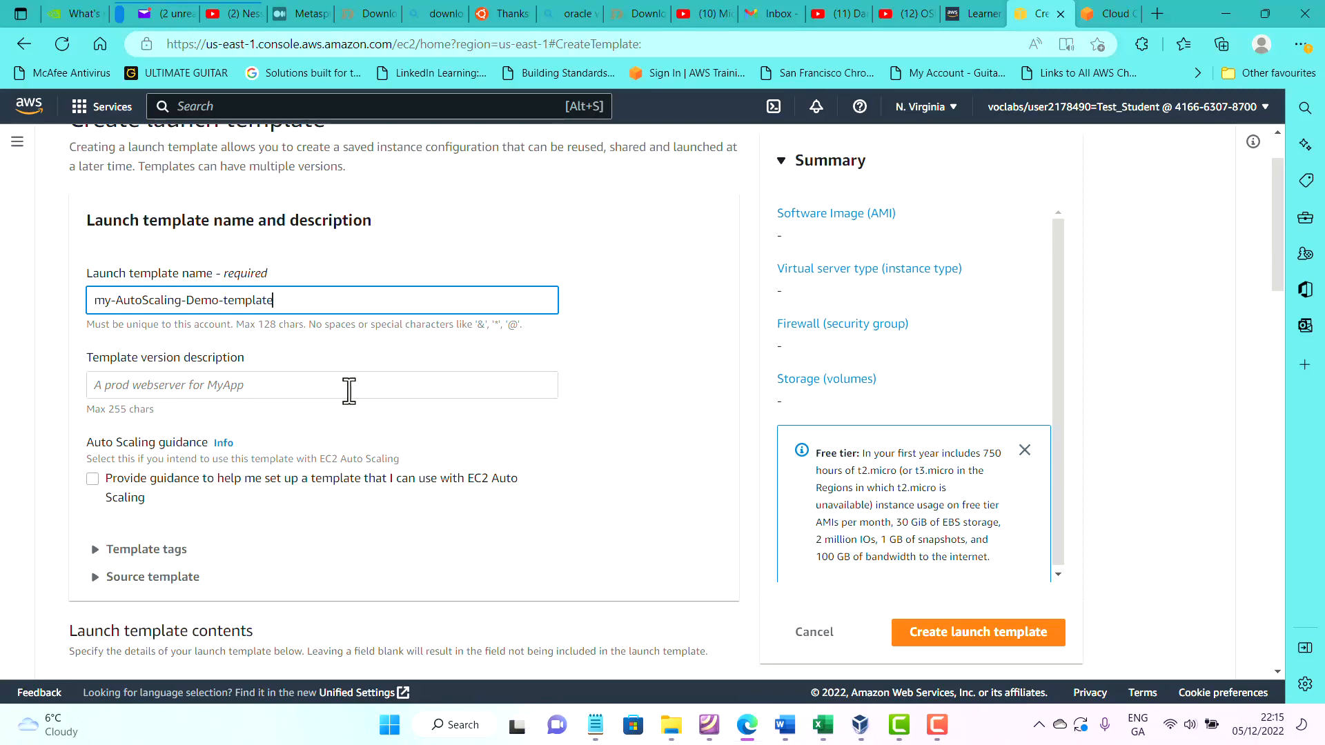
pyautogui.click(349, 390)
pyautogui.write('ver')
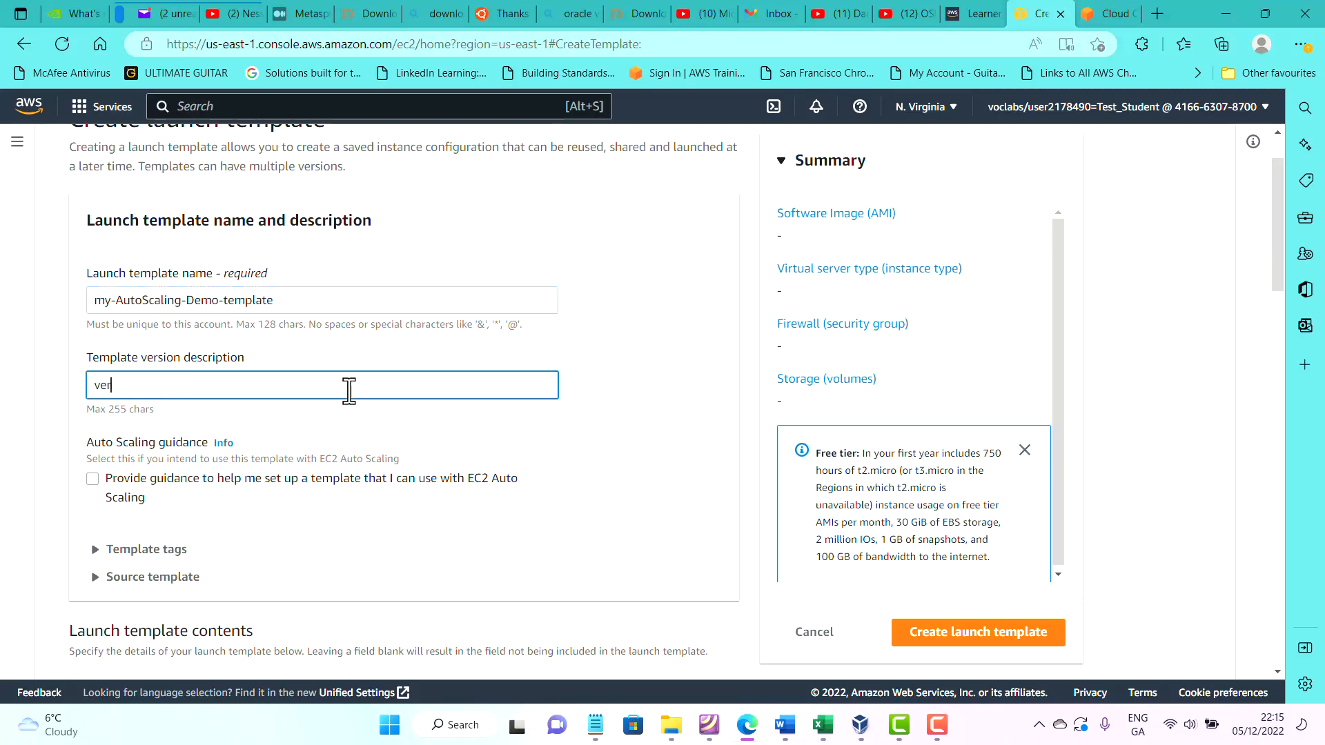
pyautogui.write('sion1')
pyautogui.scroll(-1, 350, 391)
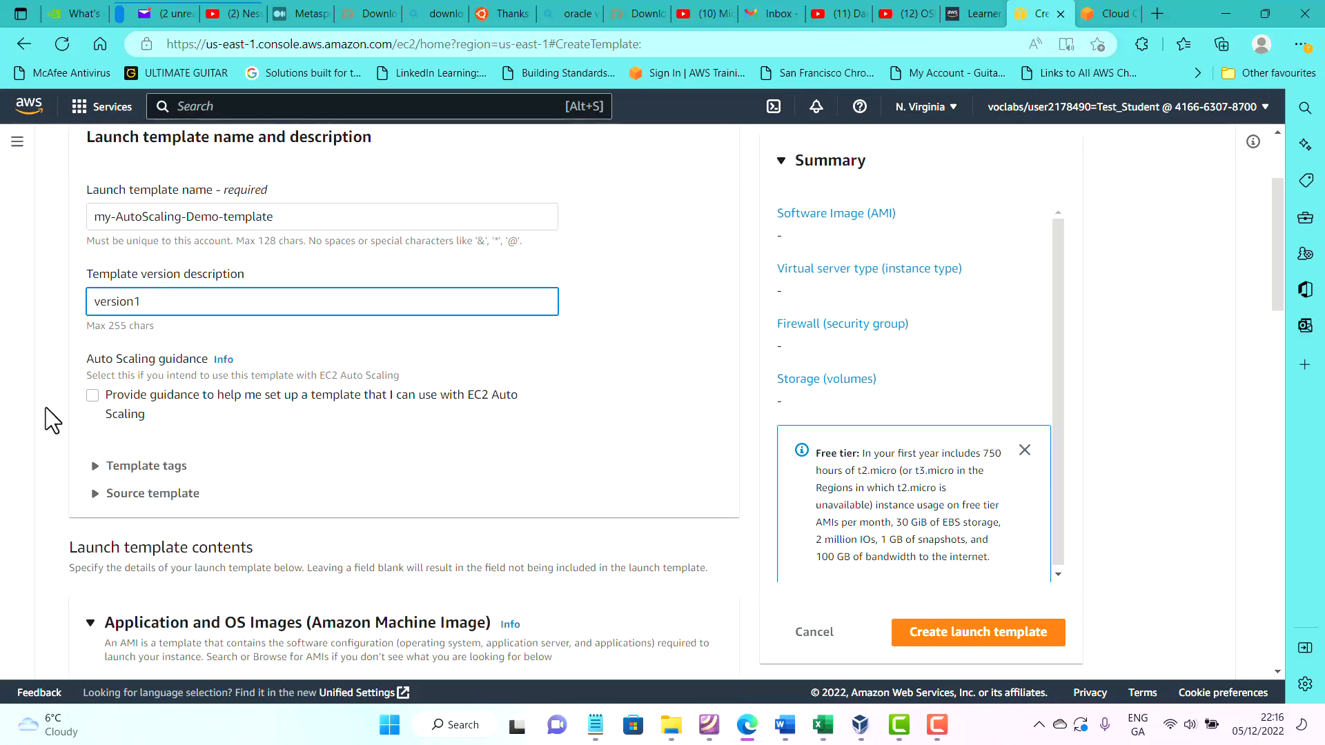
pyautogui.click(96, 403)
# Add a template tag with the key Name and the value my-ASG-demo-template.
pyautogui.scroll(-1, 98, 408)
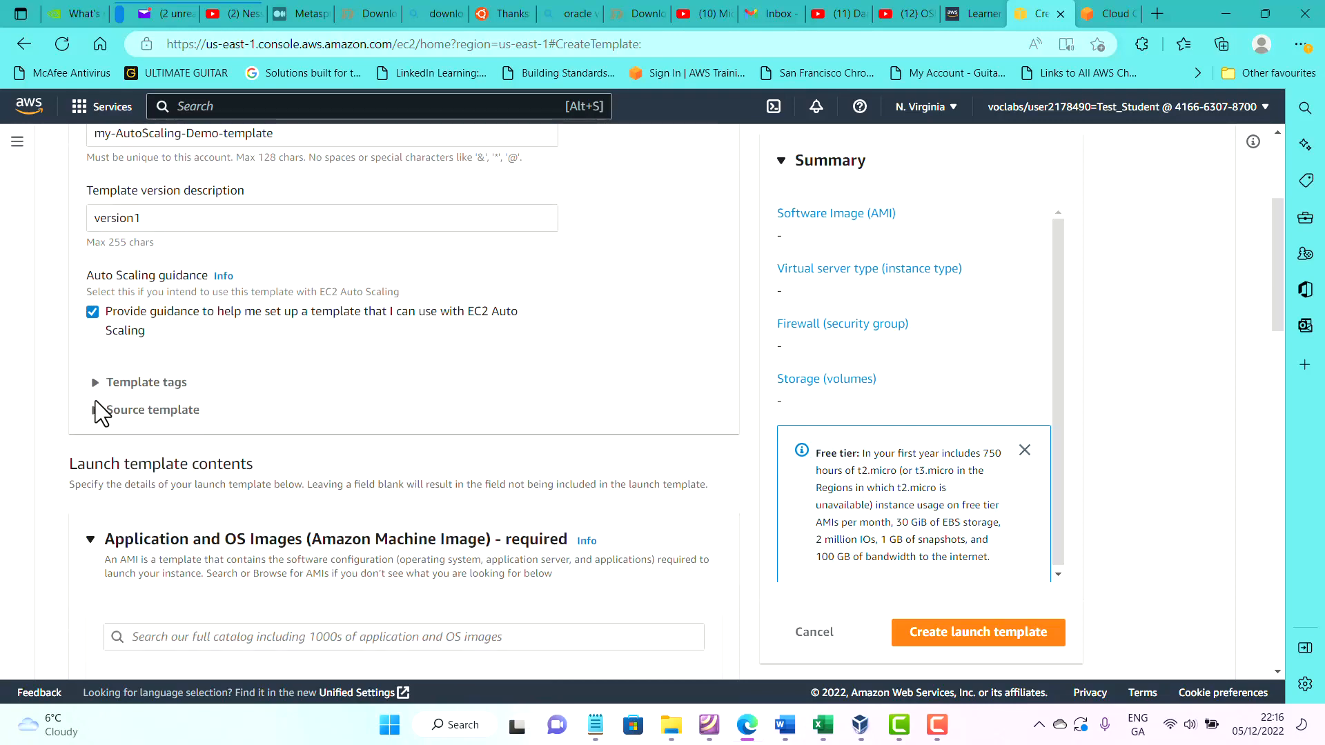
pyautogui.click(96, 383)
pyautogui.click(131, 462)
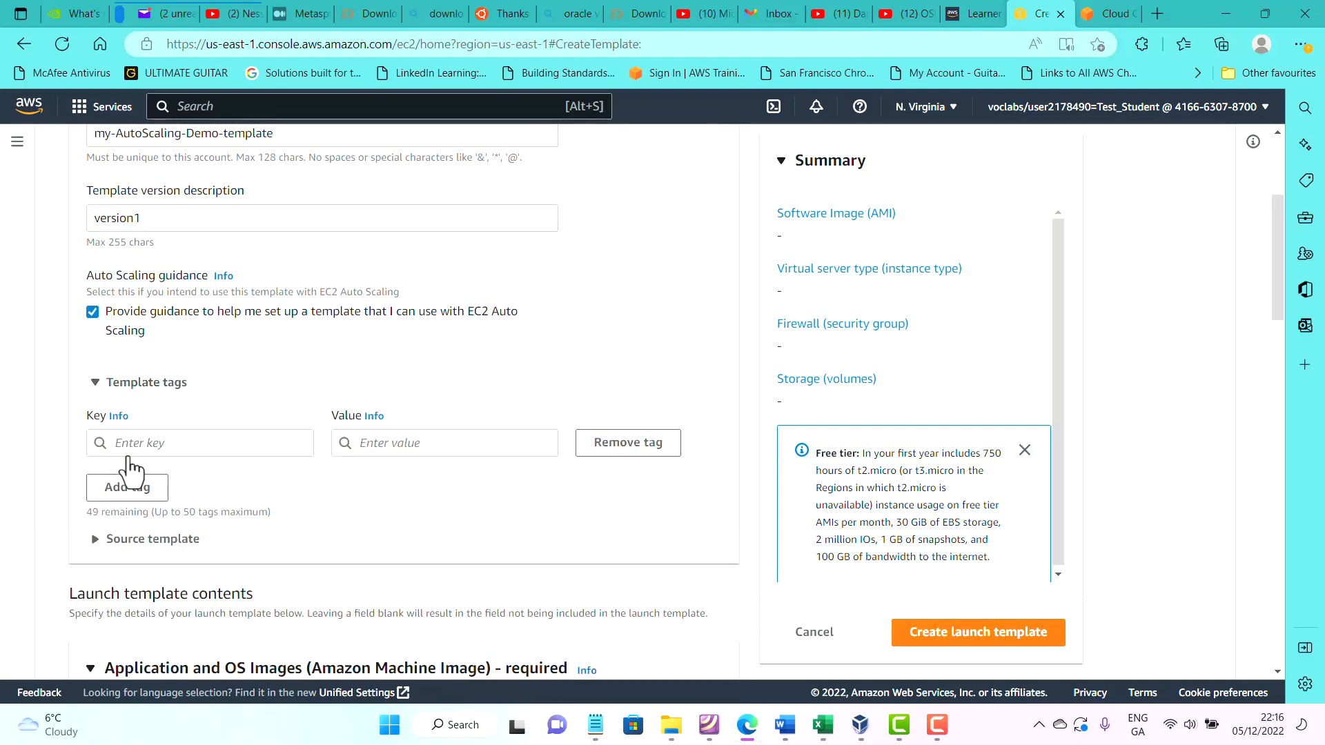
pyautogui.click(165, 442)
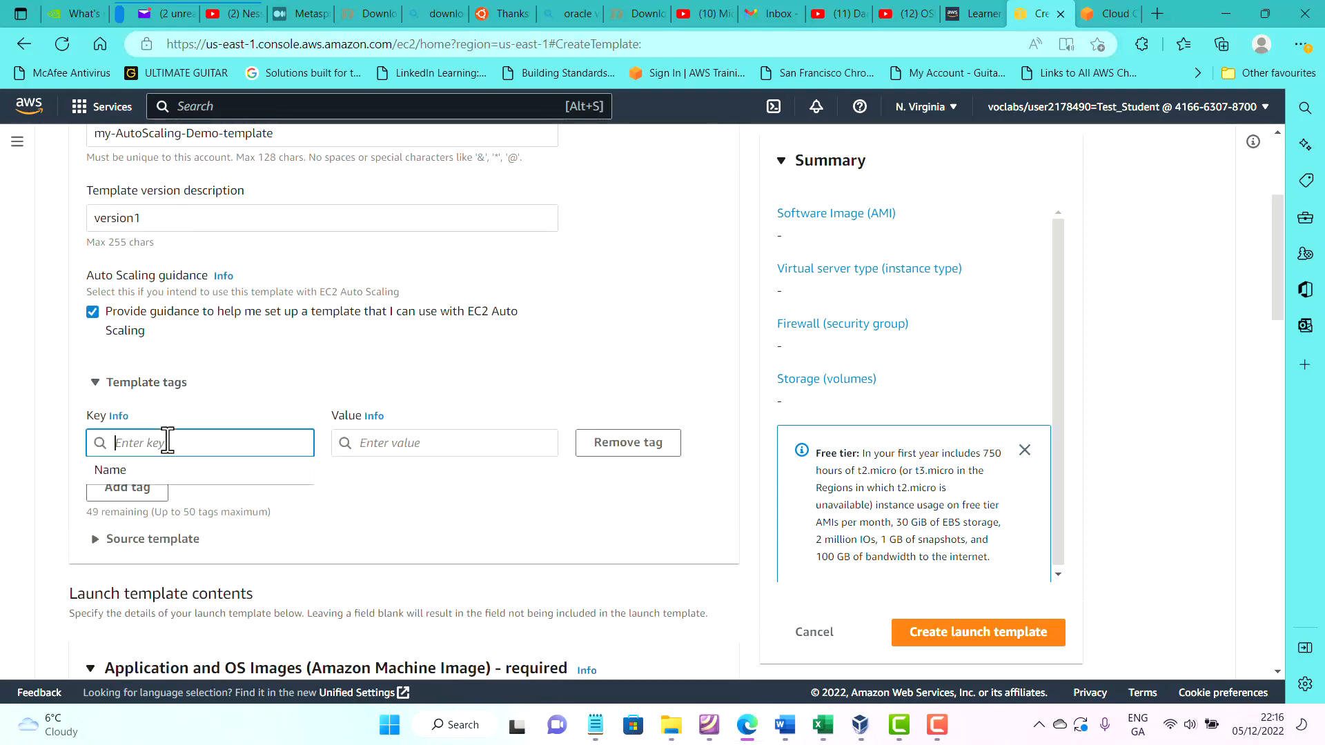
pyautogui.click(154, 474)
pyautogui.click(390, 442)
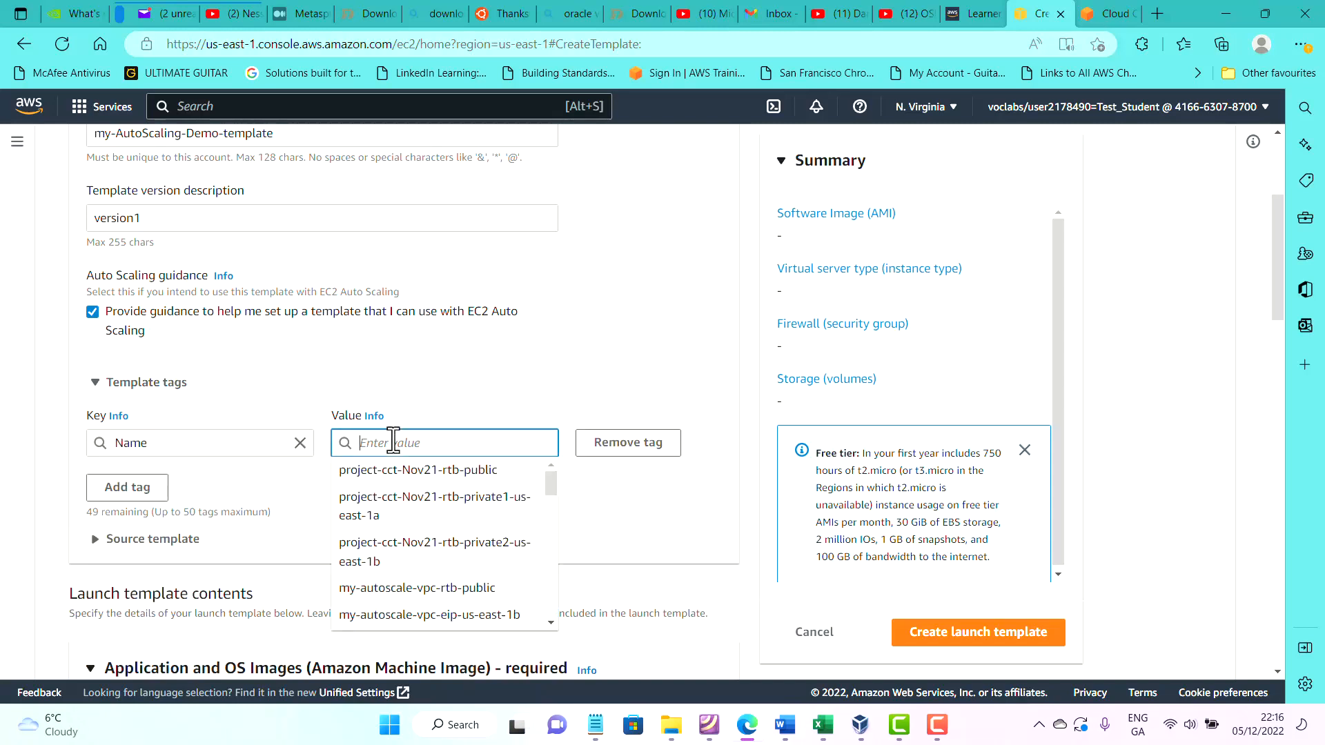
pyautogui.write('my-')
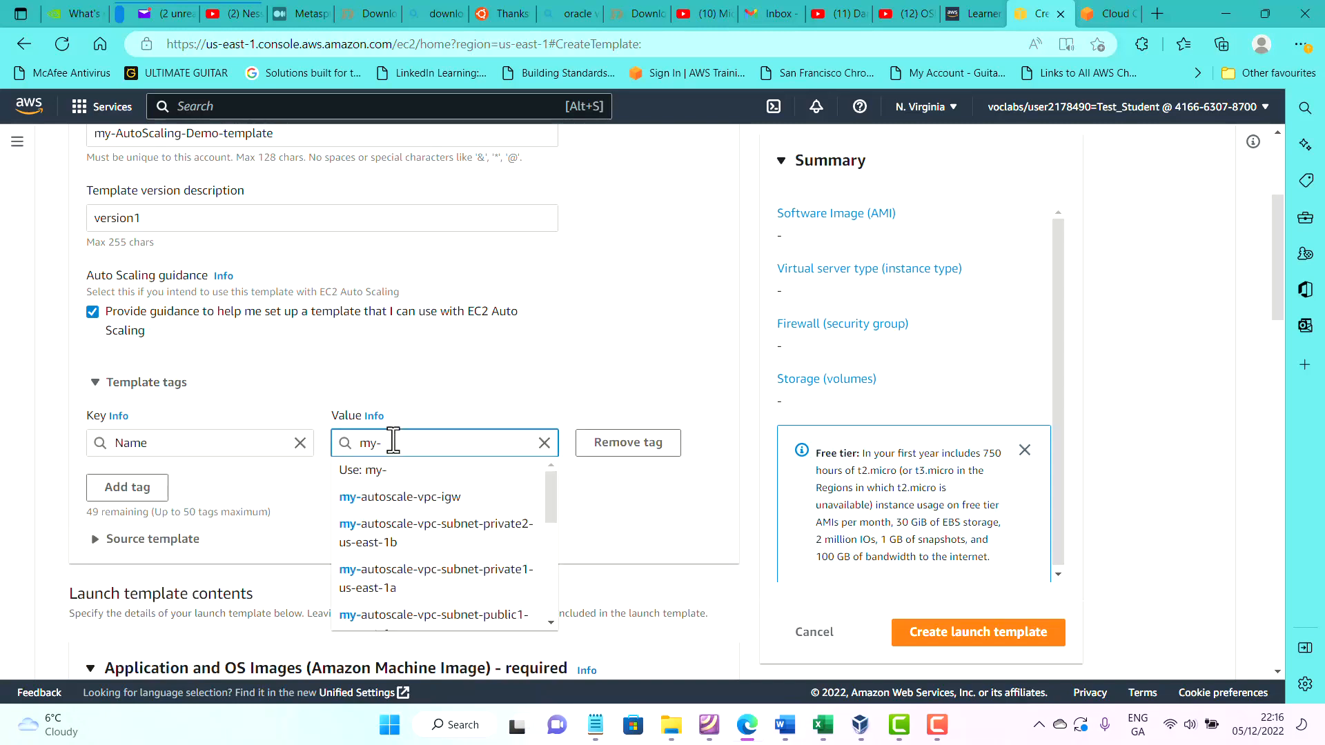
pyautogui.write('ASG-')
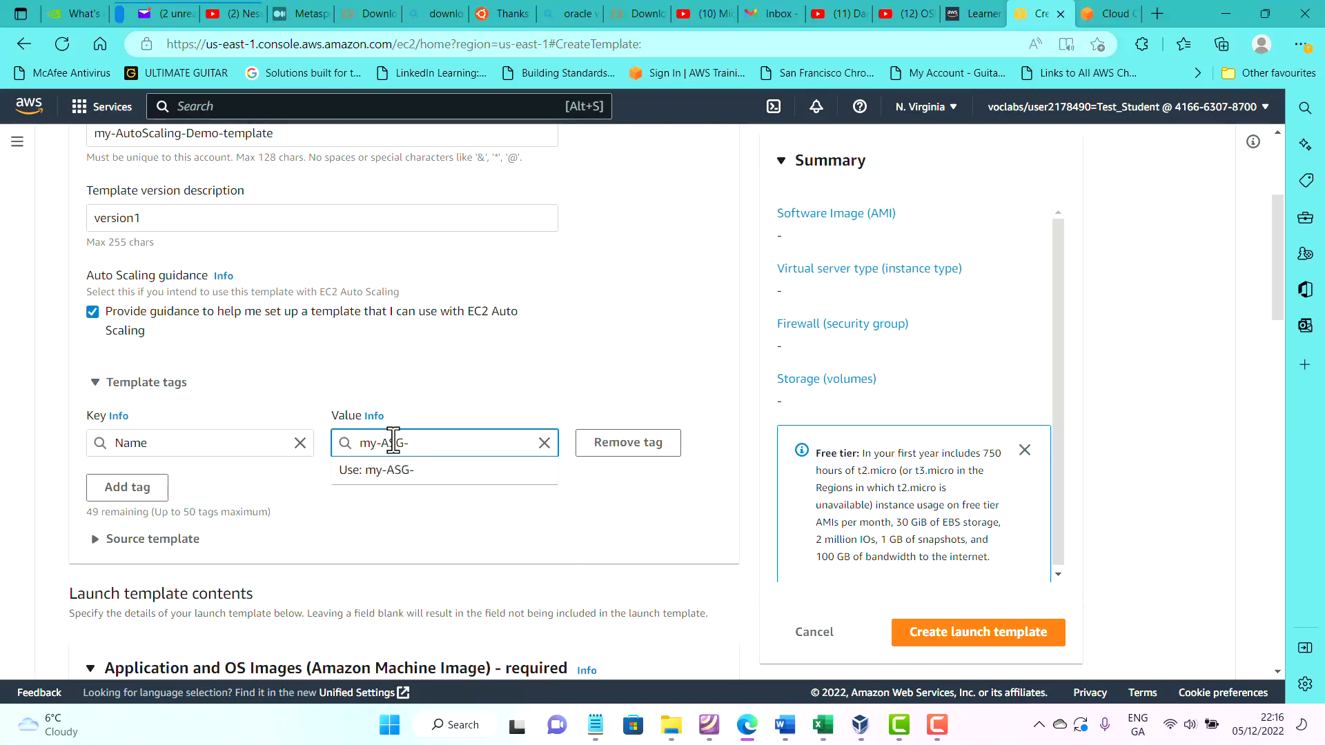
pyautogui.write('demo')
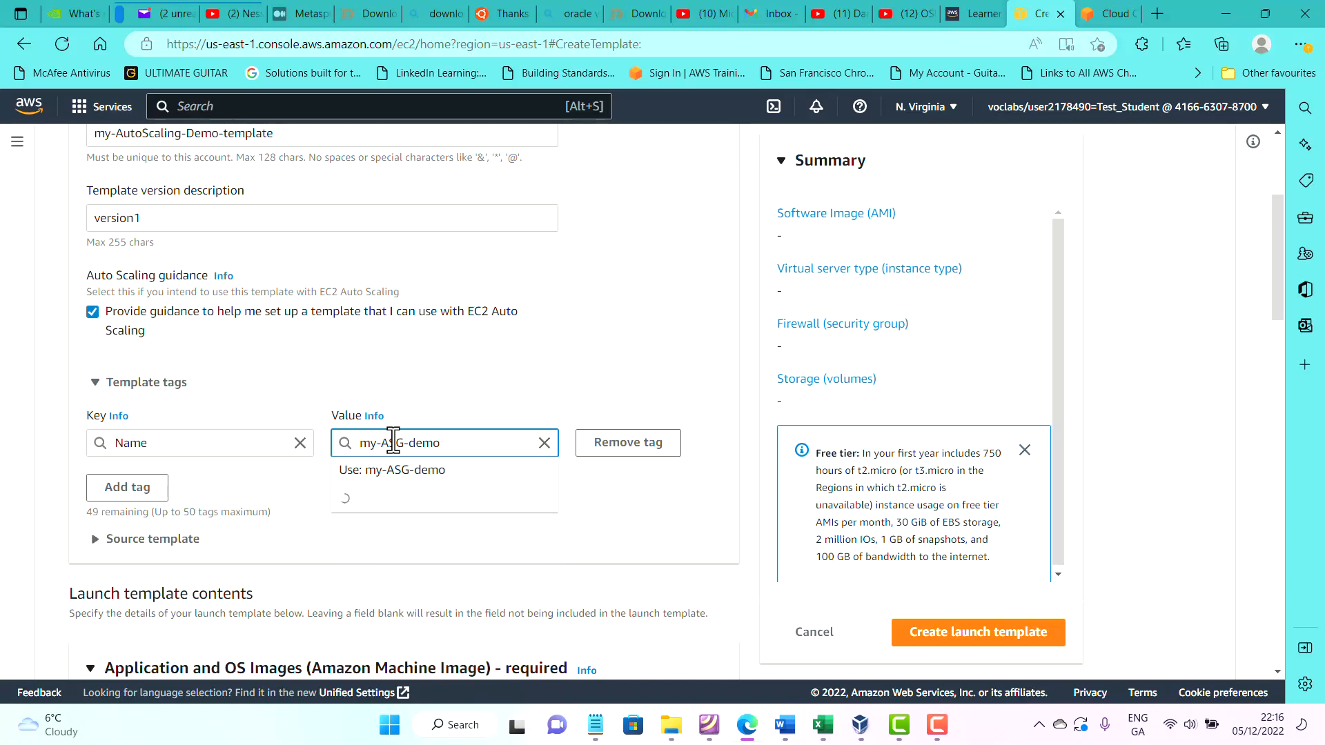
pyautogui.write('-tempa')
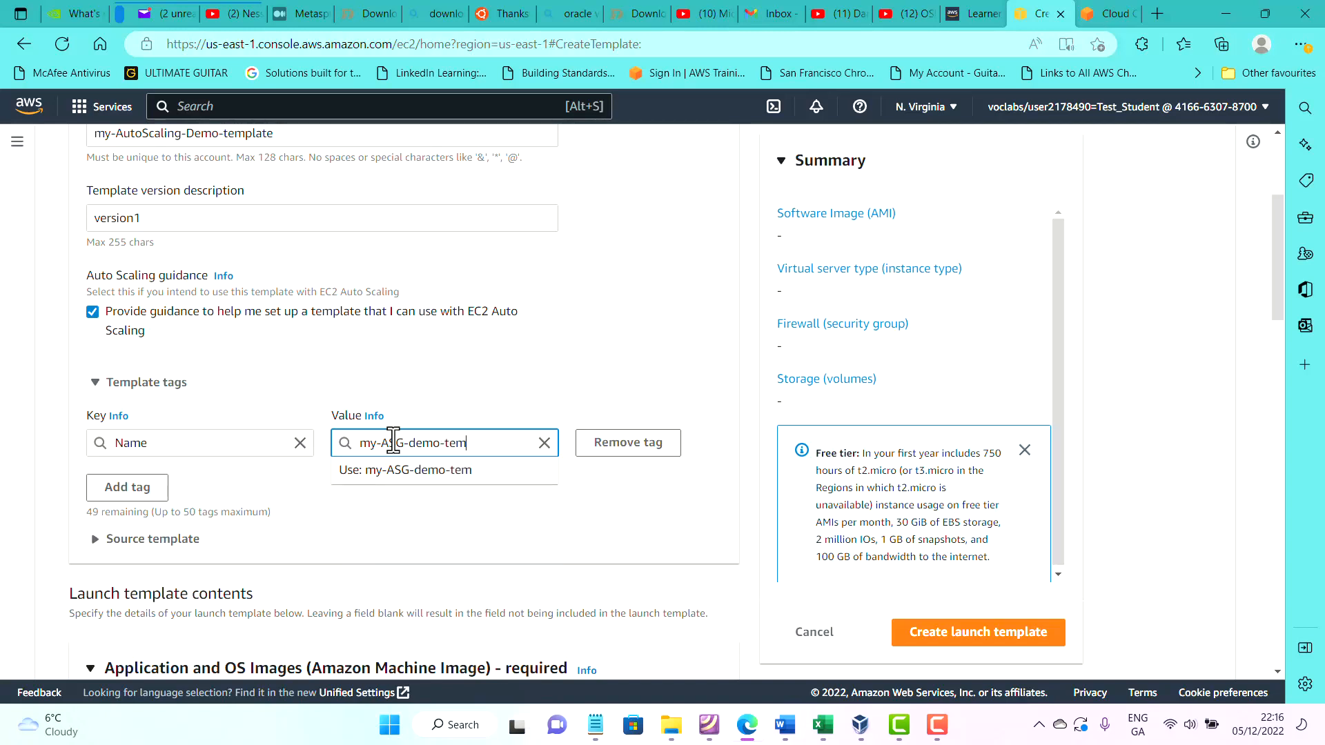
pyautogui.press('BackSpace')
pyautogui.write('la')
pyautogui.press('BackSpace')
pyautogui.press('BackSpace')
pyautogui.write('late')
pyautogui.click(394, 475)
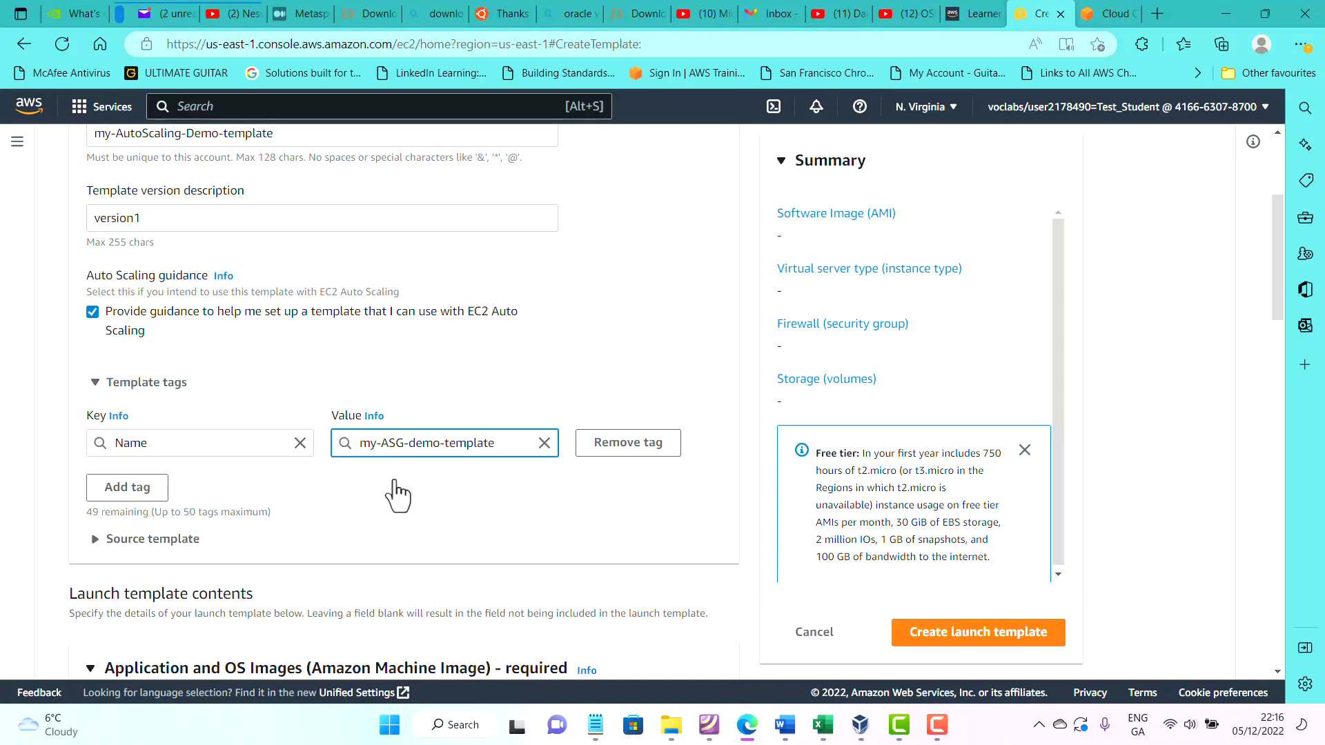
# Switch to the Word guide and read the instructions on the machine image, instance type, key pair and security group.
pyautogui.scroll(-1, 399, 493)
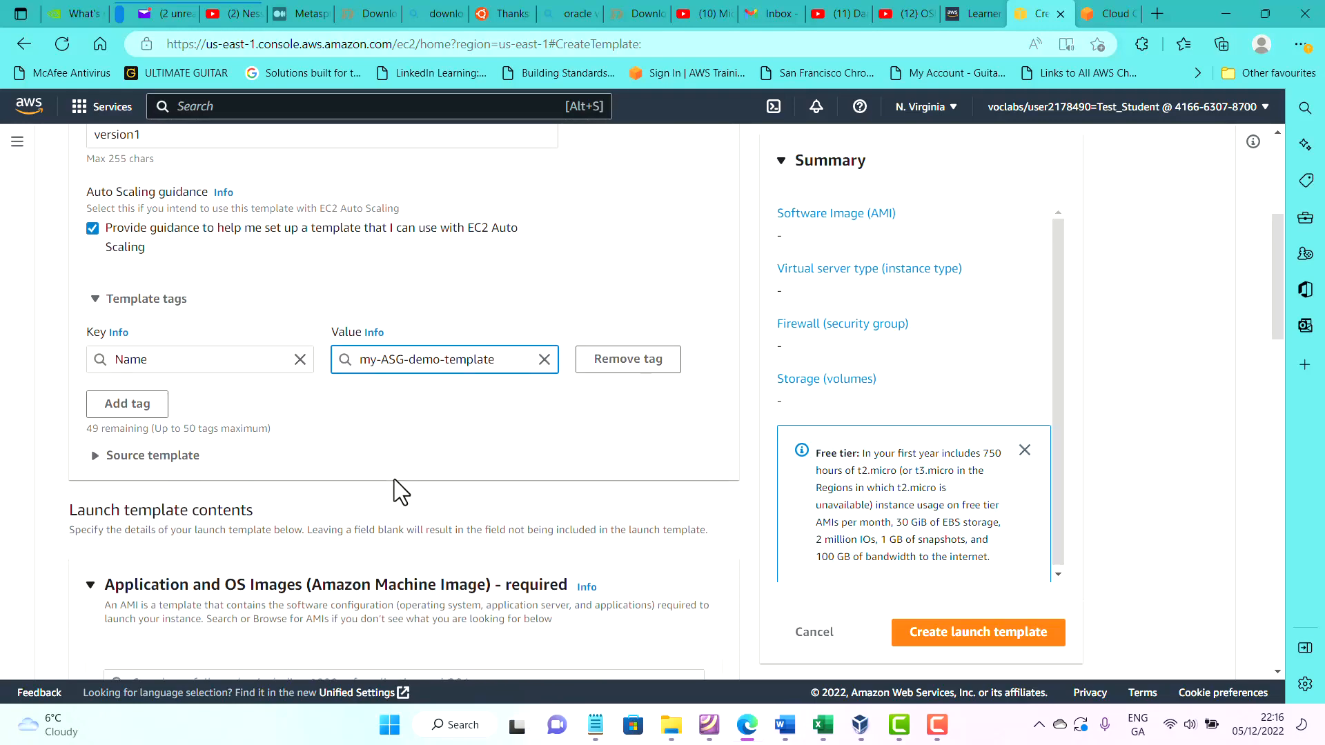
pyautogui.scroll(-1, 399, 492)
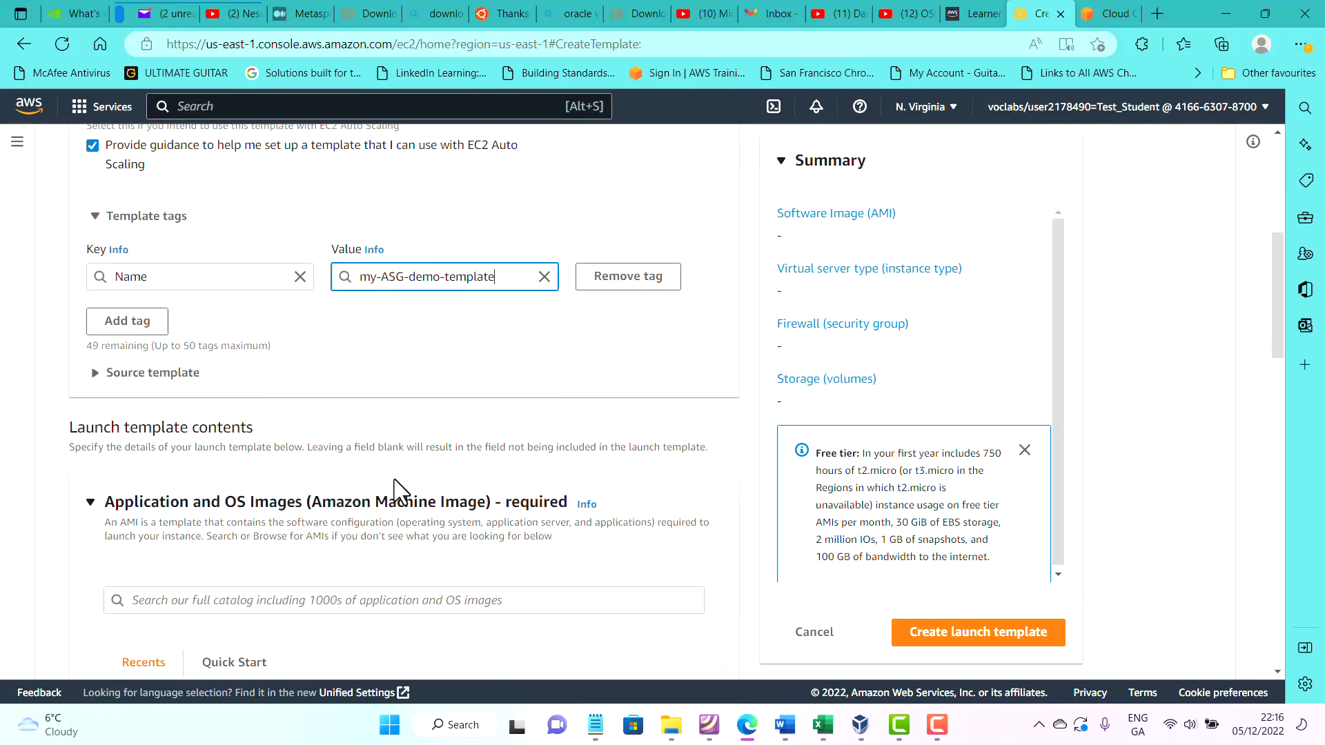
pyautogui.scroll(-2, 395, 491)
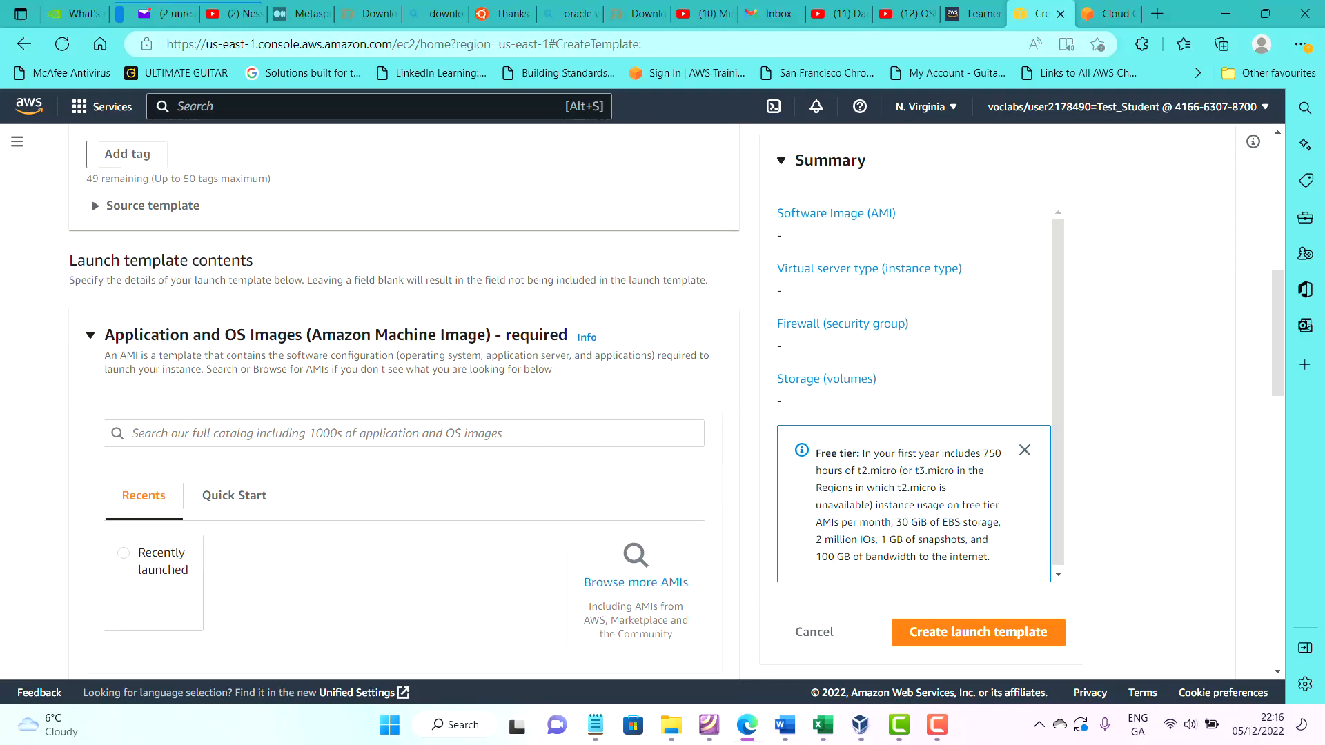
pyautogui.click(795, 728)
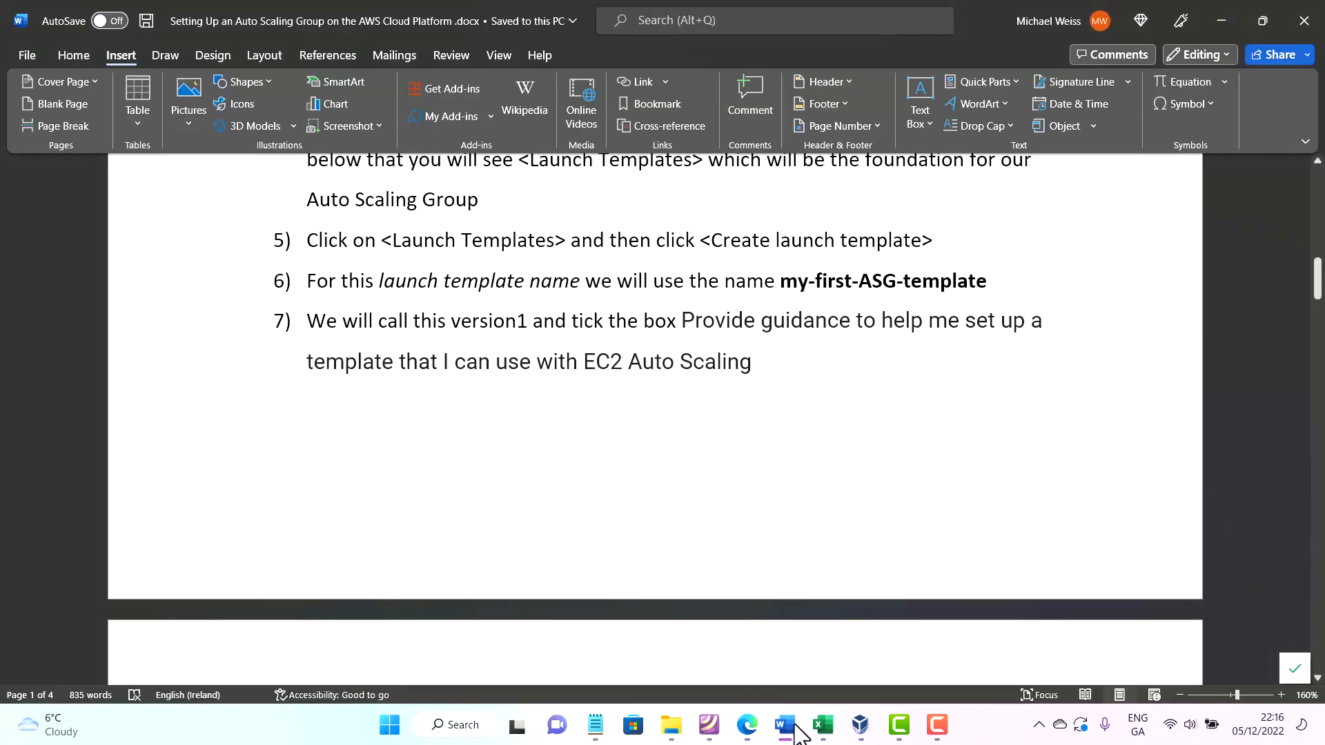
pyautogui.scroll(-5, 677, 373)
pyautogui.scroll(-3, 672, 373)
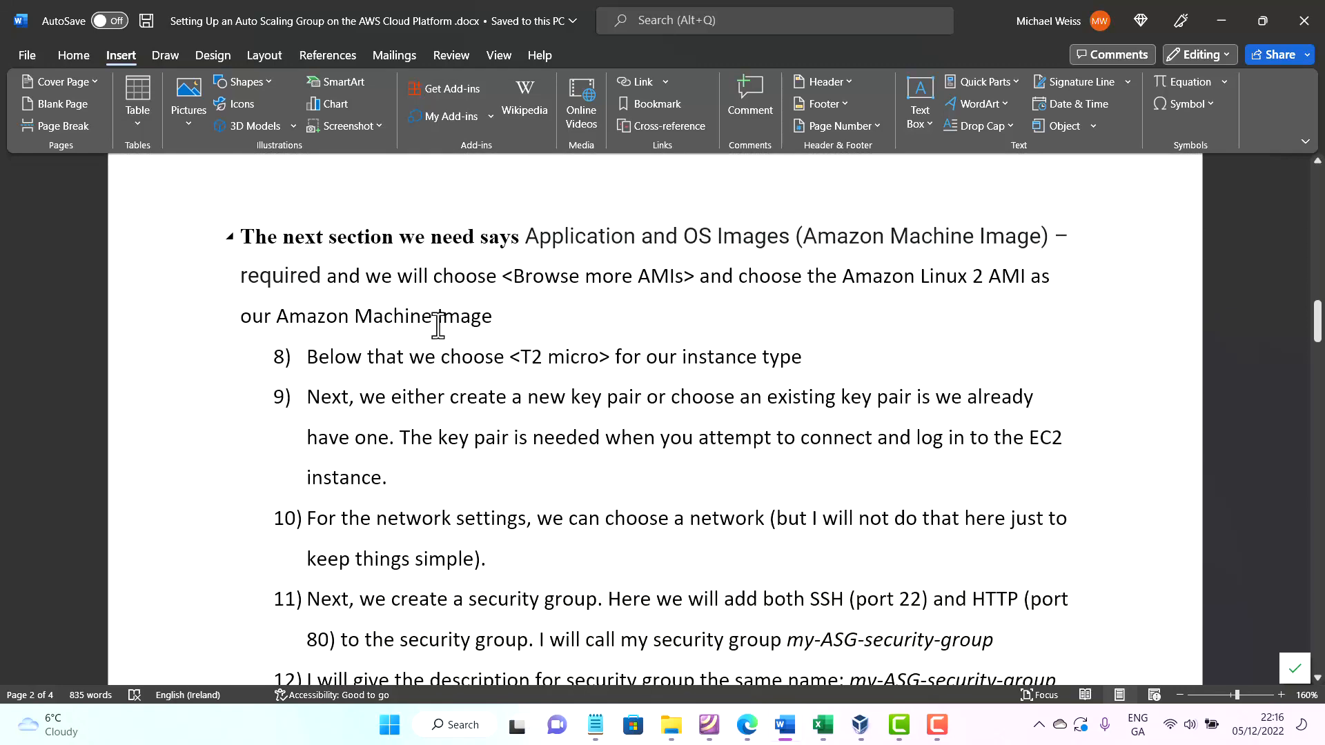
# Return to the launch template form in Edge and open the catalog of additional AMIs.
pyautogui.click(784, 730)
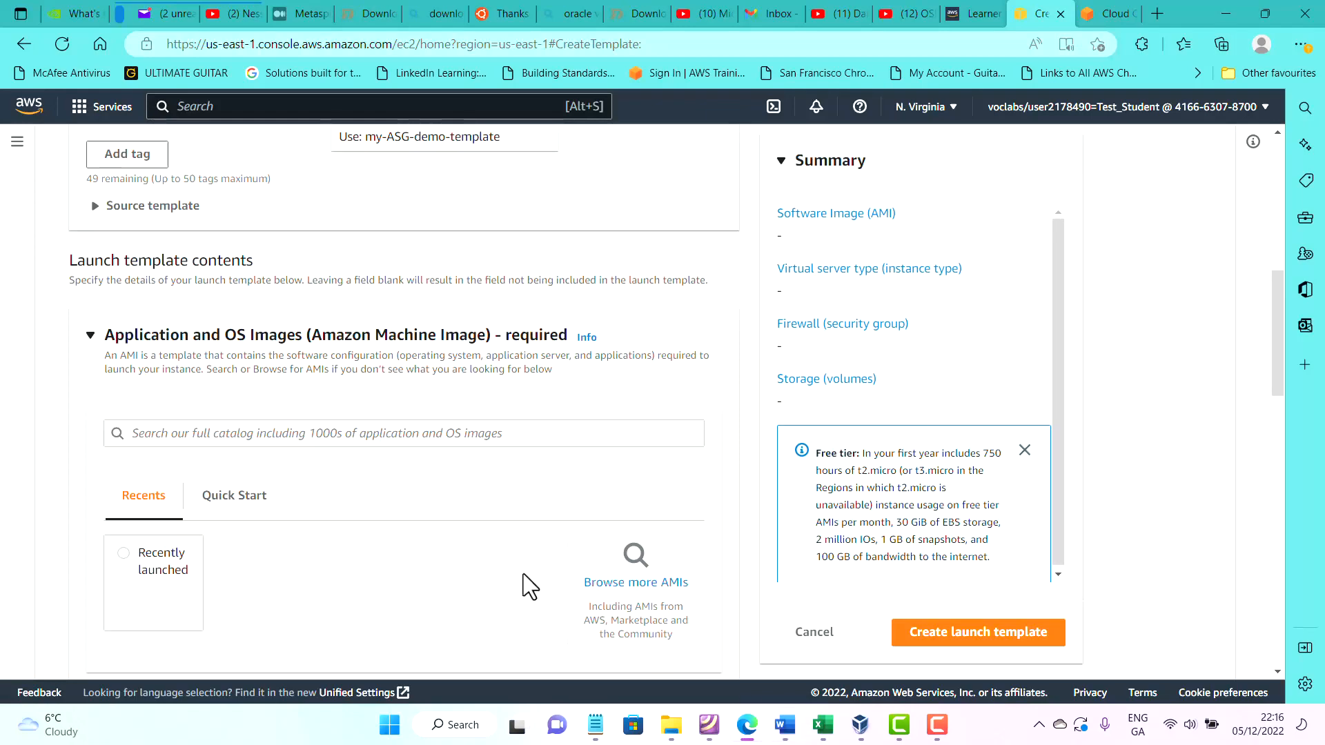
pyautogui.scroll(-1, 117, 526)
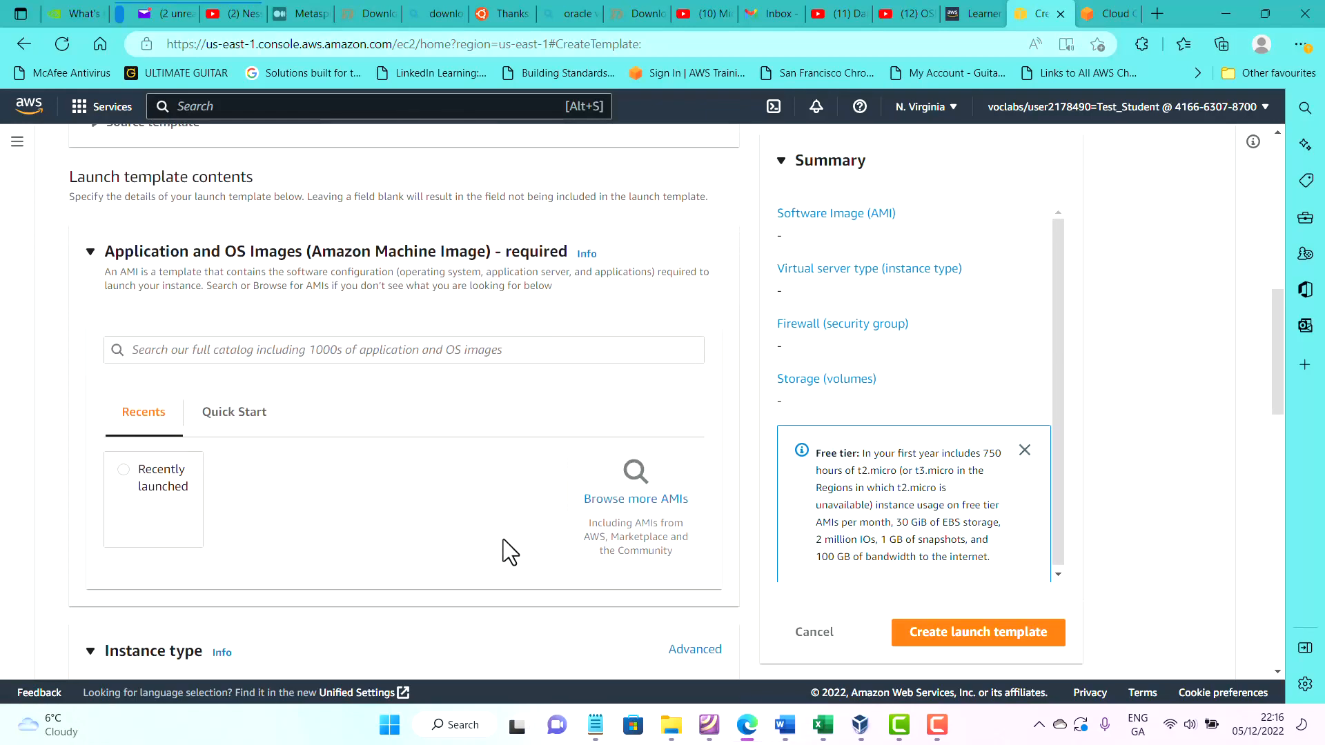
pyautogui.click(626, 514)
# Look through the Quickstart AMIs and select Amazon Linux 2 AMI (HVM) - Kernel 5.10, SSD Volume Type in 64-bit (x86).
pyautogui.scroll(-2, 627, 483)
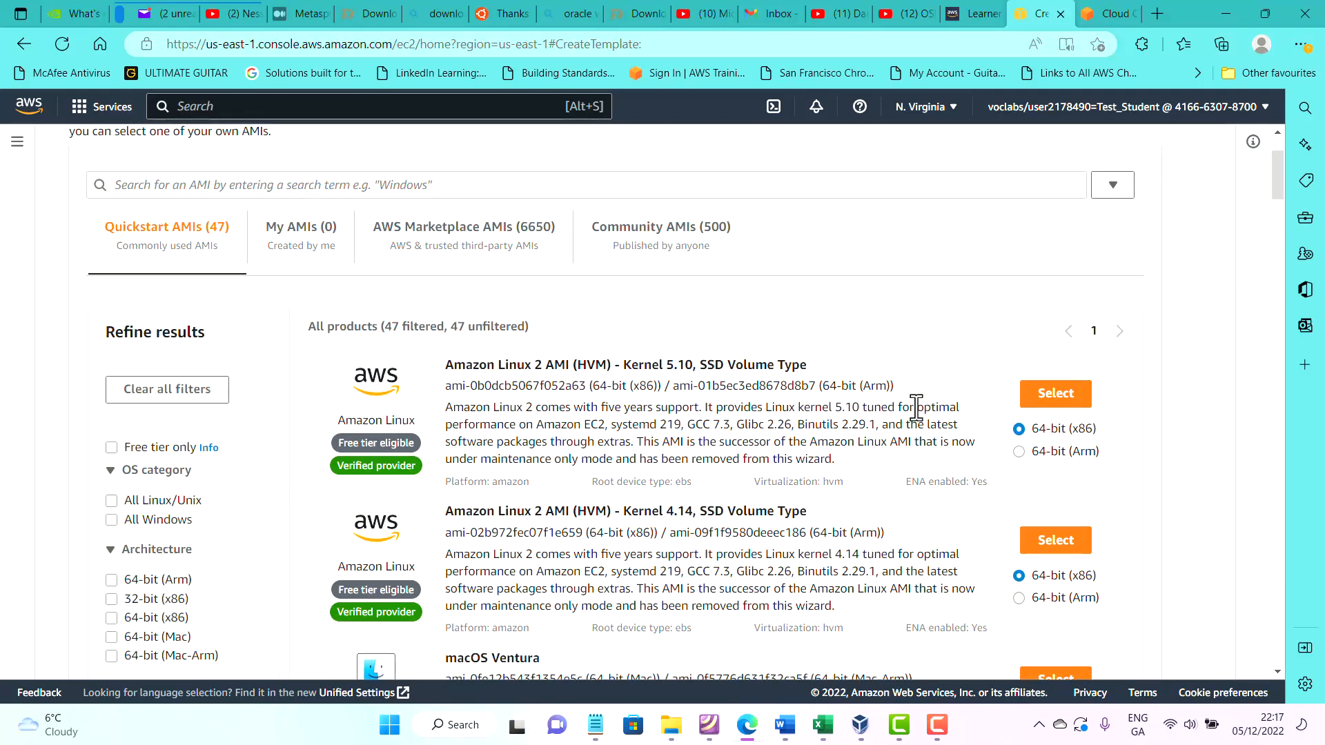
pyautogui.scroll(-3, 897, 403)
pyautogui.scroll(-6, 556, 386)
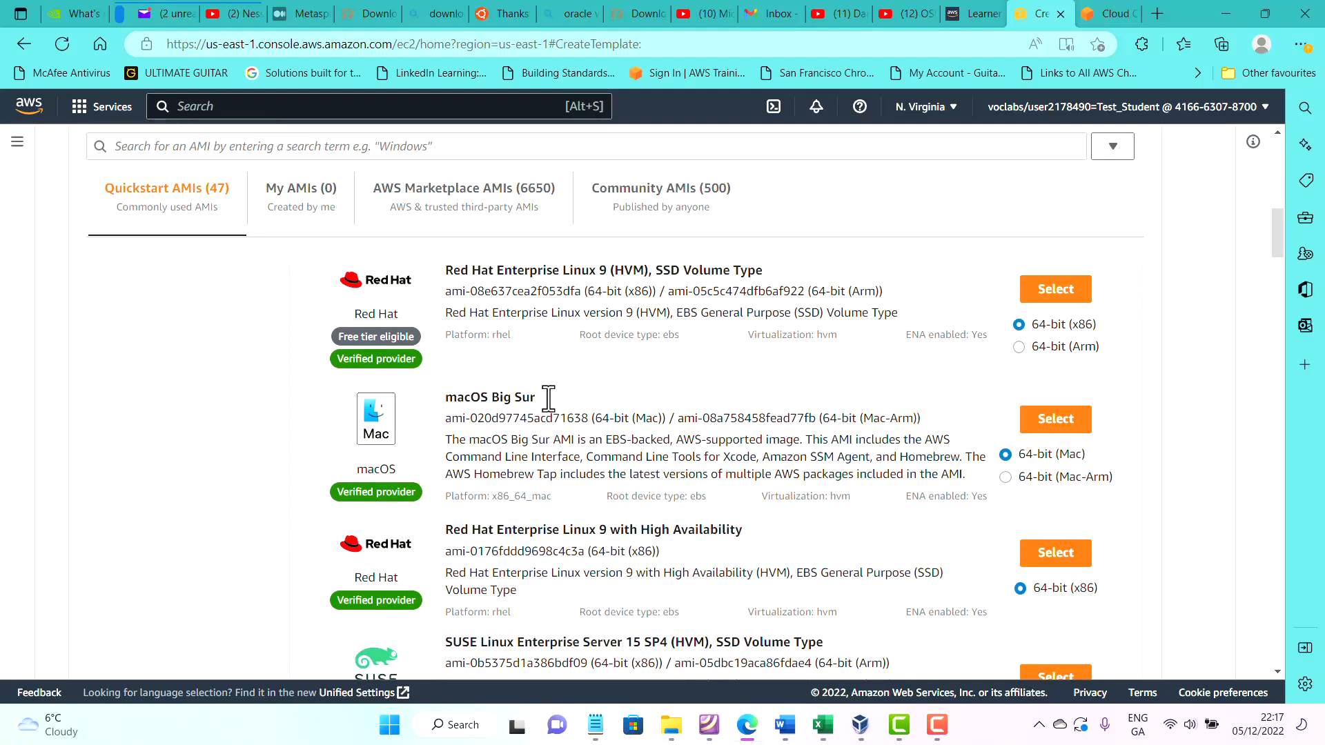
pyautogui.scroll(-10, 552, 411)
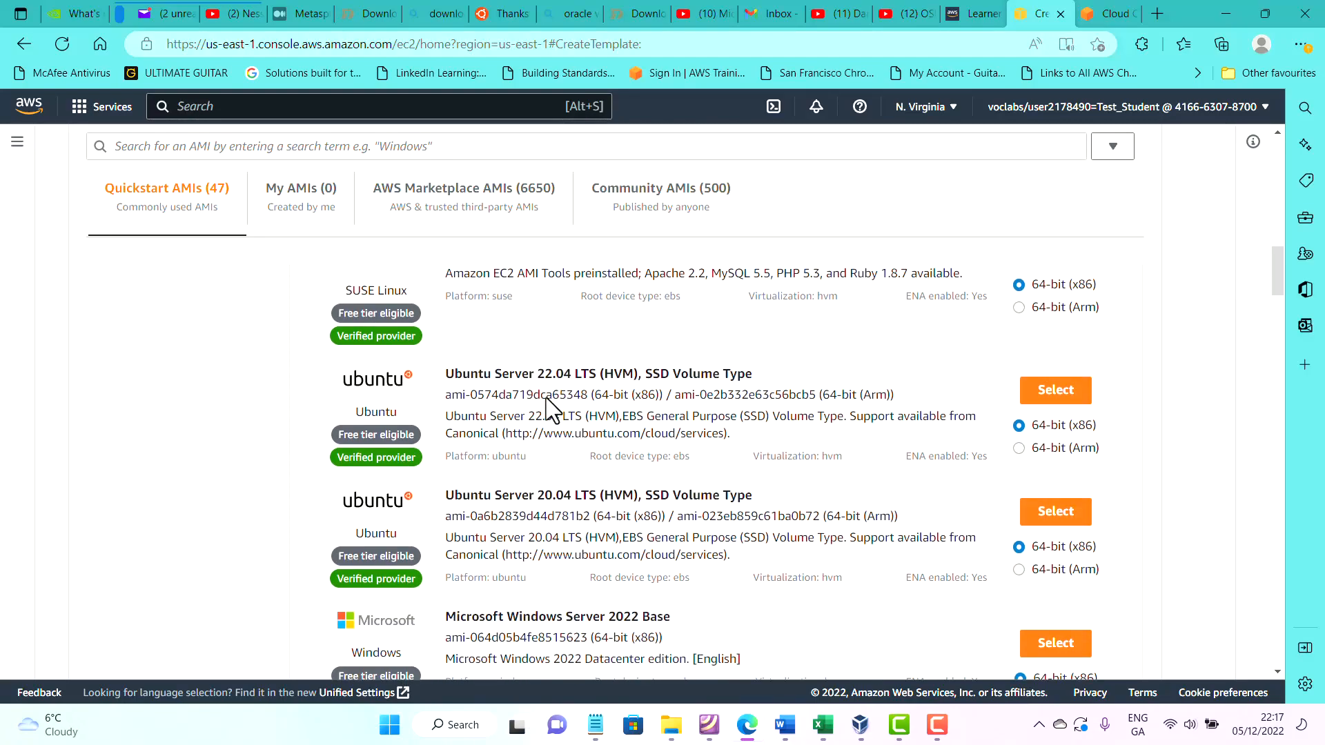
pyautogui.scroll(-1, 552, 412)
pyautogui.scroll(17, 549, 407)
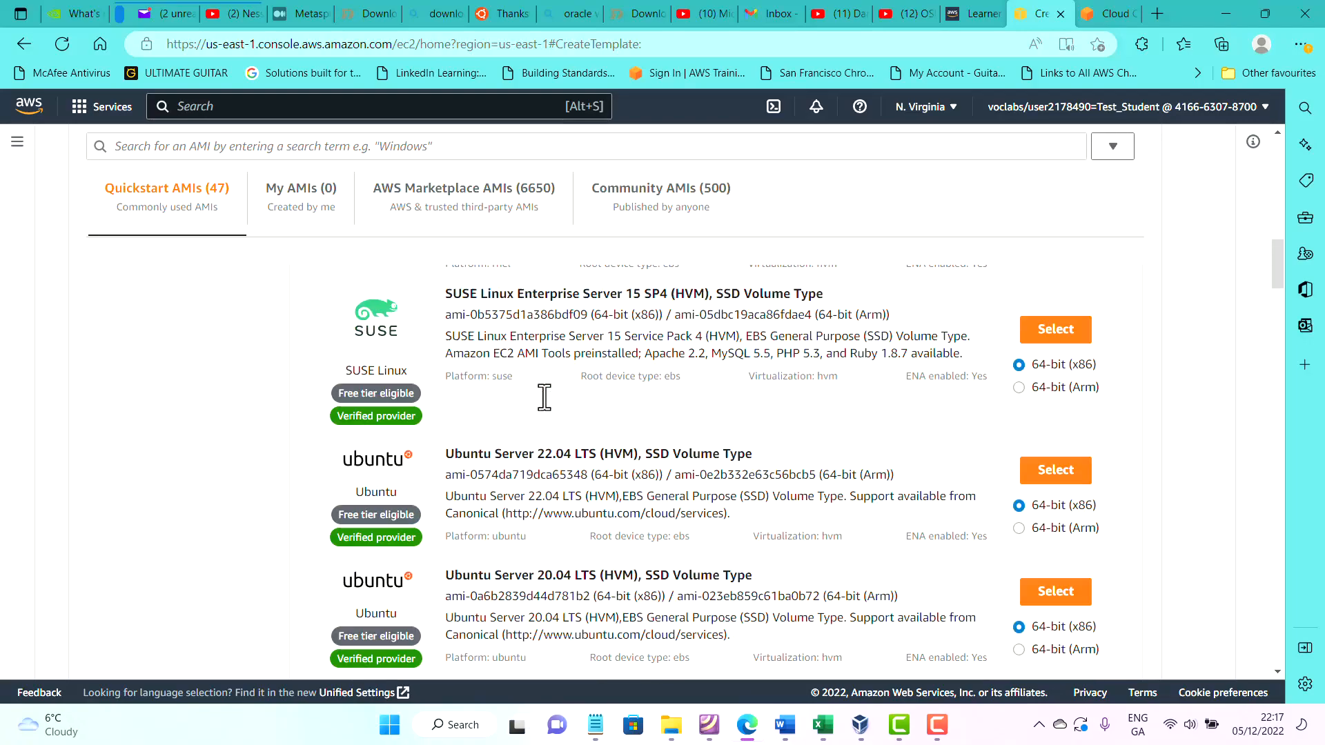
pyautogui.scroll(5, 545, 406)
pyautogui.scroll(-3, 541, 406)
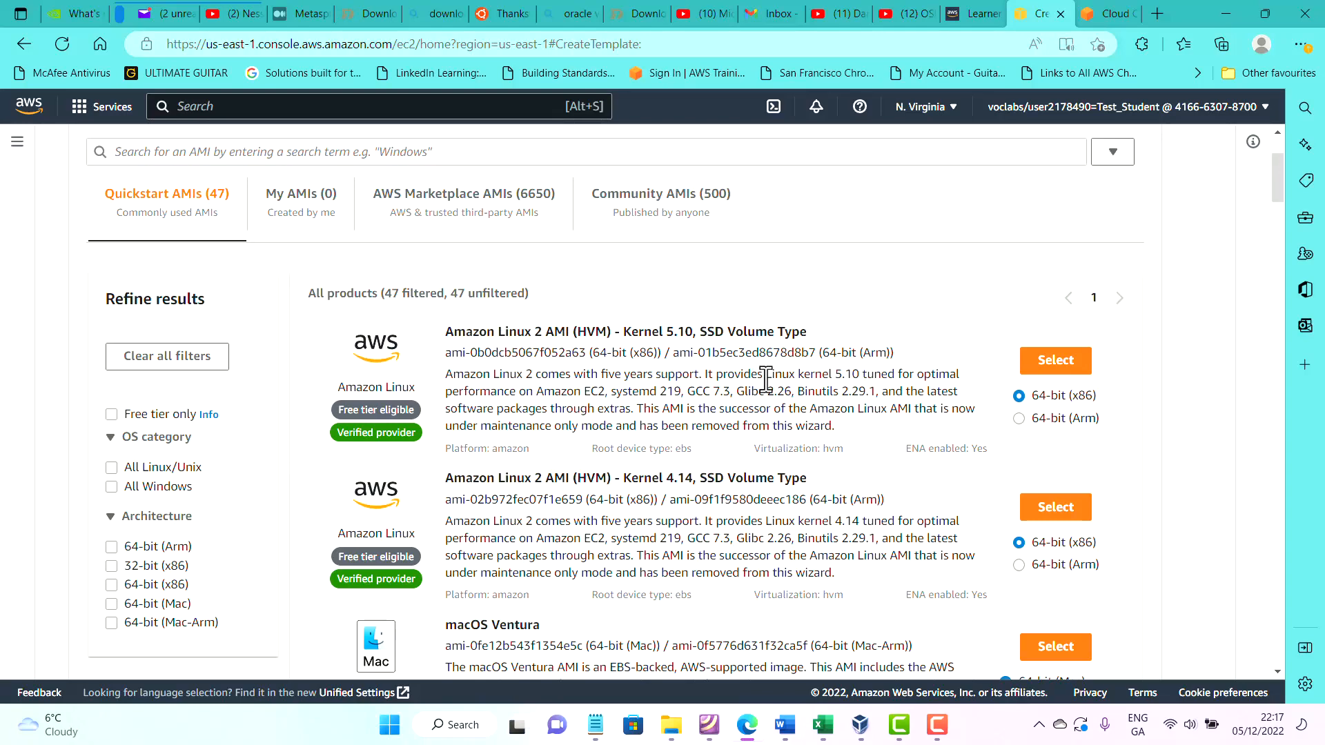
pyautogui.click(1056, 360)
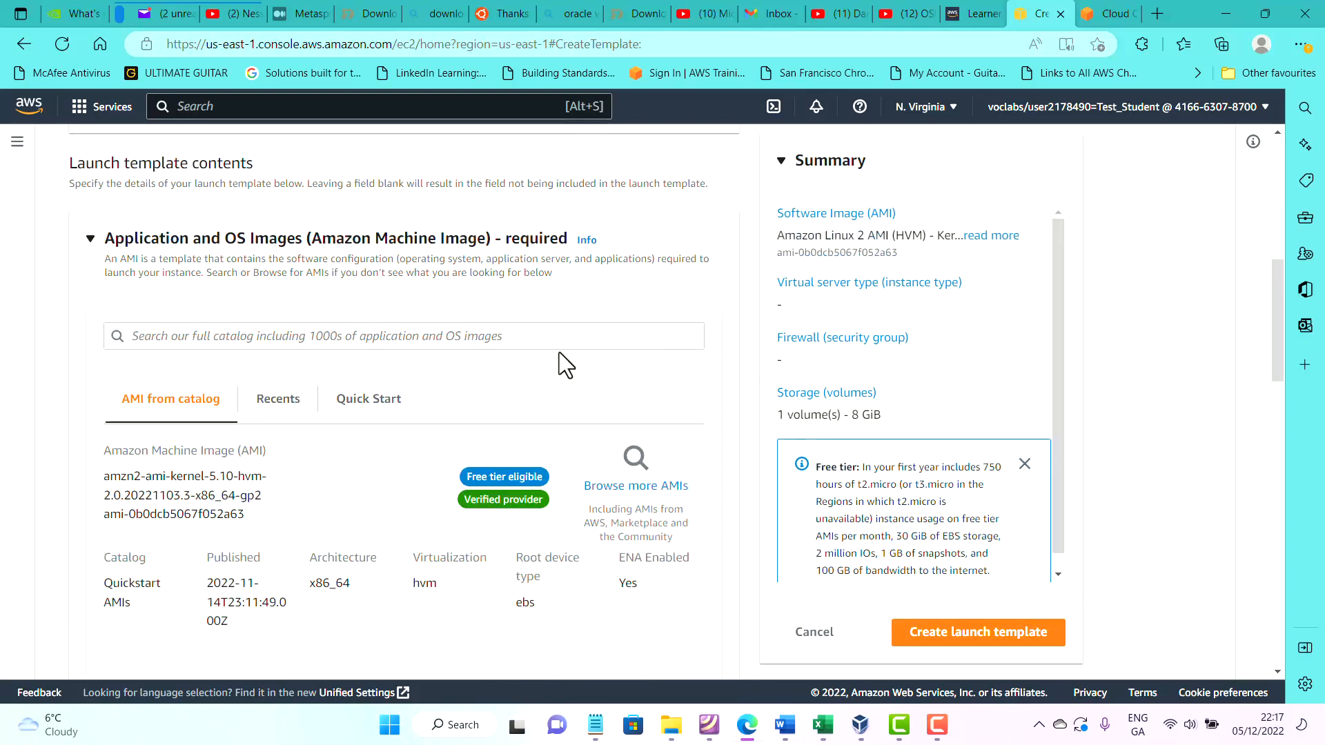
# Set the launch template's instance type to t2.micro.
pyautogui.scroll(-3, 497, 394)
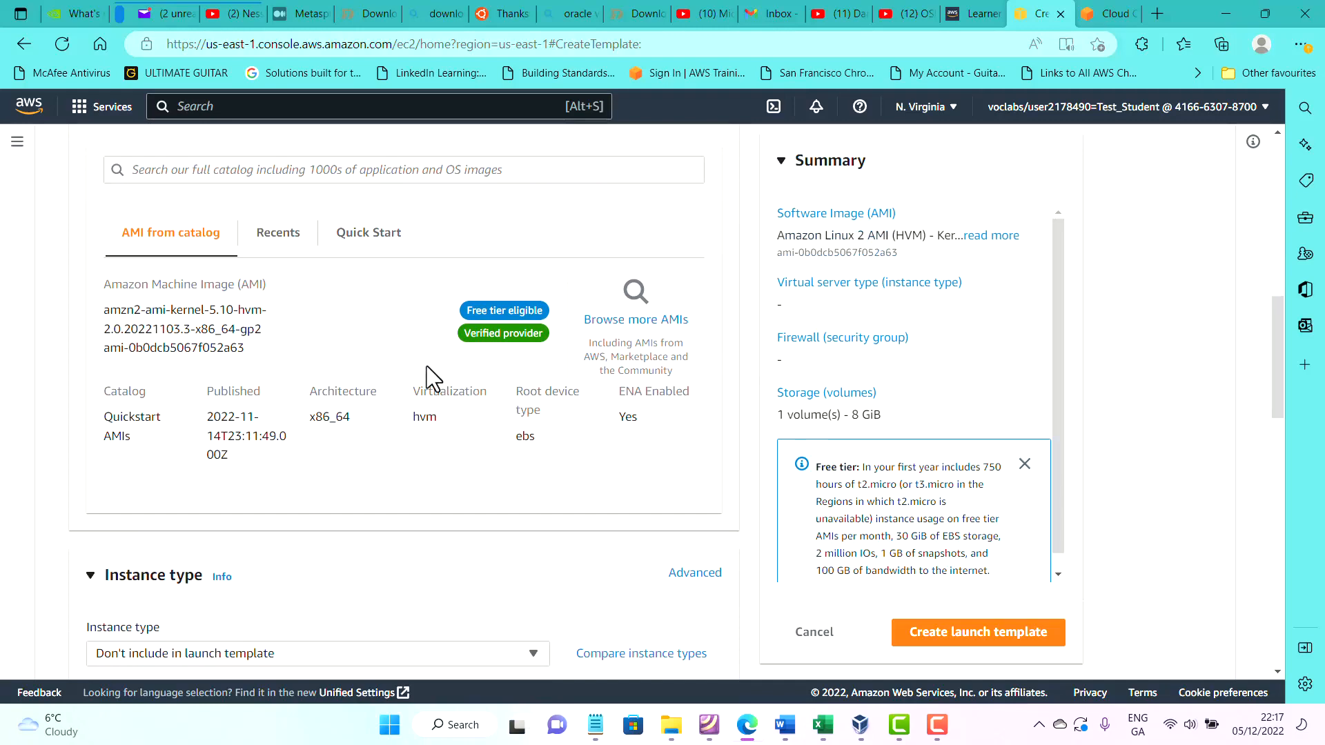
pyautogui.scroll(-3, 428, 378)
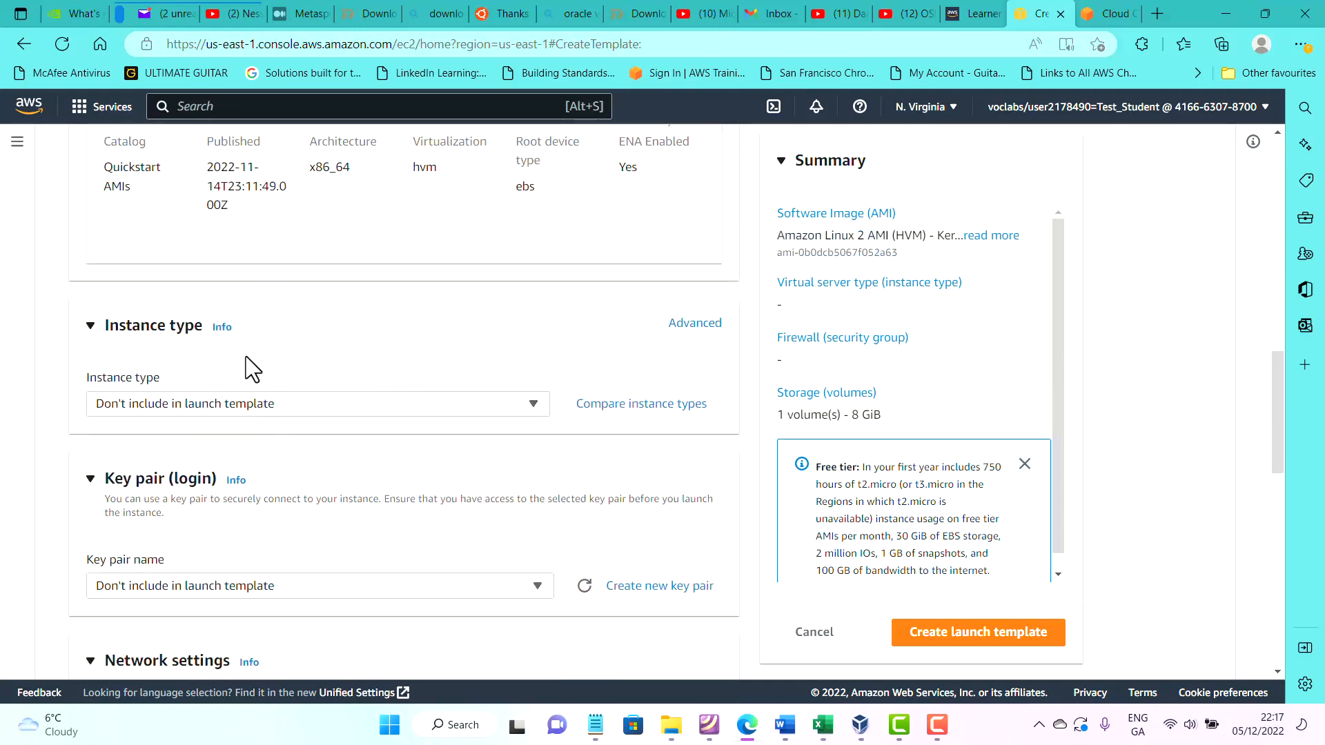
pyautogui.click(280, 416)
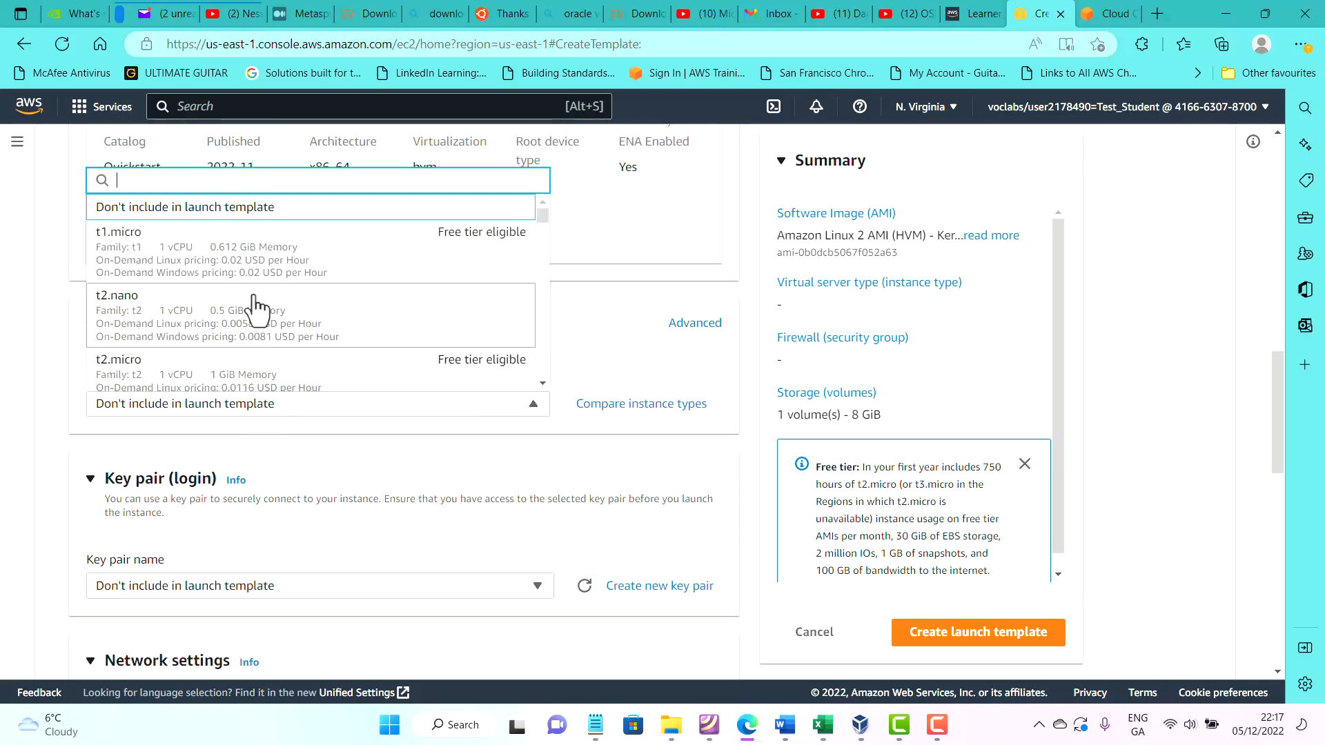
pyautogui.click(222, 372)
# Create a new RSA key pair named Demo-ASG-Key in .pem format for the launch template.
pyautogui.scroll(-2, 221, 370)
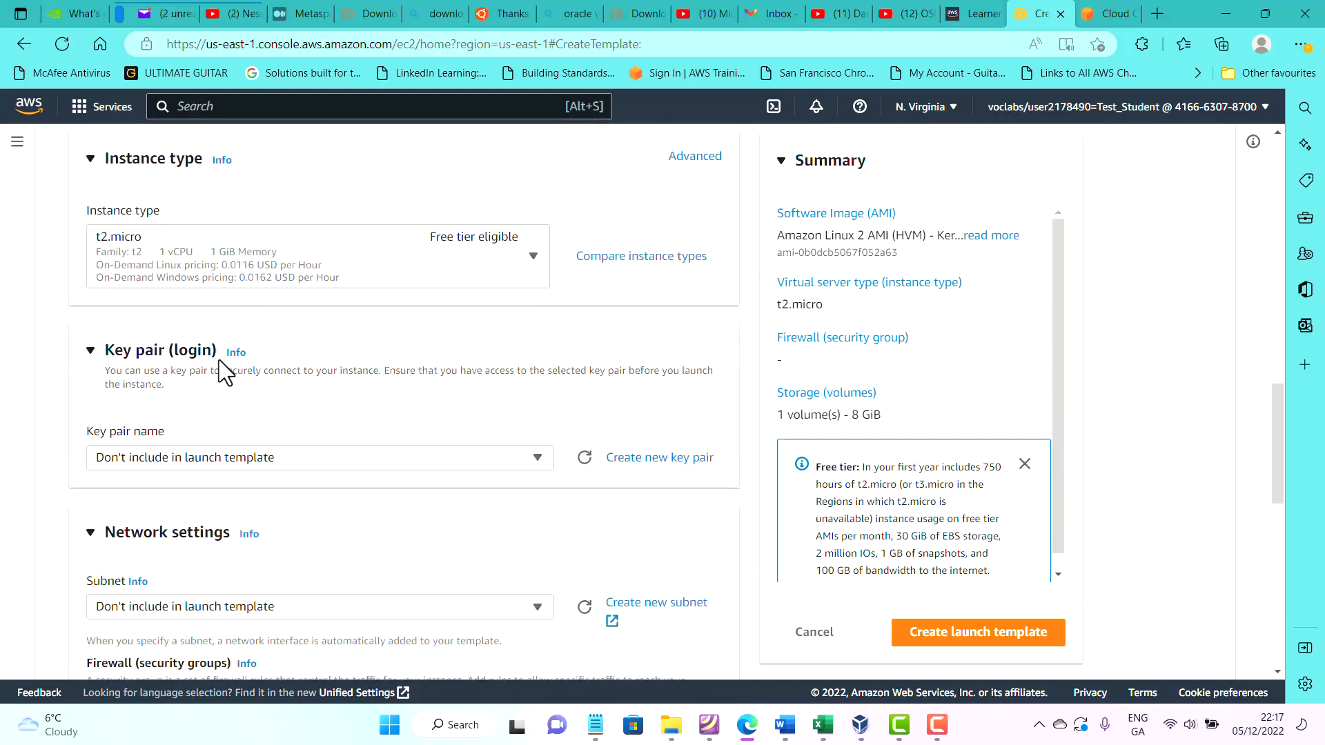
pyautogui.click(266, 460)
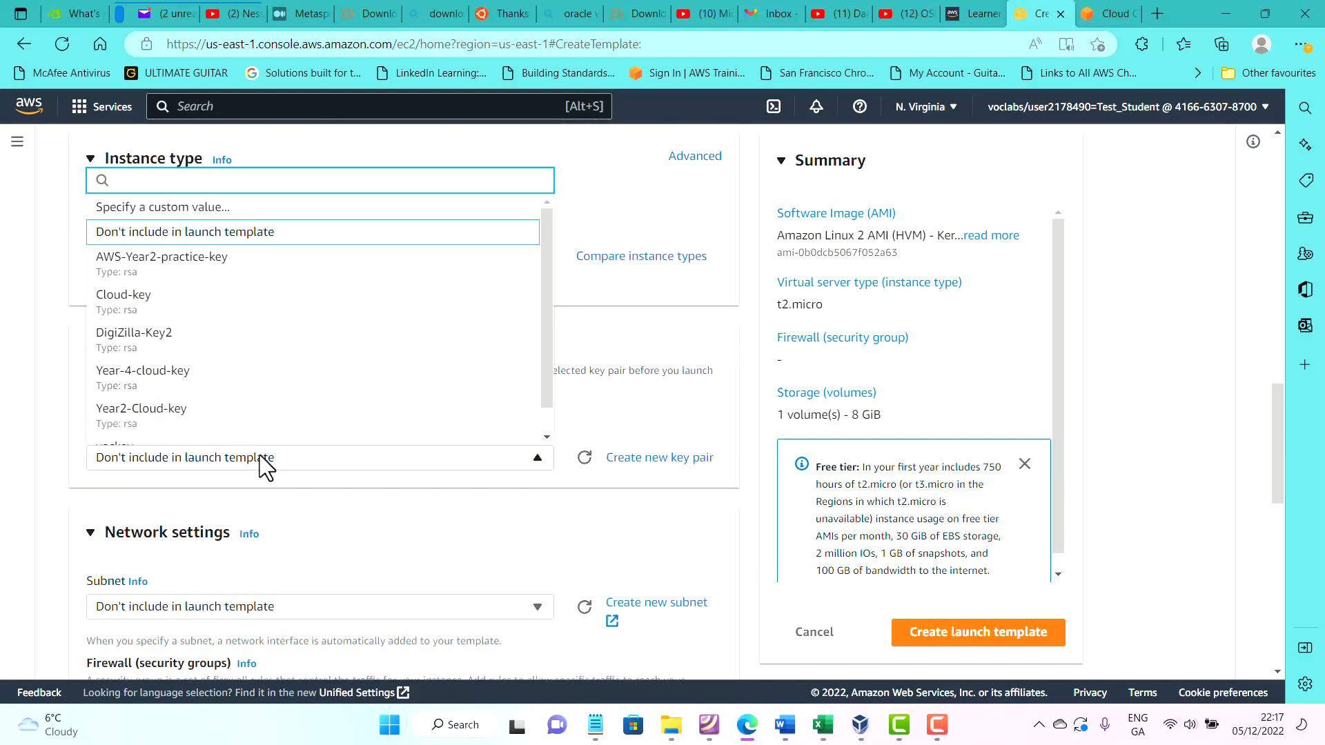
pyautogui.scroll(-1, 279, 414)
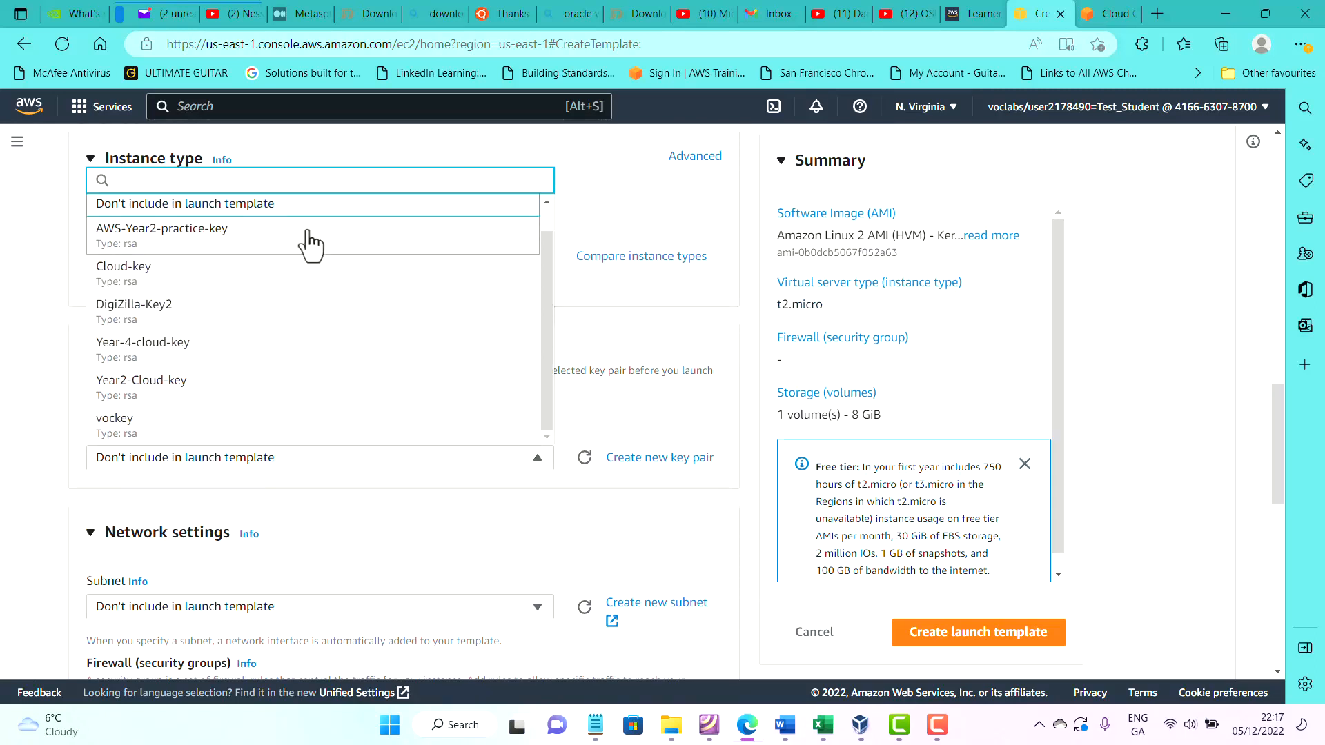
pyautogui.click(405, 515)
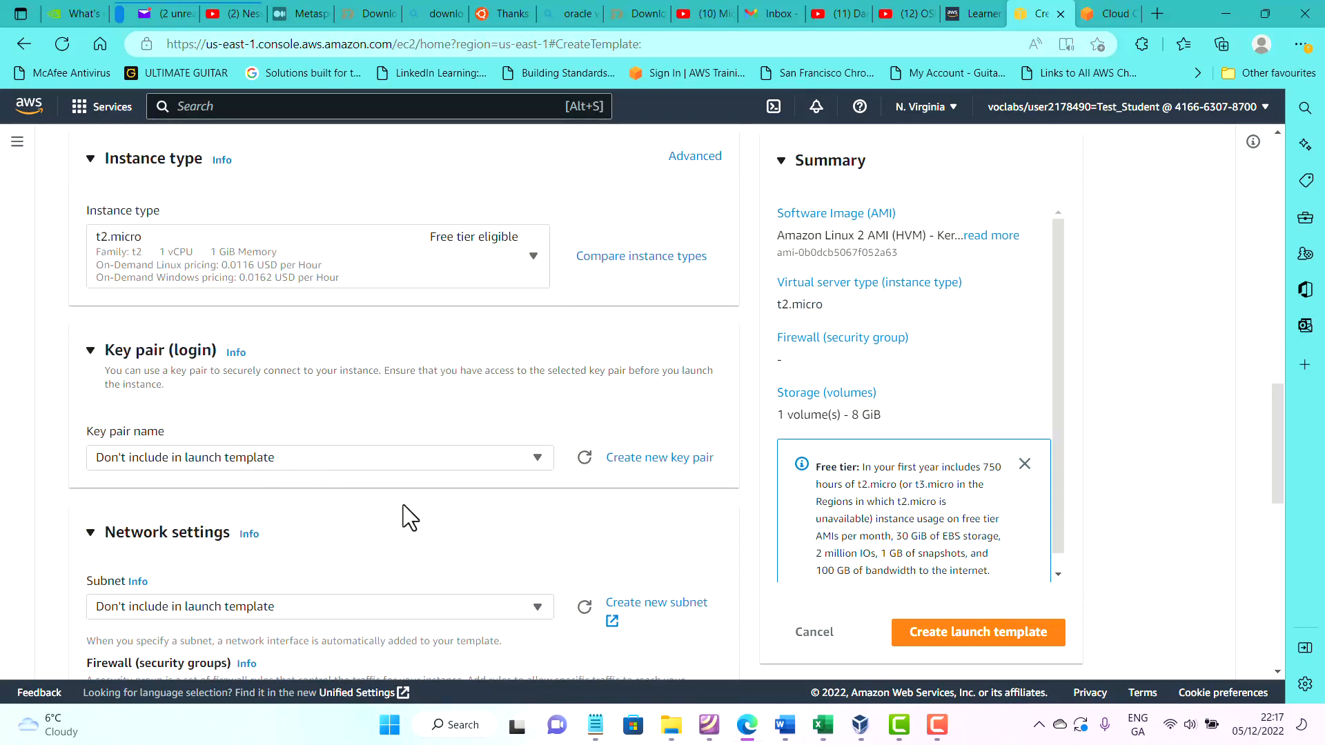
pyautogui.click(647, 459)
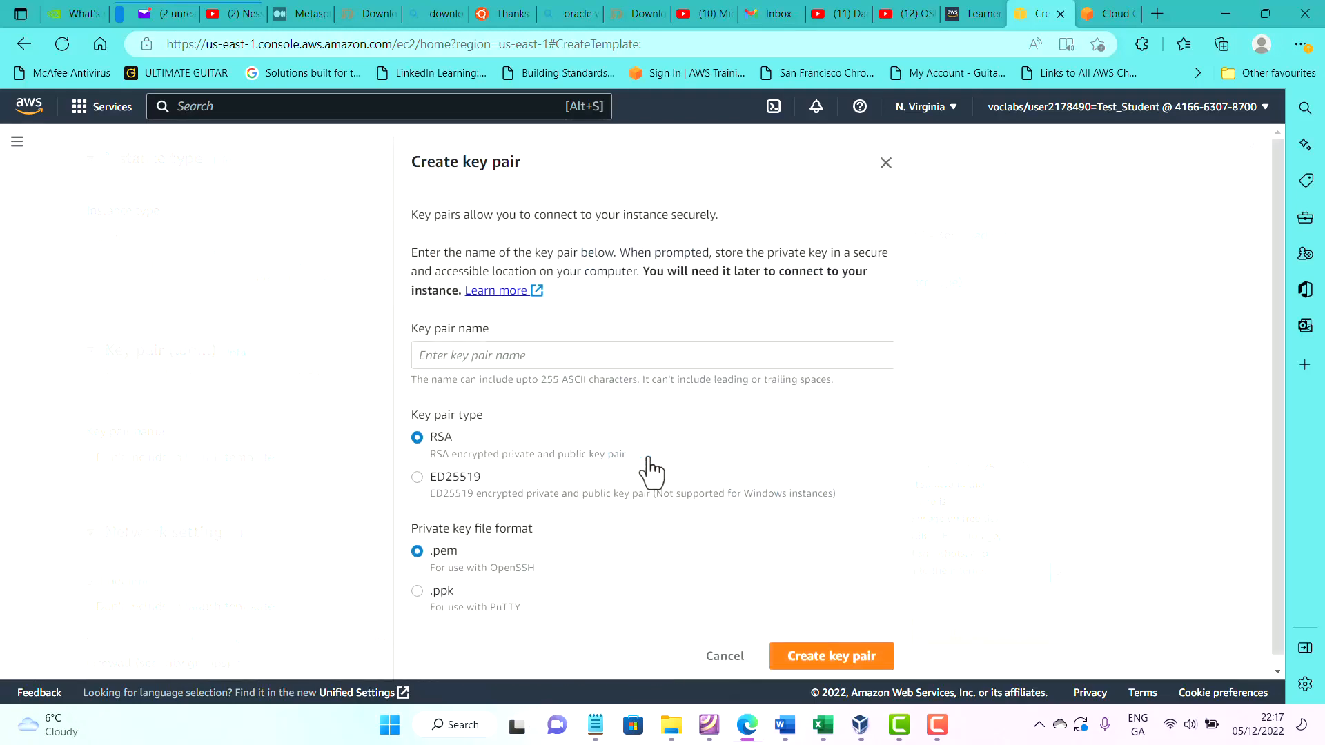
pyautogui.click(538, 363)
pyautogui.write('D')
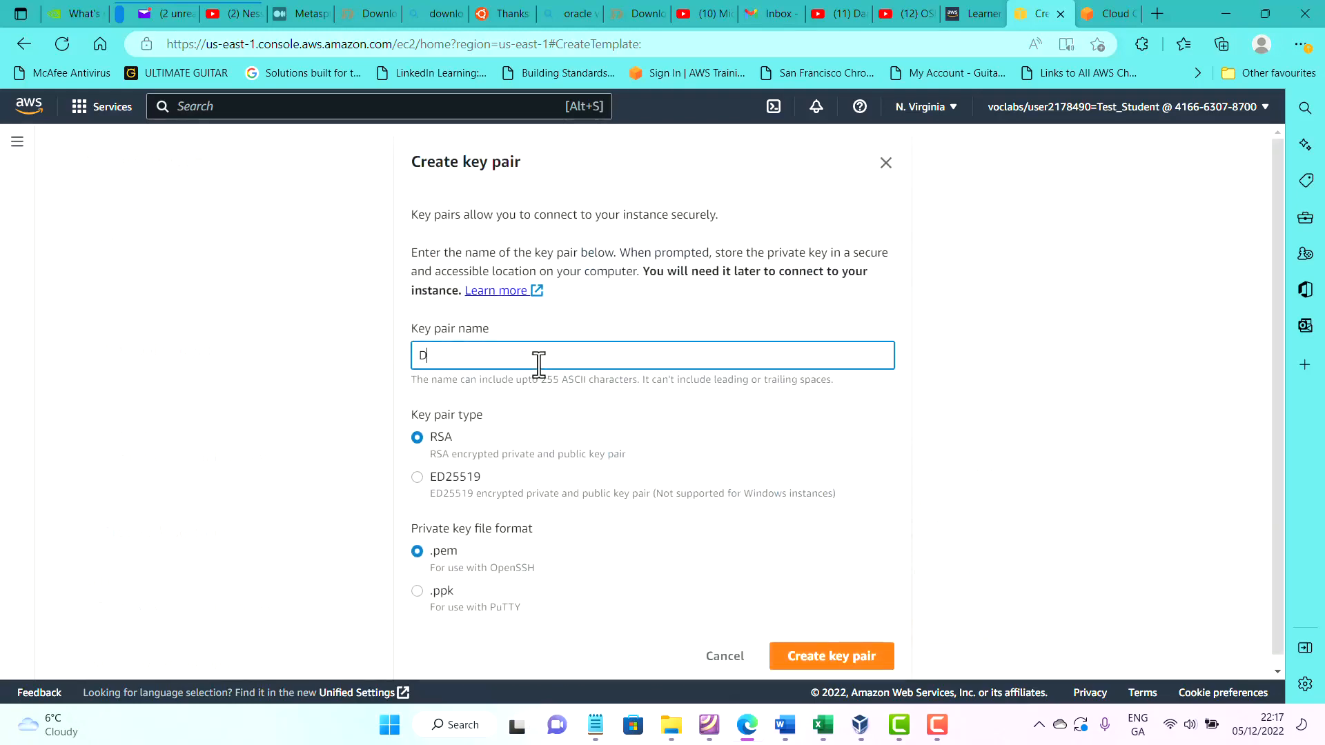
pyautogui.write('emo-ASG-Key')
pyautogui.click(825, 659)
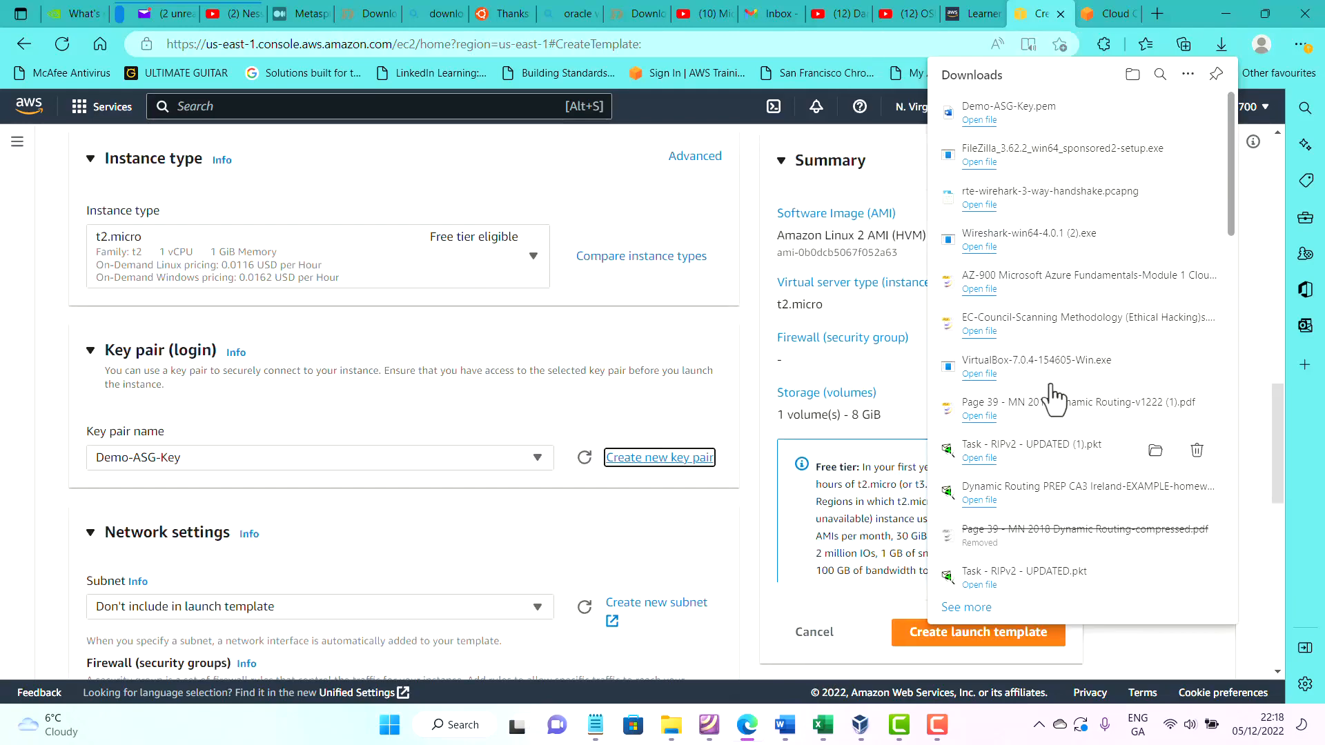
# Show the downloaded Demo-ASG-Key.pem in its Downloads folder and copy the file.
pyautogui.click(1156, 113)
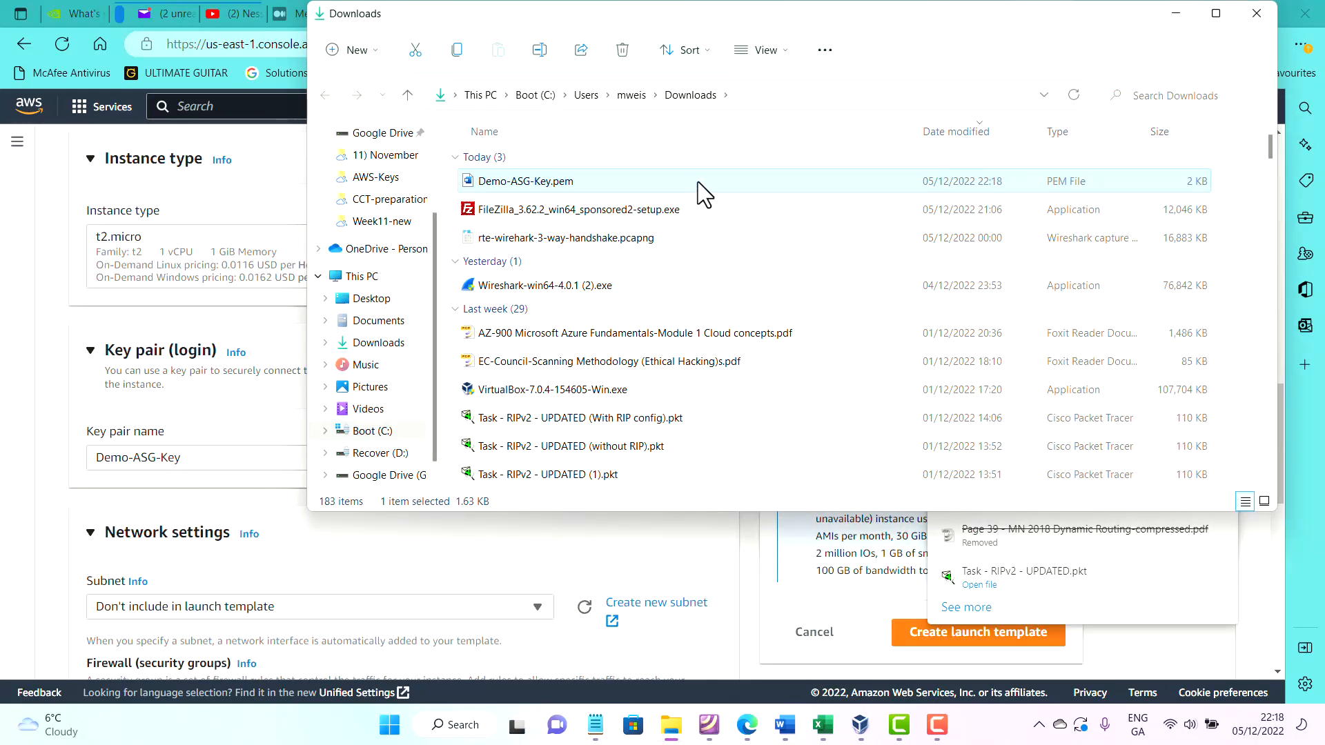
pyautogui.rightClick(698, 183)
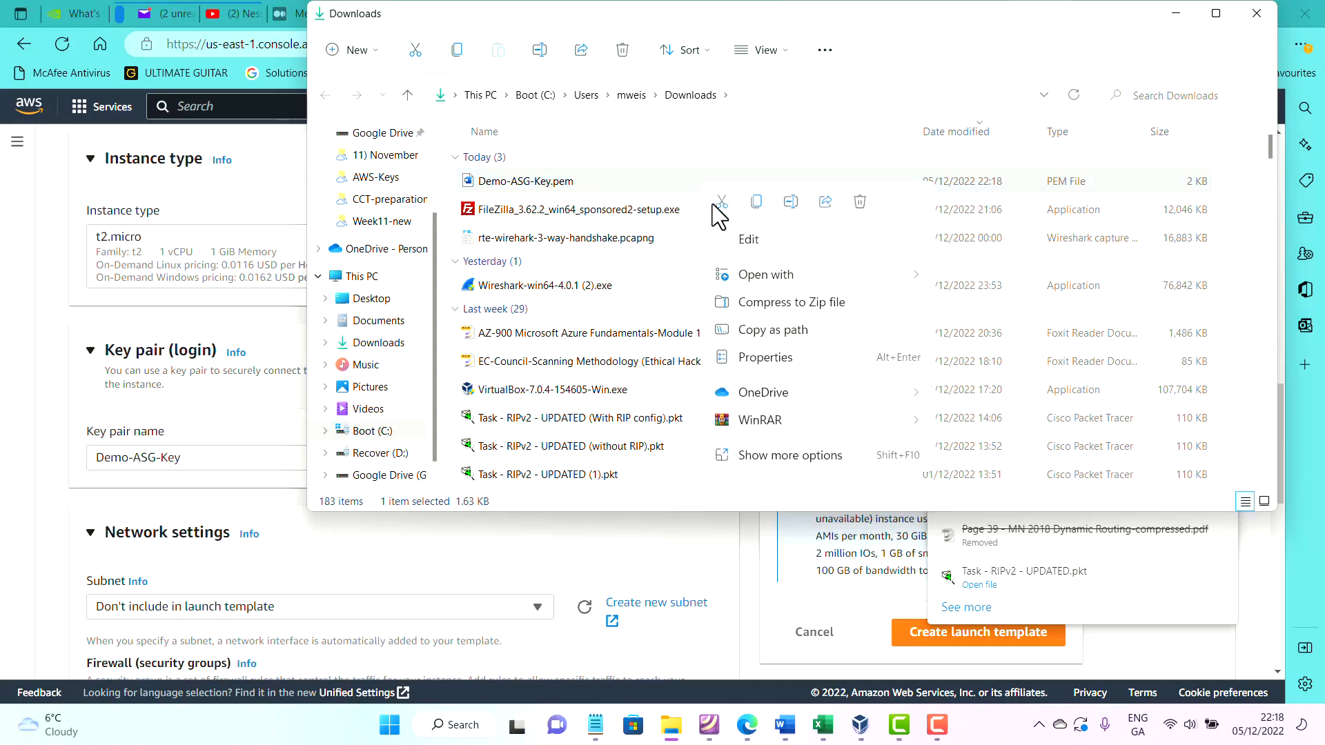
pyautogui.click(757, 203)
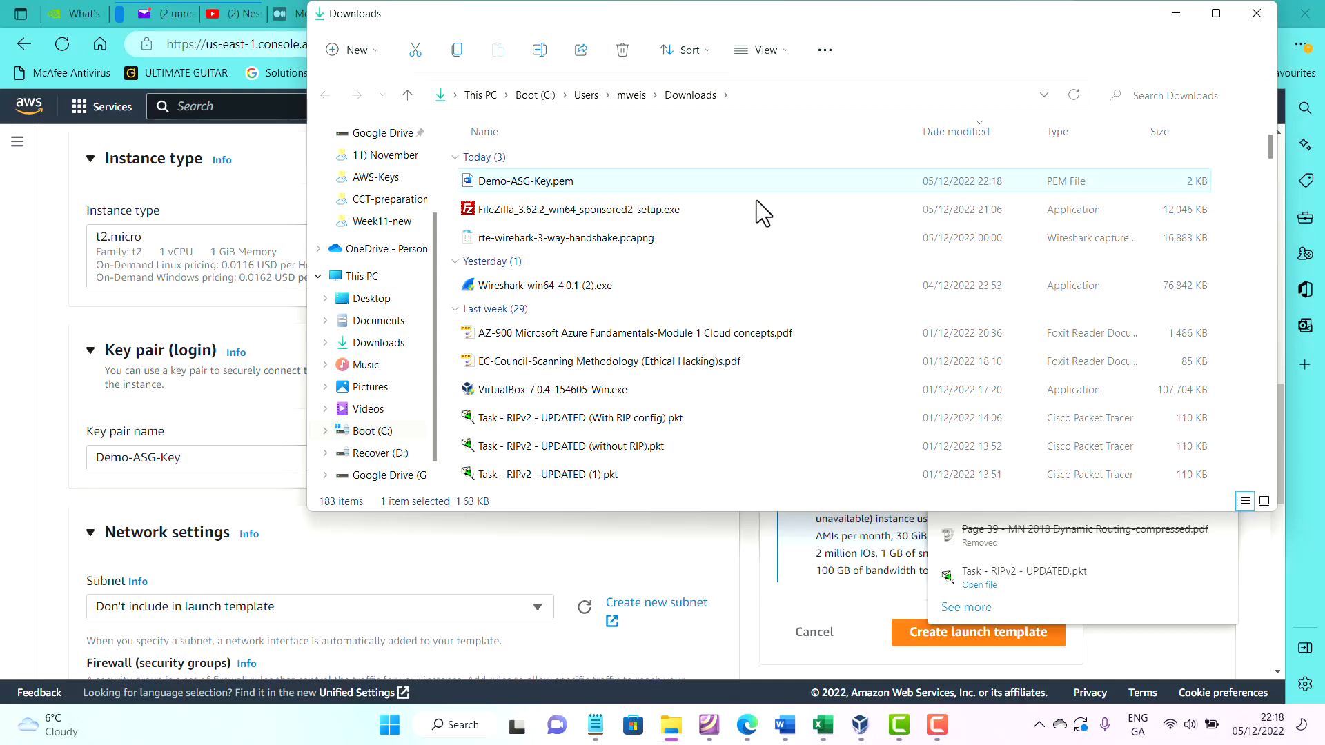
# Paste the key file into the AWS-Keys folder inside 0) All AWS tutorials&Keys, and return to the launch template form in Edge.
pyautogui.click(671, 725)
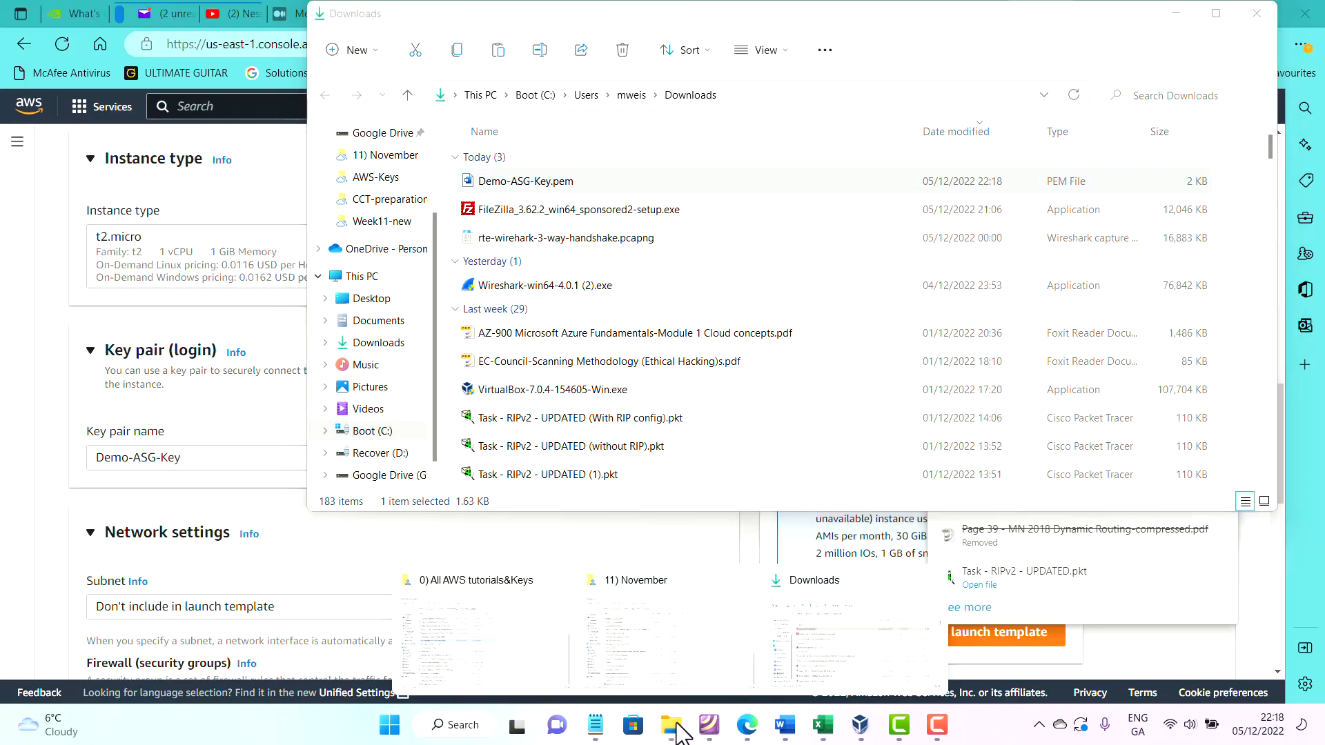
pyautogui.click(498, 632)
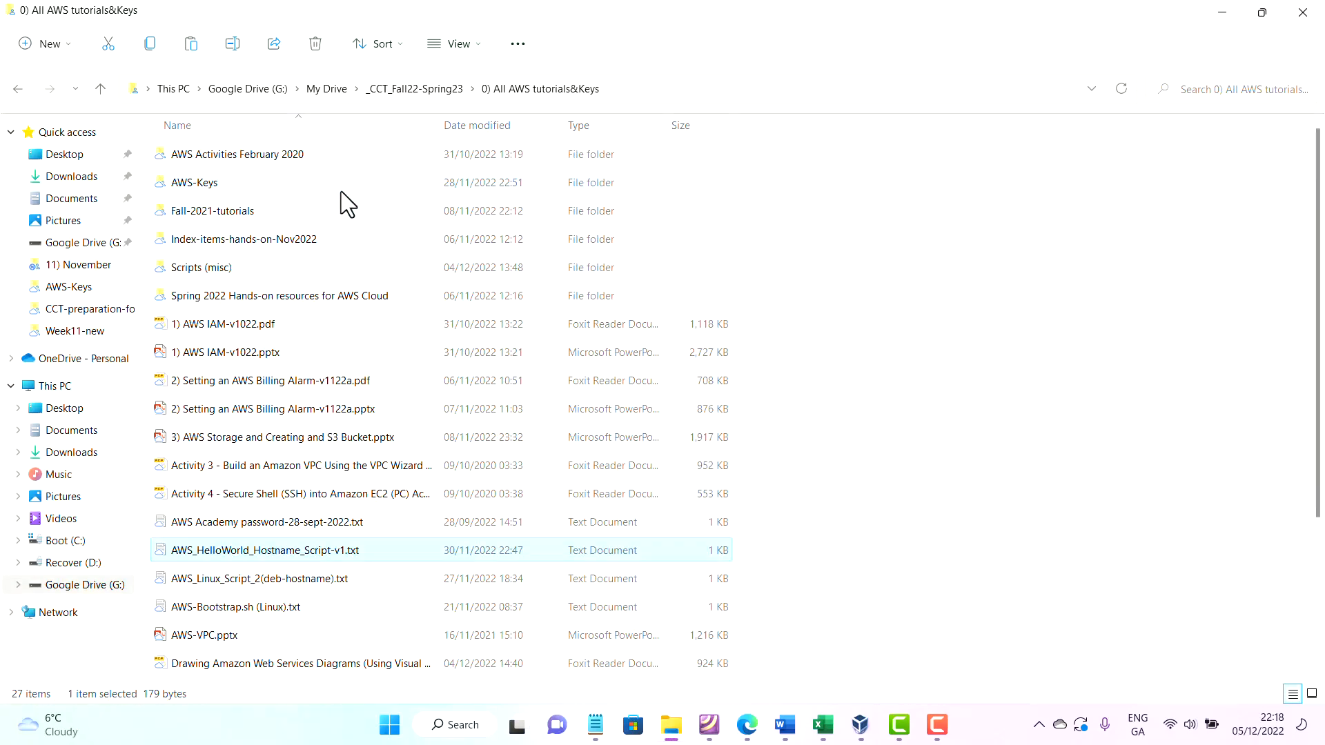
pyautogui.doubleClick(340, 188)
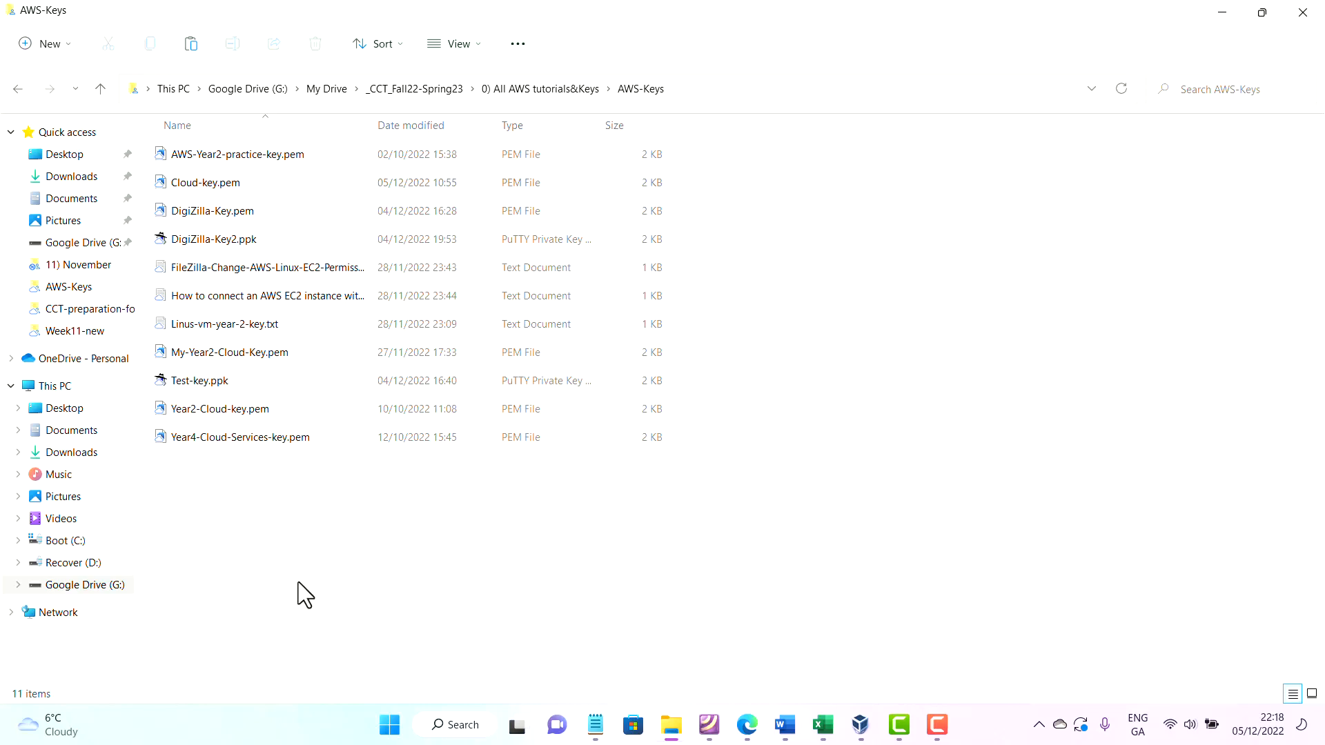
pyautogui.rightClick(299, 585)
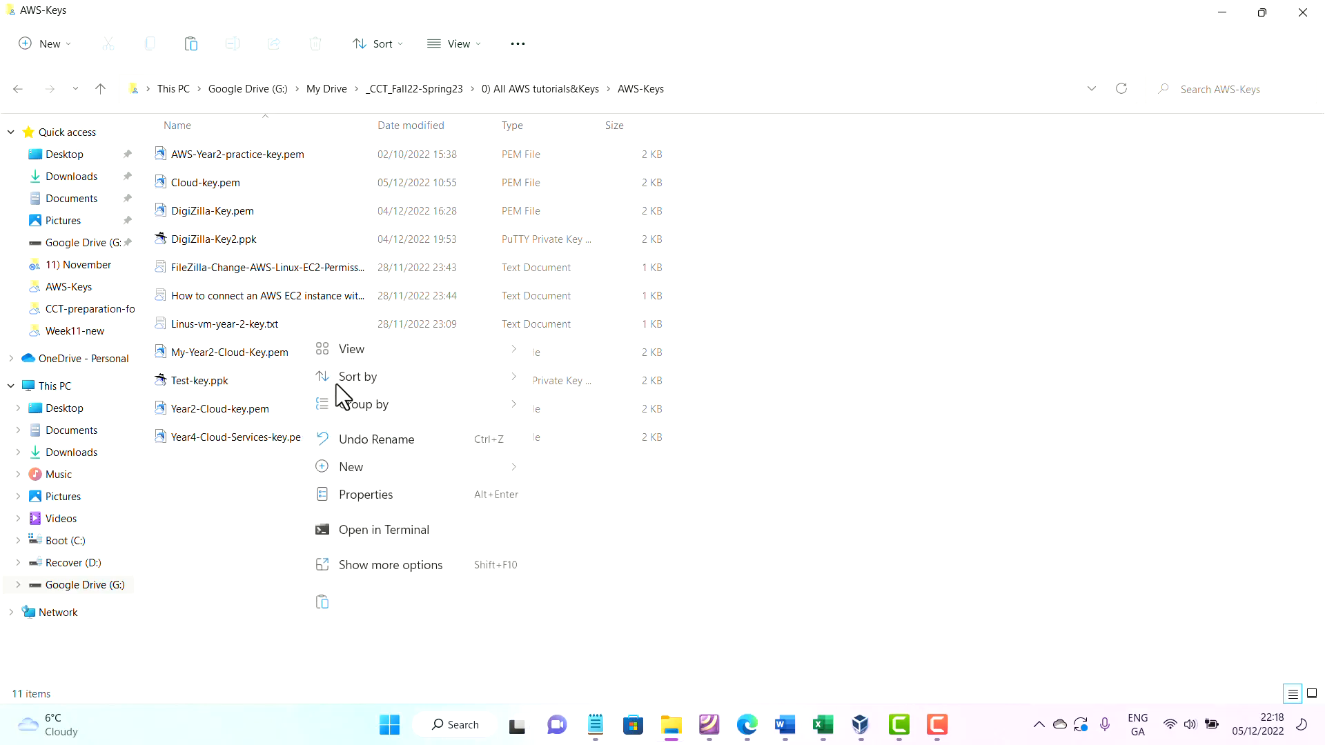
pyautogui.click(323, 605)
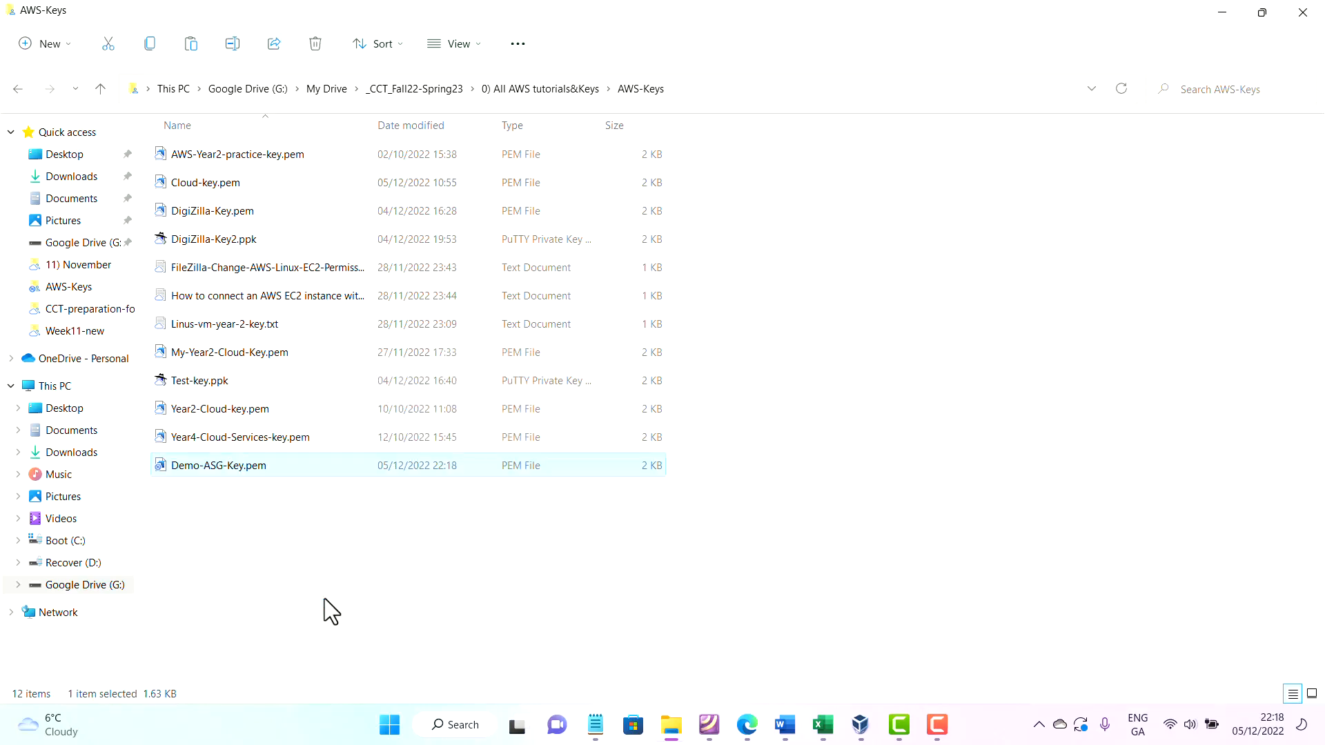
pyautogui.click(1223, 13)
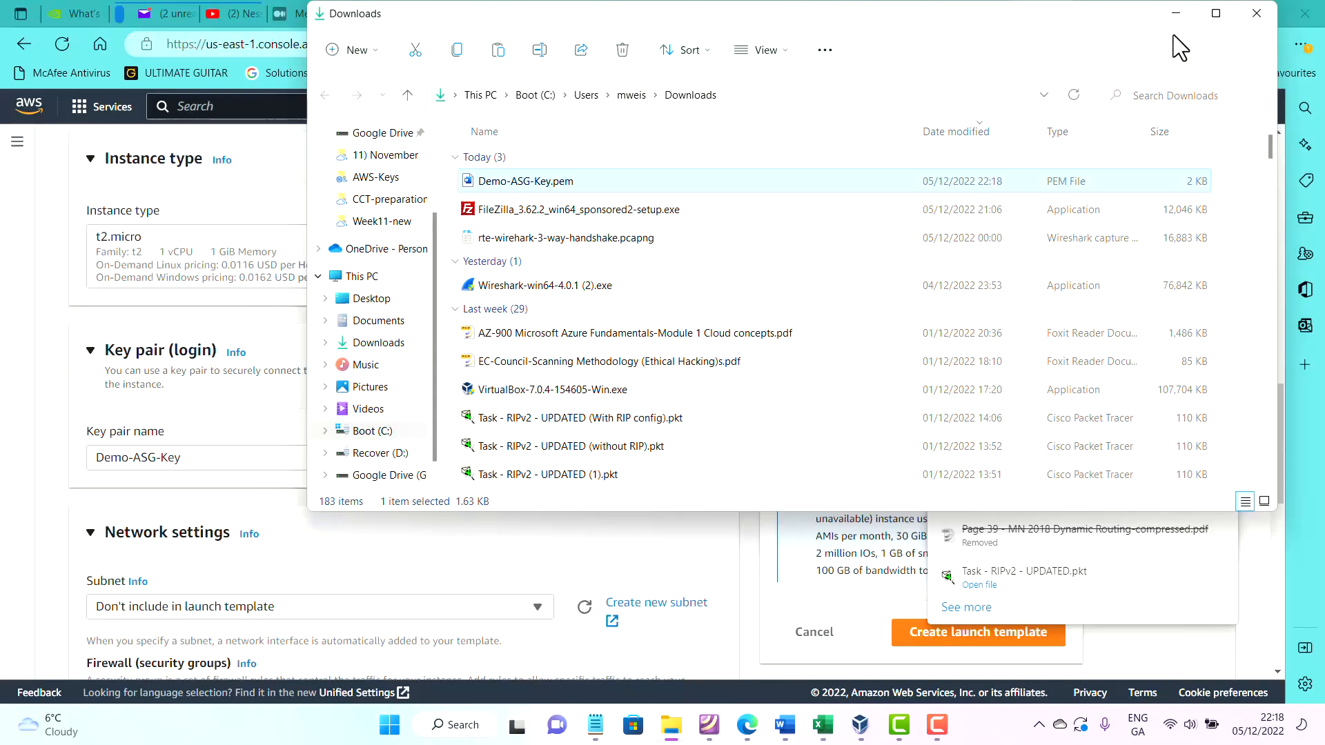
pyautogui.click(1175, 14)
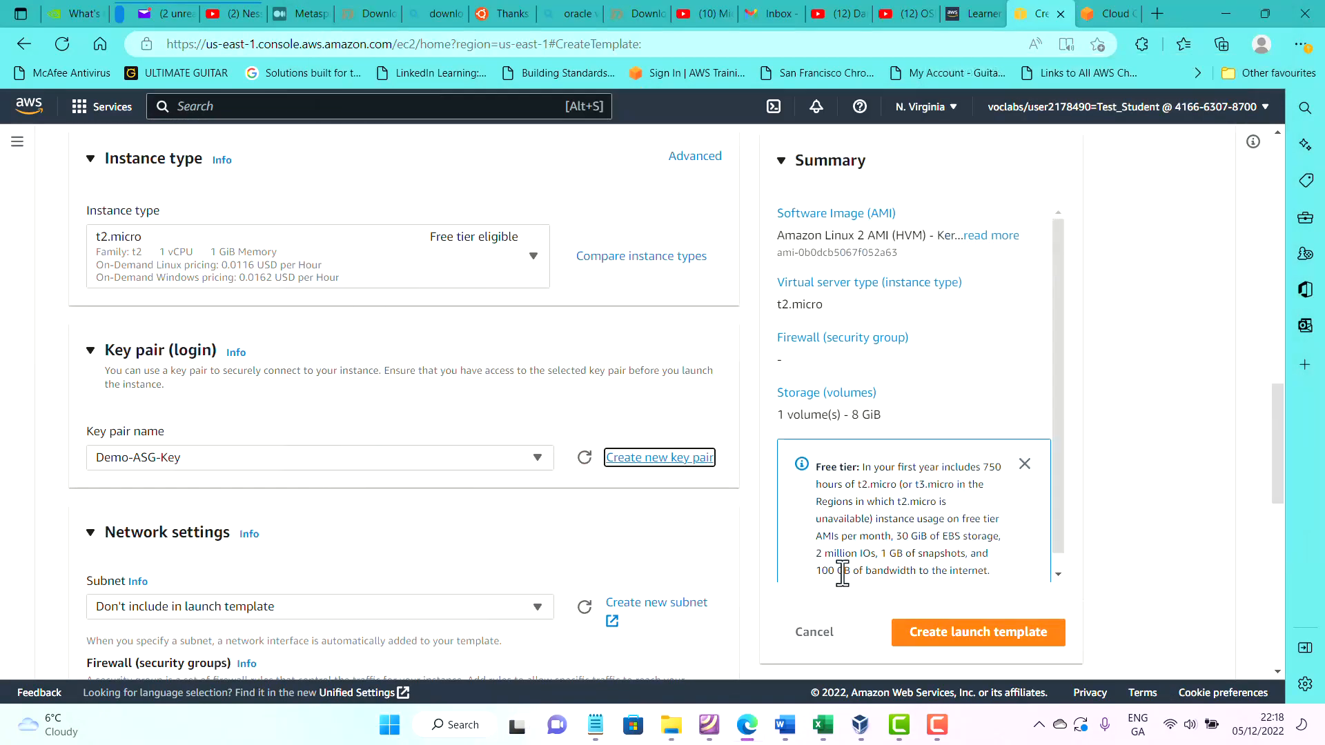
# Review the available subnets and the existing security groups in the launch template's network settings.
pyautogui.scroll(-2, 325, 465)
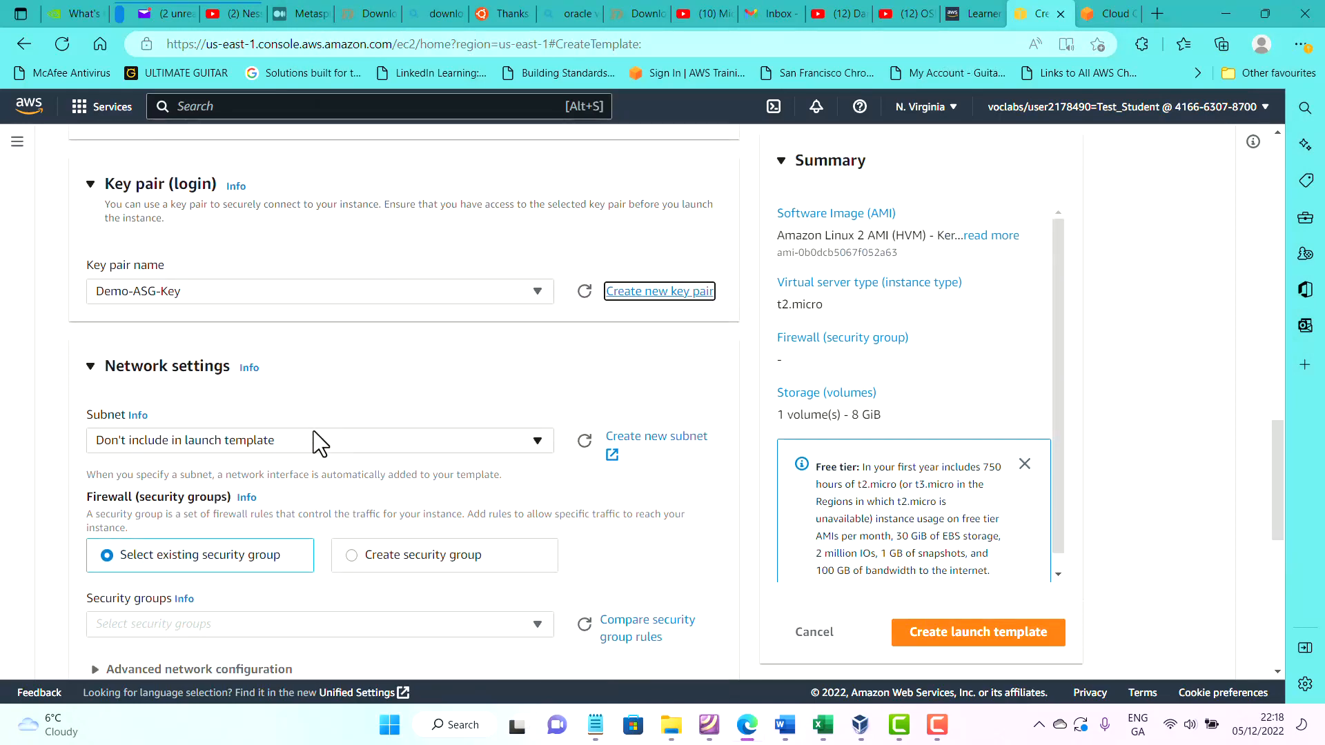
pyautogui.click(321, 442)
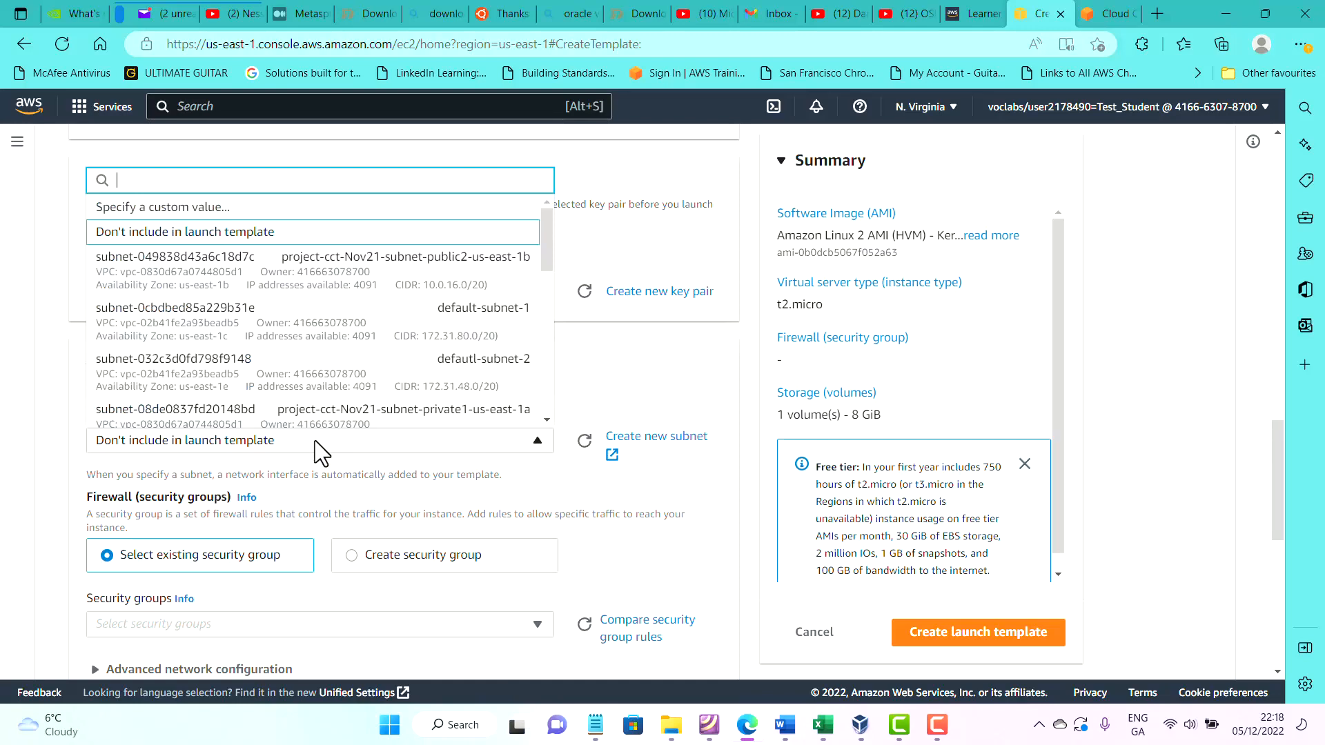
pyautogui.click(321, 453)
pyautogui.scroll(-2, 317, 449)
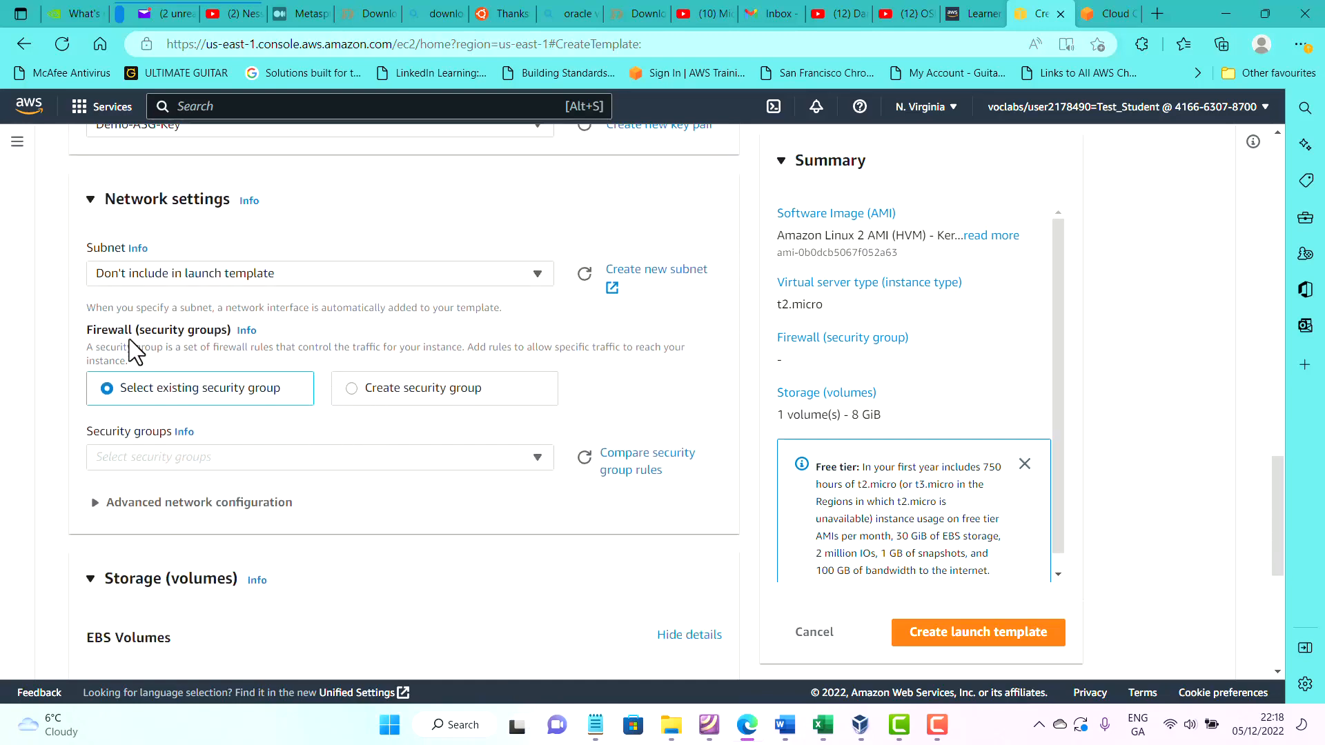
pyautogui.click(184, 458)
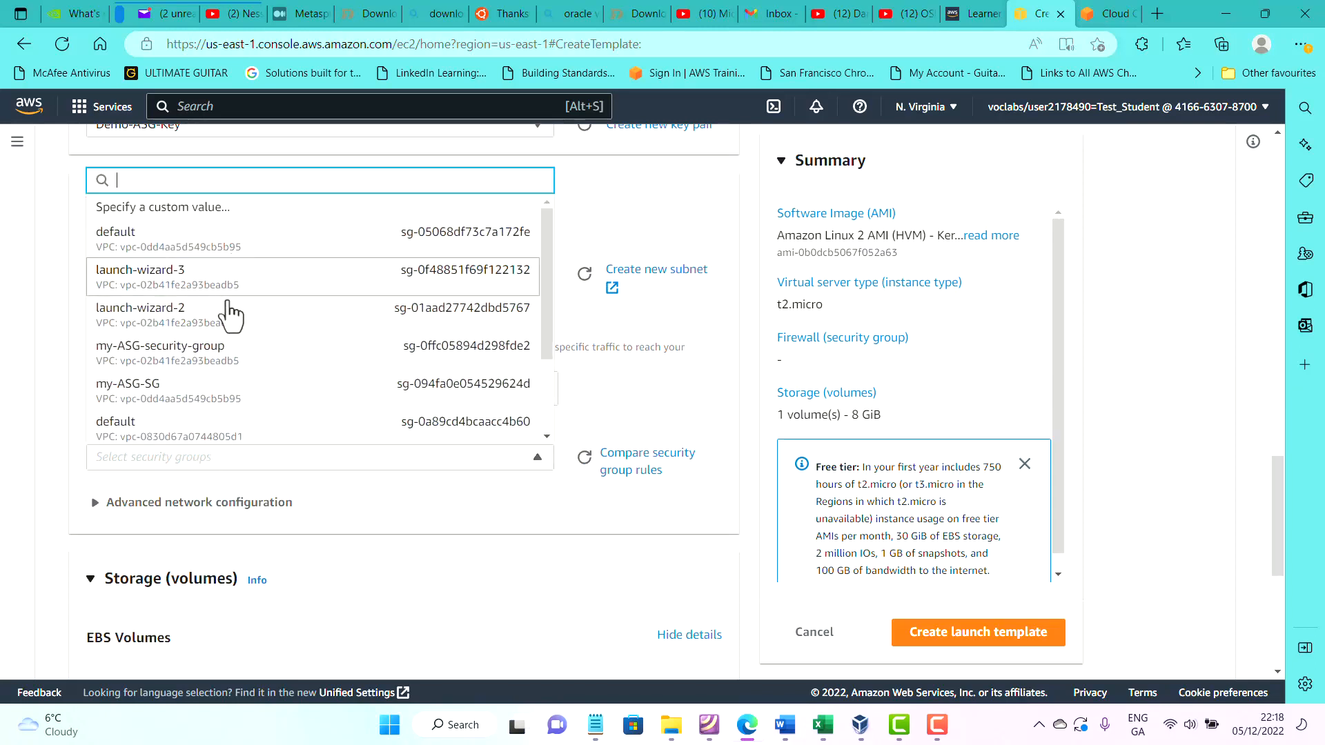
pyautogui.click(354, 518)
# Choose to create a new security group for the template and name it my-demo-asg-group.
pyautogui.click(416, 395)
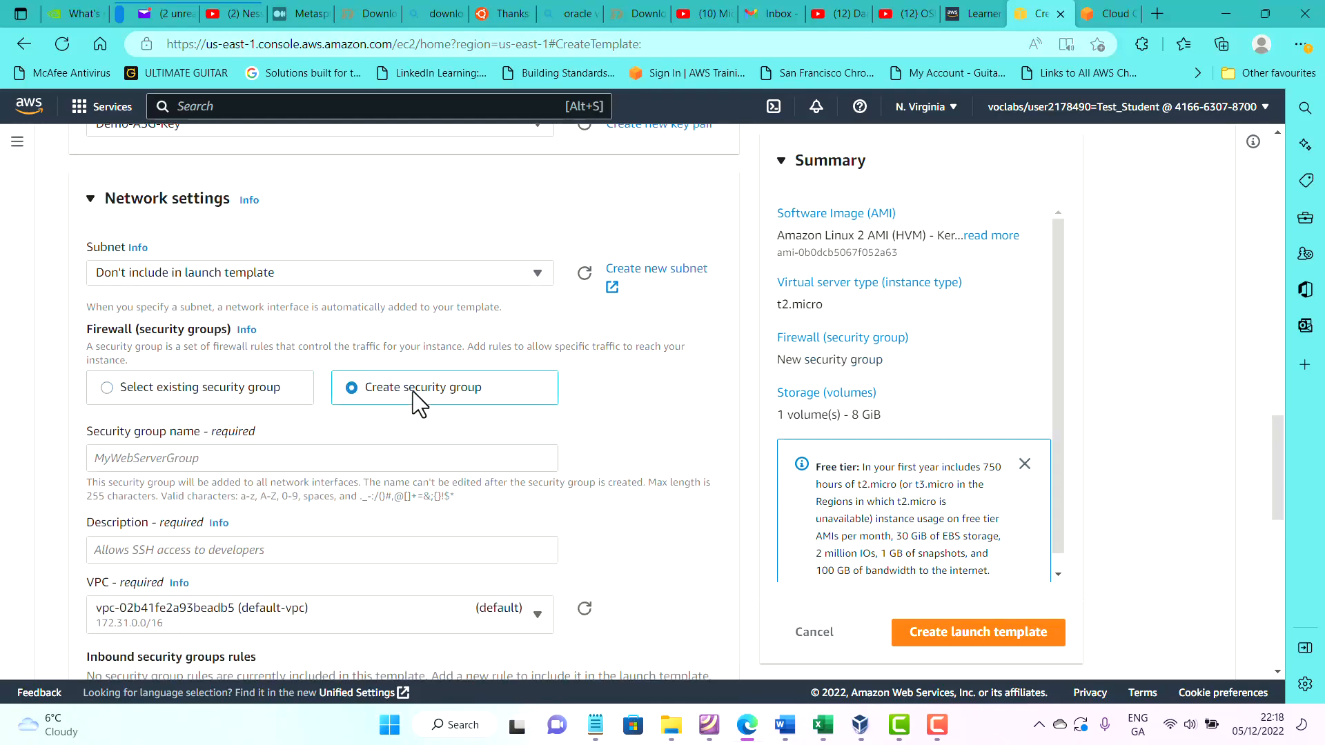
pyautogui.scroll(-2, 416, 401)
pyautogui.click(342, 292)
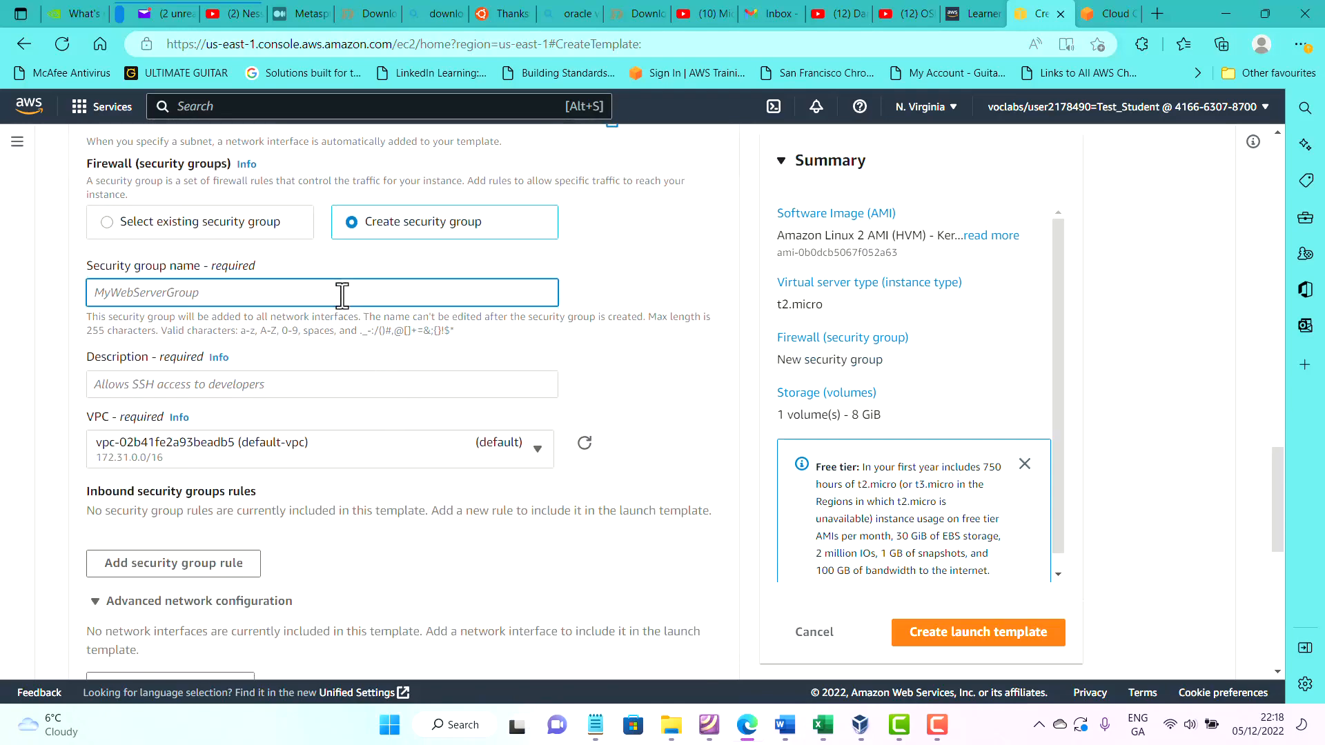
pyautogui.write('my-demo-asg-group')
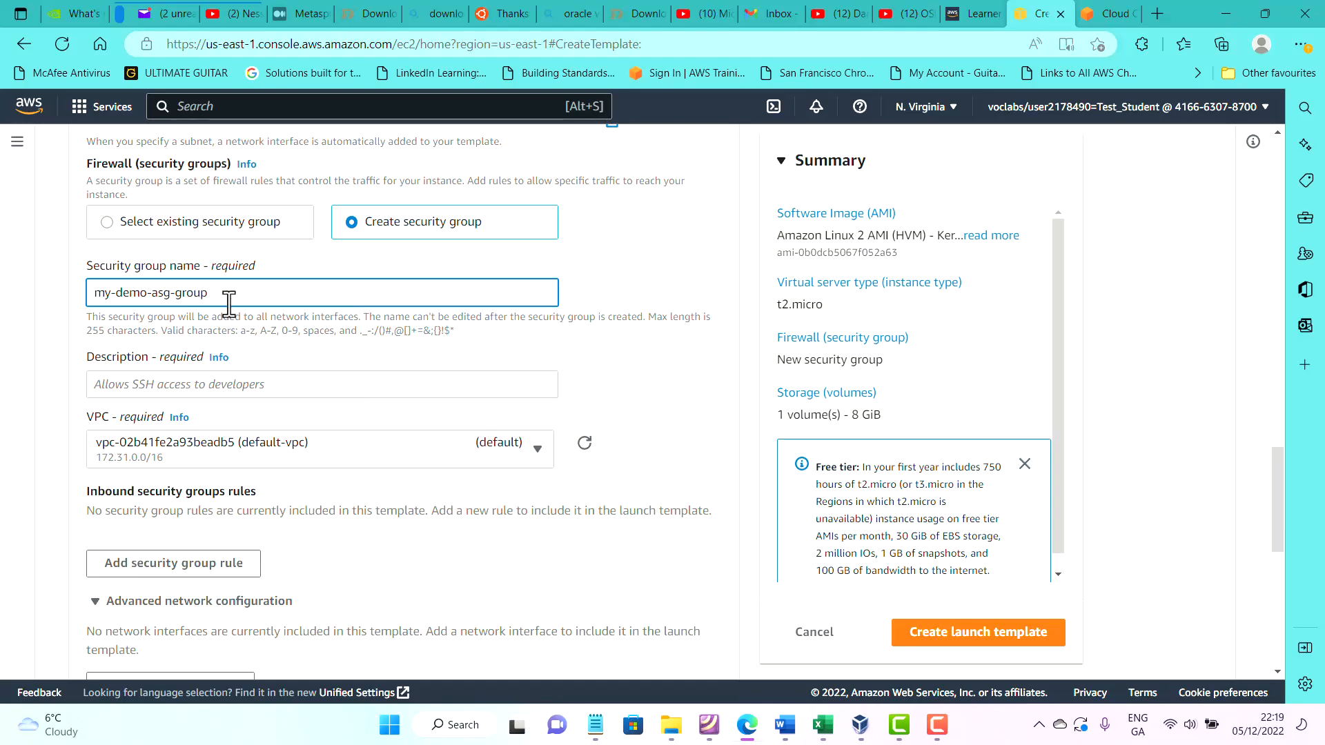
# Copy the security group name my-demo-asg-group into its description and check the VPC choices.
pyautogui.moveTo(231, 296); pyautogui.dragTo(50, 311)
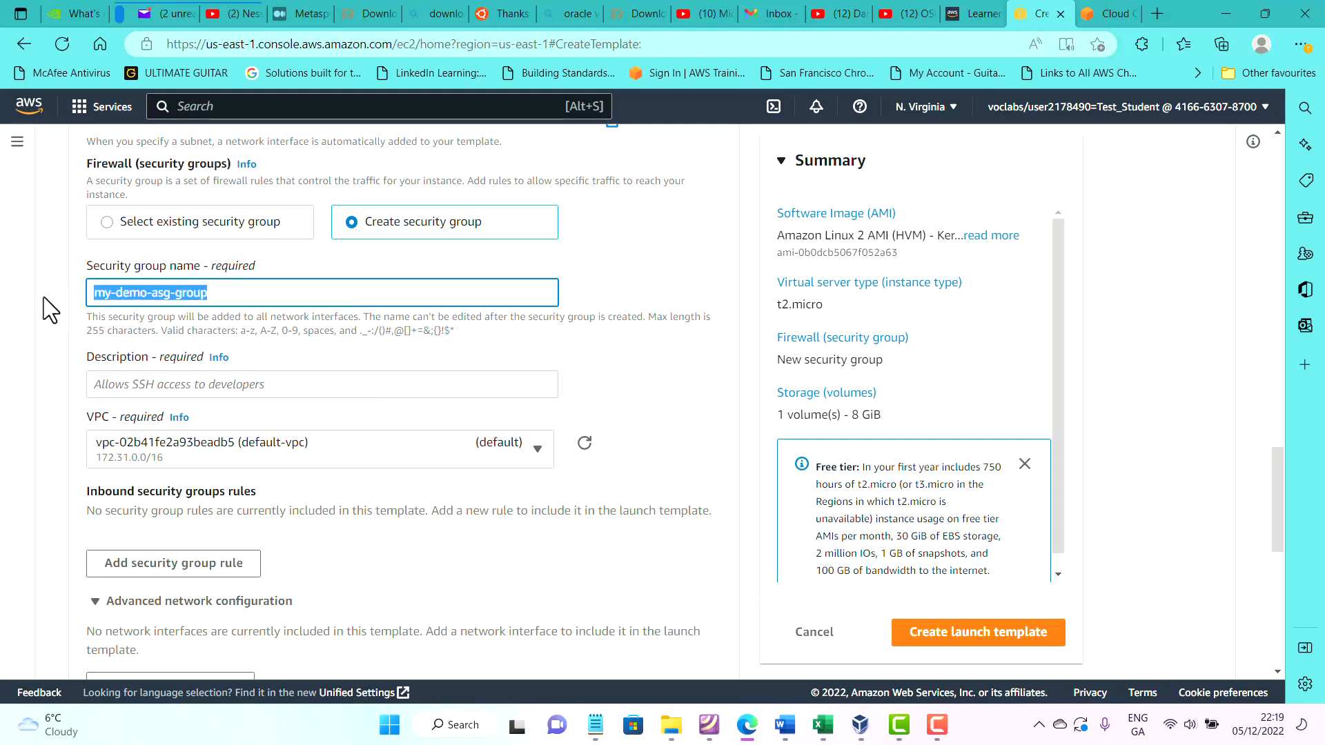
pyautogui.rightClick(131, 299)
pyautogui.click(195, 218)
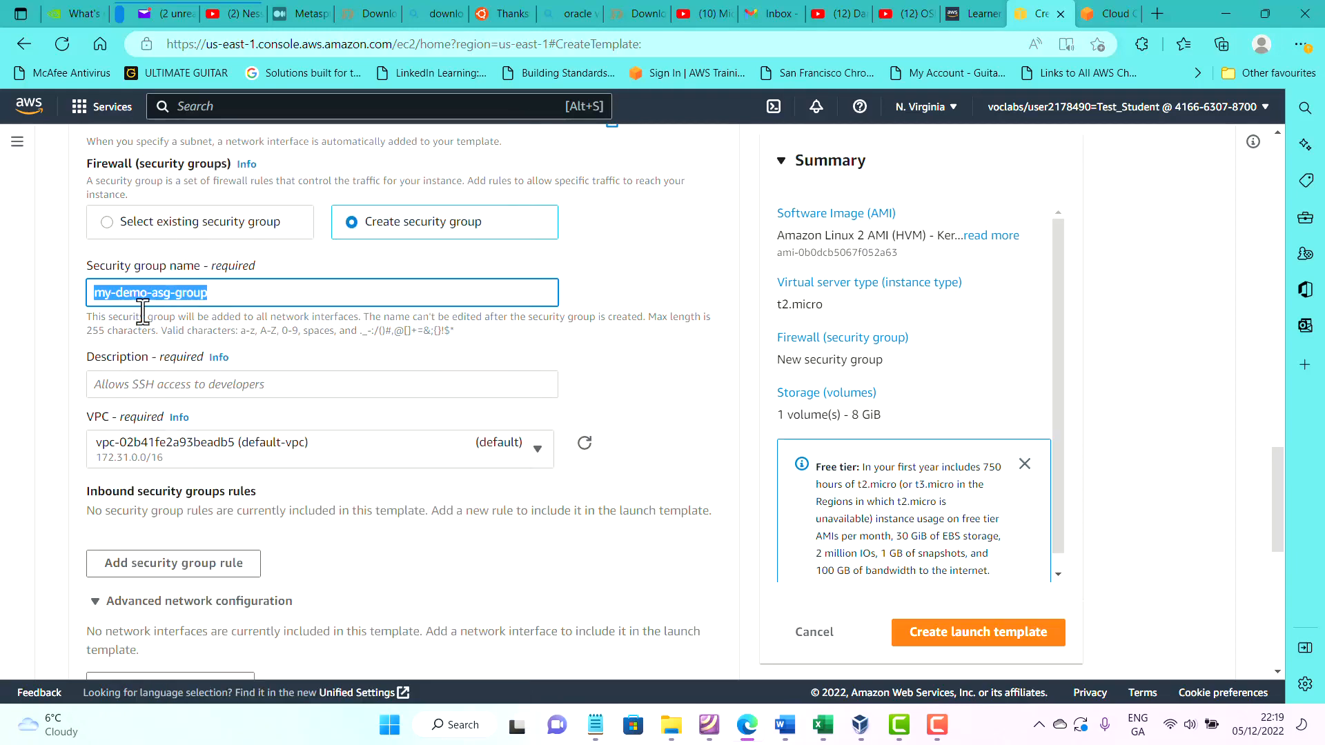
pyautogui.click(133, 387)
pyautogui.hotkey('ctrl', 'v')
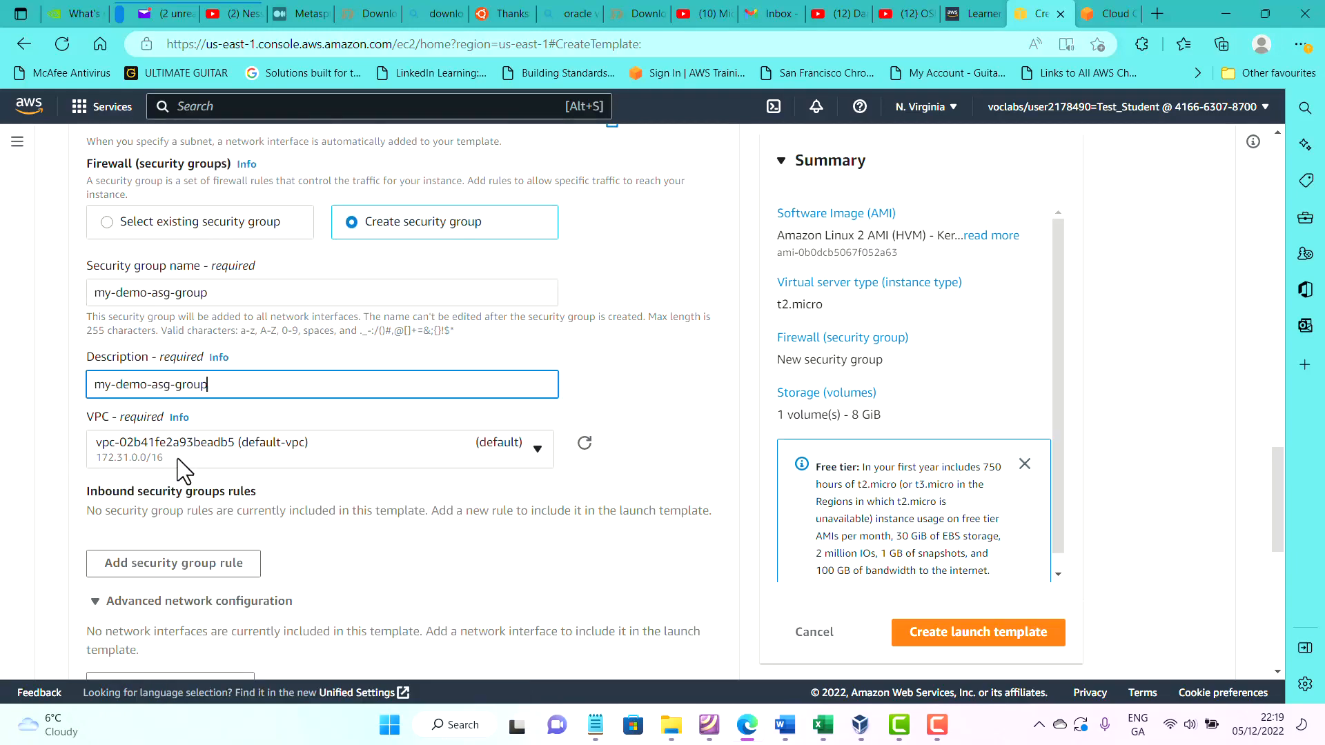
pyautogui.click(481, 462)
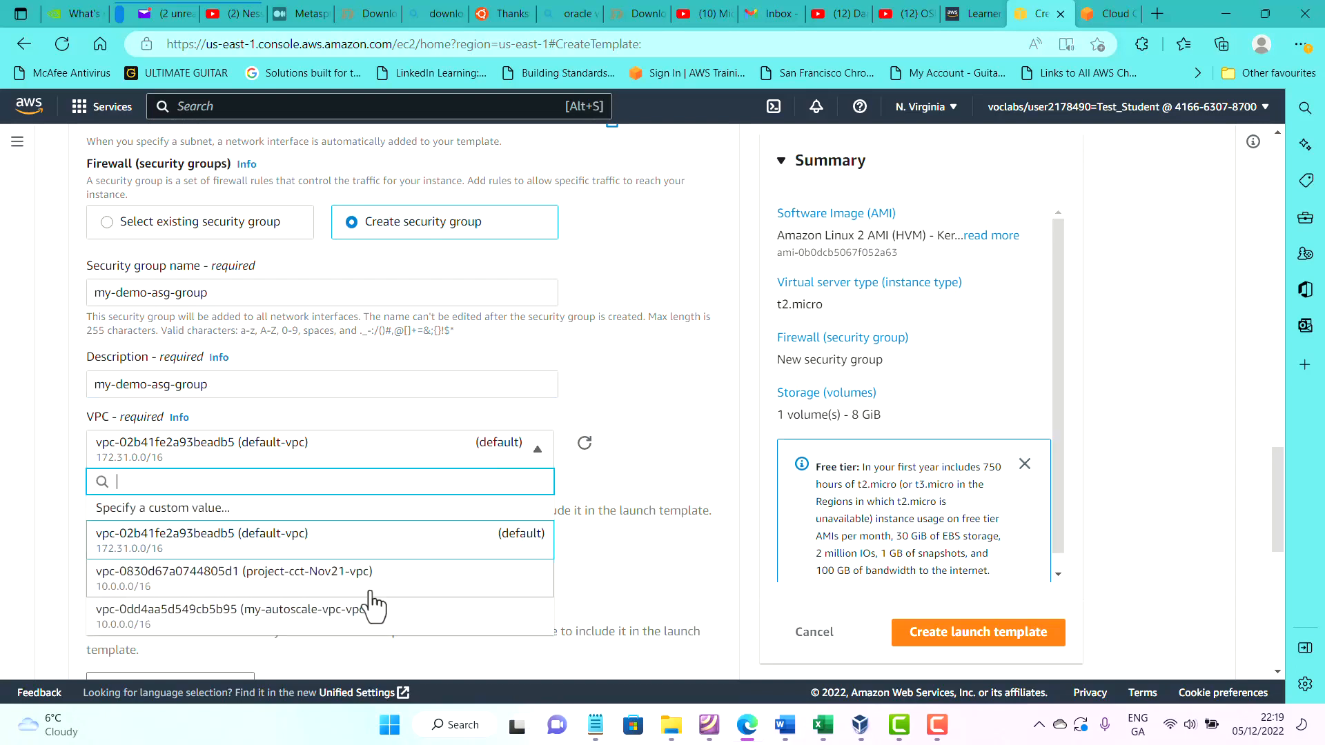
pyautogui.click(367, 452)
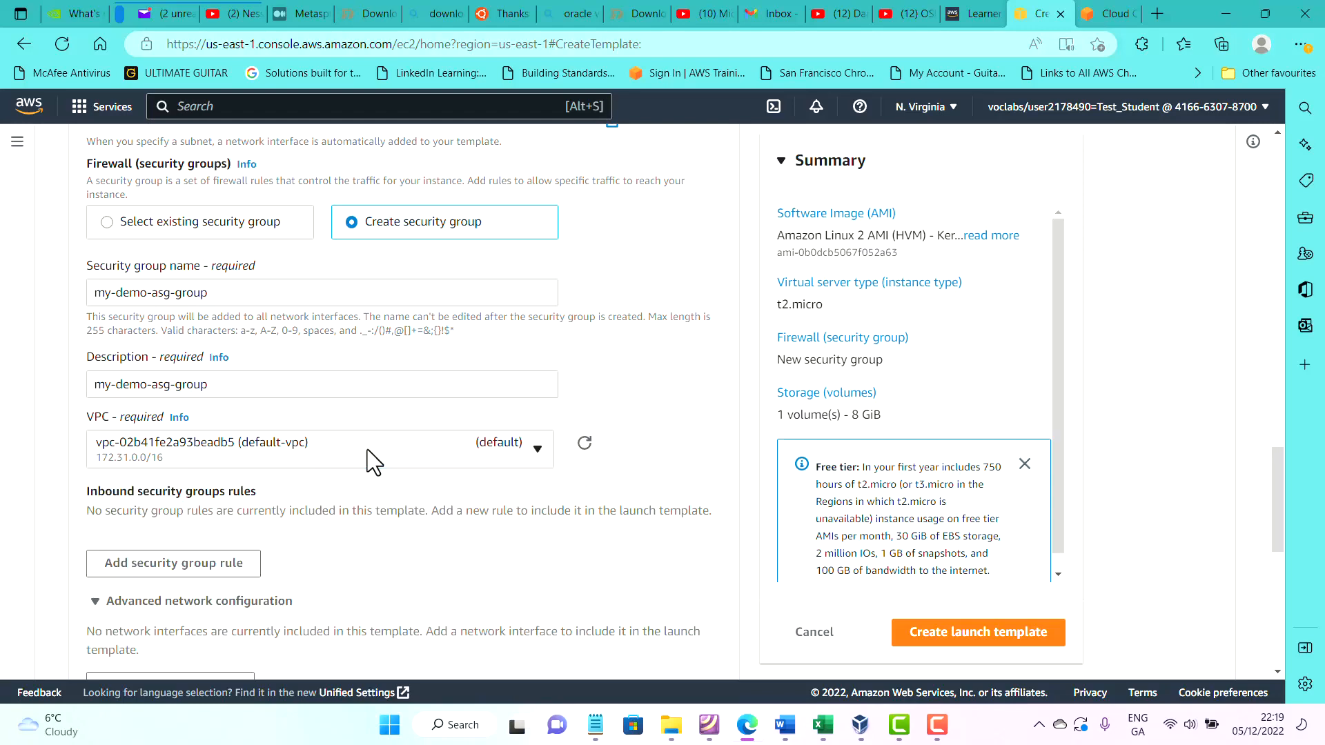
# Collapse the advanced network configuration and expand the Advanced details section of the launch template.
pyautogui.scroll(-4, 373, 461)
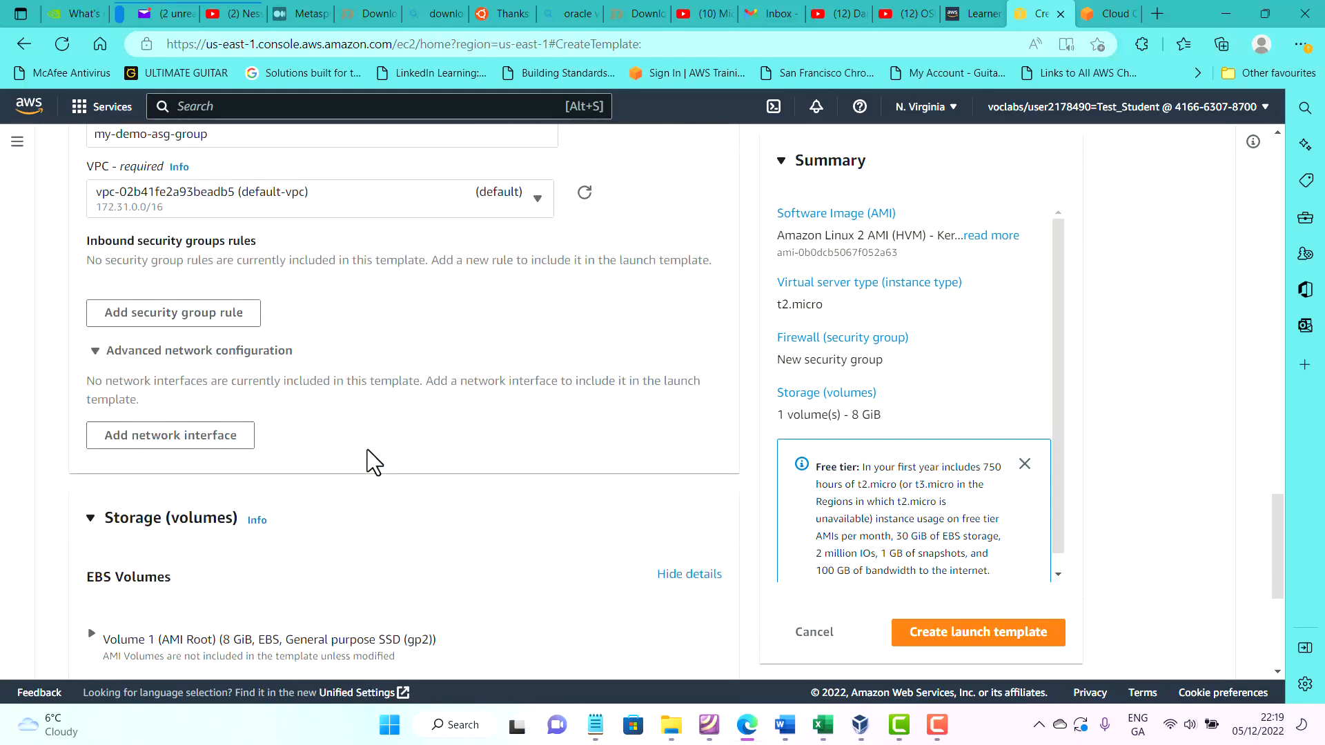
pyautogui.scroll(-1, 374, 461)
pyautogui.click(98, 267)
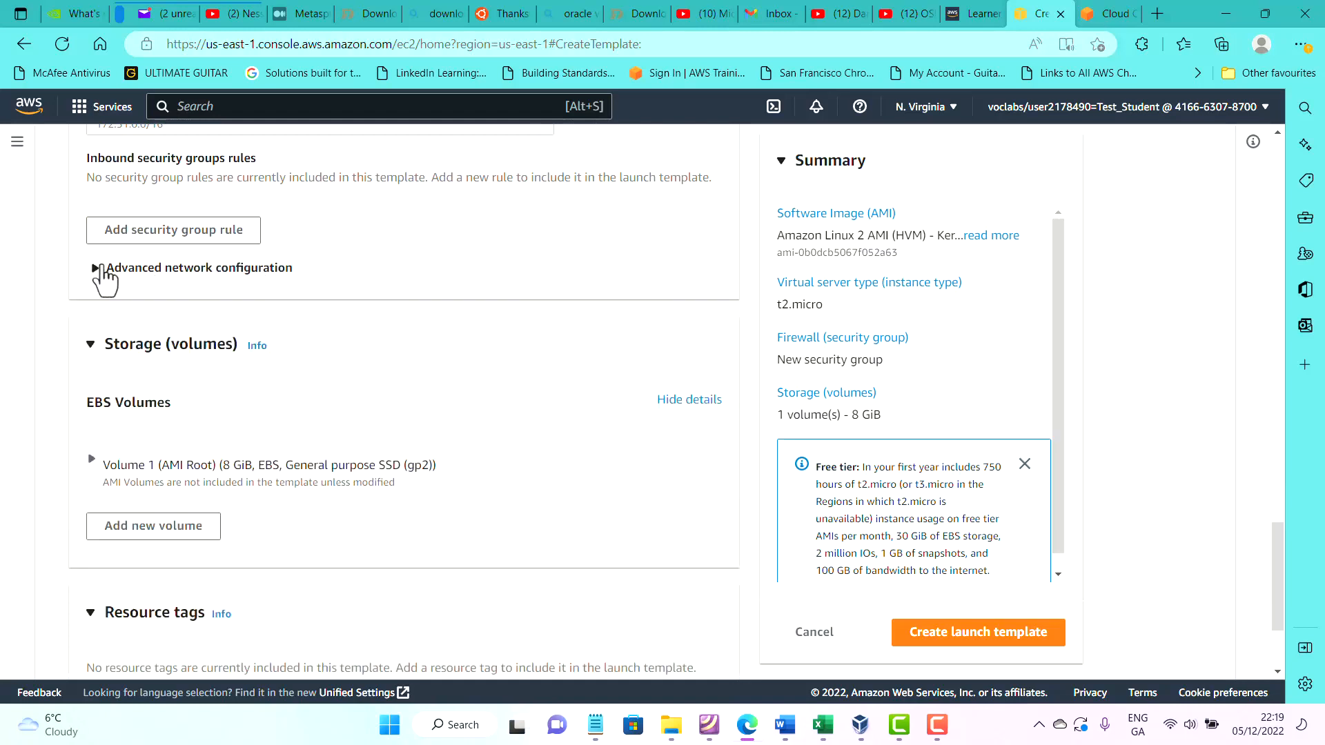
pyautogui.scroll(-2, 166, 347)
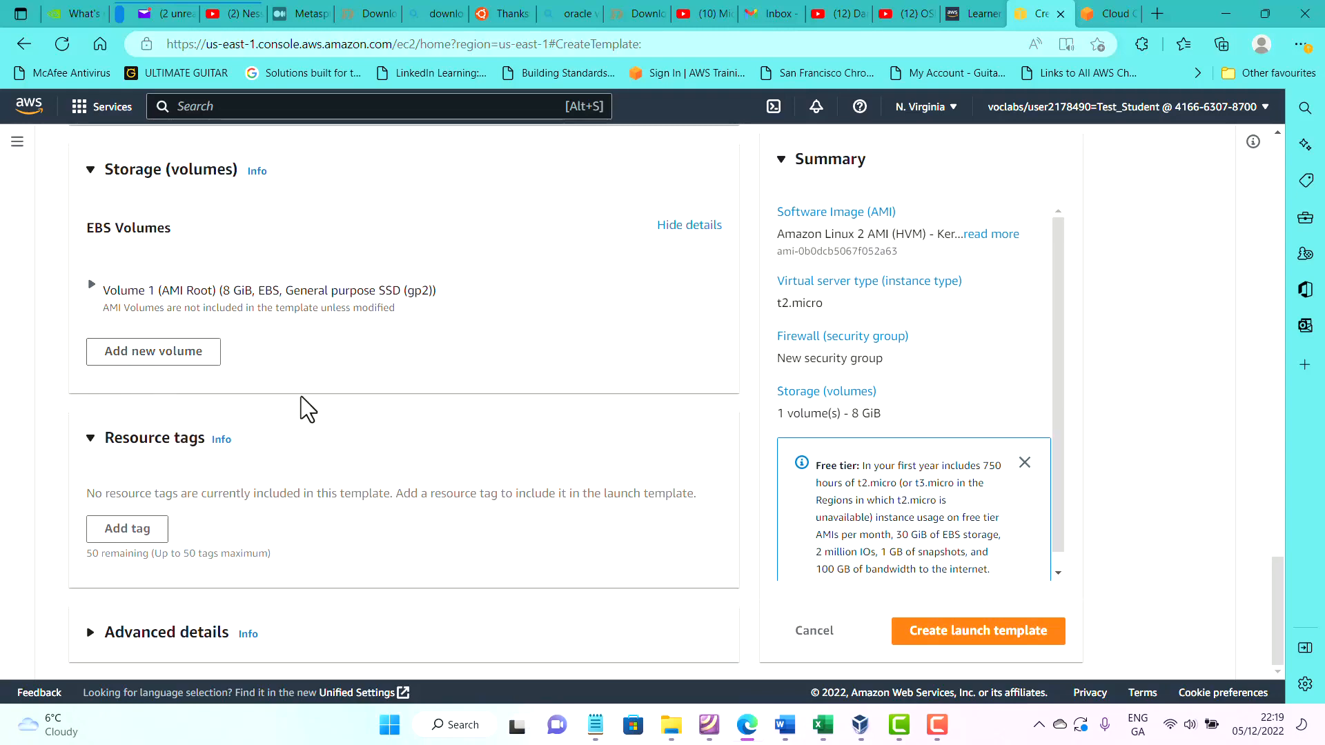
pyautogui.click(89, 635)
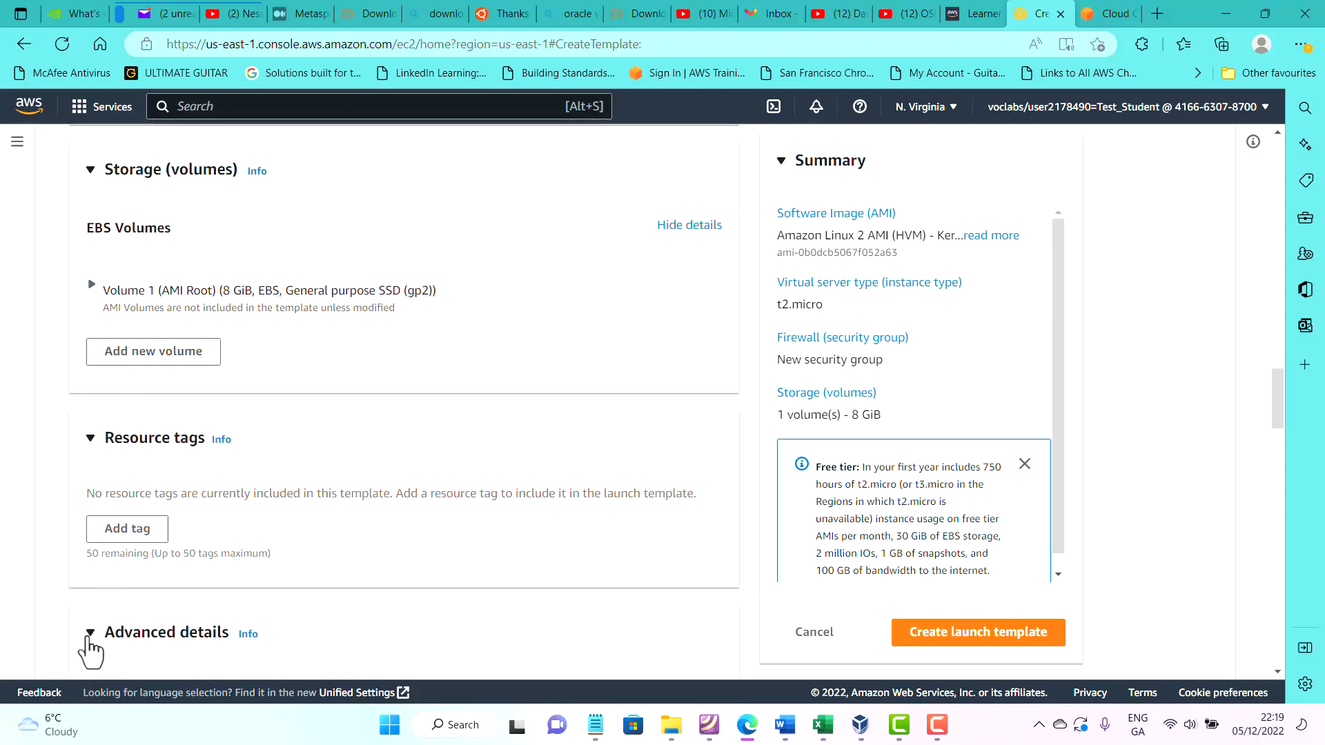
# Review the launch template's Advanced details options, from the purchasing option through to the User data field.
pyautogui.scroll(-6, 177, 556)
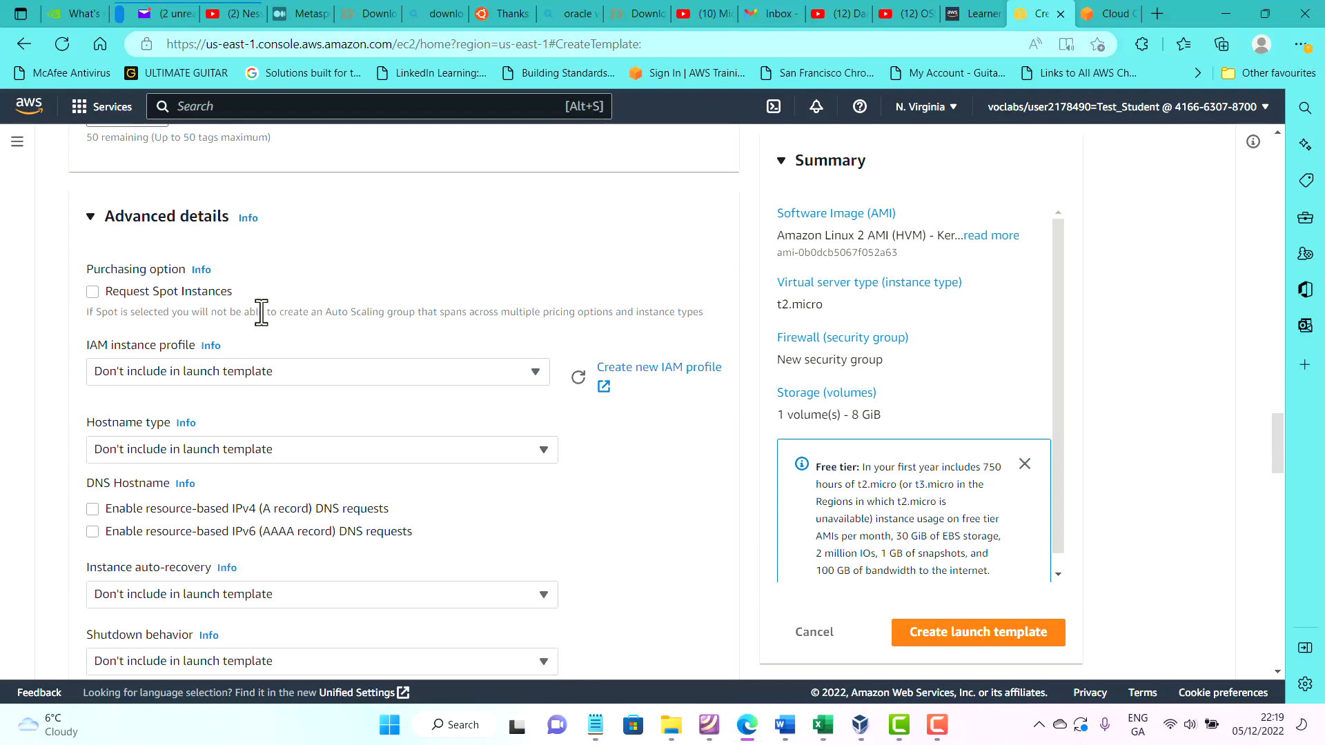
pyautogui.scroll(-8, 260, 312)
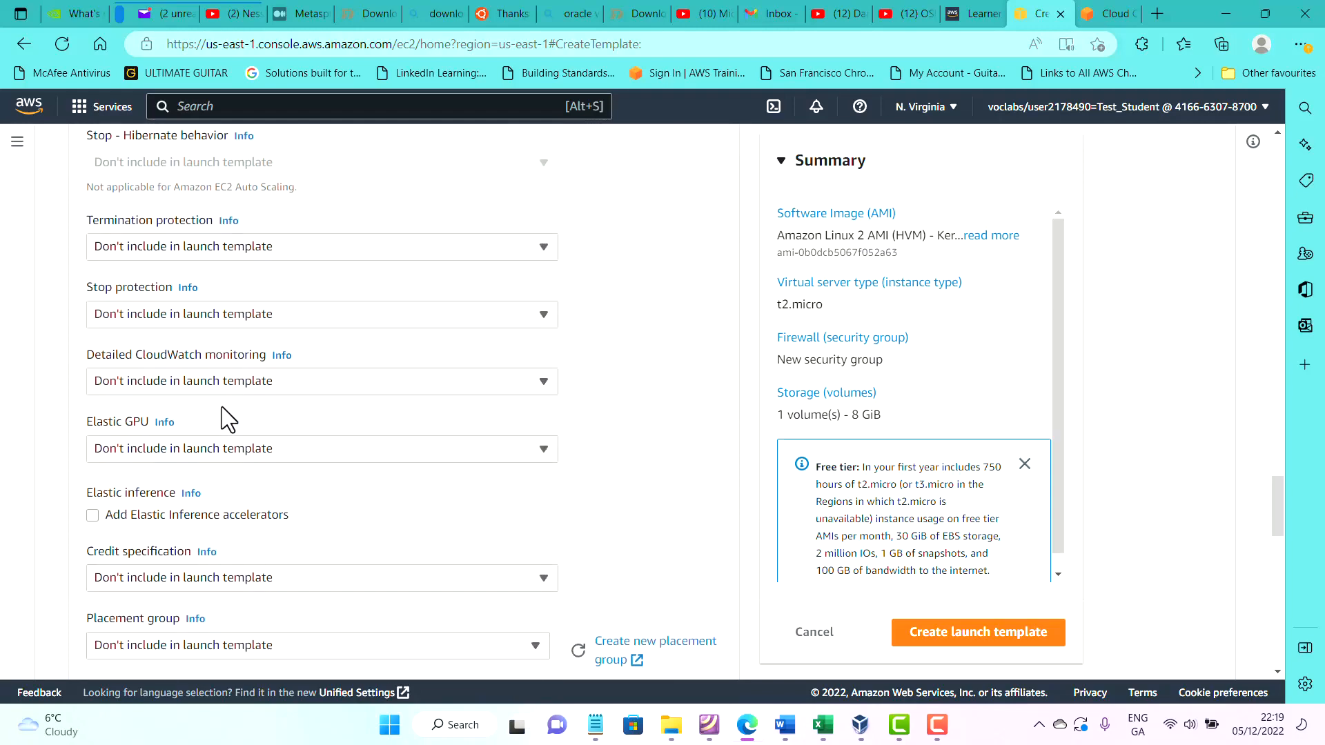
pyautogui.scroll(-7, 227, 417)
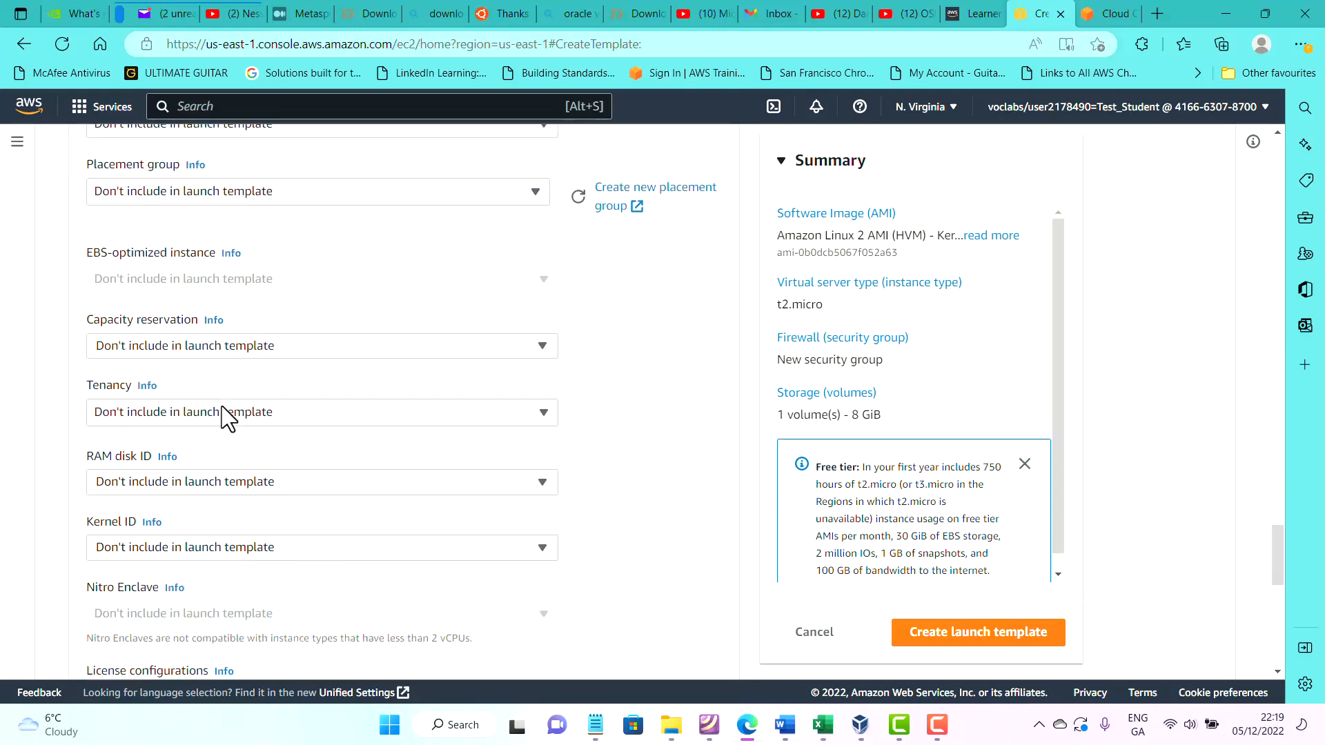
pyautogui.scroll(-2, 227, 417)
pyautogui.scroll(-9, 227, 417)
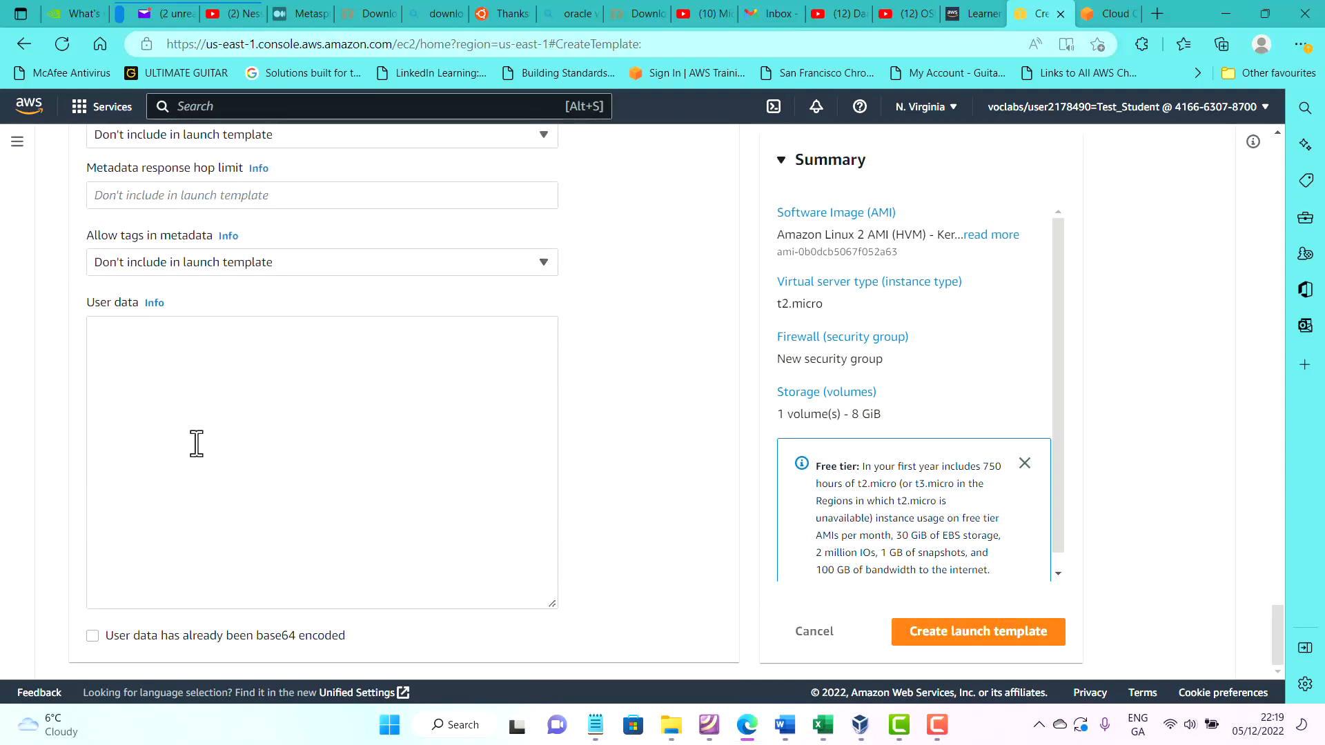
pyautogui.scroll(20, 189, 445)
pyautogui.scroll(5, 185, 450)
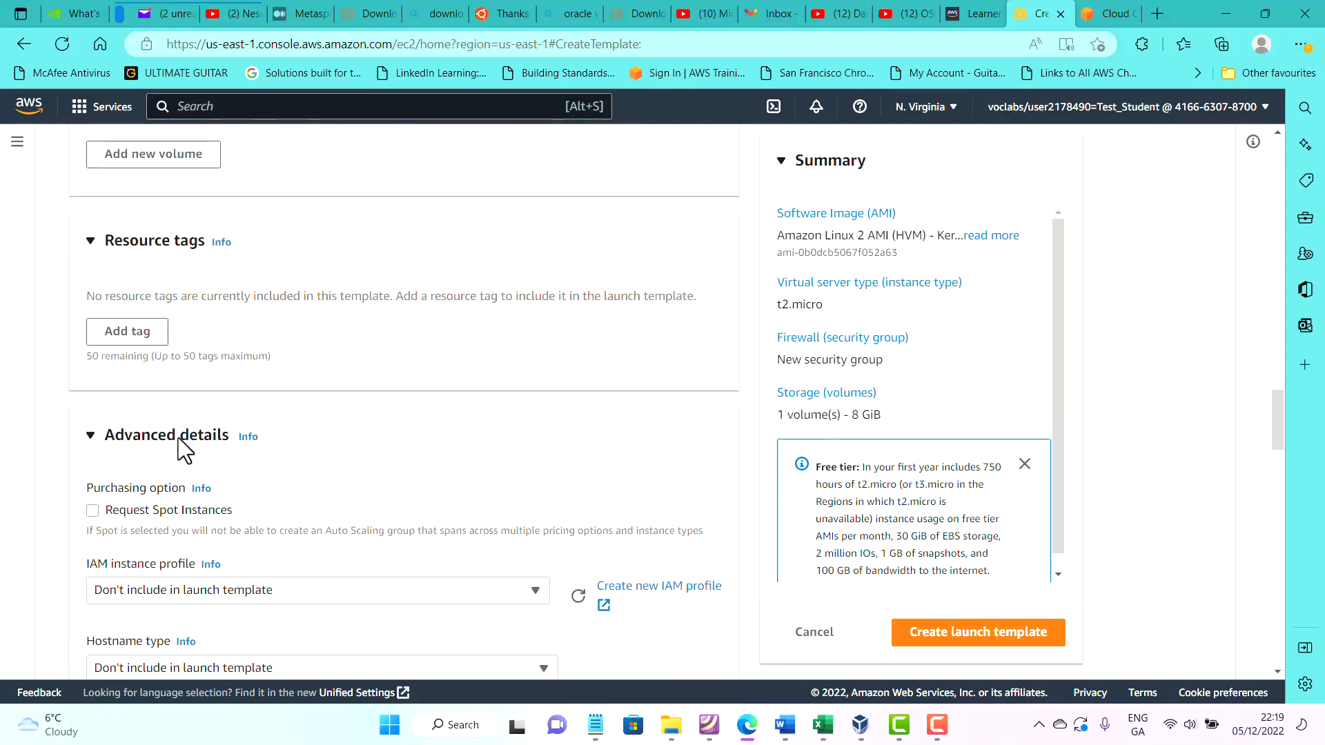
pyautogui.scroll(-1, 177, 453)
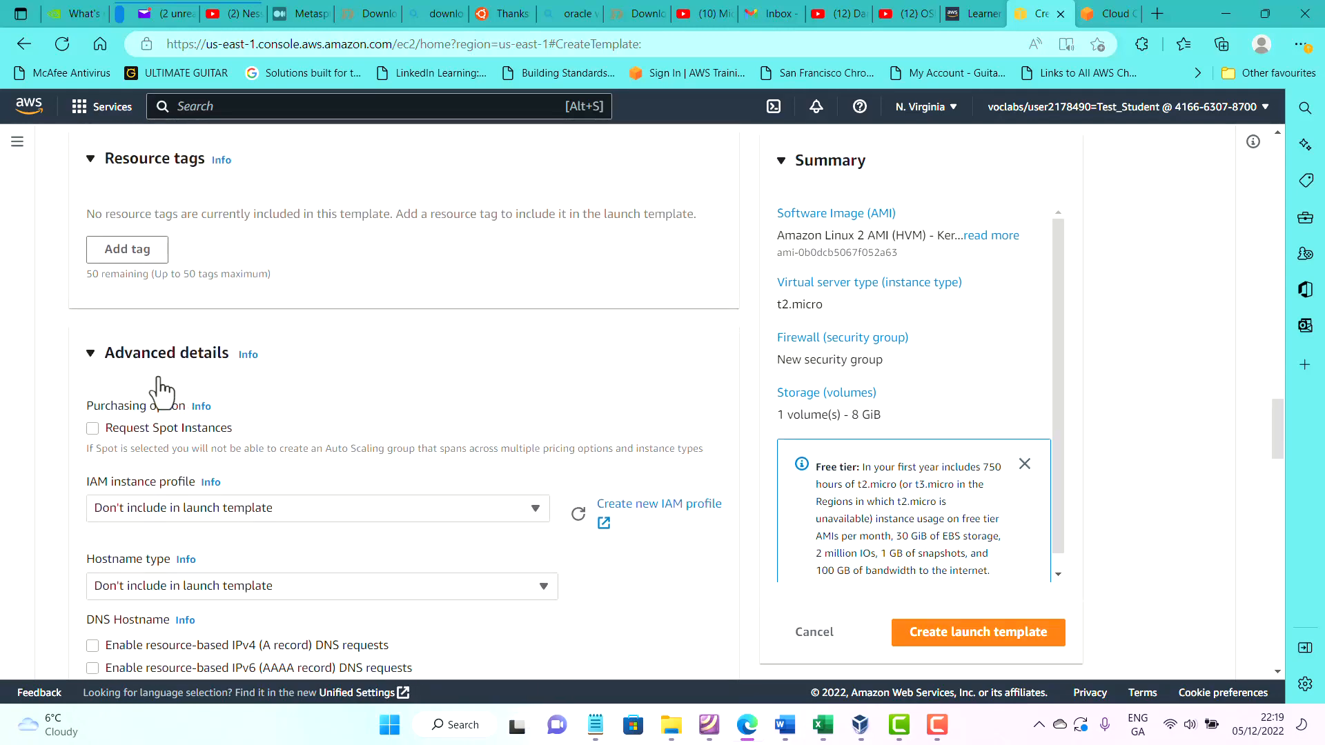
pyautogui.scroll(-15, 158, 401)
pyautogui.scroll(-1, 116, 449)
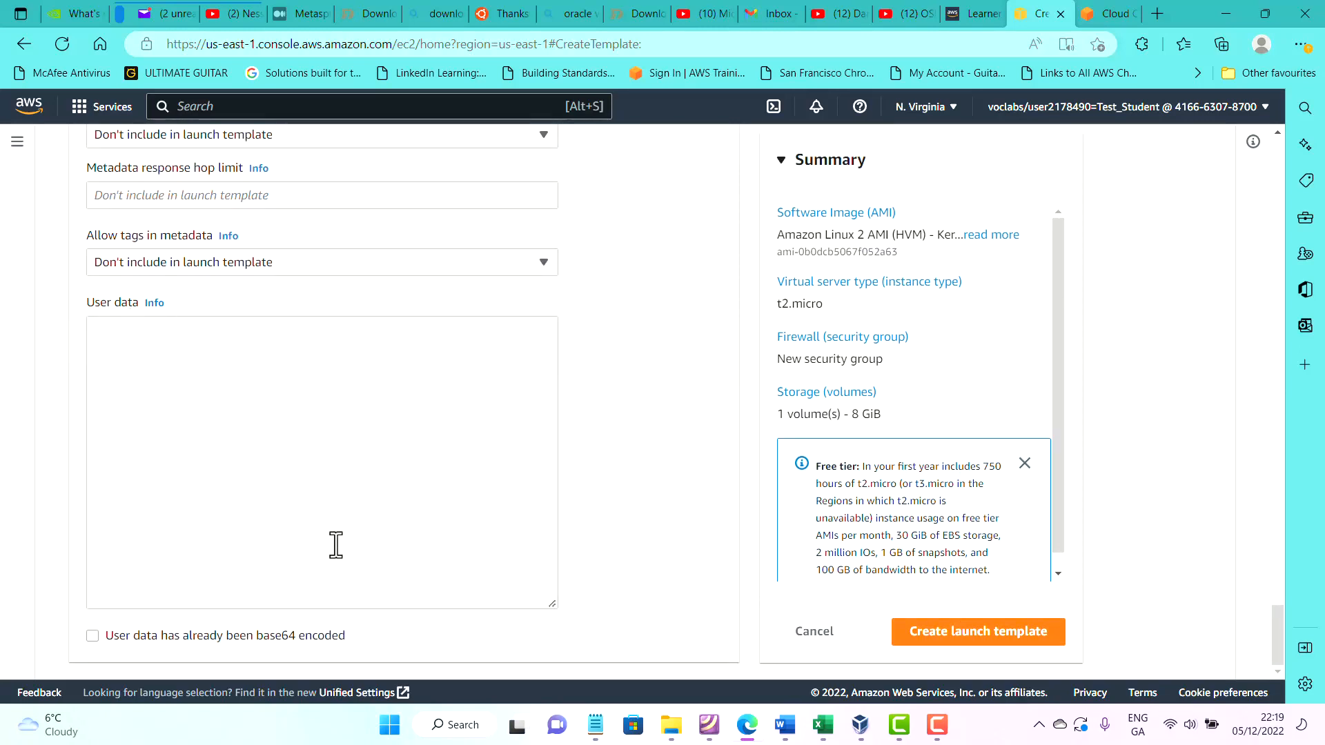
# Copy the whole bash script from AWS_HelloWorld_Hostname_Script-v1.txt in Notepad and close the file.
pyautogui.moveTo(707, 737)
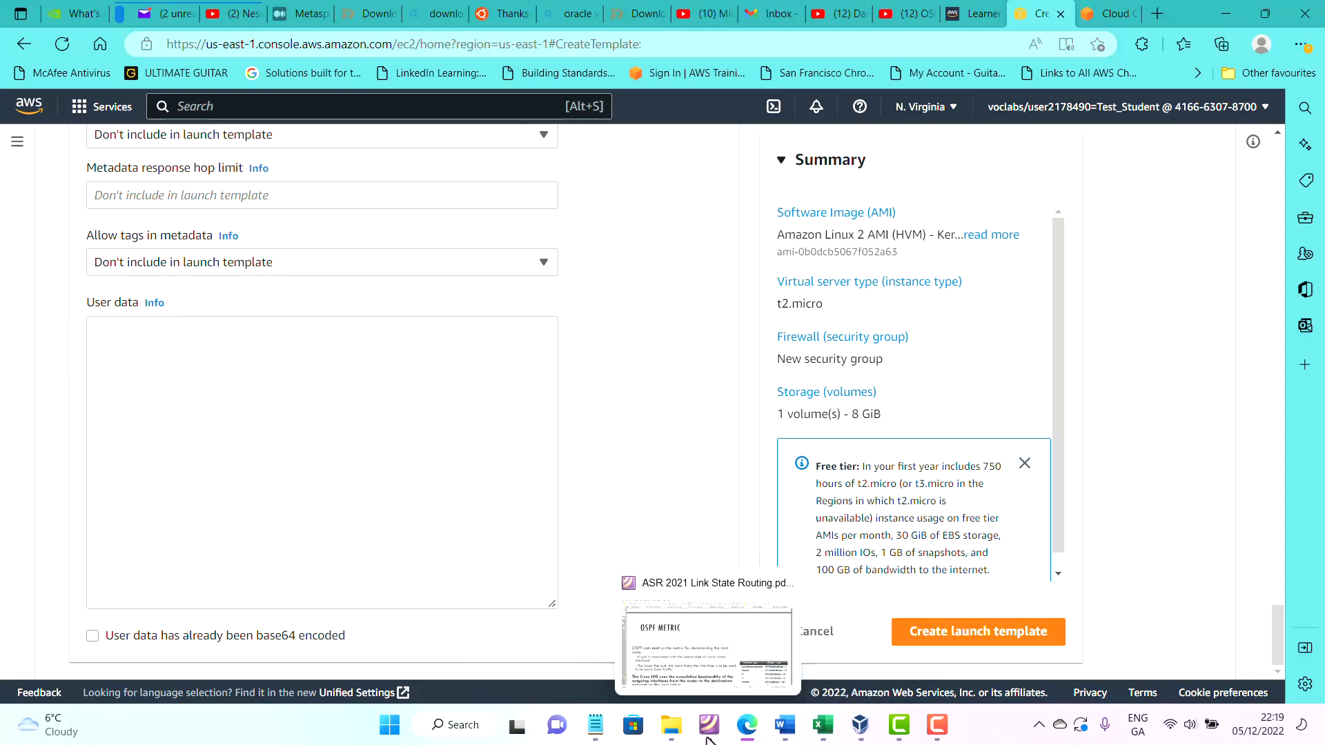
pyautogui.moveTo(661, 733)
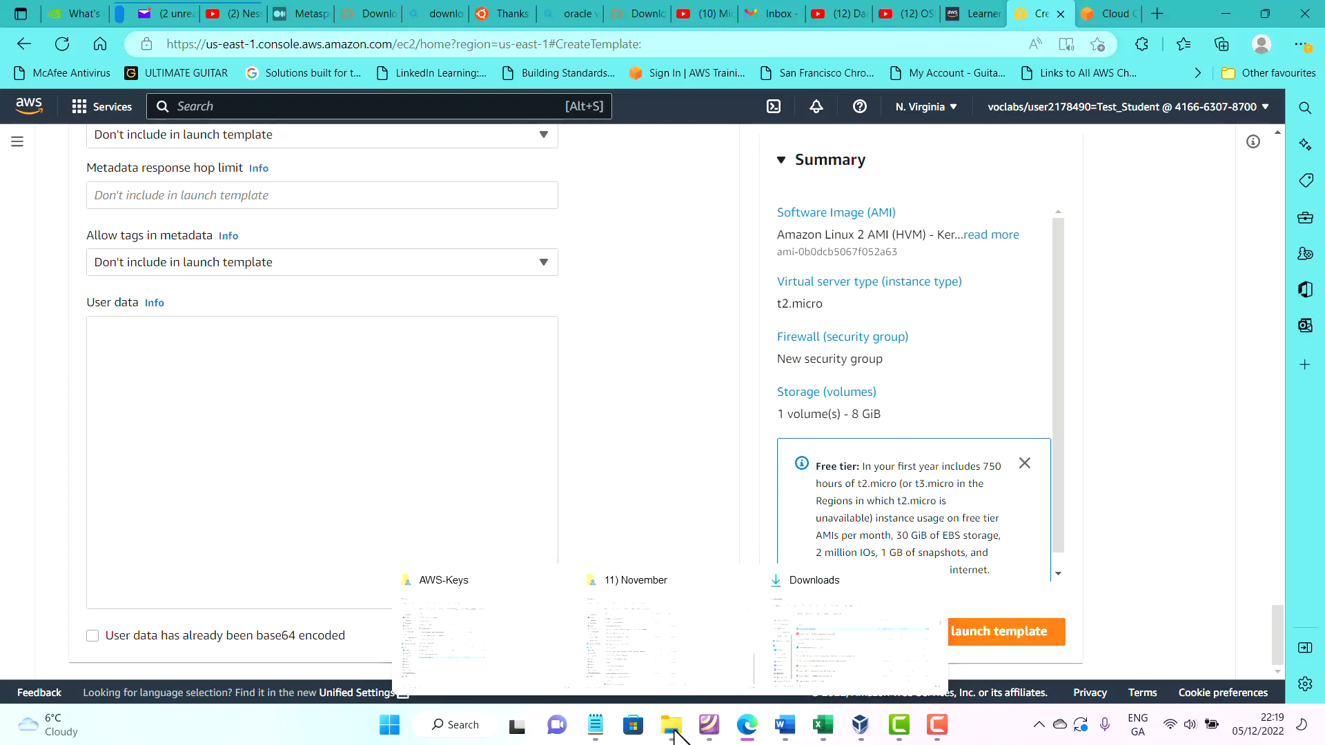
pyautogui.moveTo(598, 731)
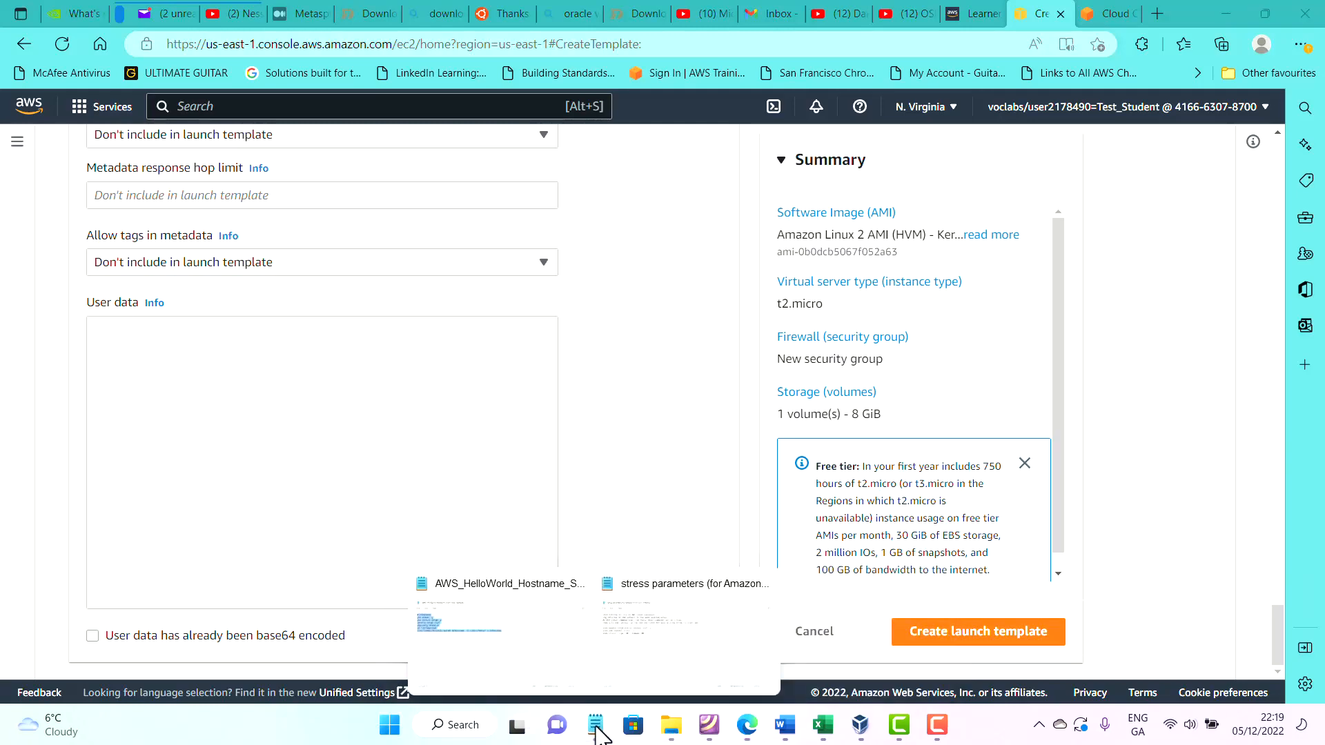
pyautogui.click(484, 654)
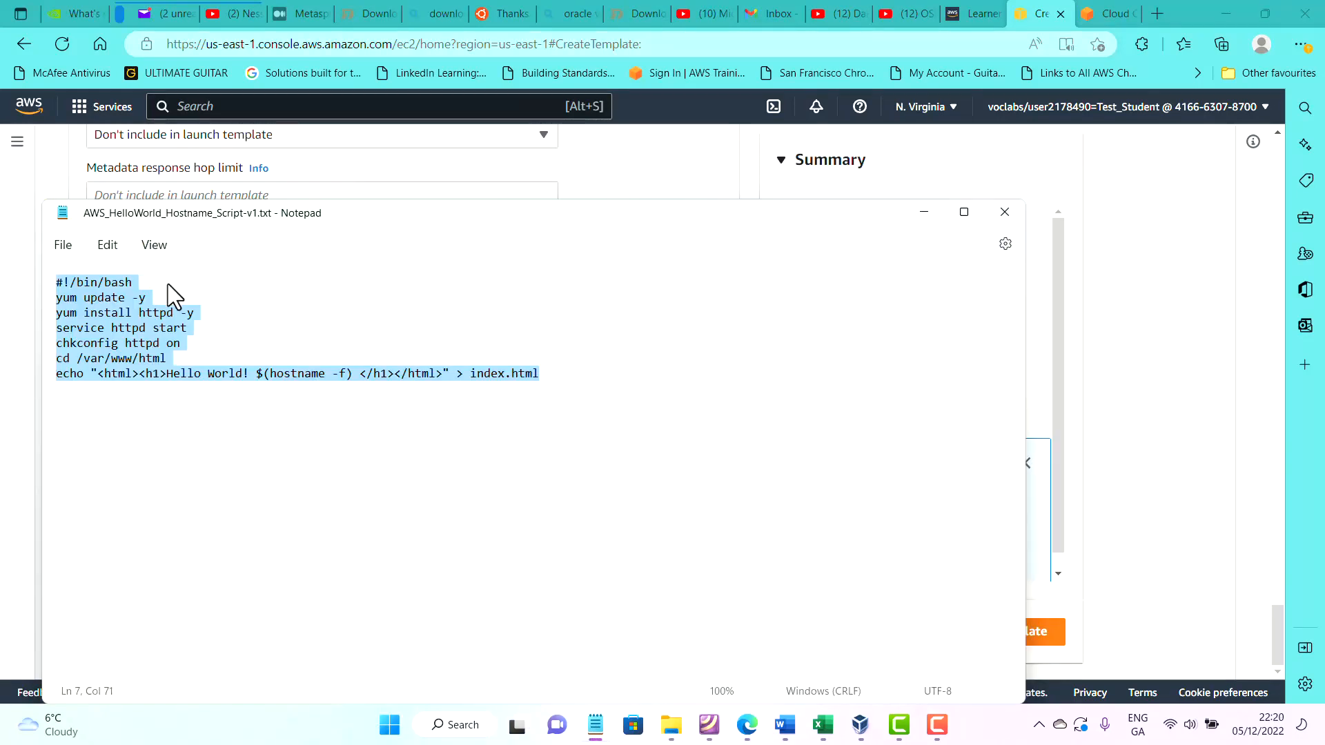
pyautogui.click(215, 288)
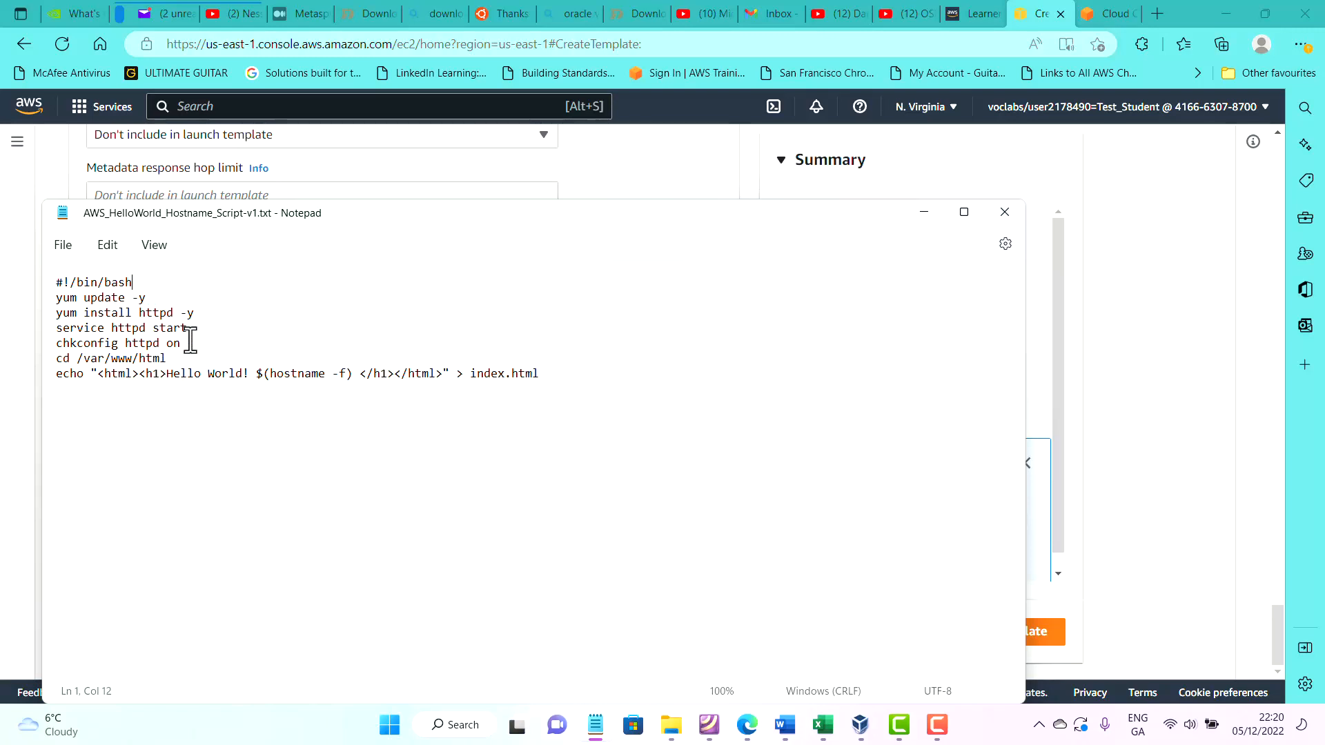
pyautogui.moveTo(183, 343); pyautogui.dragTo(55, 279)
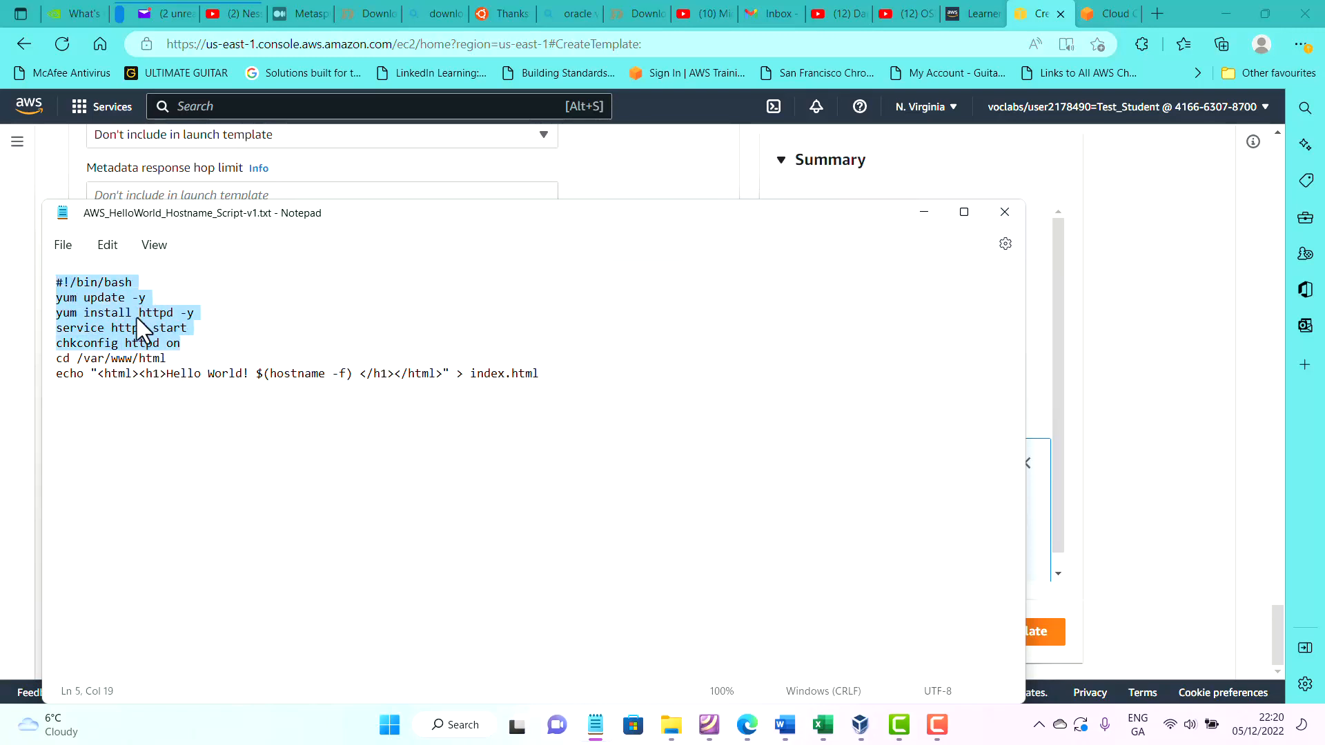
pyautogui.click(198, 345)
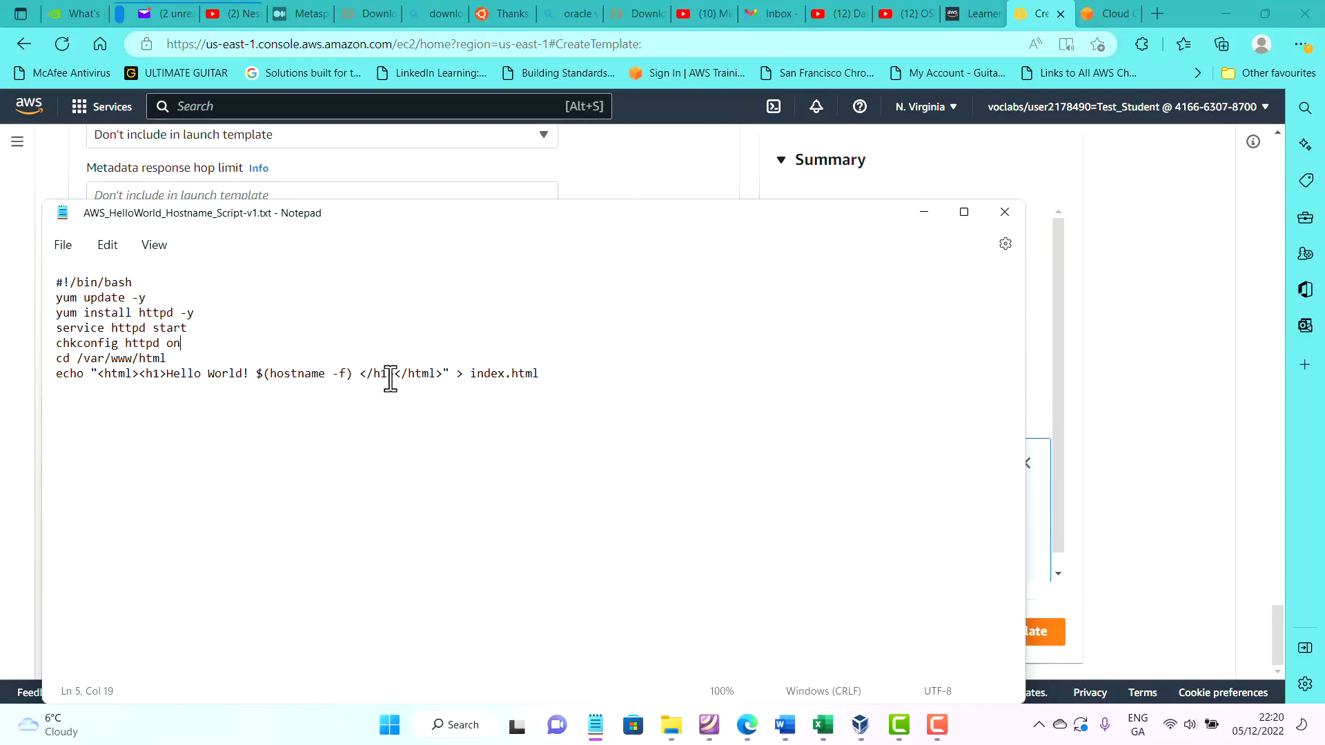
pyautogui.moveTo(559, 373); pyautogui.dragTo(54, 276)
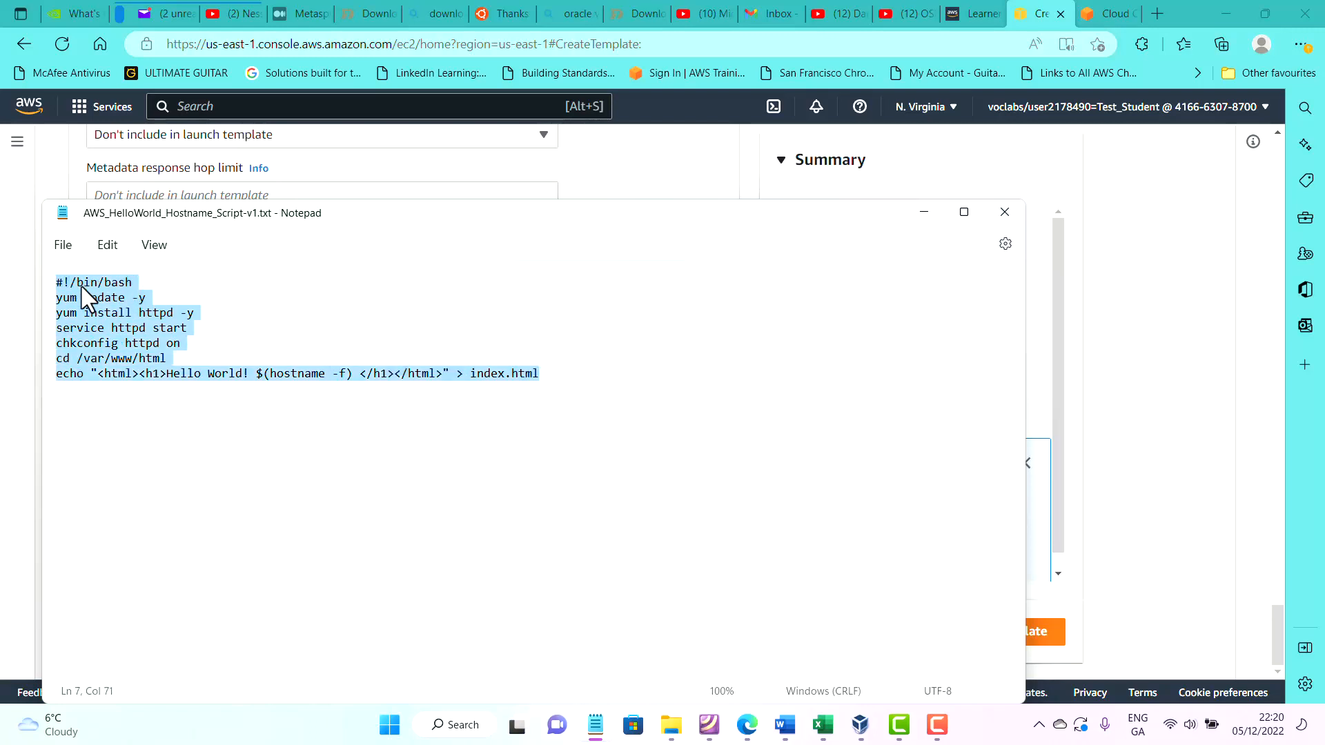
pyautogui.rightClick(89, 298)
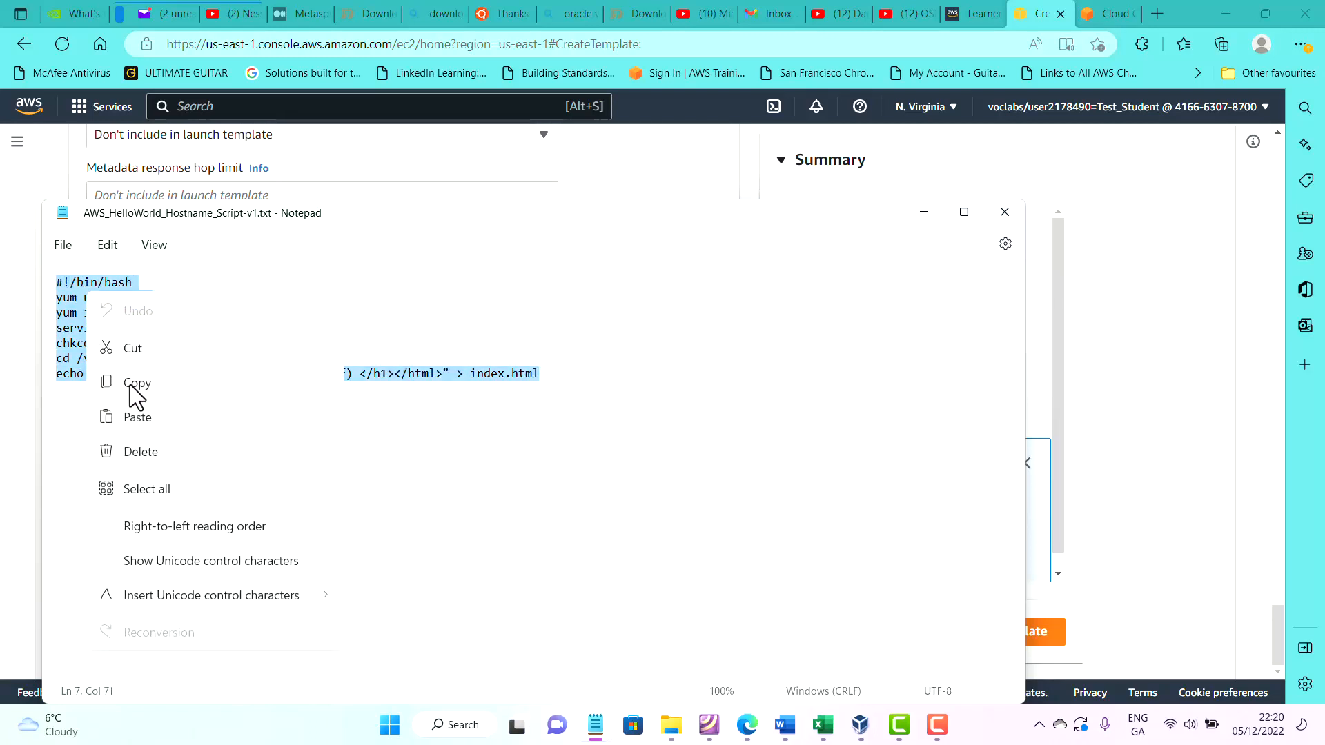
pyautogui.click(133, 383)
pyautogui.click(1005, 213)
# Paste the copied script into the template's User data and create the launch template.
pyautogui.click(441, 376)
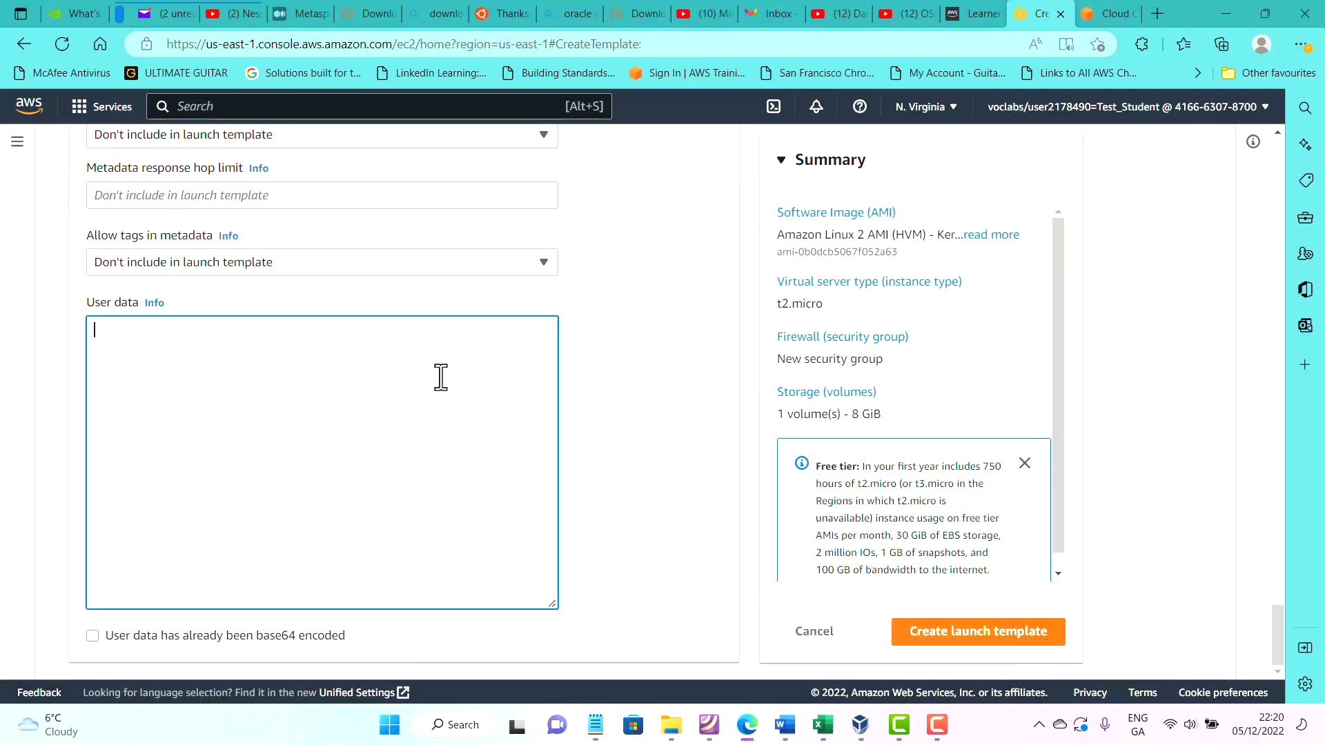
pyautogui.hotkey('ctrl', 'v')
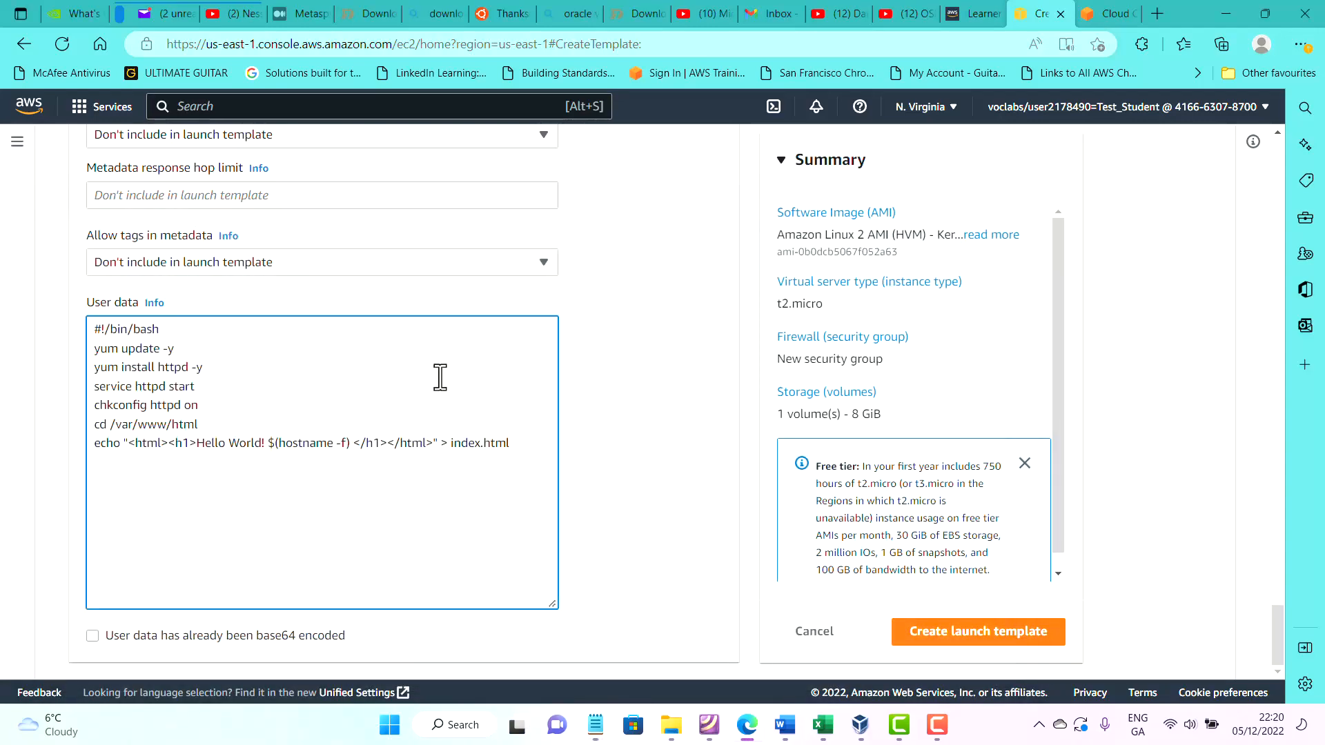
pyautogui.click(953, 632)
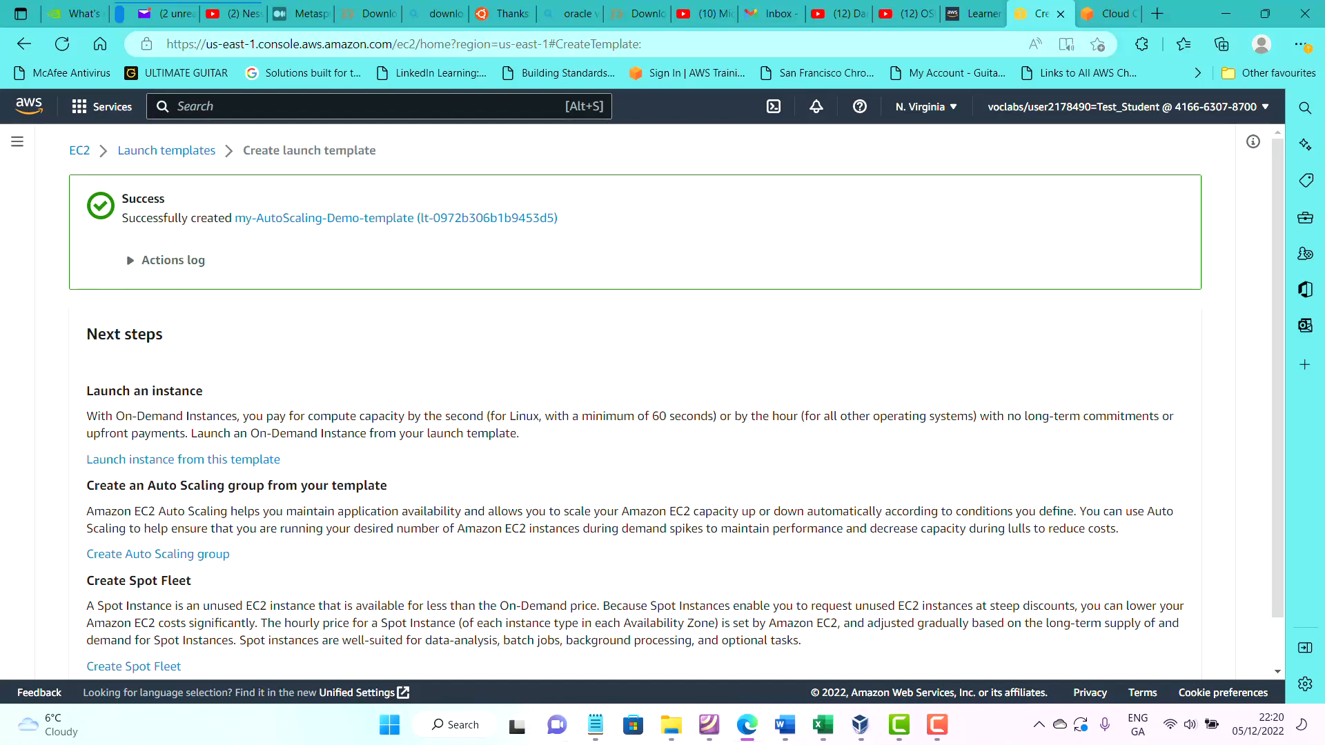
# Switch to the Word guide and read the Part 2 instructions for creating the Auto Scaling group and adding the template.
pyautogui.click(862, 621)
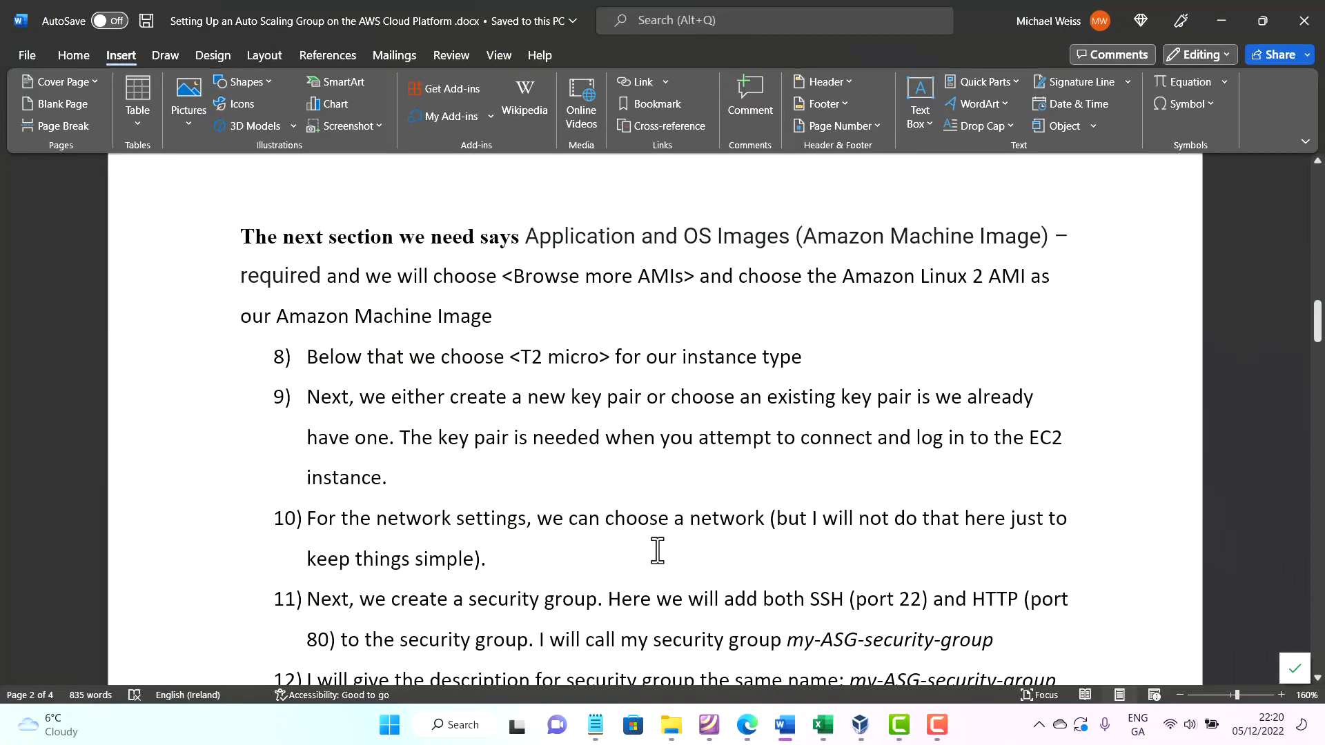
pyautogui.scroll(-5, 545, 289)
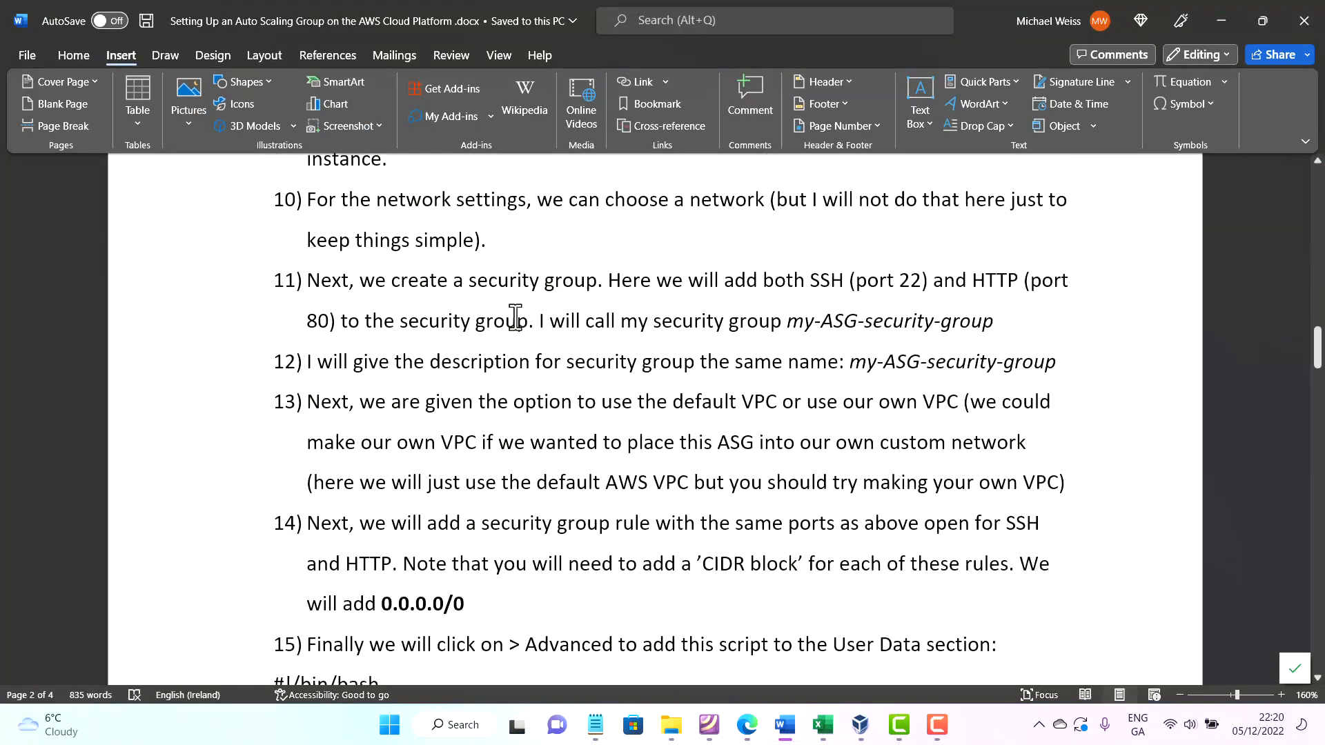
pyautogui.scroll(-8, 516, 317)
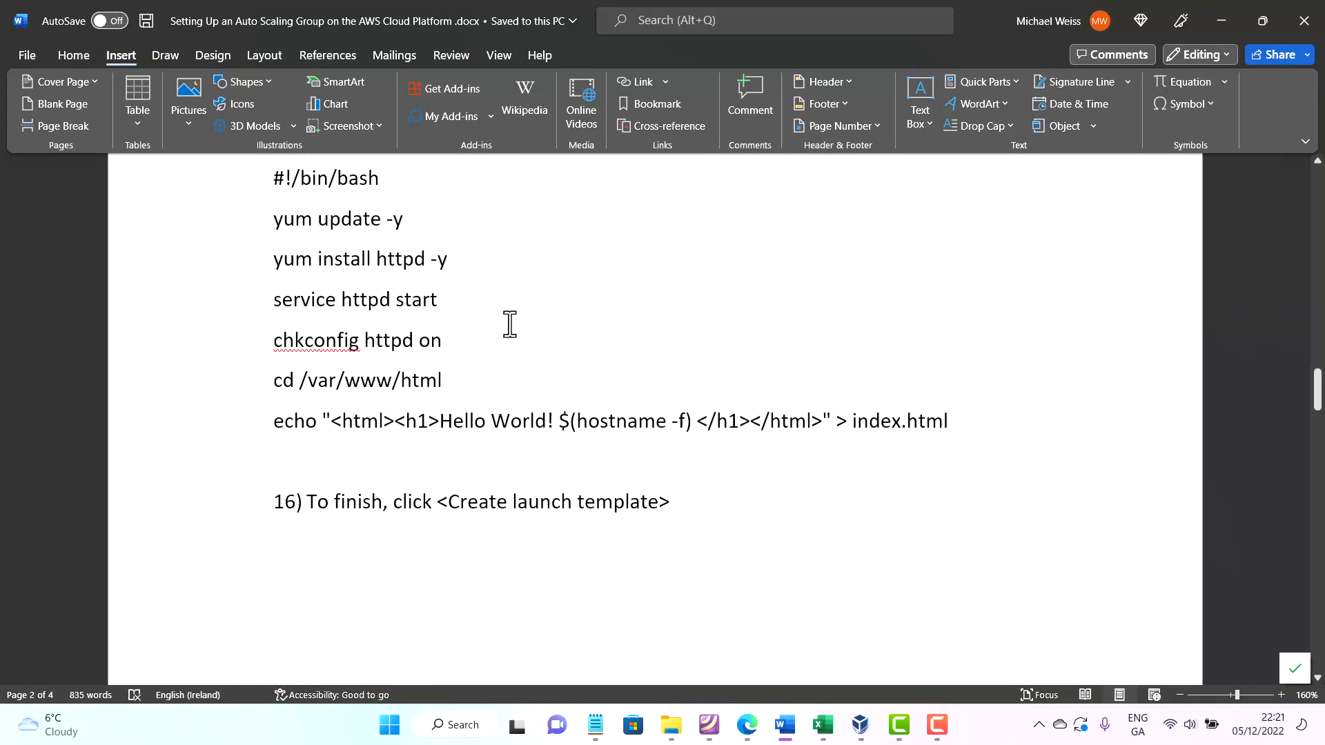
pyautogui.scroll(-10, 509, 325)
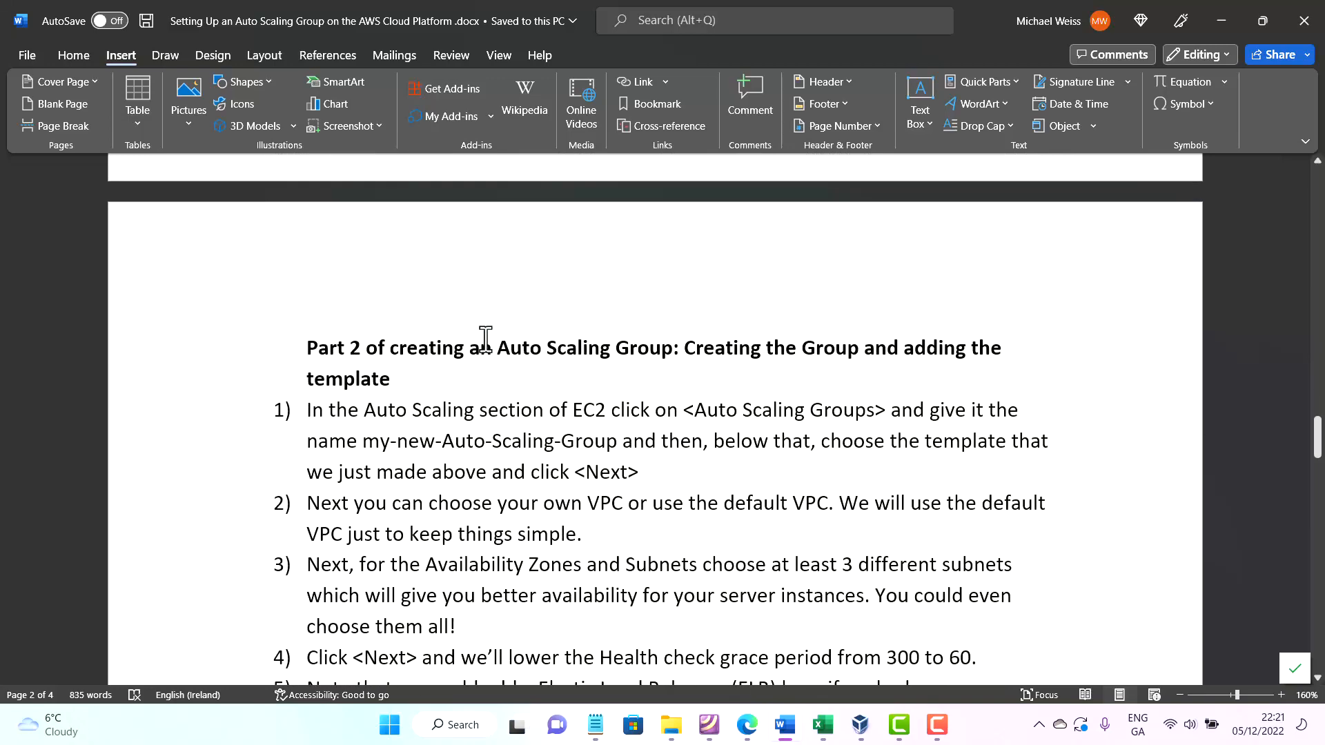
pyautogui.scroll(-2, 485, 338)
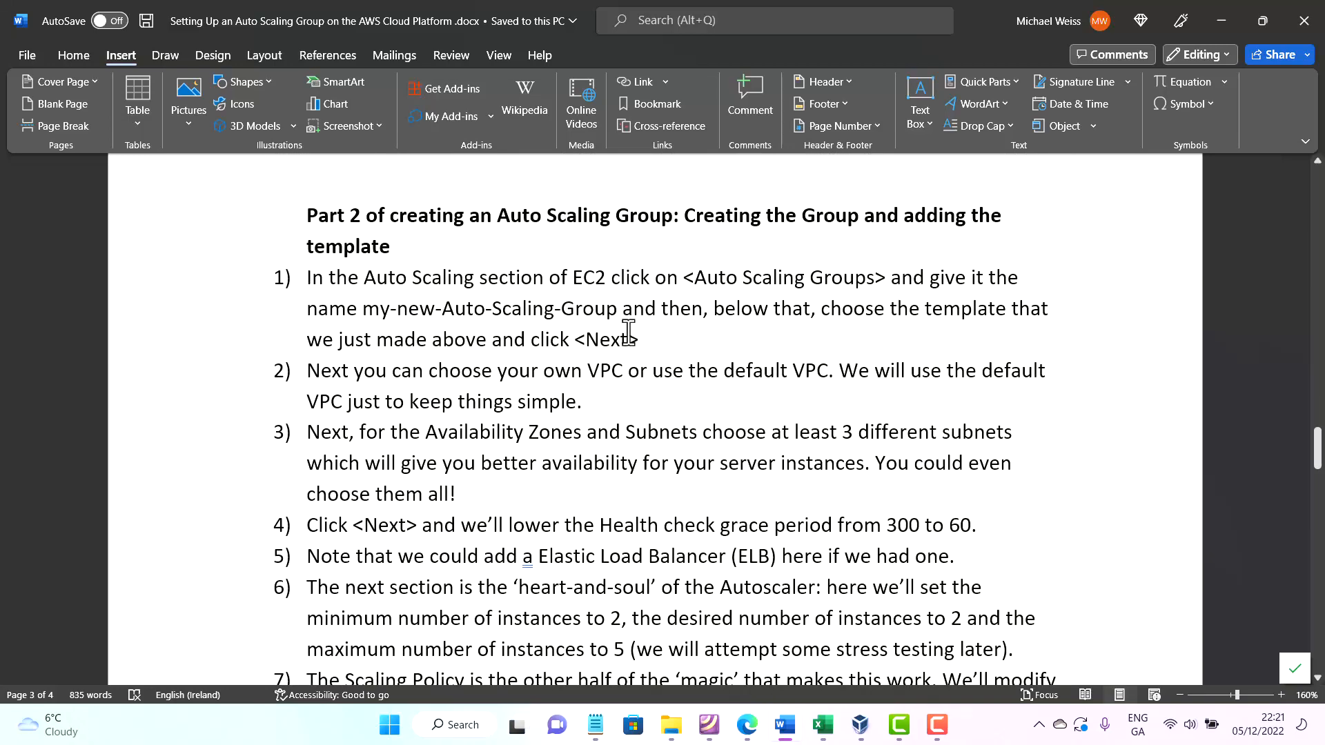
pyautogui.scroll(-1, 629, 332)
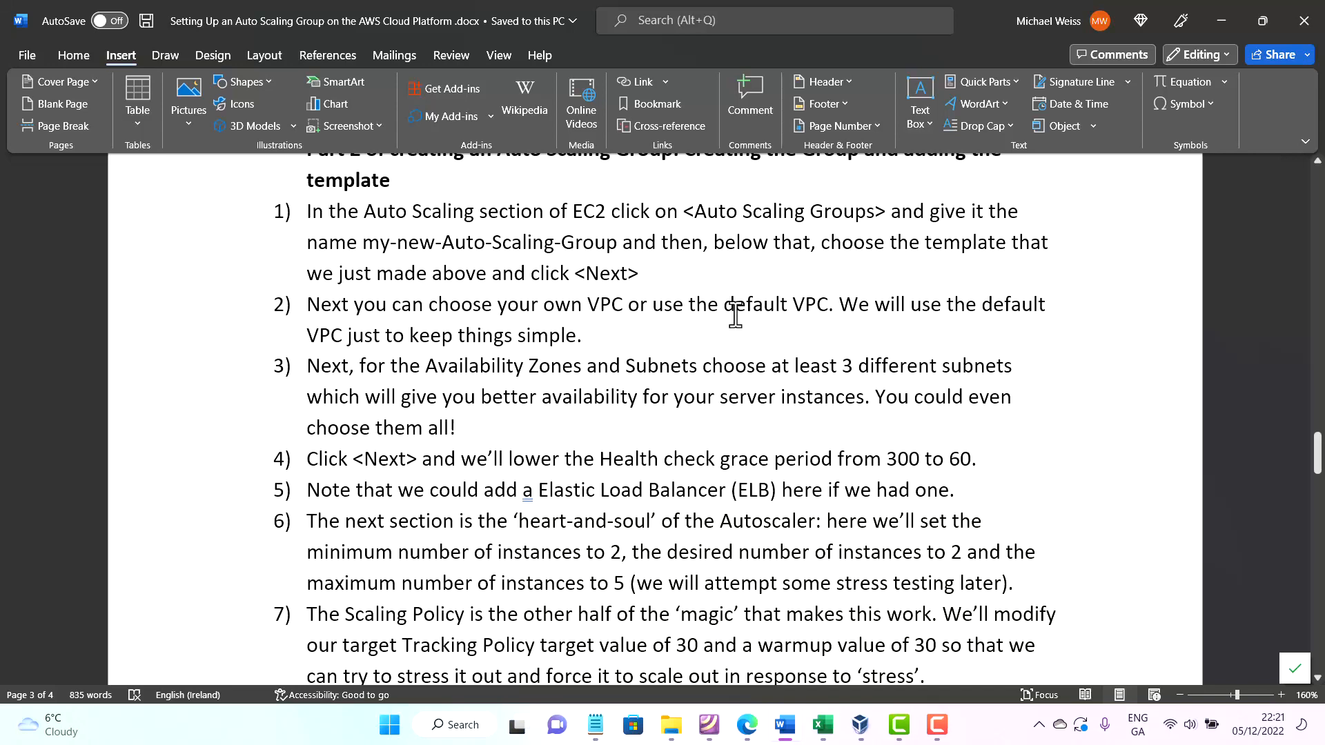
pyautogui.scroll(-2, 735, 316)
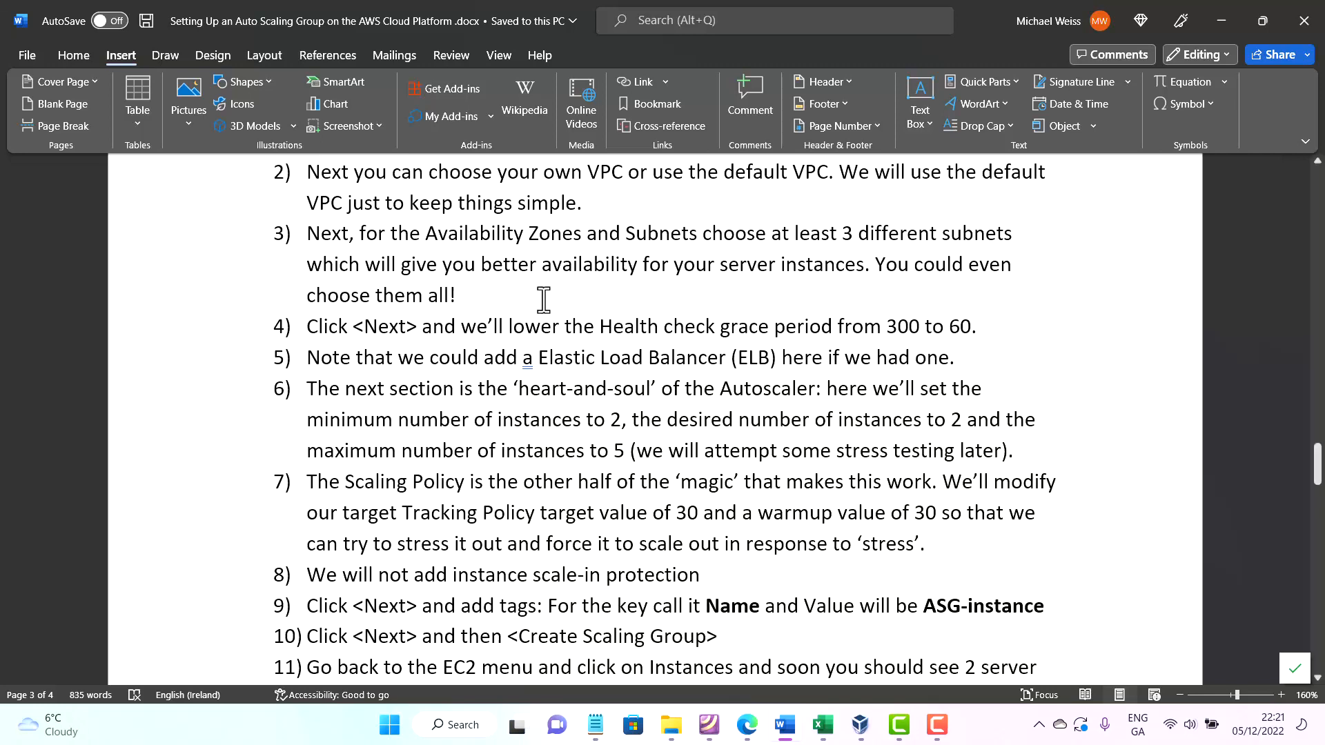
# Correct "a" to "an" before Elastic Load Balancer in item 5 of Part 2 and review the surrounding instructions.
pyautogui.click(533, 358)
pyautogui.write('n')
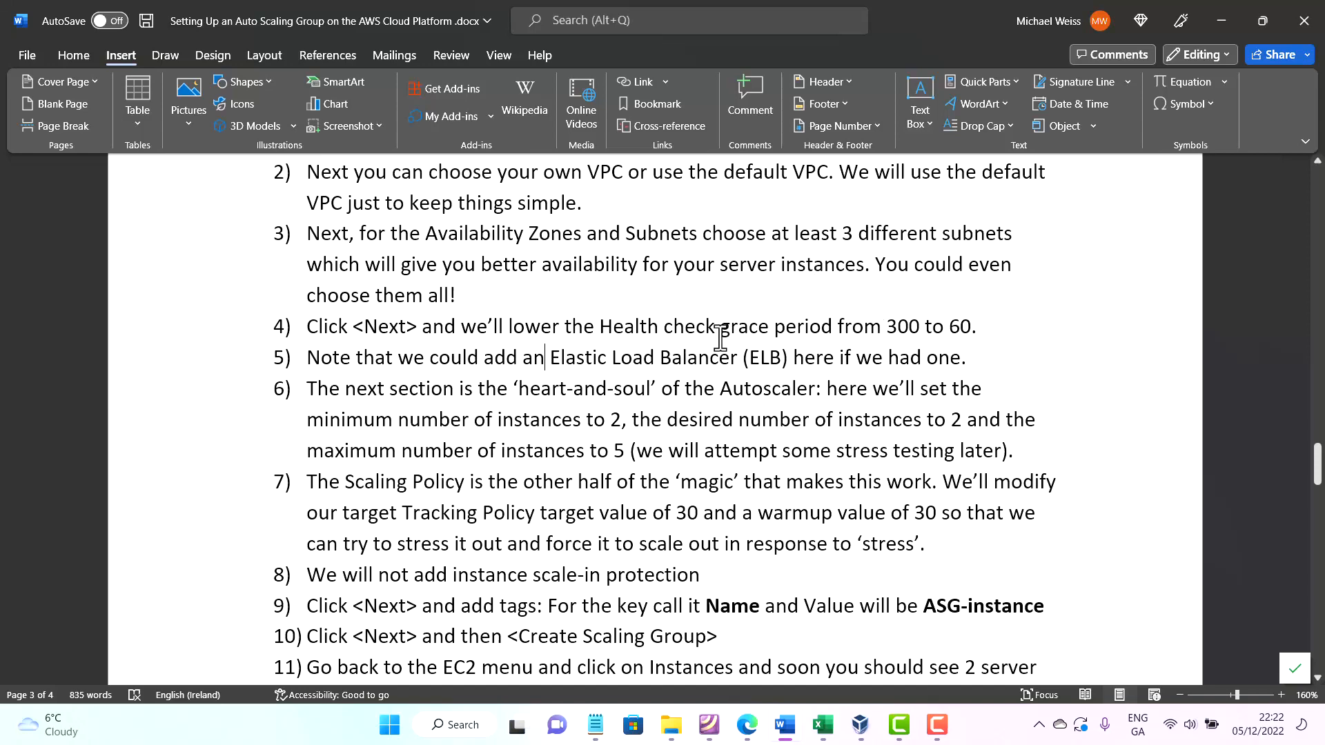
pyautogui.scroll(1, 744, 323)
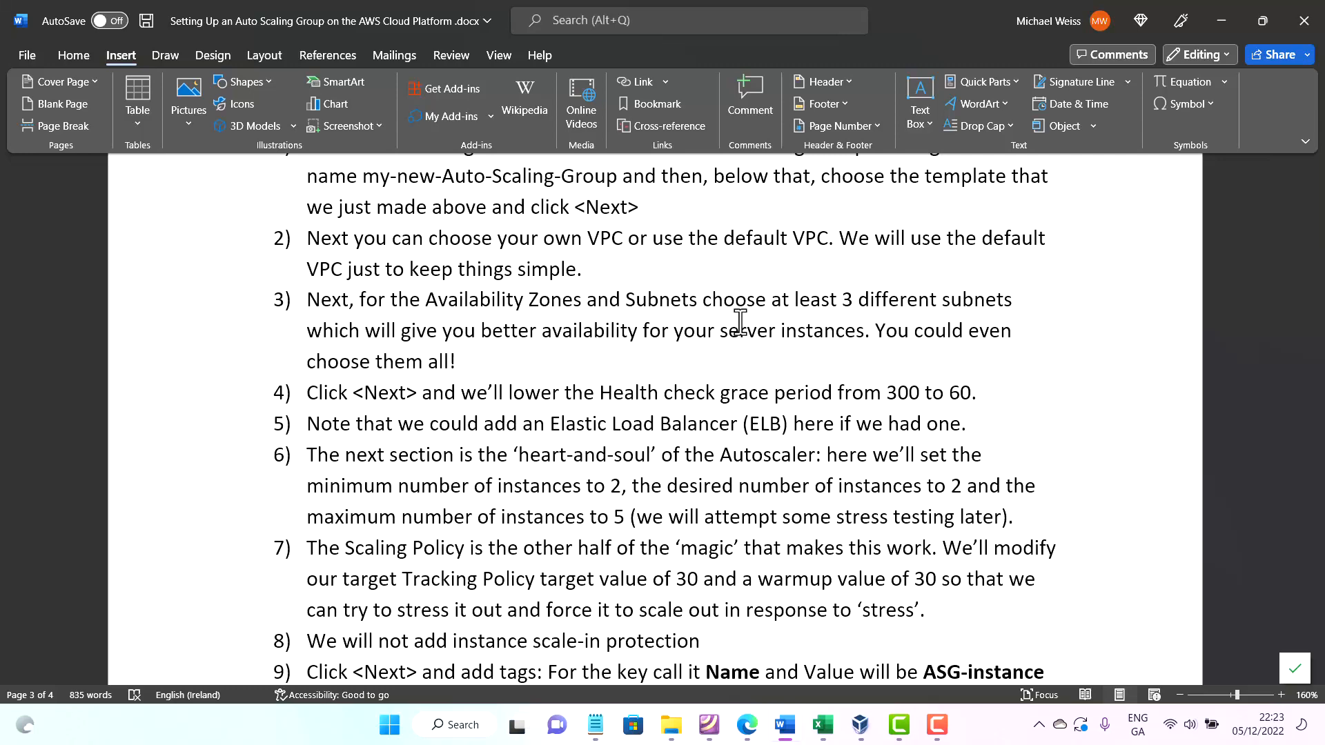
pyautogui.scroll(-1, 740, 321)
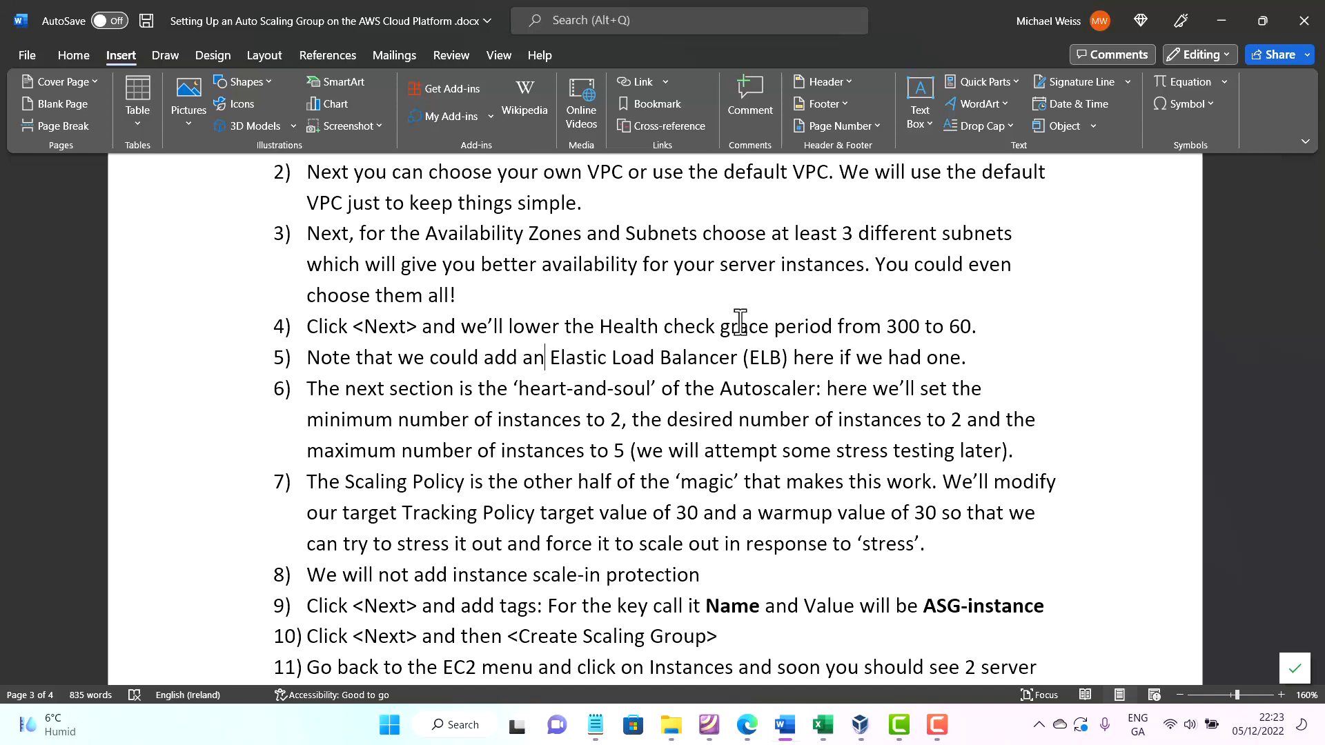
pyautogui.scroll(-1, 740, 321)
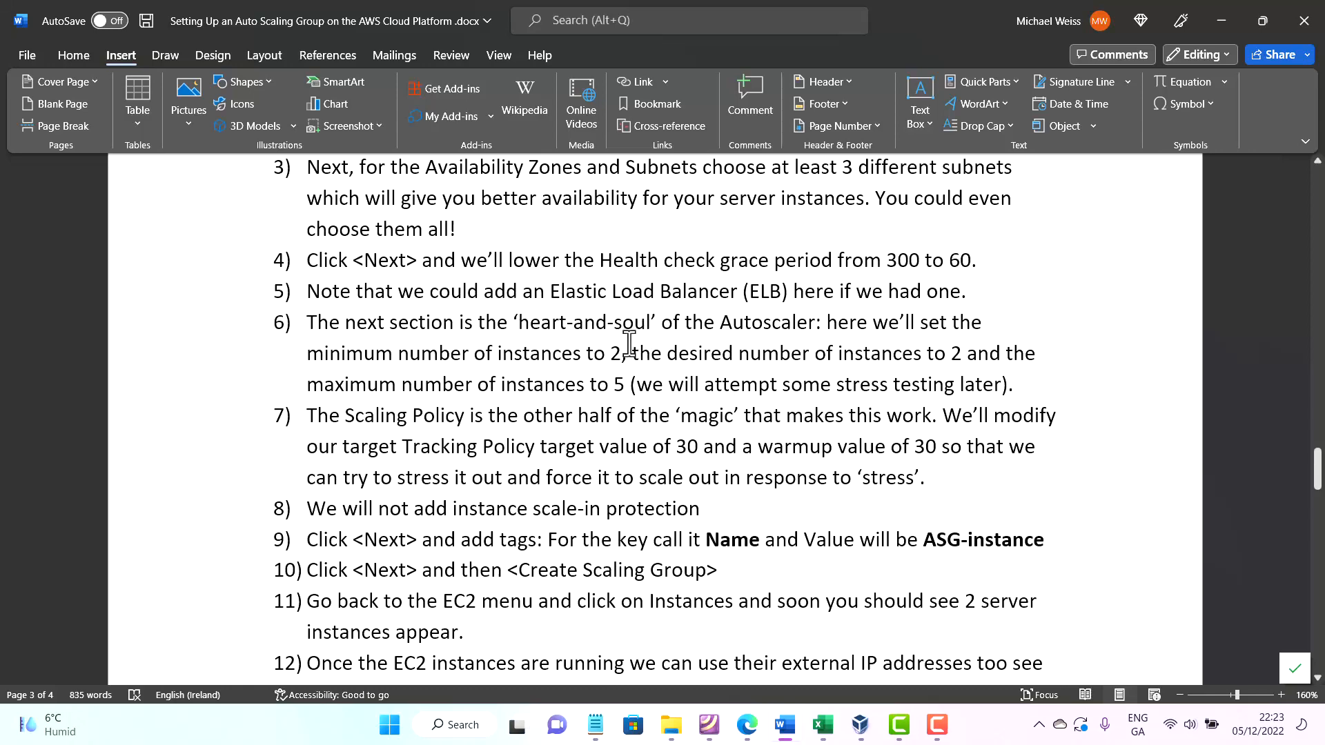
pyautogui.scroll(-1, 629, 342)
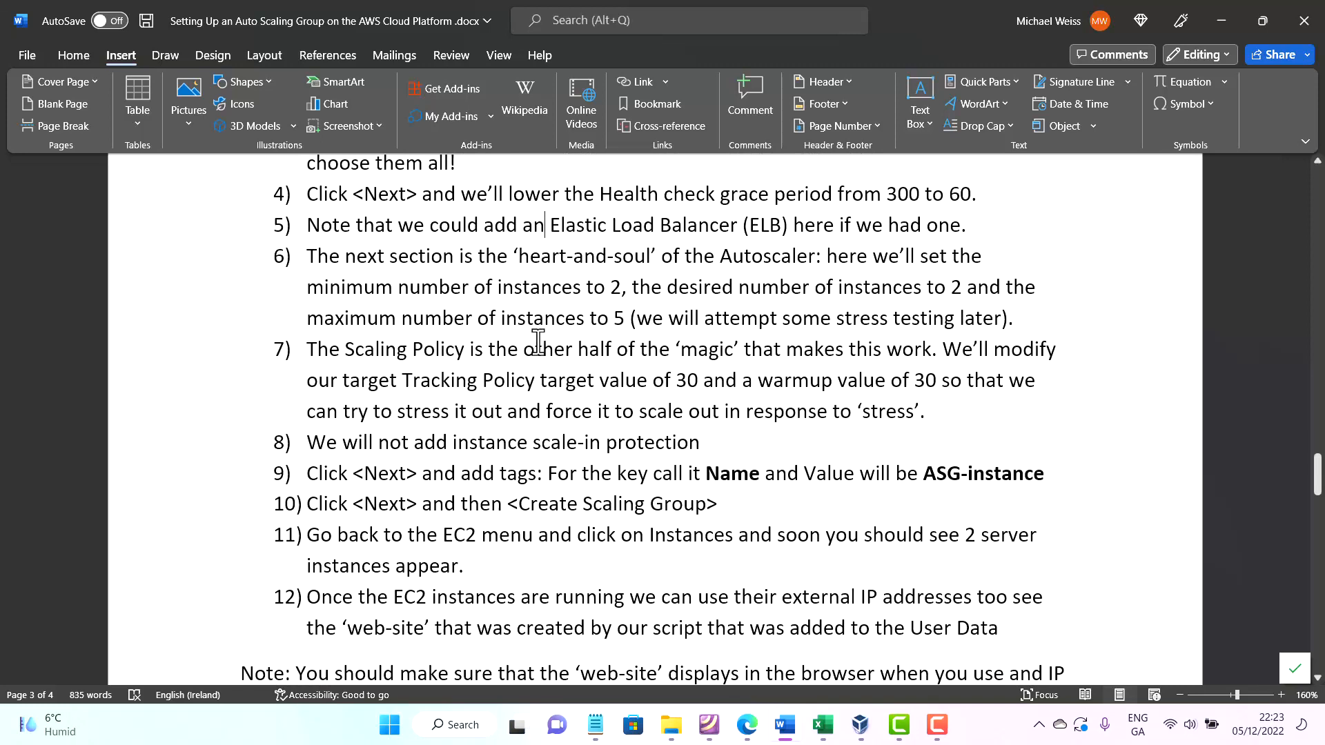
# Switch to the AWS console in the browser and open the EC2 Auto Scaling Groups page.
pyautogui.scroll(-1, 499, 347)
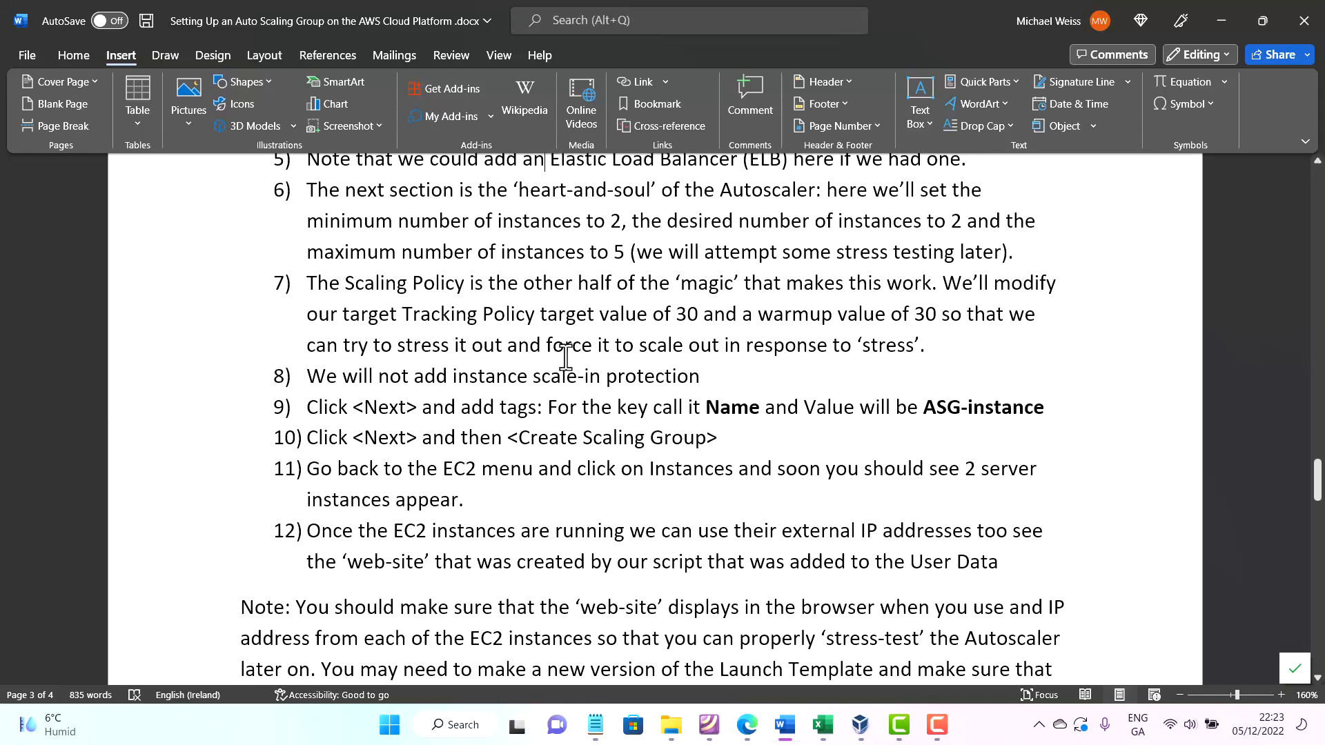
pyautogui.click(754, 734)
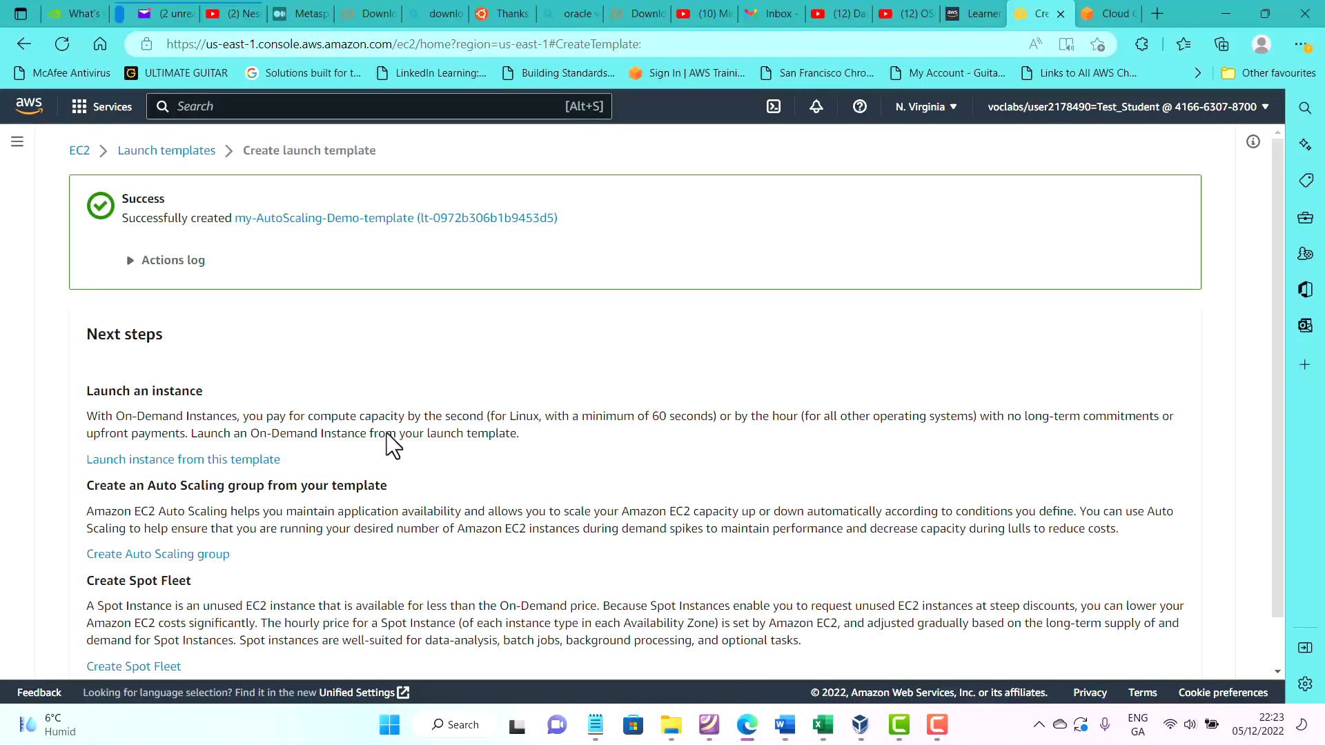
pyautogui.click(80, 151)
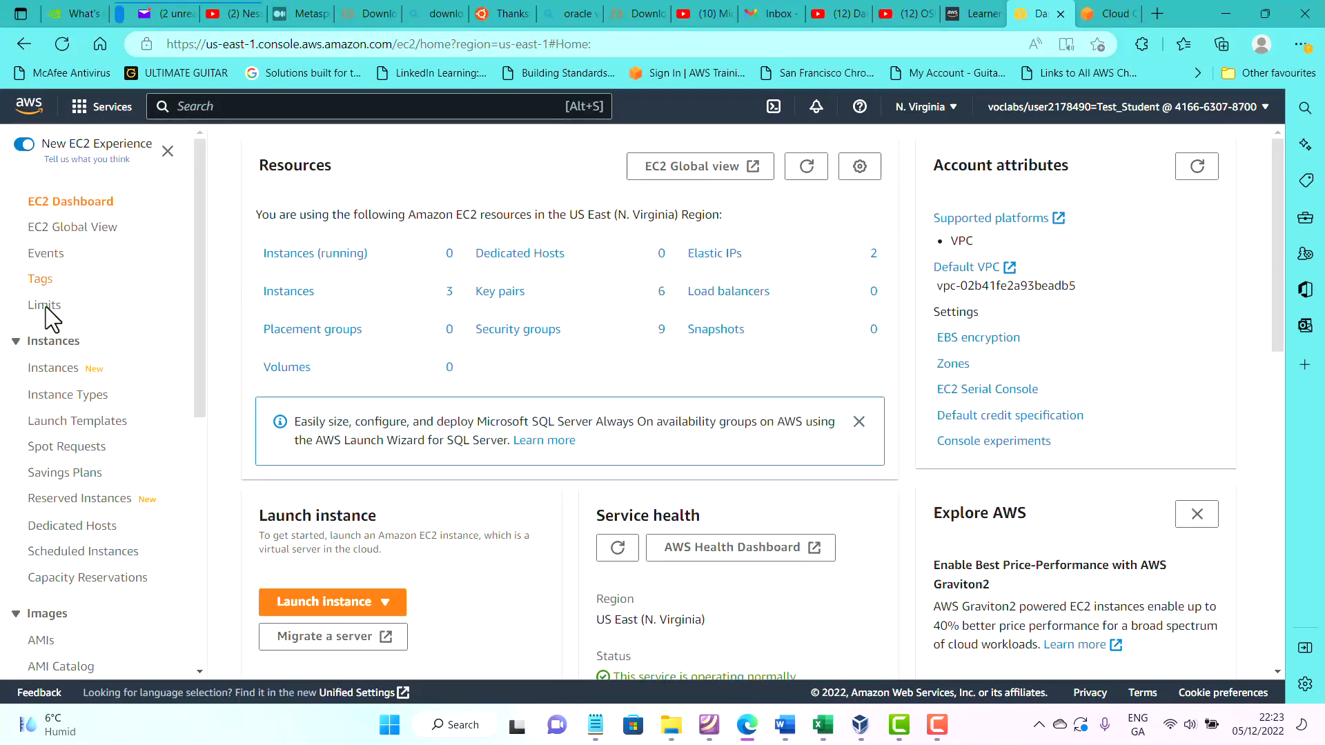
pyautogui.scroll(-7, 69, 415)
pyautogui.click(58, 636)
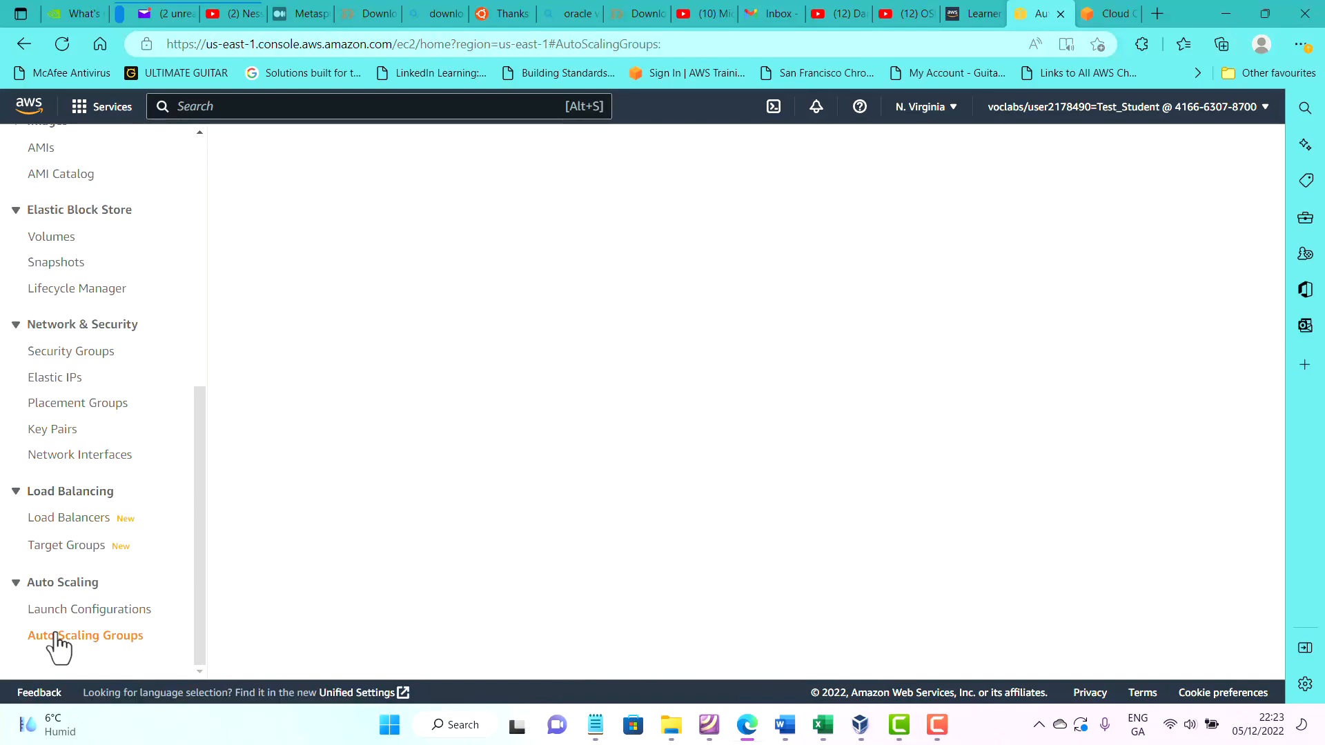
# Read the Amazon EC2 Auto Scaling overview, examining how it works, its benefits and features, and the related services.
pyautogui.scroll(-5, 553, 414)
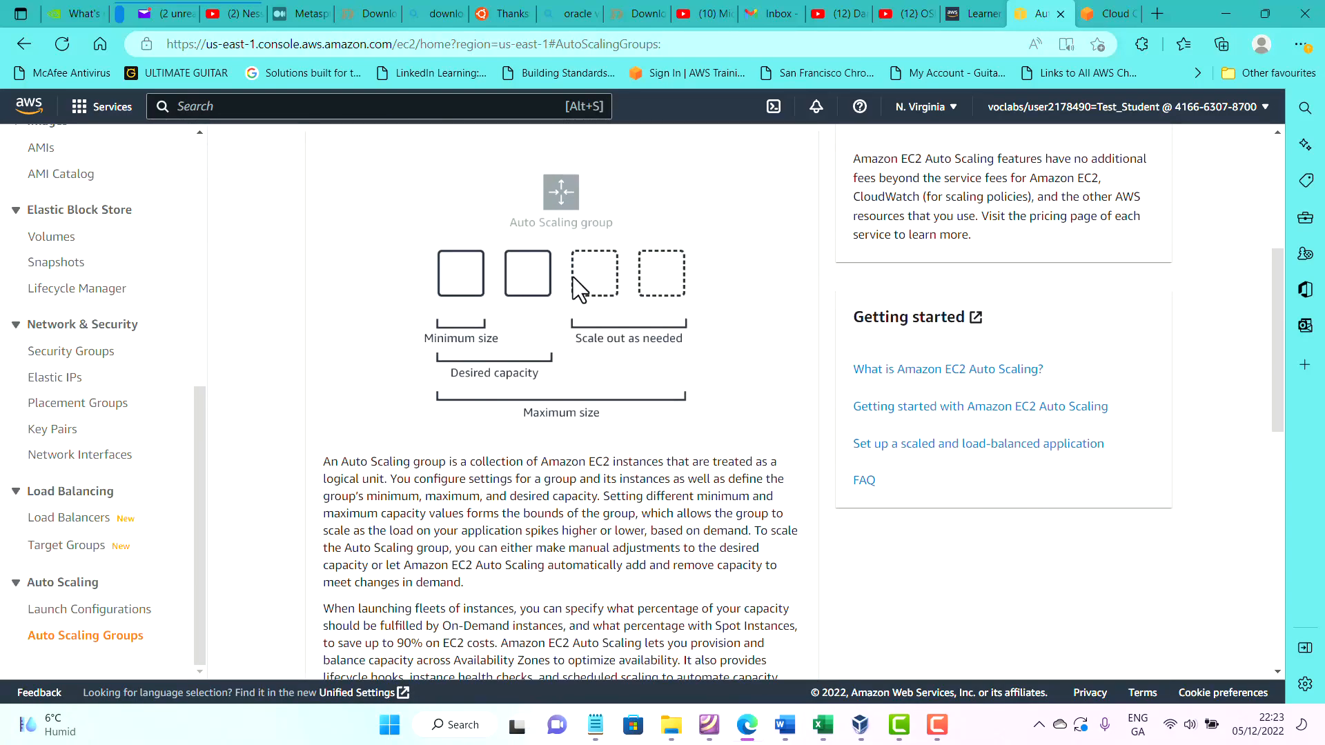
pyautogui.scroll(-5, 557, 332)
pyautogui.scroll(-5, 556, 331)
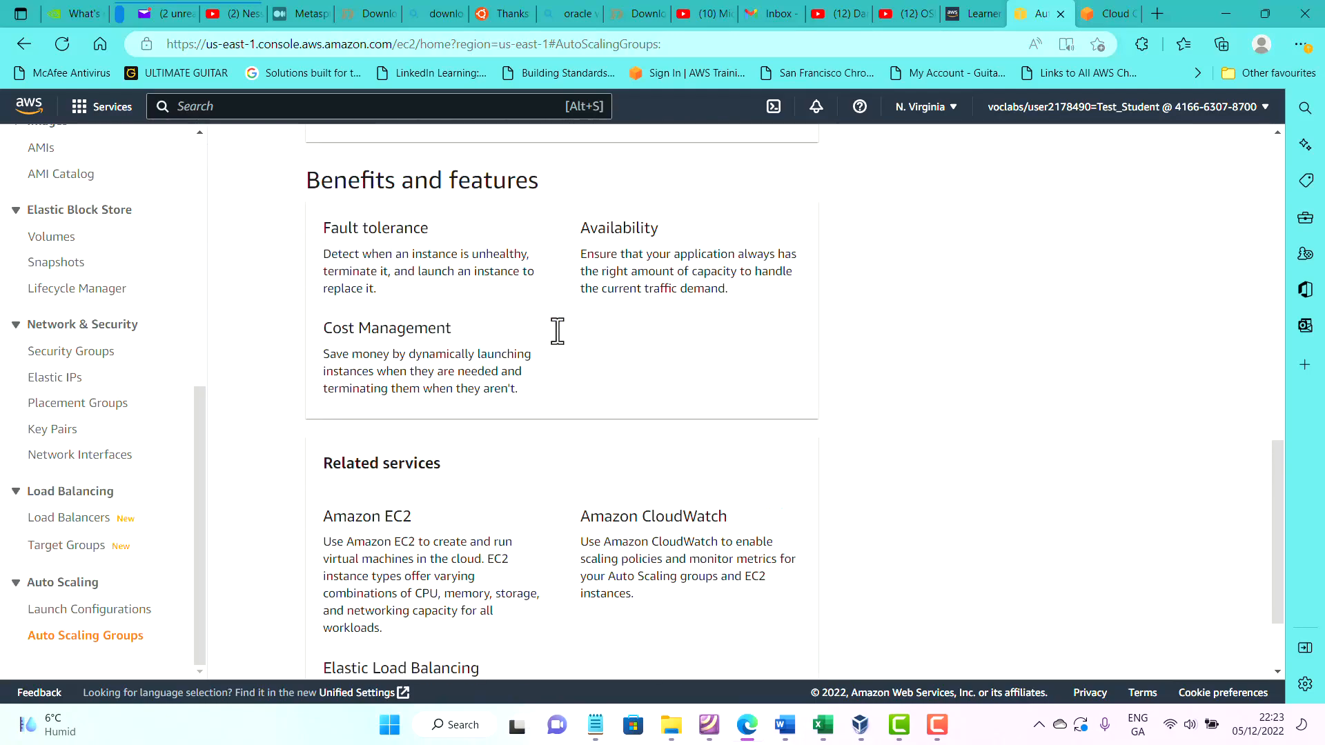
pyautogui.scroll(11, 537, 357)
pyautogui.scroll(4, 533, 355)
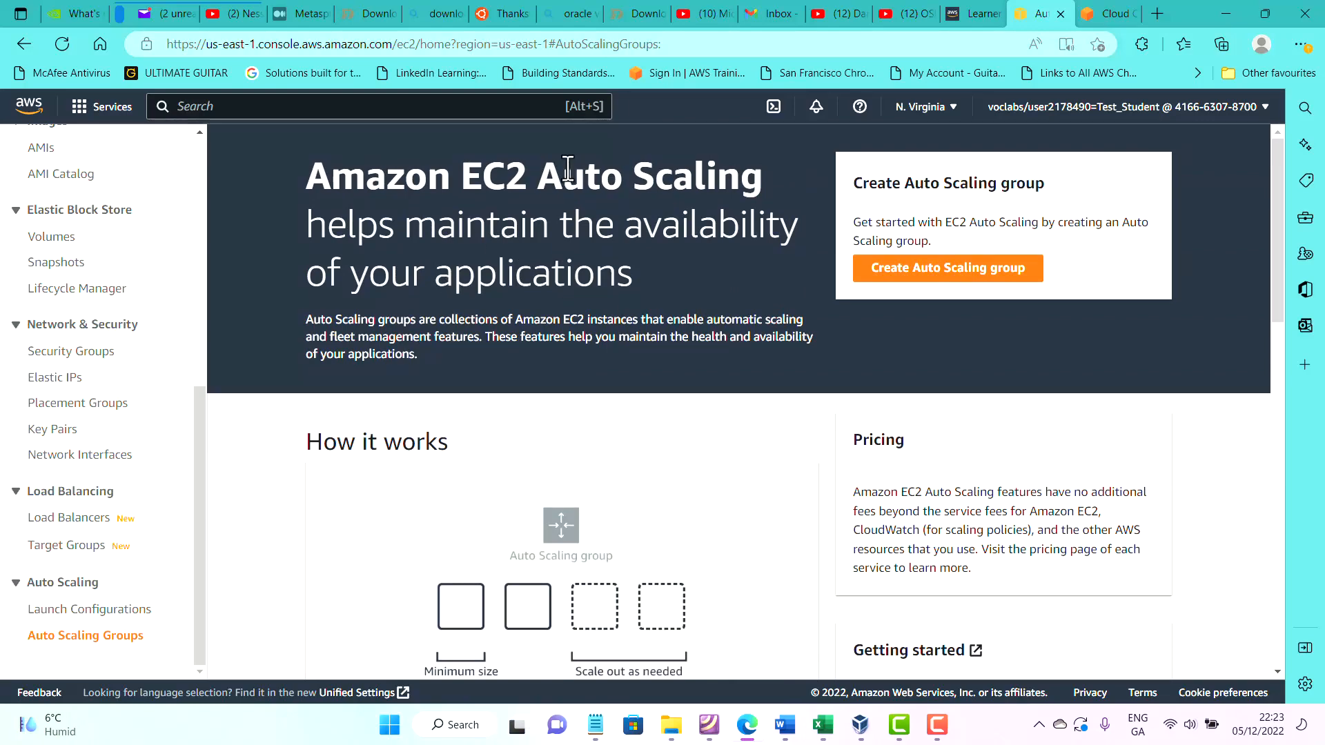
pyautogui.scroll(-3, 567, 168)
pyautogui.scroll(3, 571, 178)
pyautogui.scroll(-10, 639, 272)
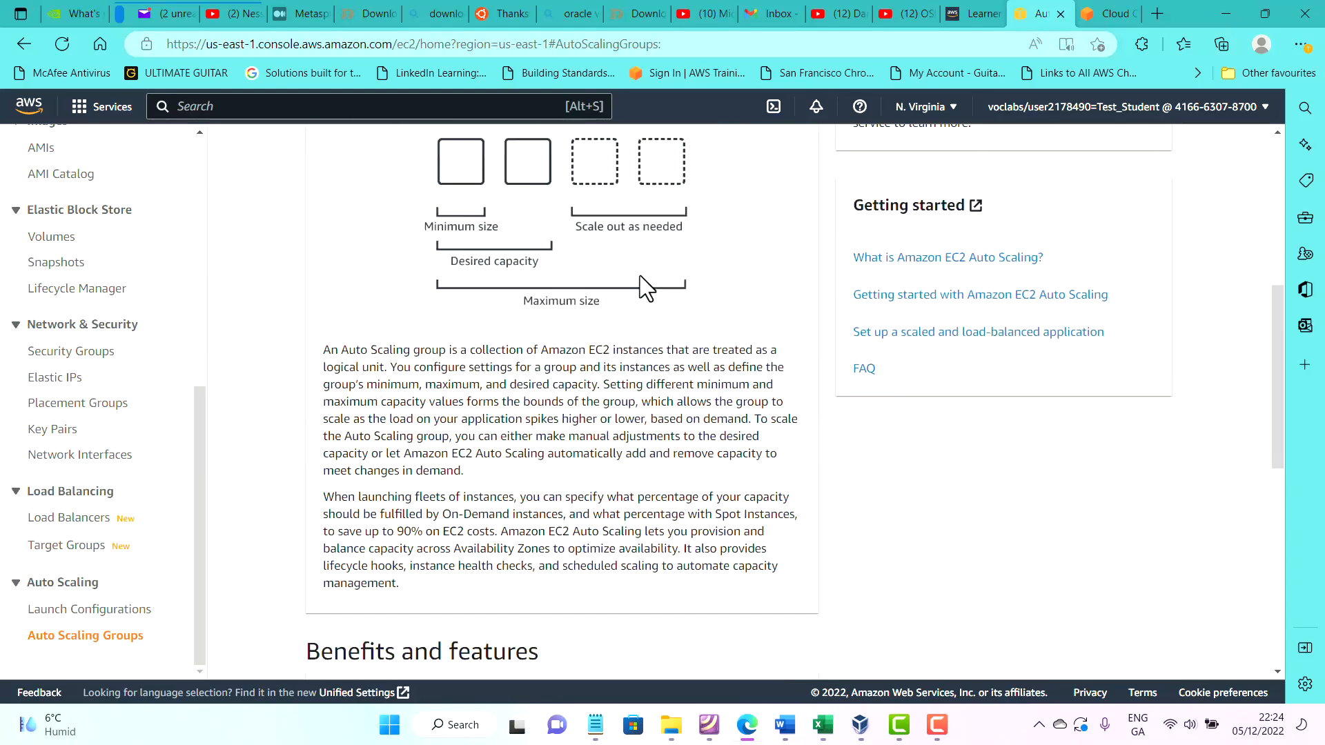
pyautogui.scroll(-3, 641, 276)
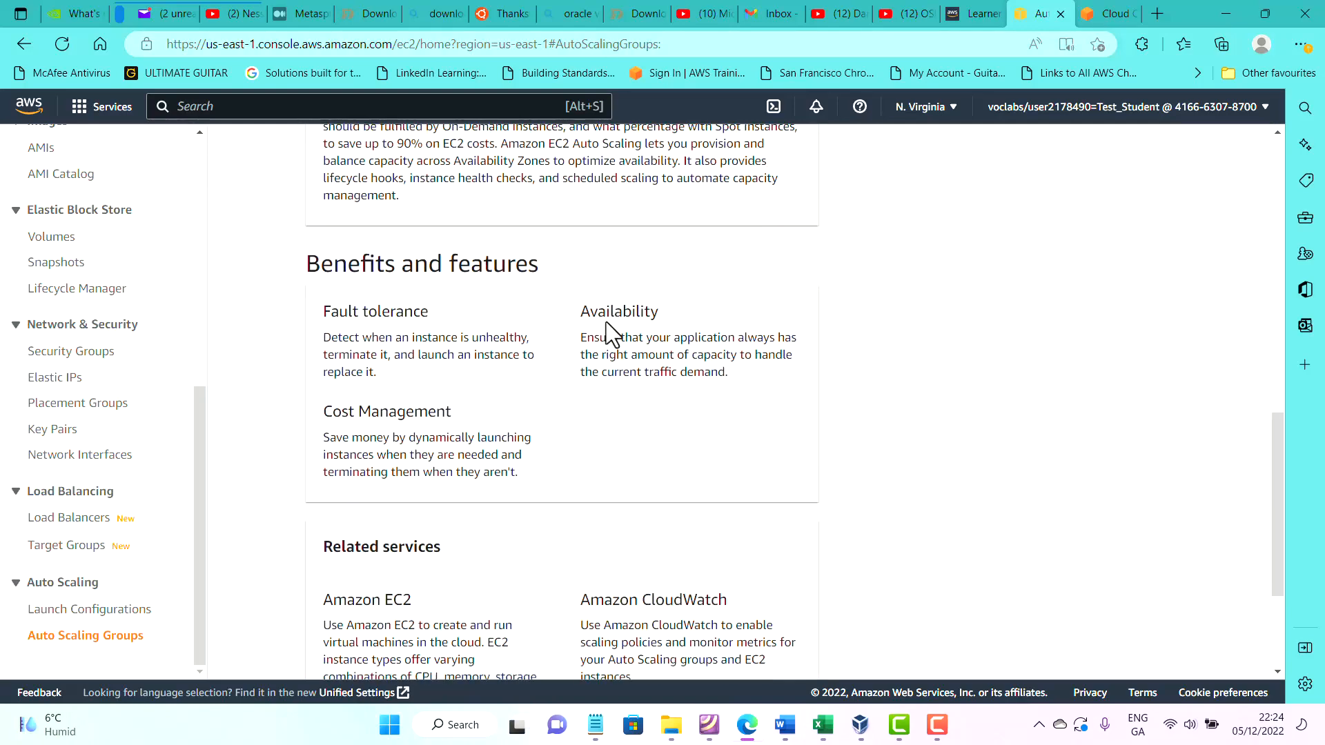
pyautogui.scroll(-1, 550, 388)
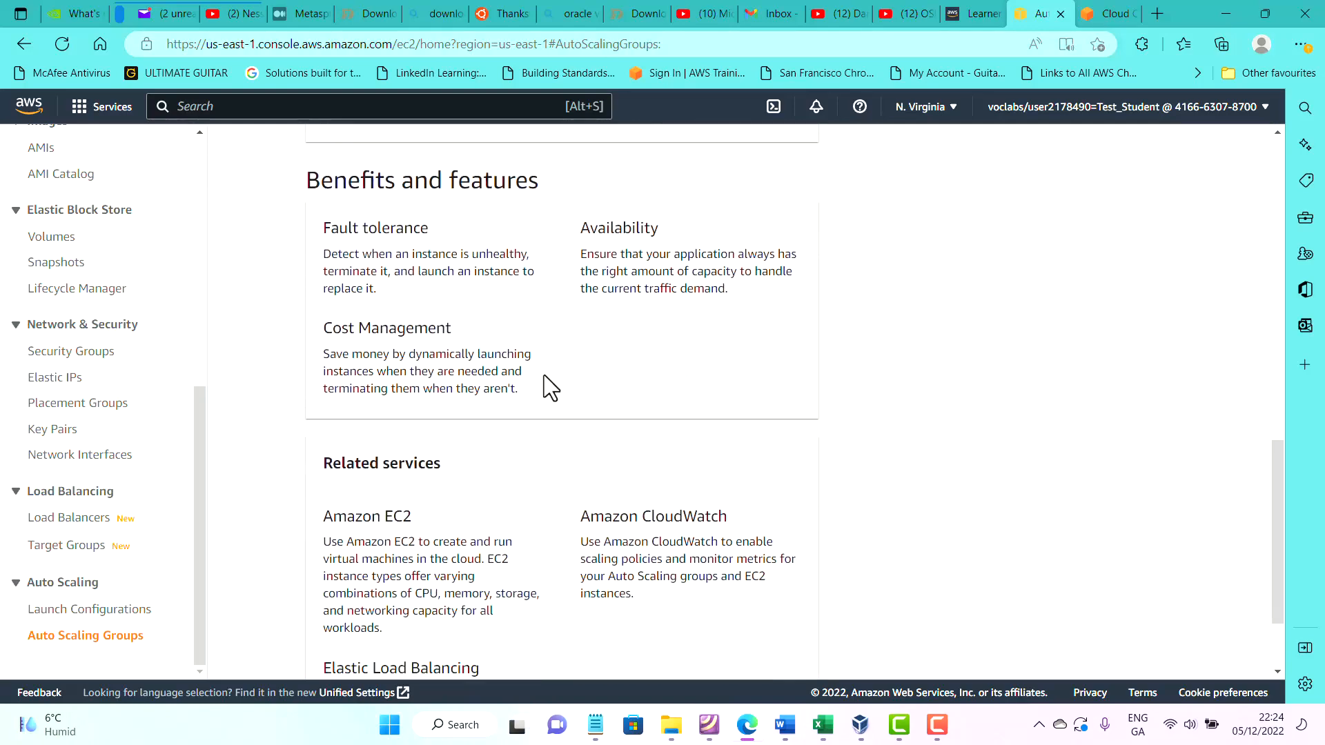
pyautogui.scroll(-2, 550, 387)
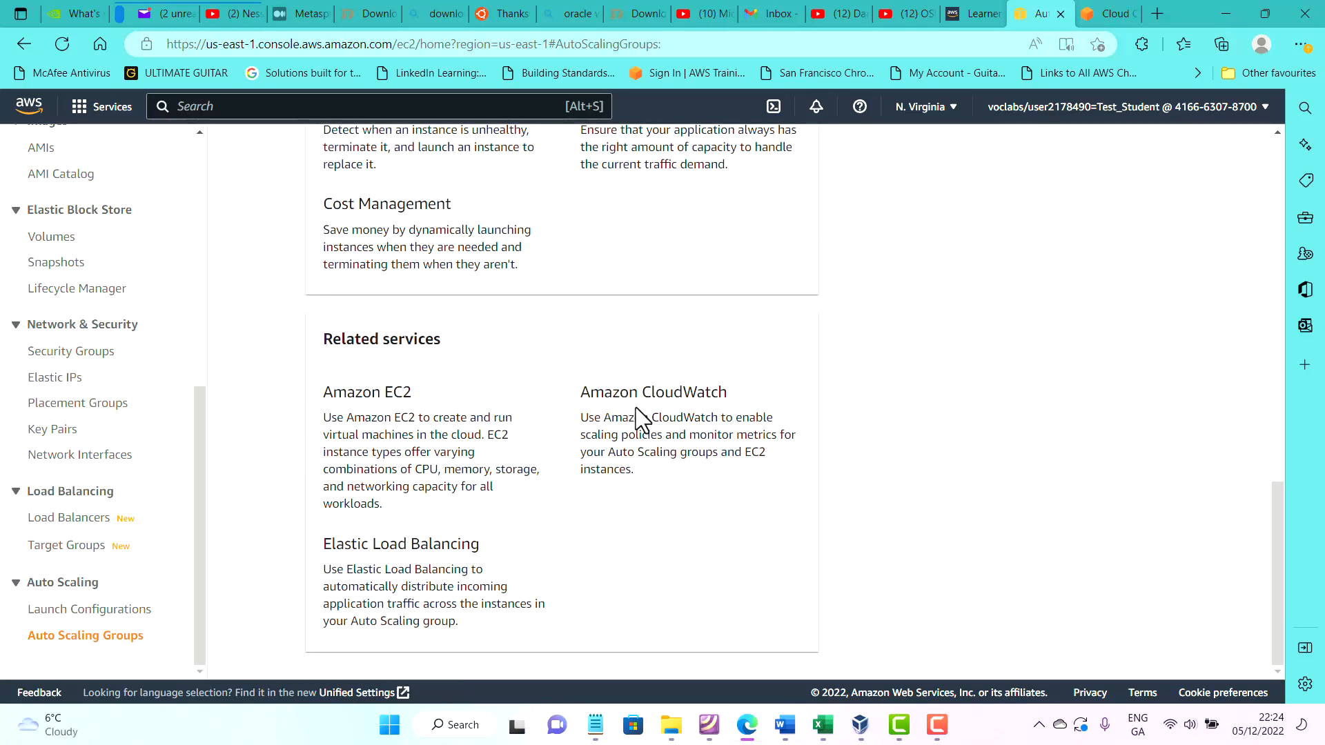
pyautogui.scroll(4, 455, 559)
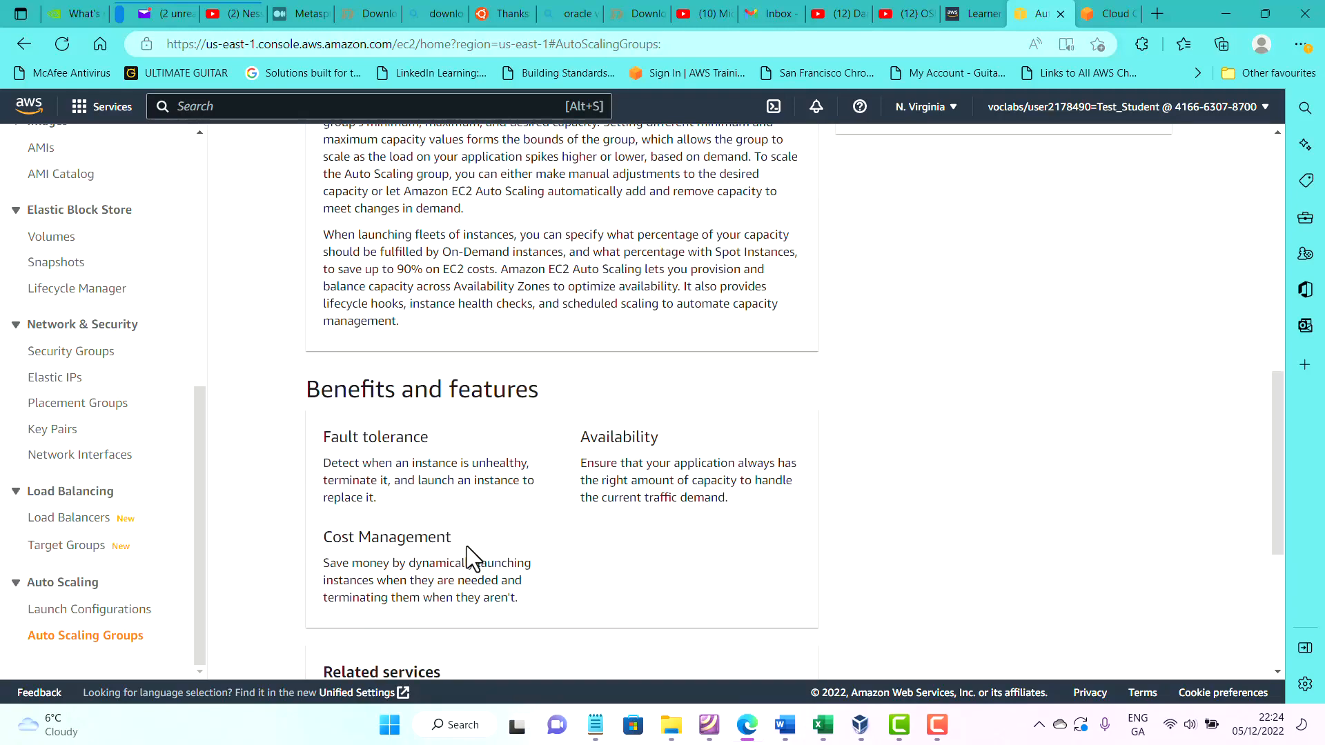
pyautogui.scroll(9, 473, 556)
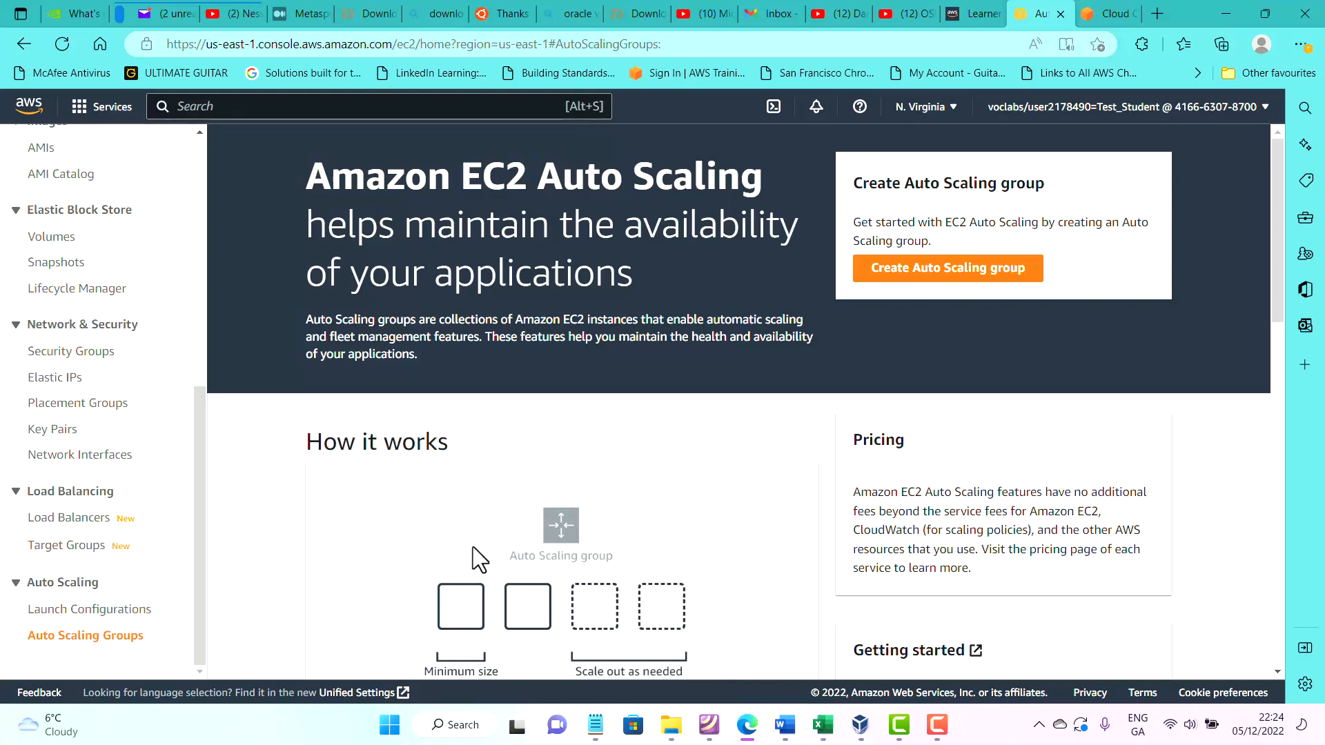
# Start creating an Auto Scaling group and name it my-demo-ASG.
pyautogui.click(911, 272)
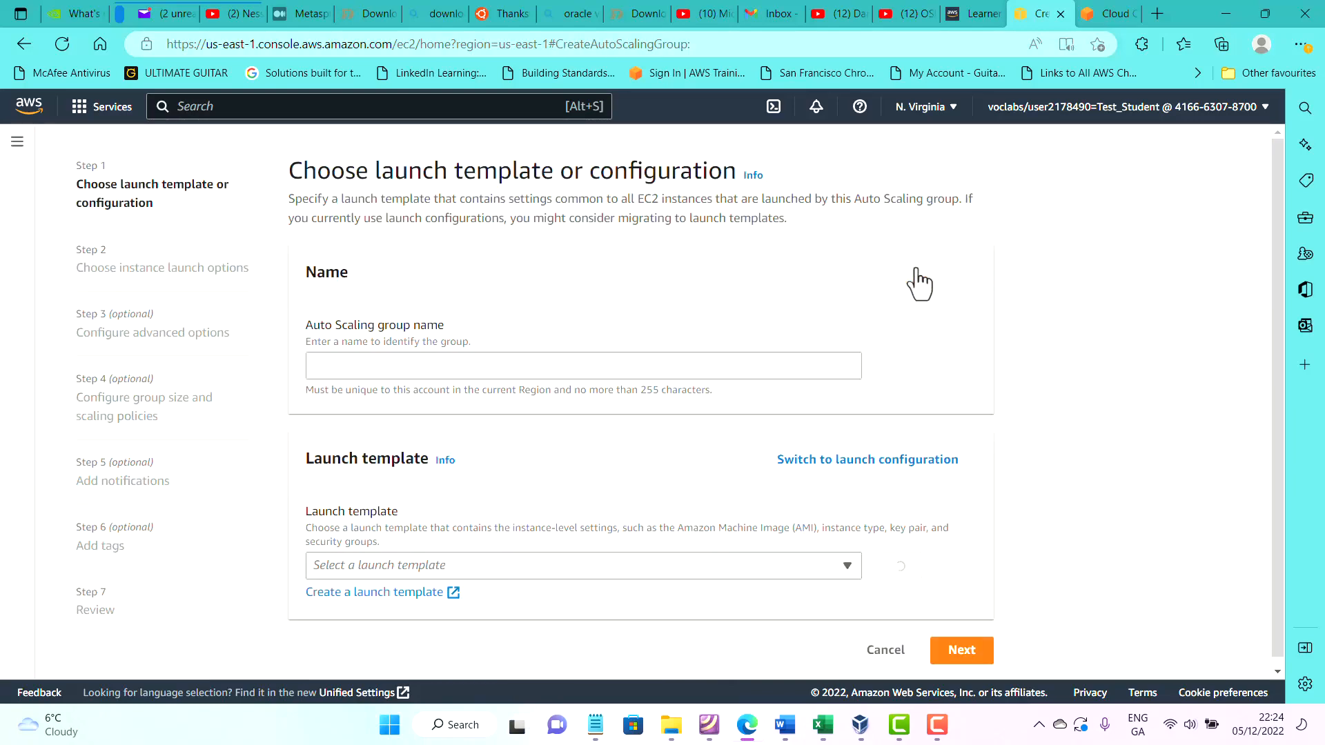
pyautogui.click(672, 369)
pyautogui.write('my')
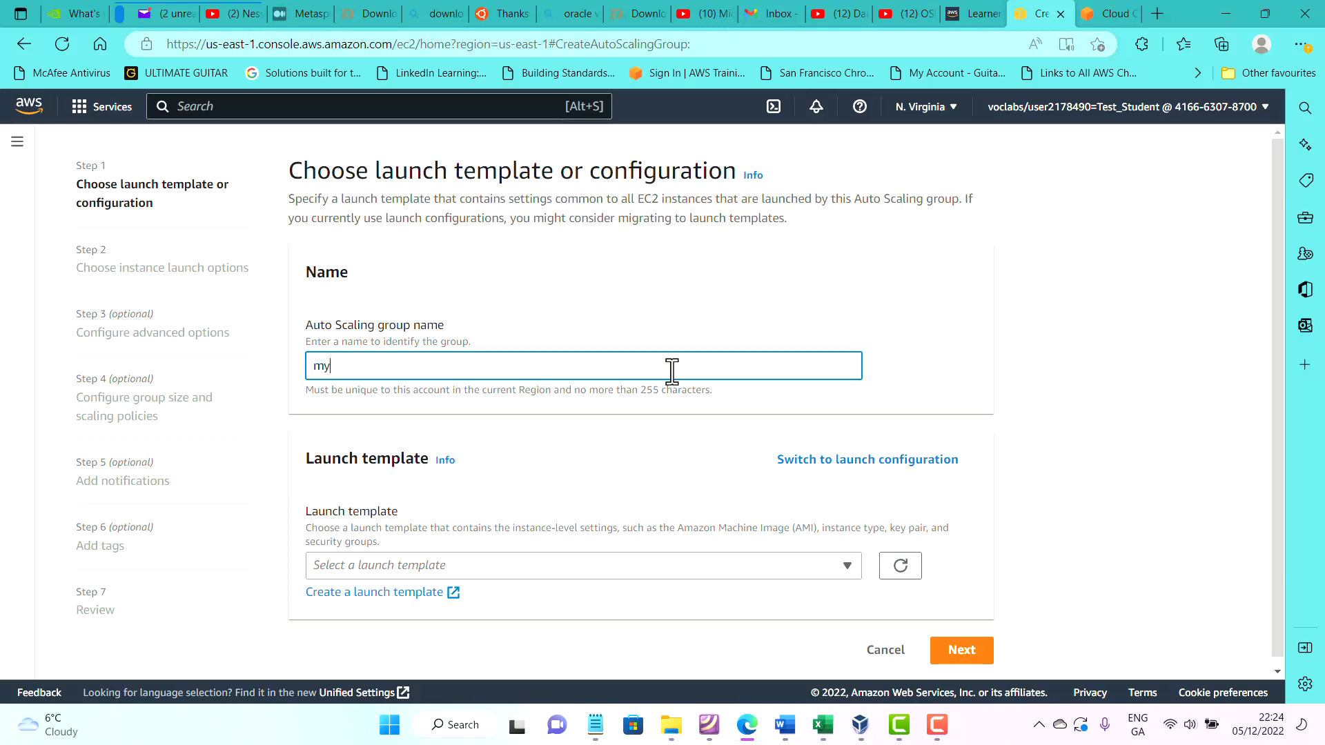
pyautogui.write('-demo-')
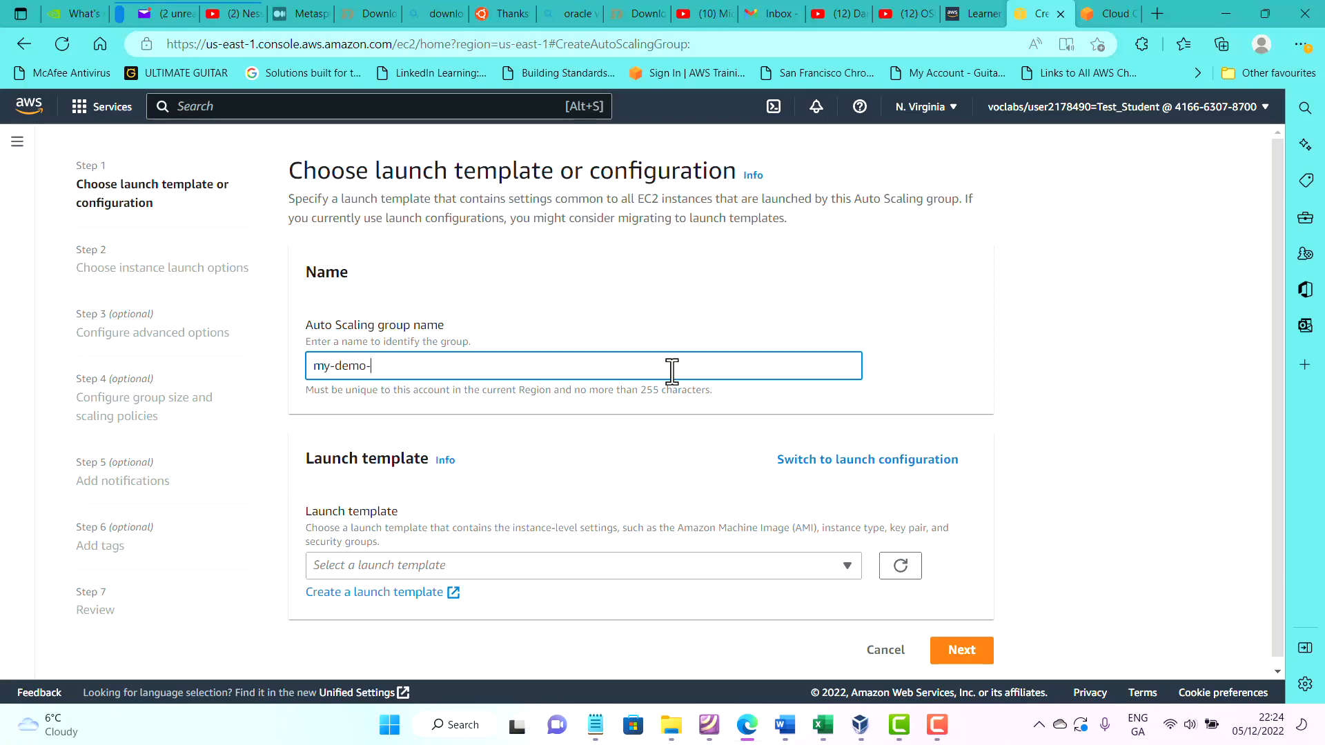
pyautogui.write('asg')
pyautogui.press('BackSpace')
pyautogui.press('BackSpace')
pyautogui.press('BackSpace')
pyautogui.write('ASG')
# Select my-AutoScaling-Demo-template as the group's launch template, review its version details, and continue to the instance launch options.
pyautogui.scroll(-1, 673, 376)
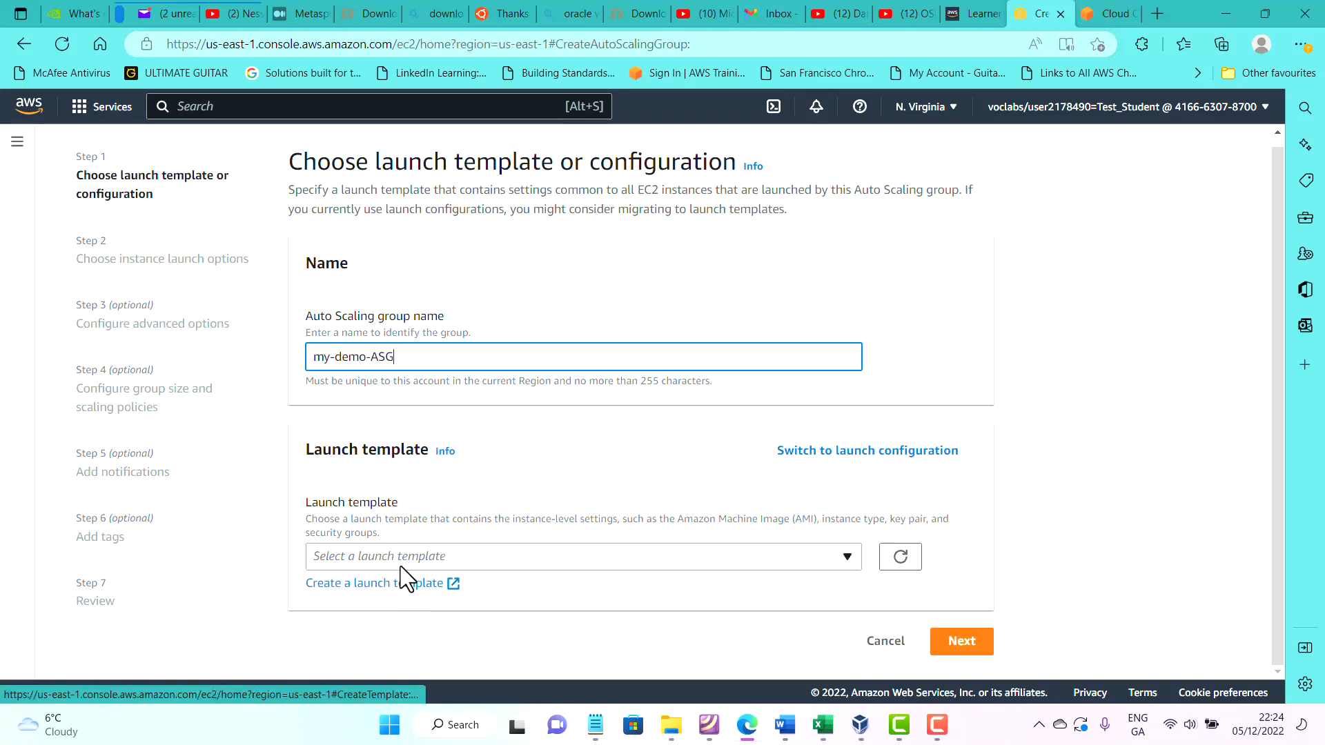
pyautogui.click(422, 559)
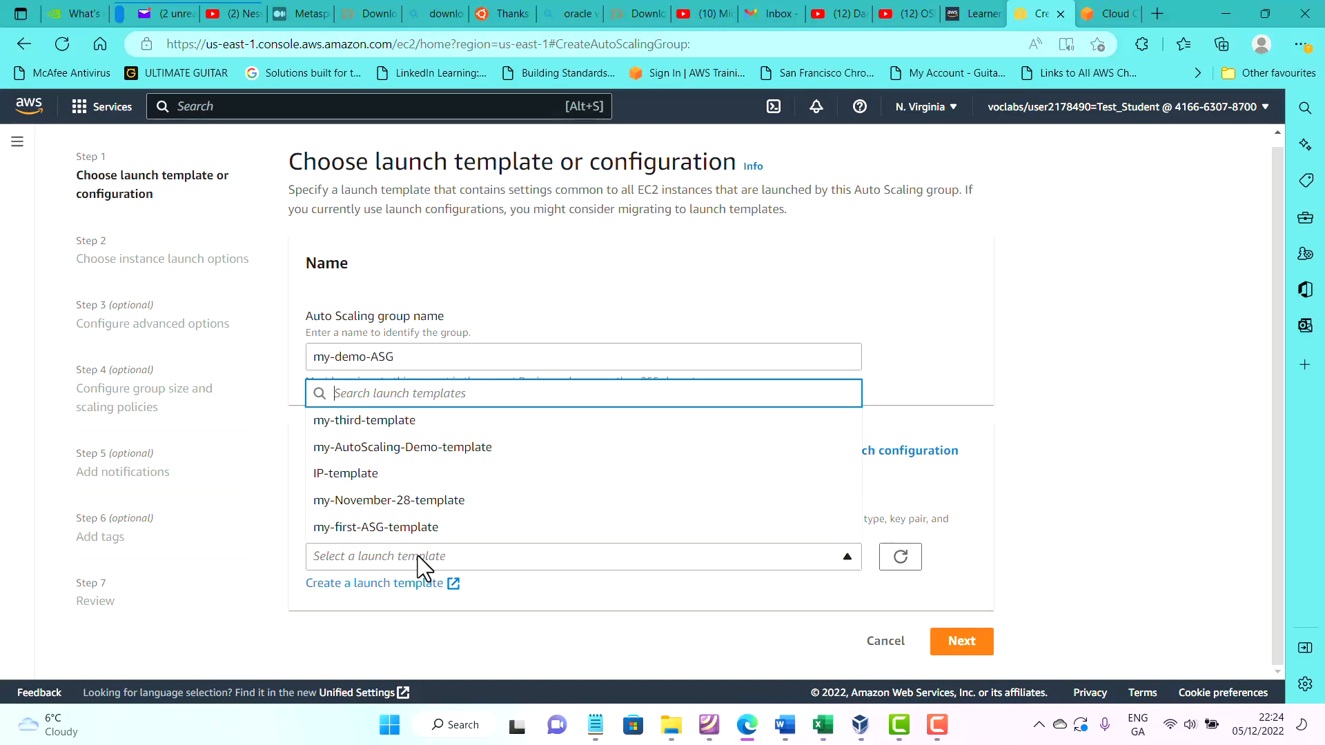
pyautogui.click(468, 448)
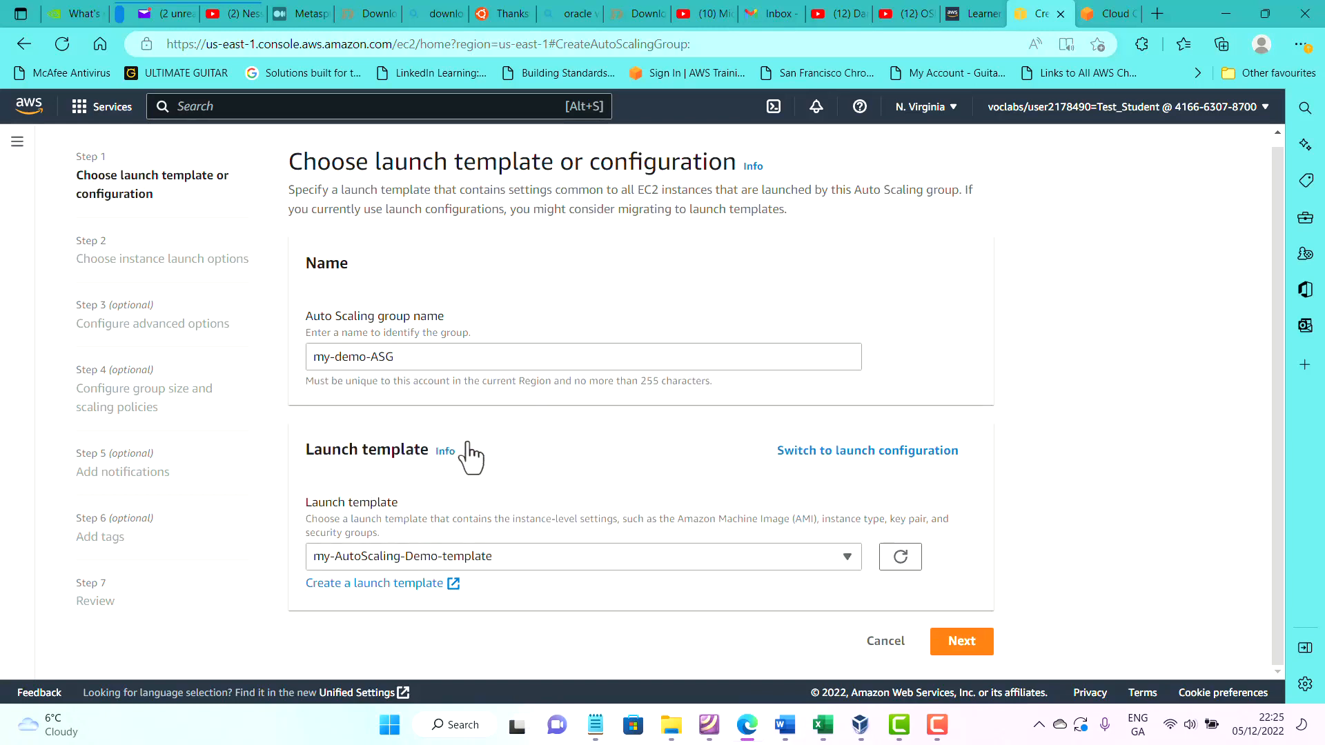
pyautogui.scroll(-4, 472, 455)
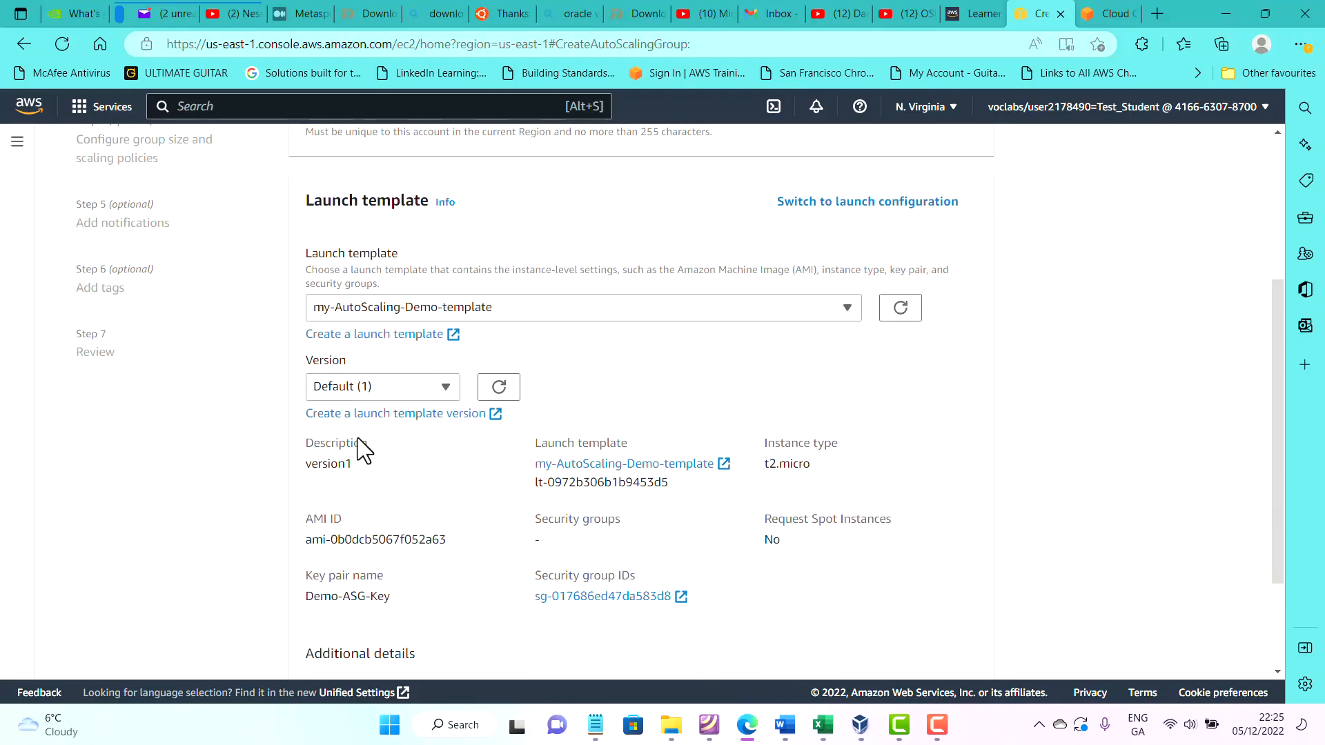
pyautogui.scroll(-2, 444, 434)
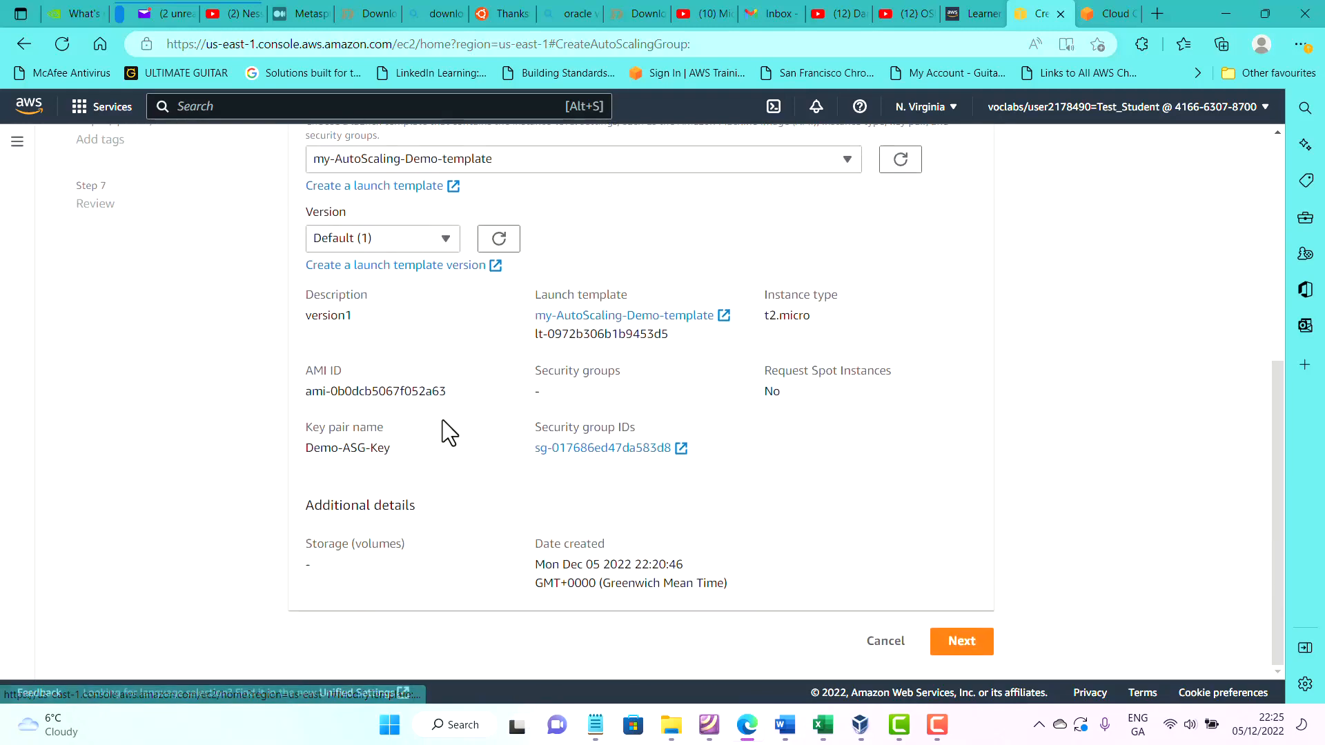
pyautogui.click(503, 238)
pyautogui.scroll(1, 504, 241)
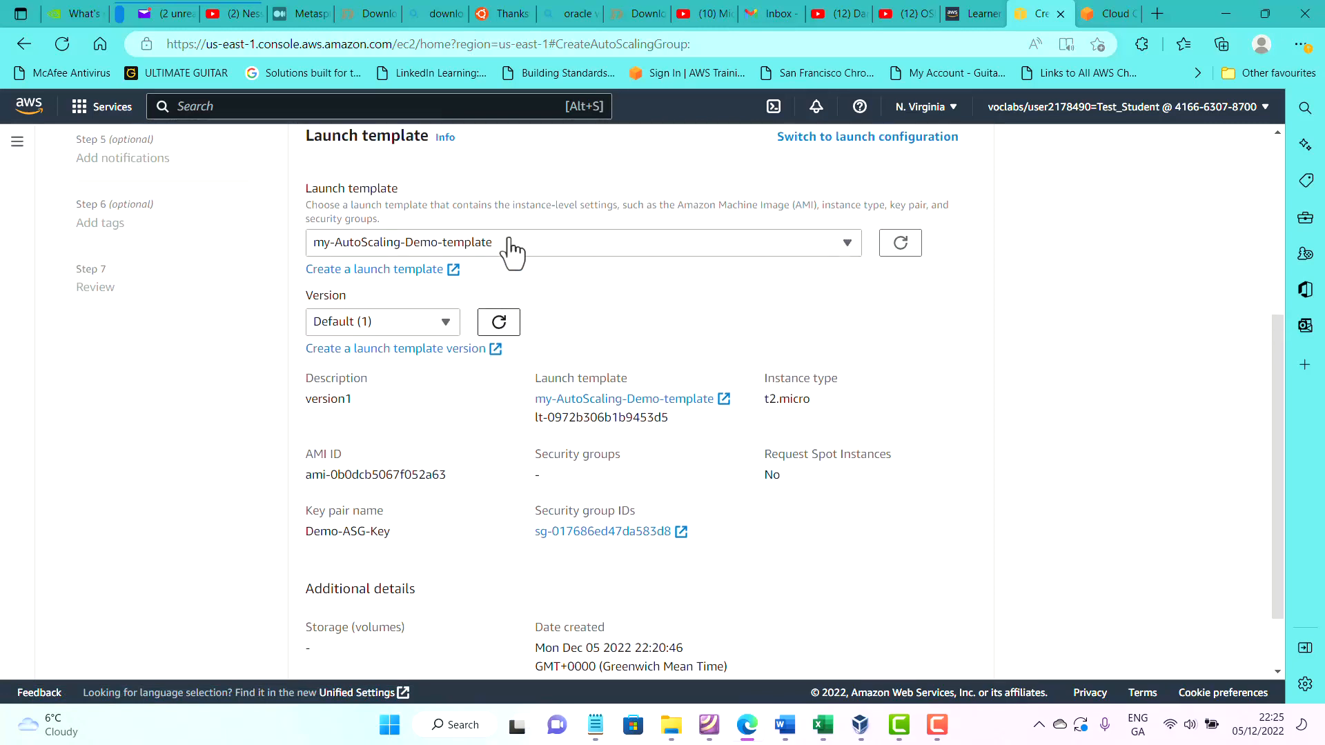
pyautogui.click(495, 245)
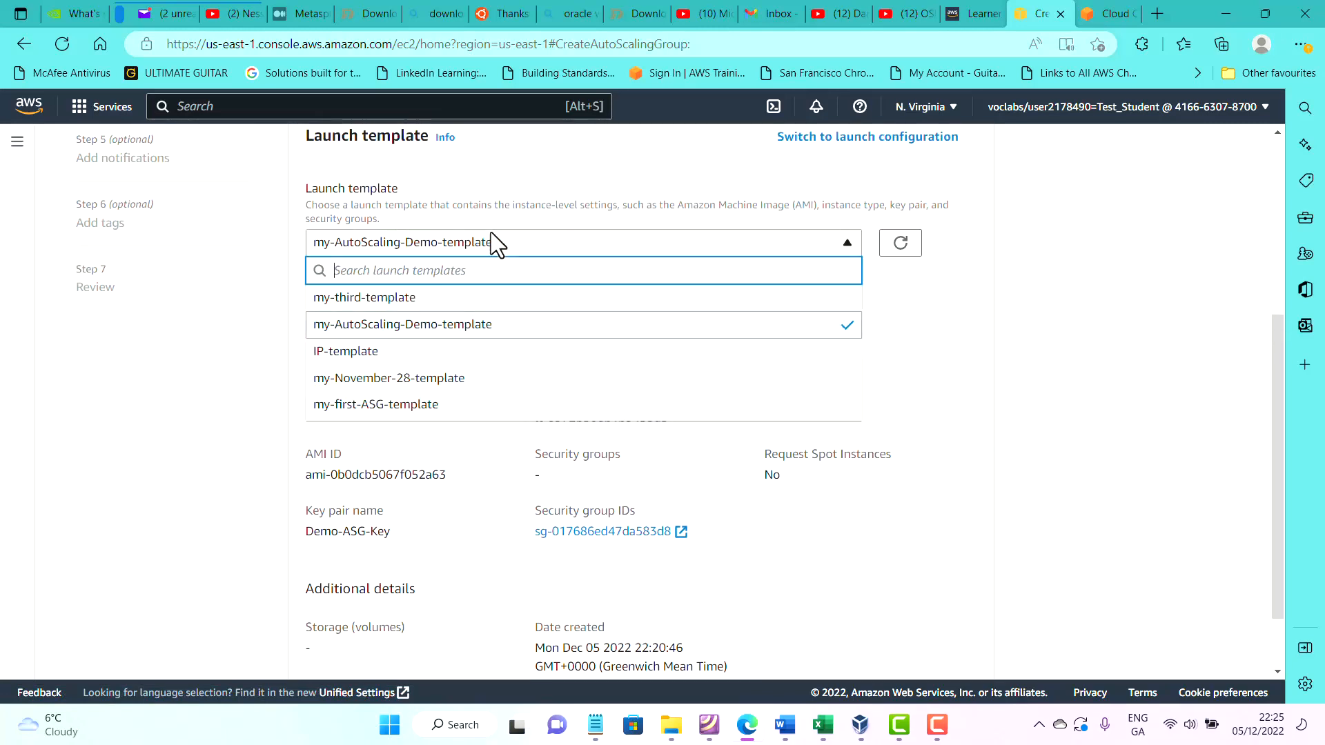
pyautogui.click(511, 214)
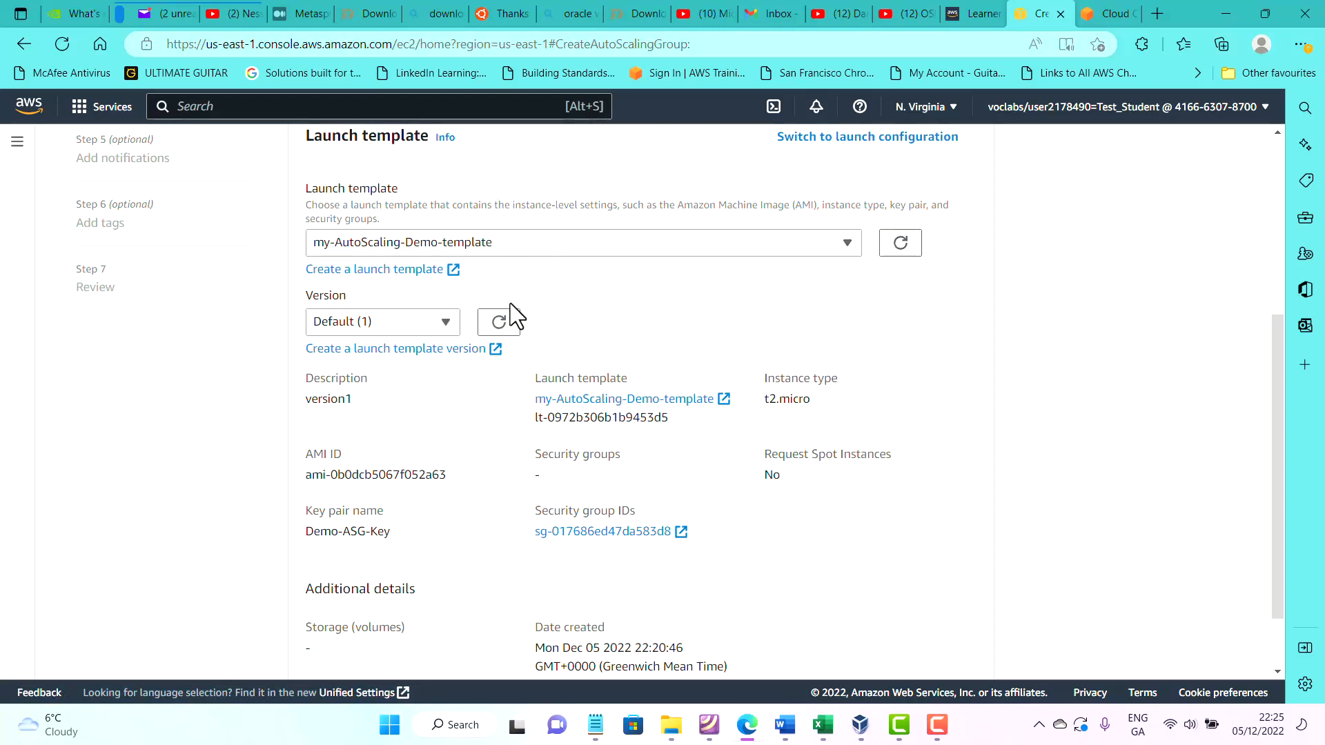
pyautogui.scroll(-2, 587, 331)
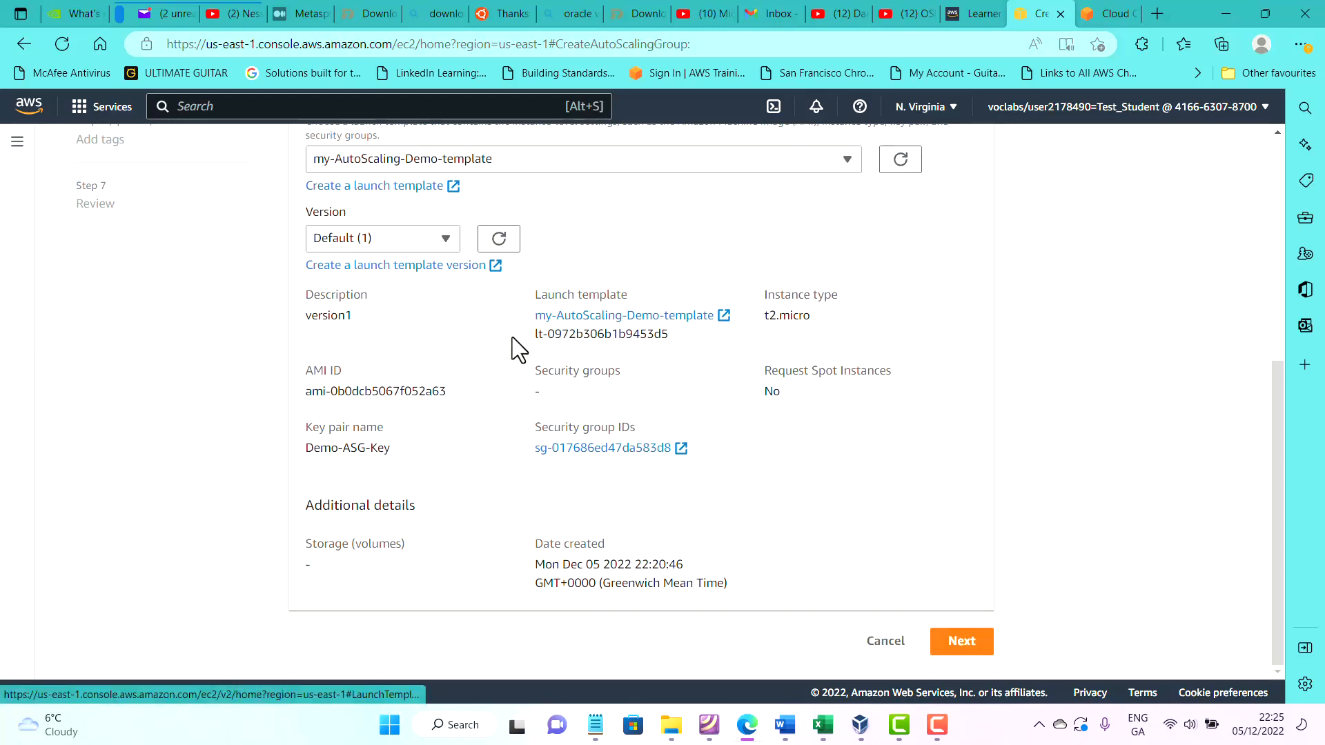
pyautogui.click(962, 642)
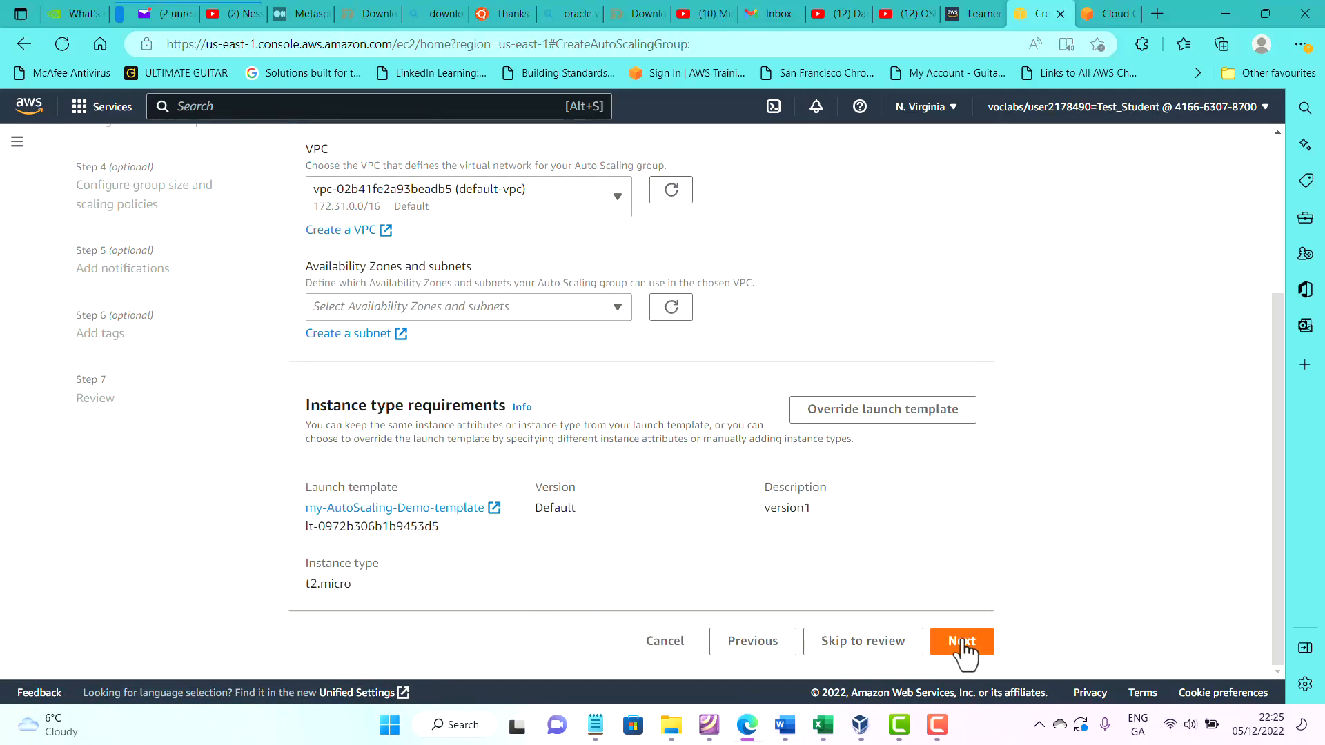
# Add all six subnets, us-east-1a through us-east-1f, from the default VPC to the group and continue to the advanced options.
pyautogui.scroll(2, 965, 646)
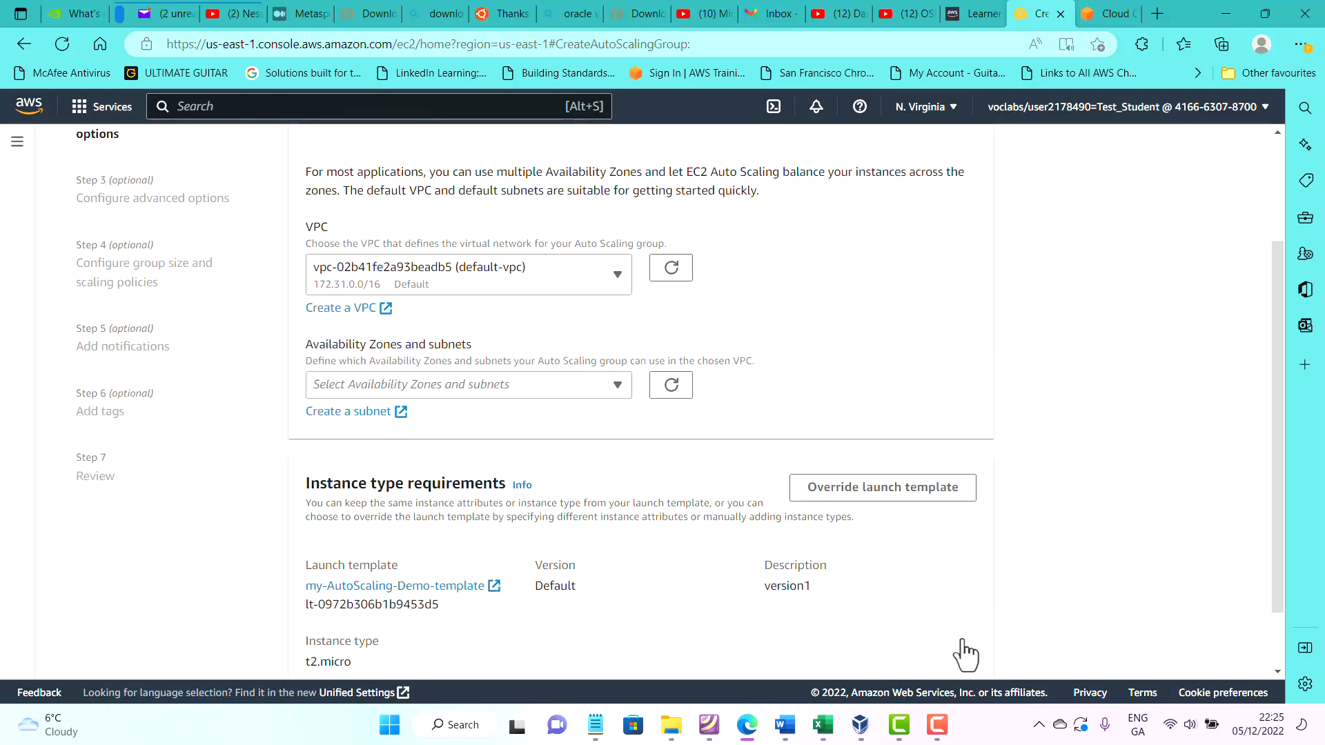
pyautogui.scroll(1, 530, 297)
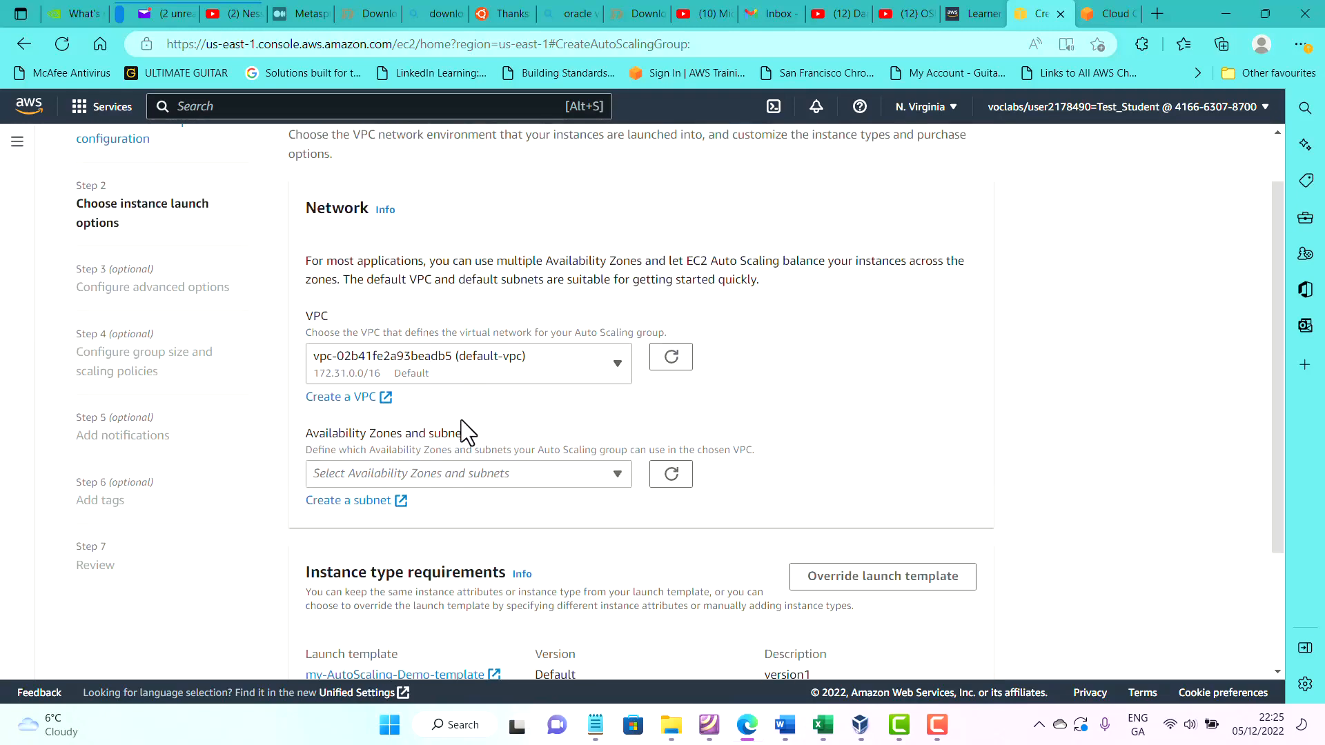
pyautogui.click(456, 475)
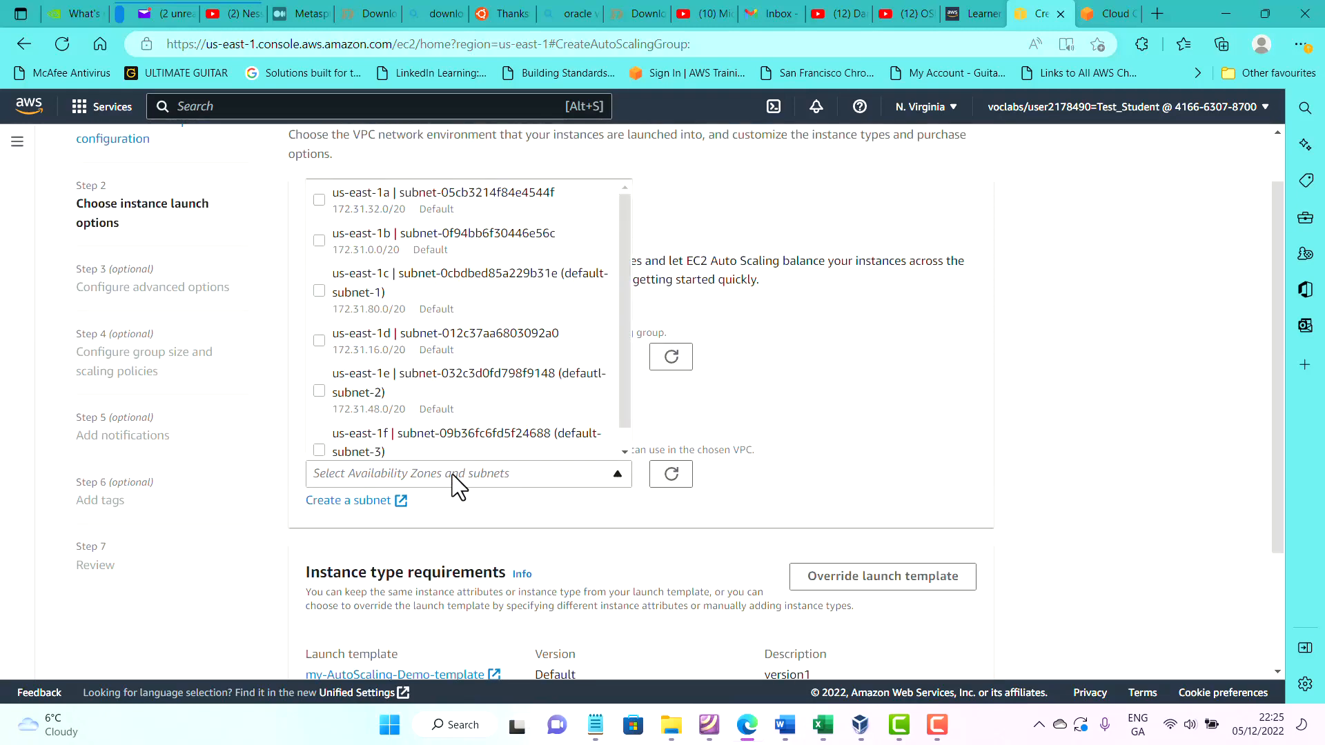
pyautogui.click(319, 201)
pyautogui.click(319, 241)
pyautogui.click(319, 292)
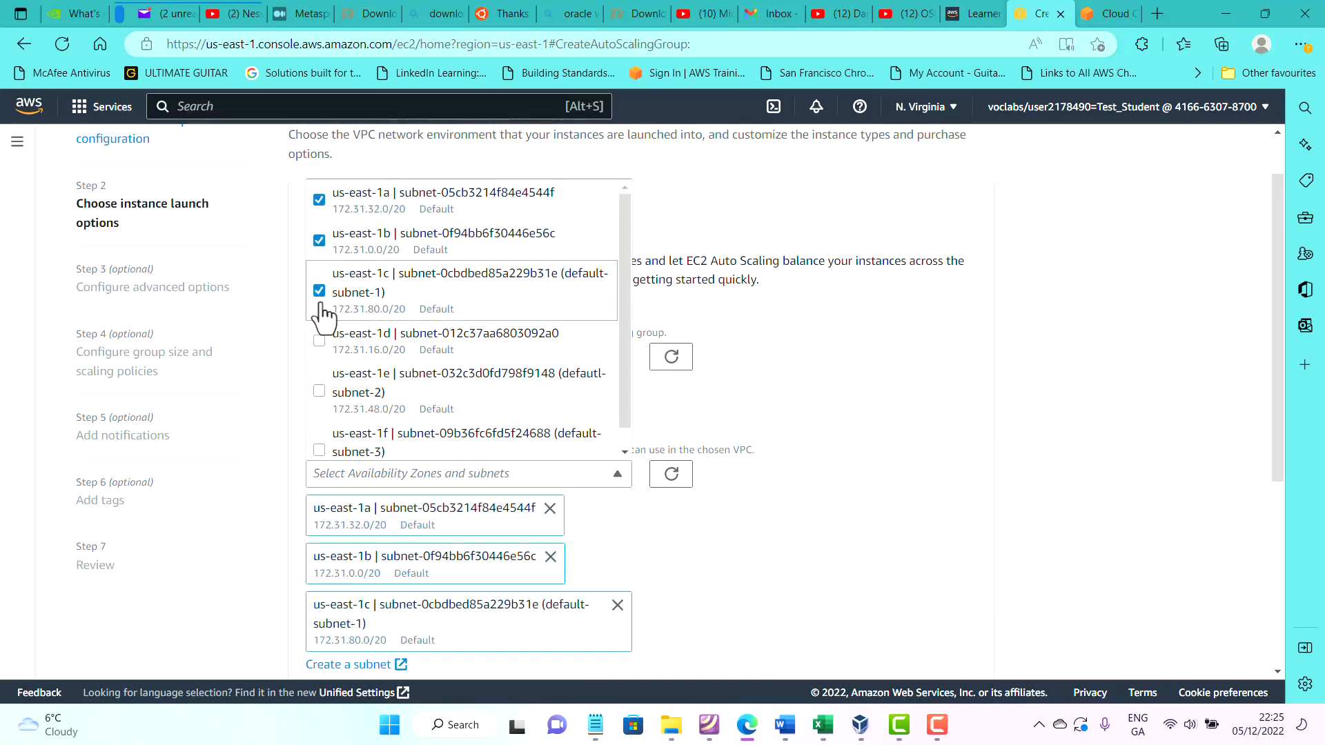
pyautogui.click(319, 341)
pyautogui.click(319, 391)
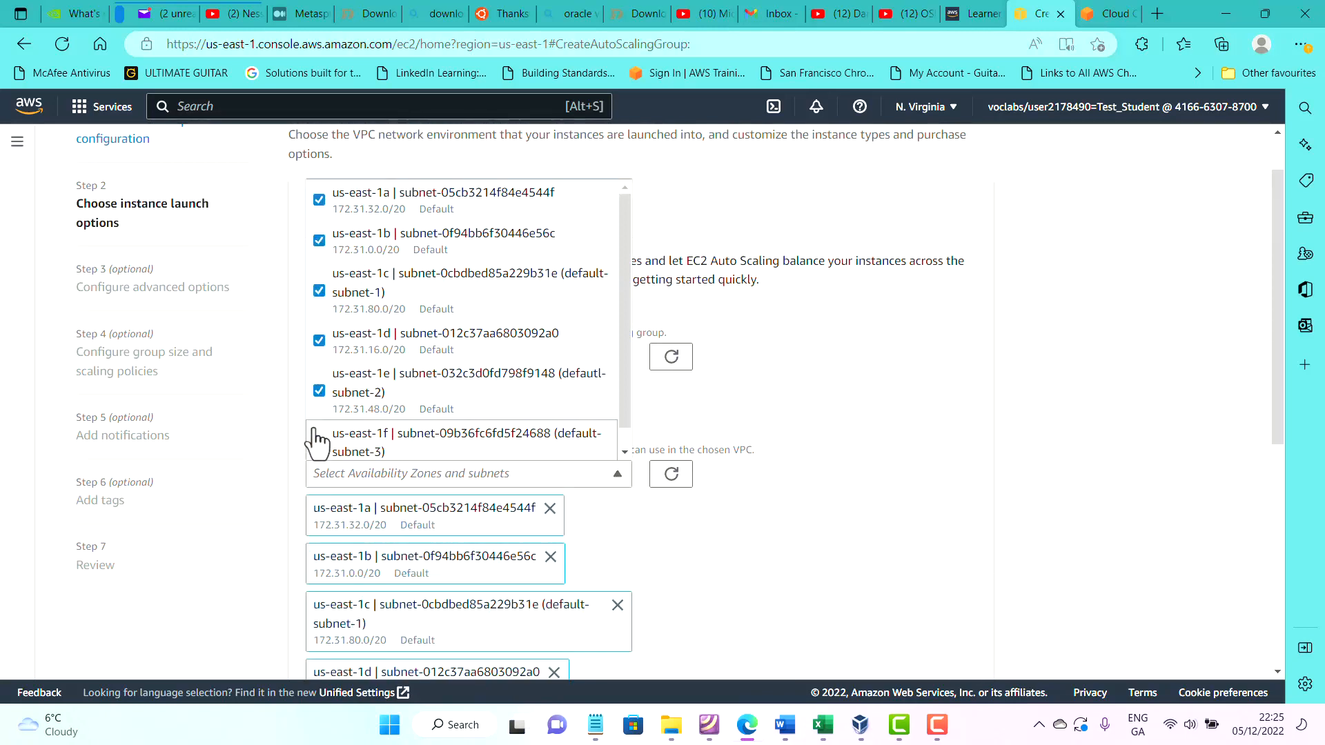
pyautogui.click(319, 450)
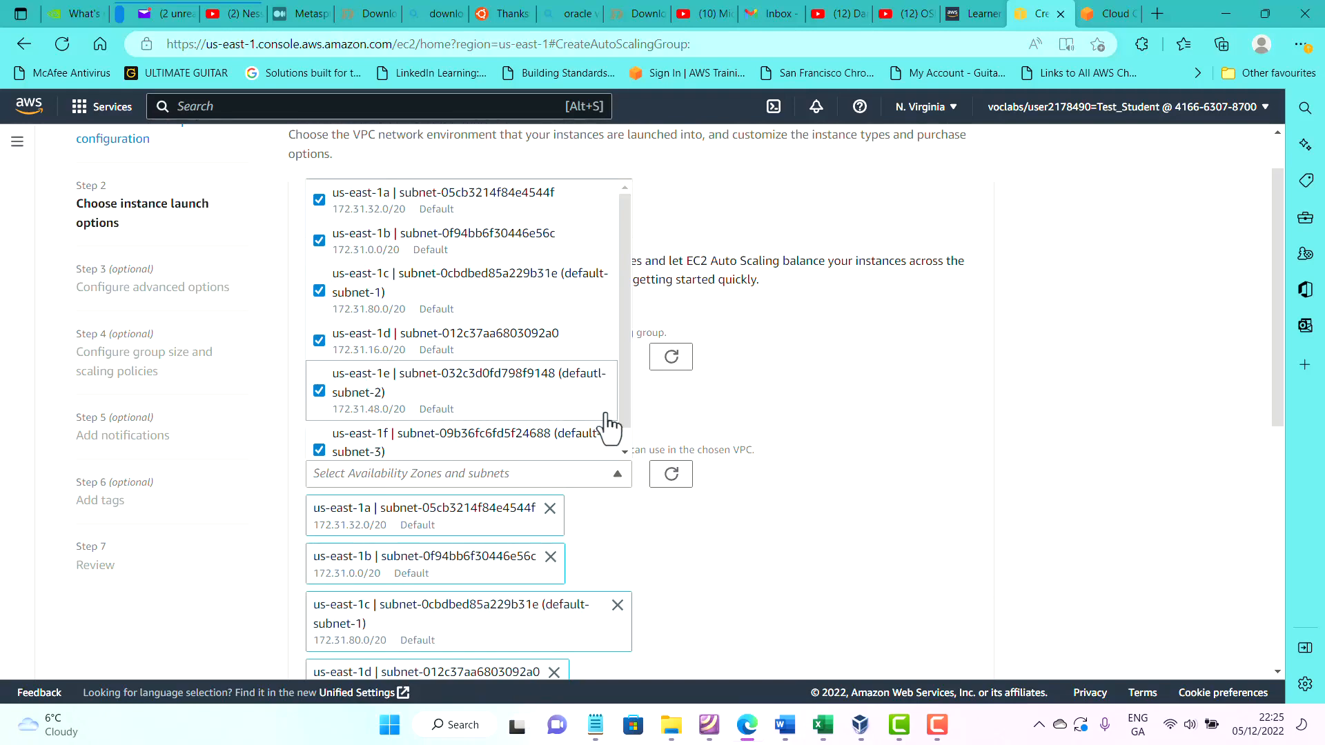
pyautogui.click(799, 438)
pyautogui.scroll(-1, 804, 437)
pyautogui.scroll(-5, 804, 437)
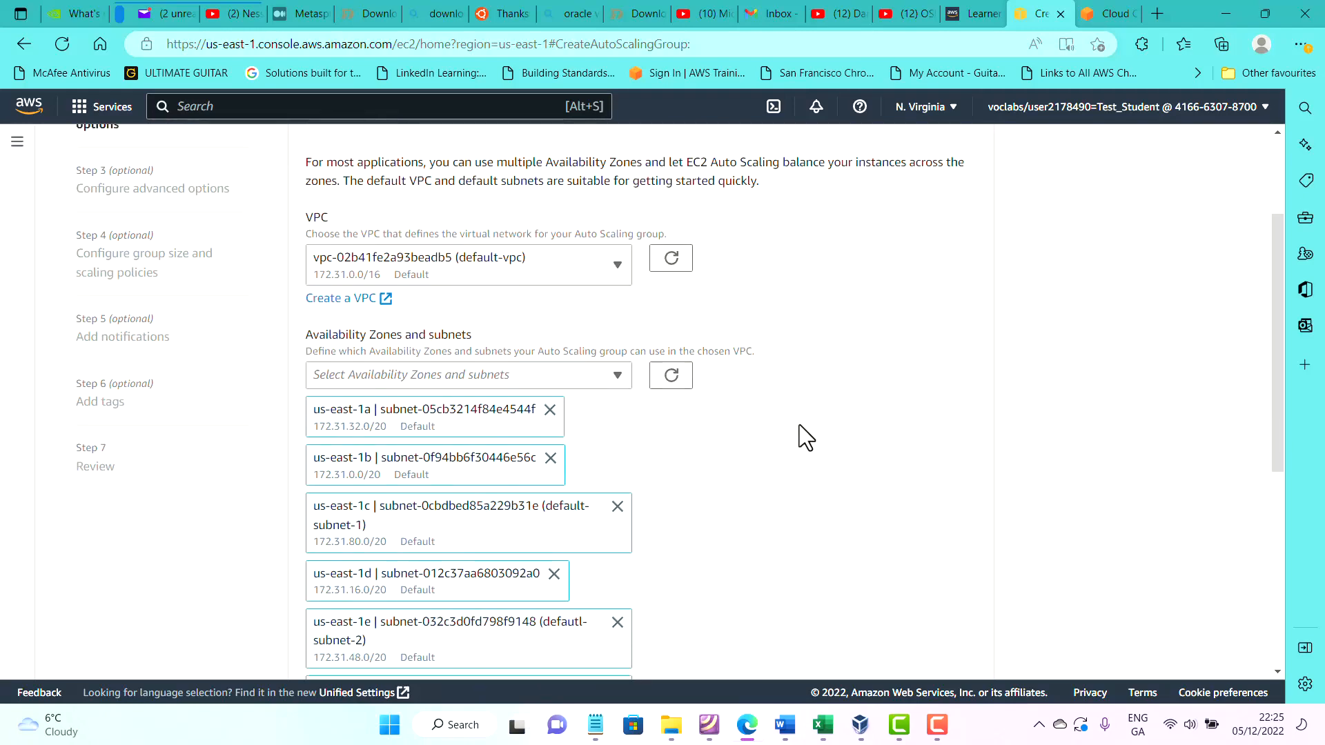
pyautogui.scroll(-1, 800, 425)
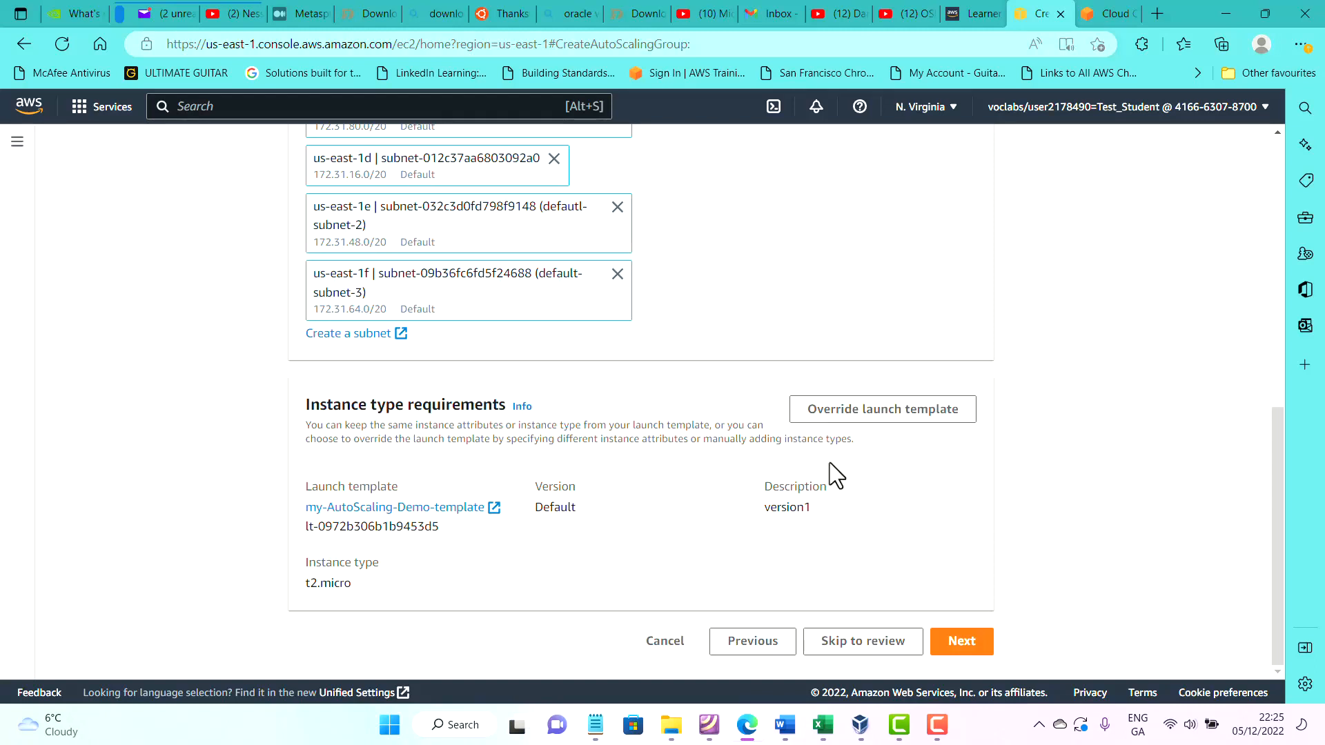
pyautogui.click(962, 645)
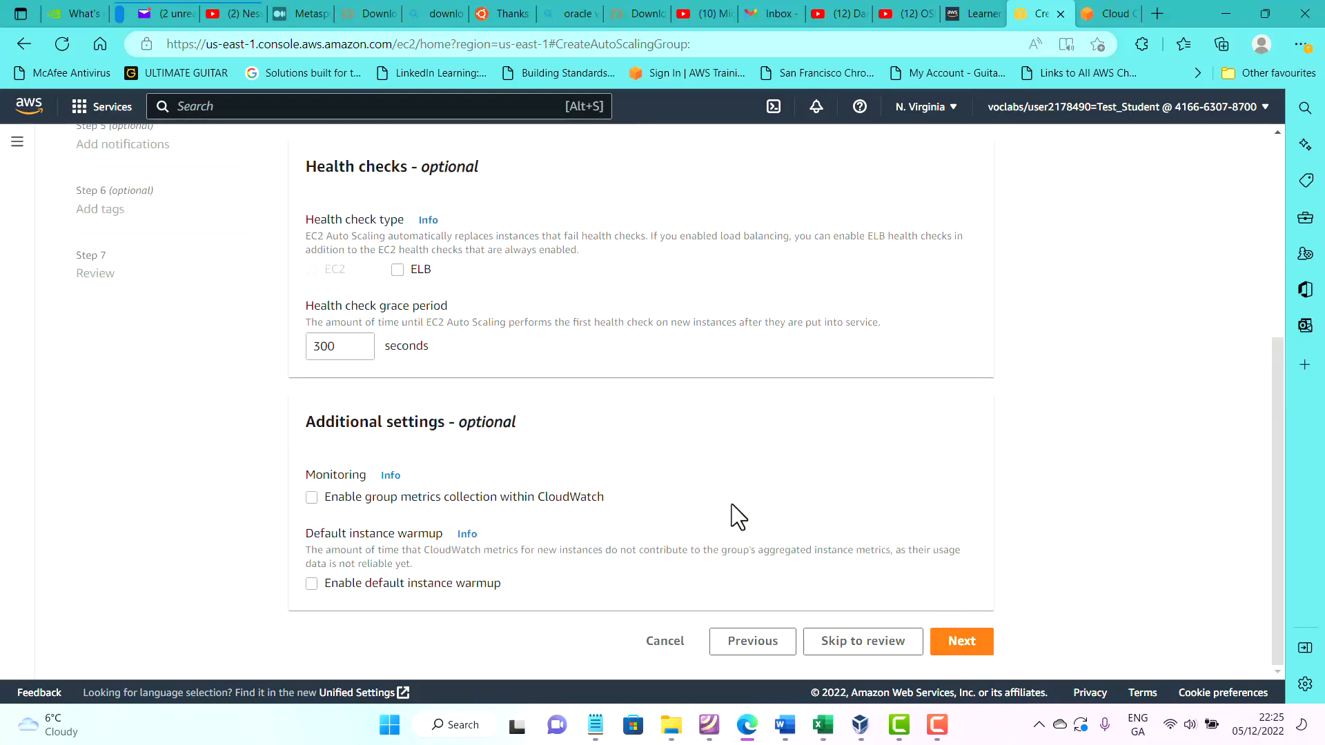
# Set the health check grace period to 30 seconds, enable group metrics collection within CloudWatch, and continue to the group size settings.
pyautogui.click(398, 269)
pyautogui.moveTo(330, 347); pyautogui.dragTo(302, 355)
pyautogui.write('3')
pyautogui.click(319, 497)
pyautogui.click(966, 641)
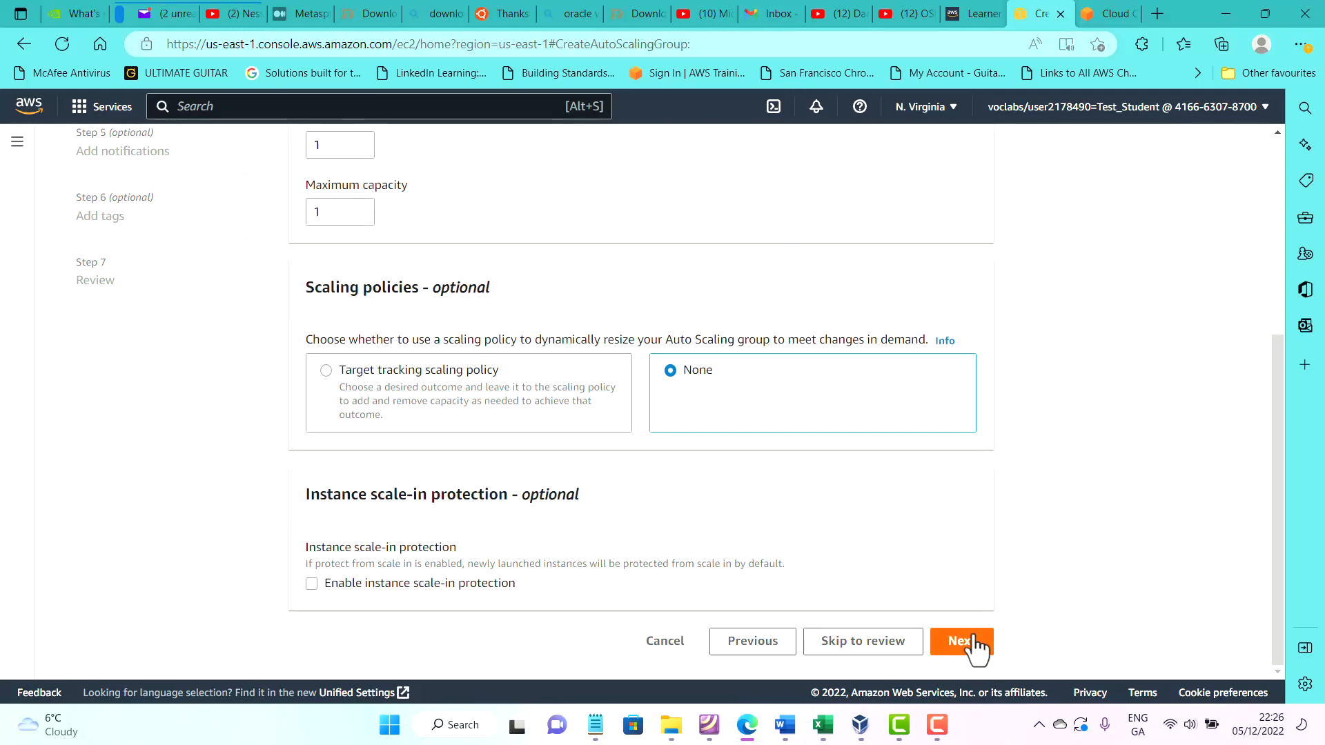
# Set the group's desired capacity to 2 and maximum capacity to 5, keeping the minimum capacity at 1.
pyautogui.scroll(3, 642, 331)
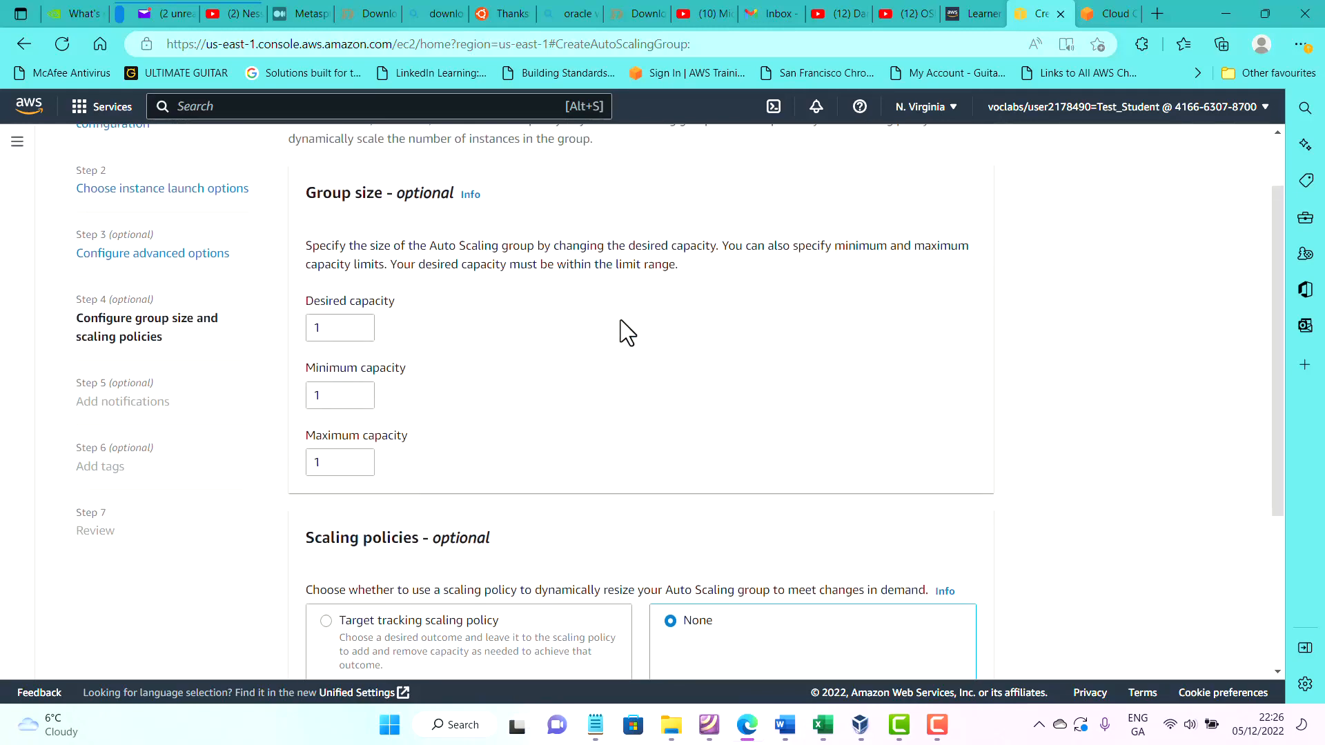
pyautogui.doubleClick(317, 327)
pyautogui.write('9')
pyautogui.click(359, 332)
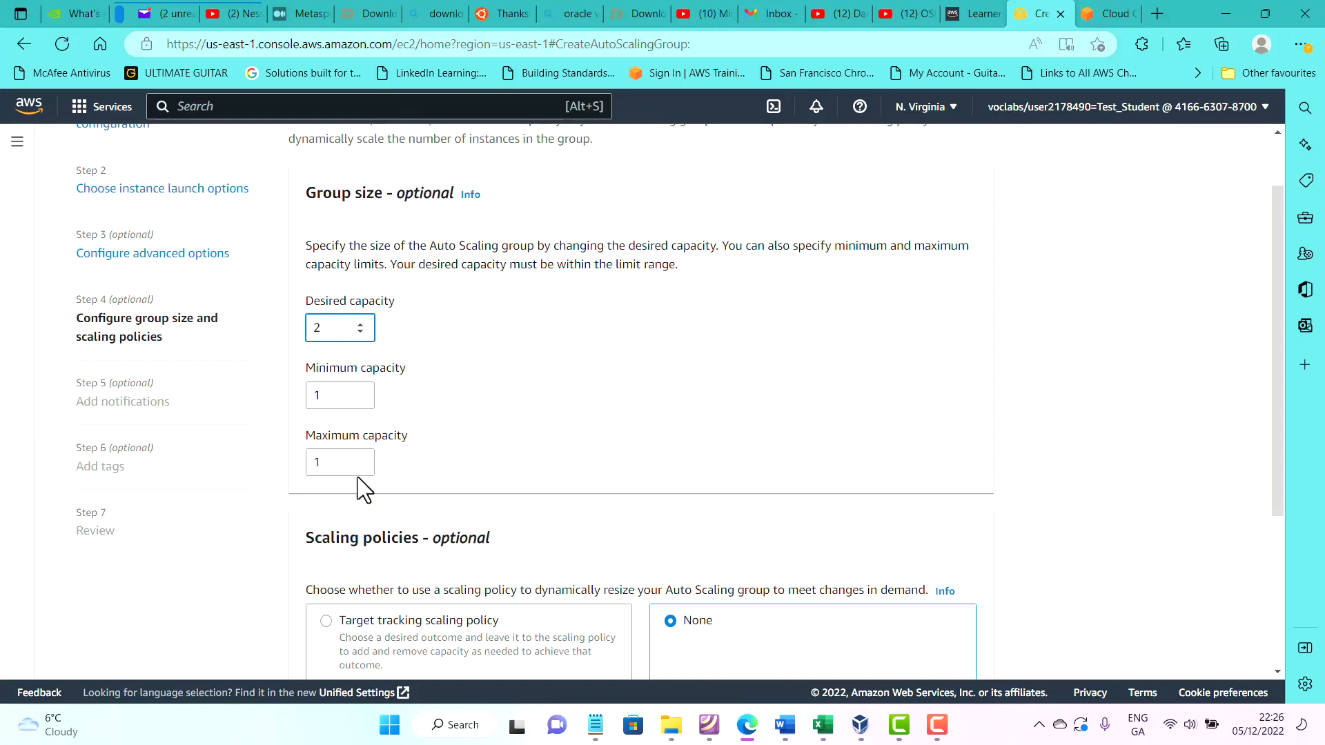
pyautogui.click(360, 459)
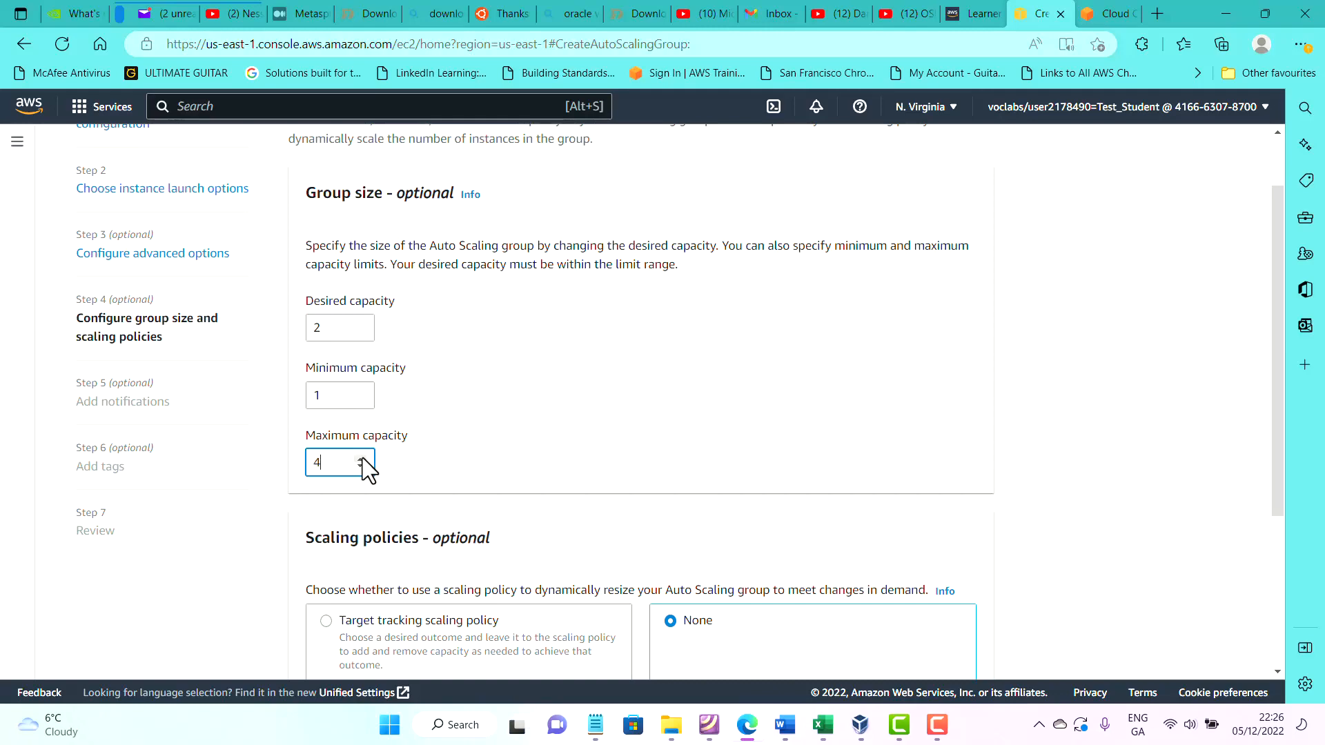
pyautogui.click(267, 531)
pyautogui.scroll(-2, 274, 530)
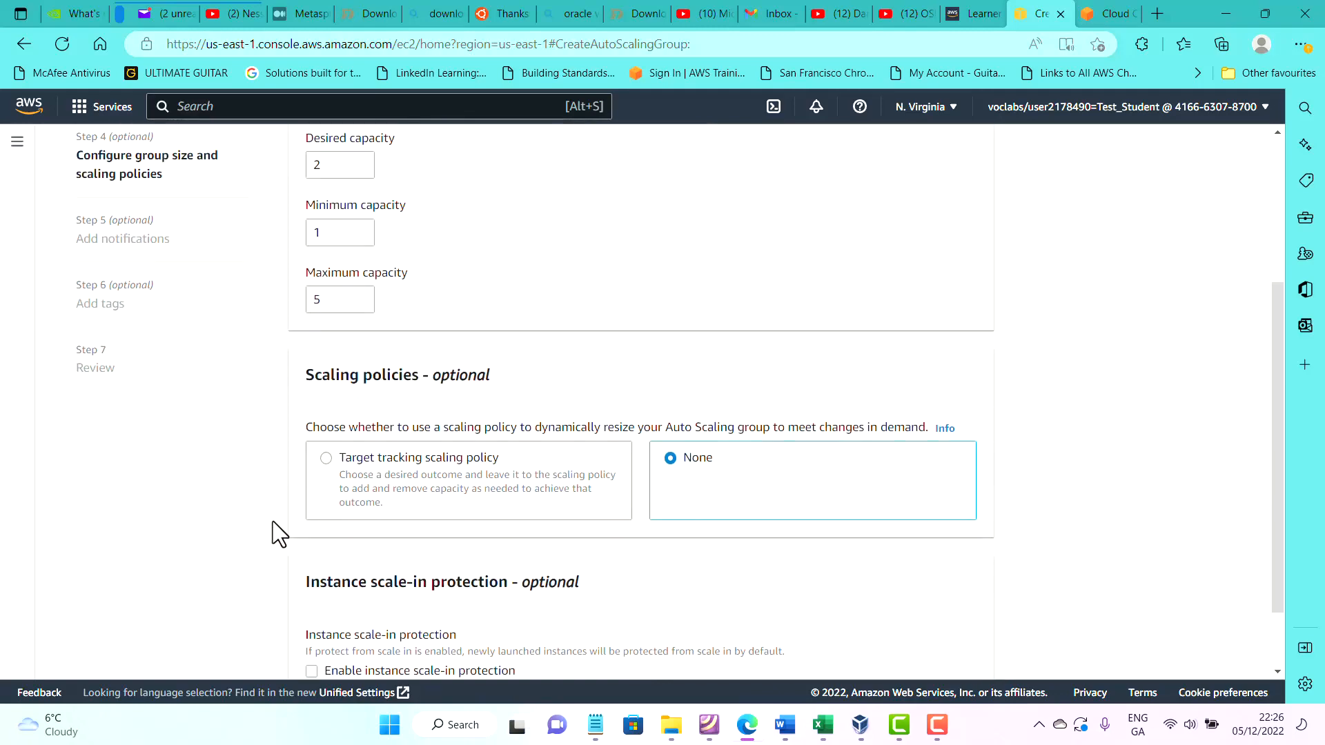
# Add a target tracking scaling policy on average CPU utilization with a target value of 30 and a 30-second instance warm-up.
pyautogui.click(335, 469)
pyautogui.scroll(-2, 338, 479)
pyautogui.click(377, 414)
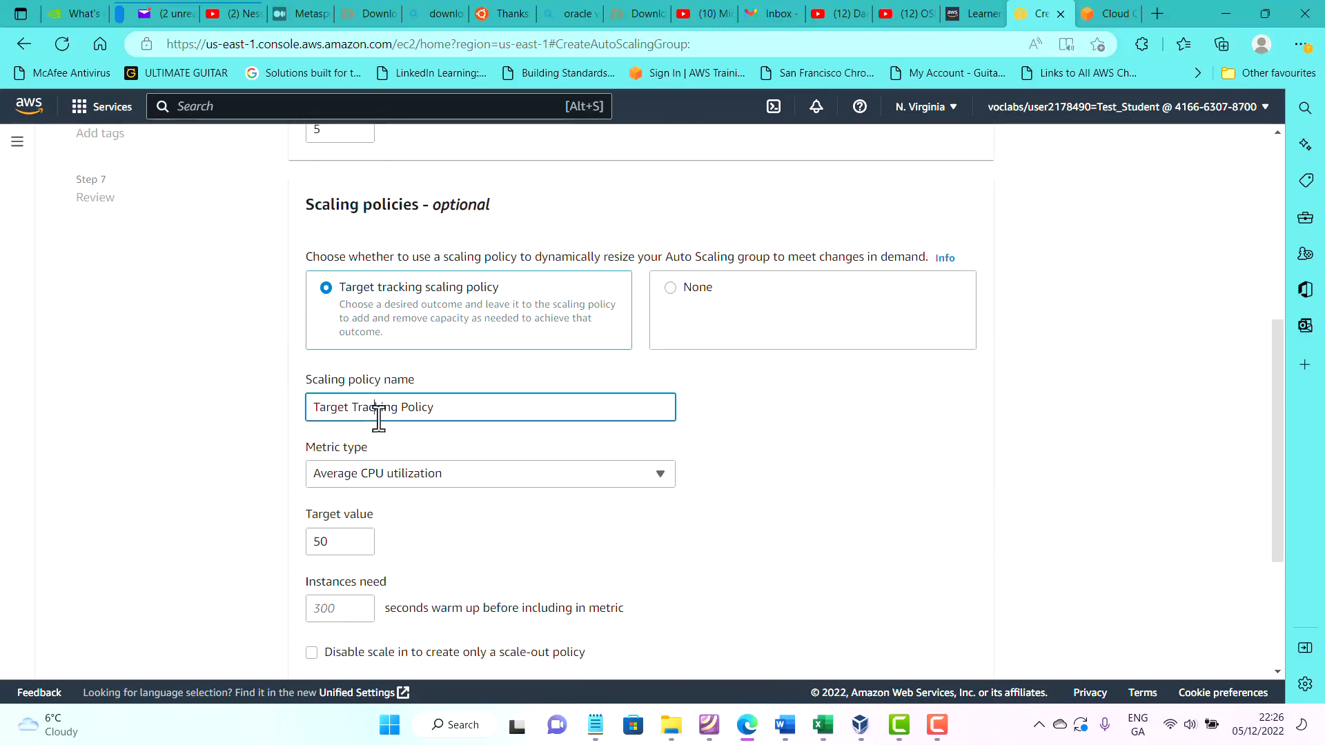
pyautogui.scroll(-1, 403, 467)
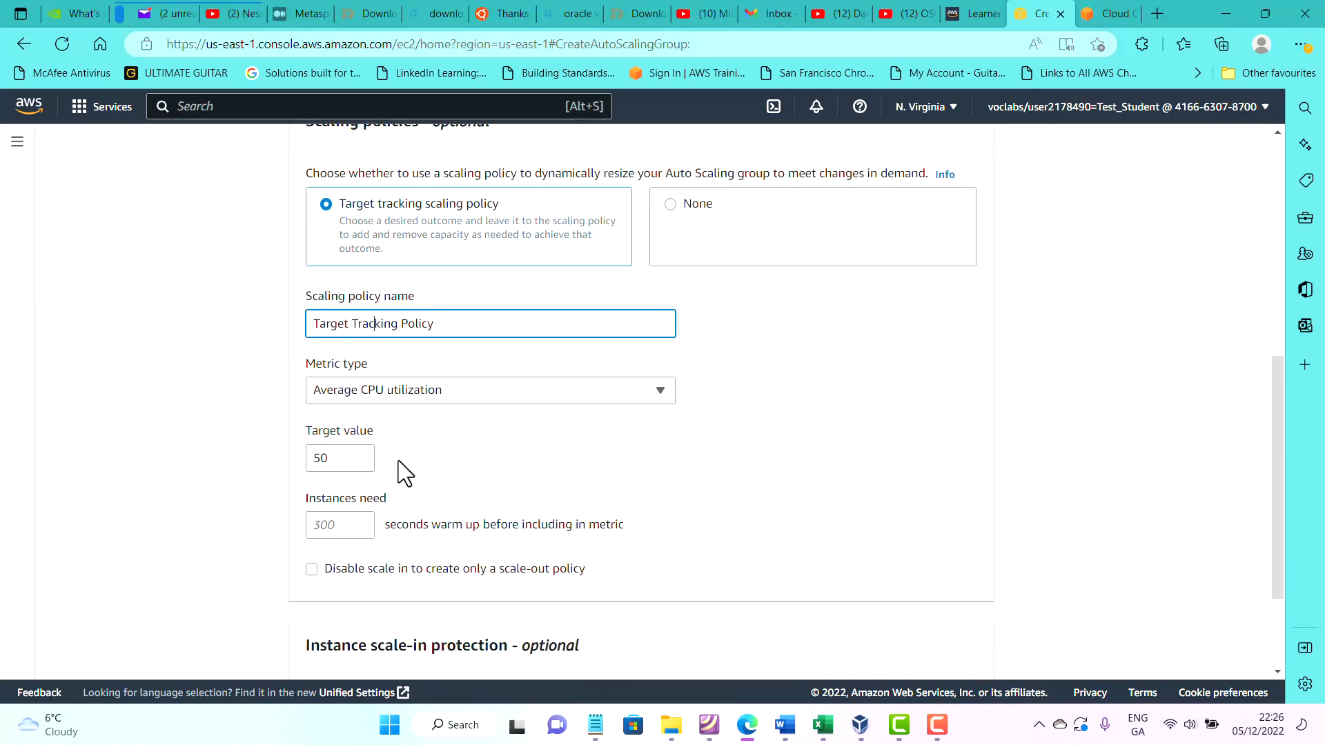
pyautogui.click(390, 405)
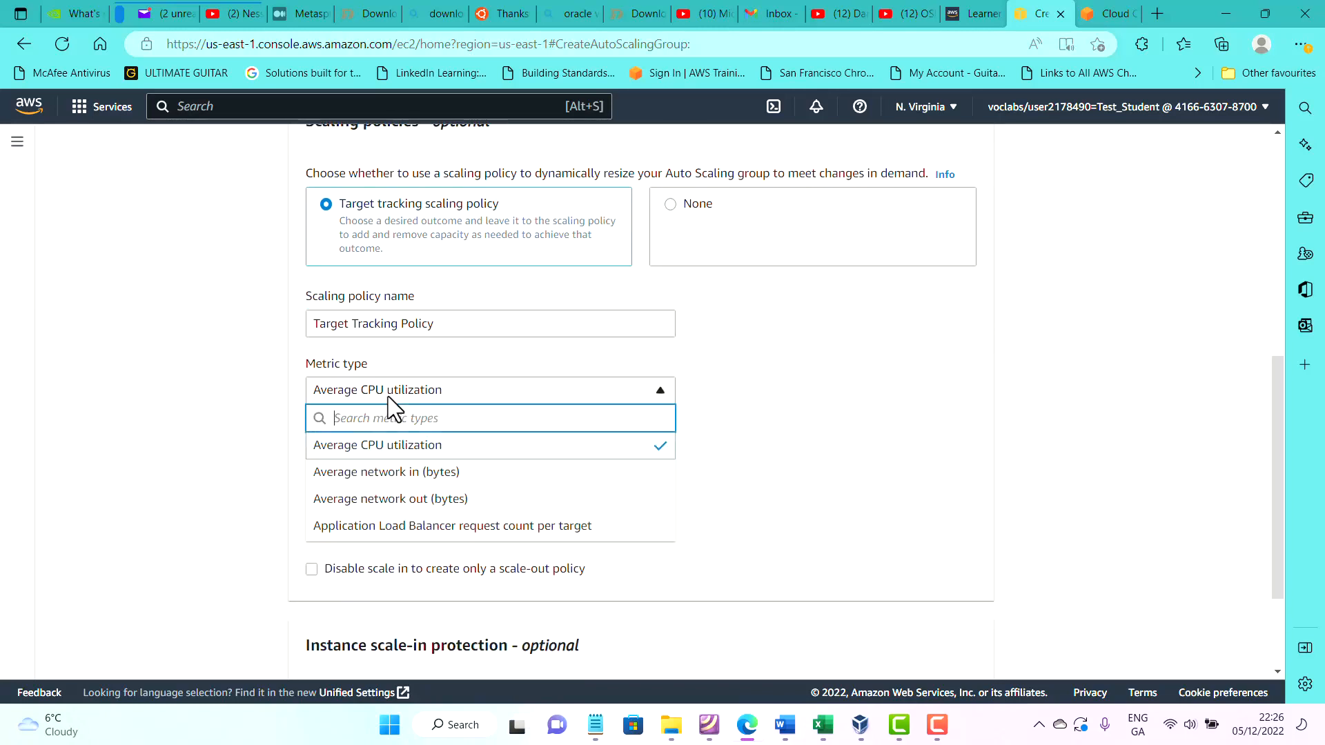
pyautogui.click(393, 408)
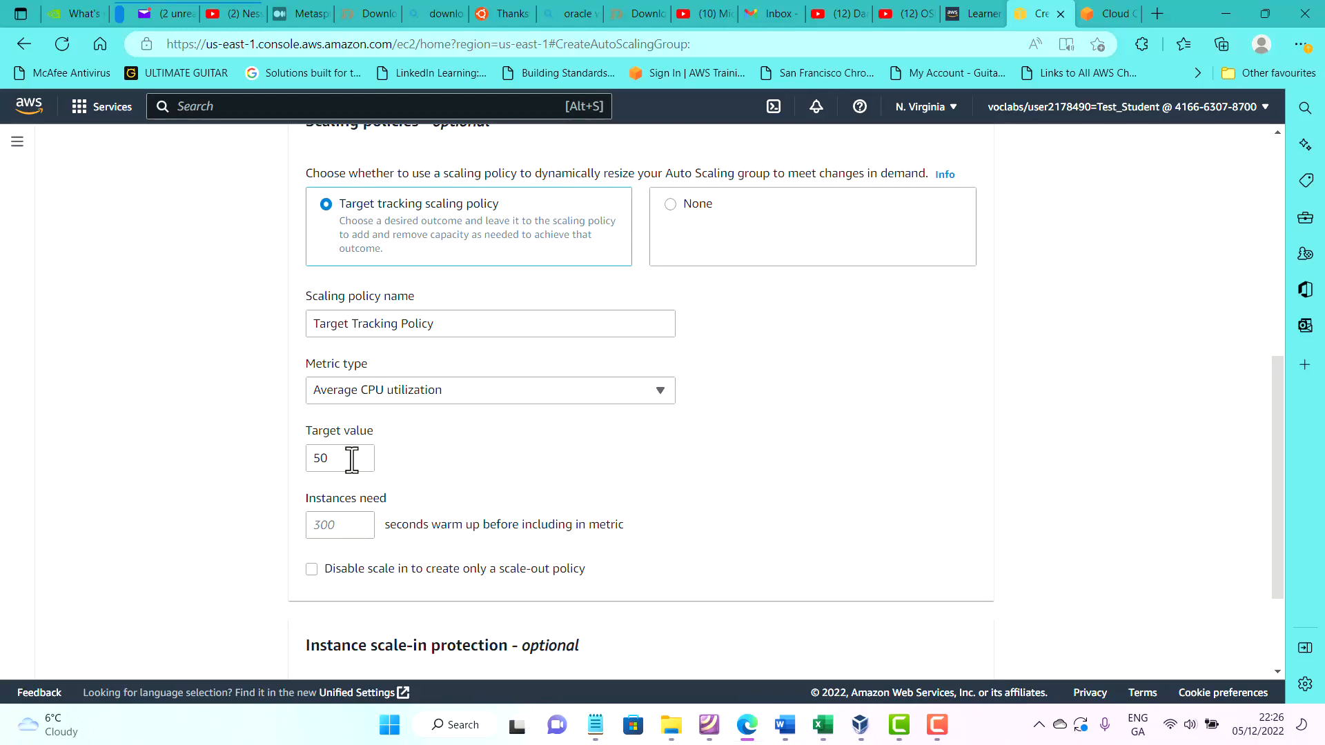
pyautogui.moveTo(352, 459); pyautogui.dragTo(315, 460)
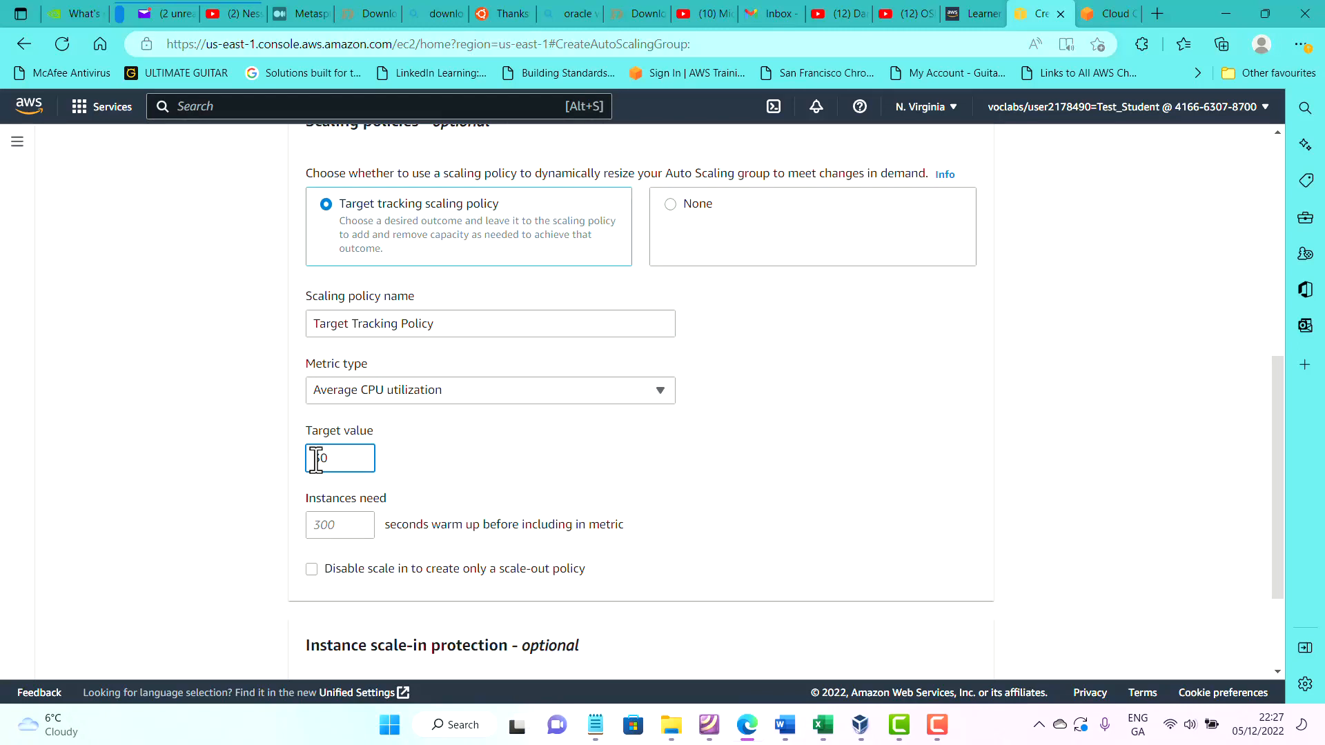
pyautogui.write('30')
pyautogui.click(355, 528)
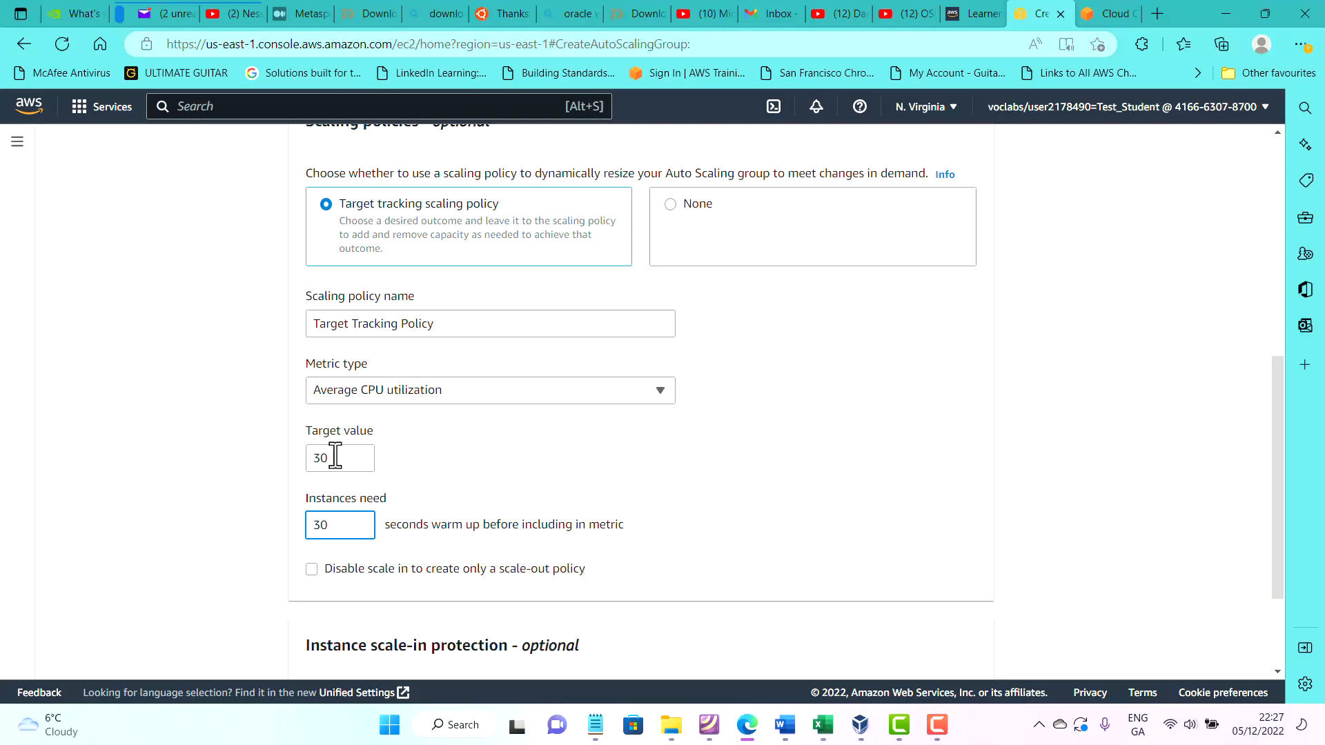
pyautogui.click(549, 448)
pyautogui.scroll(-1, 550, 449)
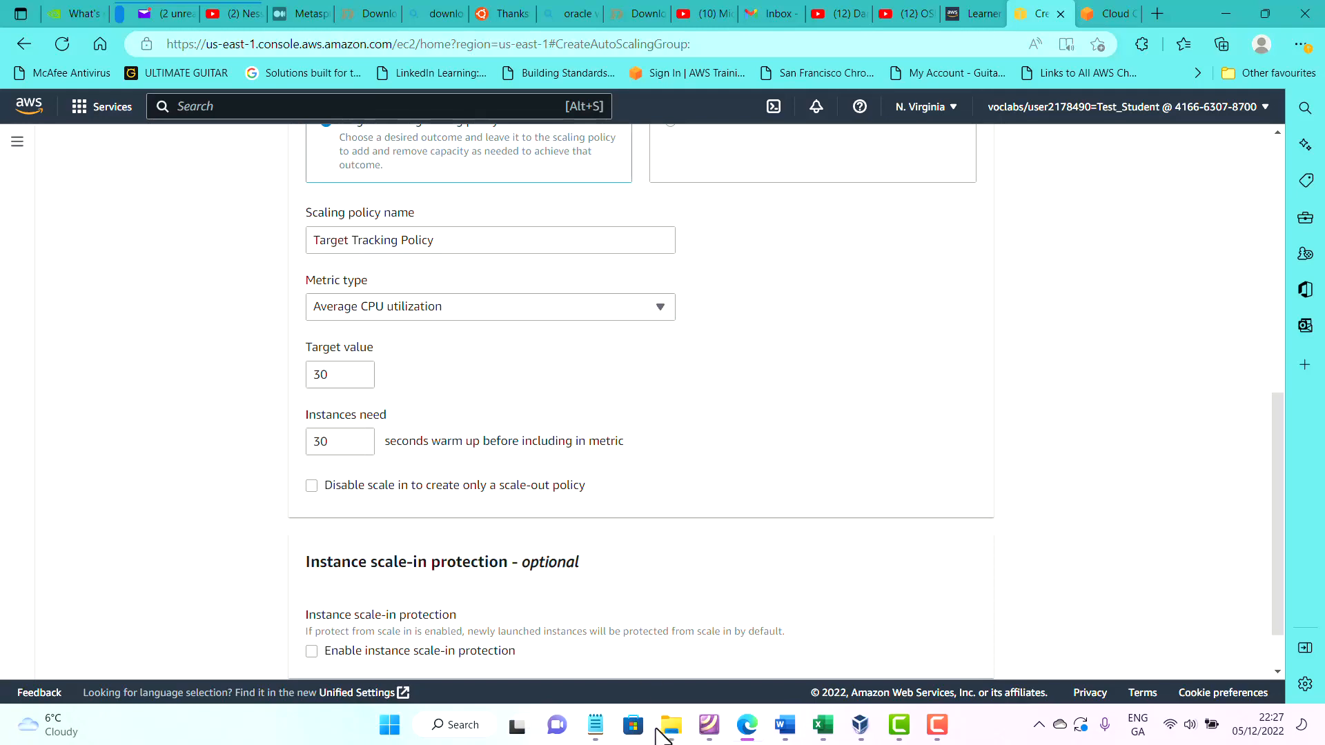
# Switch to Notepad to check the CPU stress commands in the stress parameters file, and return to the group setup.
pyautogui.click(595, 726)
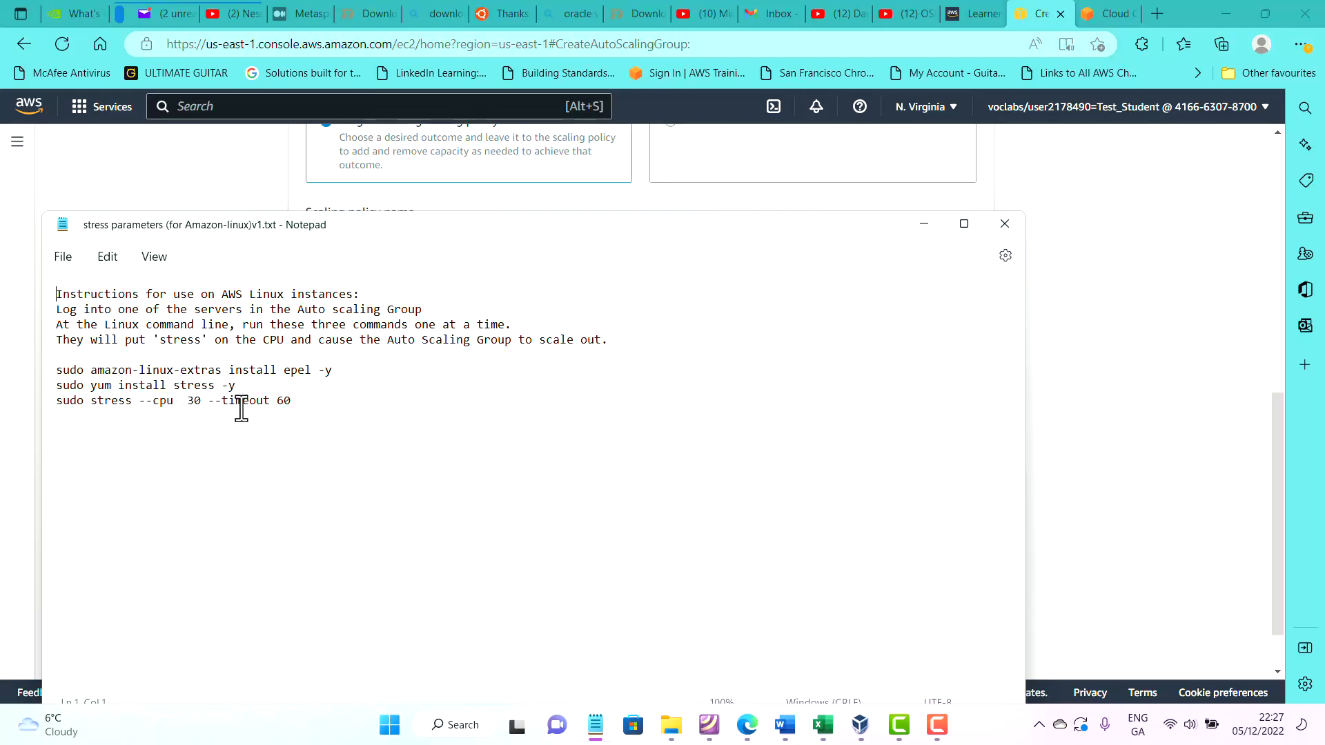
pyautogui.click(923, 226)
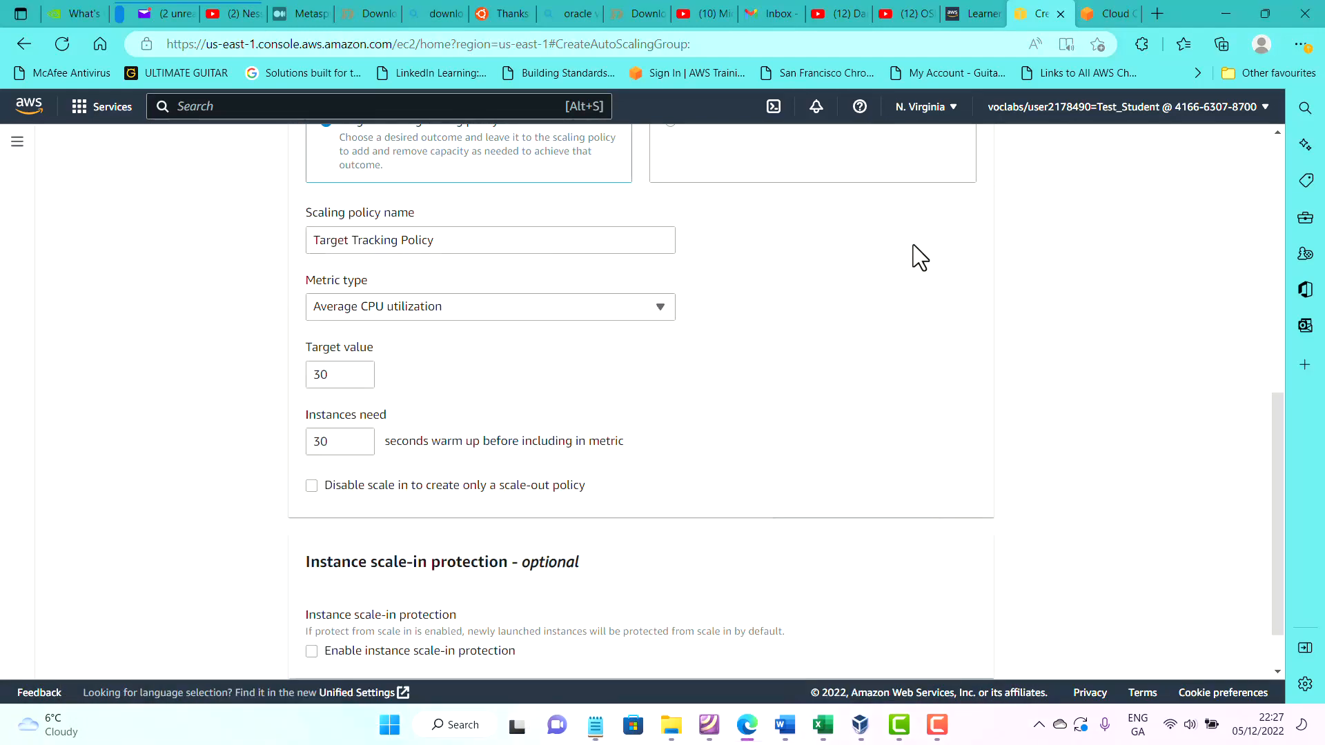
# Continue without scale-in protection or notifications, and tag the group with key name and value ASG-demo-instance for new instances.
pyautogui.scroll(-1, 852, 347)
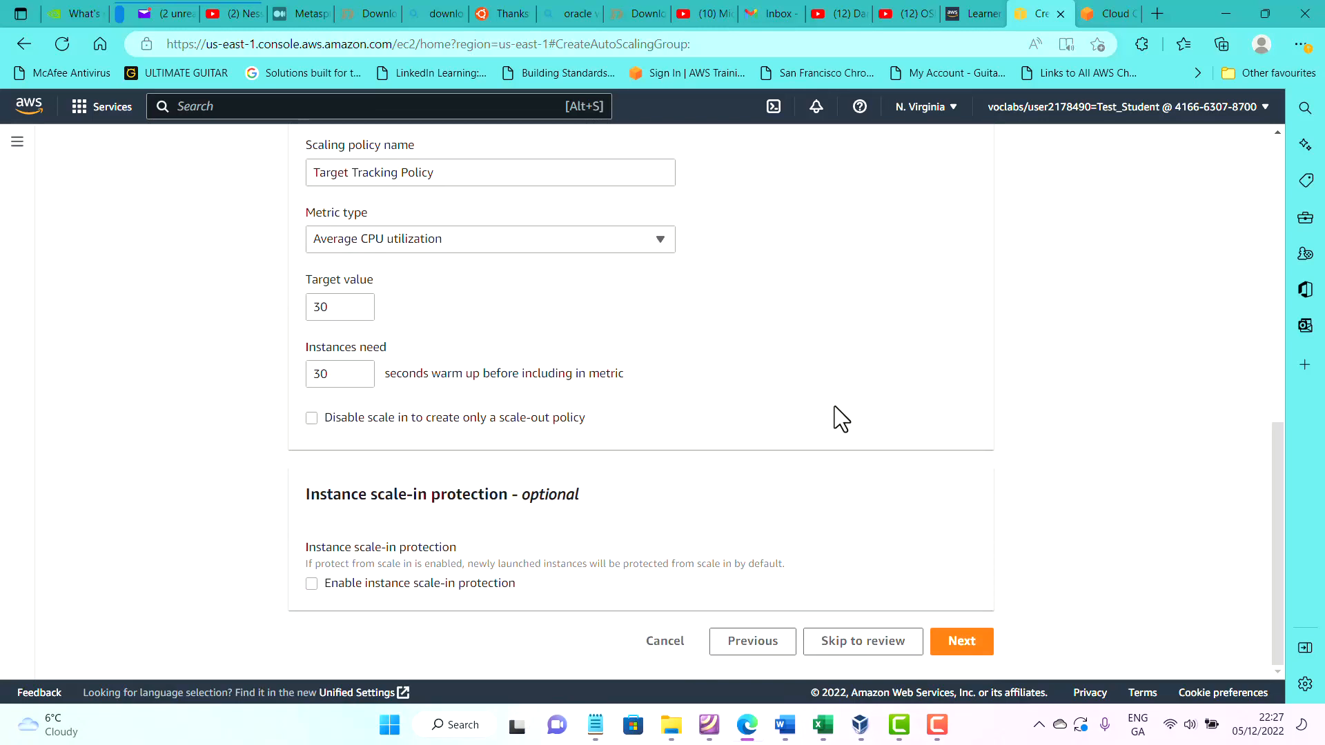
pyautogui.click(961, 641)
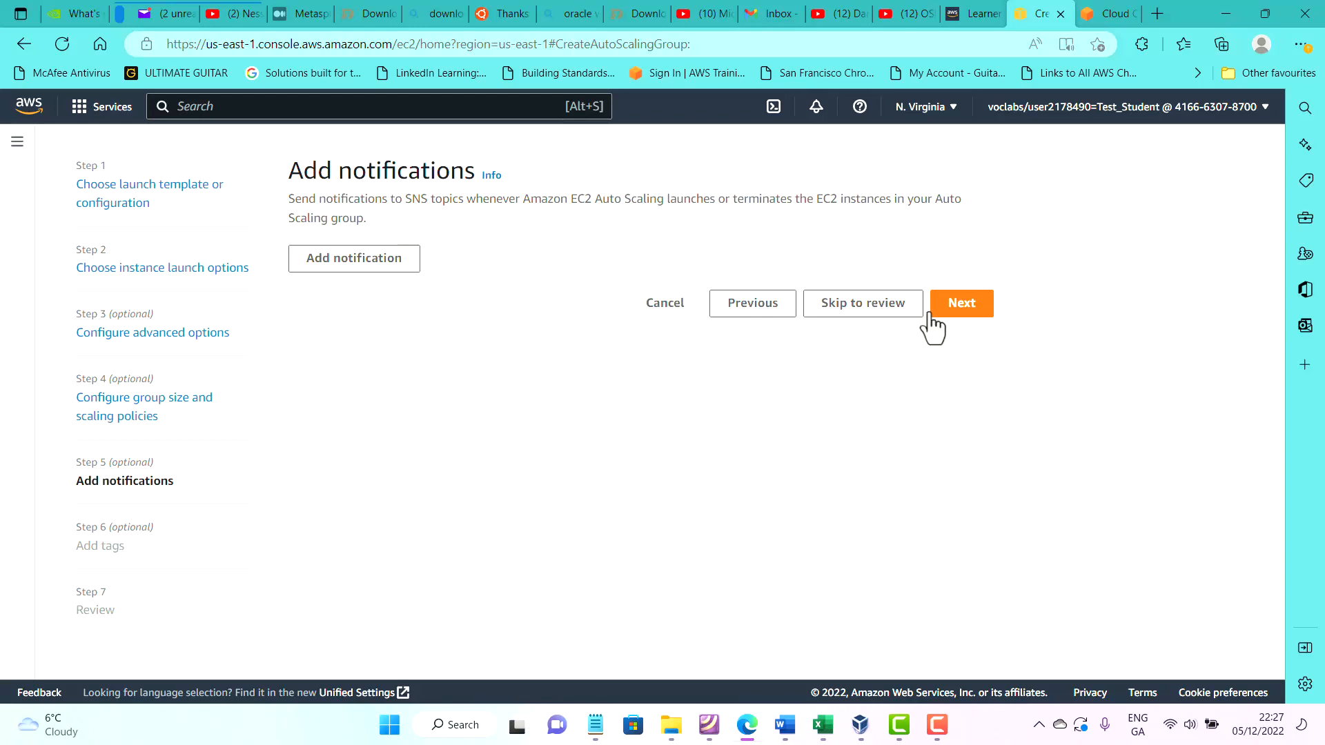
pyautogui.click(958, 307)
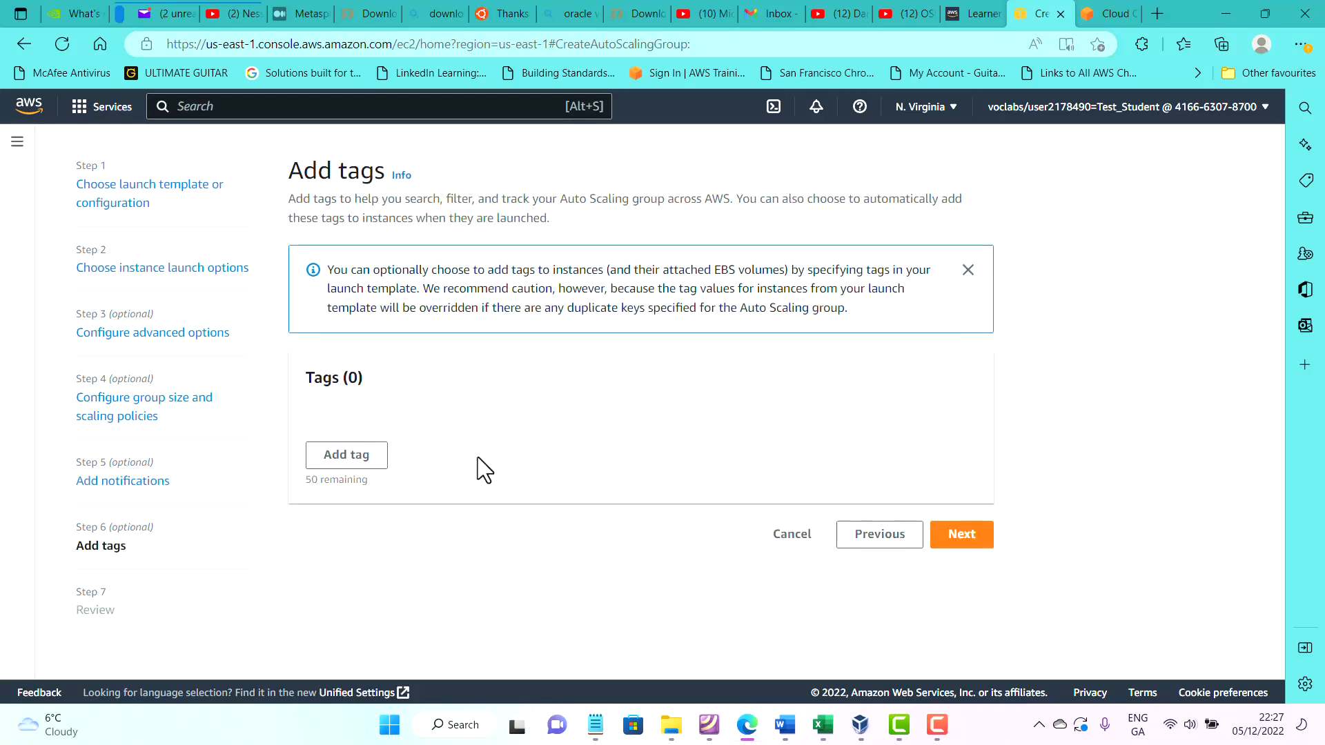
pyautogui.click(345, 455)
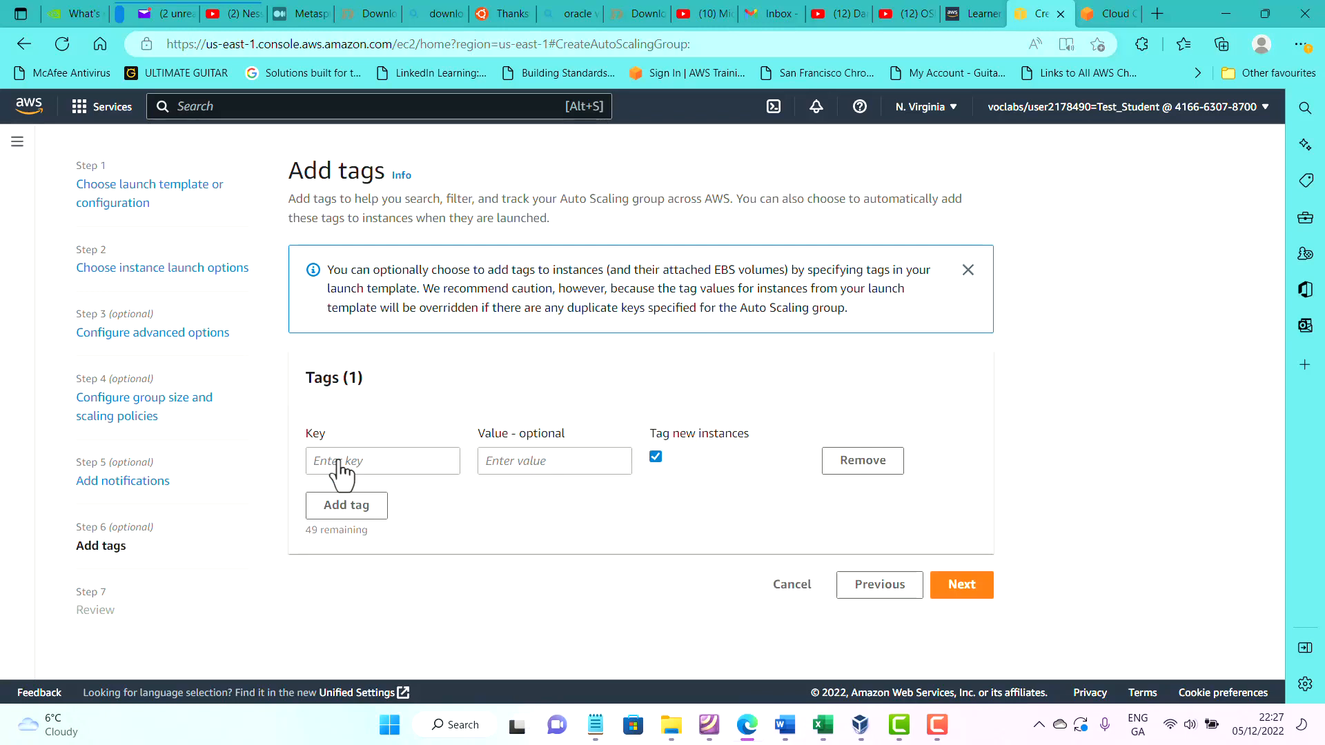
pyautogui.click(364, 457)
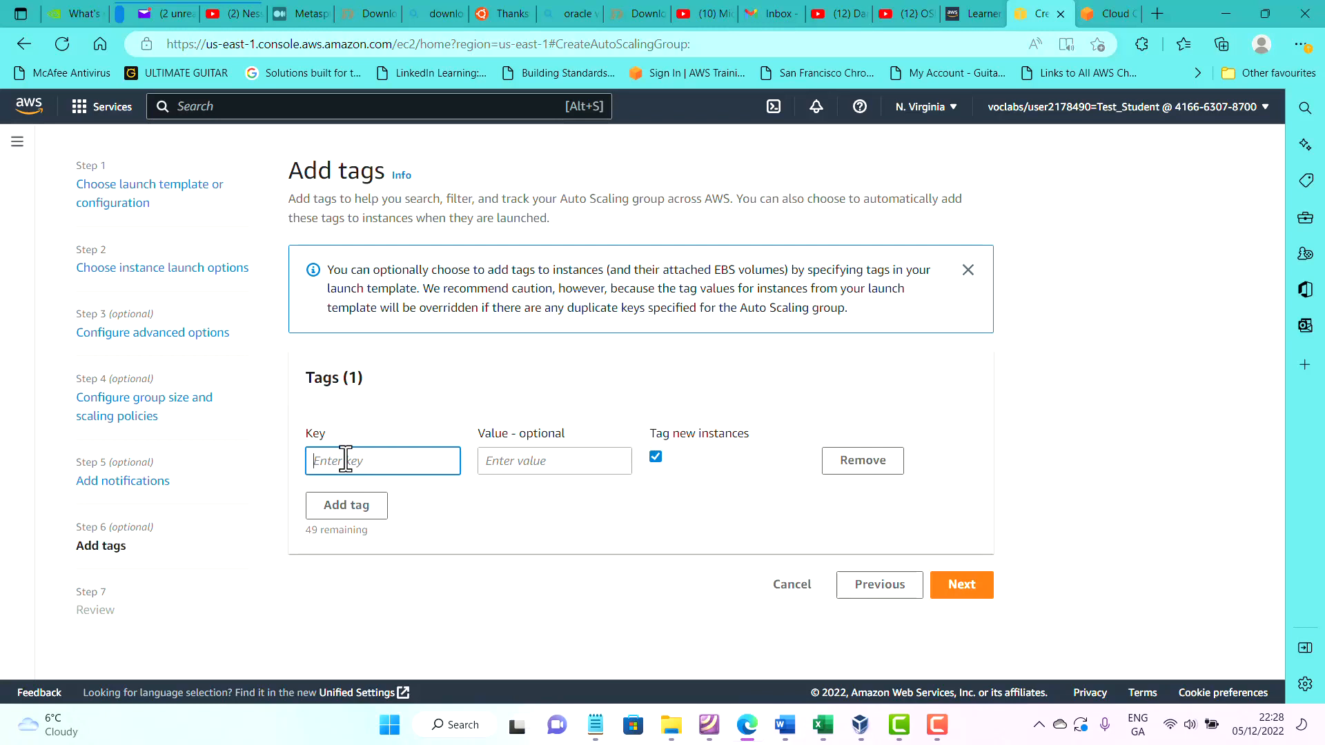
pyautogui.write('name')
pyautogui.press('Tab')
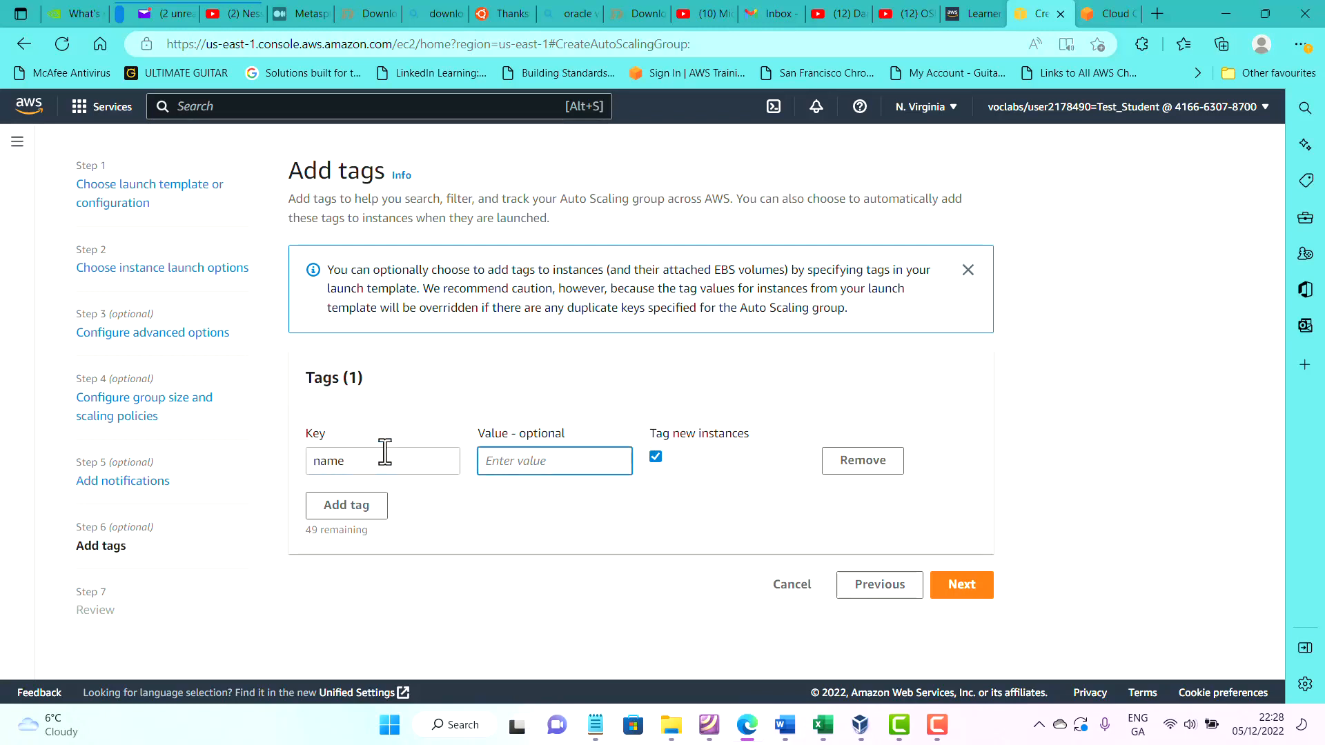
pyautogui.write('ASG-demo-instance')
pyautogui.click(962, 599)
# Review the settings of my-demo-ASG from launch template to tags and create the Auto Scaling group.
pyautogui.scroll(-1, 964, 600)
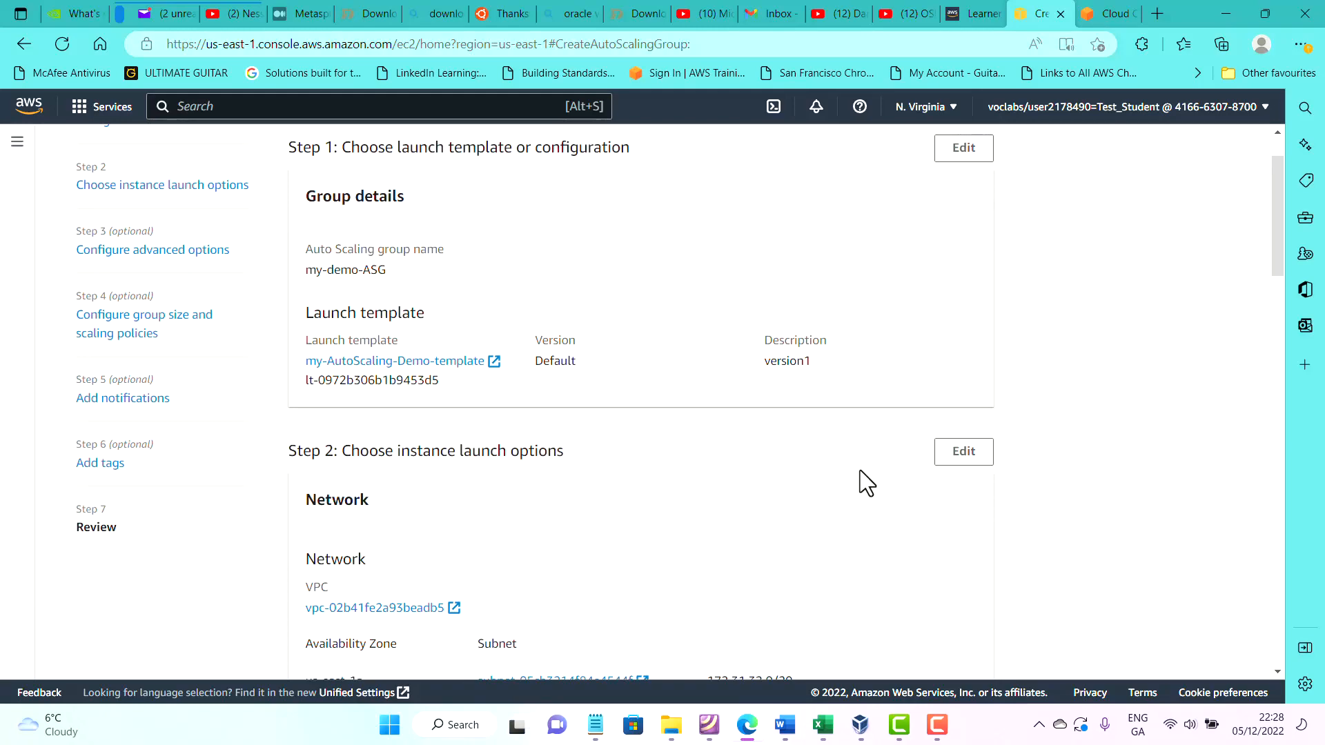
pyautogui.scroll(-1, 773, 408)
pyautogui.scroll(2, 773, 409)
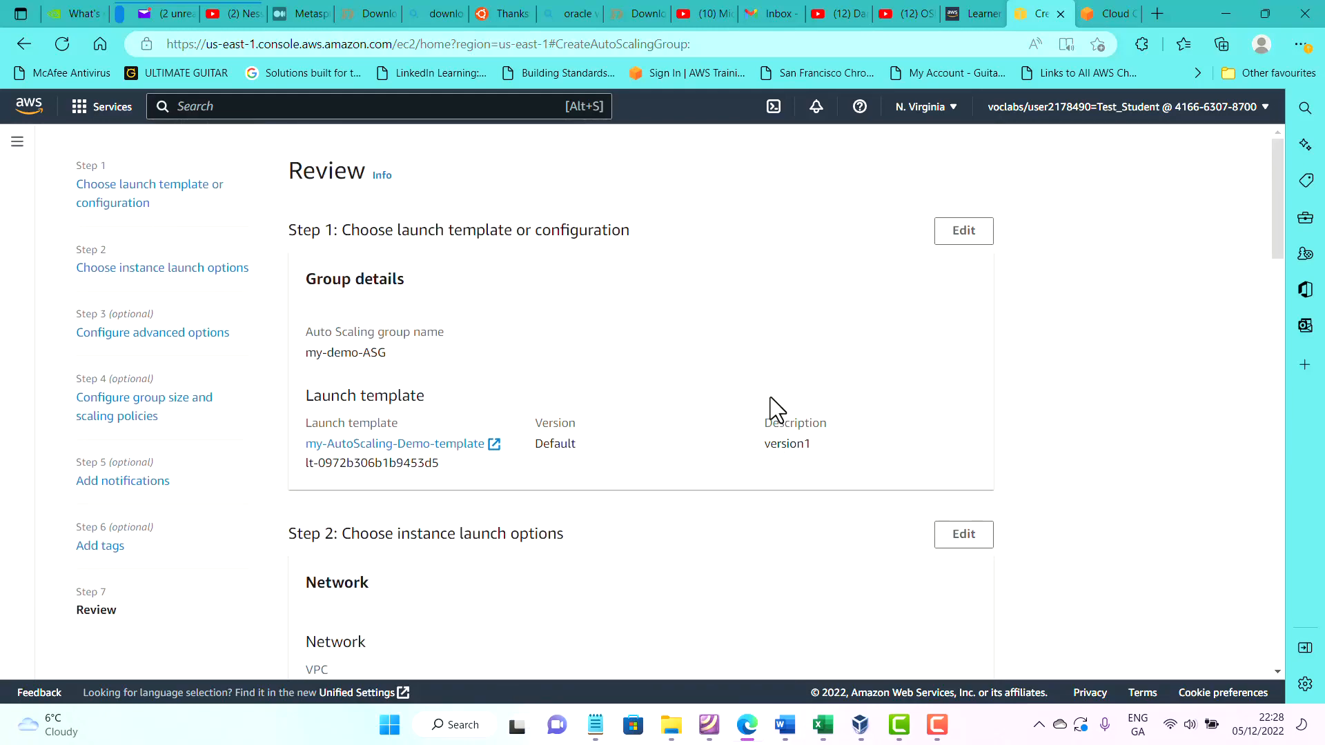
pyautogui.scroll(-6, 773, 409)
pyautogui.scroll(-5, 773, 407)
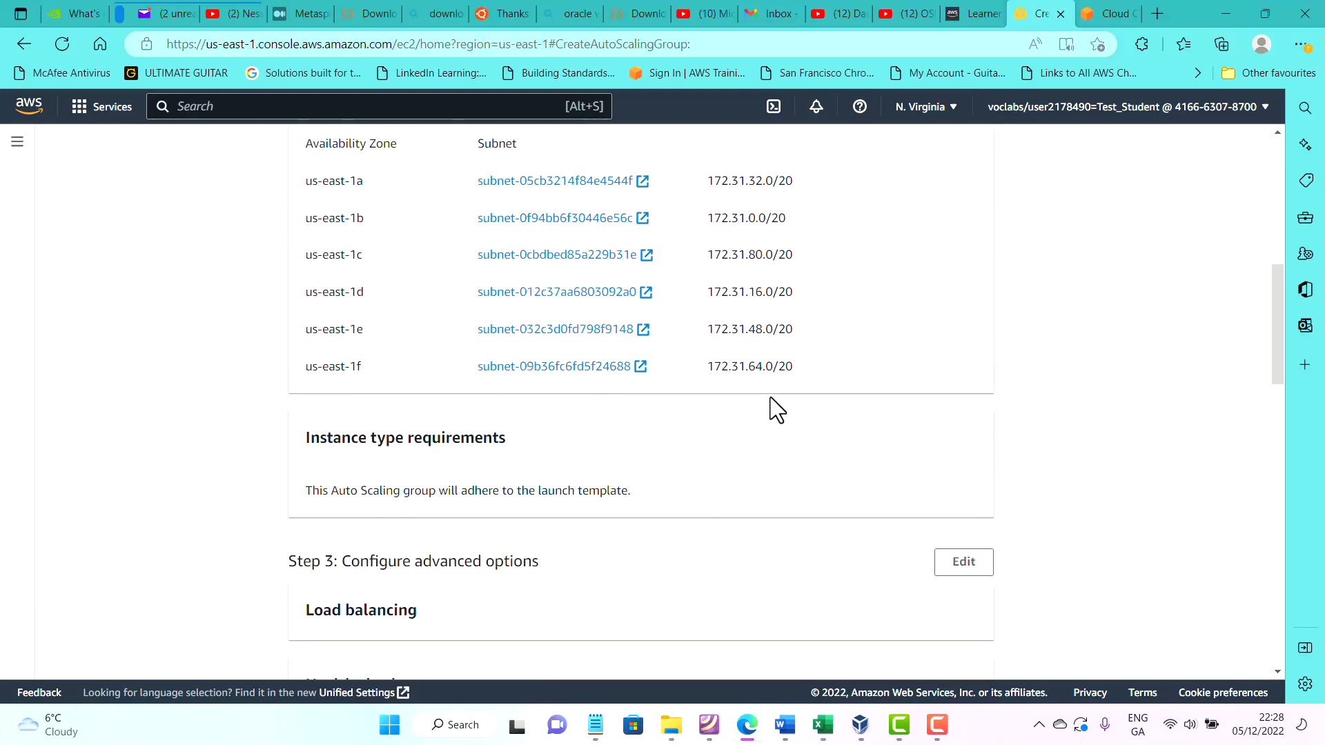
pyautogui.scroll(-6, 777, 409)
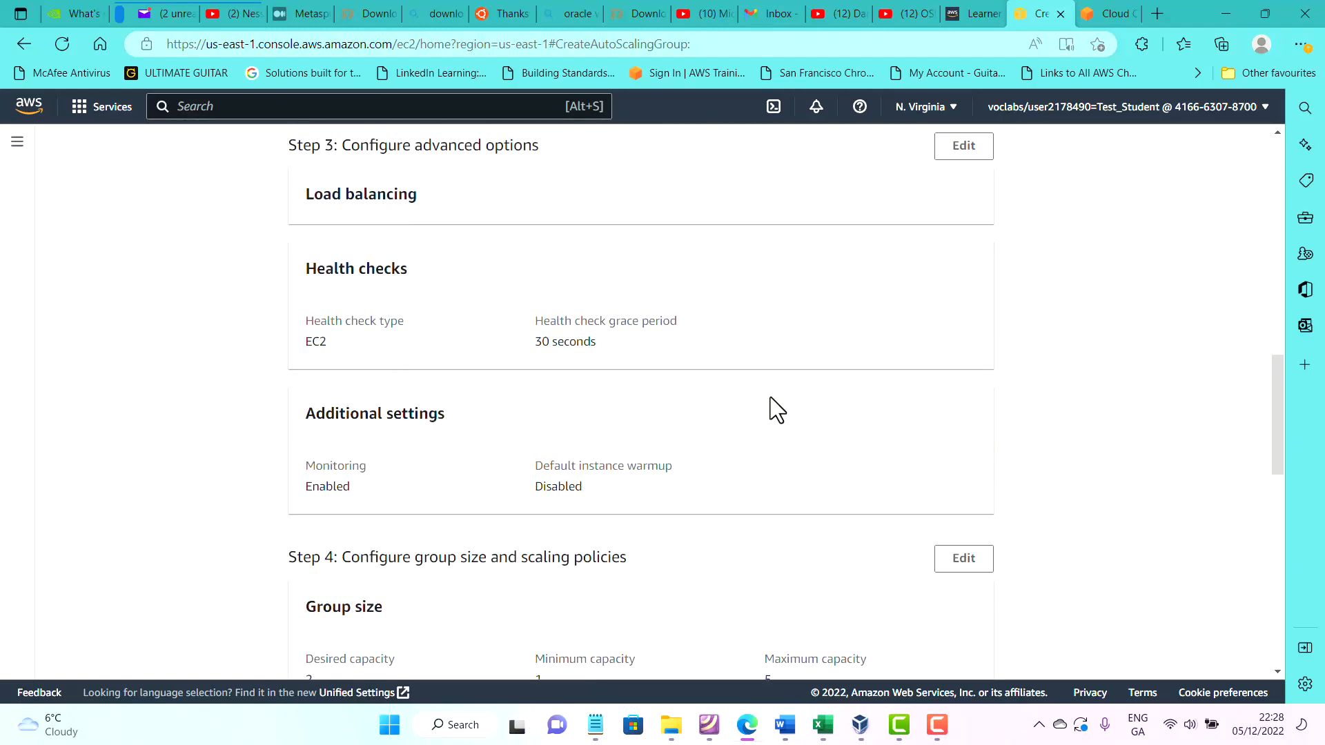
pyautogui.scroll(-5, 777, 411)
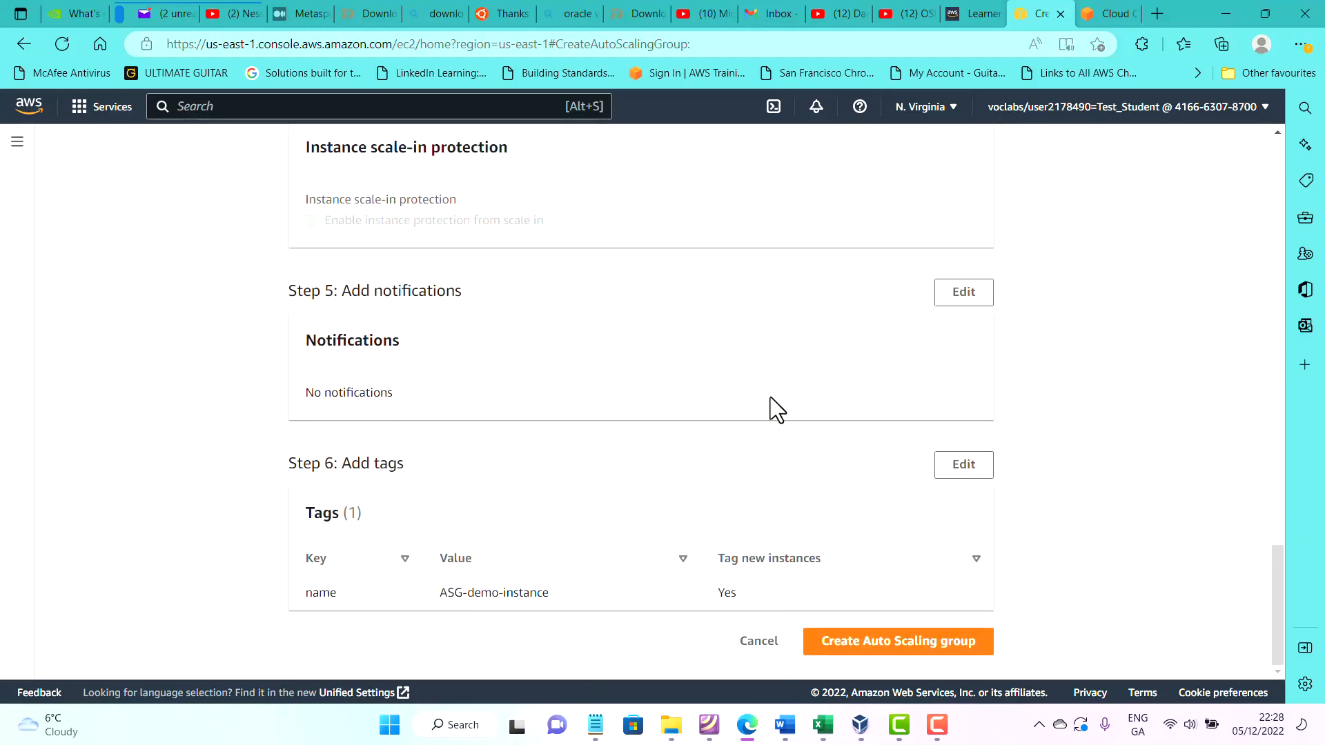
pyautogui.click(879, 643)
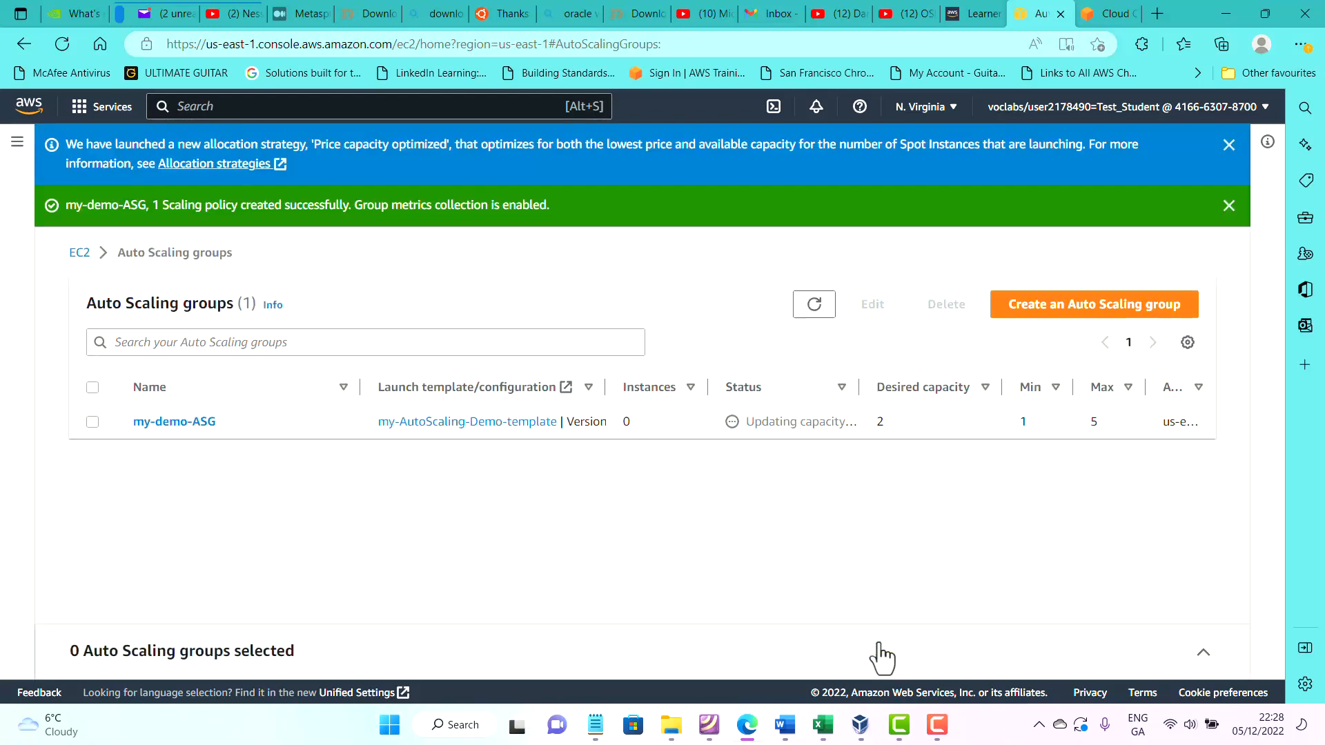
# Switch to the Word guide and read the remaining steps on checking the EC2 instances and their web site.
pyautogui.click(787, 725)
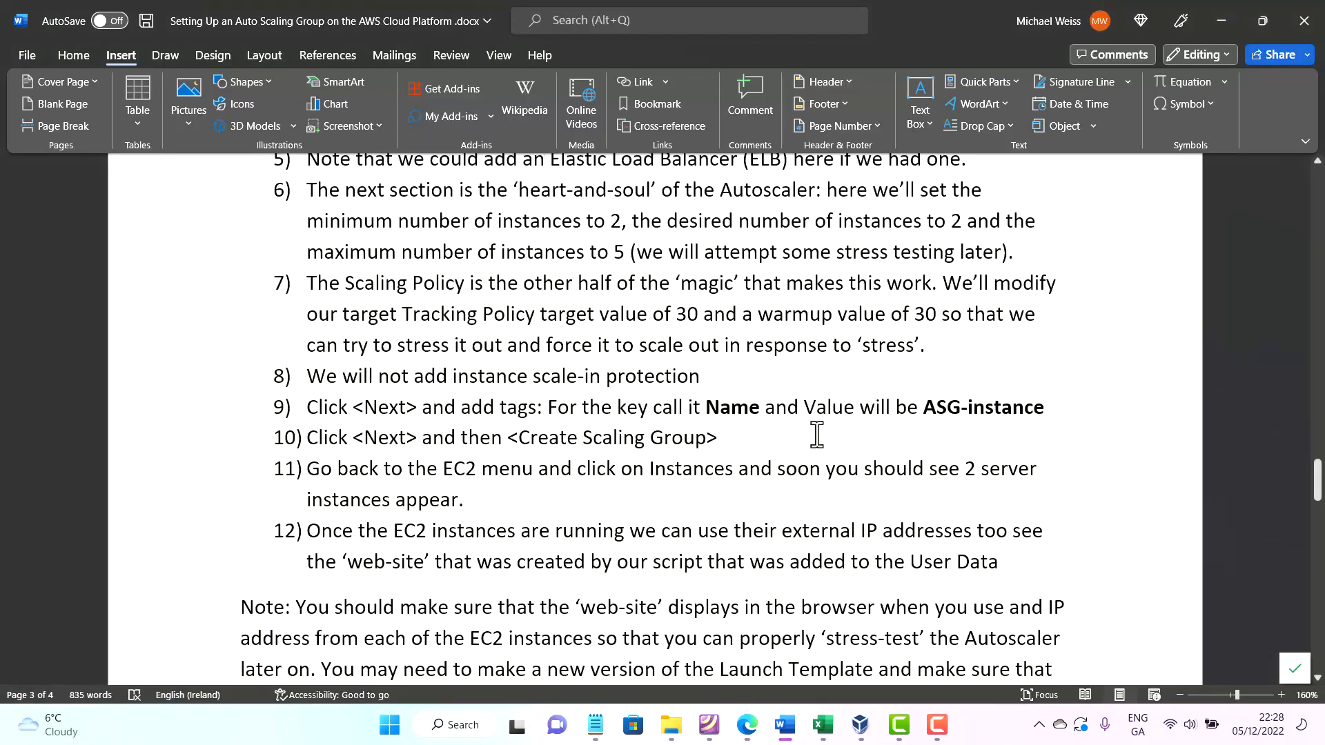
pyautogui.scroll(-1, 461, 498)
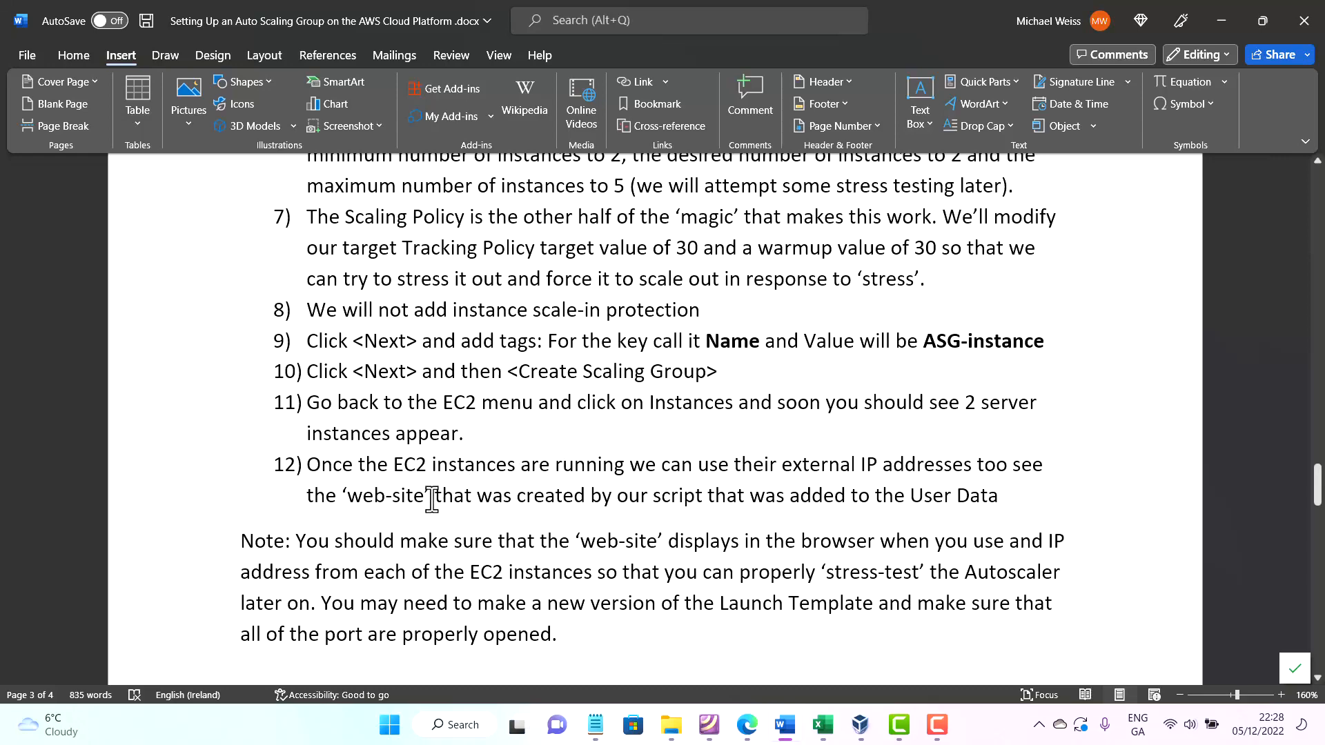
pyautogui.scroll(-1, 432, 498)
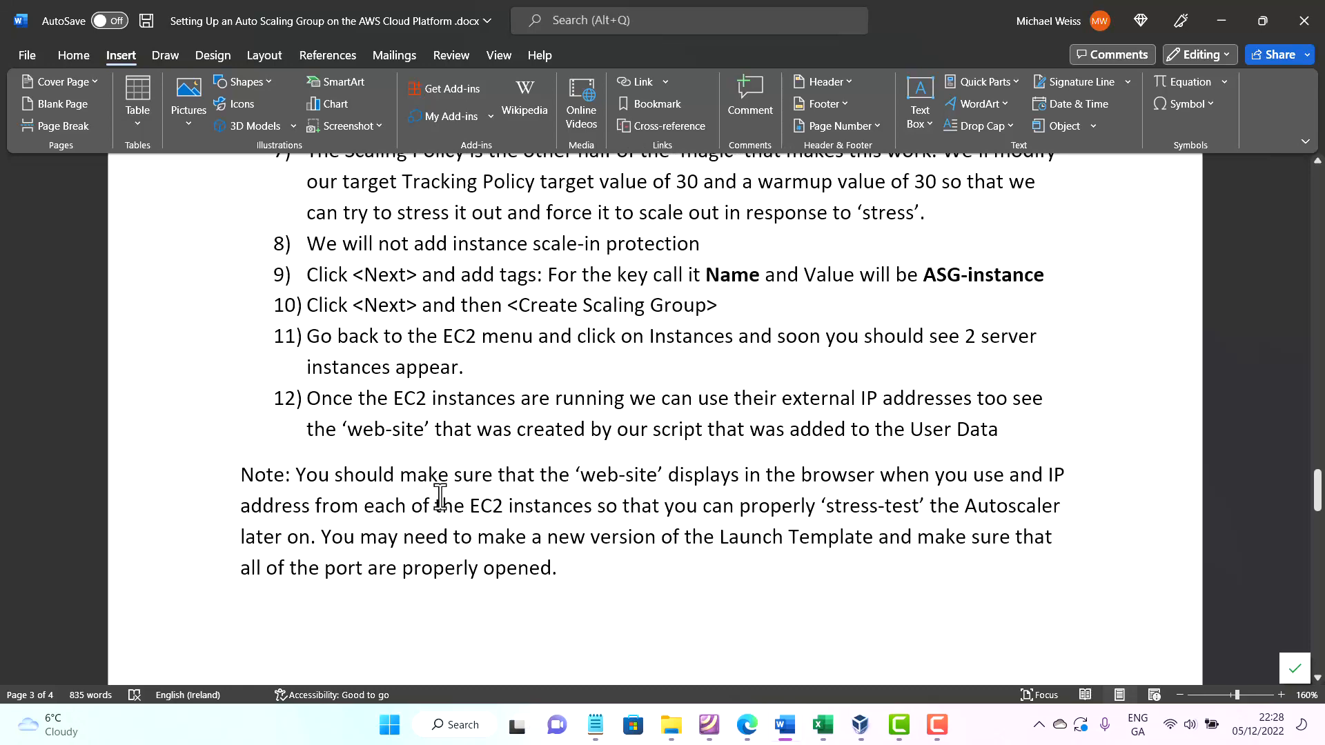
pyautogui.scroll(-1, 440, 495)
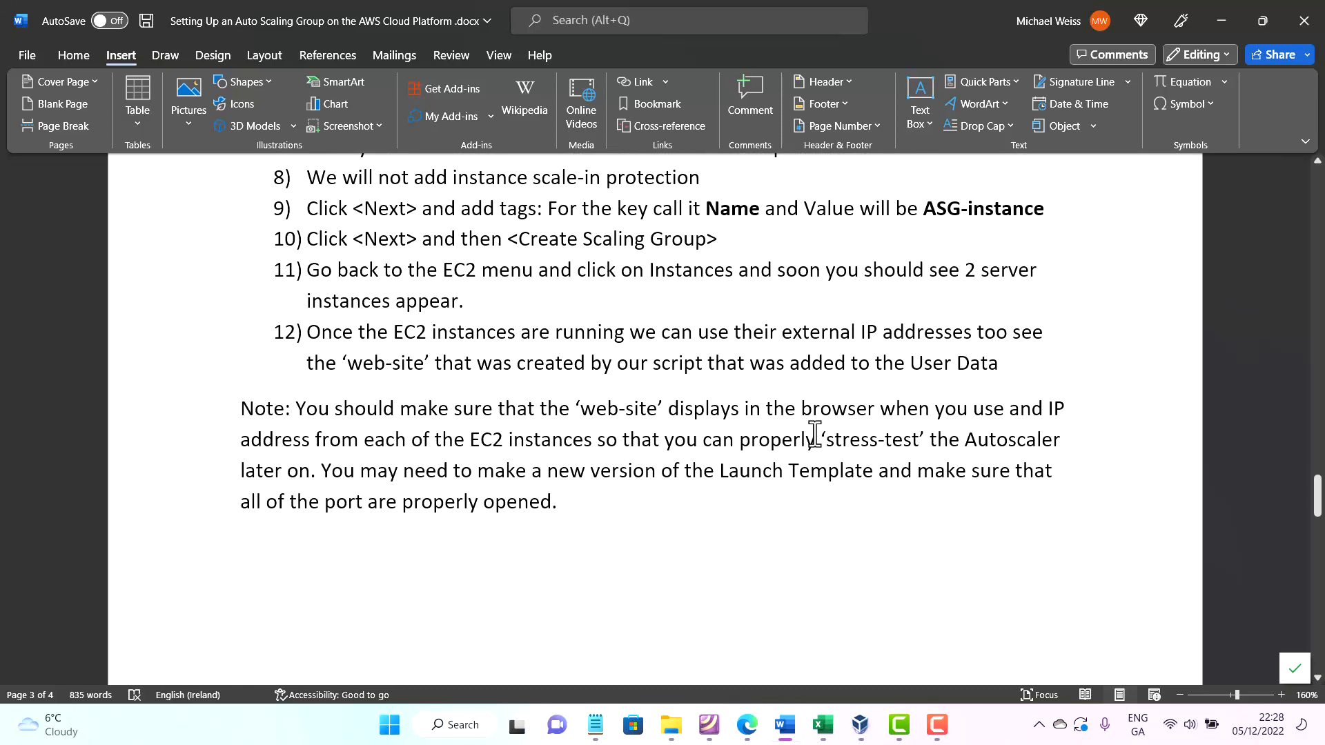
pyautogui.scroll(-1, 814, 433)
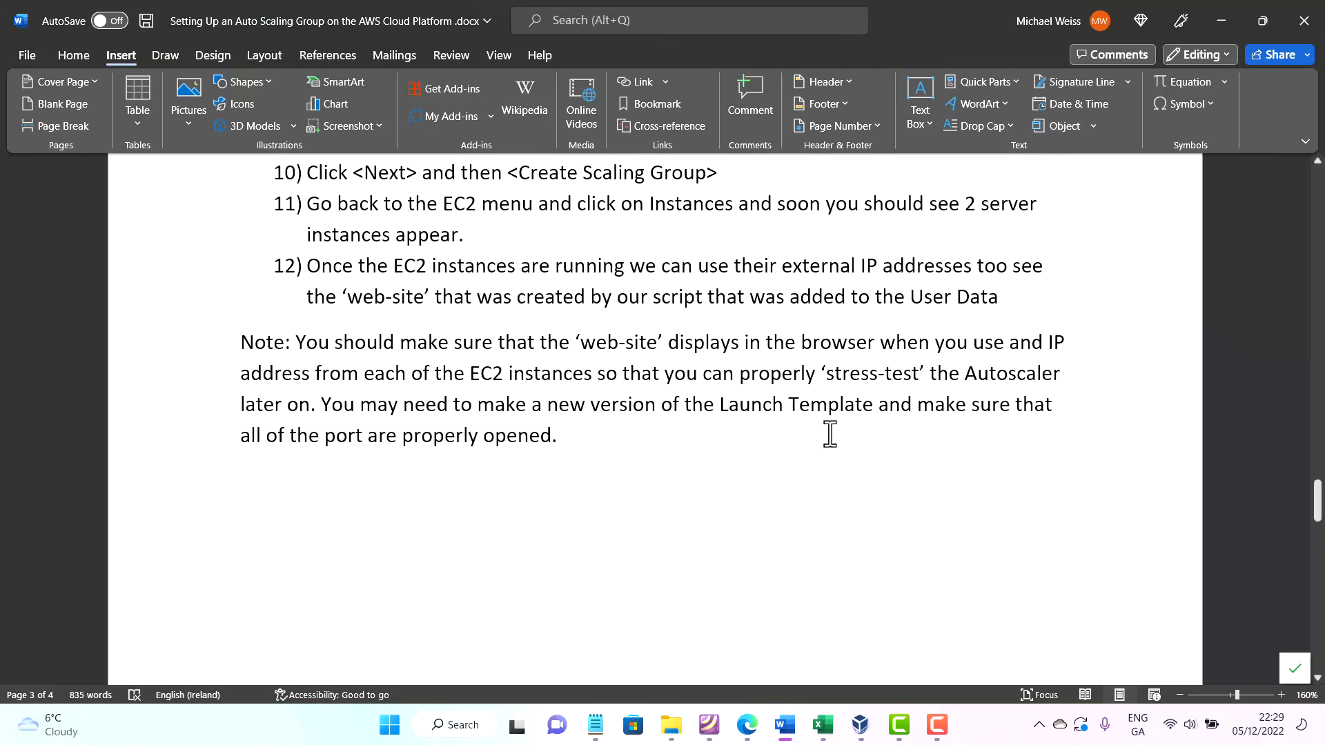
# Return to the AWS console in the browser and open the EC2 instances list to check the group's servers.
pyautogui.click(753, 730)
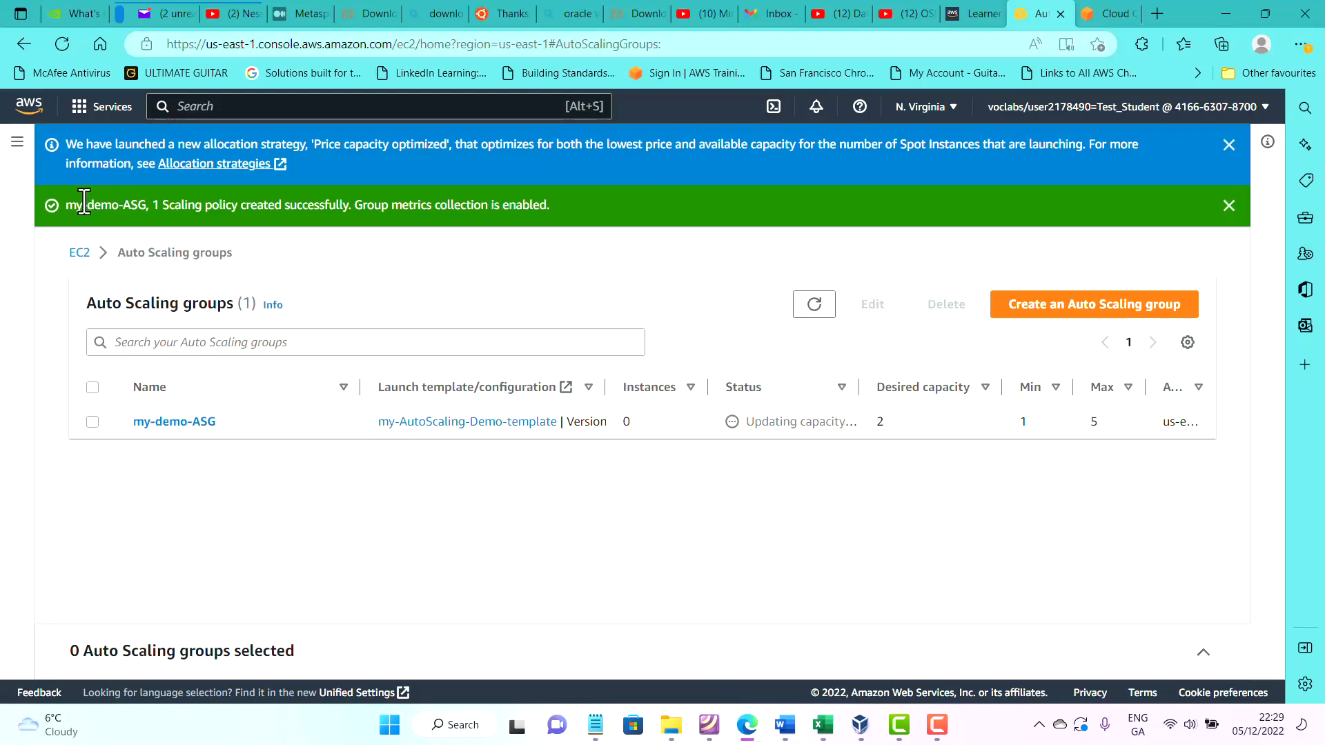
pyautogui.click(121, 109)
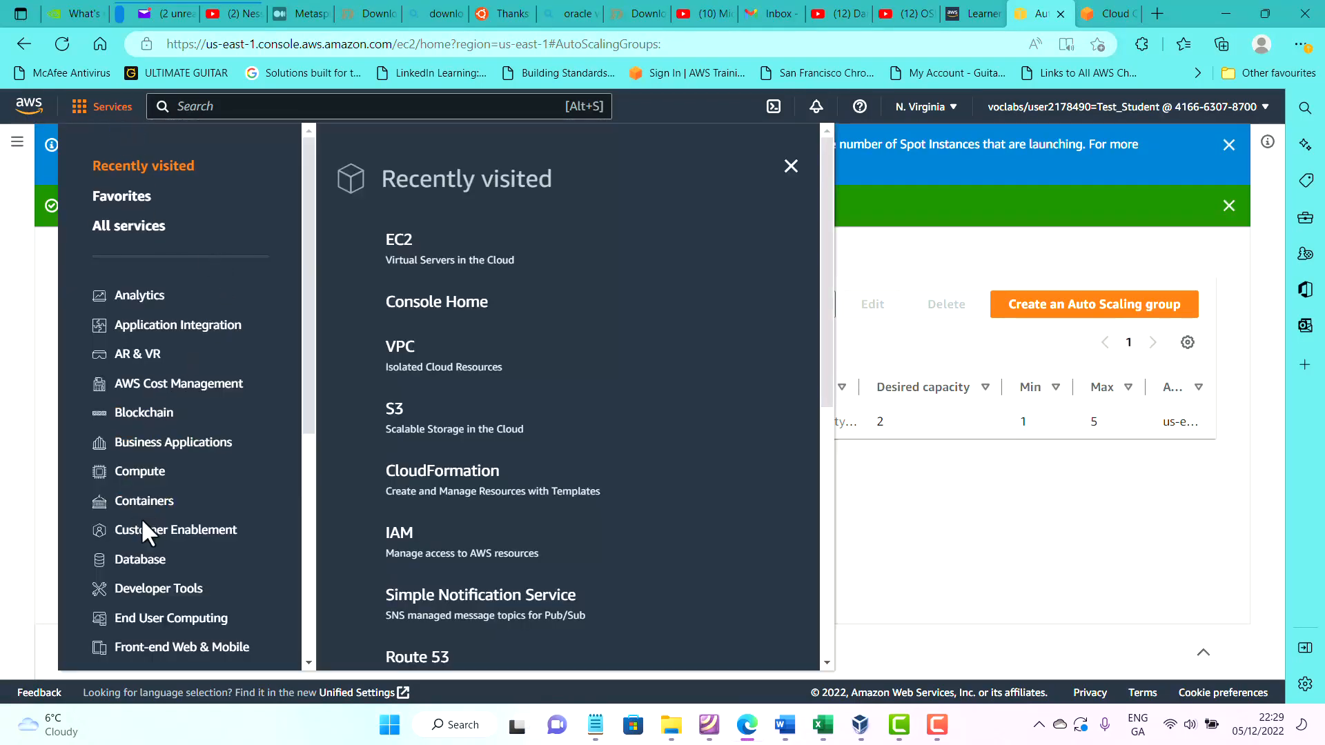
pyautogui.click(400, 241)
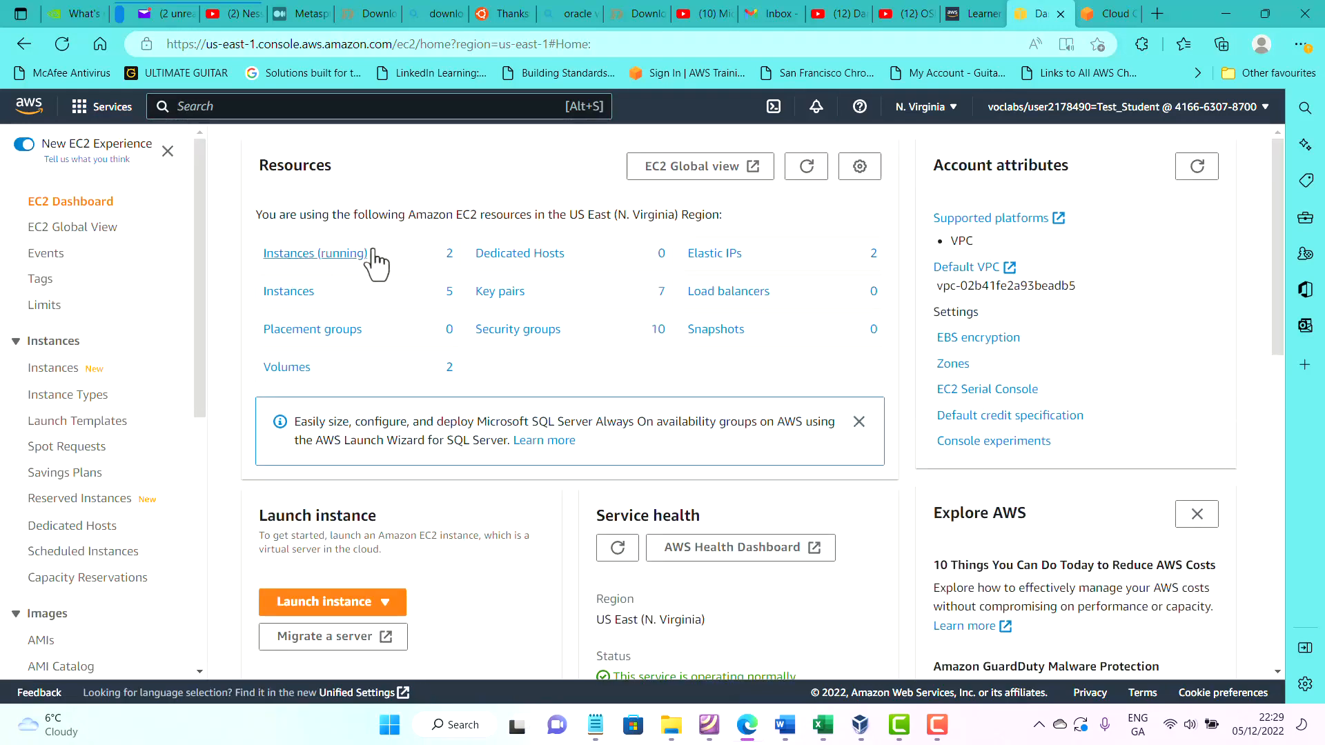
pyautogui.click(73, 376)
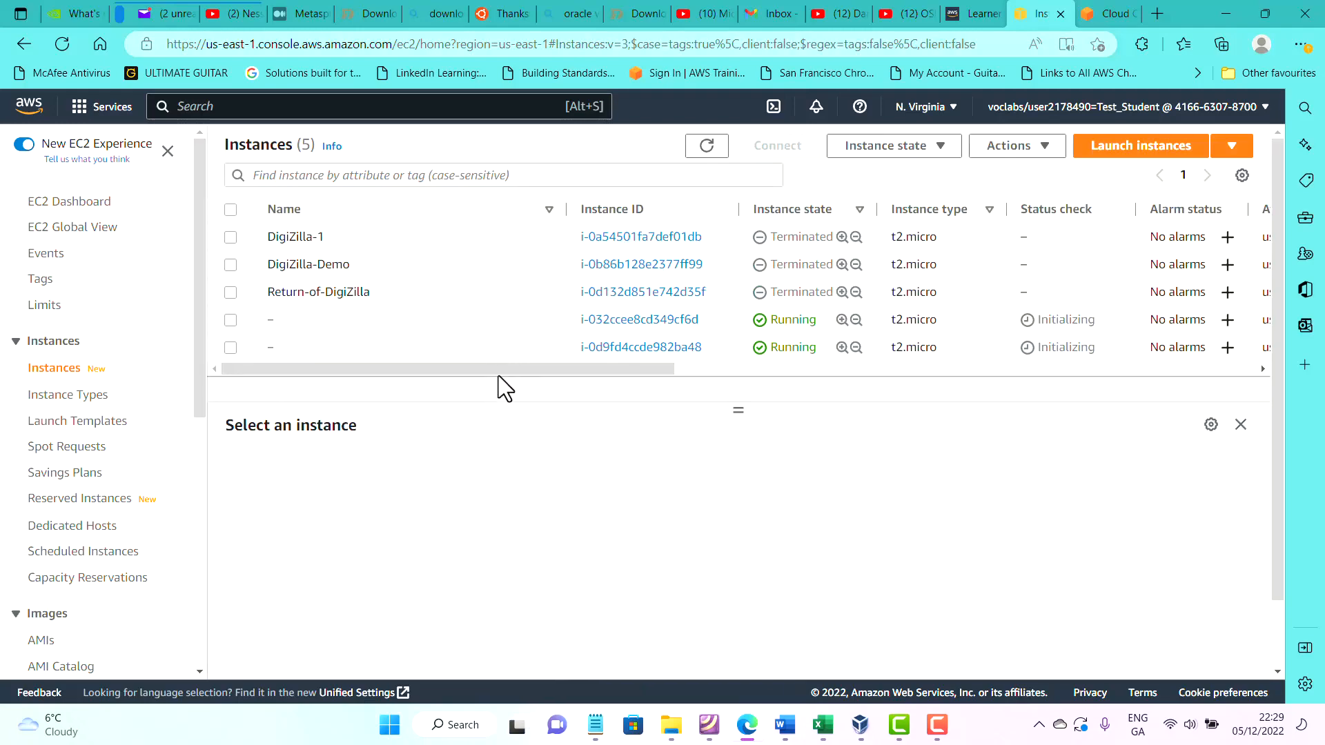
# Examine the remaining columns of the EC2 instances list, including public IPv4 address, security group, key name and launch time.
pyautogui.moveTo(498, 377); pyautogui.dragTo(1092, 425)
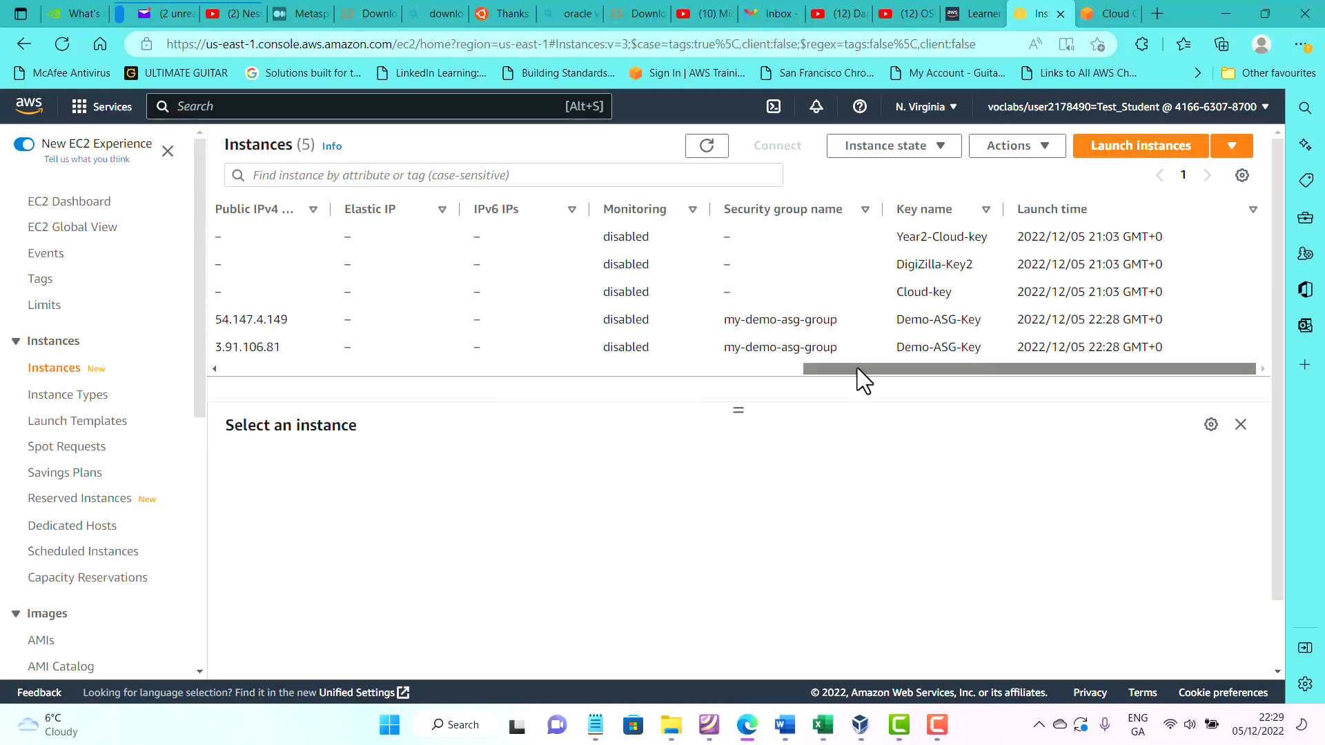
pyautogui.moveTo(861, 379); pyautogui.dragTo(225, 371)
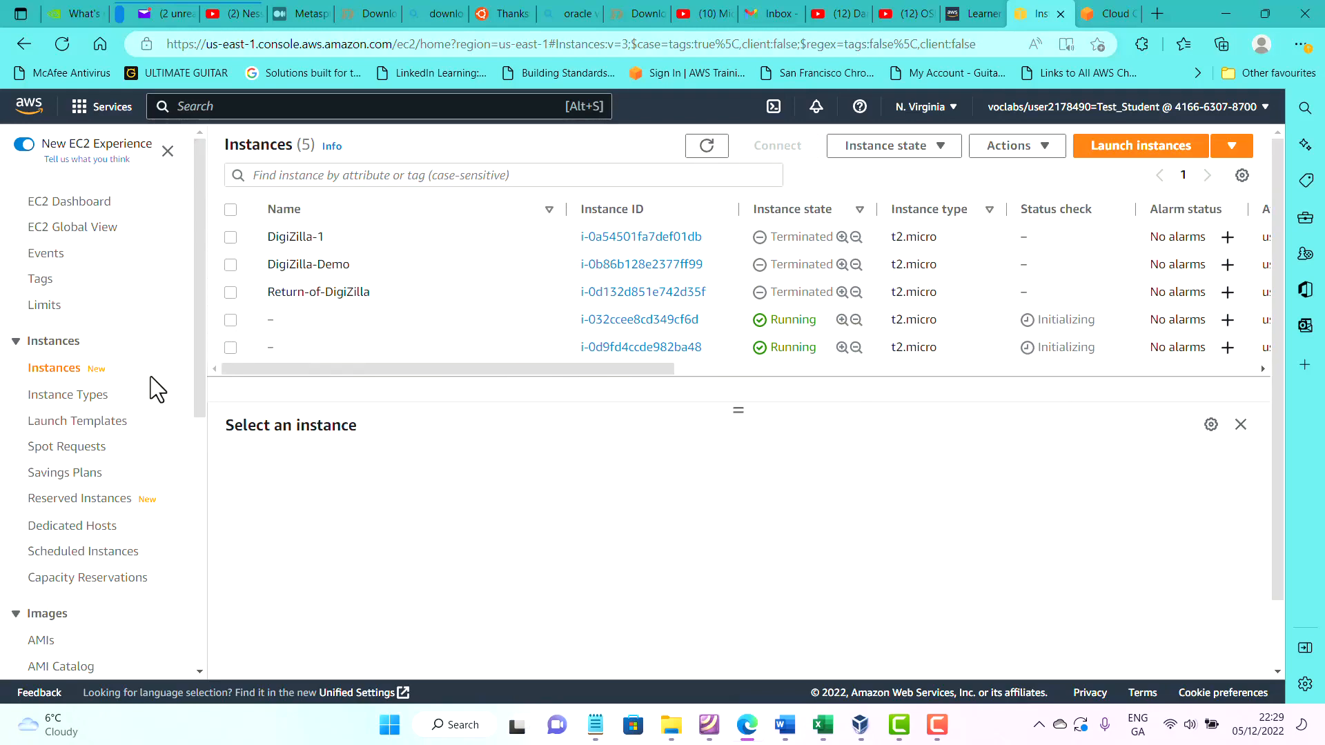
# Open the my-demo-ASG Auto Scaling group and review its group details, launch template and network settings.
pyautogui.scroll(-7, 112, 494)
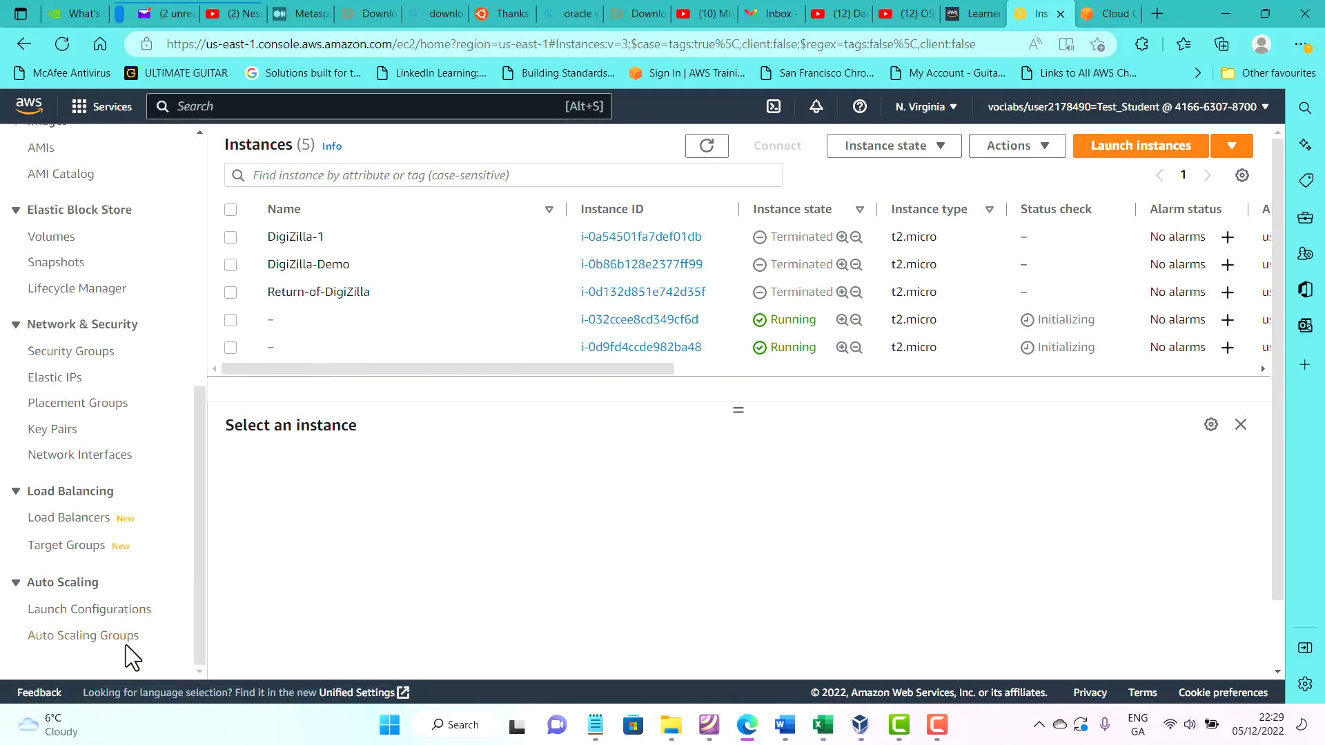
pyautogui.click(96, 638)
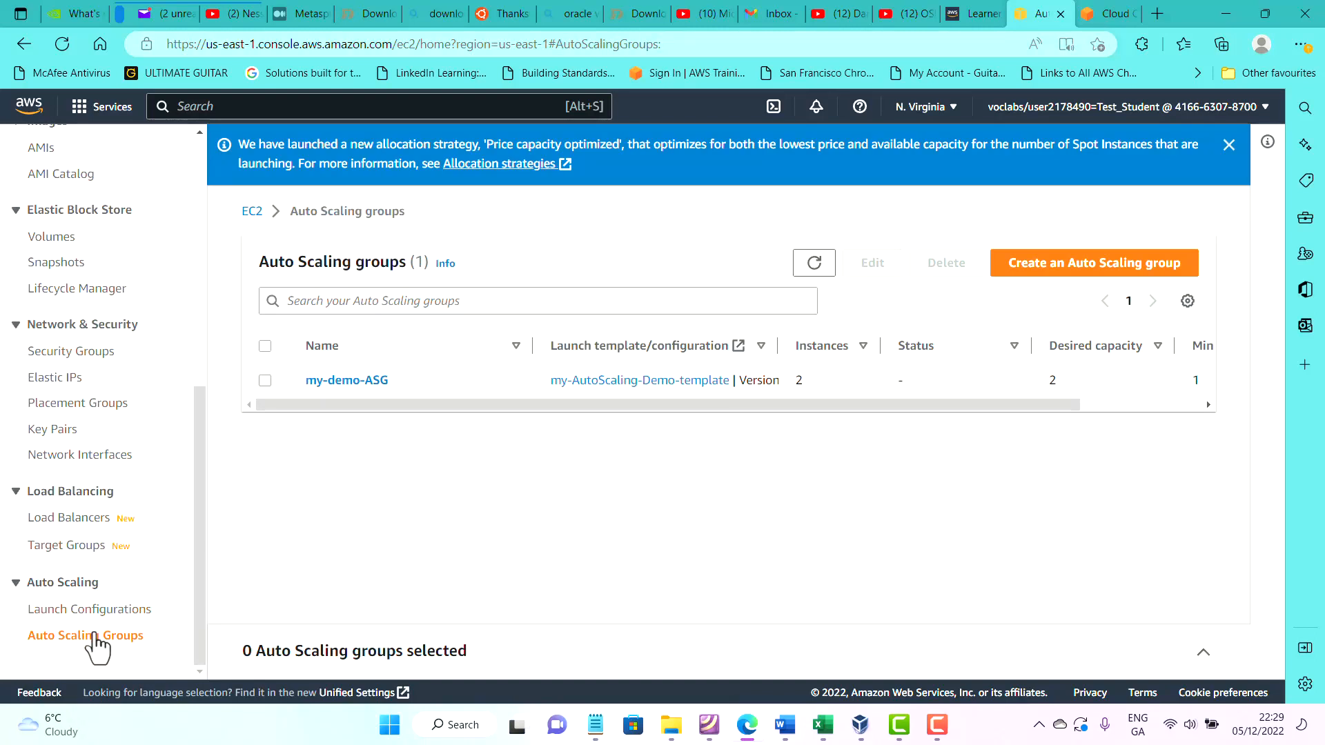
pyautogui.click(361, 380)
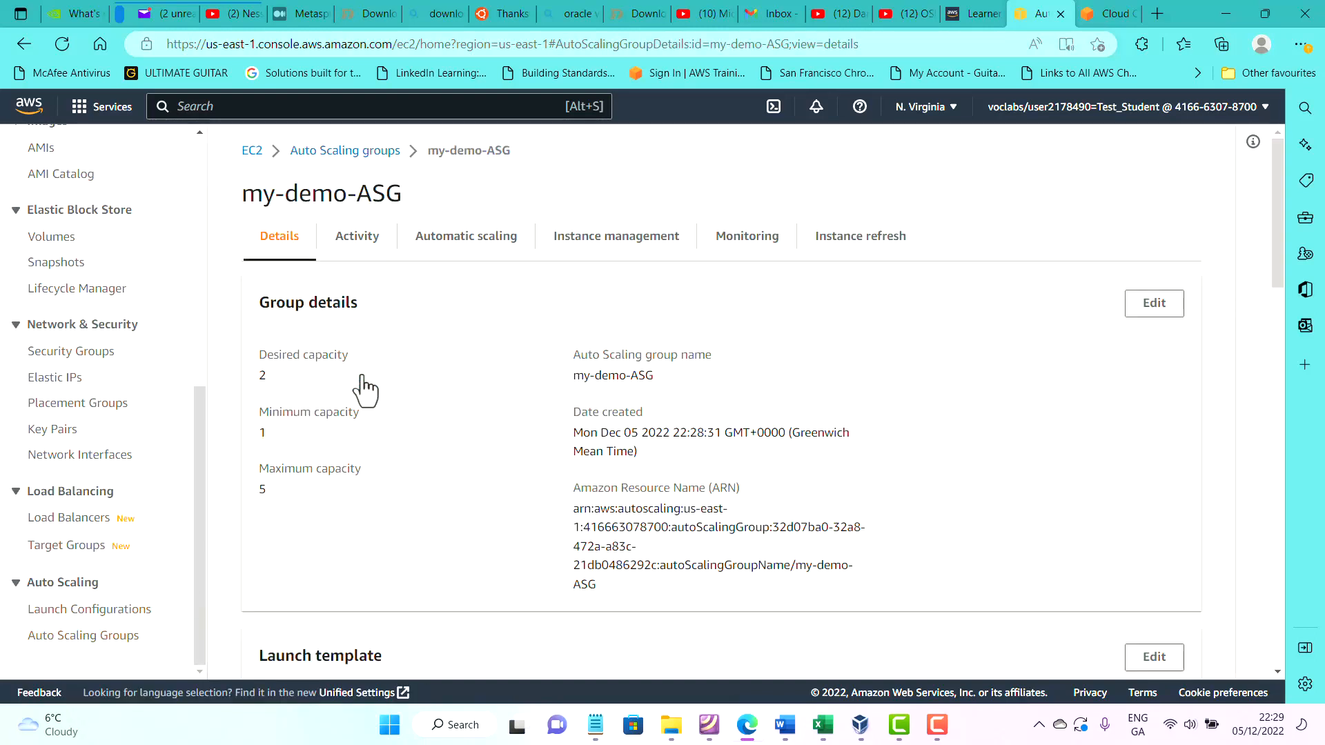
pyautogui.scroll(-4, 364, 392)
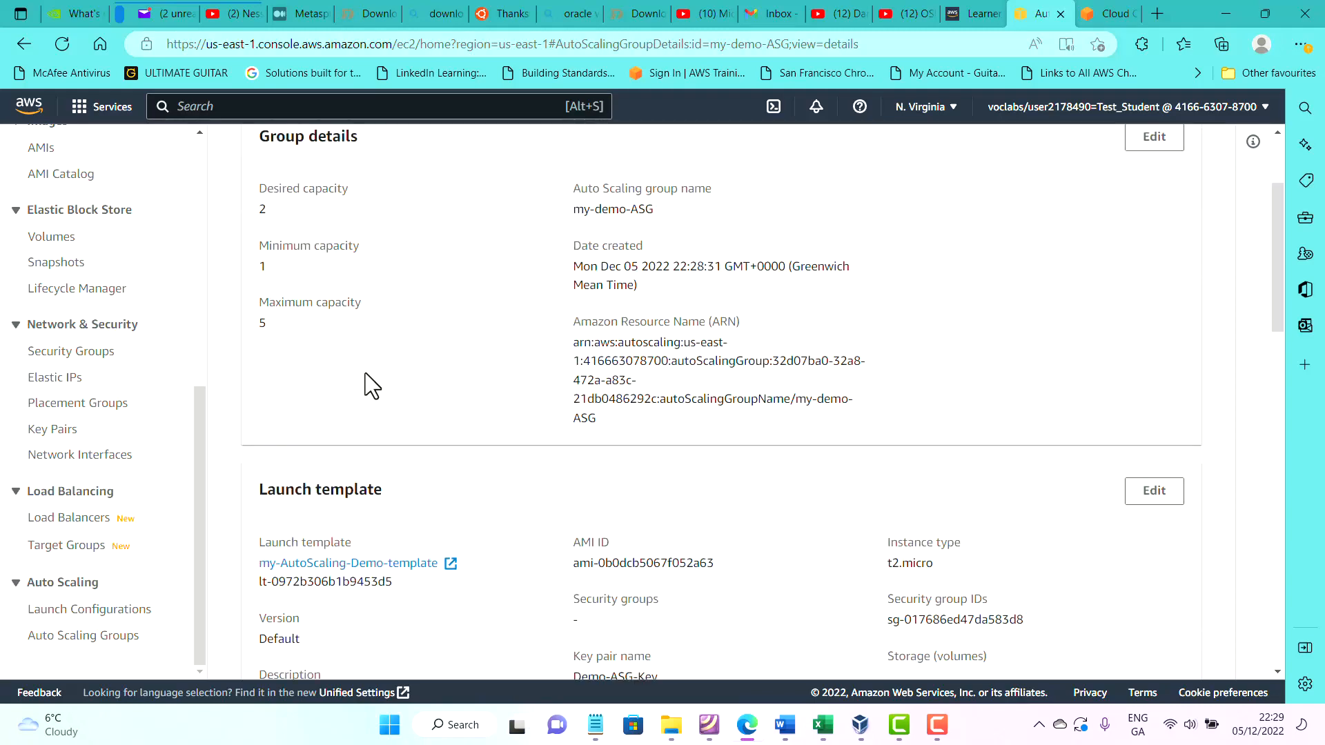
pyautogui.scroll(-1, 371, 386)
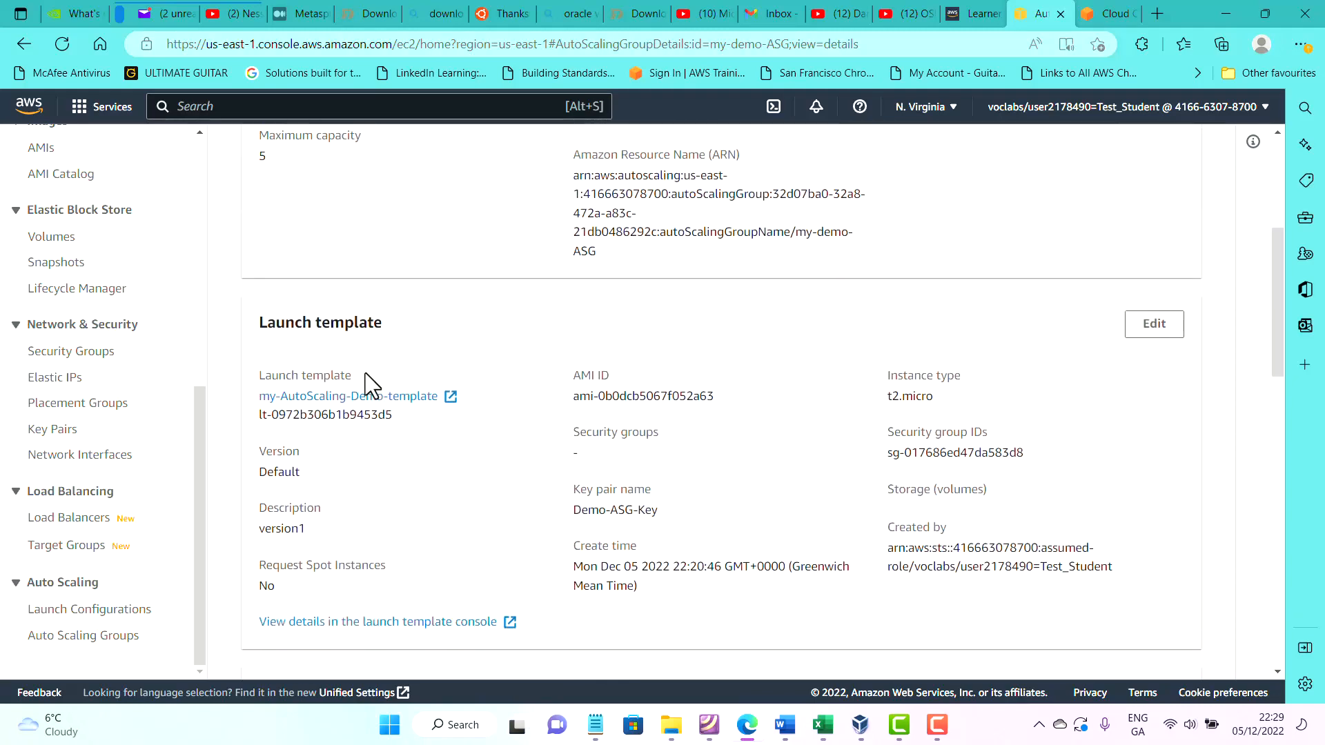
pyautogui.scroll(-2, 365, 374)
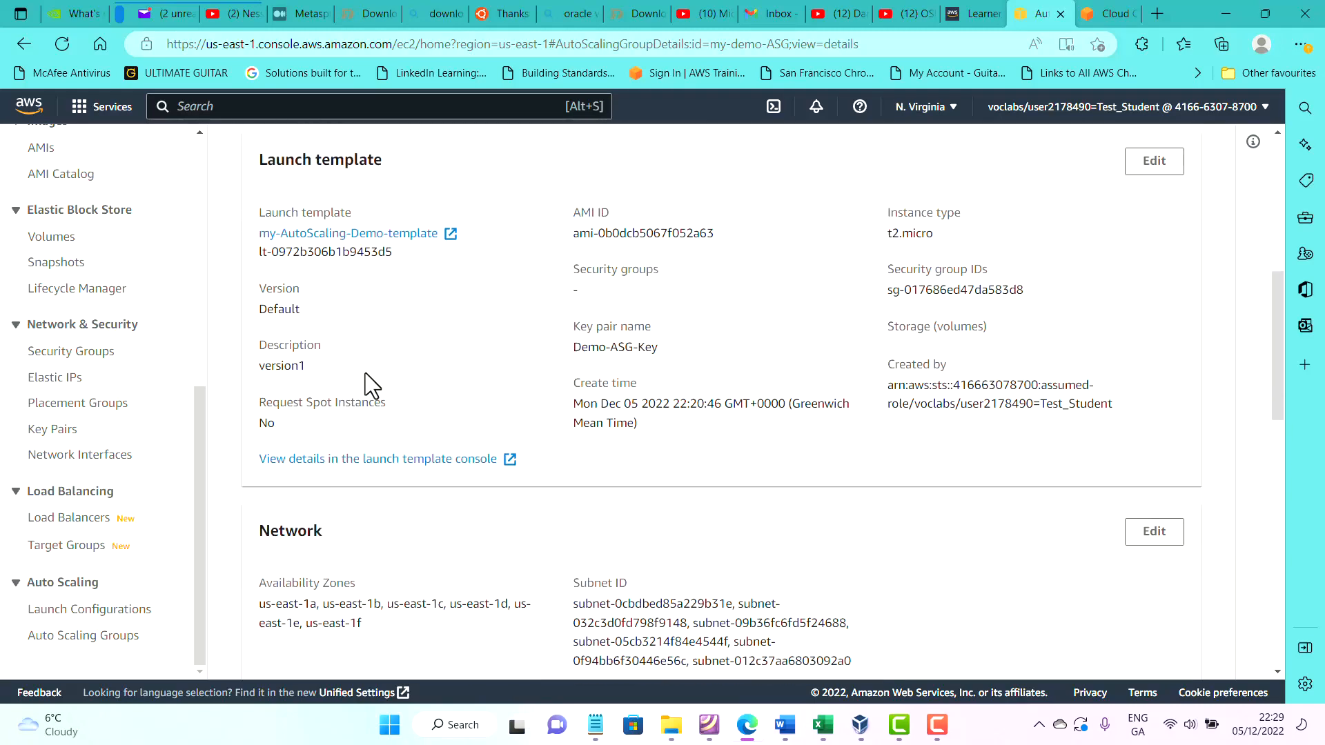
pyautogui.scroll(1, 365, 385)
pyautogui.scroll(-2, 366, 385)
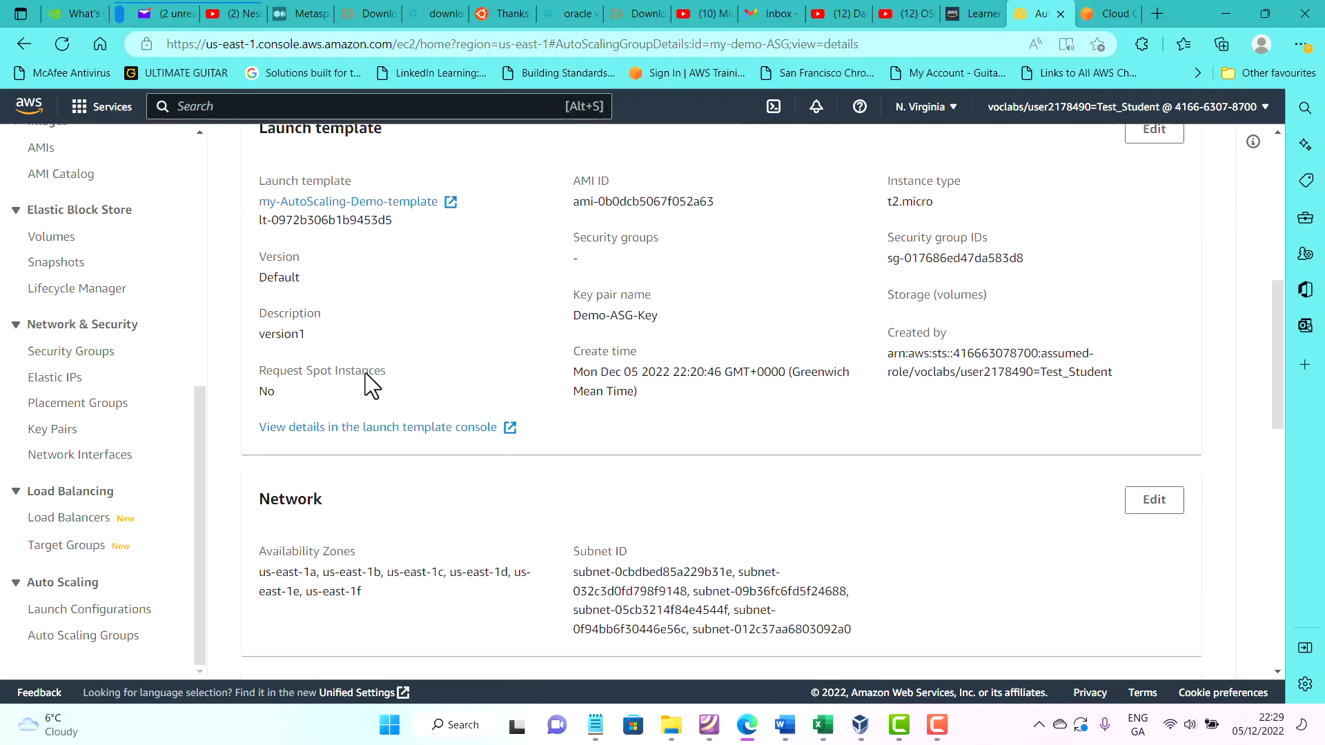
pyautogui.scroll(-2, 370, 381)
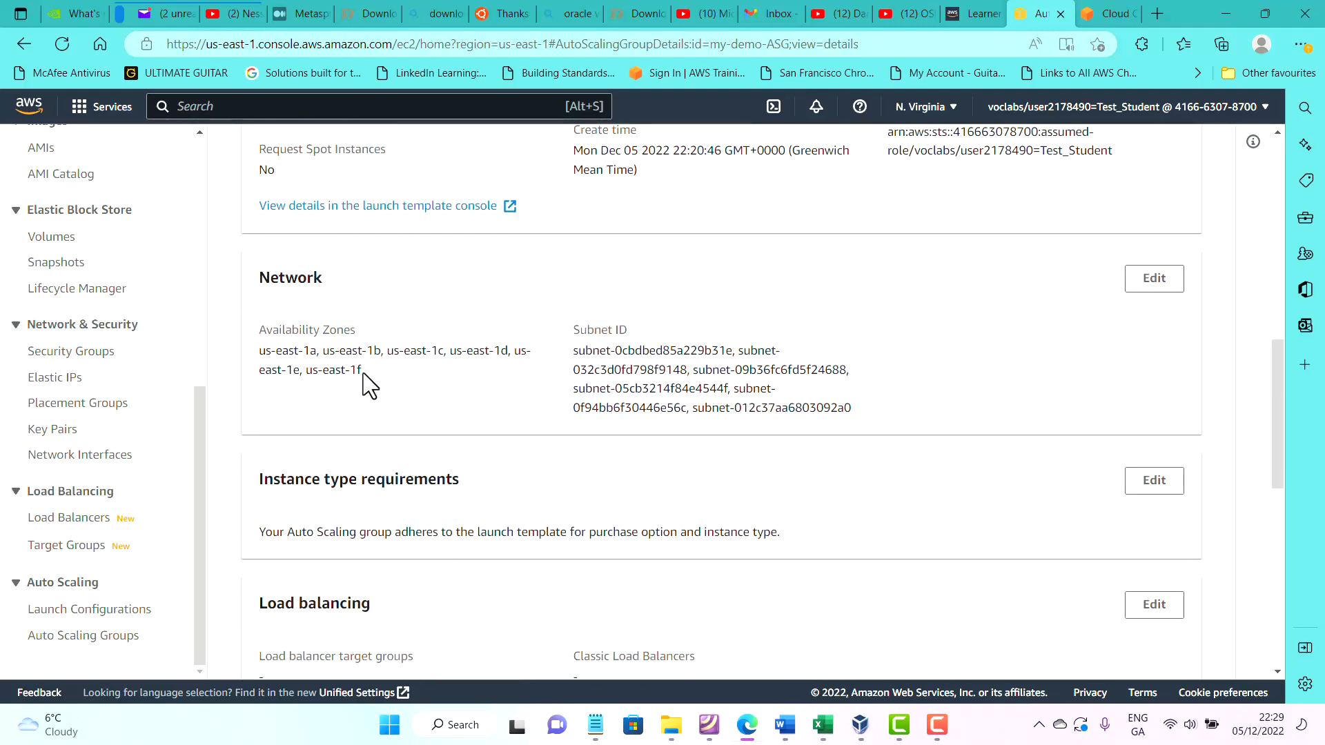
pyautogui.scroll(6, 228, 281)
pyautogui.scroll(4, 221, 281)
pyautogui.scroll(2, 190, 207)
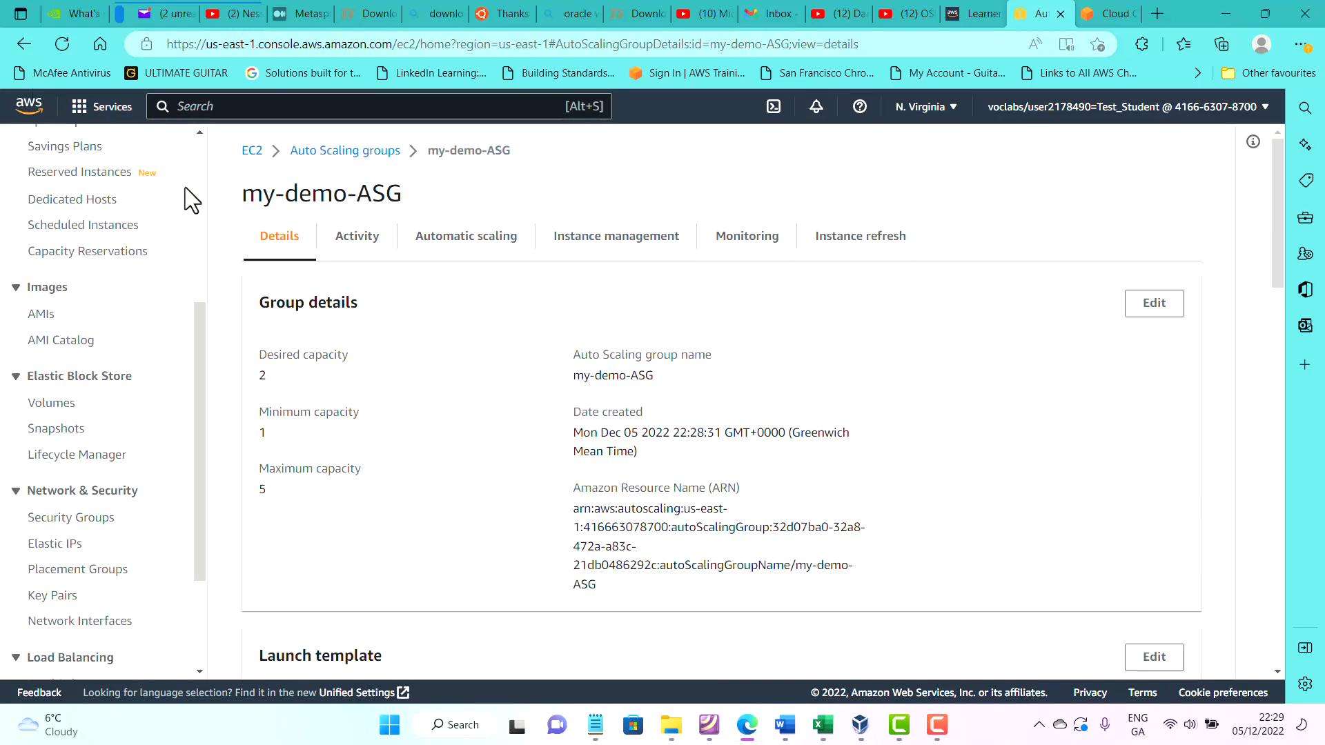
# Return to the EC2 instances list and name the first unnamed running instance demo-instance1.
pyautogui.click(252, 151)
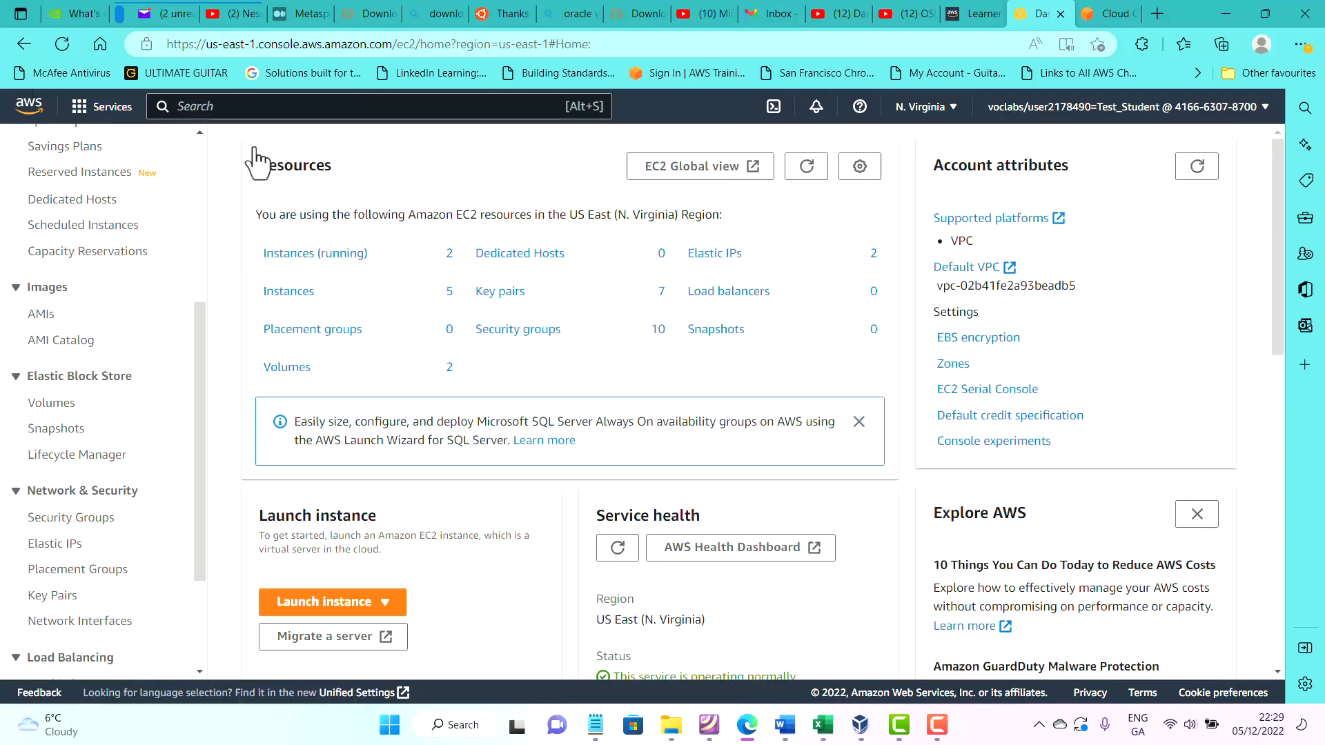
pyautogui.scroll(-3, 67, 318)
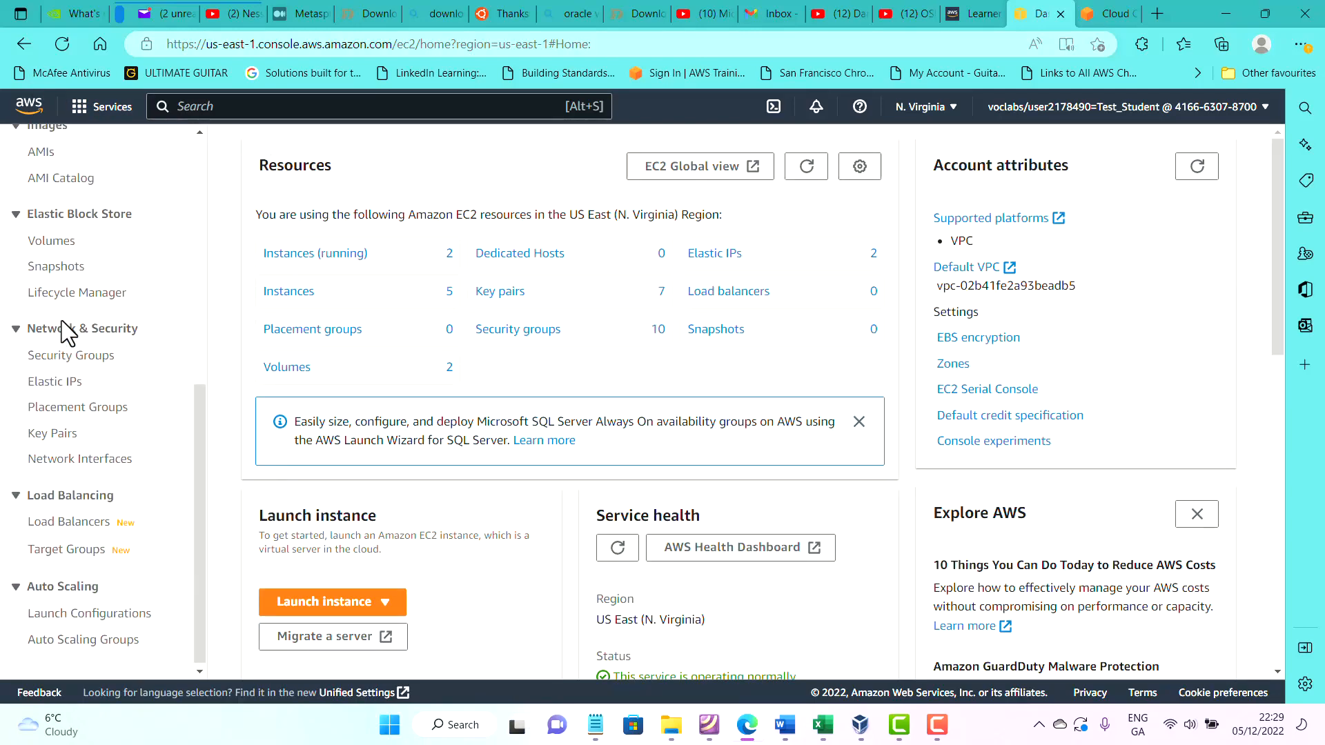
pyautogui.scroll(6, 67, 314)
pyautogui.scroll(1, 69, 321)
pyautogui.click(72, 369)
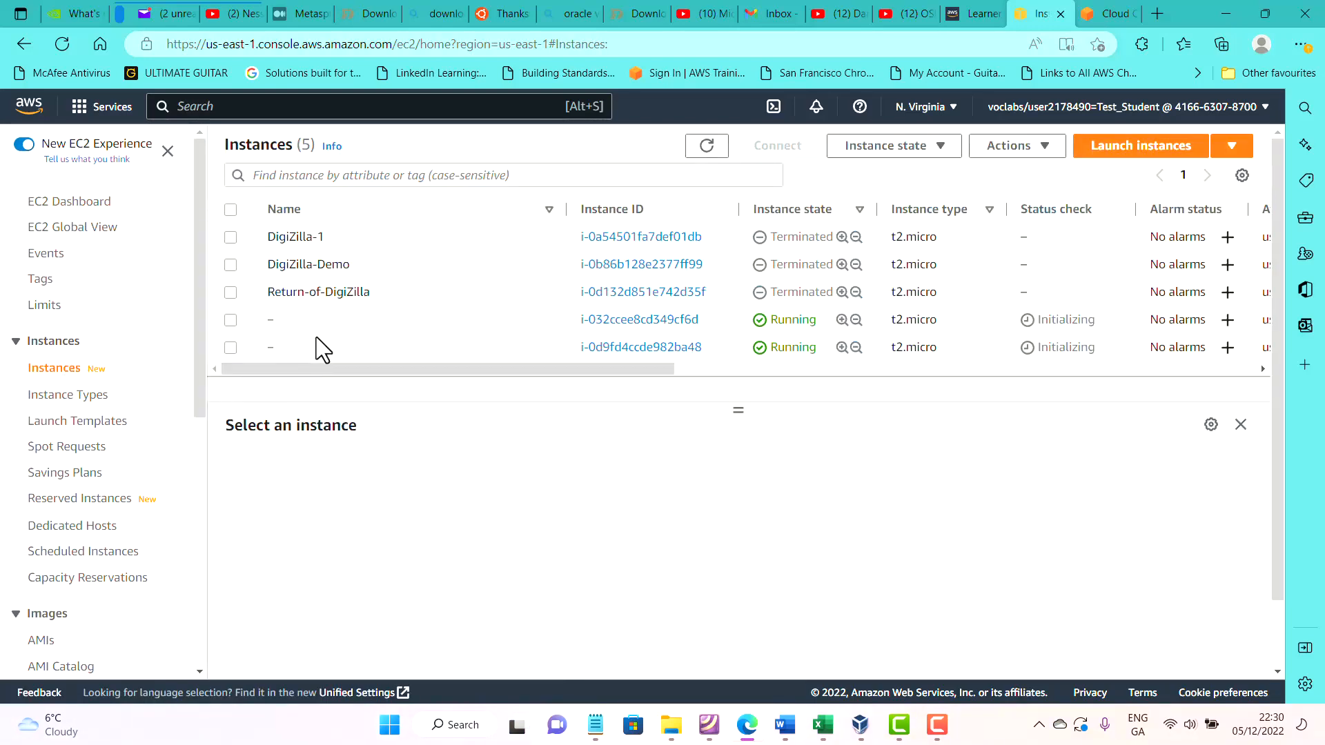
pyautogui.click(287, 320)
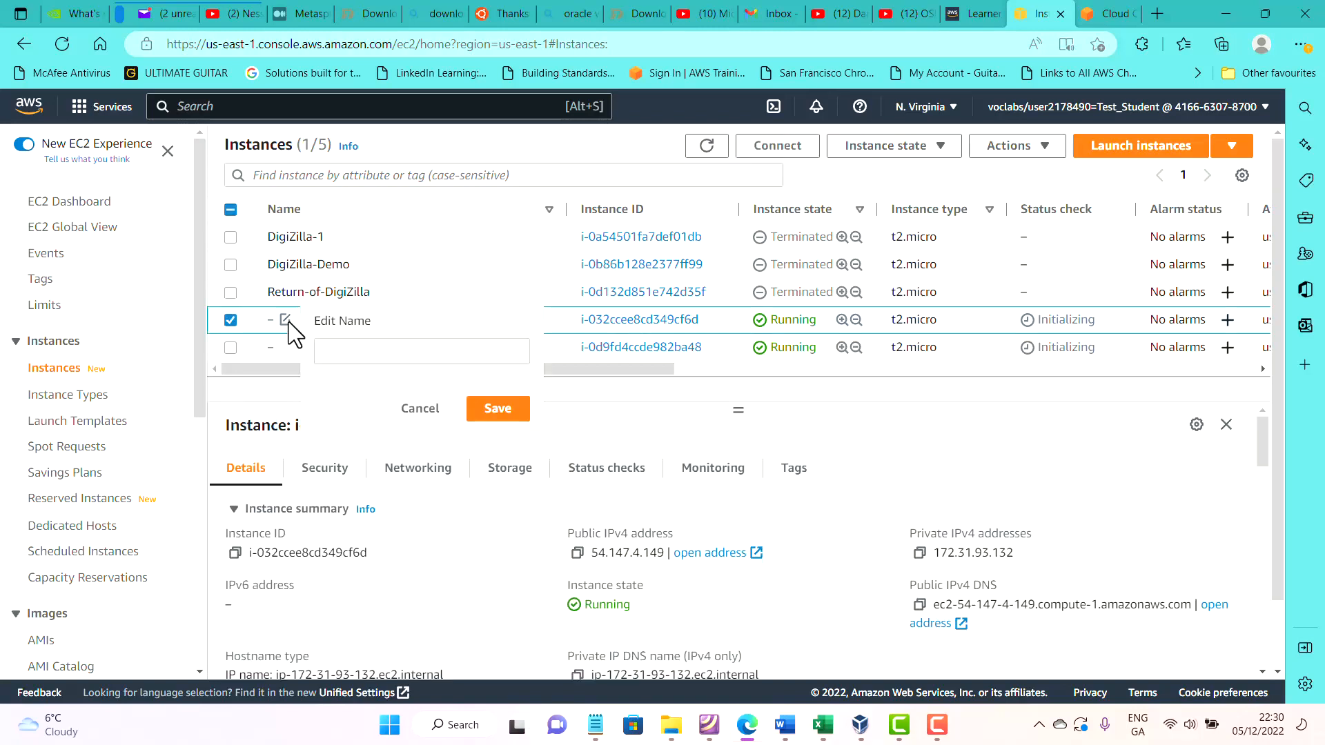
pyautogui.click(343, 354)
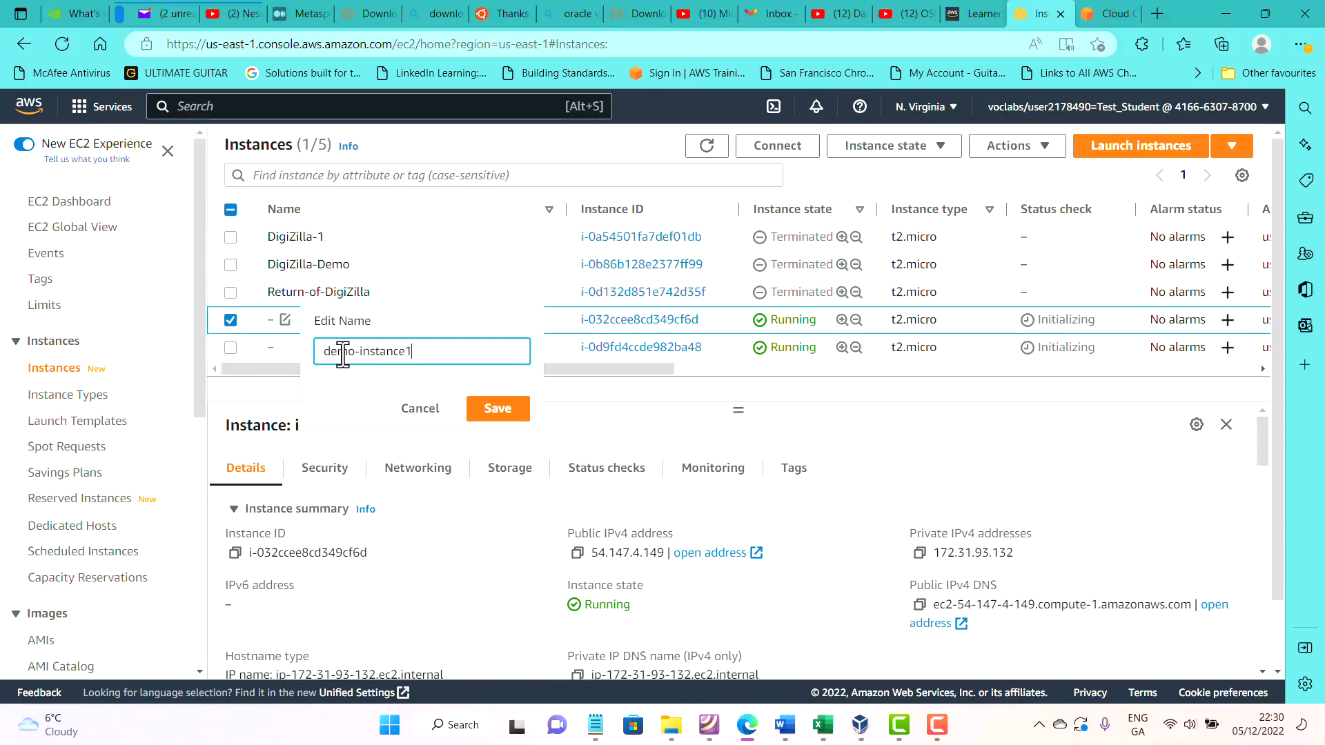
pyautogui.click(483, 408)
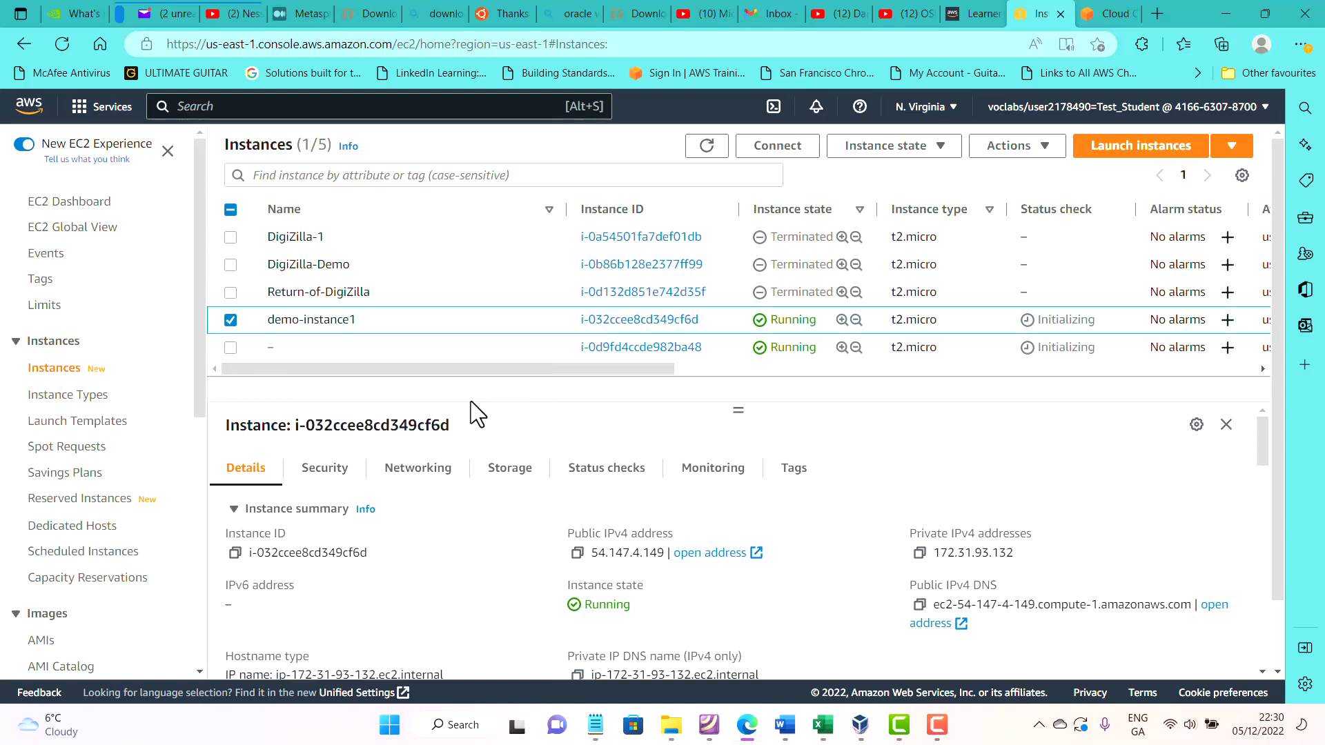
# Select the remaining unnamed running instance and open its name for editing.
pyautogui.click(354, 353)
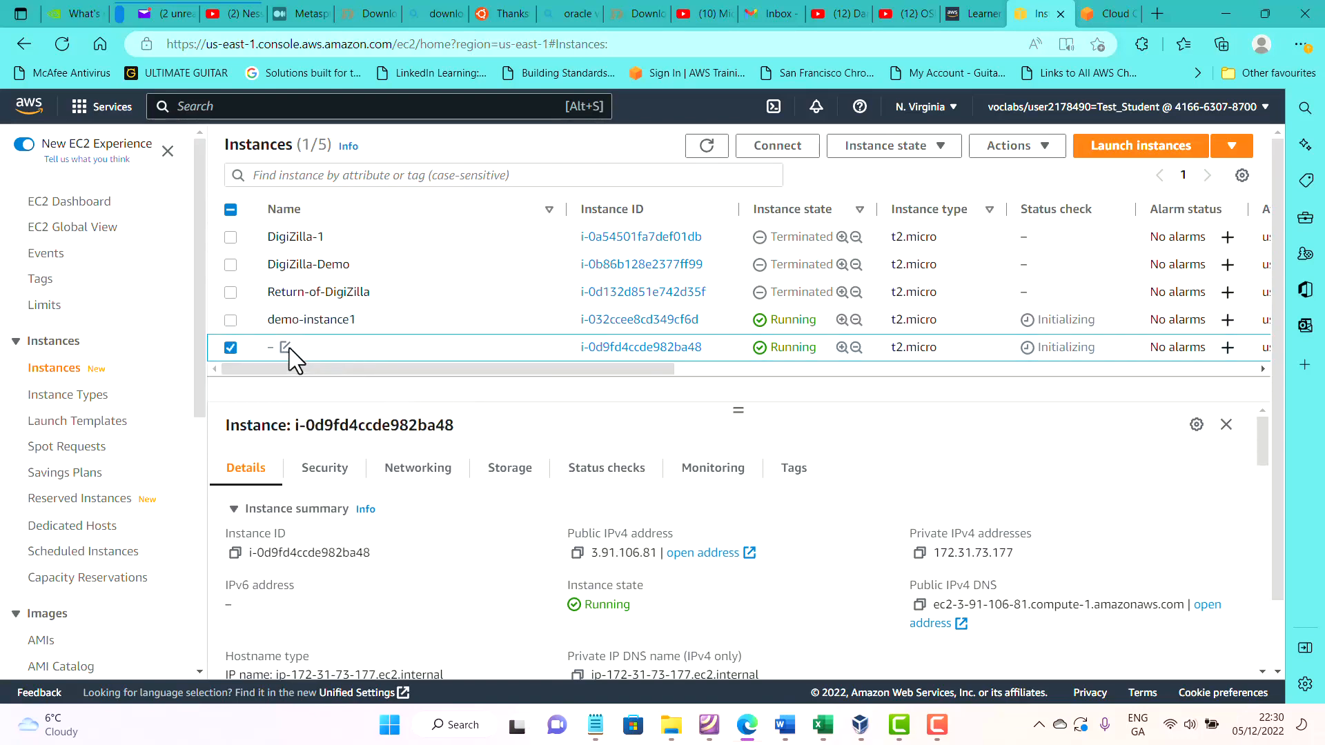
pyautogui.click(285, 347)
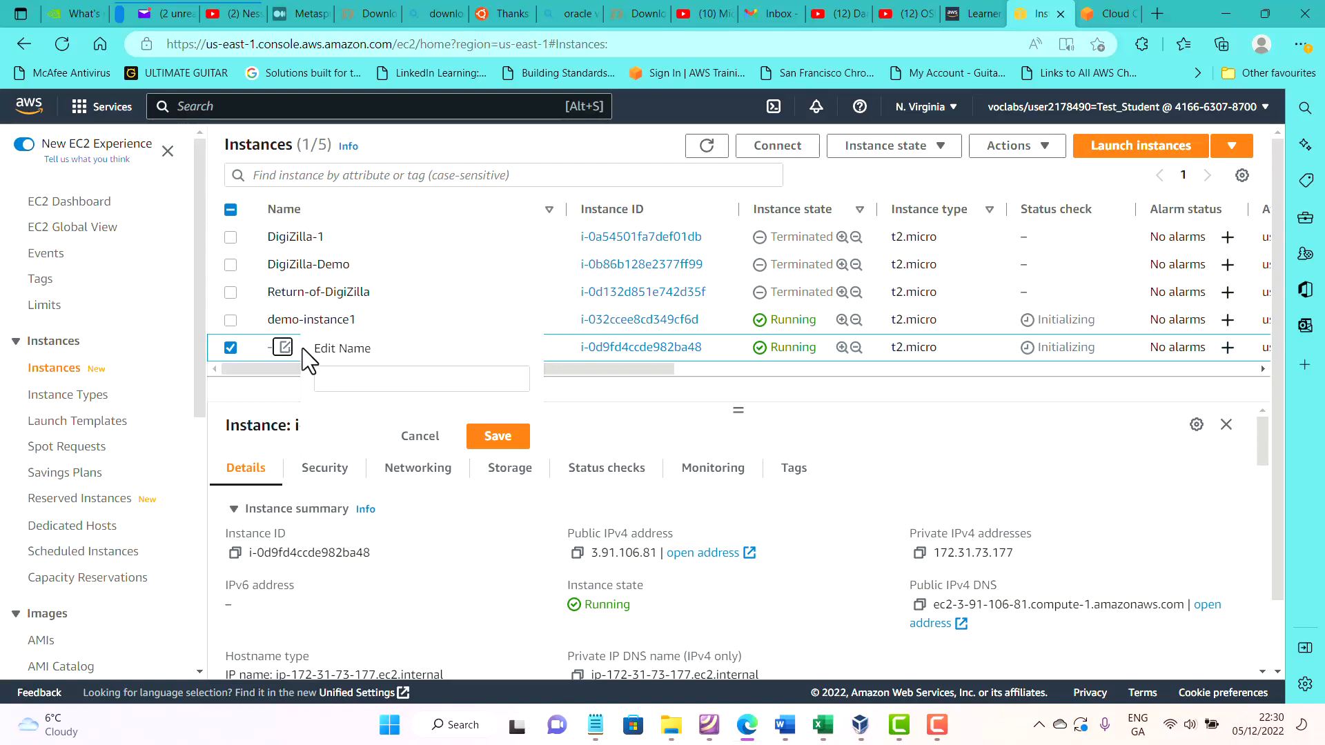
# Rename the unnamed running instance as demo-instance2.
pyautogui.click(381, 378)
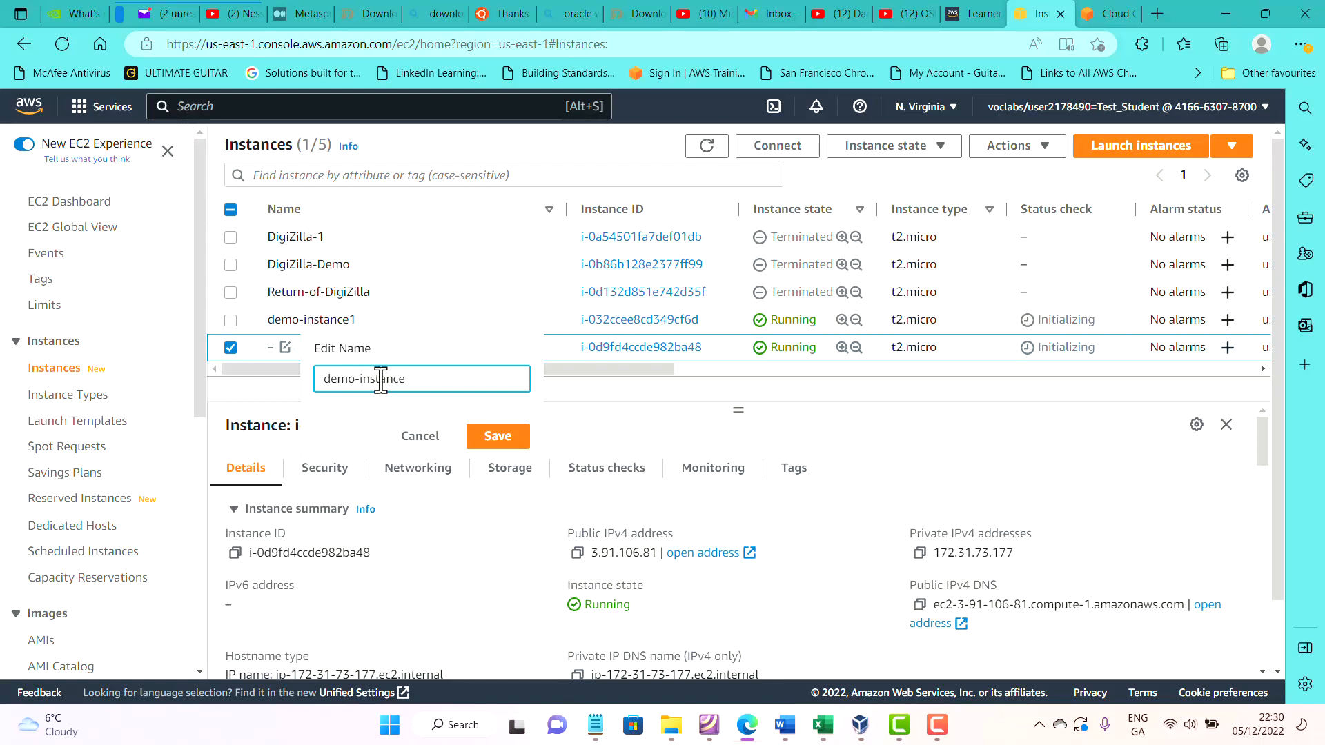
pyautogui.write('demo-instance2')
pyautogui.click(490, 435)
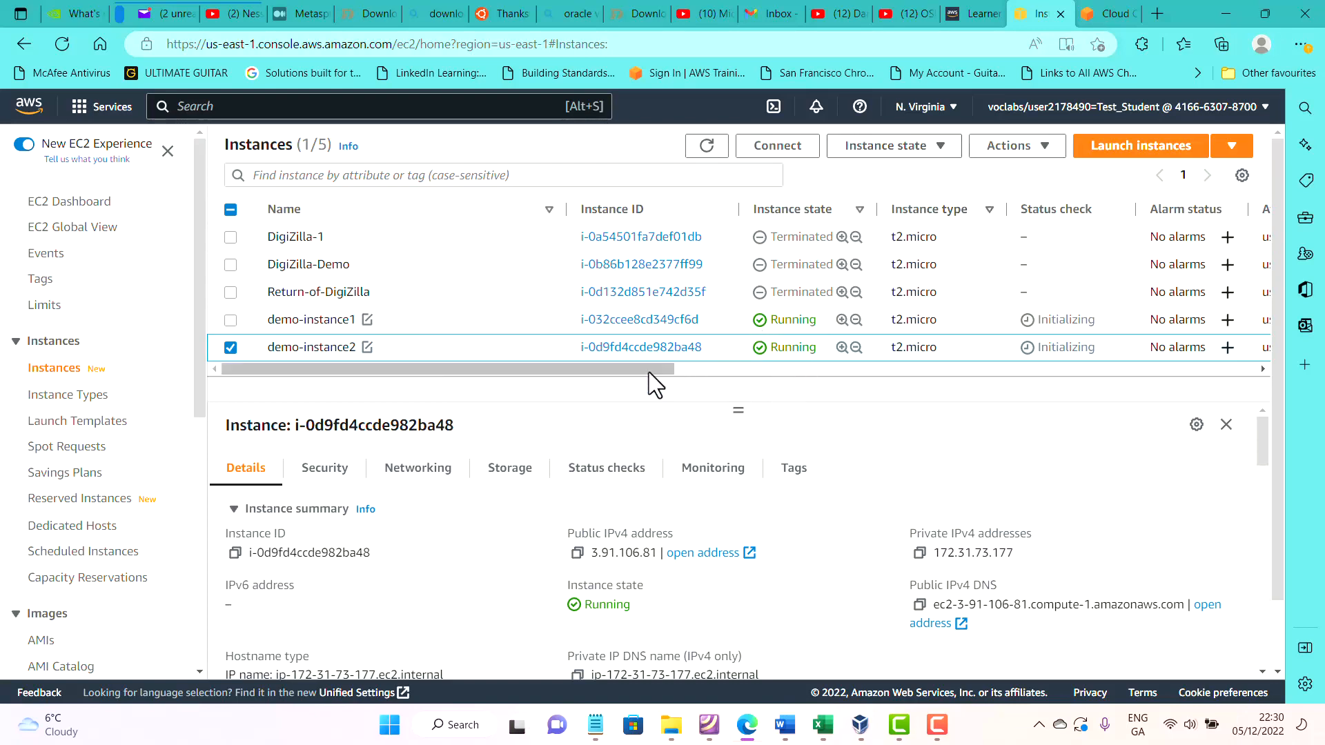
# Refresh the instance list and examine the running instances' status checks, availability zones, public IPv4 addresses, security groups and launch times.
pyautogui.moveTo(649, 371); pyautogui.dragTo(767, 392)
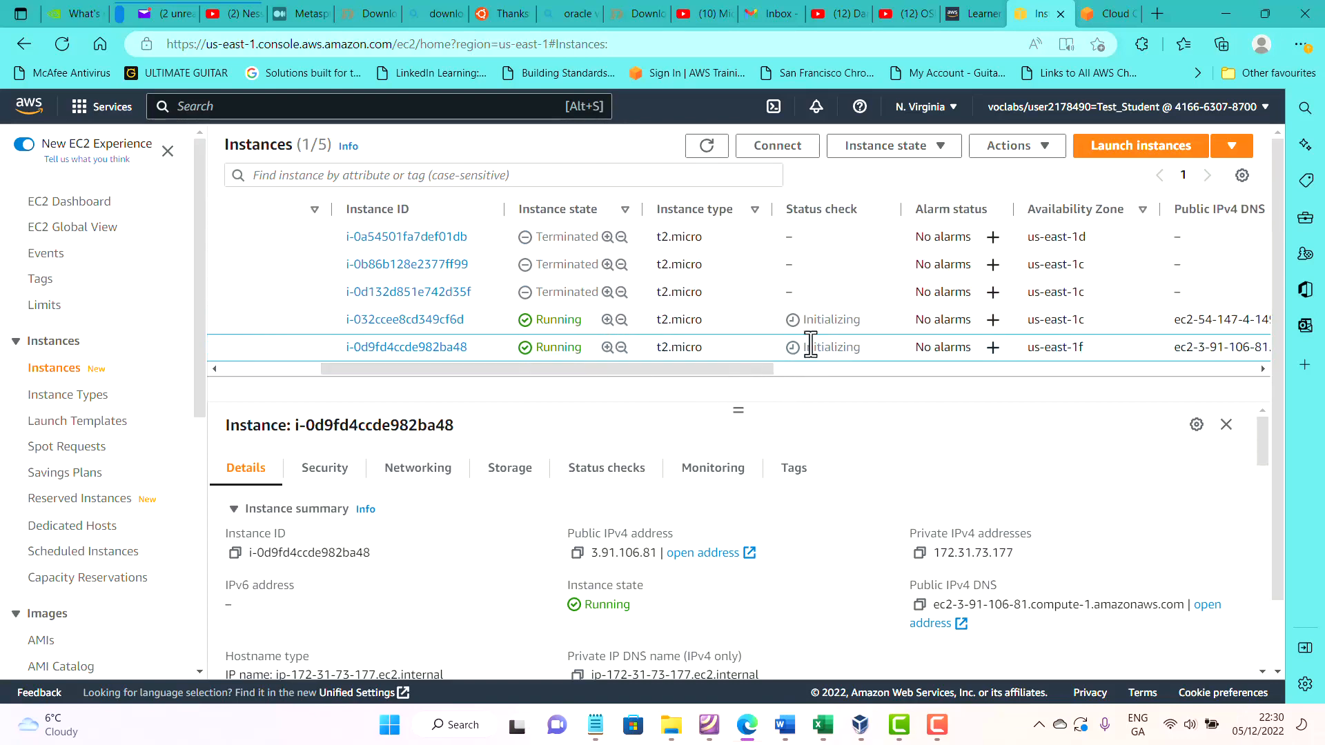
pyautogui.click(706, 147)
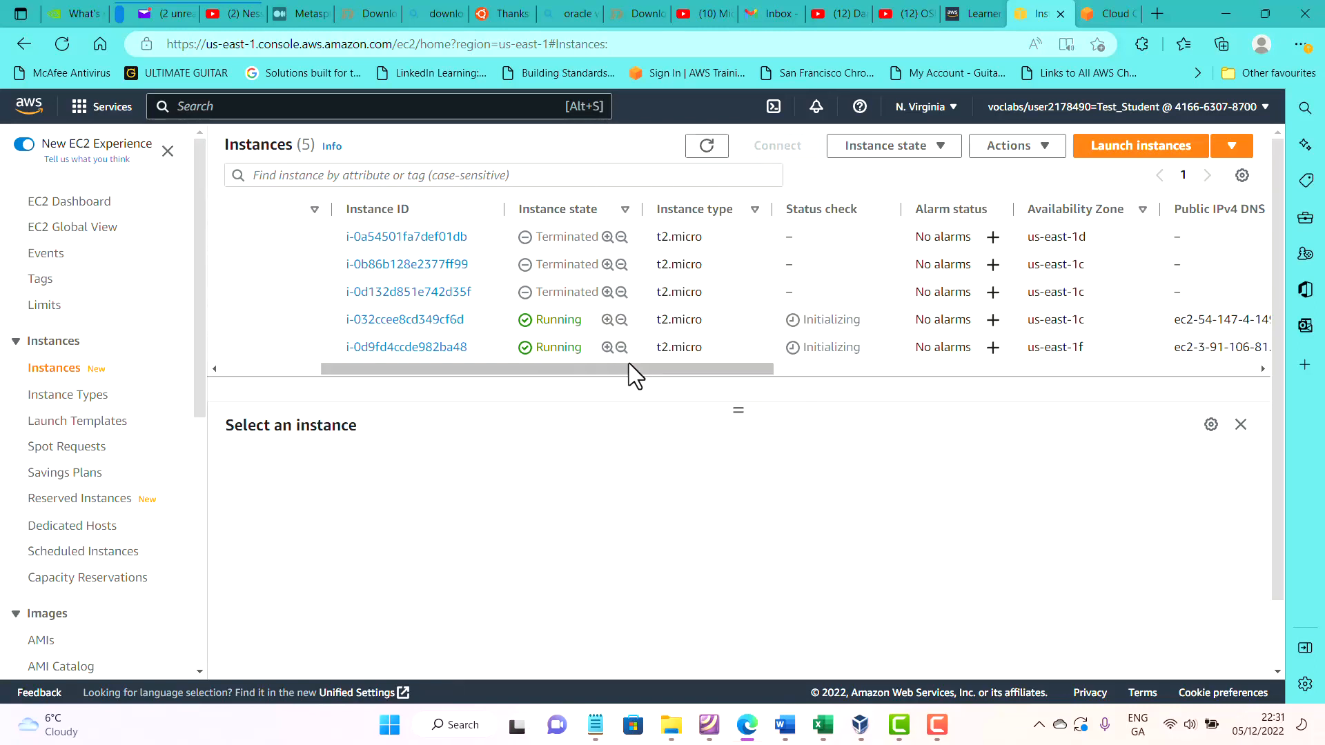
pyautogui.moveTo(628, 366); pyautogui.dragTo(820, 414)
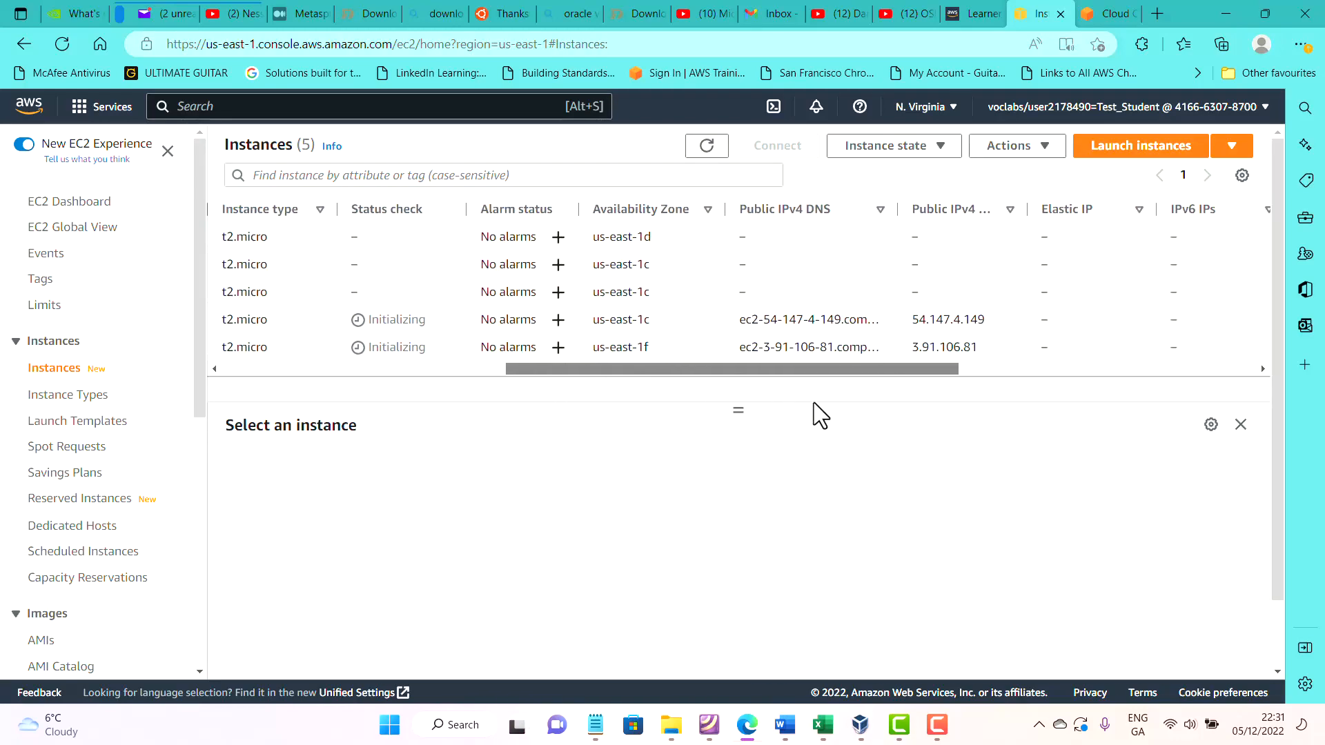
pyautogui.moveTo(819, 414); pyautogui.dragTo(920, 399)
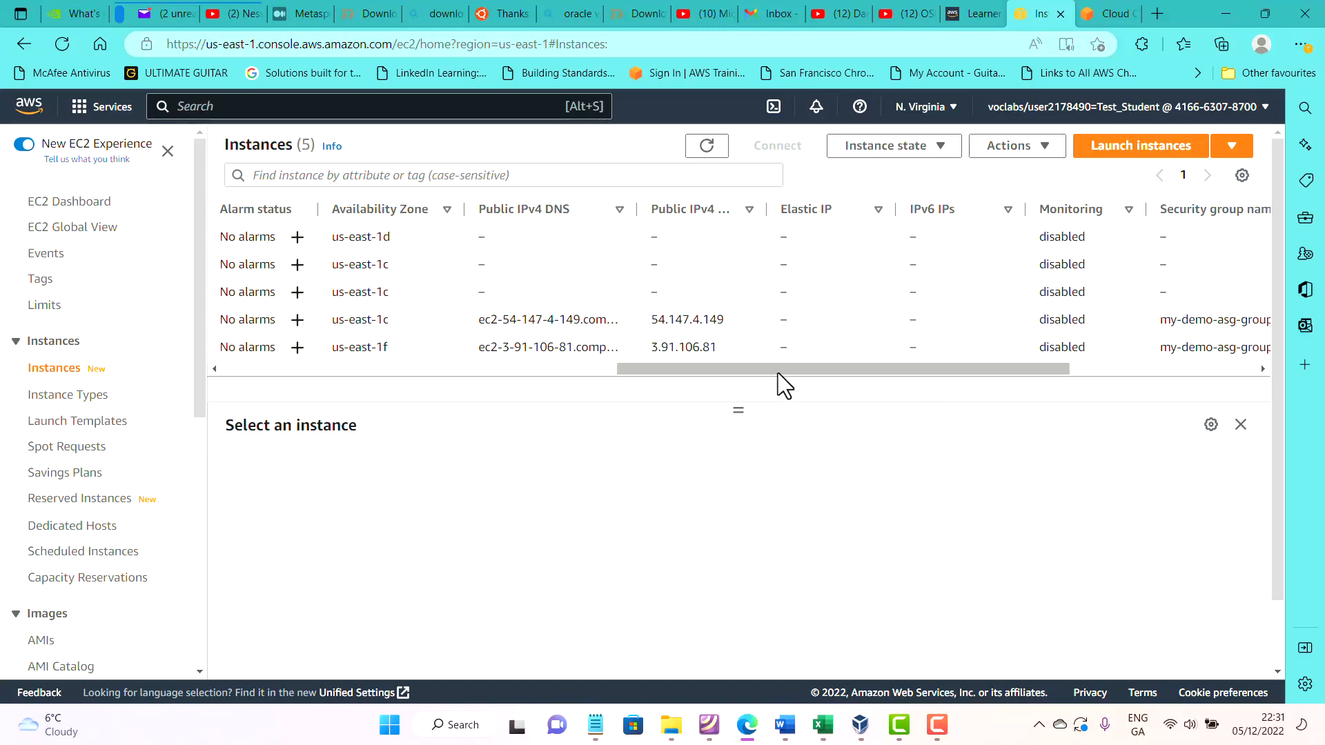
pyautogui.moveTo(777, 373); pyautogui.dragTo(994, 397)
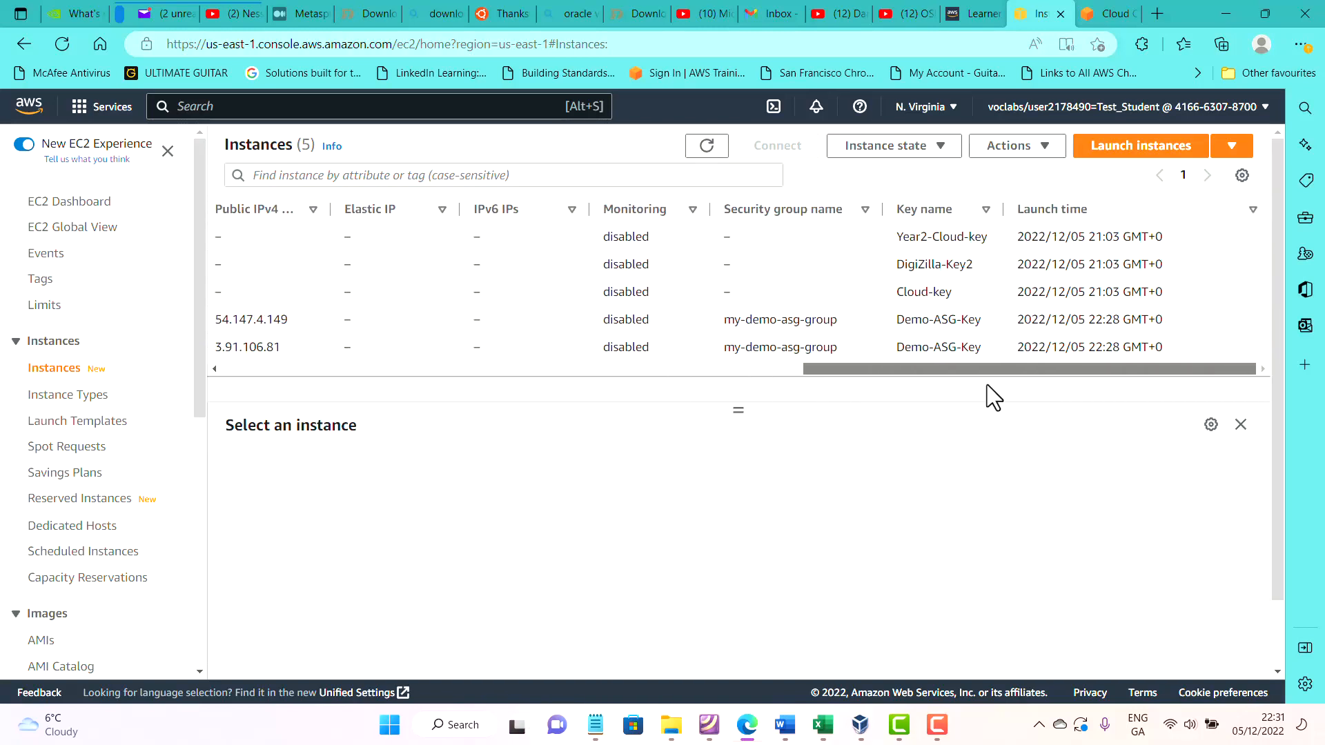
pyautogui.moveTo(994, 397); pyautogui.dragTo(516, 397)
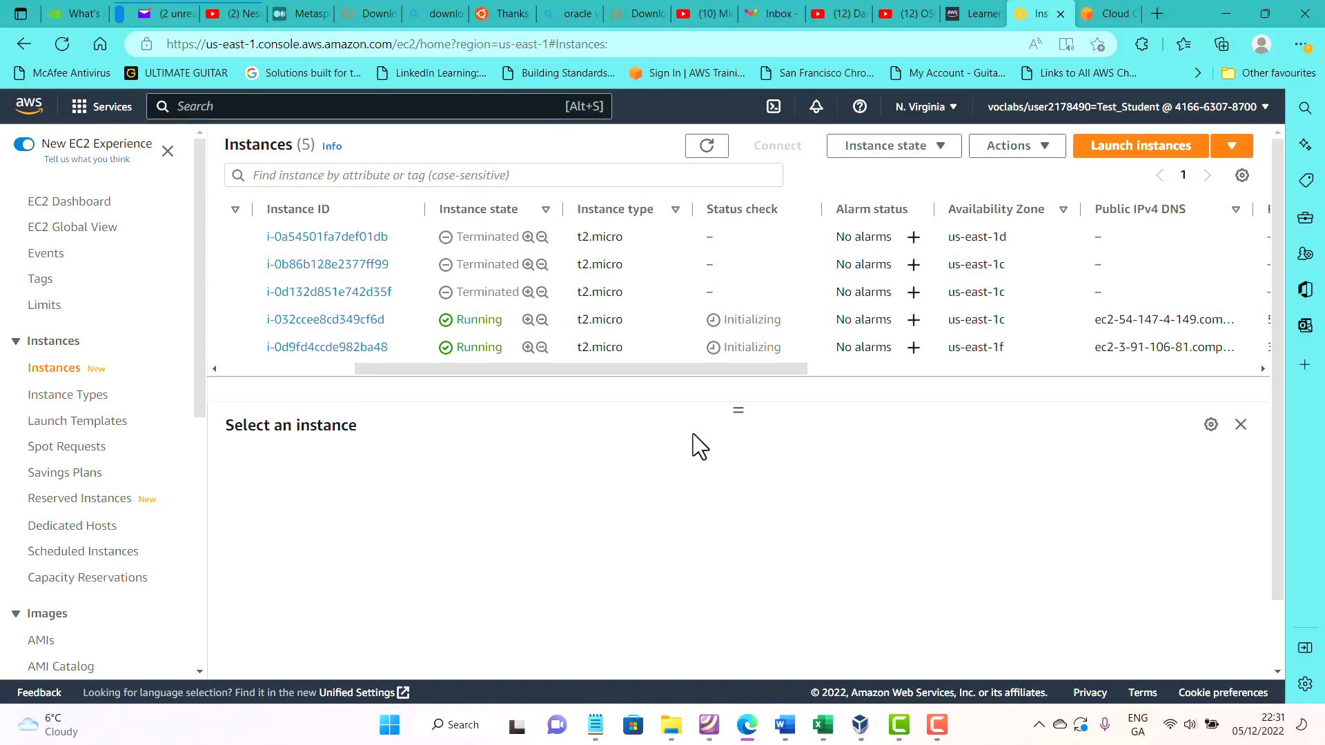
pyautogui.click(696, 146)
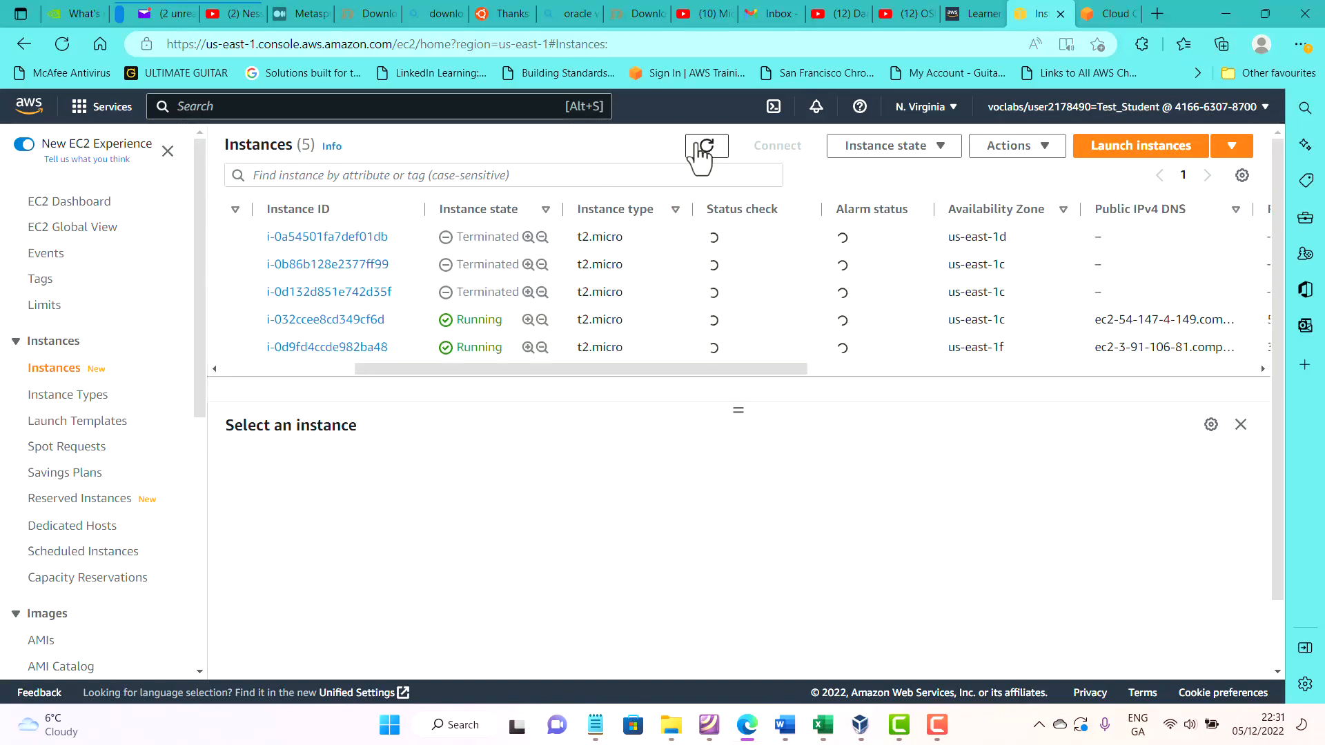
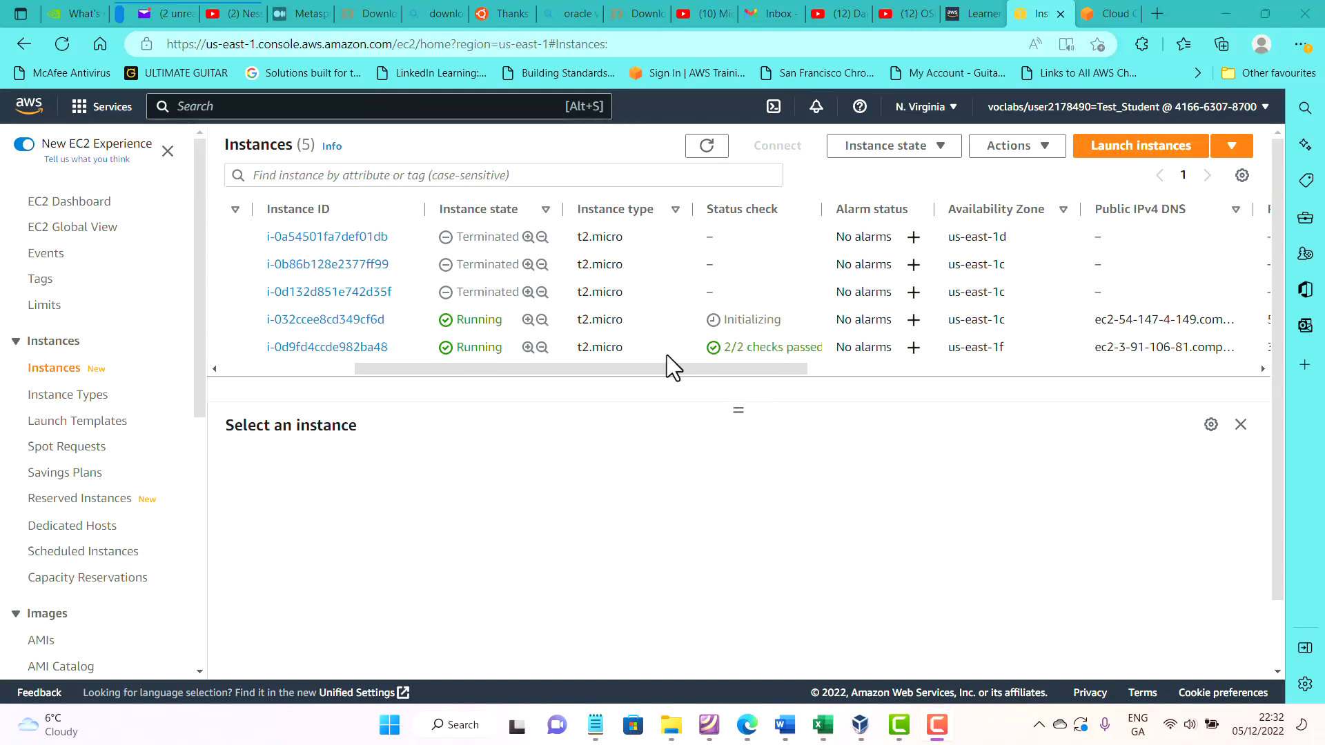
pyautogui.moveTo(488, 367); pyautogui.dragTo(289, 380)
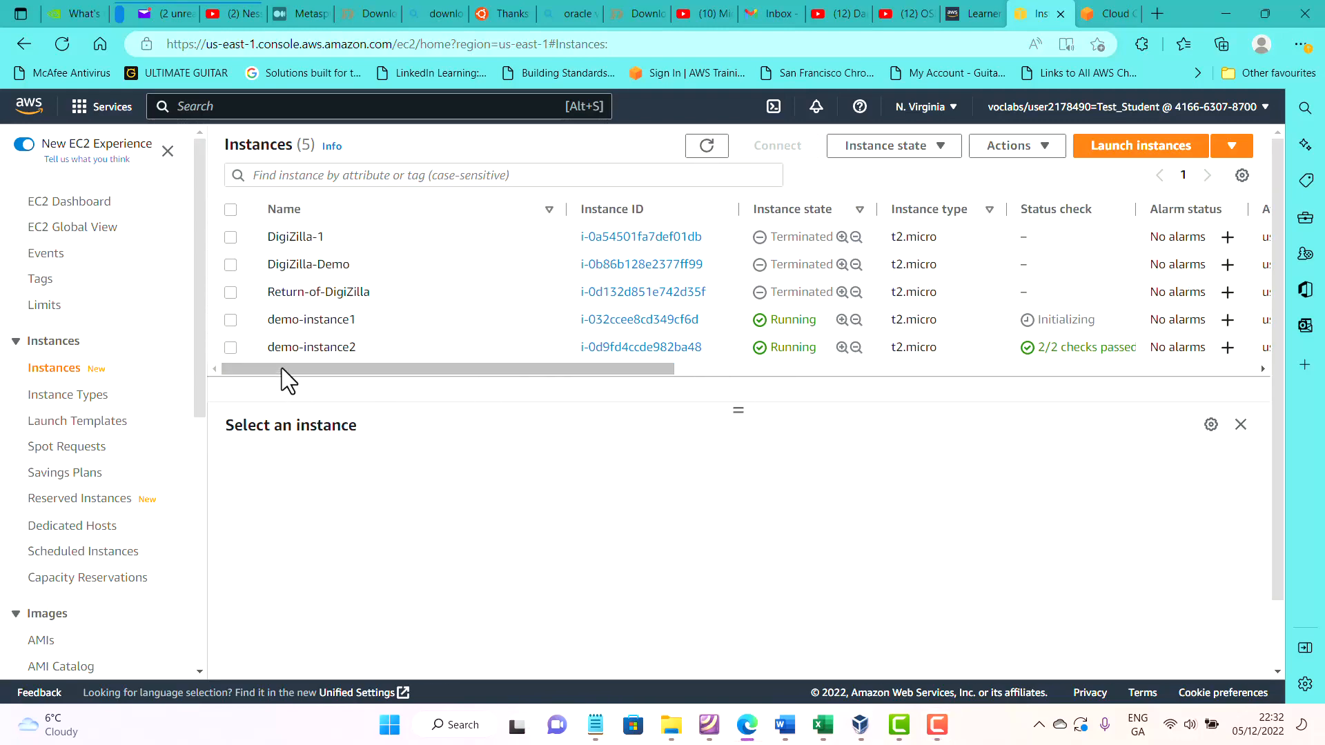
# Copy demo-instance2's public IPv4 address from its instance summary and load 3.91.106.81 in a new browser tab.
pyautogui.click(656, 348)
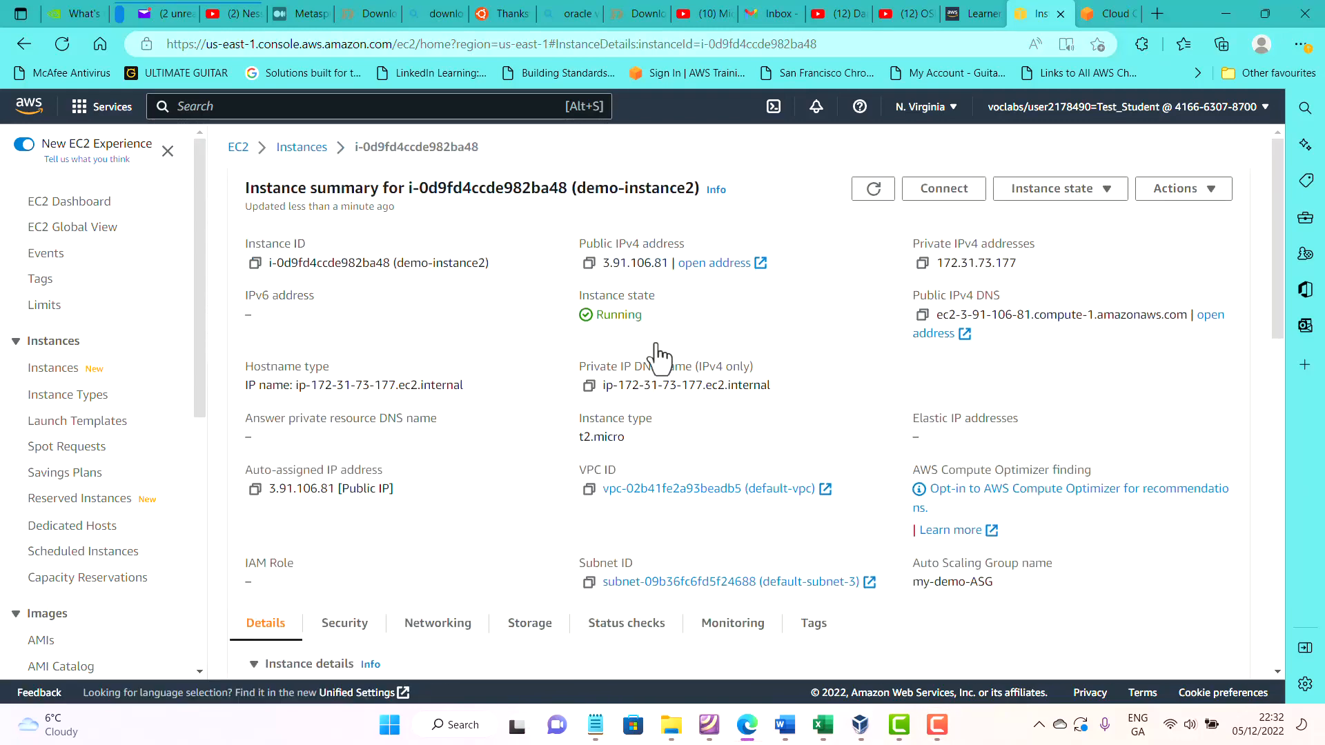
pyautogui.click(589, 263)
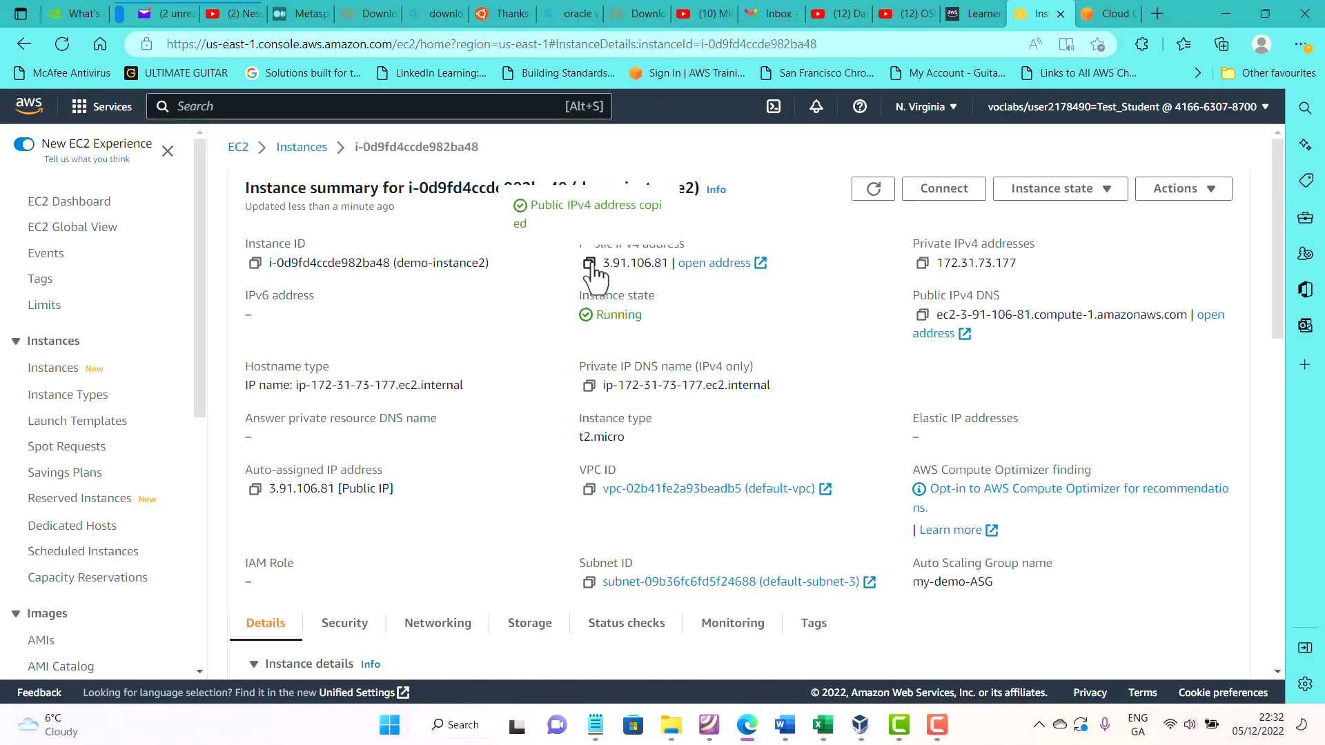
pyautogui.click(1157, 13)
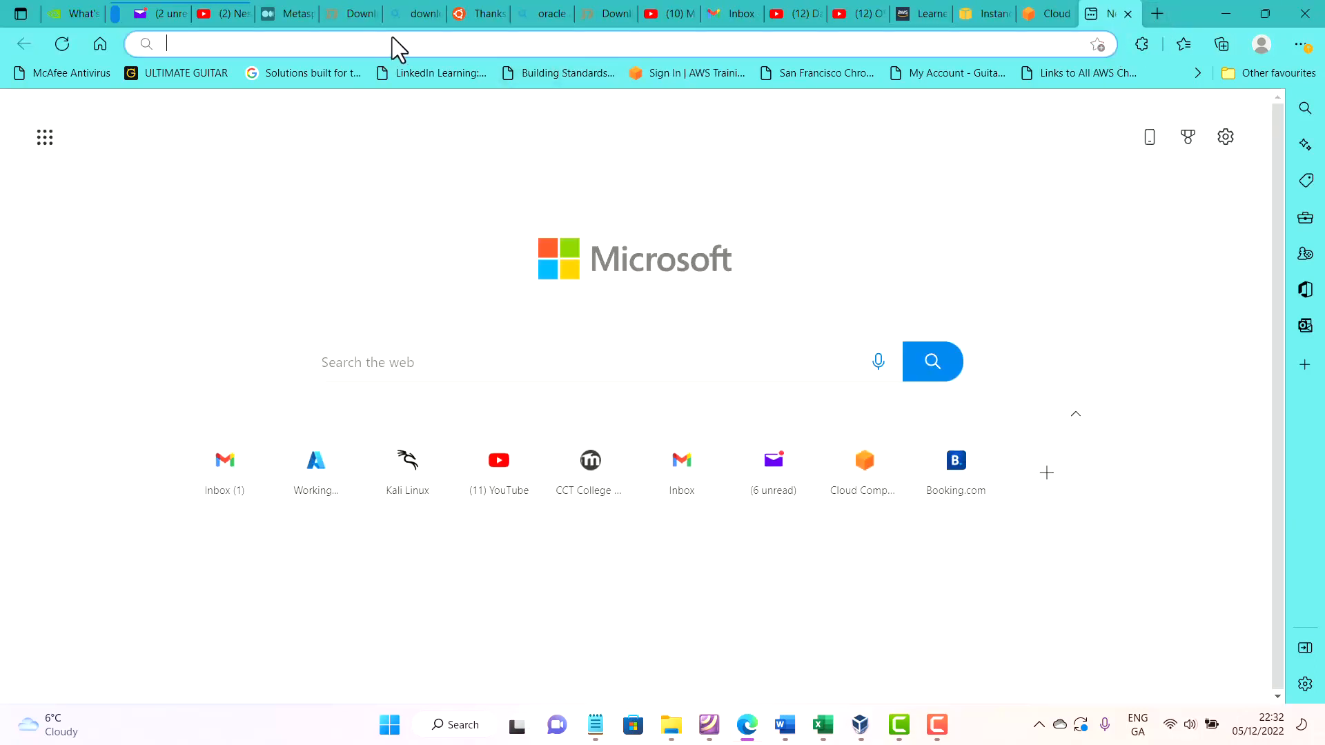
pyautogui.click(529, 45)
pyautogui.hotkey('ctrl', 'v')
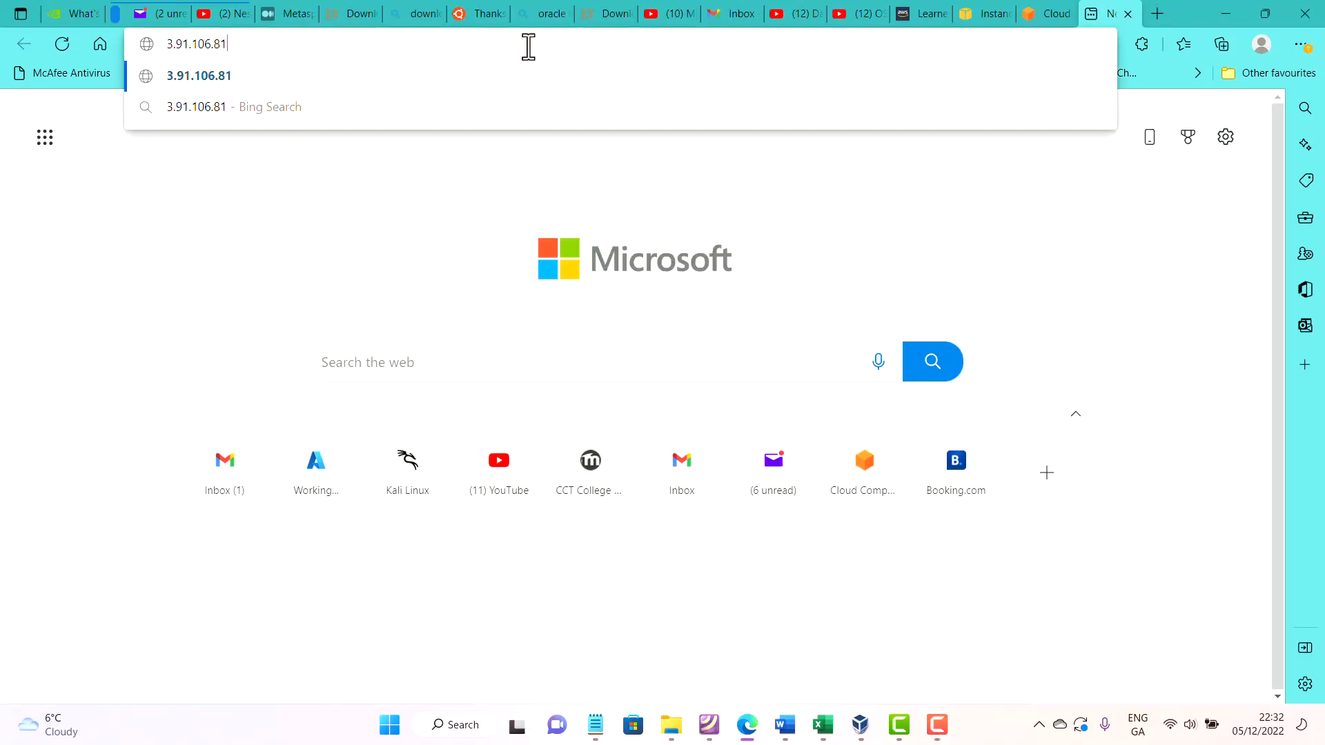
pyautogui.press('Return')
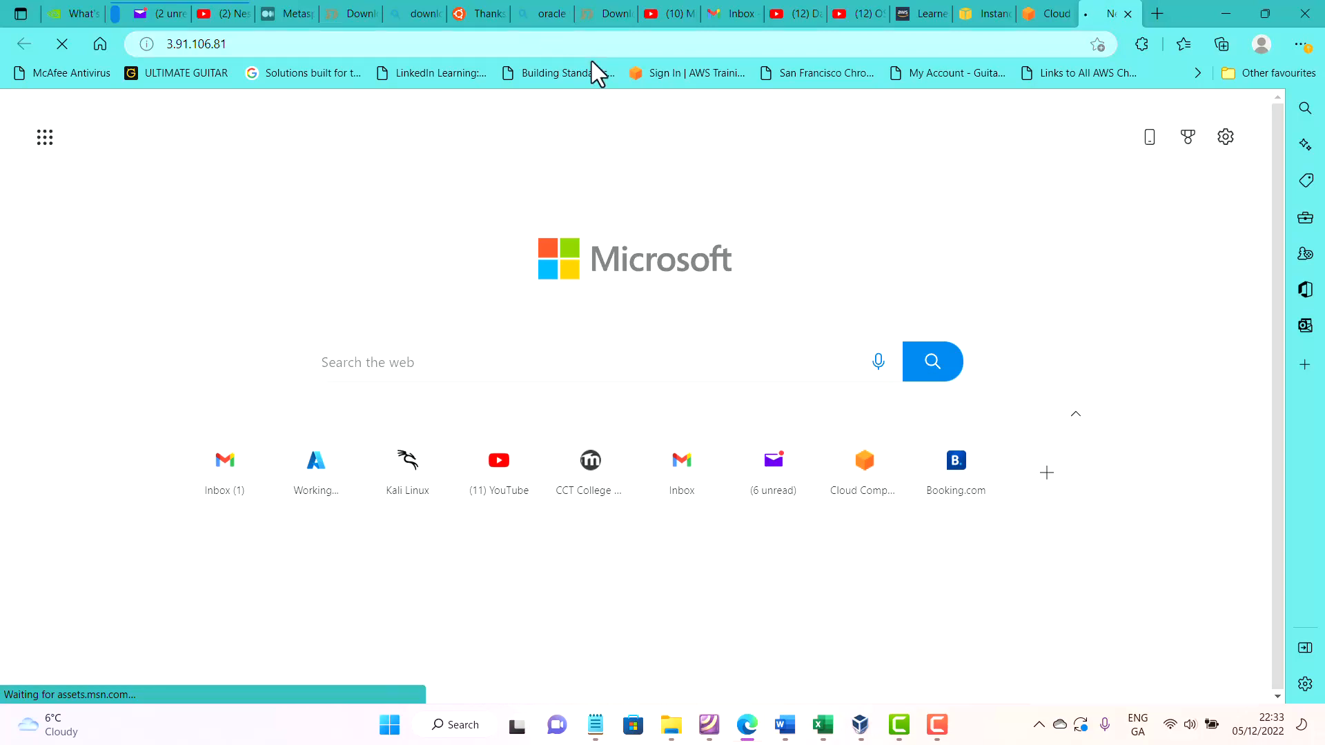
# Refresh the EC2 instances list to recheck the status checks, and reload the 3.91.106.81 page.
pyautogui.click(985, 23)
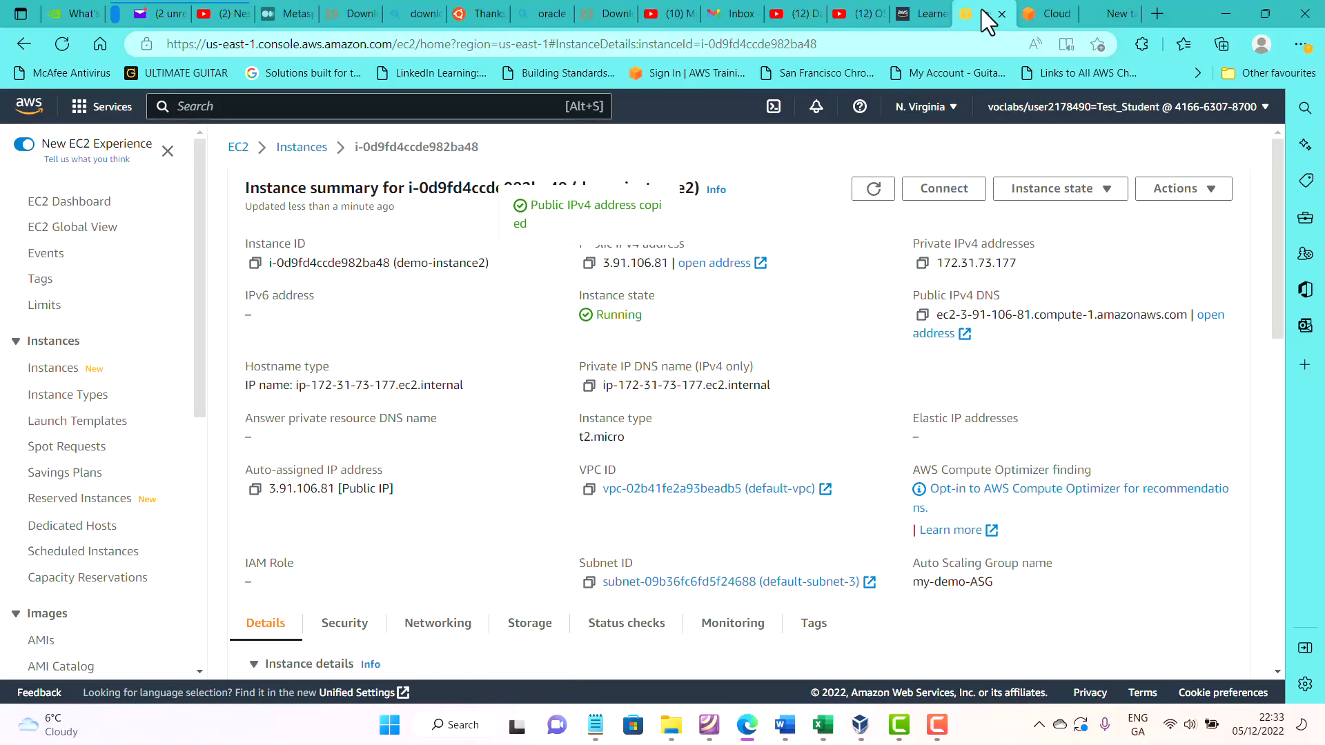
pyautogui.click(238, 147)
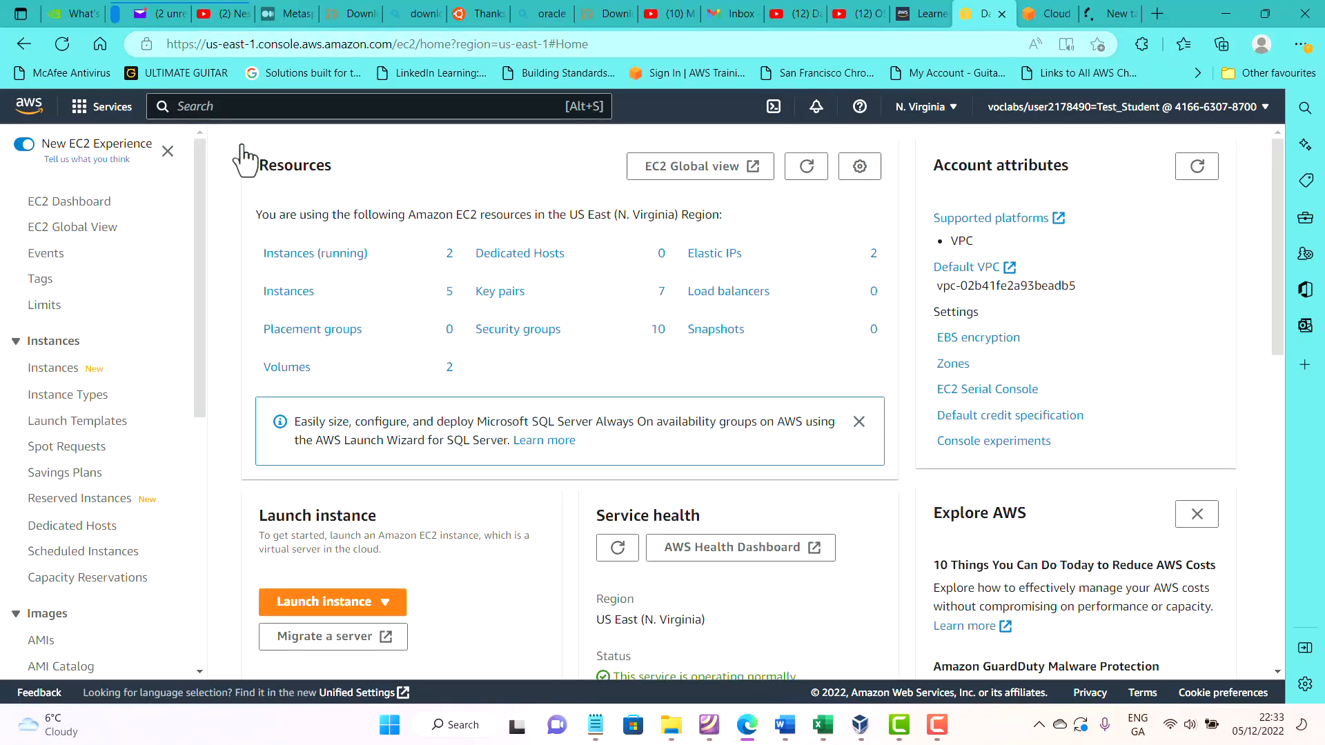
pyautogui.click(66, 369)
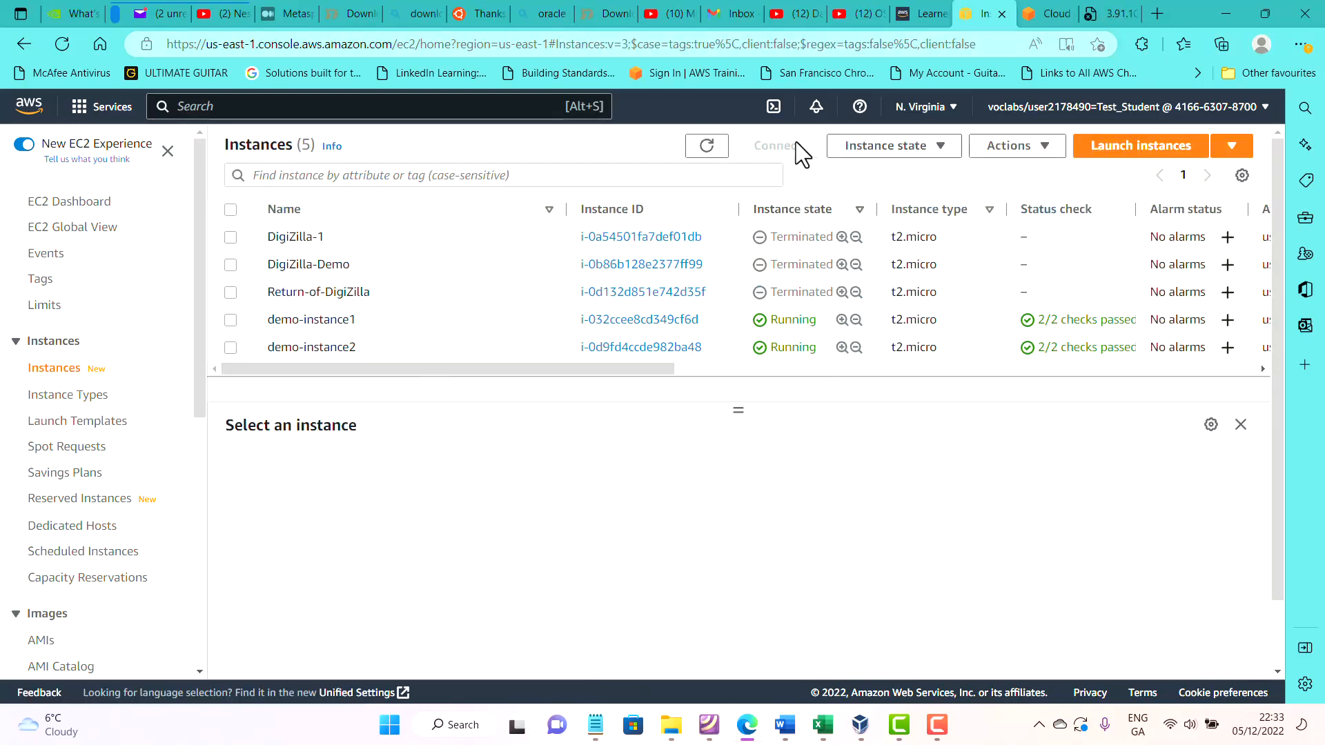
pyautogui.click(706, 146)
pyautogui.moveTo(619, 372)
pyautogui.mouseDown()
pyautogui.moveTo(1109, 414)
pyautogui.moveTo(609, 378)
pyautogui.mouseUp()
pyautogui.click(1114, 10)
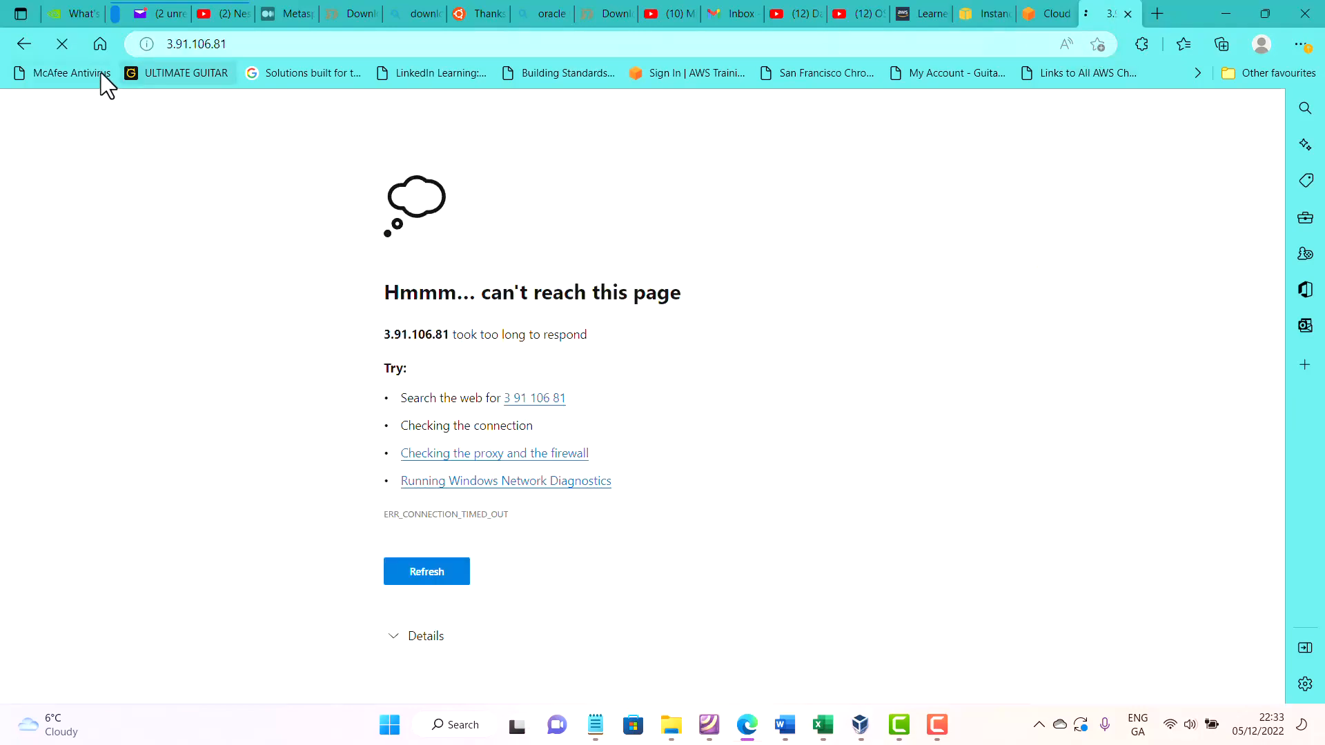
# Copy demo-instance1's public IPv4 address from its instance summary and load 54.147.4.149 in a new browser tab.
pyautogui.click(993, 13)
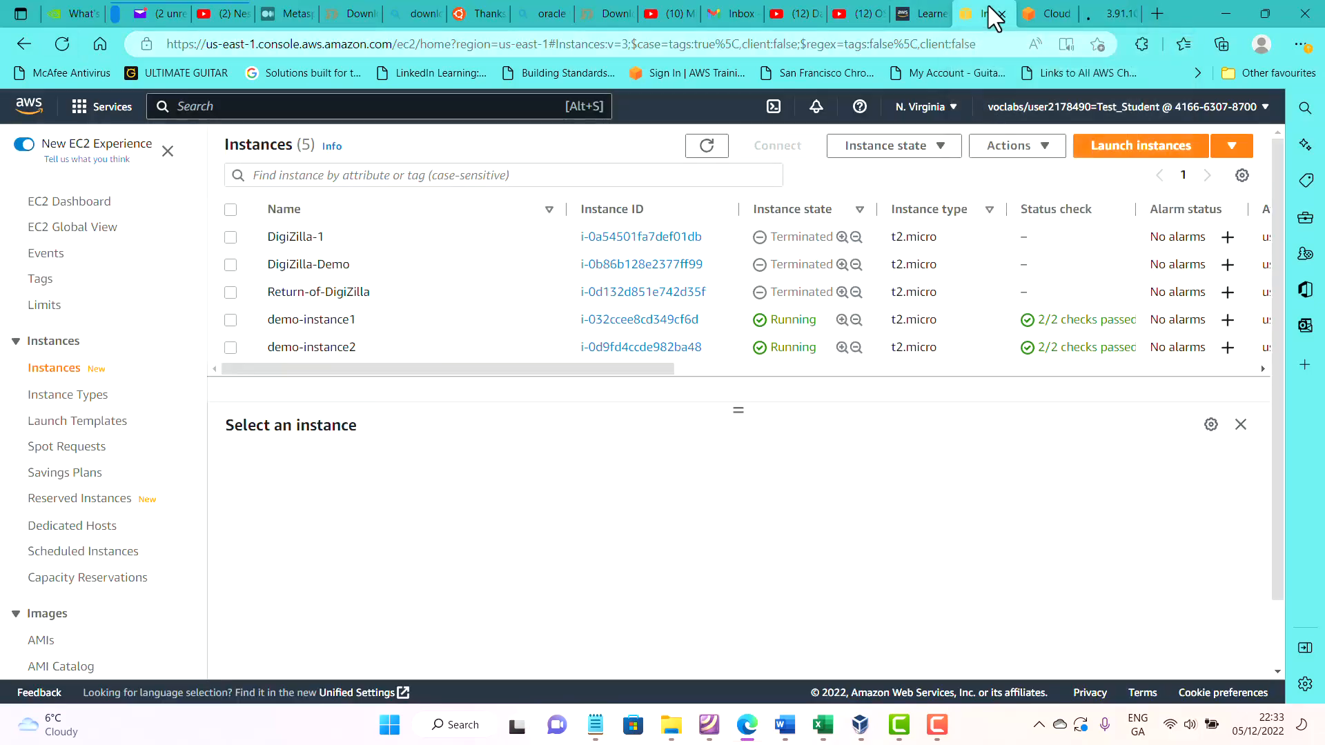
pyautogui.click(659, 321)
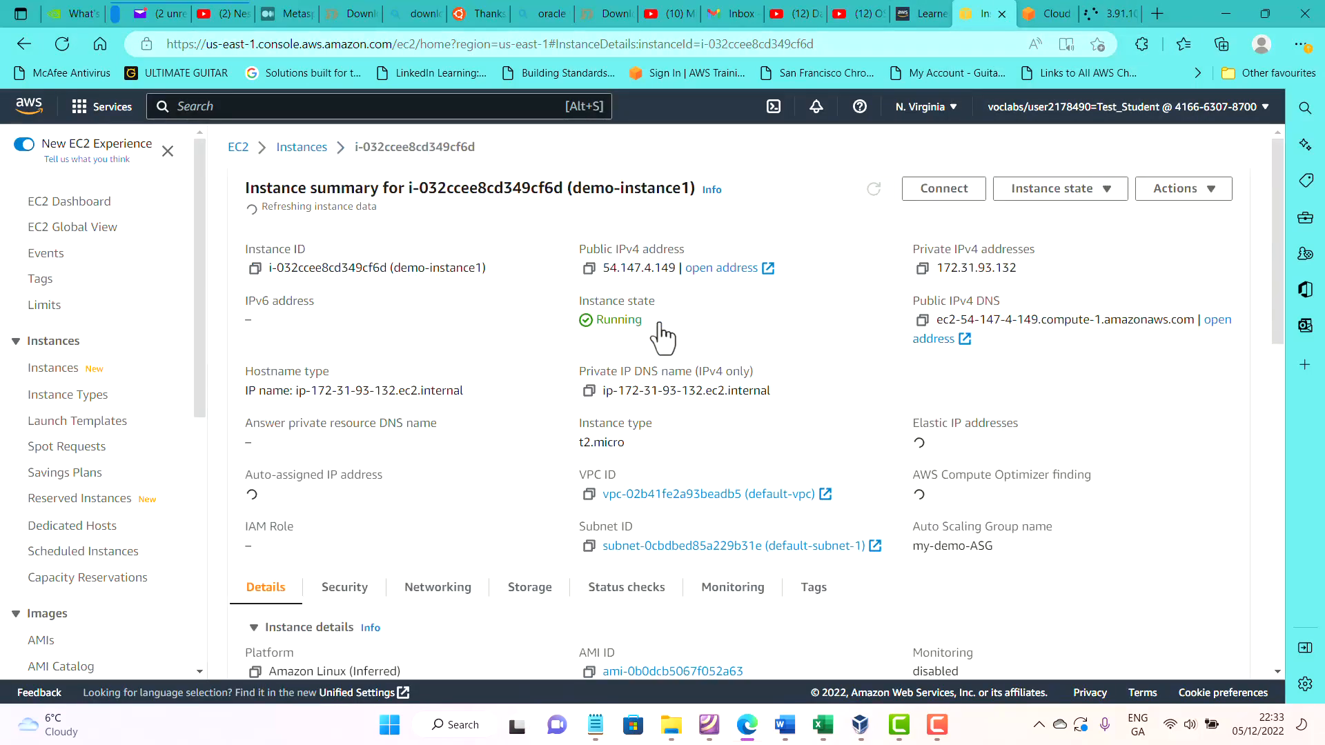
pyautogui.click(589, 263)
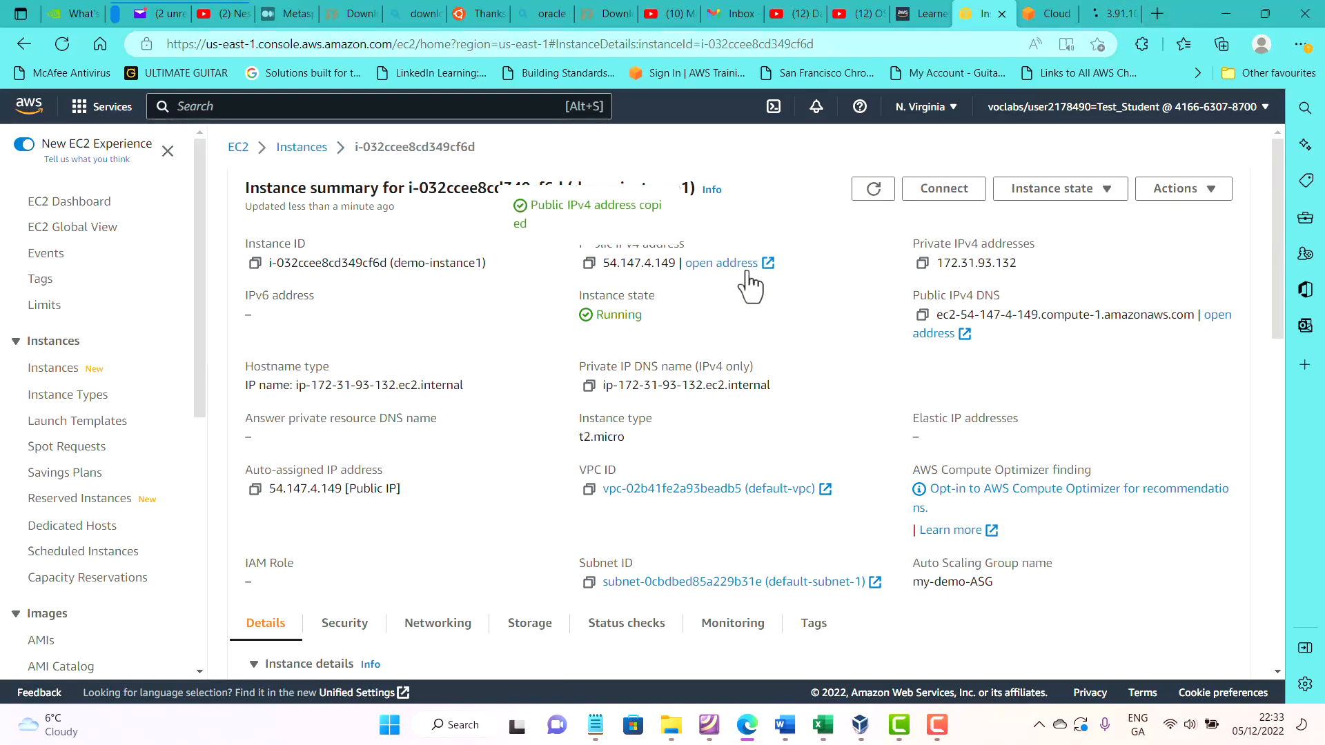
pyautogui.click(1154, 15)
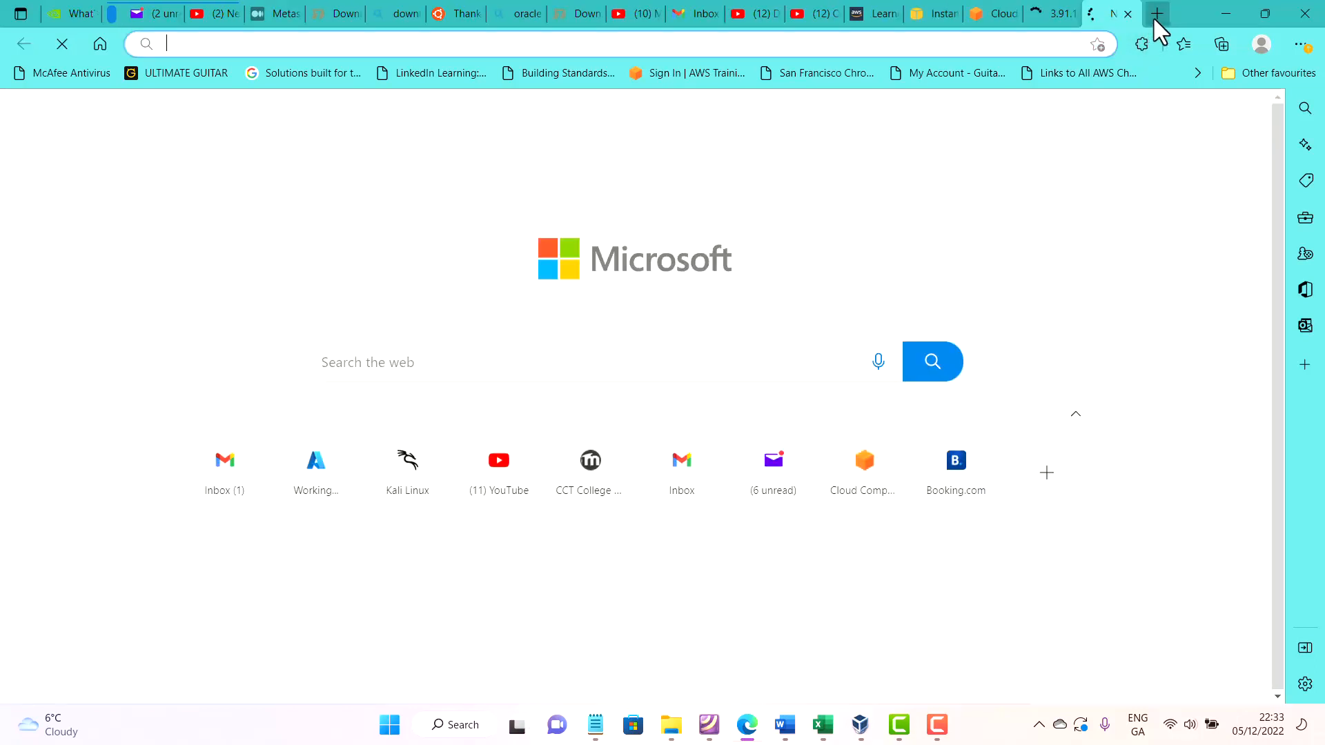
pyautogui.hotkey('ctrl', 'v')
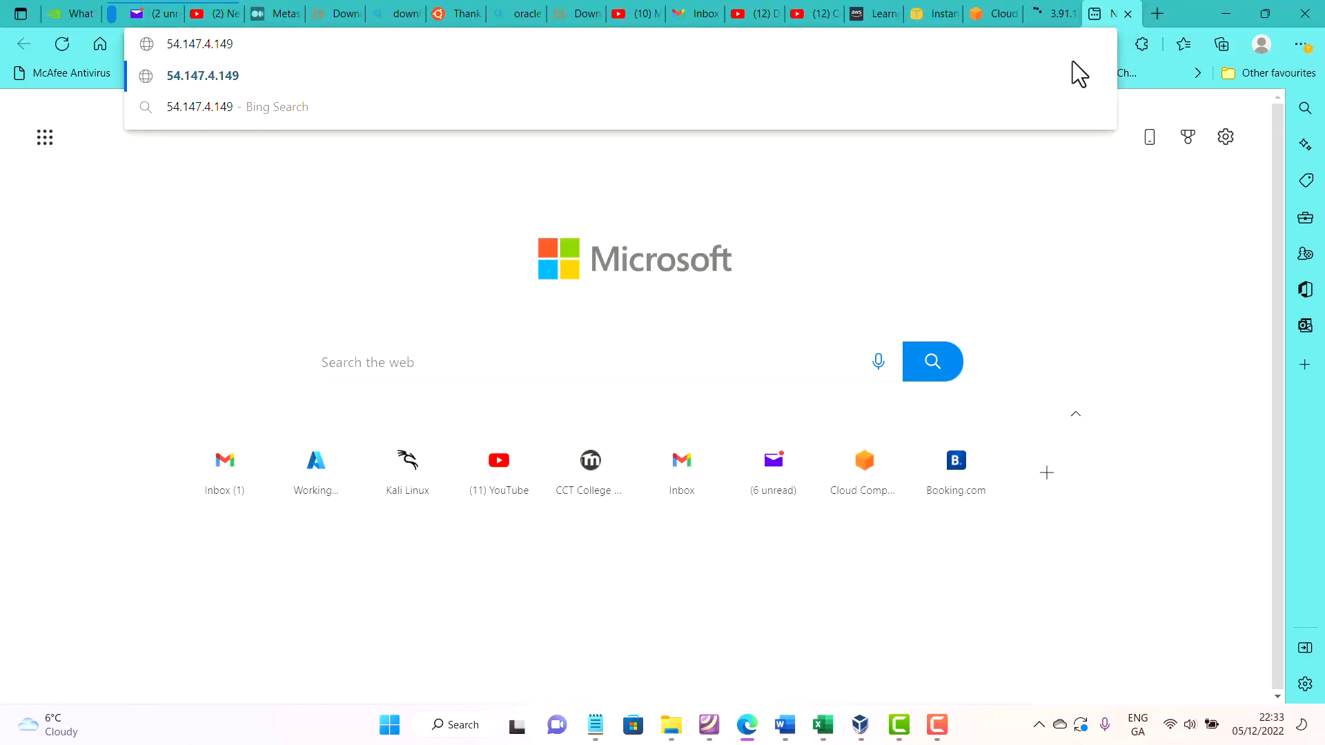
pyautogui.press('Return')
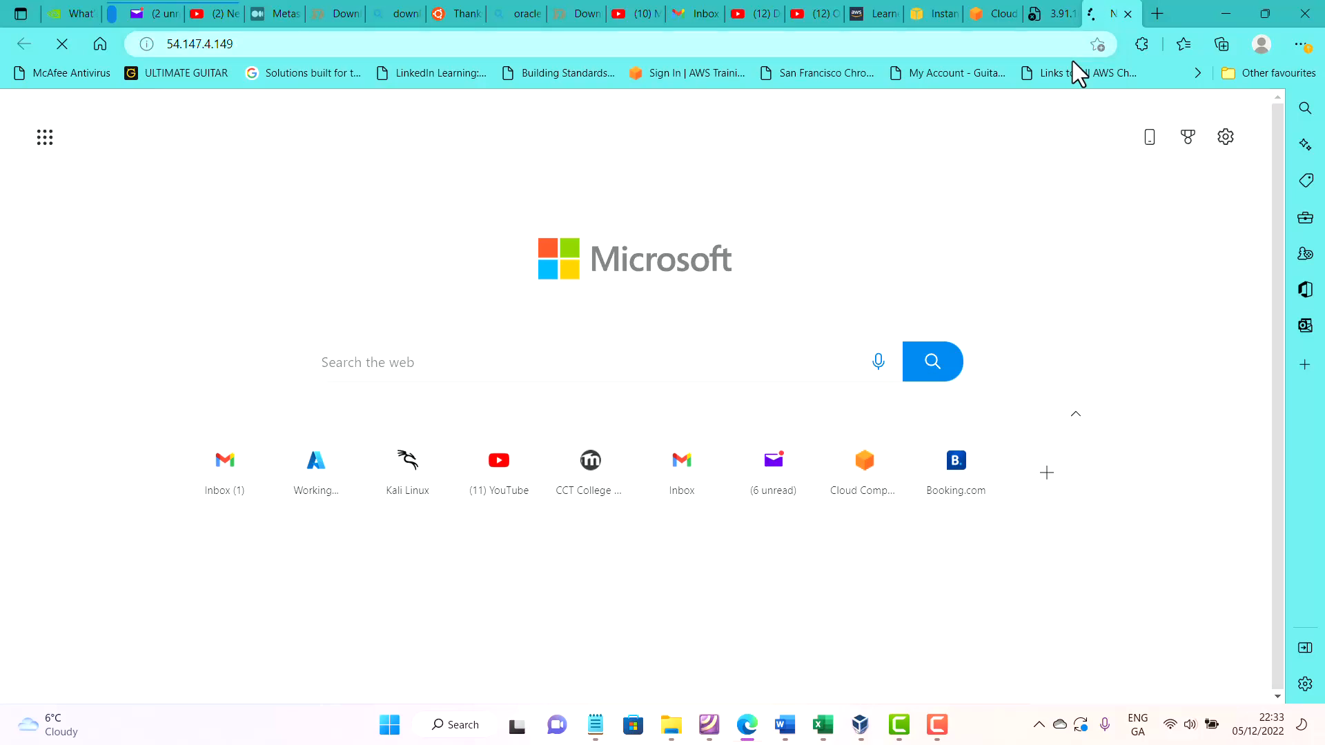
# Recheck the 3.91.106.81 page and review the inbound and outbound security group rules of demo-instance1.
pyautogui.click(1049, 14)
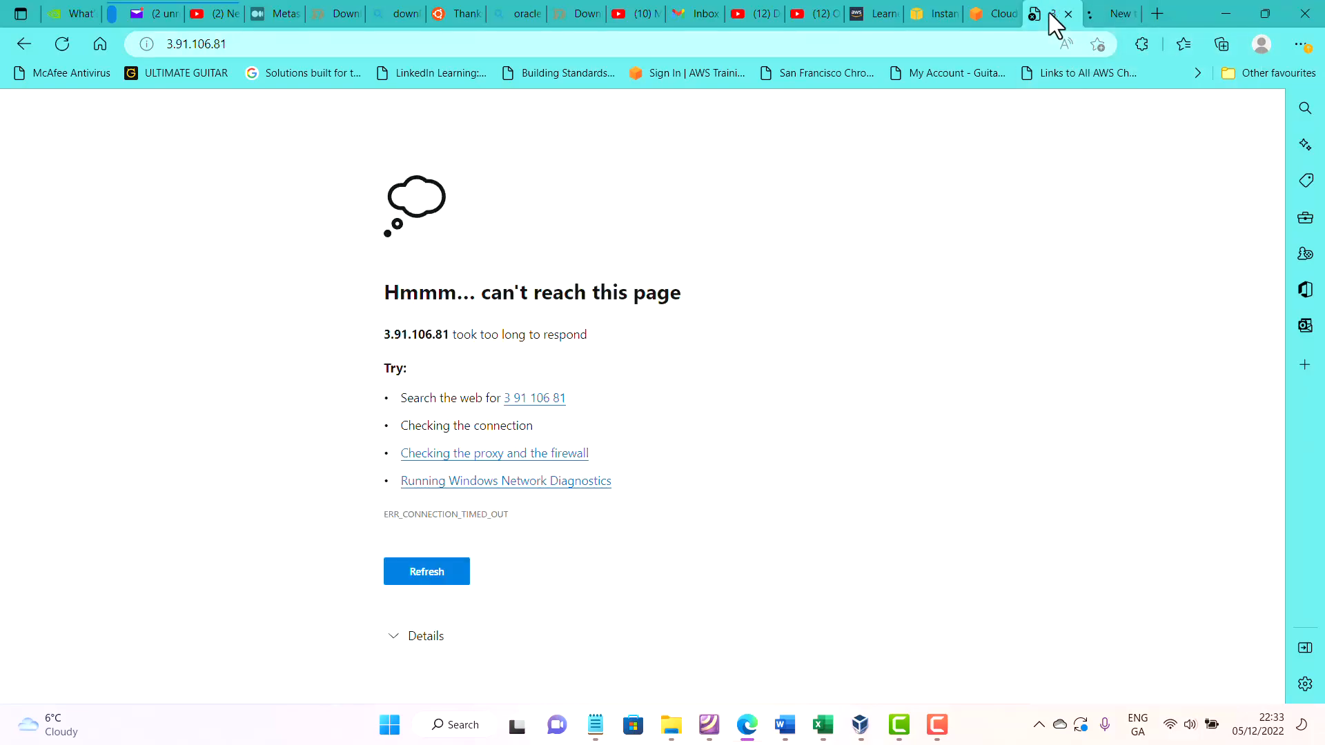
pyautogui.click(943, 15)
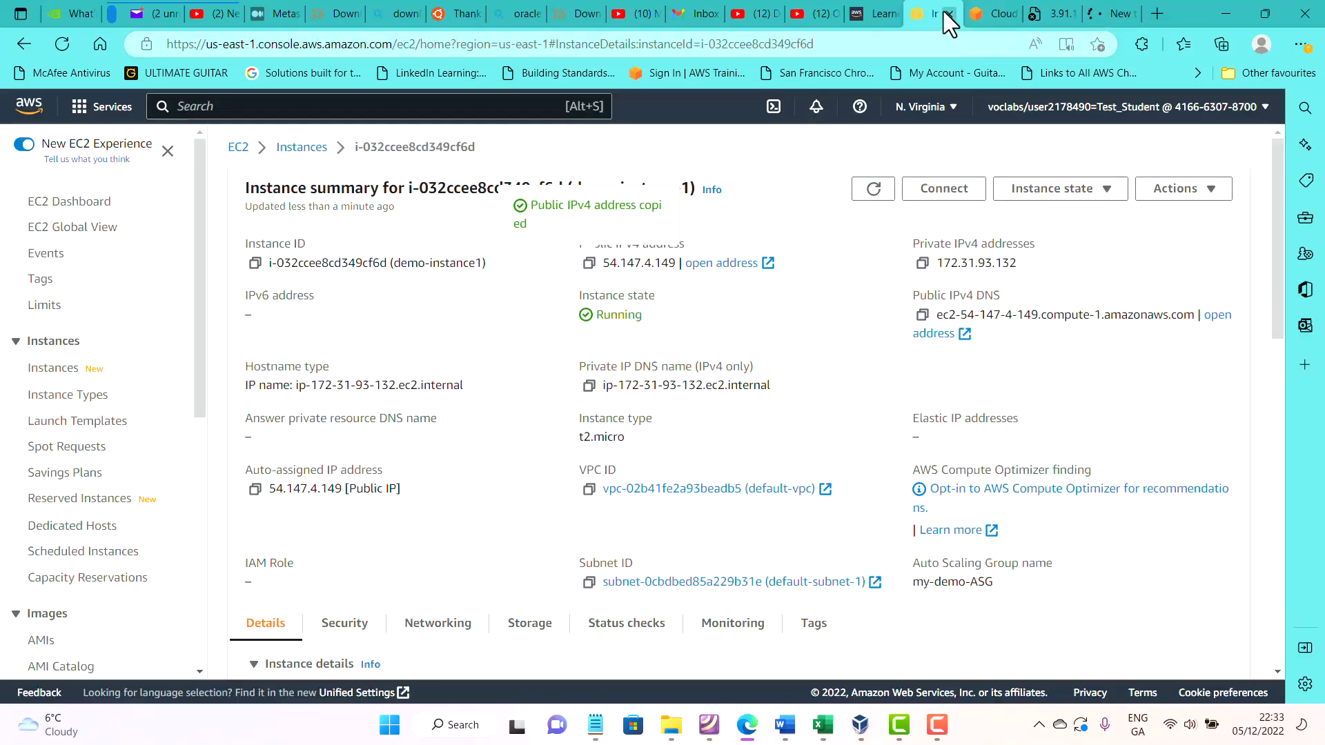
pyautogui.click(335, 626)
pyautogui.scroll(-3, 341, 613)
pyautogui.scroll(-2, 343, 613)
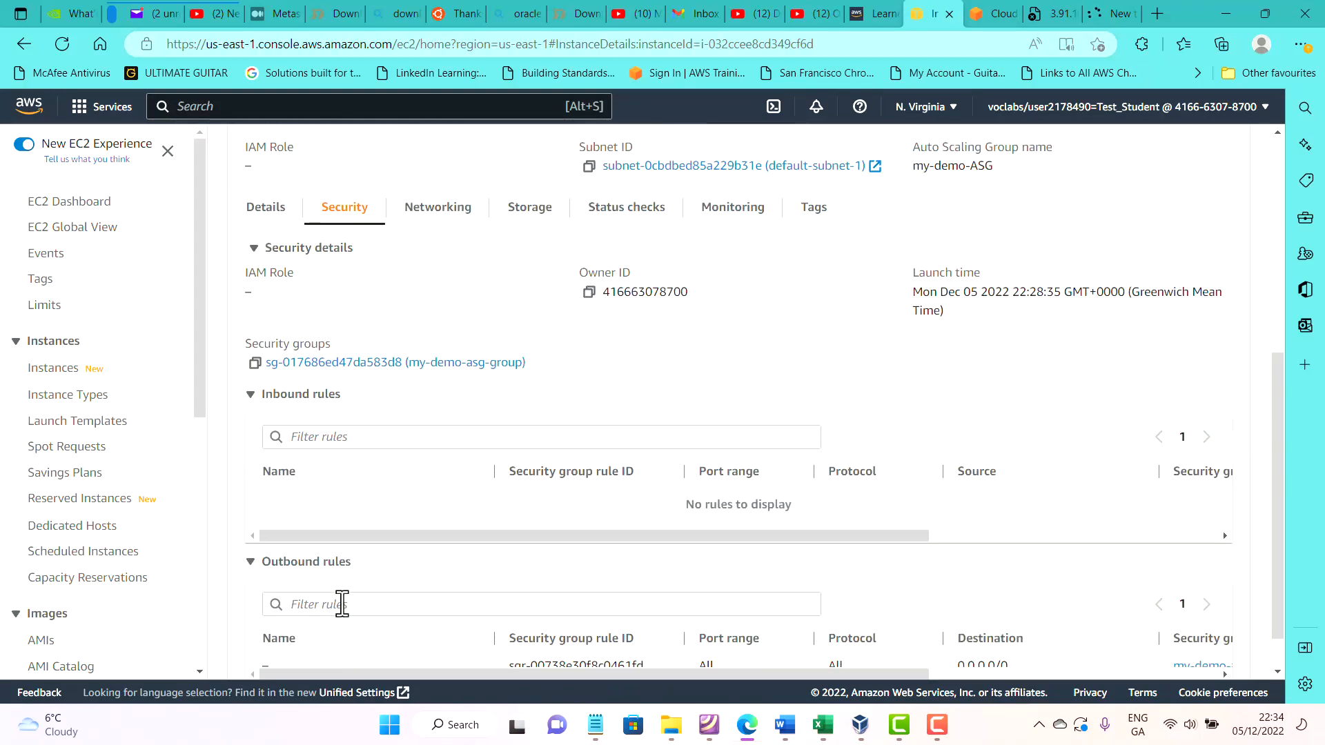
pyautogui.scroll(-1, 342, 604)
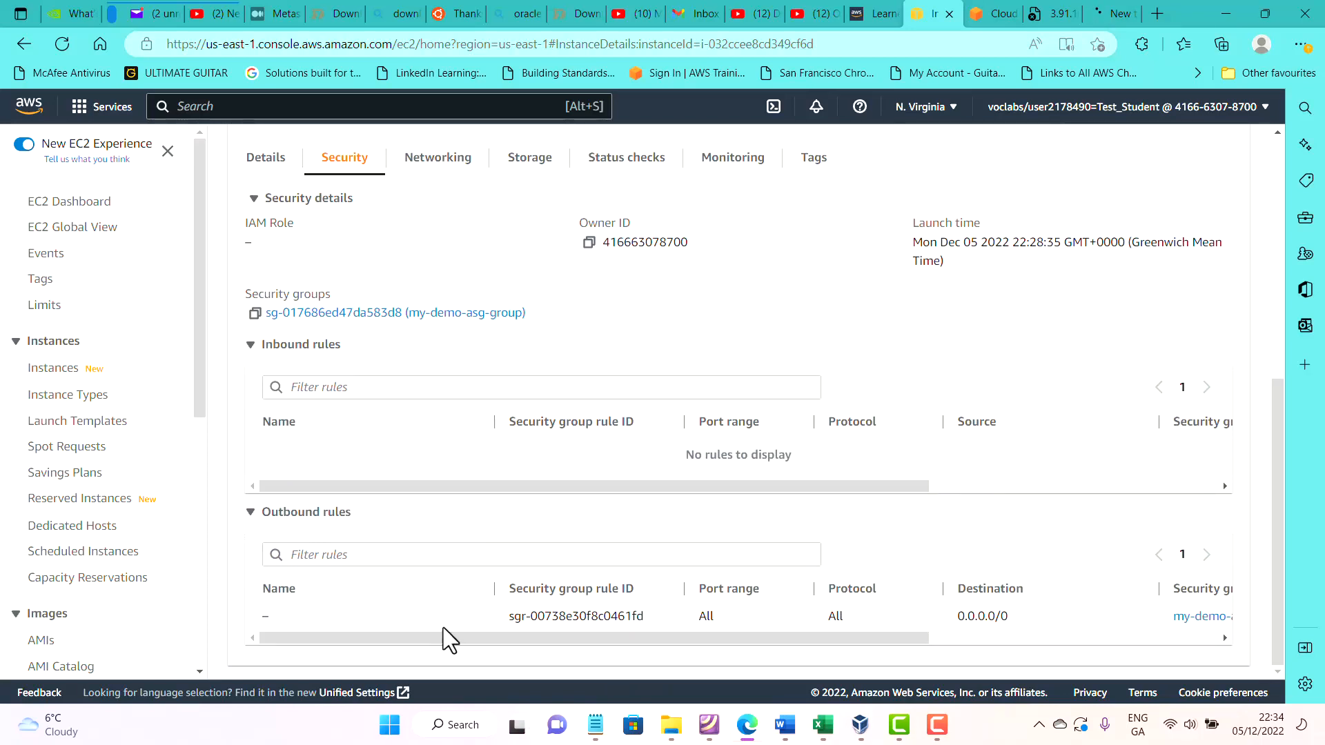
pyautogui.moveTo(534, 485); pyautogui.dragTo(501, 485)
pyautogui.moveTo(559, 486); pyautogui.dragTo(503, 645)
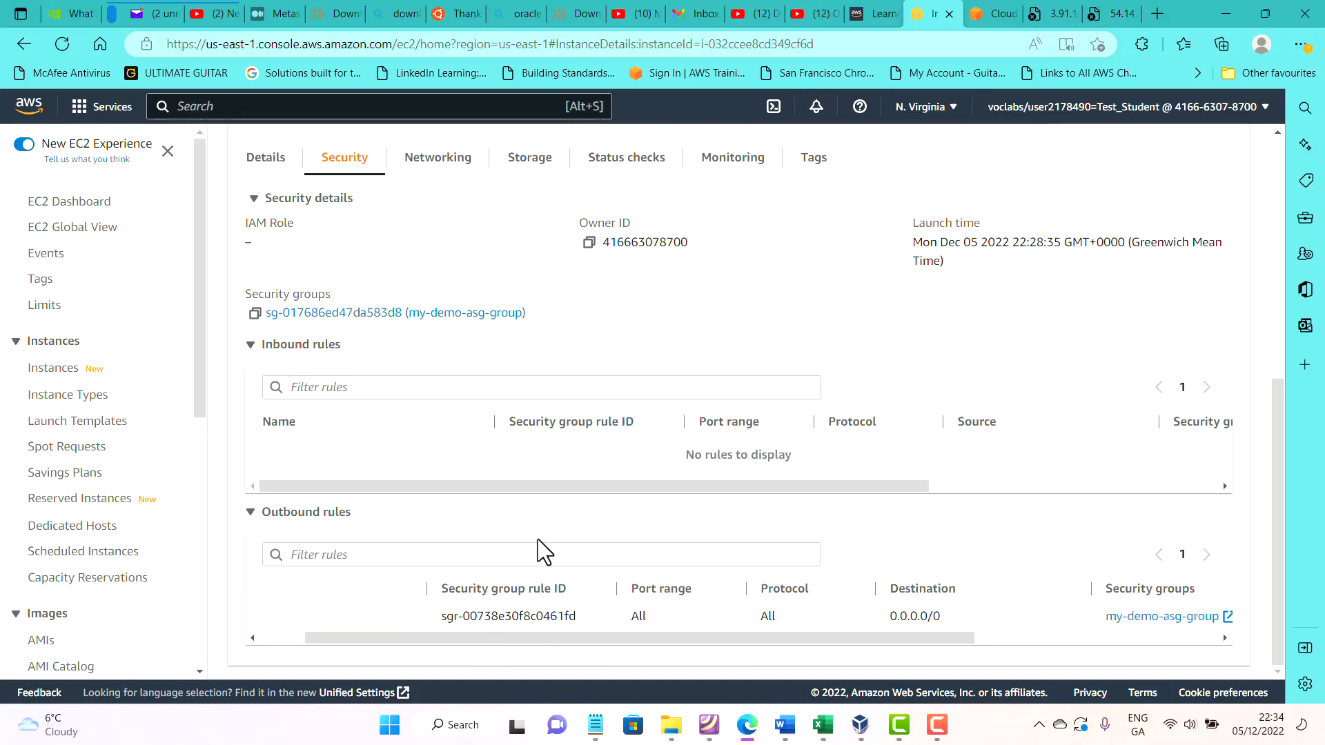
pyautogui.moveTo(584, 637); pyautogui.dragTo(461, 642)
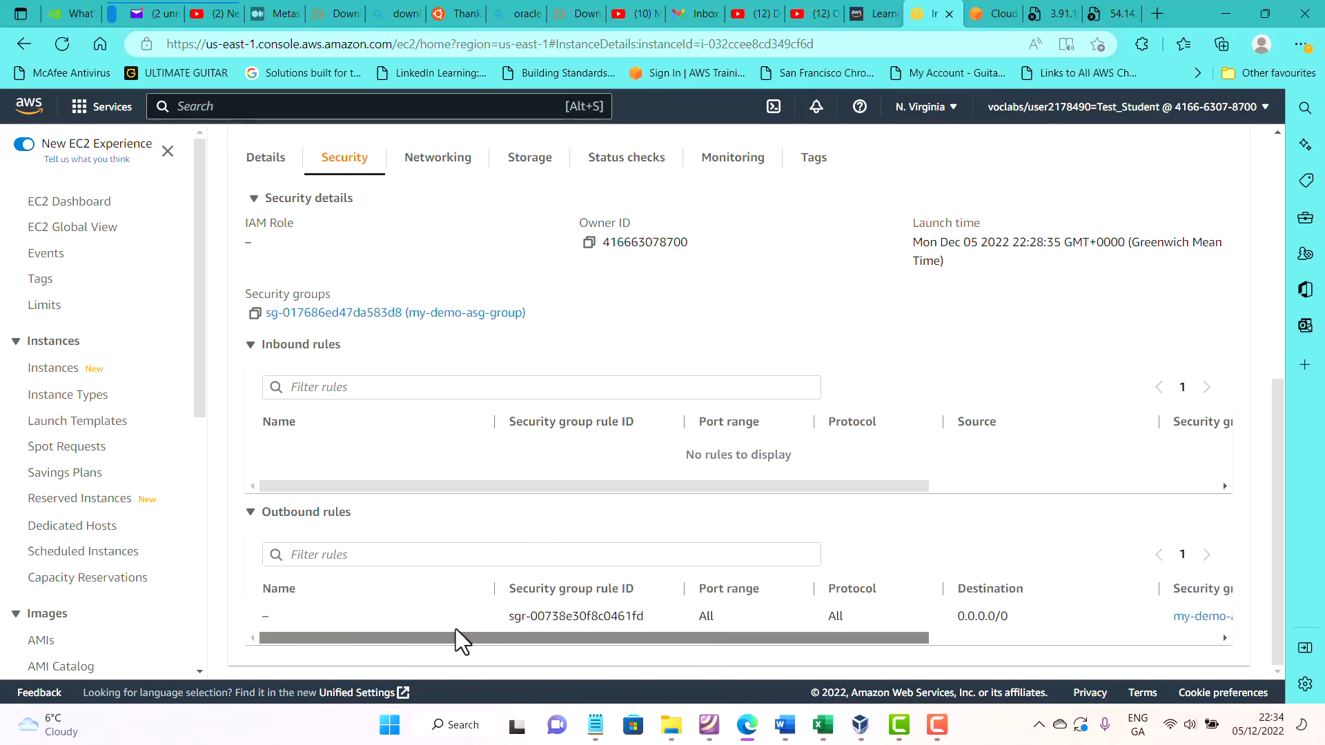
pyautogui.scroll(6, 454, 491)
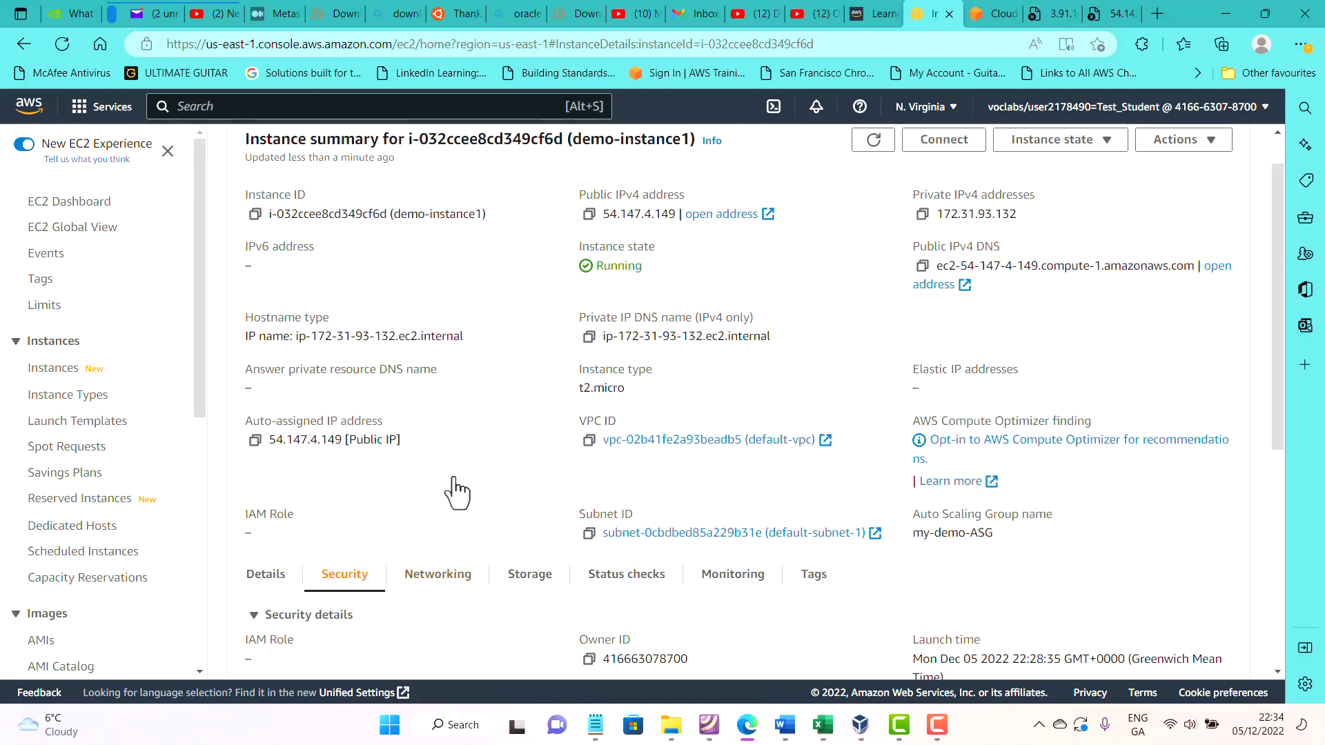
pyautogui.scroll(-7, 138, 497)
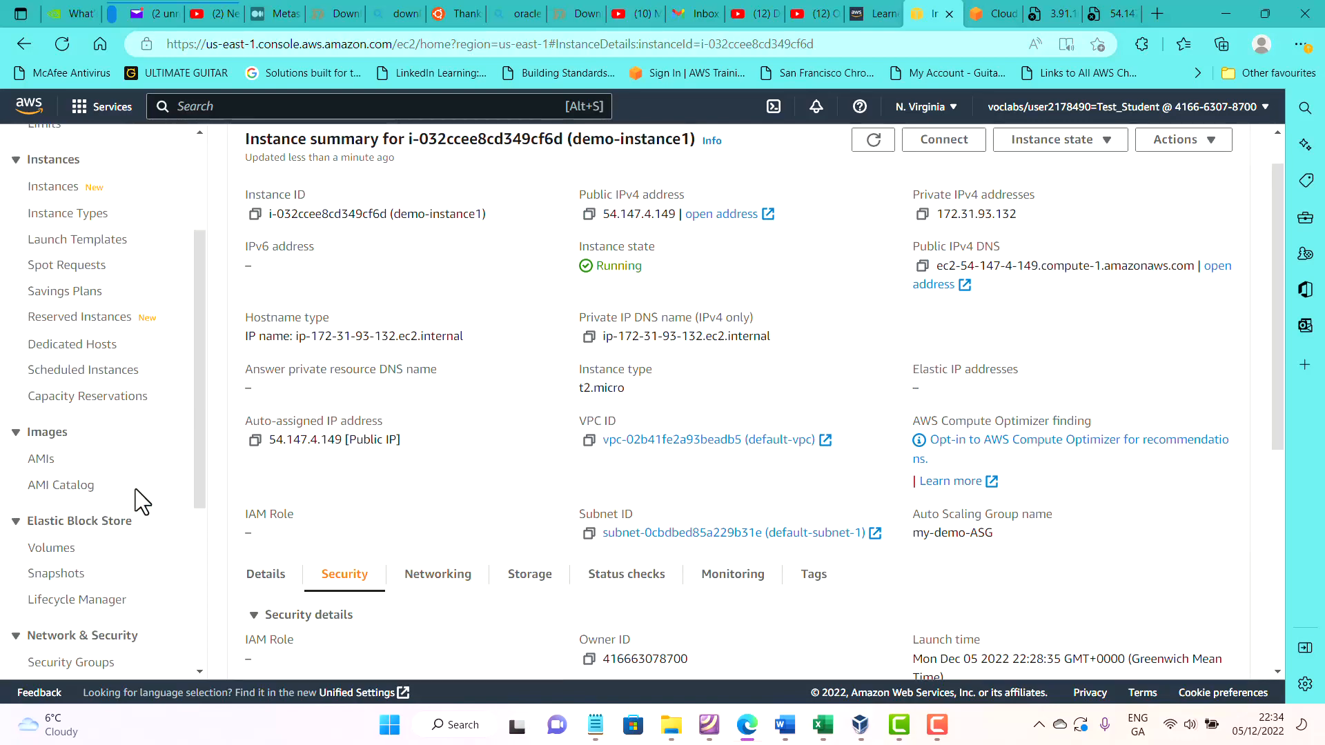
pyautogui.scroll(7, 133, 505)
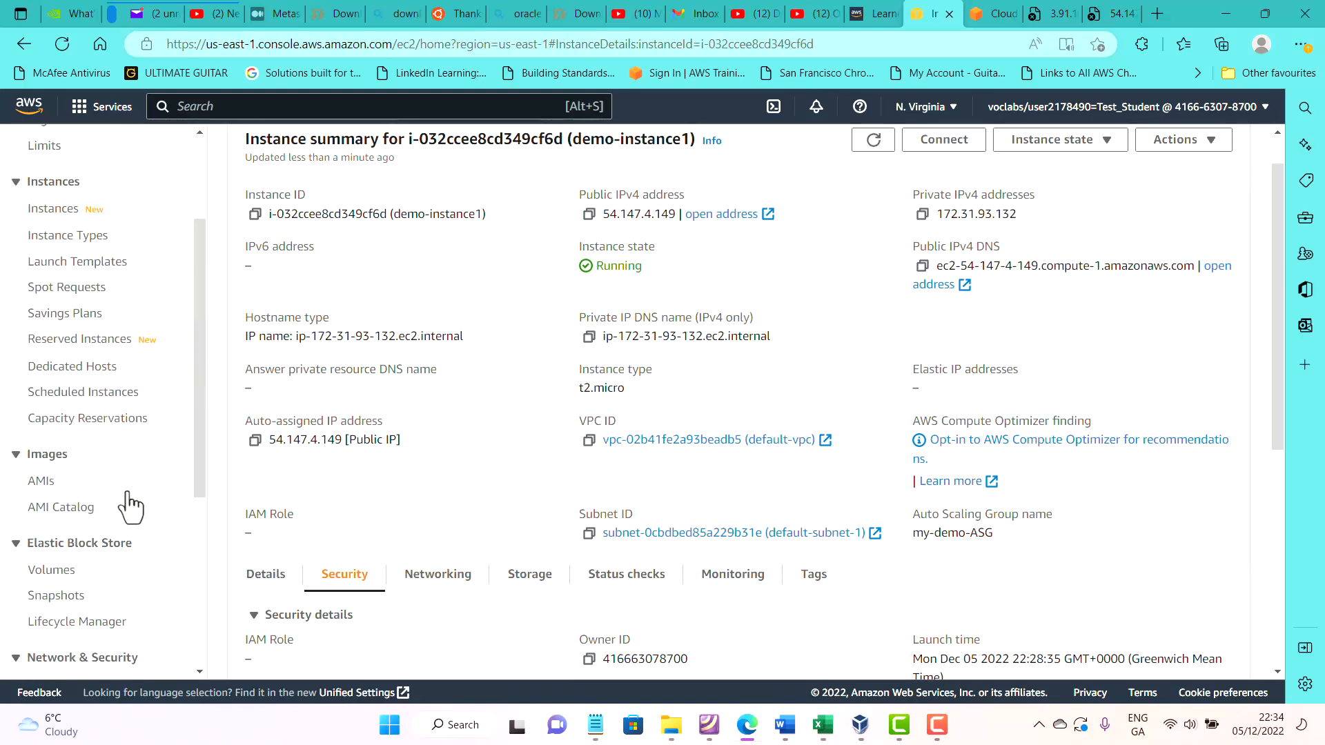
# Open the my-AutoScaling-Demo-template launch template and review its version details, including the security group ID.
pyautogui.click(104, 422)
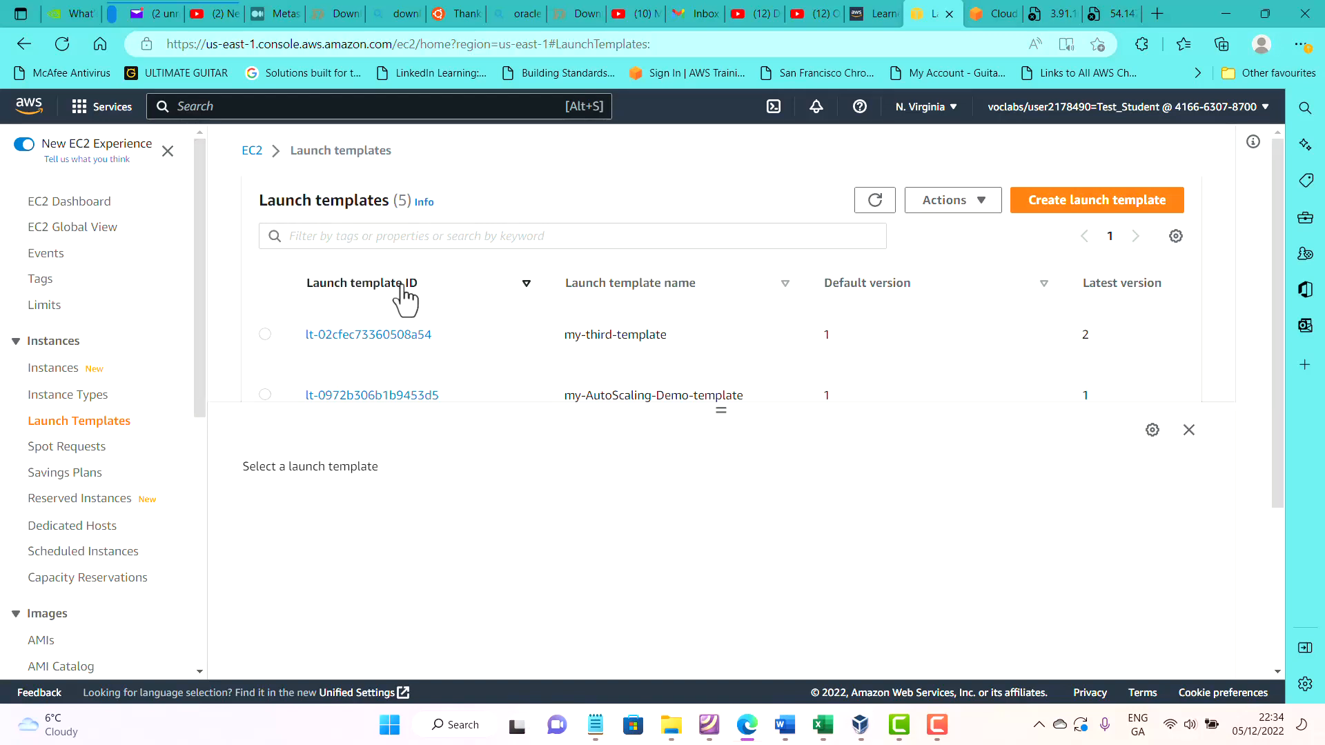
pyautogui.scroll(-2, 402, 307)
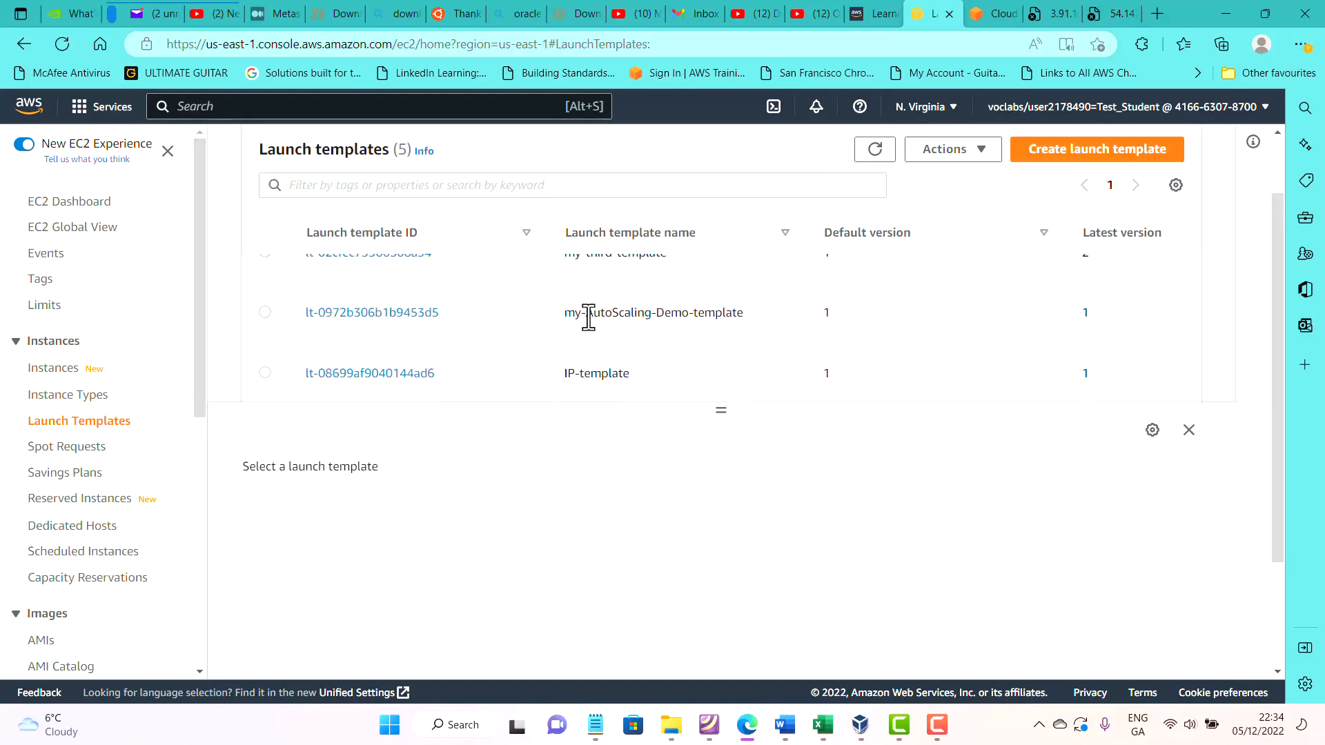
pyautogui.scroll(-1, 351, 323)
pyautogui.scroll(-1, 357, 324)
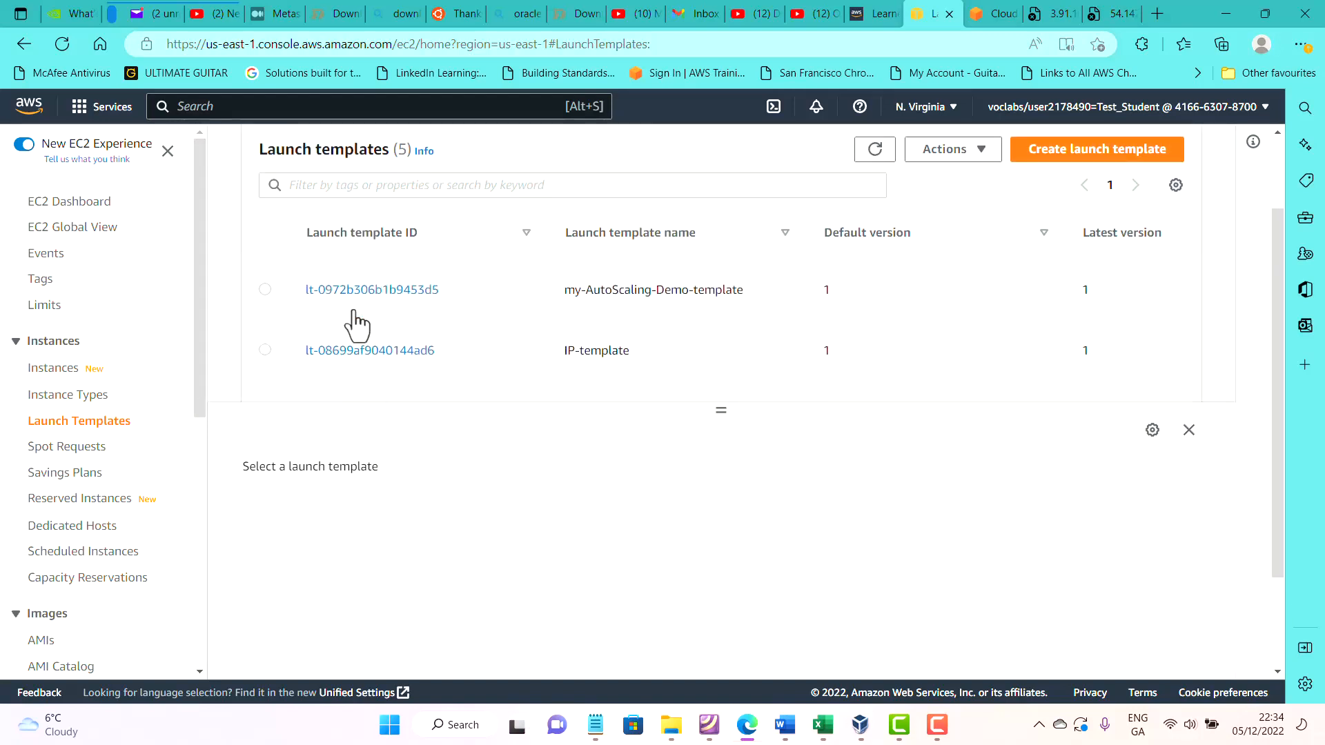
pyautogui.scroll(1, 355, 321)
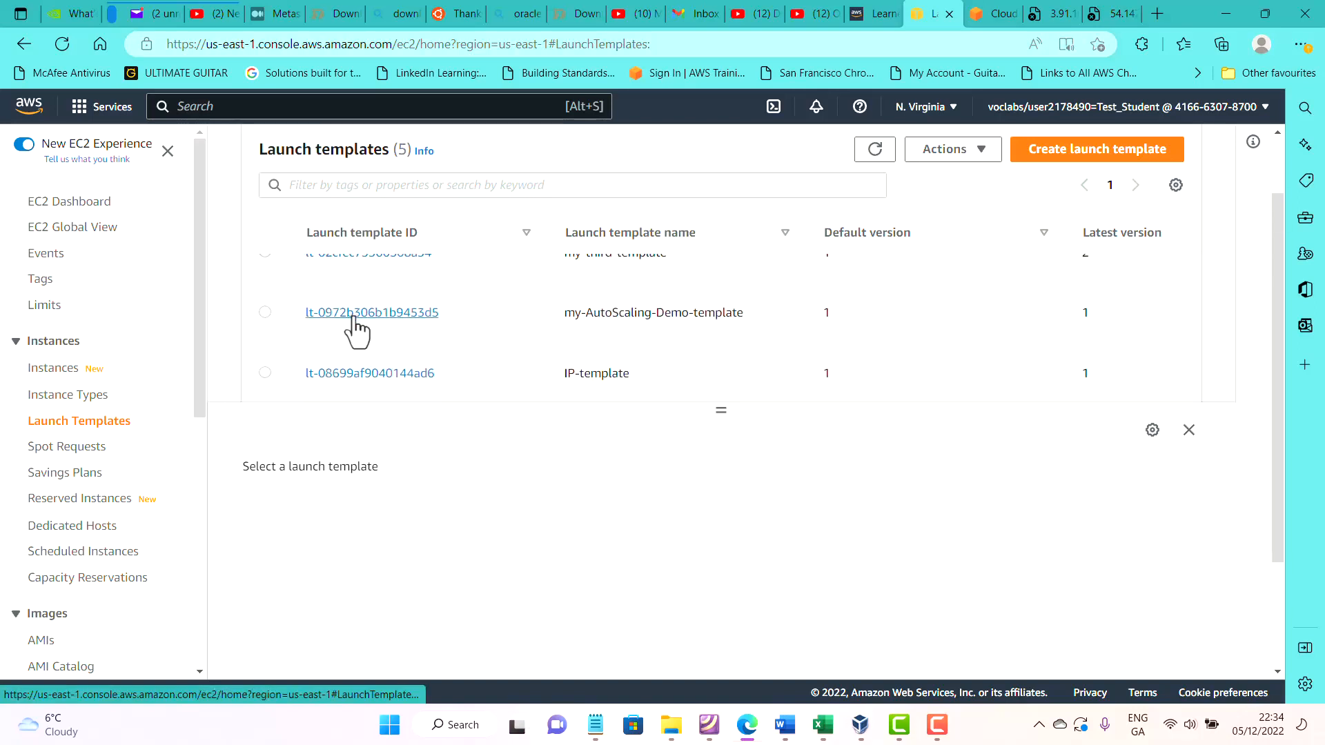
pyautogui.click(355, 316)
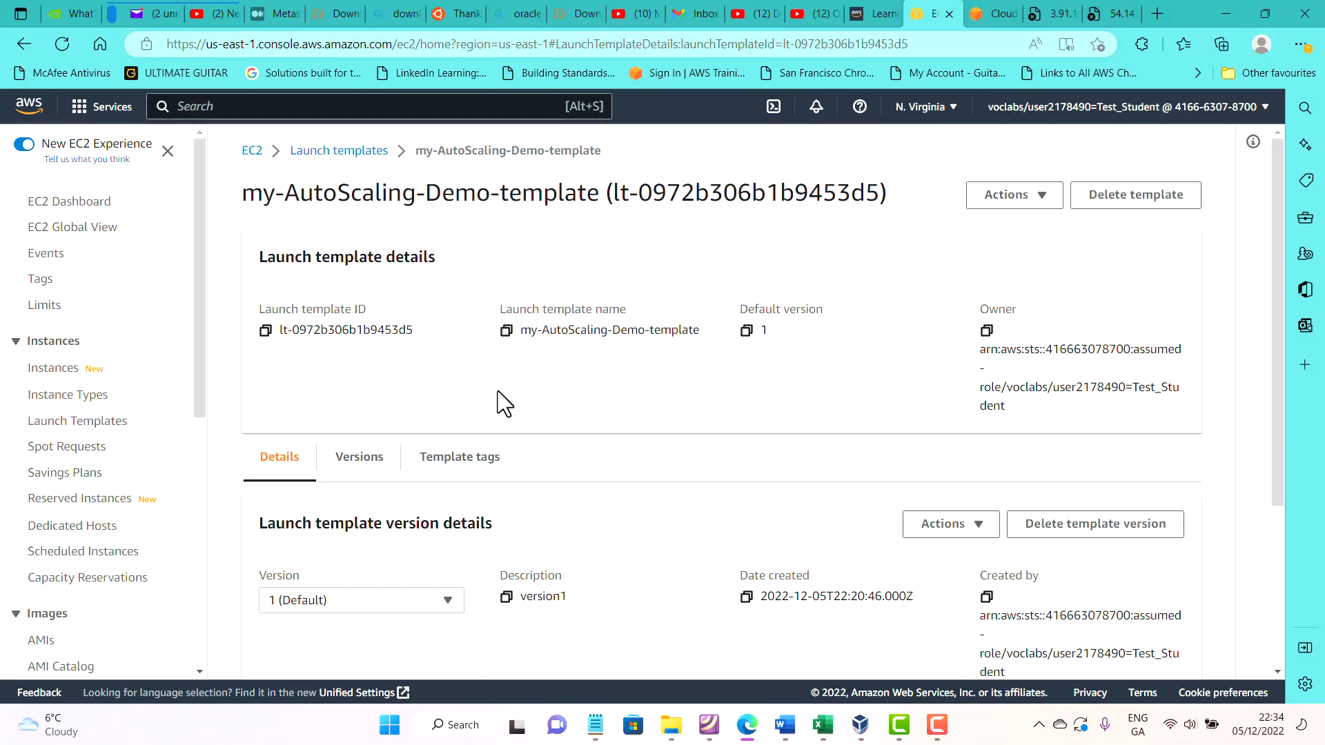
pyautogui.scroll(-3, 505, 404)
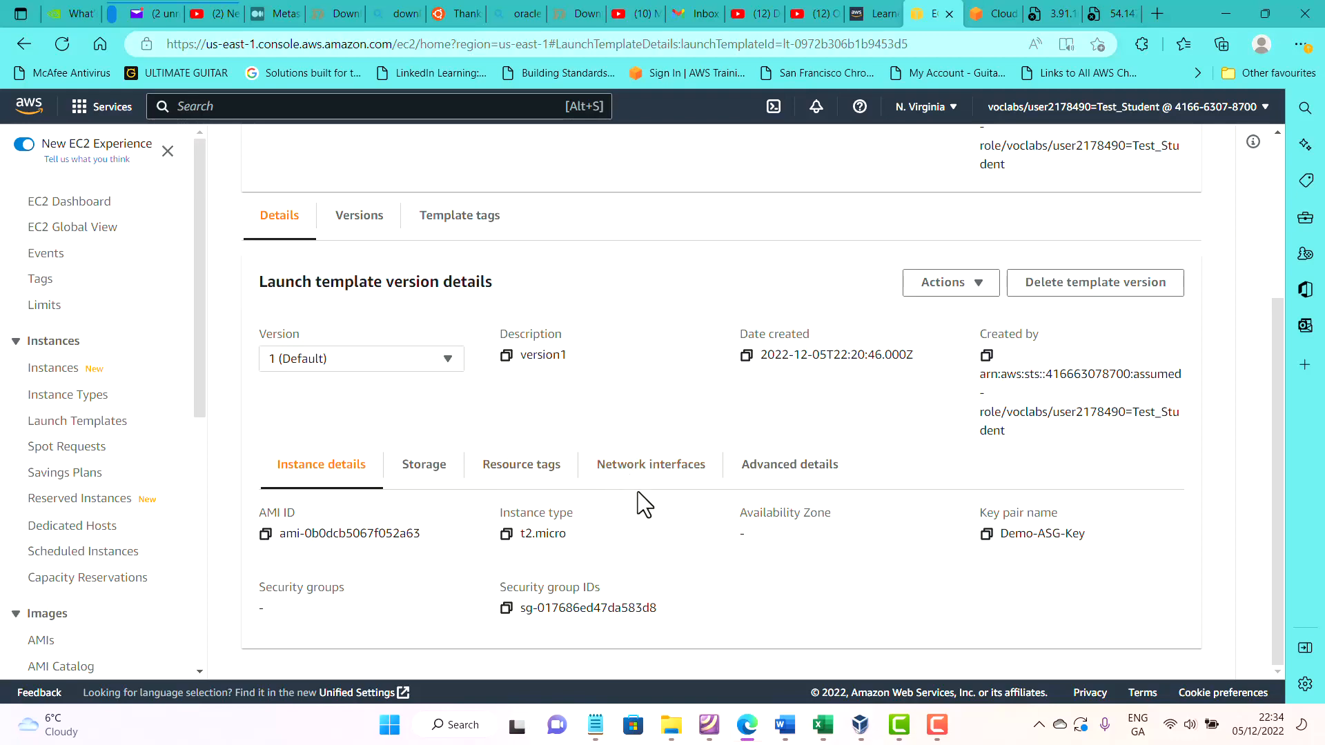
pyautogui.scroll(3, 644, 508)
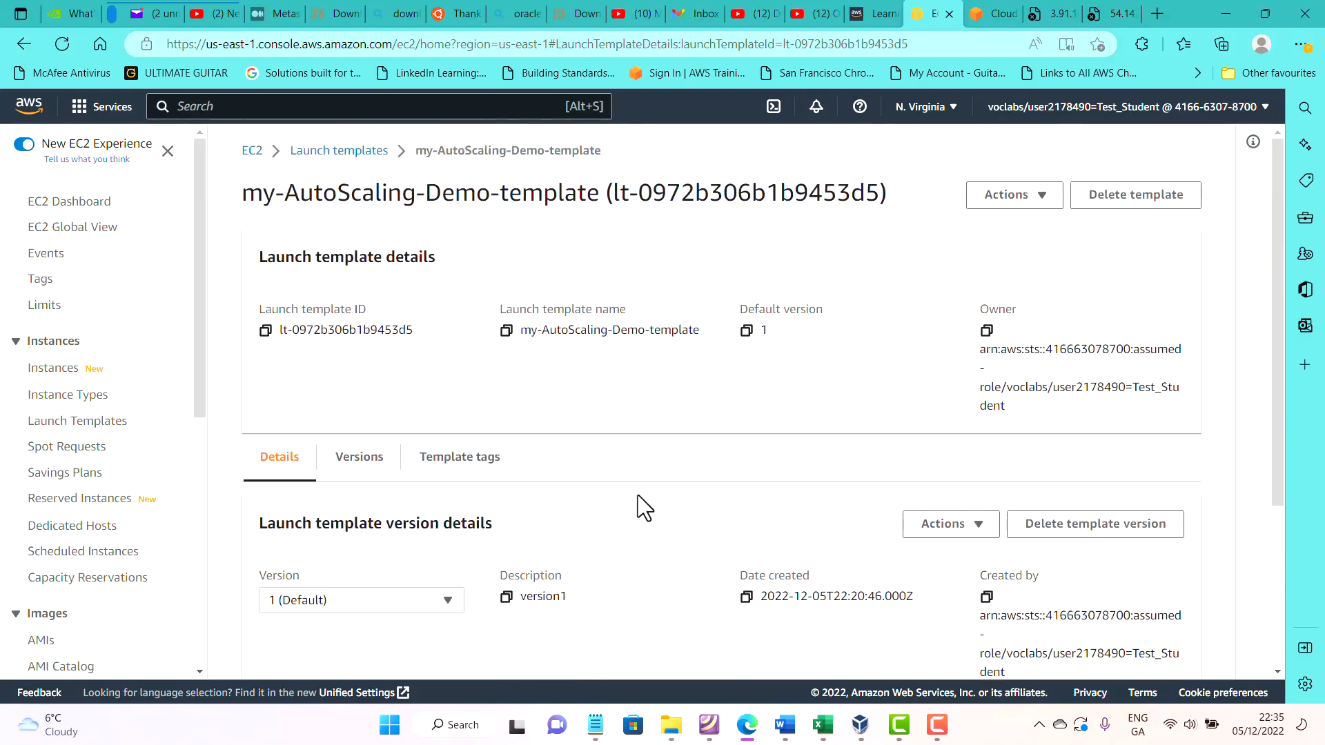
pyautogui.scroll(-3, 644, 509)
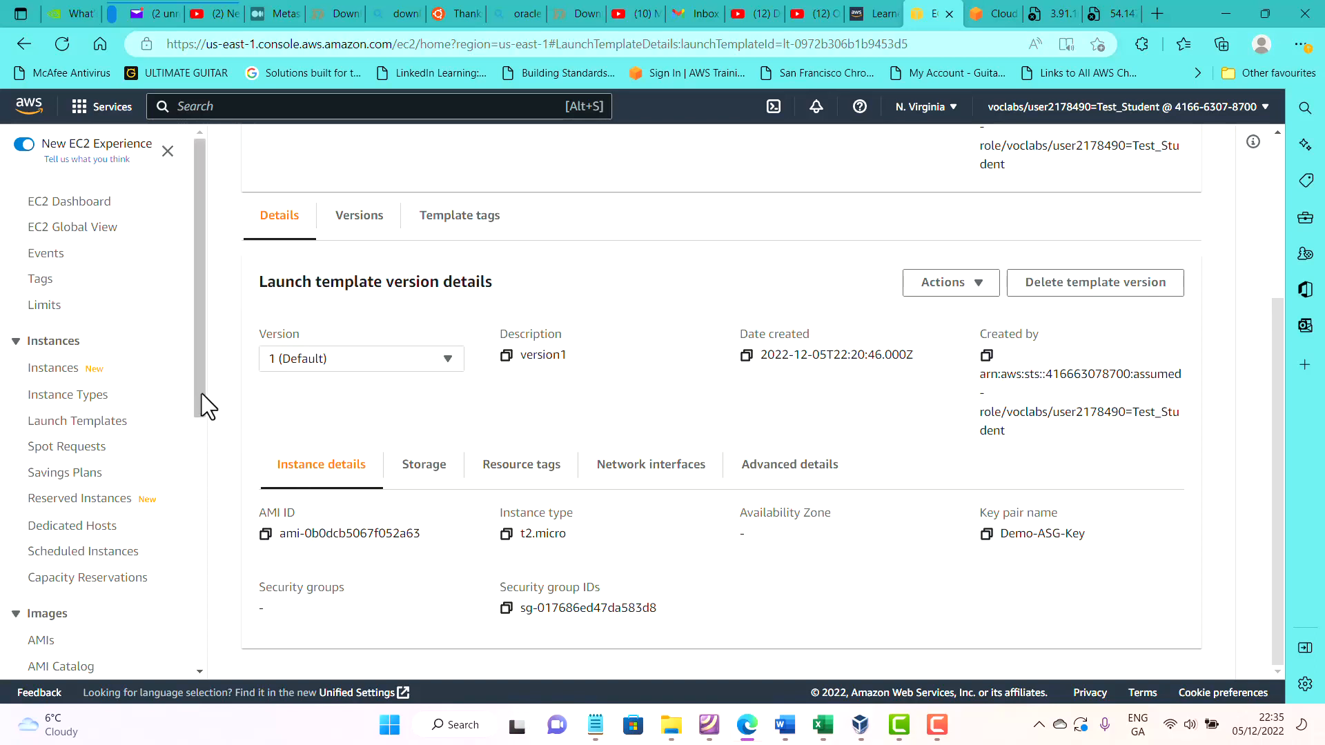
# Open the my-demo-asg-group security group from the security groups list and examine its inbound rules.
pyautogui.moveTo(201, 394); pyautogui.dragTo(191, 559)
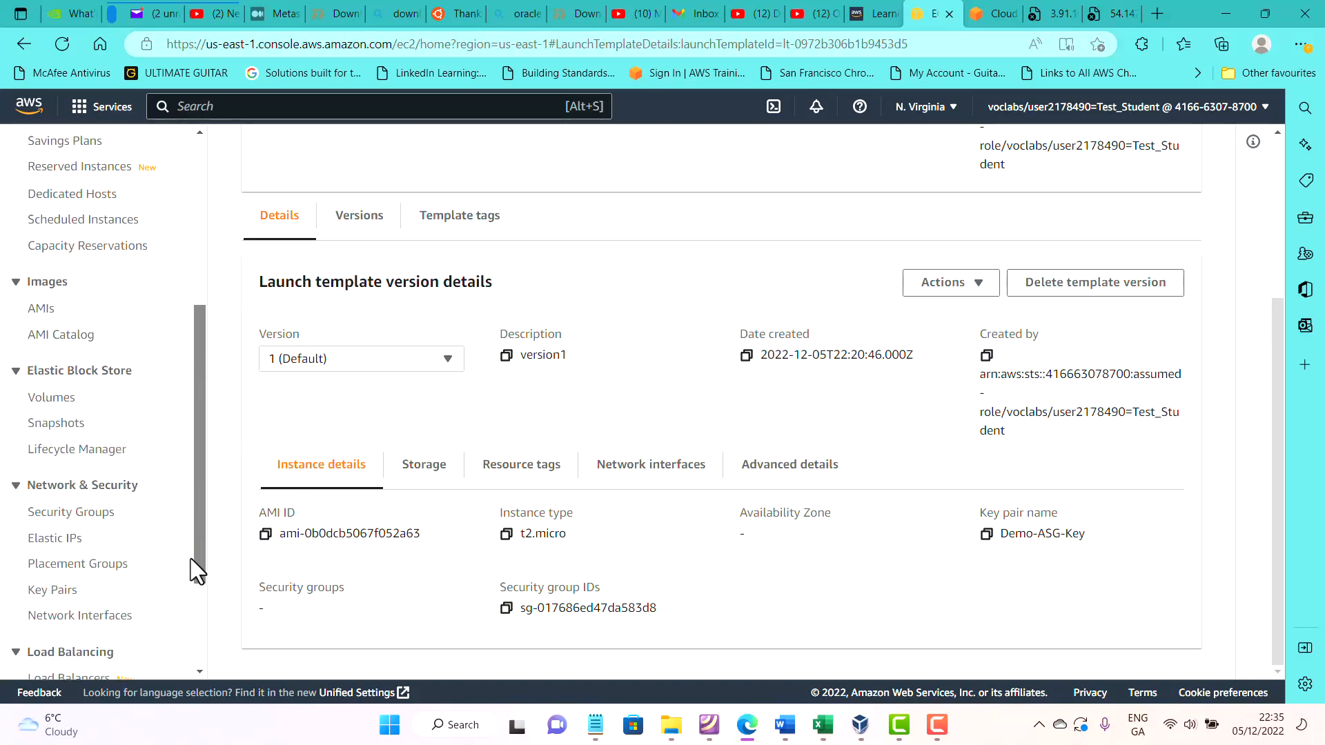
pyautogui.click(91, 499)
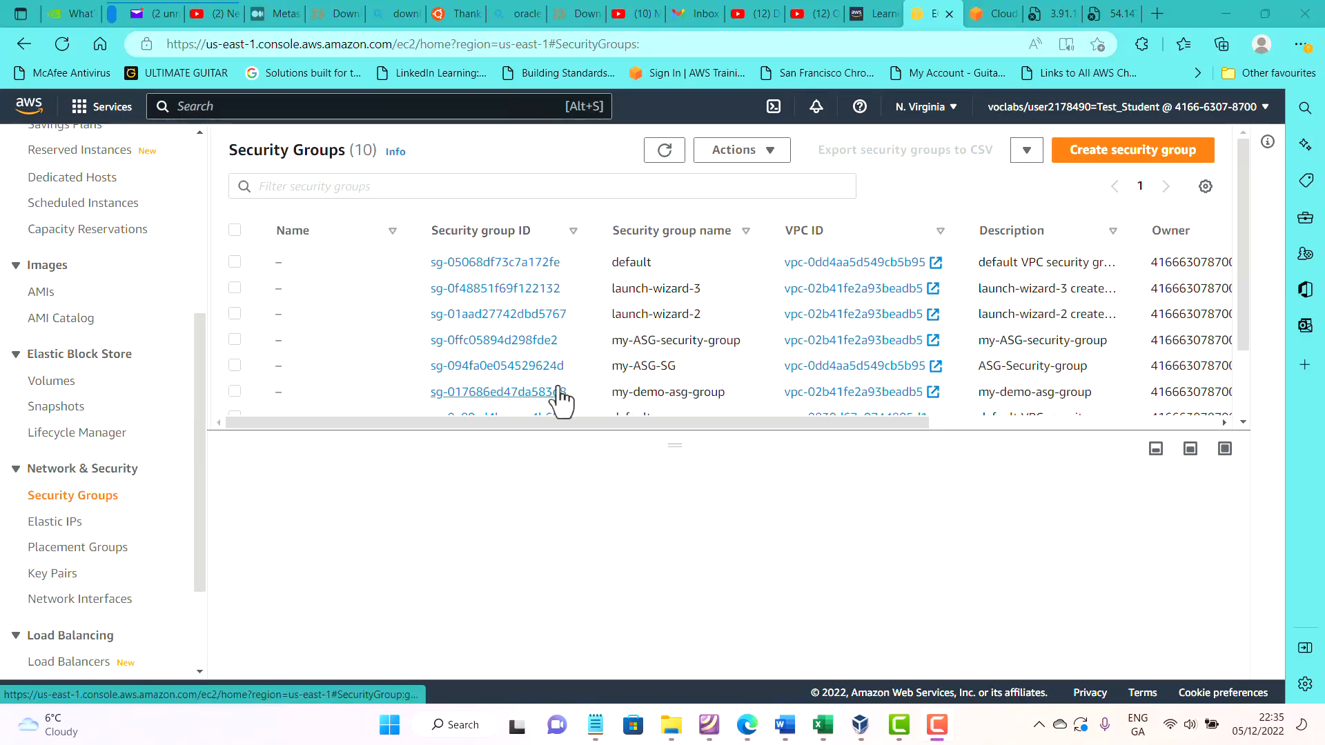
pyautogui.click(496, 392)
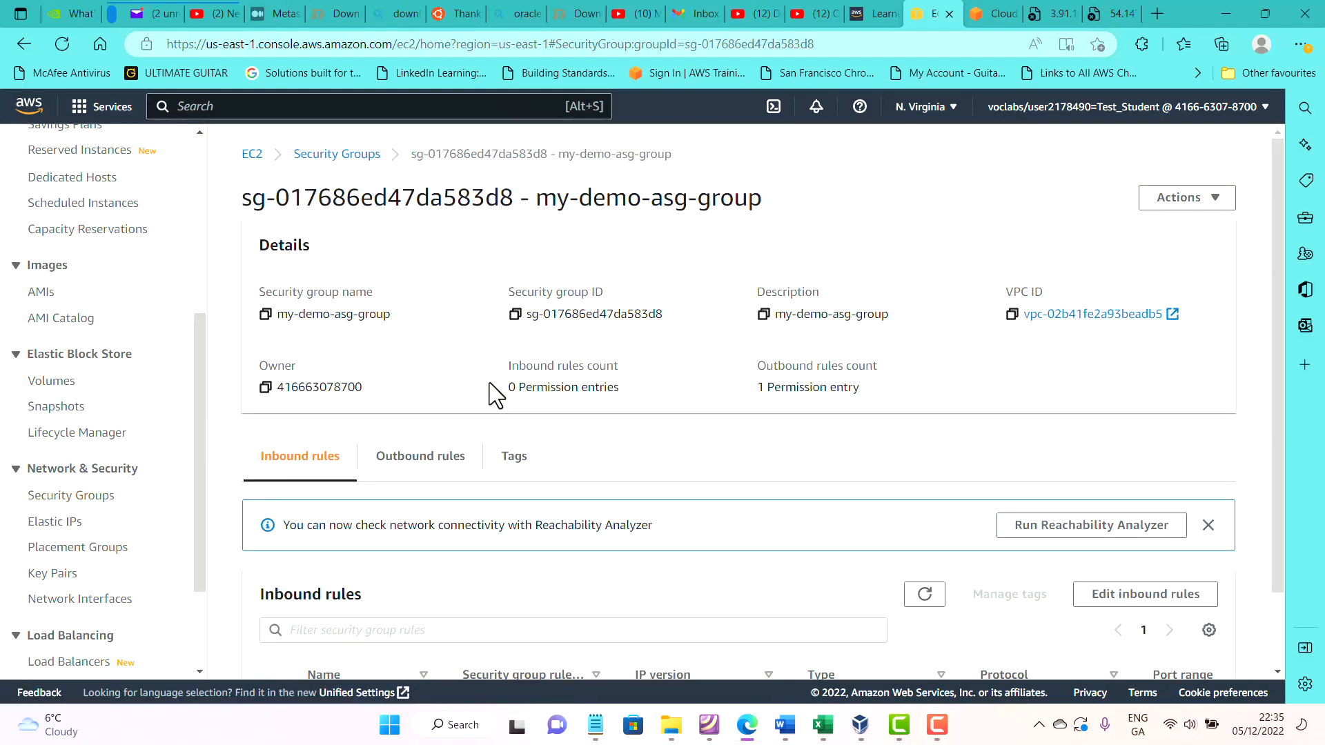
pyautogui.scroll(-1, 496, 395)
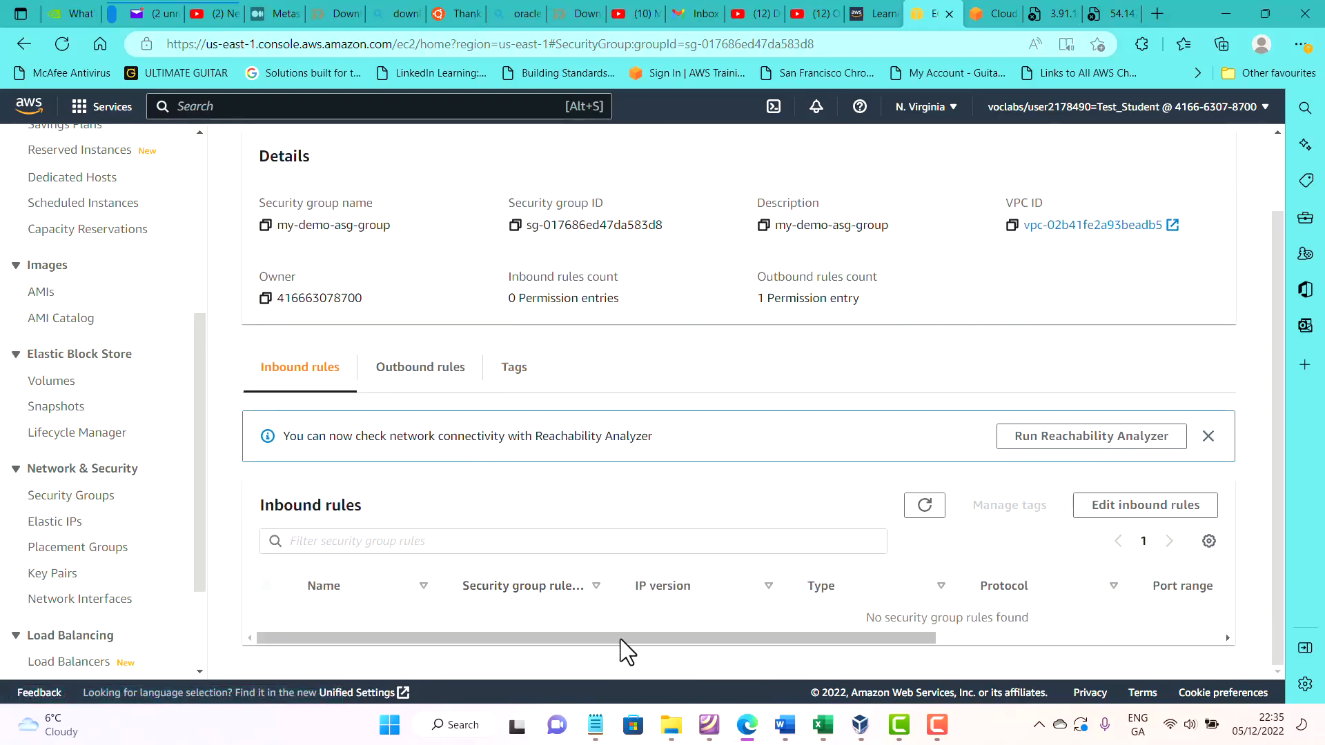
# Add two inbound rules to the my-demo-asg-group security group, one of type SSH and one of type HTTP.
pyautogui.click(1122, 511)
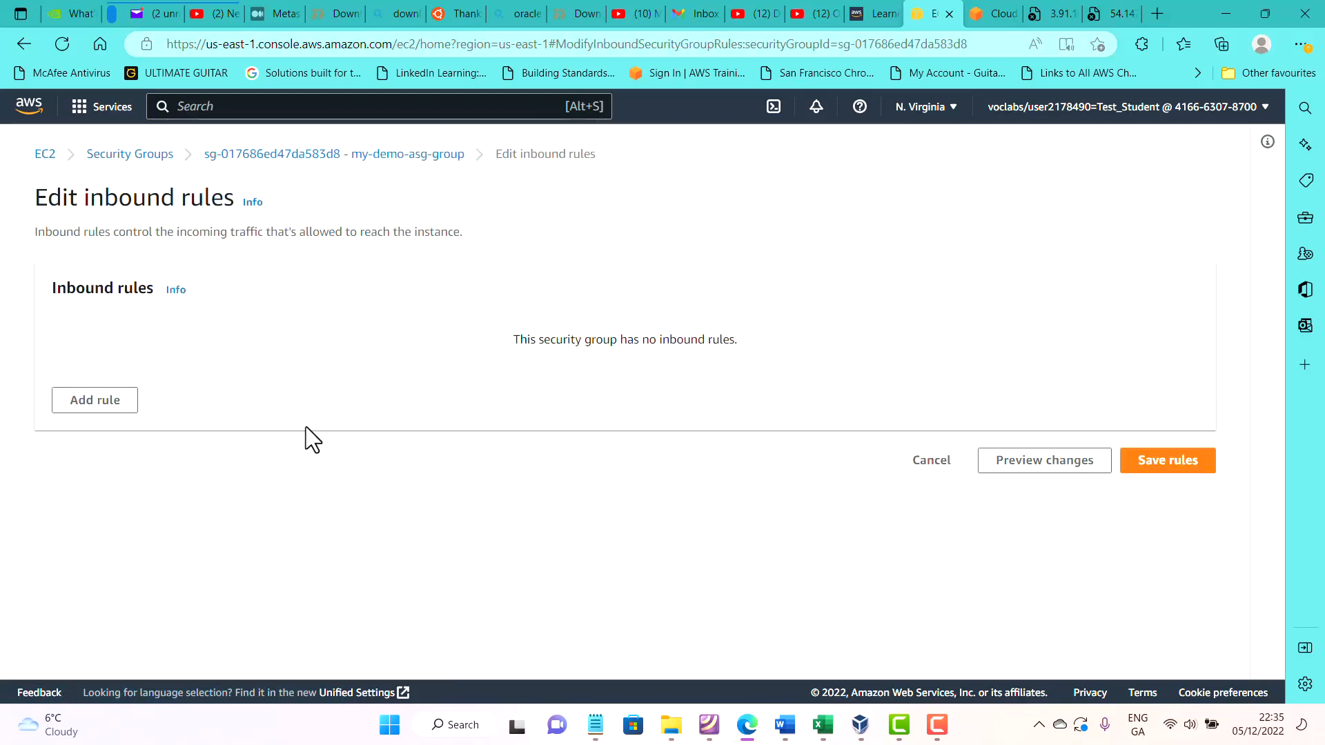
pyautogui.click(118, 408)
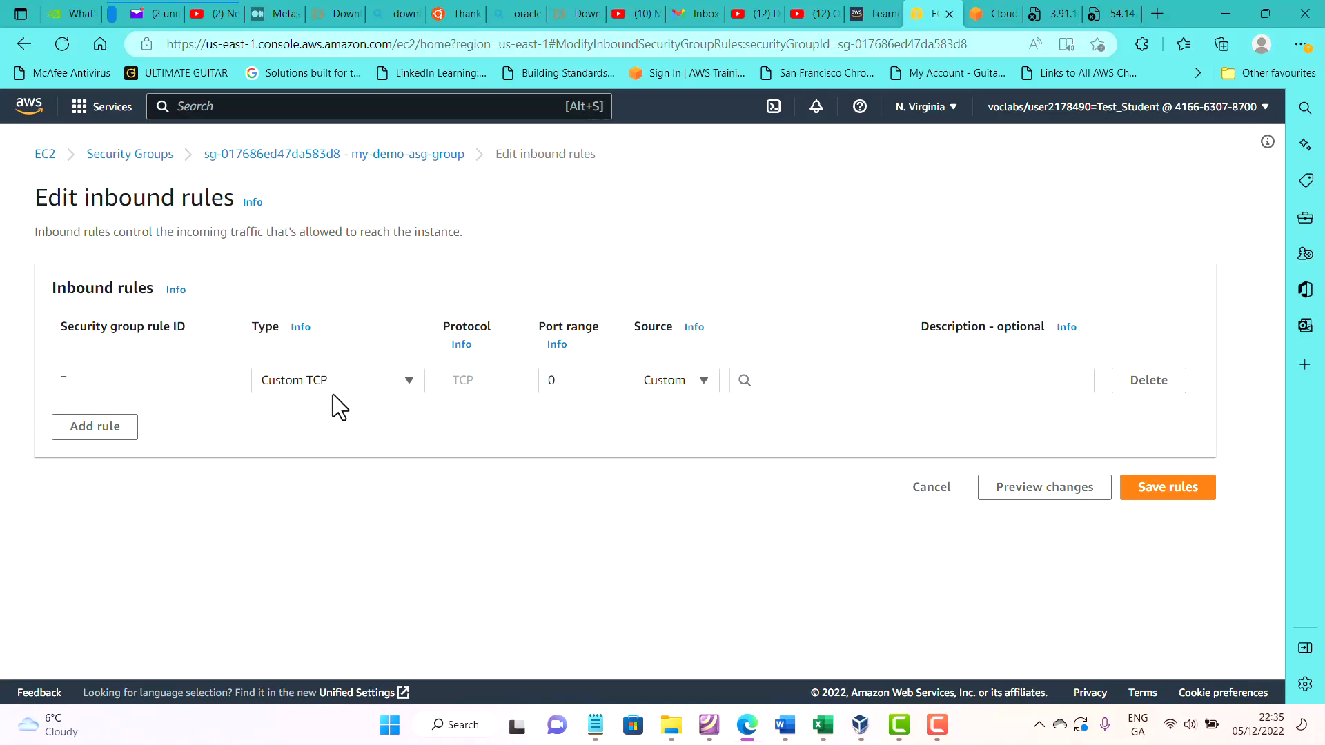
pyautogui.click(356, 385)
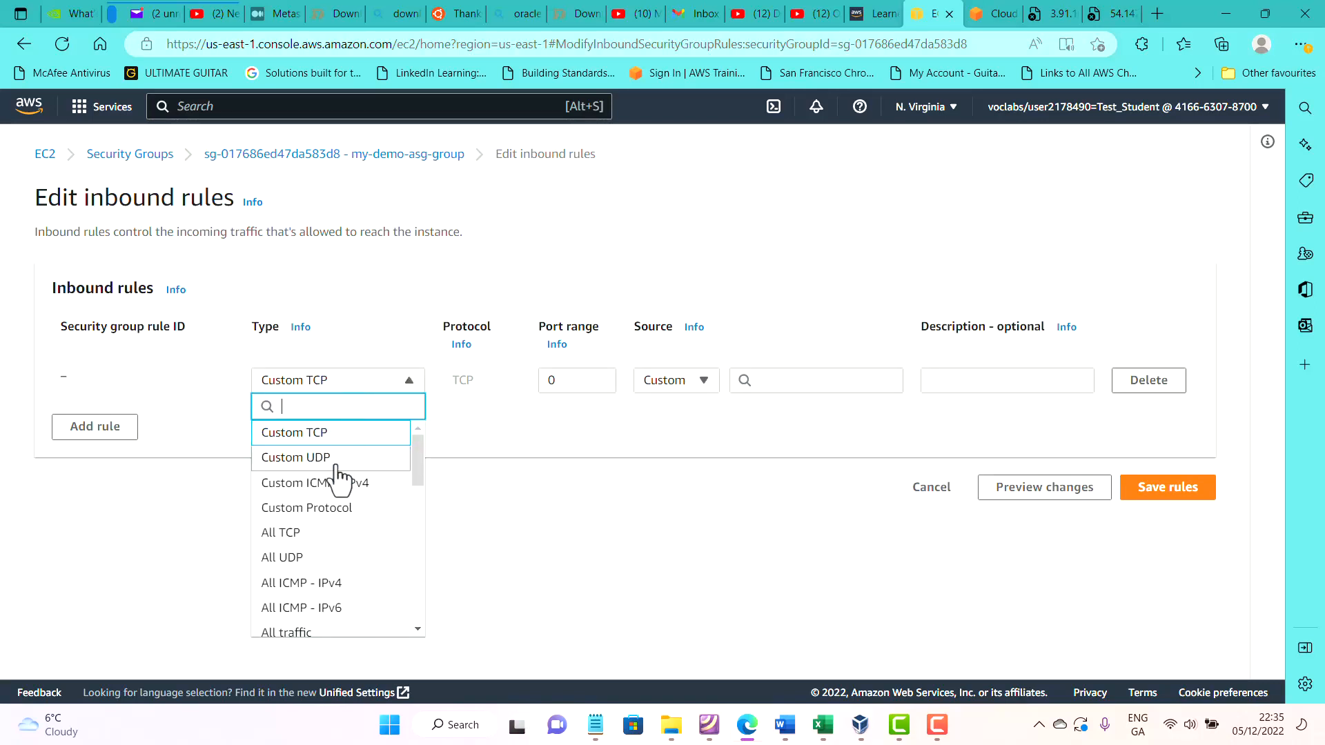
pyautogui.scroll(-2, 334, 483)
pyautogui.click(315, 563)
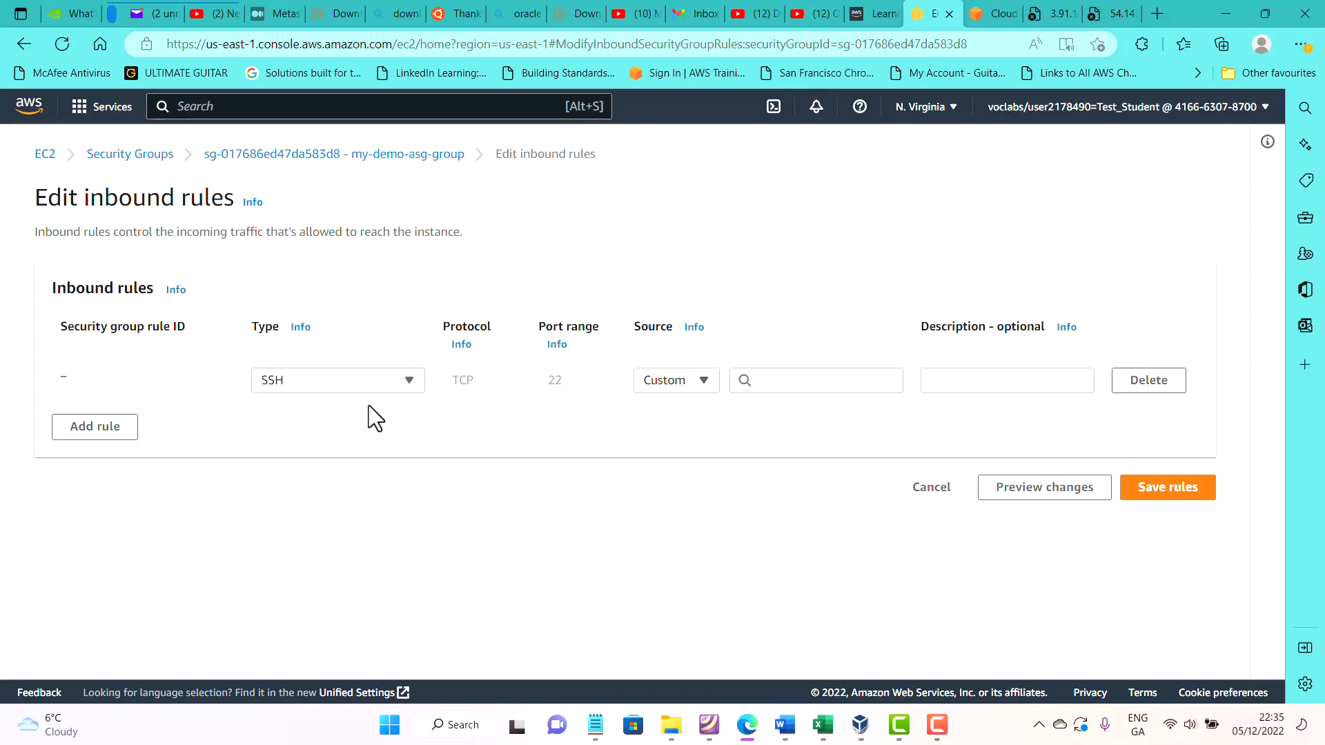
pyautogui.click(124, 428)
pyautogui.click(325, 416)
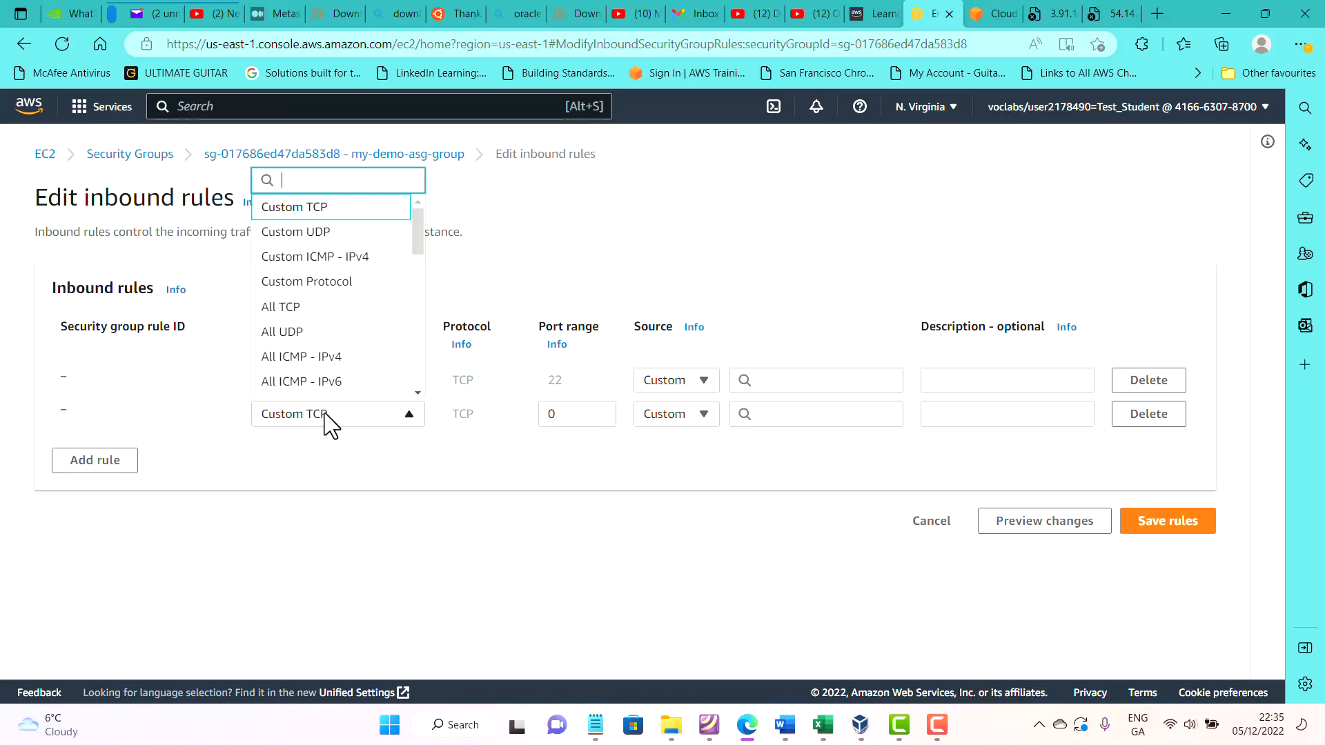
pyautogui.scroll(-5, 321, 386)
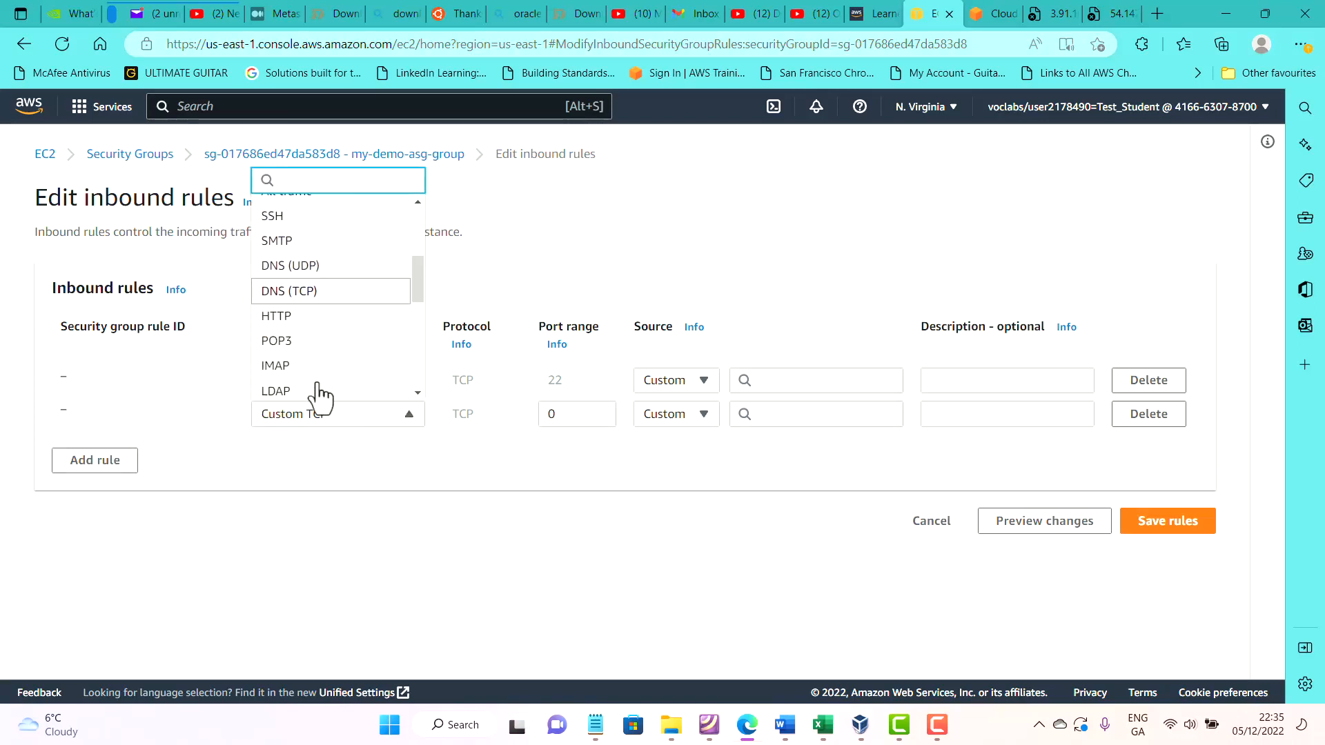
pyautogui.click(310, 325)
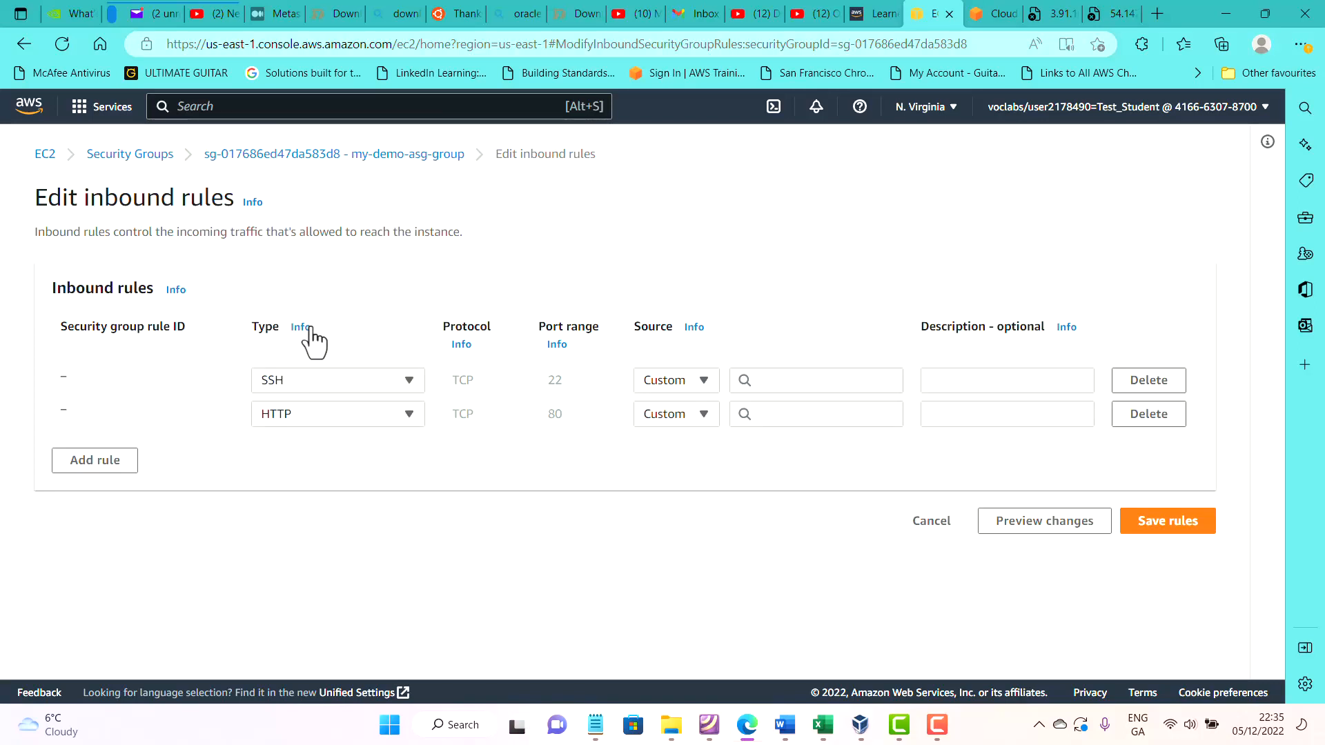
# Set the source of both the SSH and HTTP inbound rules to 0.0.0.0/0 and save the rules.
pyautogui.click(815, 387)
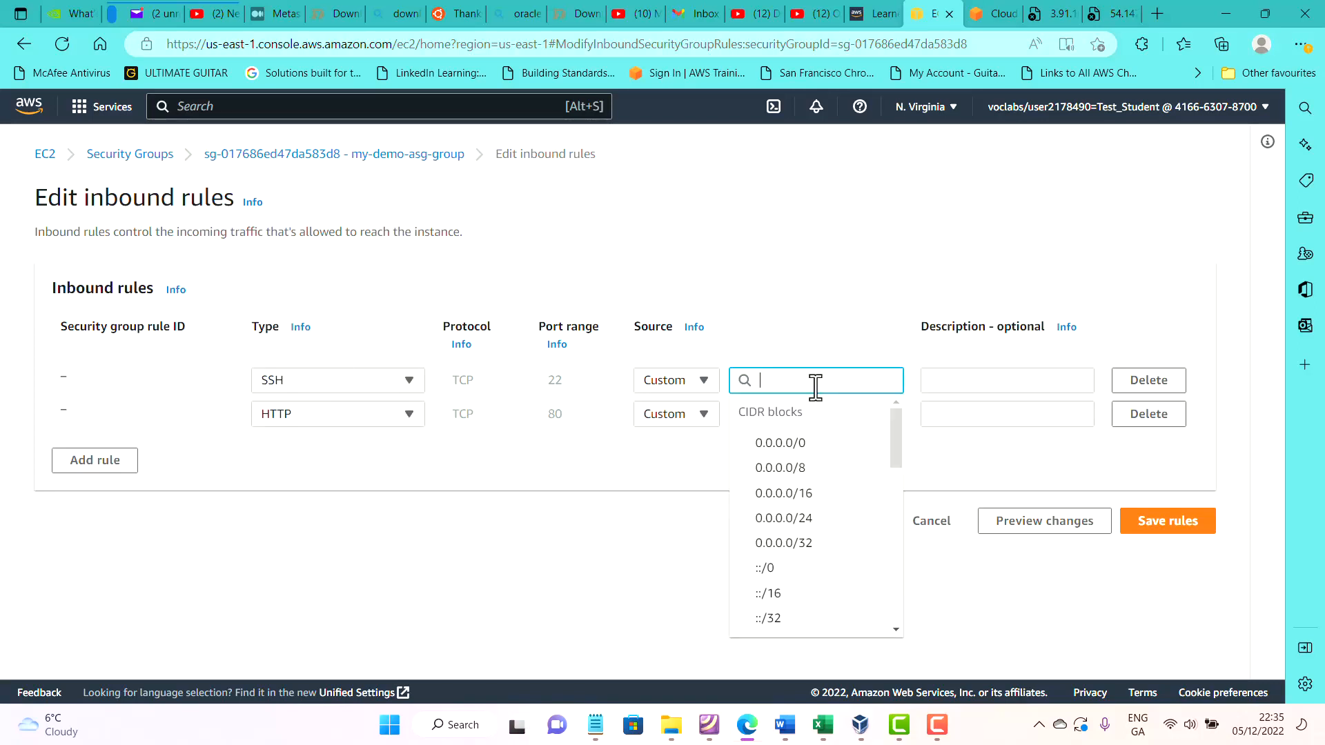
pyautogui.click(792, 449)
pyautogui.click(758, 456)
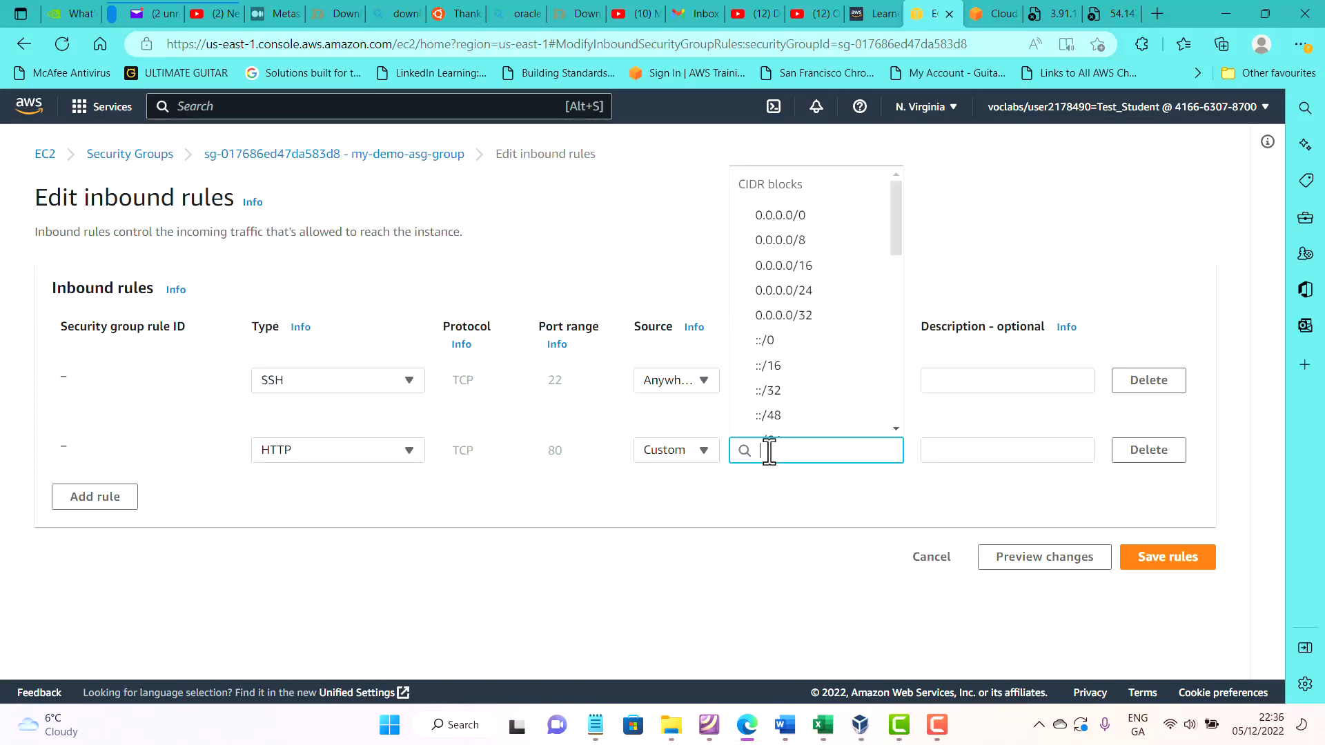
pyautogui.click(817, 219)
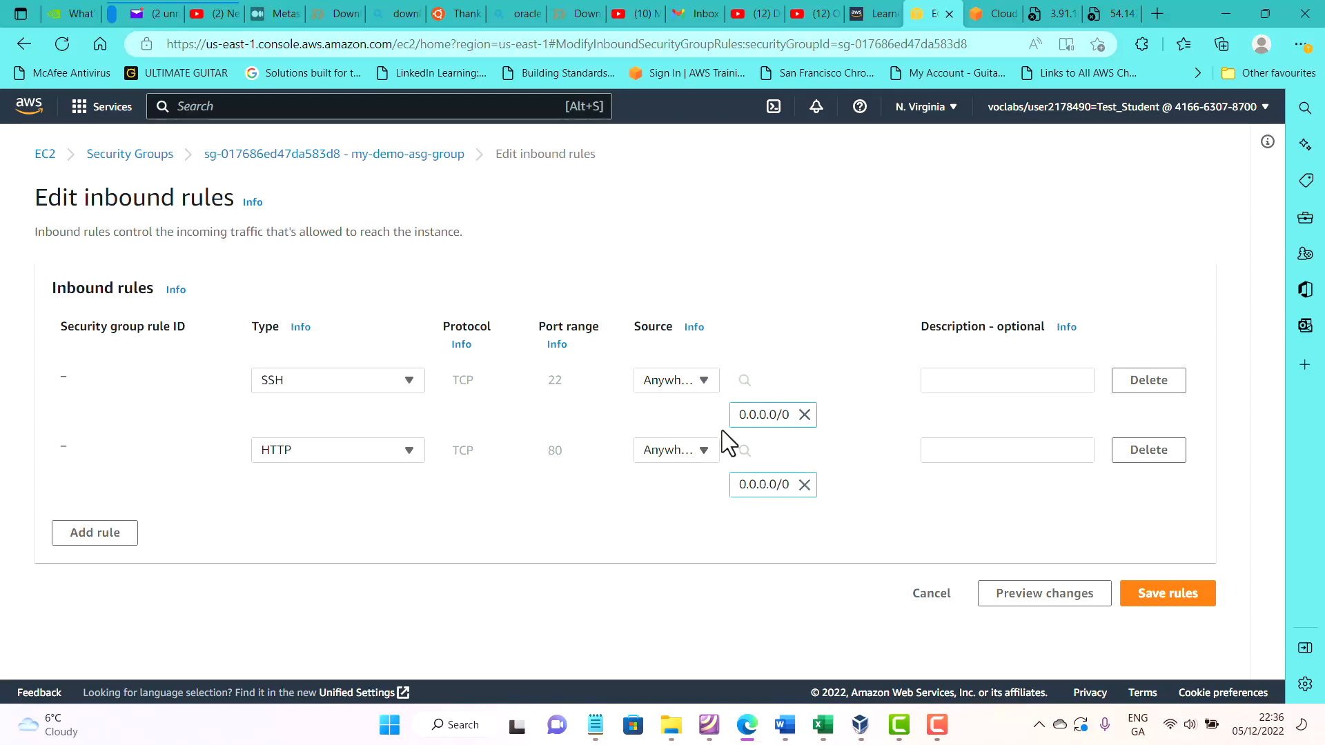
pyautogui.click(1150, 607)
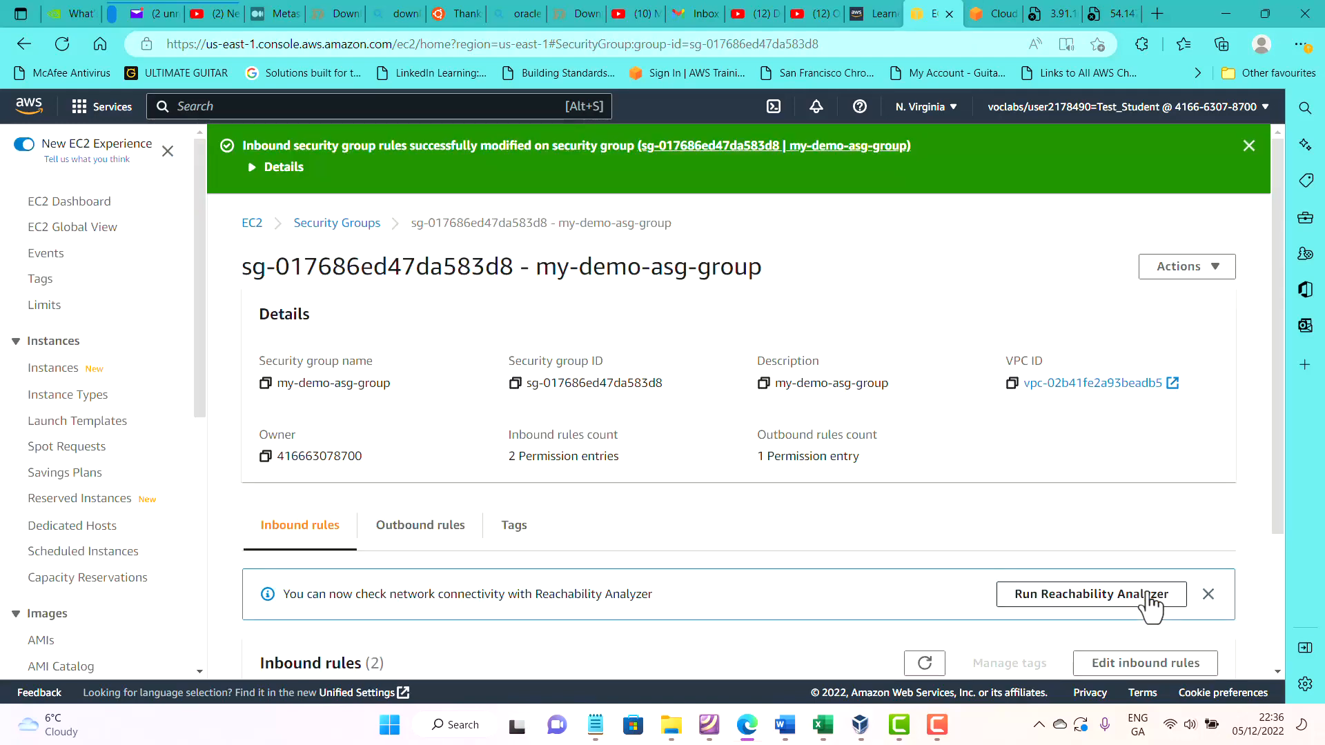
# Reload the 54.147.4.149 and 3.91.106.81 pages to check that both instances serve their web page.
pyautogui.click(1121, 12)
pyautogui.click(62, 43)
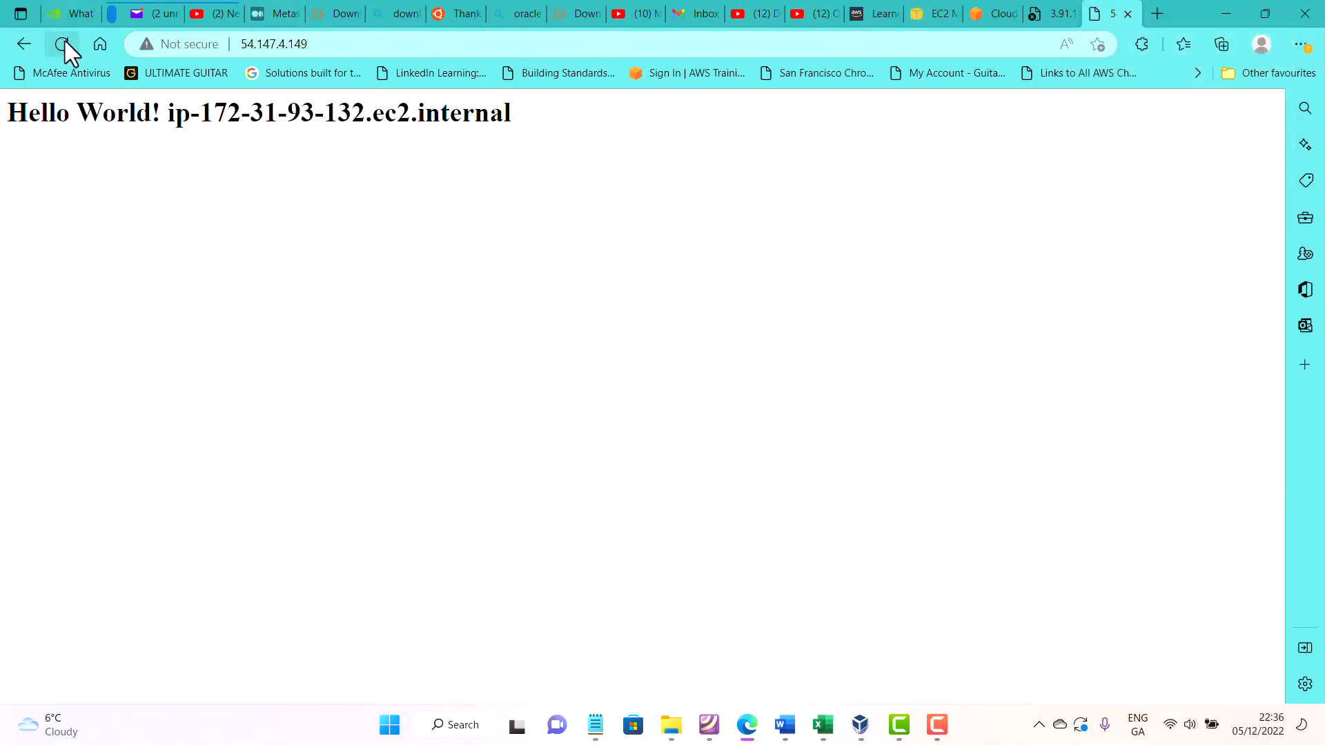
pyautogui.click(1053, 14)
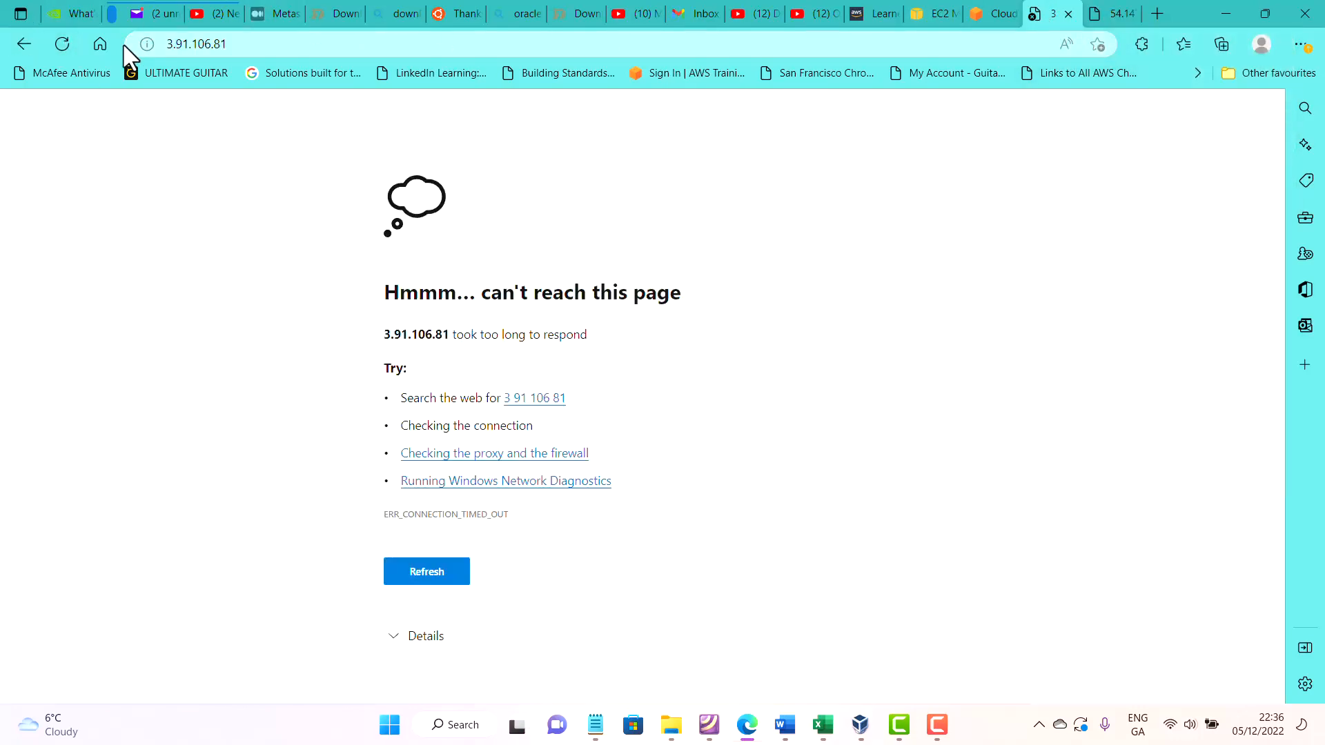
pyautogui.click(62, 33)
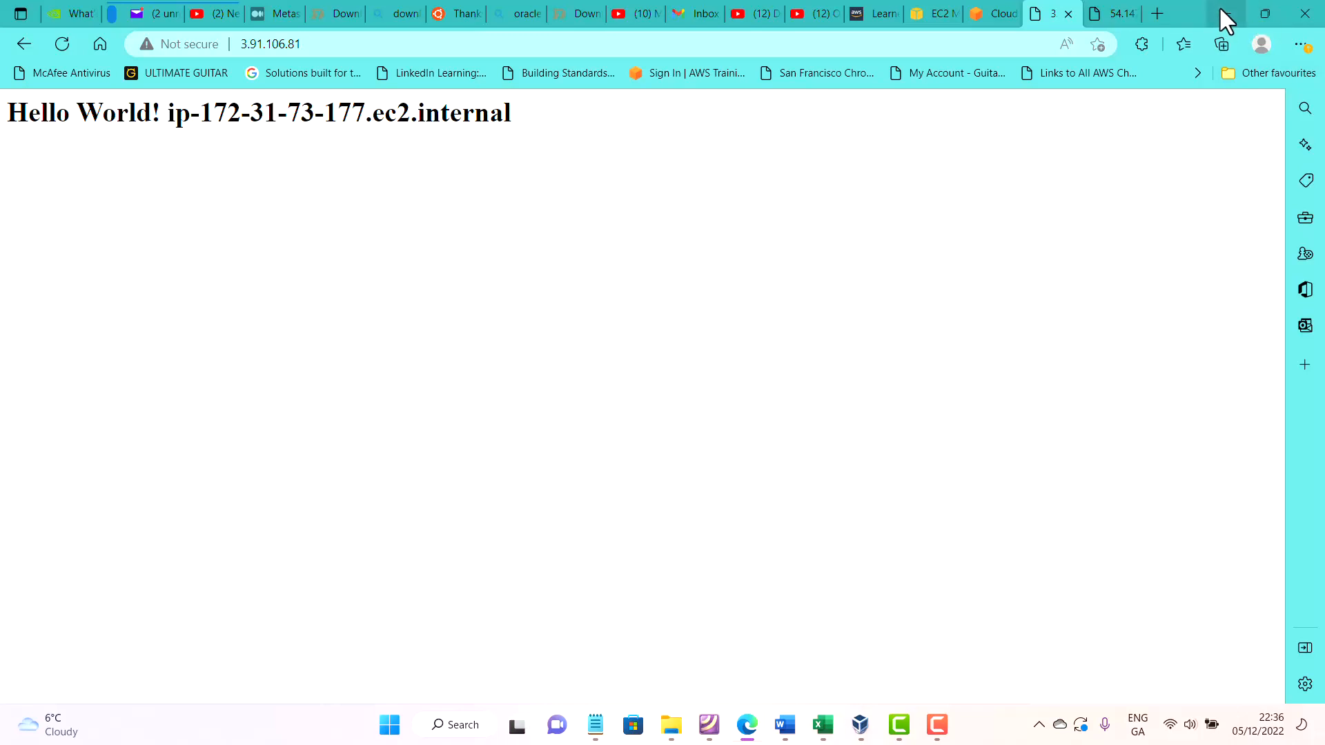
# Return to the EC2 console and start creating a new launch template from the launch templates list.
pyautogui.click(922, 15)
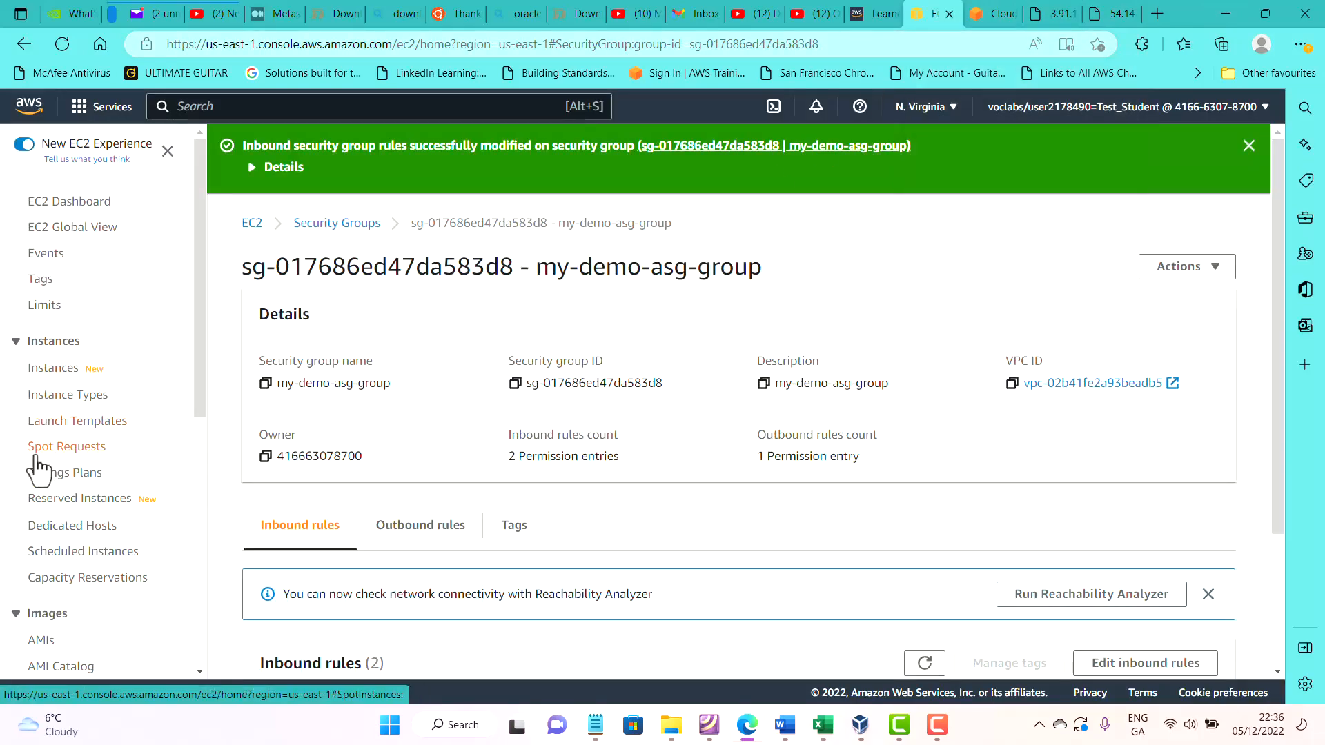
pyautogui.scroll(-4, 43, 462)
pyautogui.scroll(-4, 104, 625)
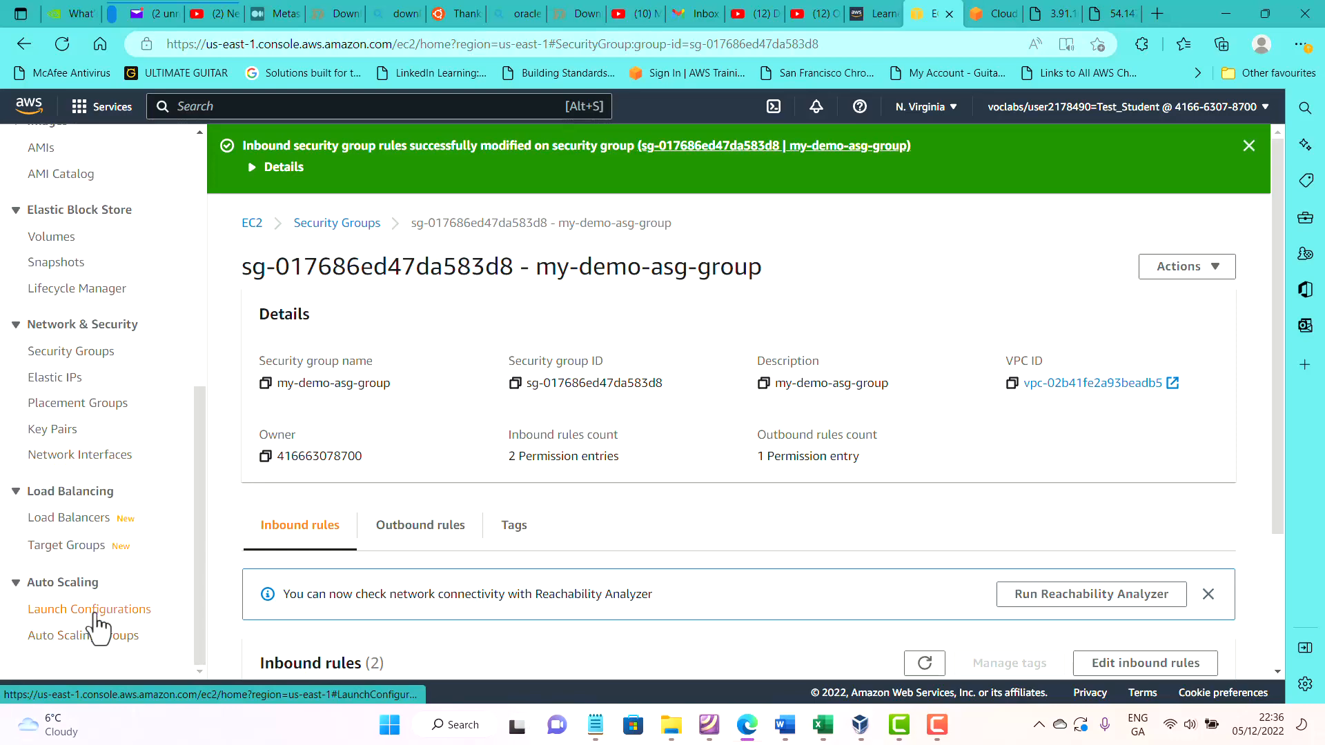
pyautogui.scroll(3, 97, 549)
pyautogui.scroll(3, 128, 452)
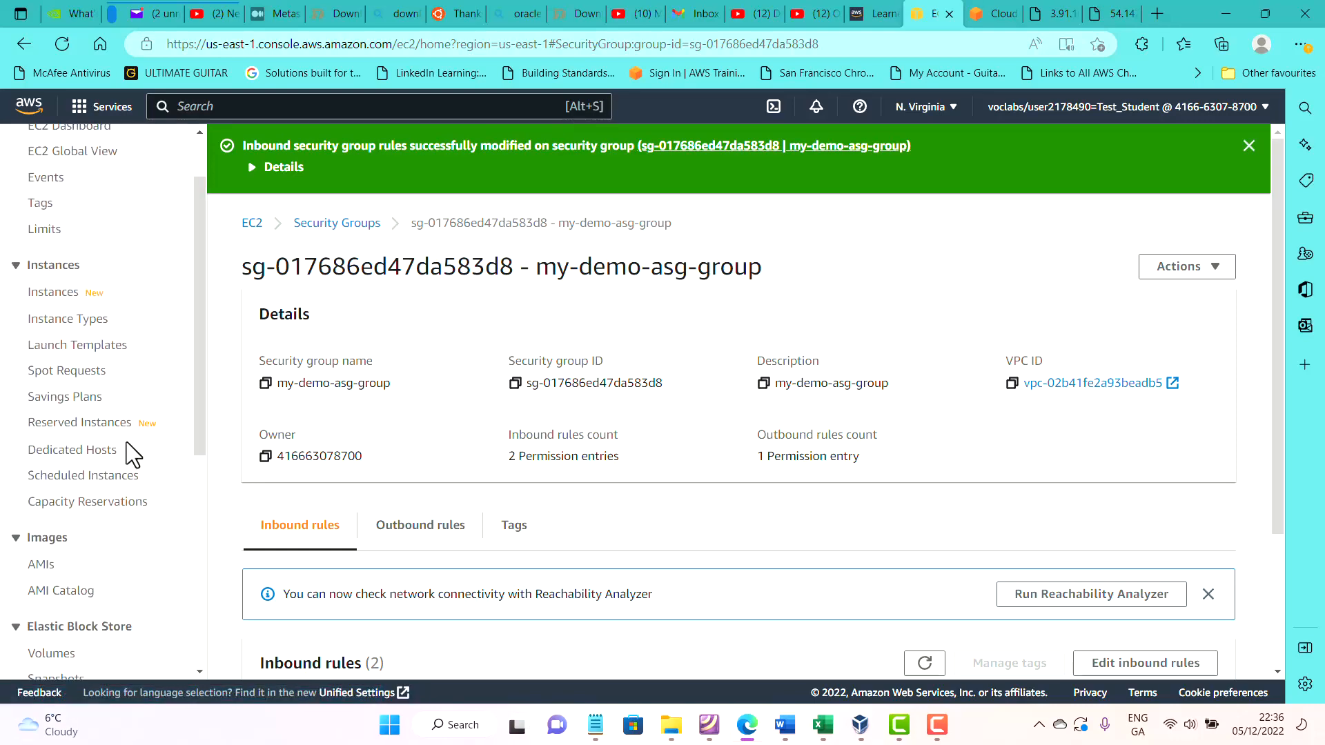
pyautogui.click(101, 346)
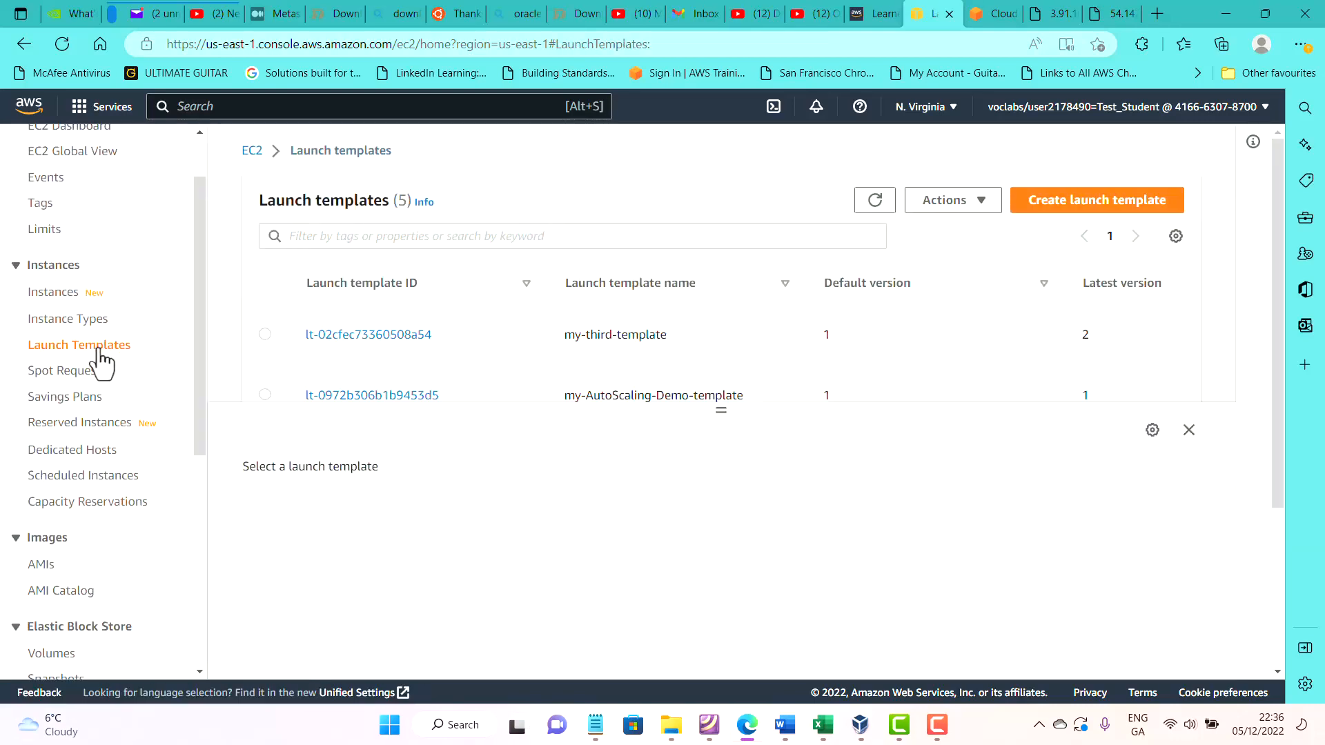
pyautogui.click(1125, 203)
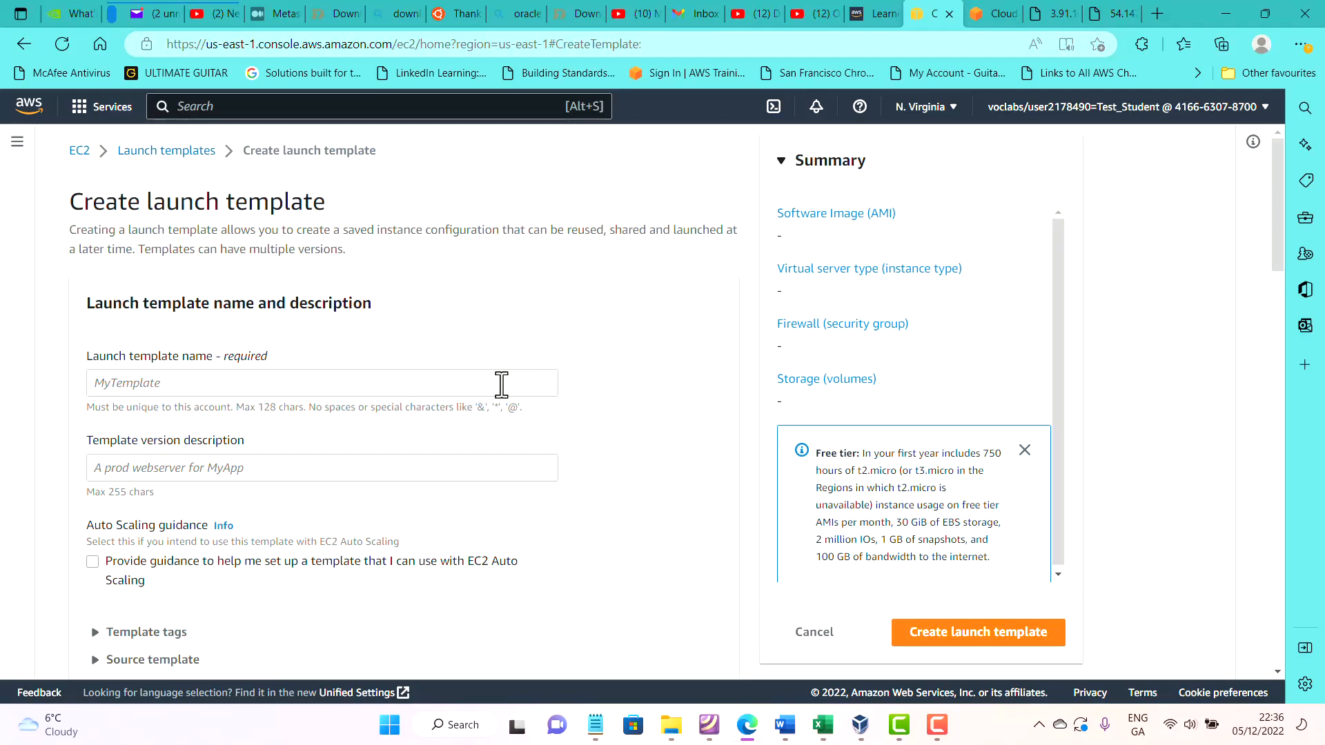
# Choose to create a new security group in the launch template's network settings and view its inbound rules section.
pyautogui.scroll(-1, 493, 385)
pyautogui.scroll(-6, 434, 399)
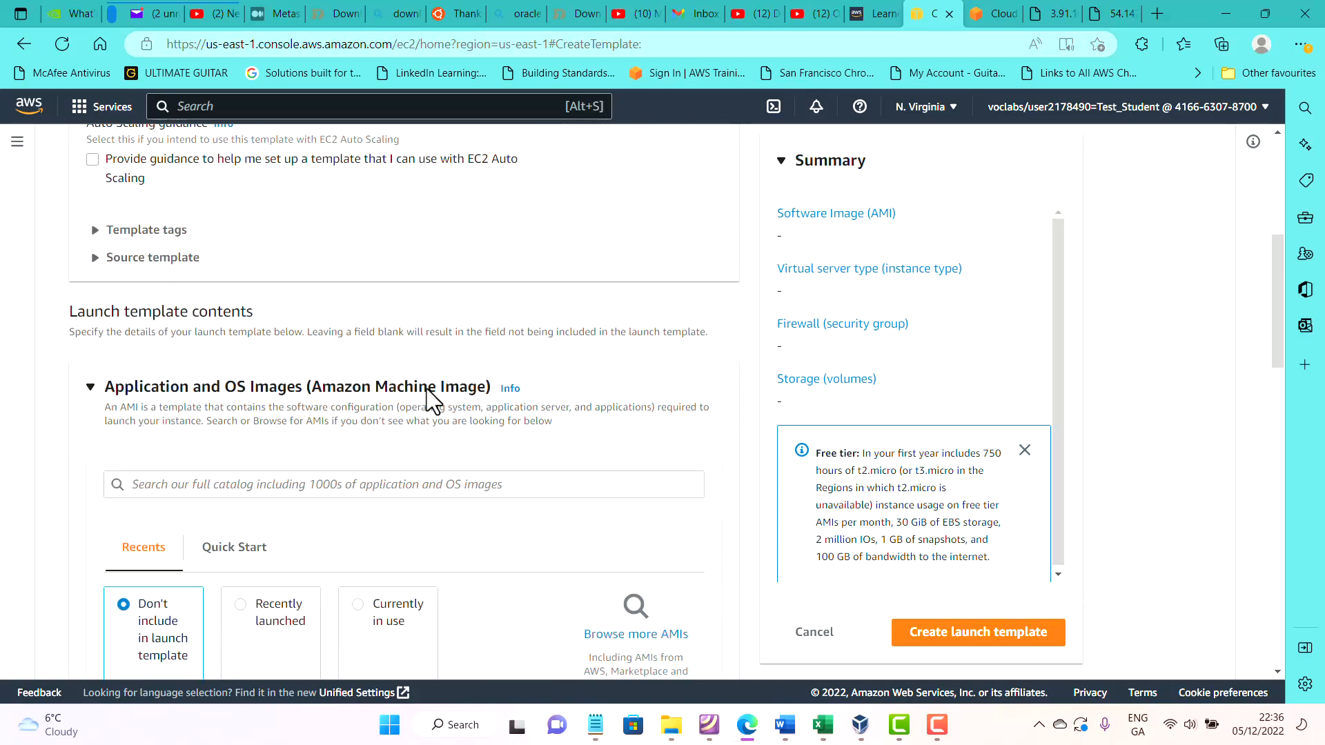
pyautogui.scroll(-8, 433, 400)
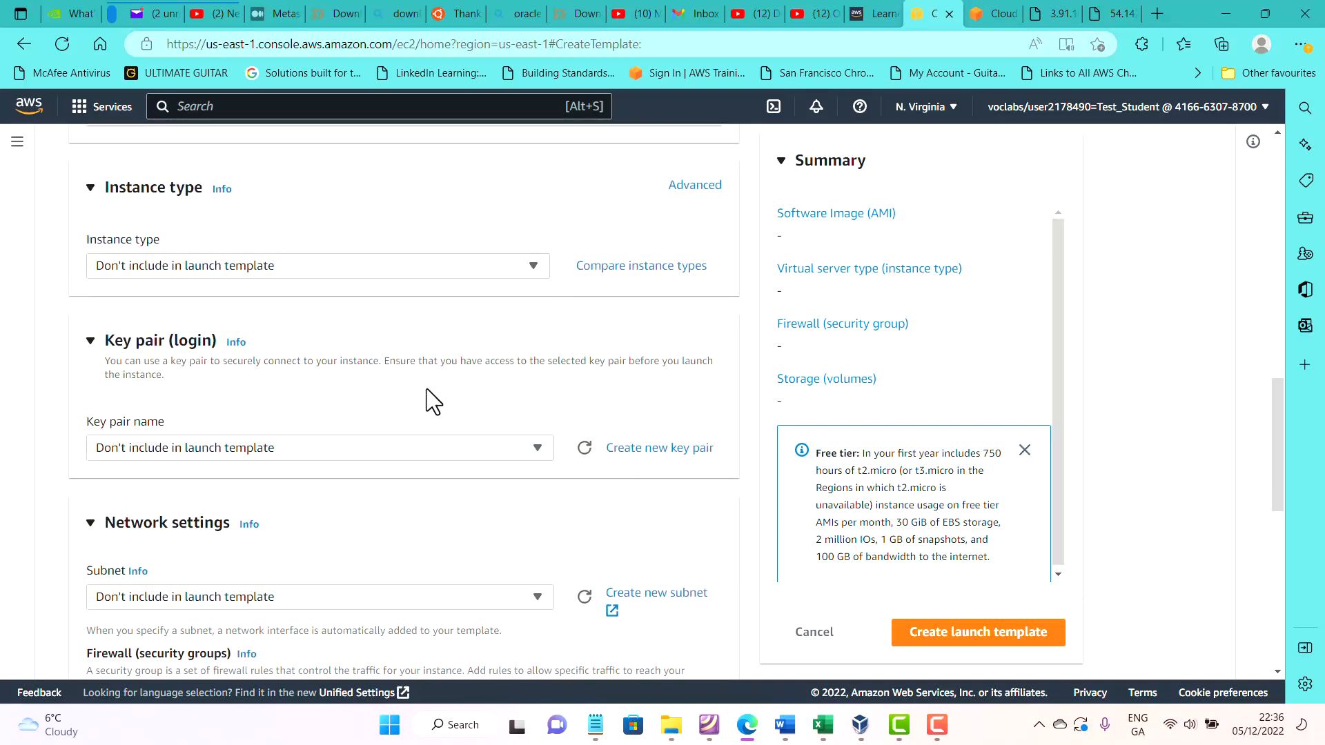
pyautogui.scroll(-2, 433, 400)
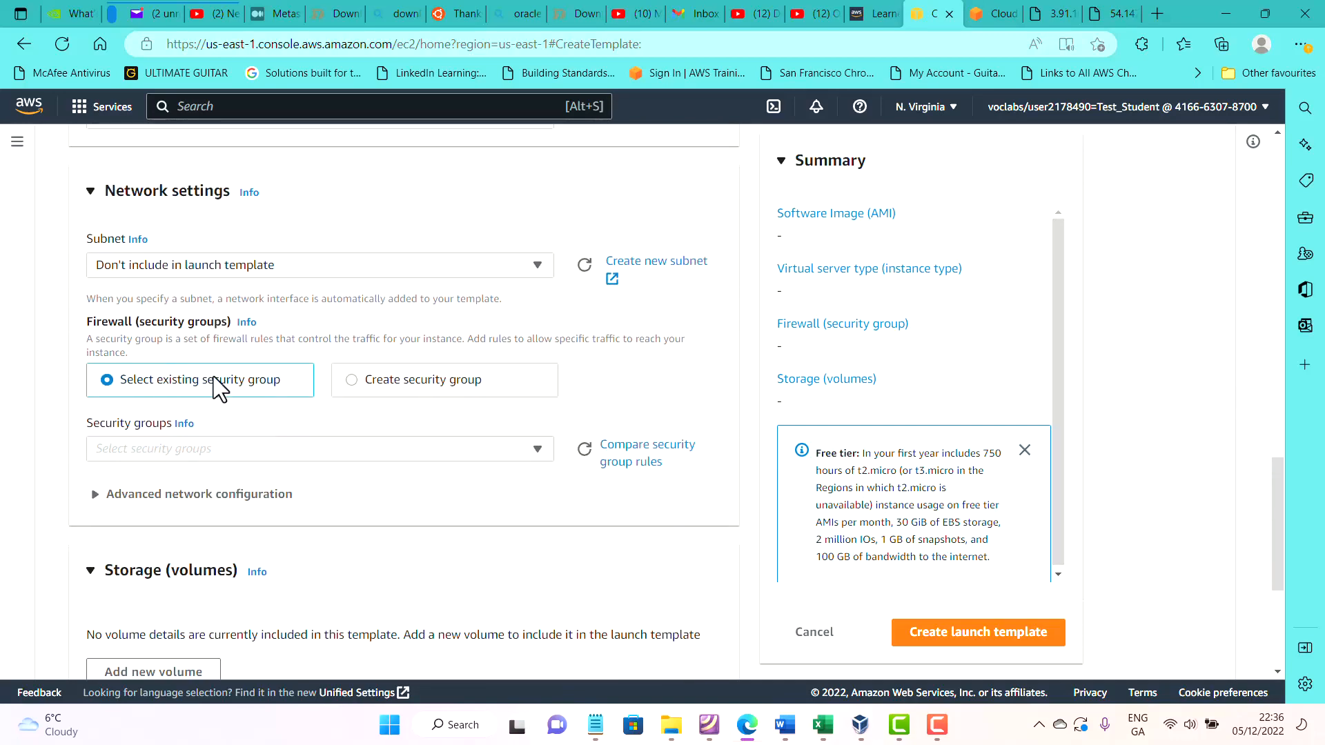
pyautogui.click(374, 385)
pyautogui.scroll(-3, 375, 386)
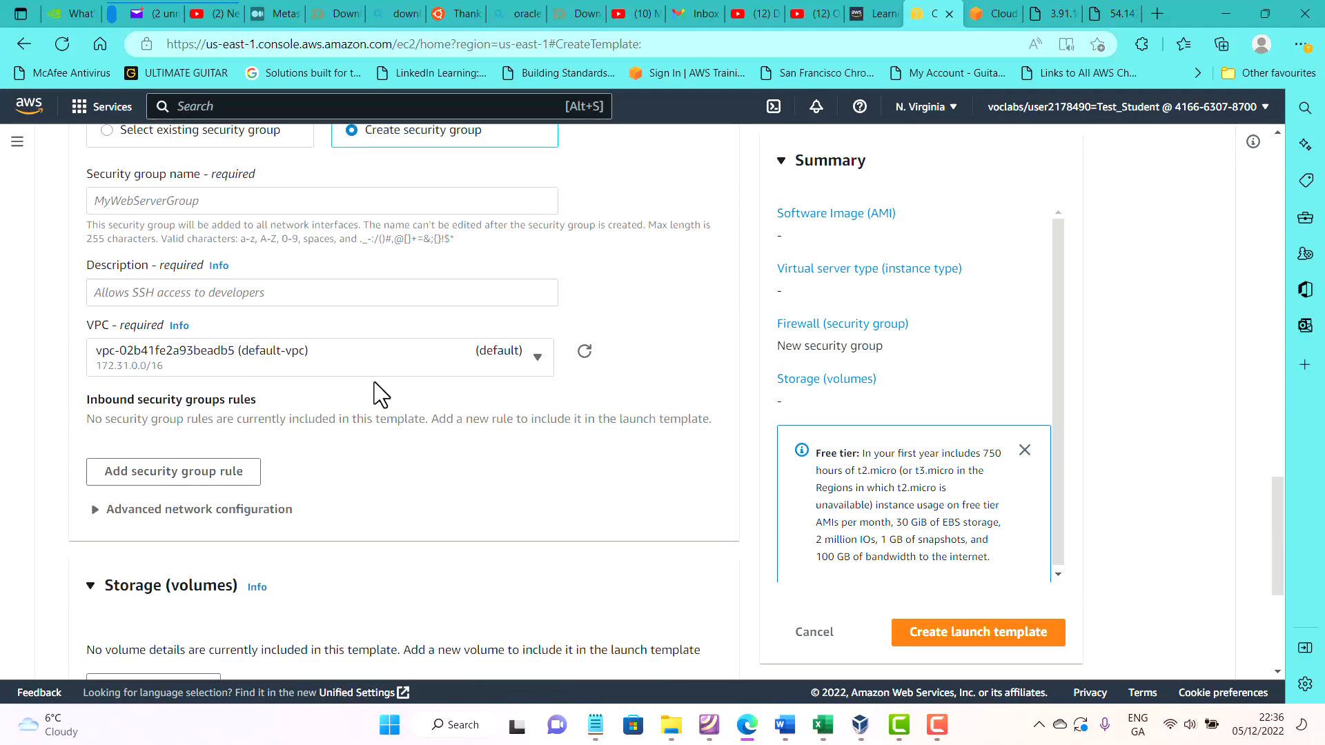
# Add an inbound security group rule of type ssh to the new launch template's security group.
pyautogui.scroll(2, 375, 395)
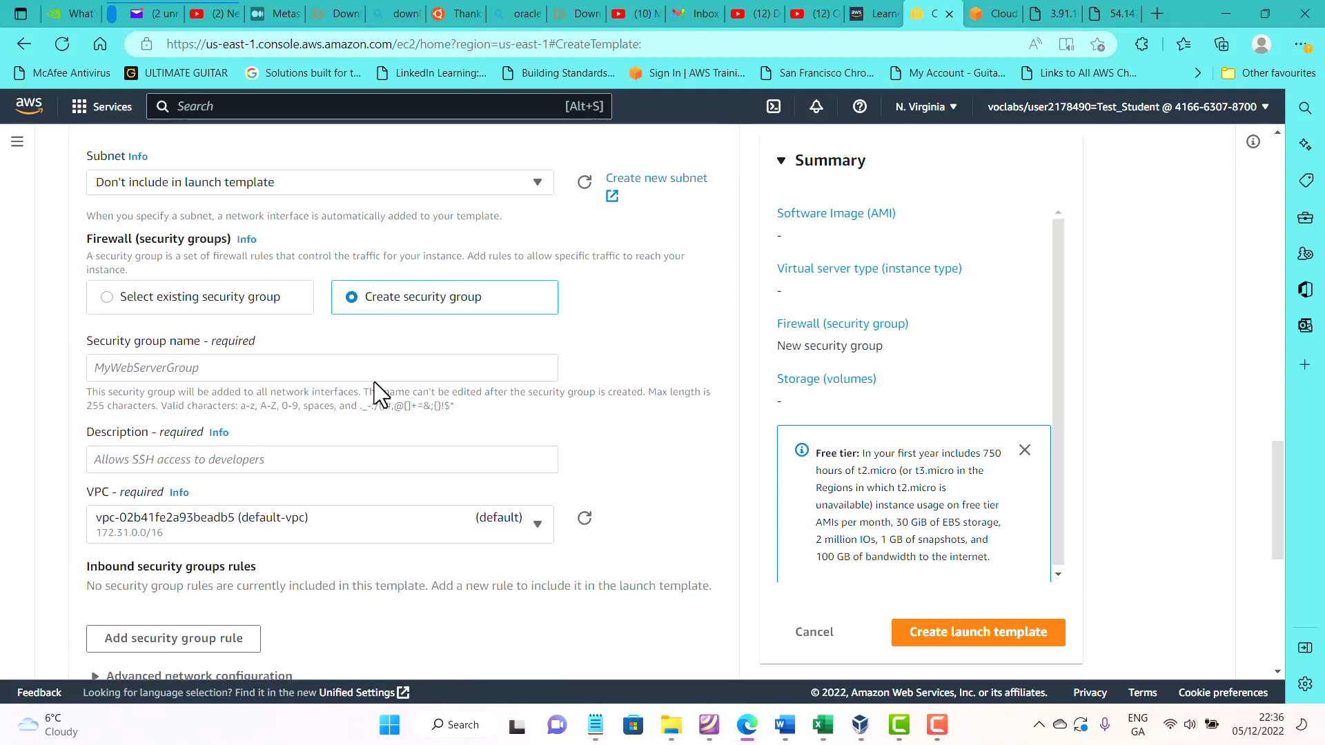
pyautogui.click(256, 369)
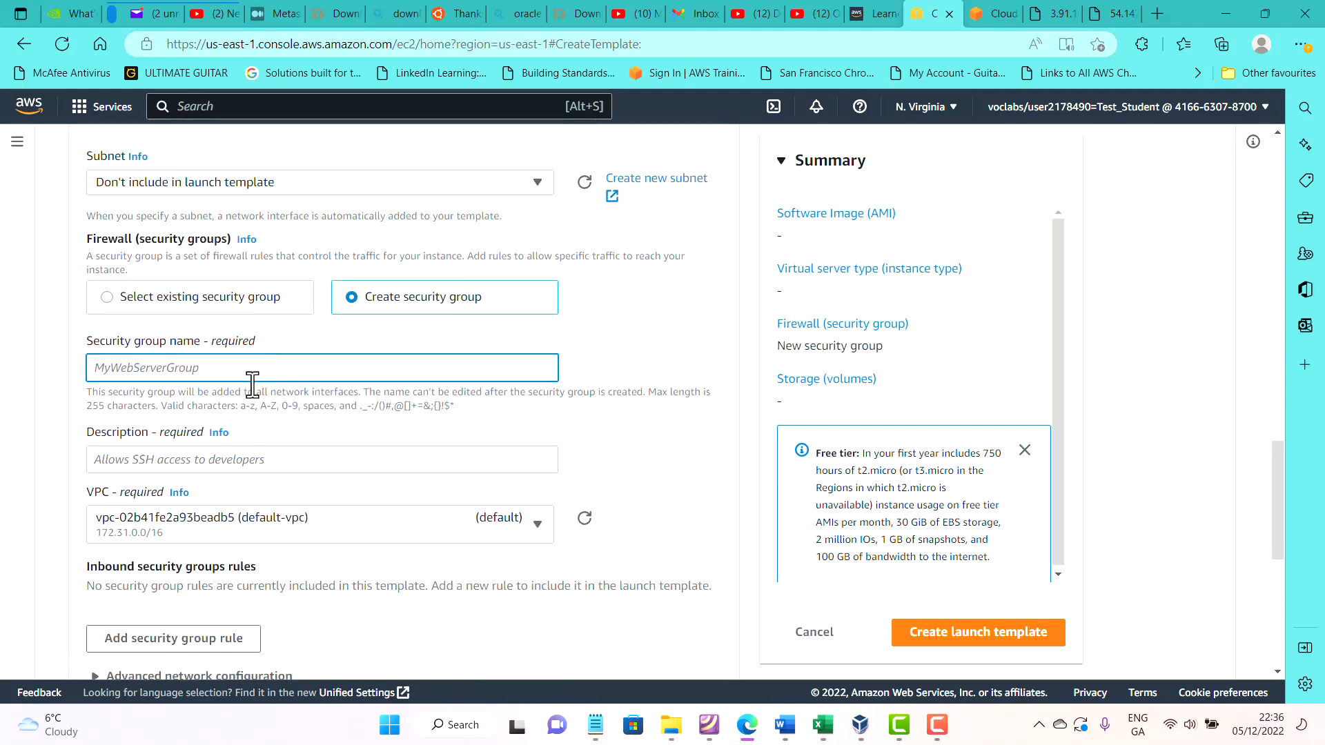
pyautogui.scroll(-2, 252, 385)
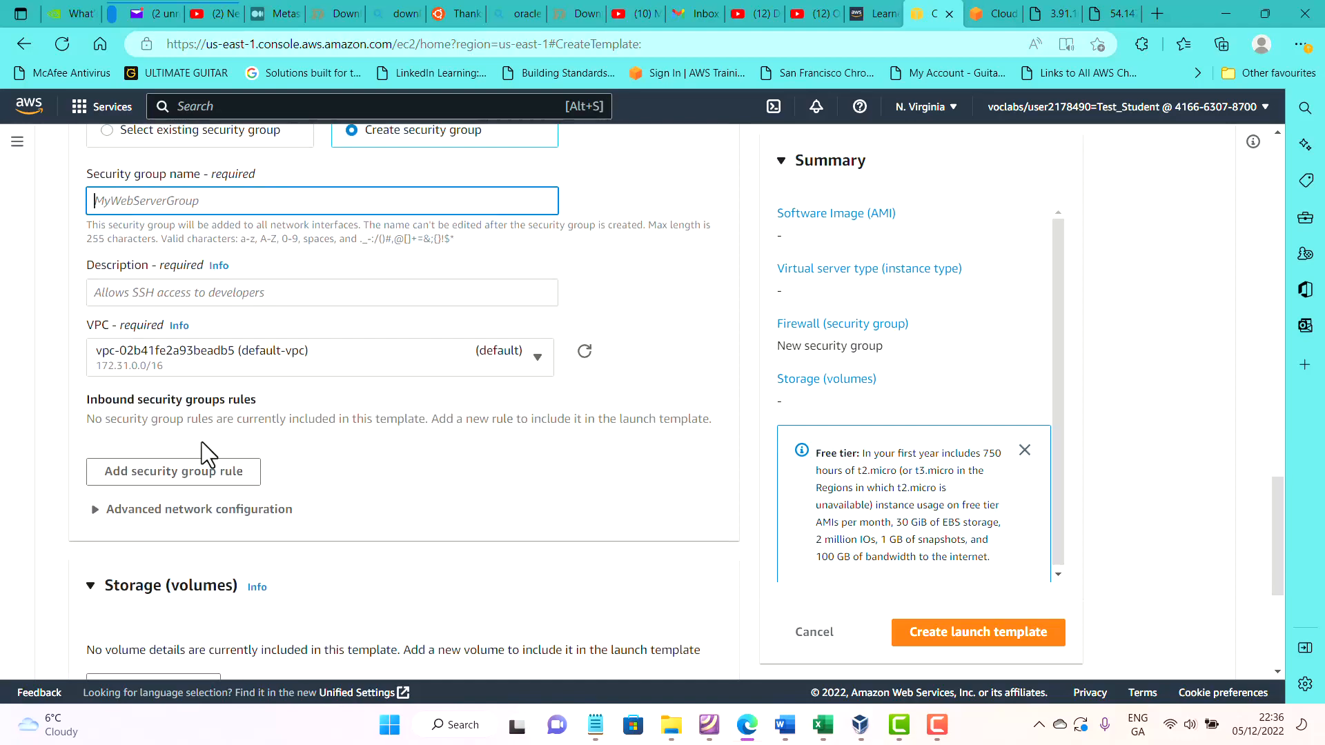
pyautogui.click(190, 475)
pyautogui.scroll(-1, 194, 483)
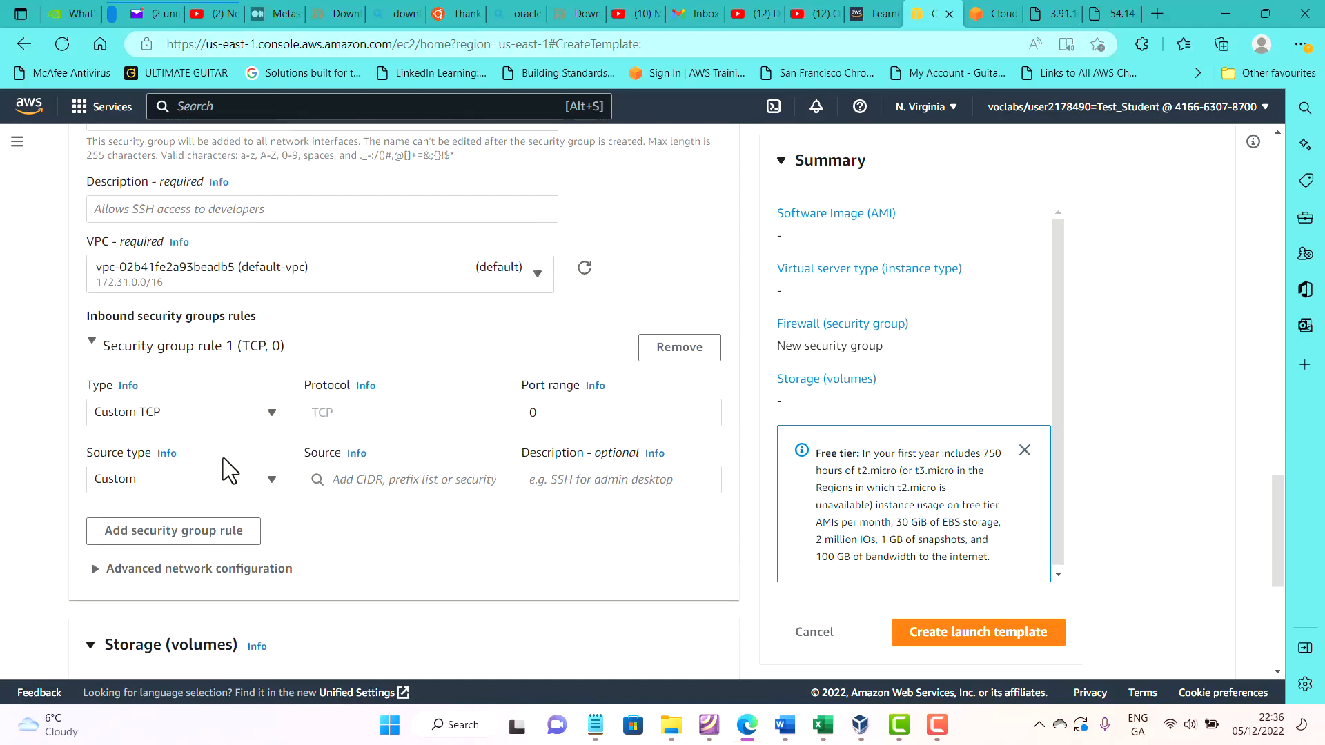
pyautogui.click(264, 418)
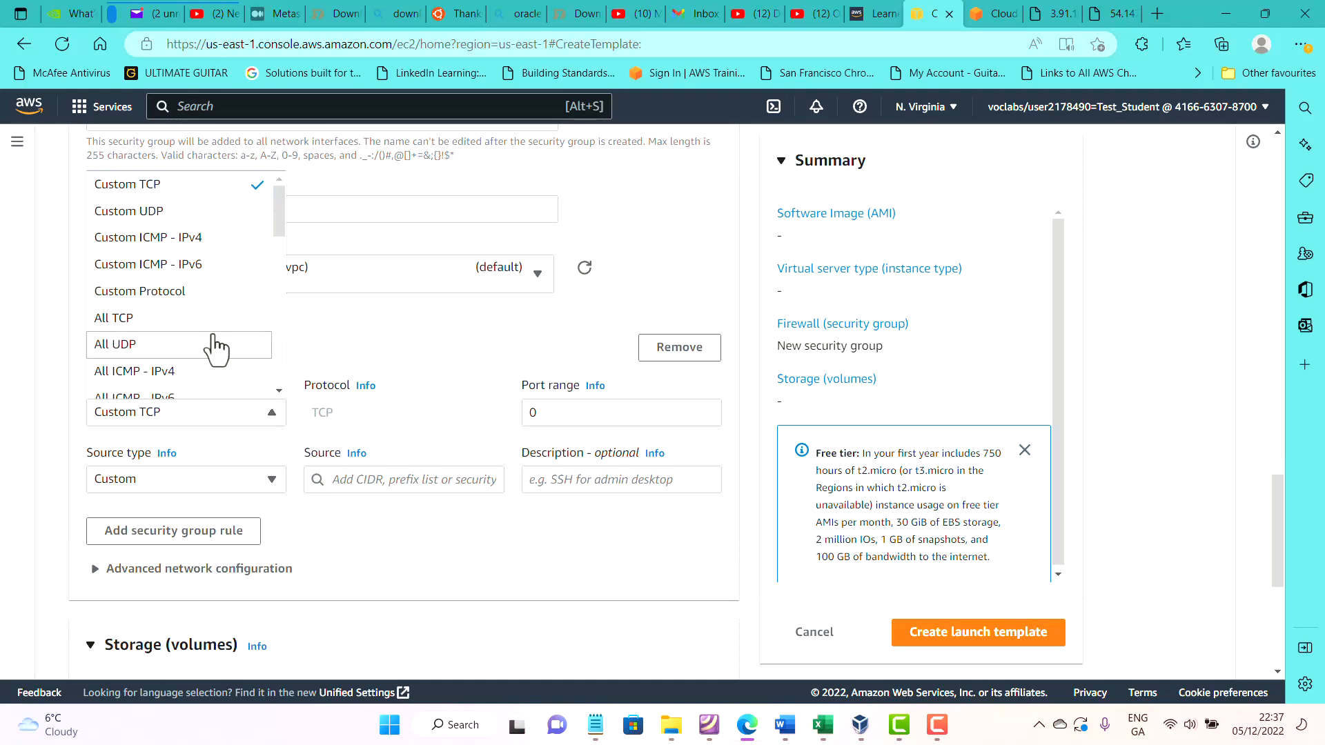
pyautogui.scroll(-1, 211, 348)
pyautogui.write('ssh')
pyautogui.press('Return')
pyautogui.scroll(-2, 183, 390)
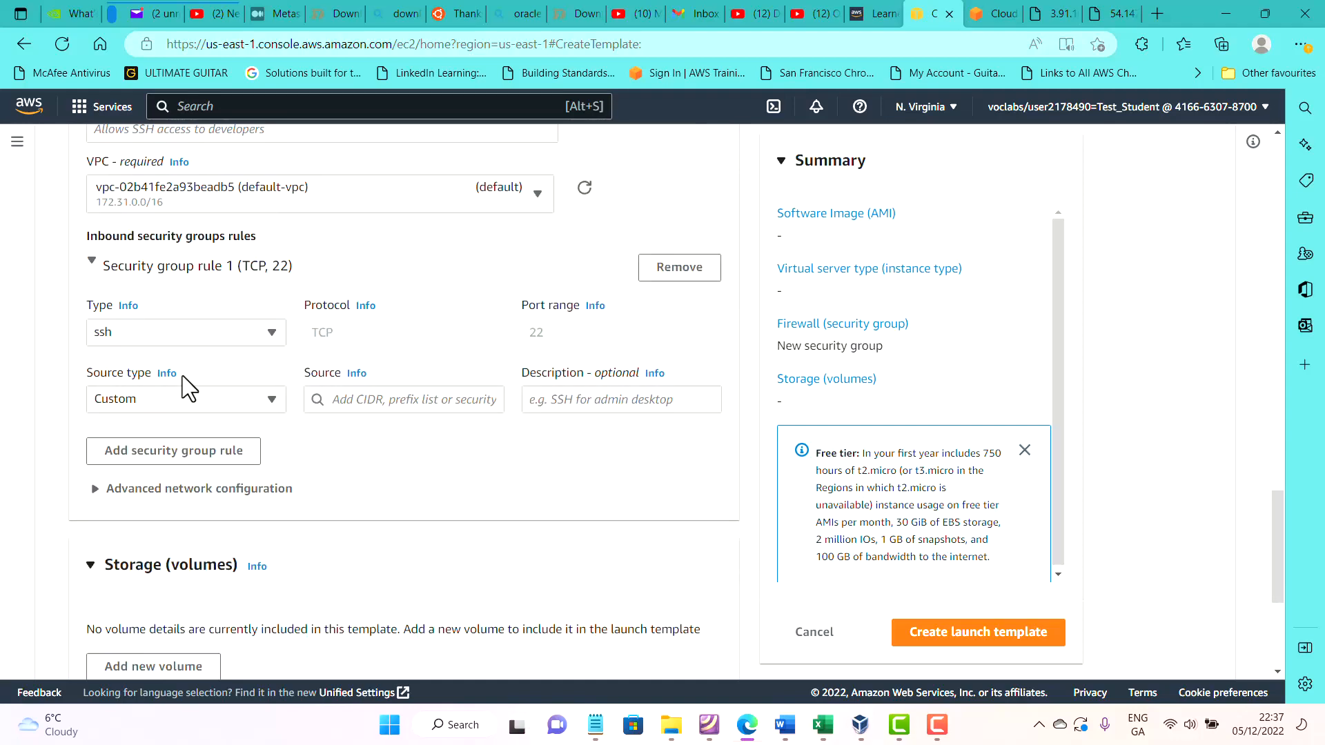
# View the available source types for the SSH rule without changing the selection.
pyautogui.click(249, 318)
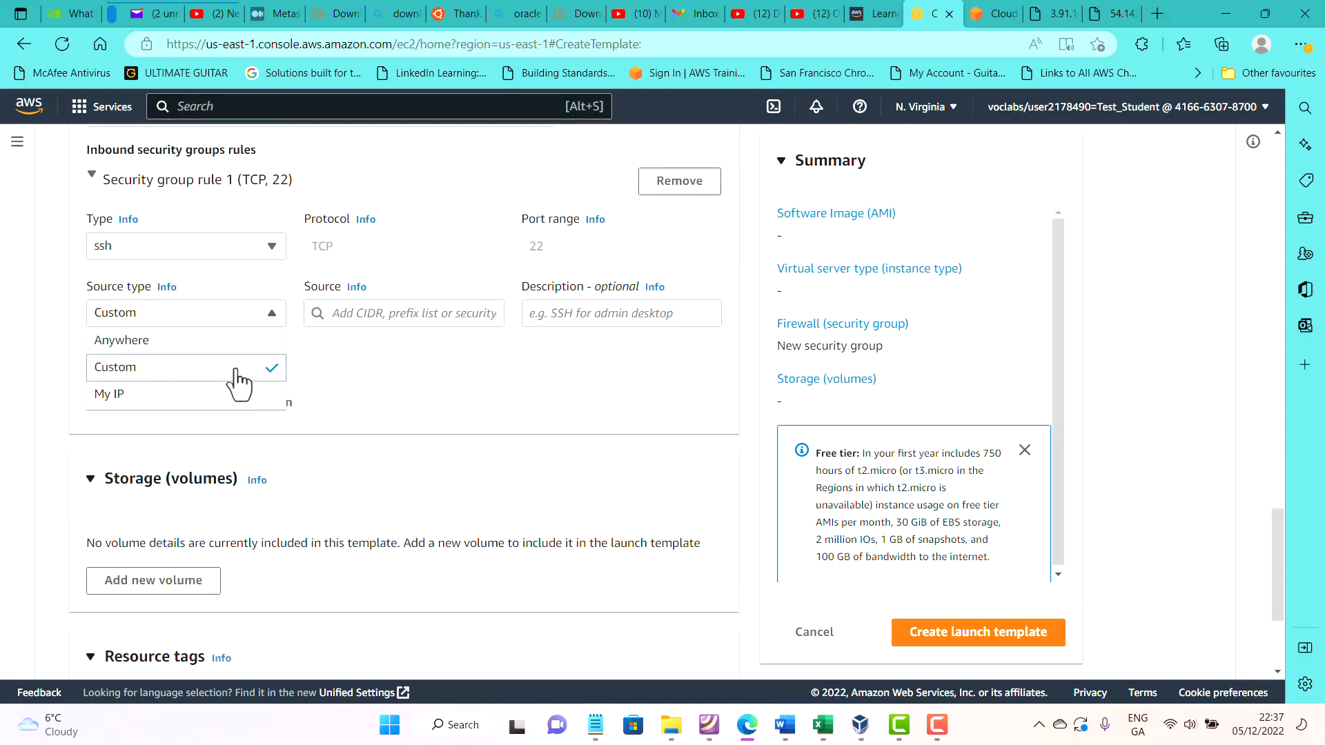
pyautogui.scroll(-2, 235, 379)
pyautogui.scroll(3, 238, 379)
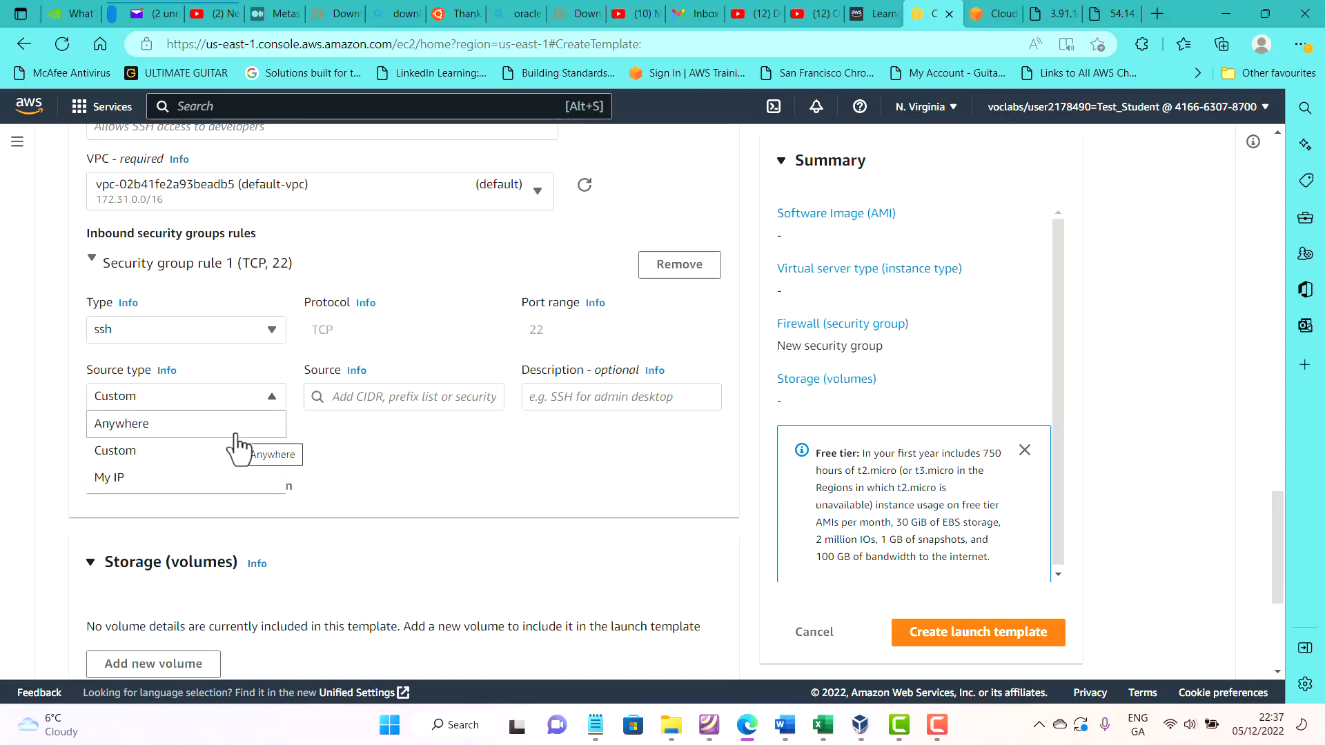
pyautogui.scroll(-1, 236, 444)
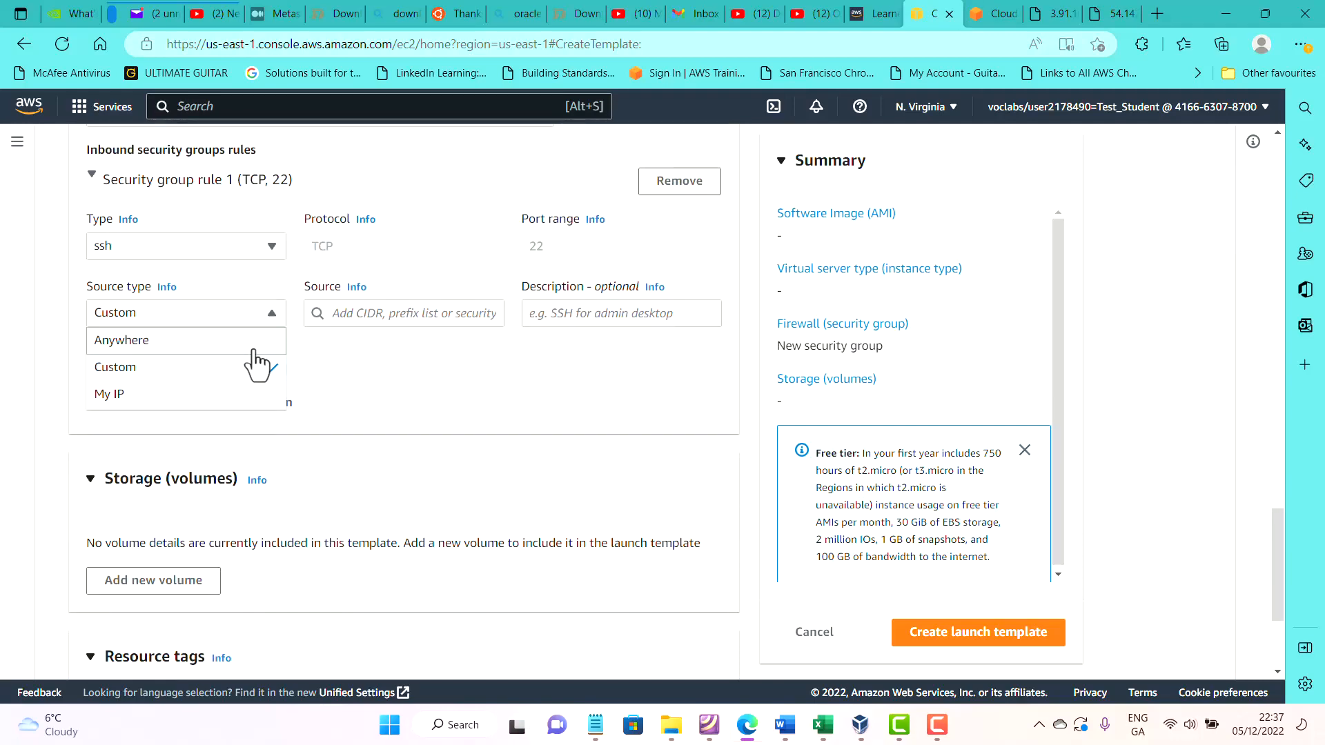
pyautogui.click(387, 407)
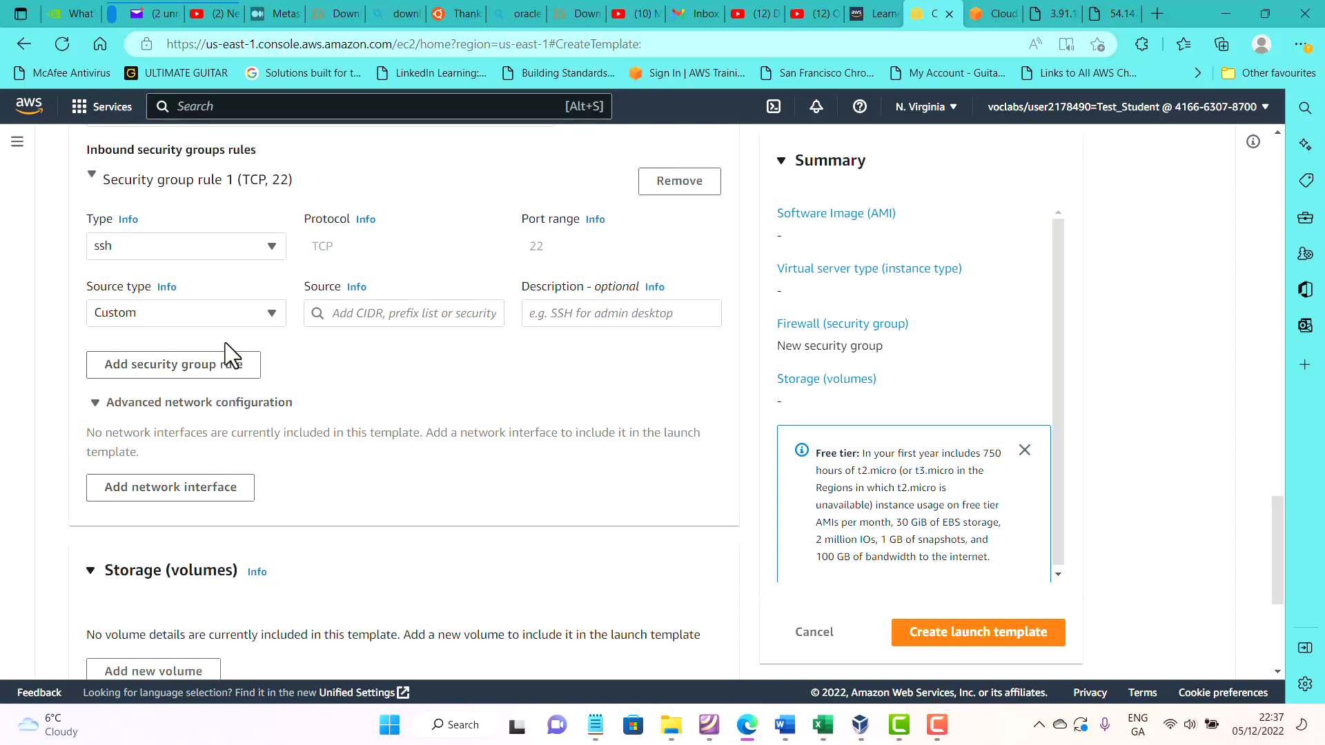
# Add a second inbound security group rule of type HTTP below the SSH rule.
pyautogui.click(214, 376)
pyautogui.click(189, 442)
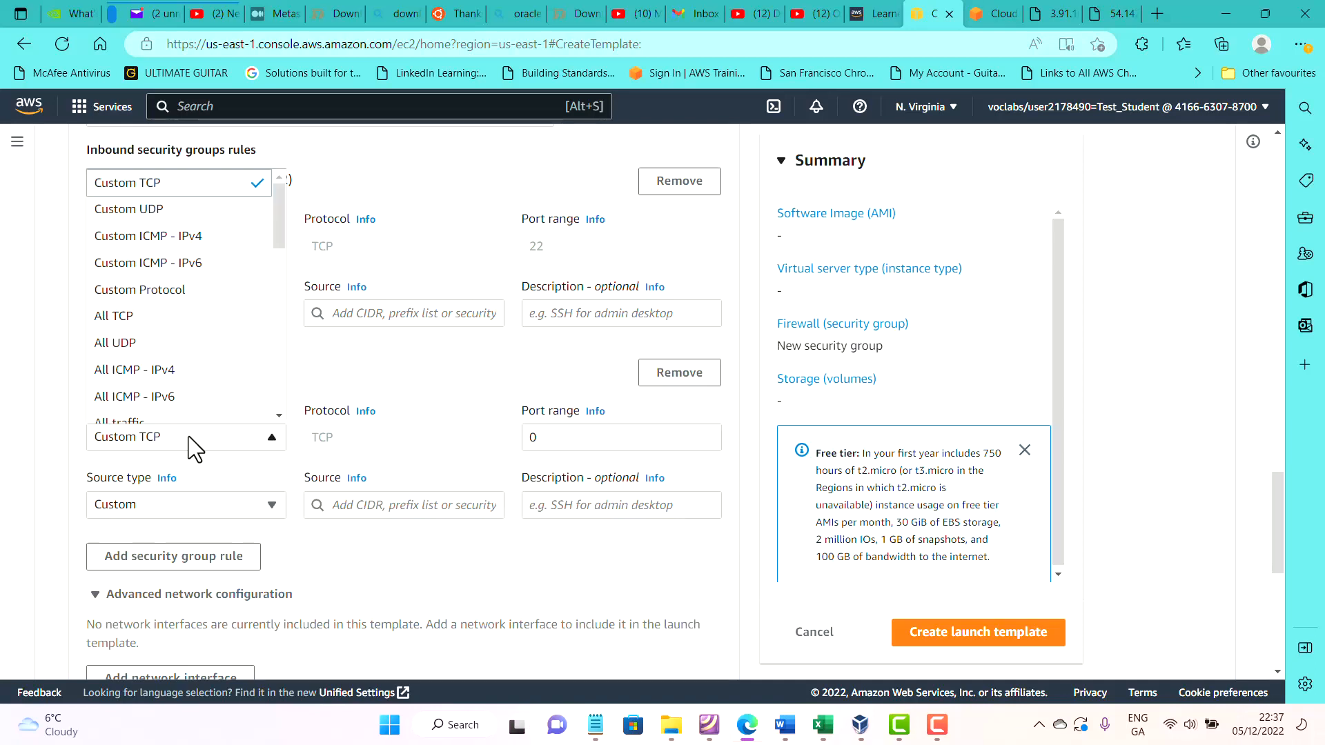
pyautogui.scroll(-3, 207, 358)
pyautogui.scroll(-2, 214, 369)
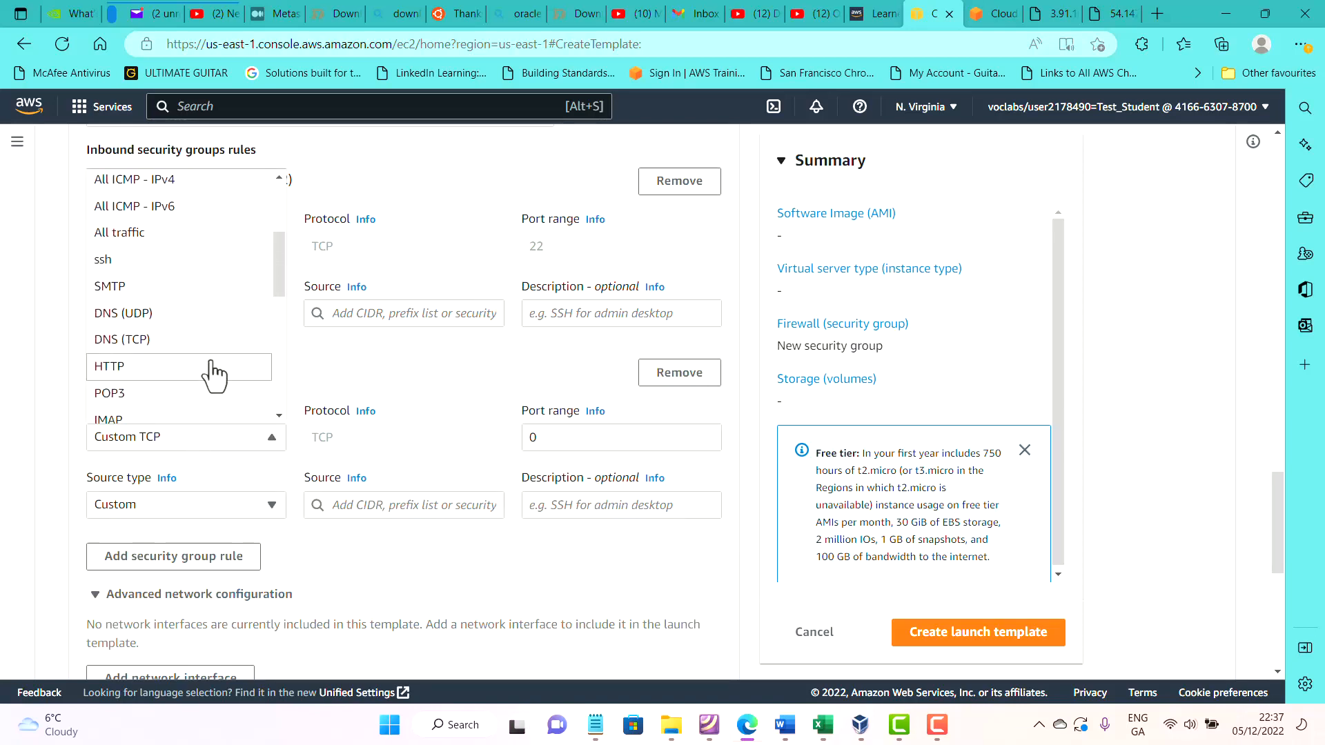
pyautogui.click(205, 381)
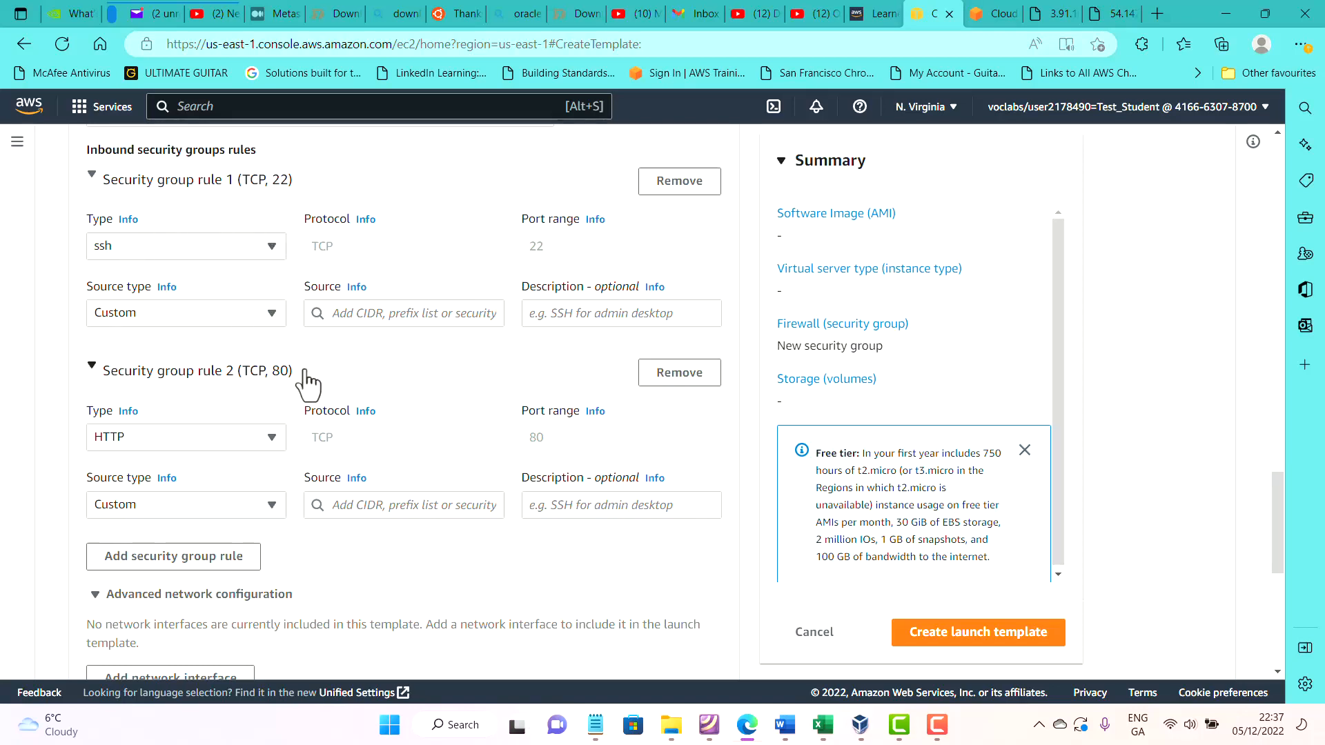
# Leave the launch template form without creating the template and return to the EC2 dashboard.
pyautogui.scroll(3, 308, 384)
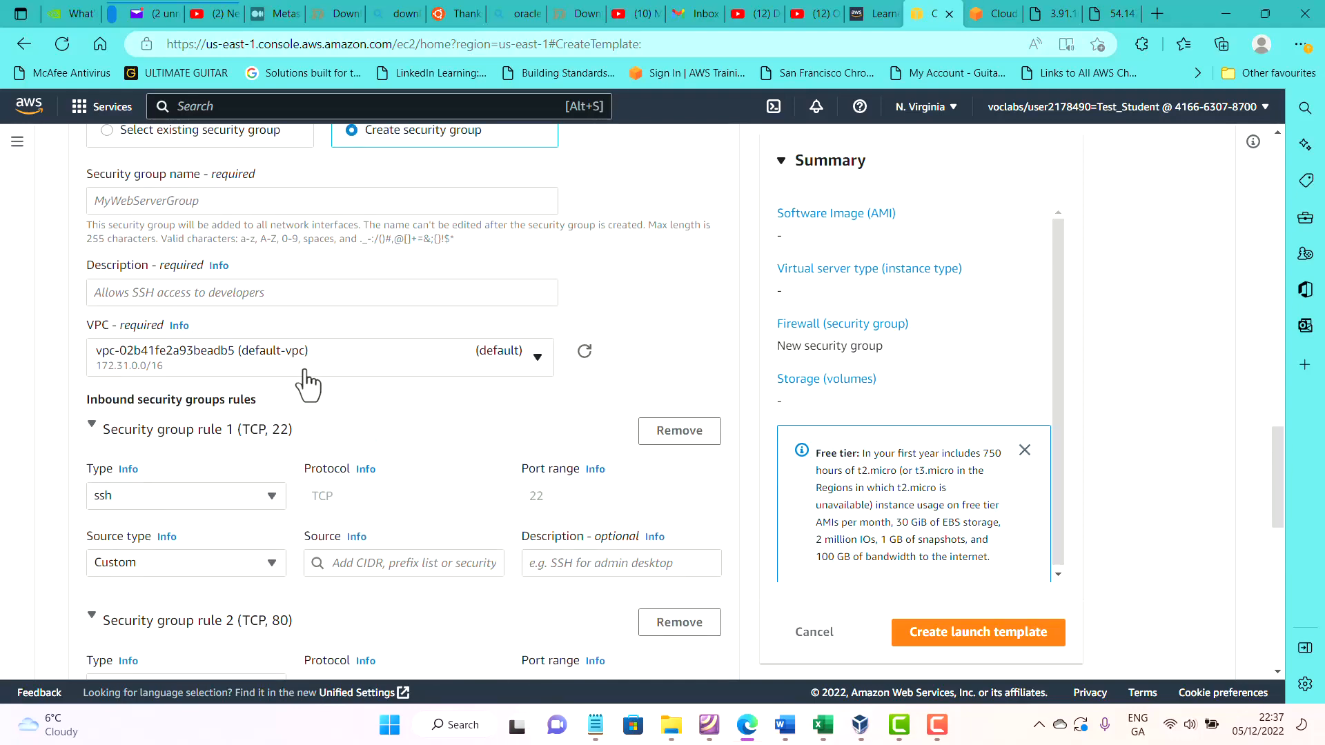
pyautogui.scroll(20, 309, 385)
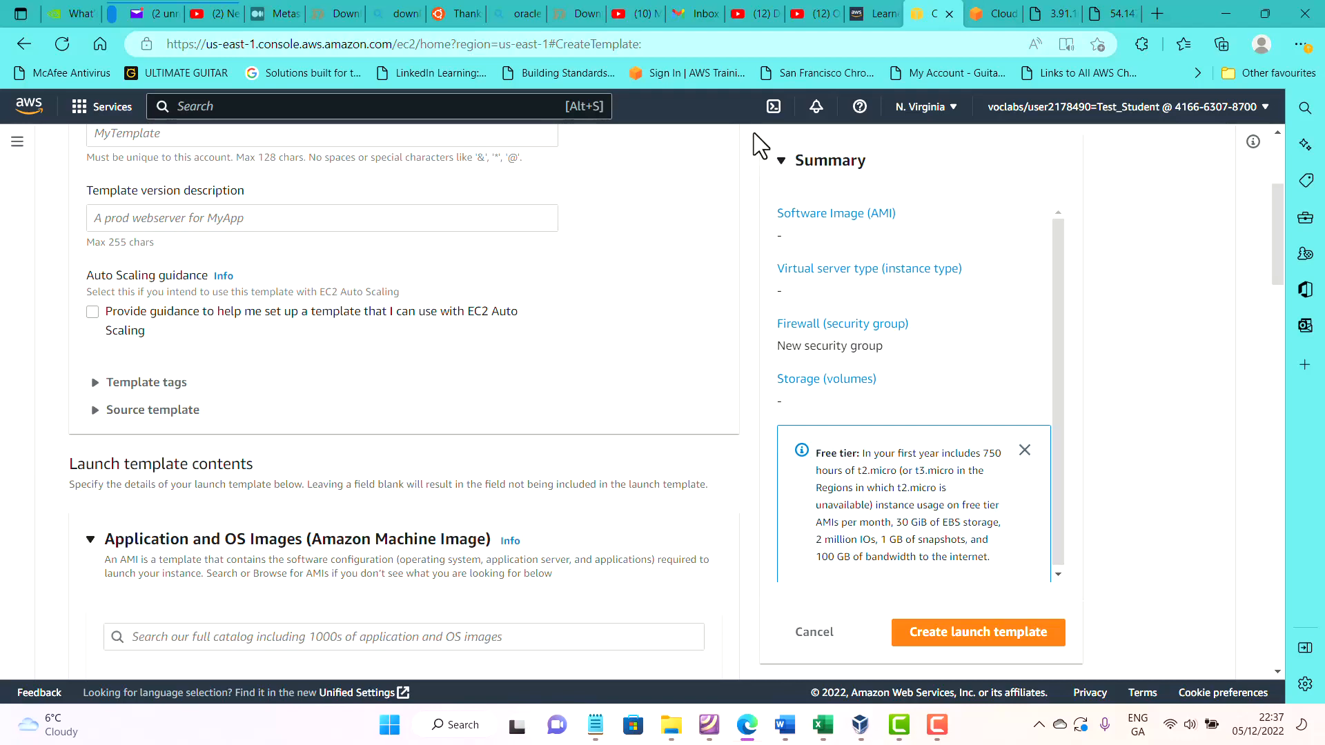
pyautogui.scroll(3, 114, 124)
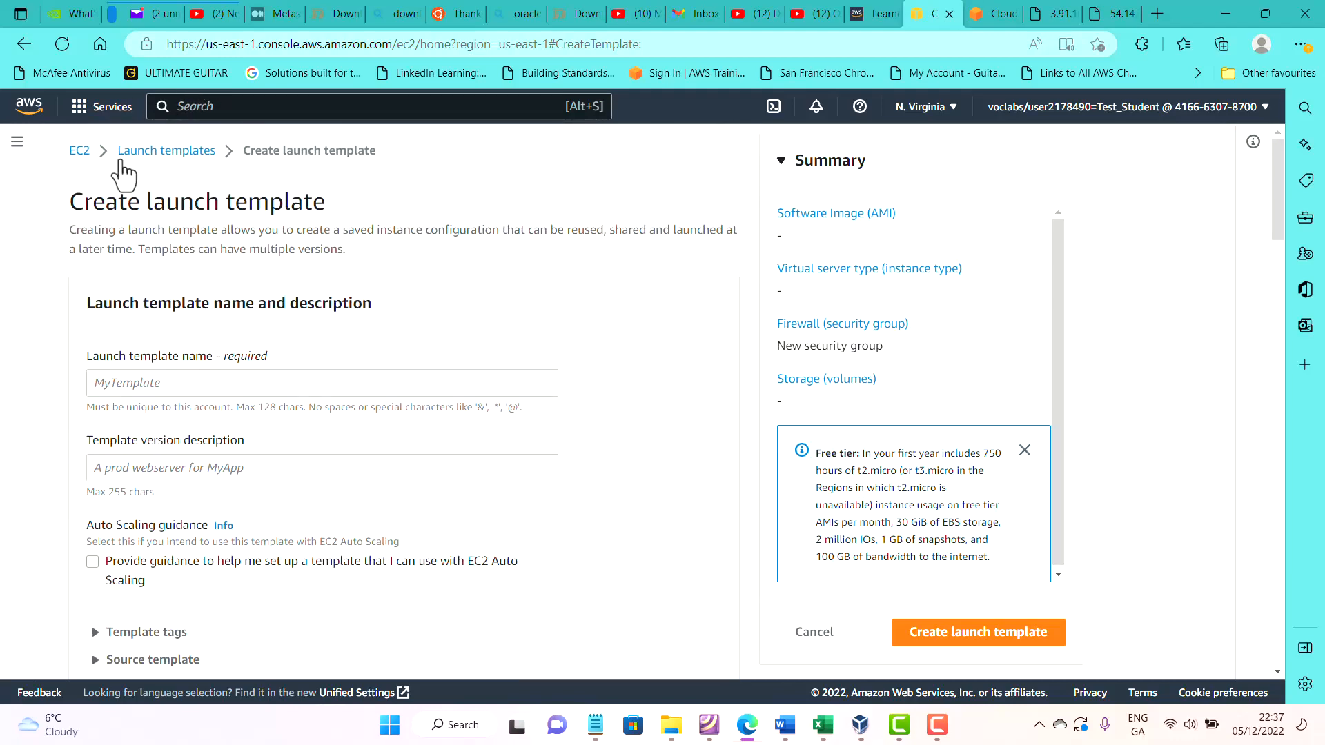
pyautogui.click(79, 152)
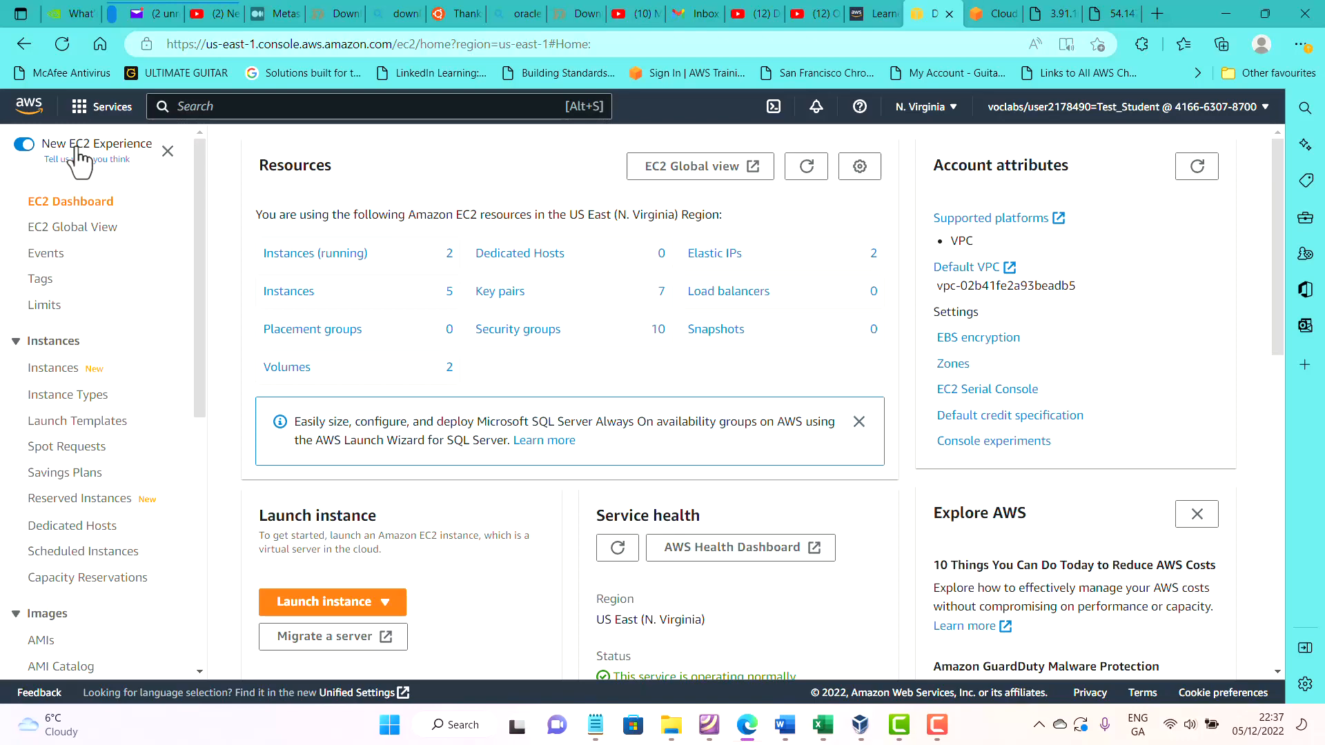
# Open the list of existing launch templates from the EC2 dashboard.
pyautogui.scroll(-7, 80, 236)
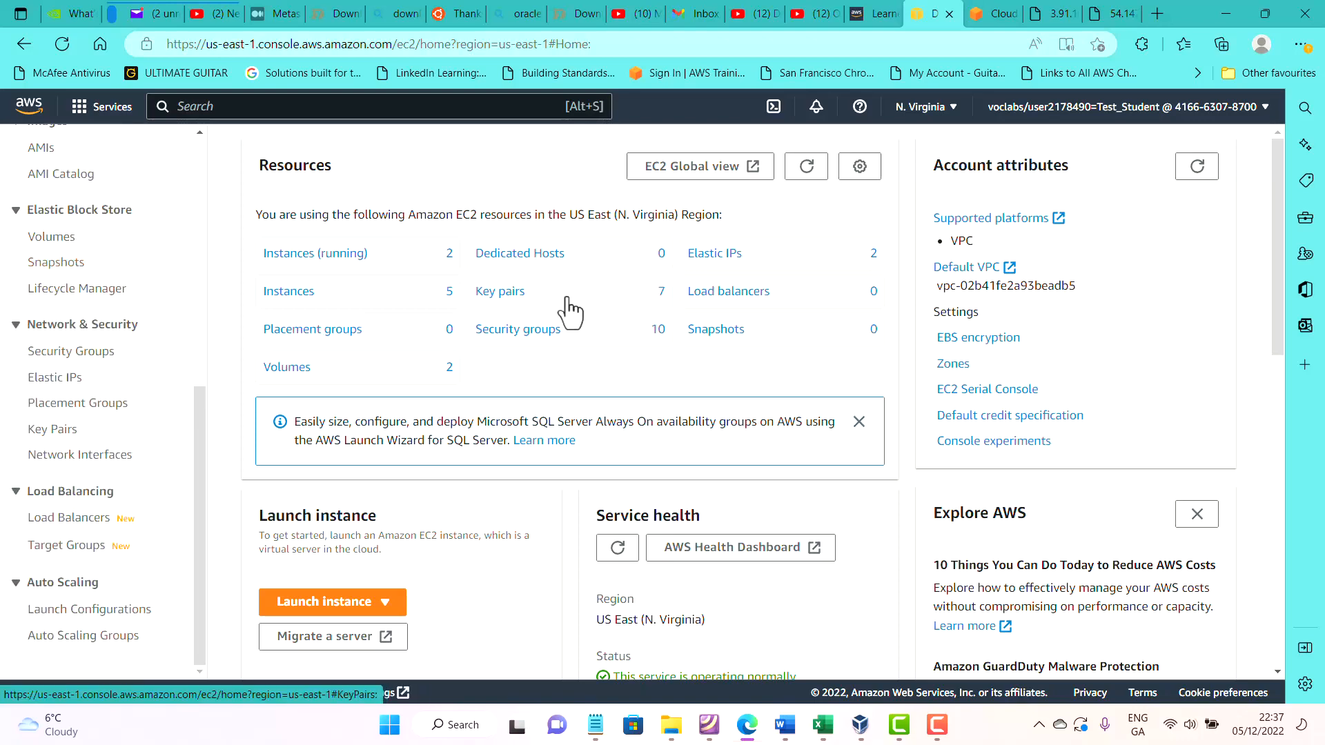
pyautogui.scroll(-5, 200, 438)
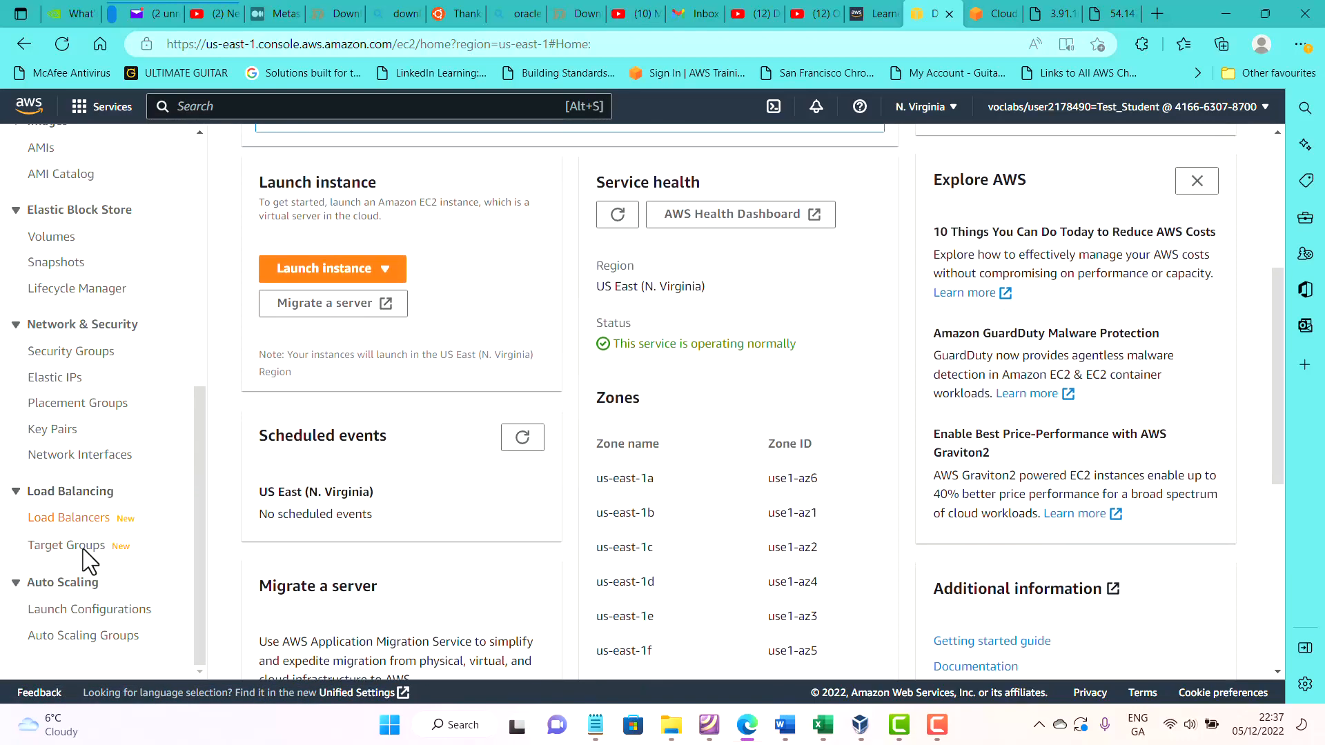
pyautogui.scroll(7, 125, 394)
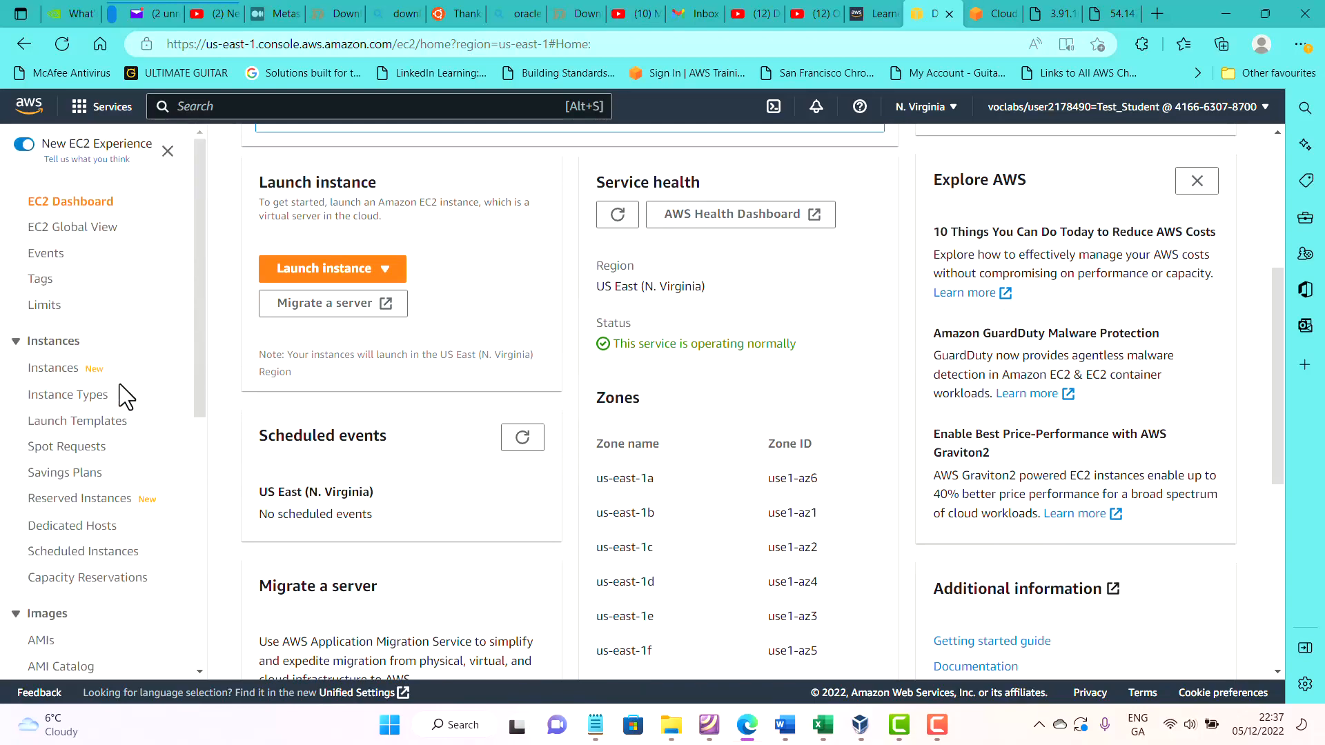
pyautogui.scroll(-1, 124, 394)
pyautogui.scroll(1, 119, 407)
pyautogui.scroll(-4, 123, 408)
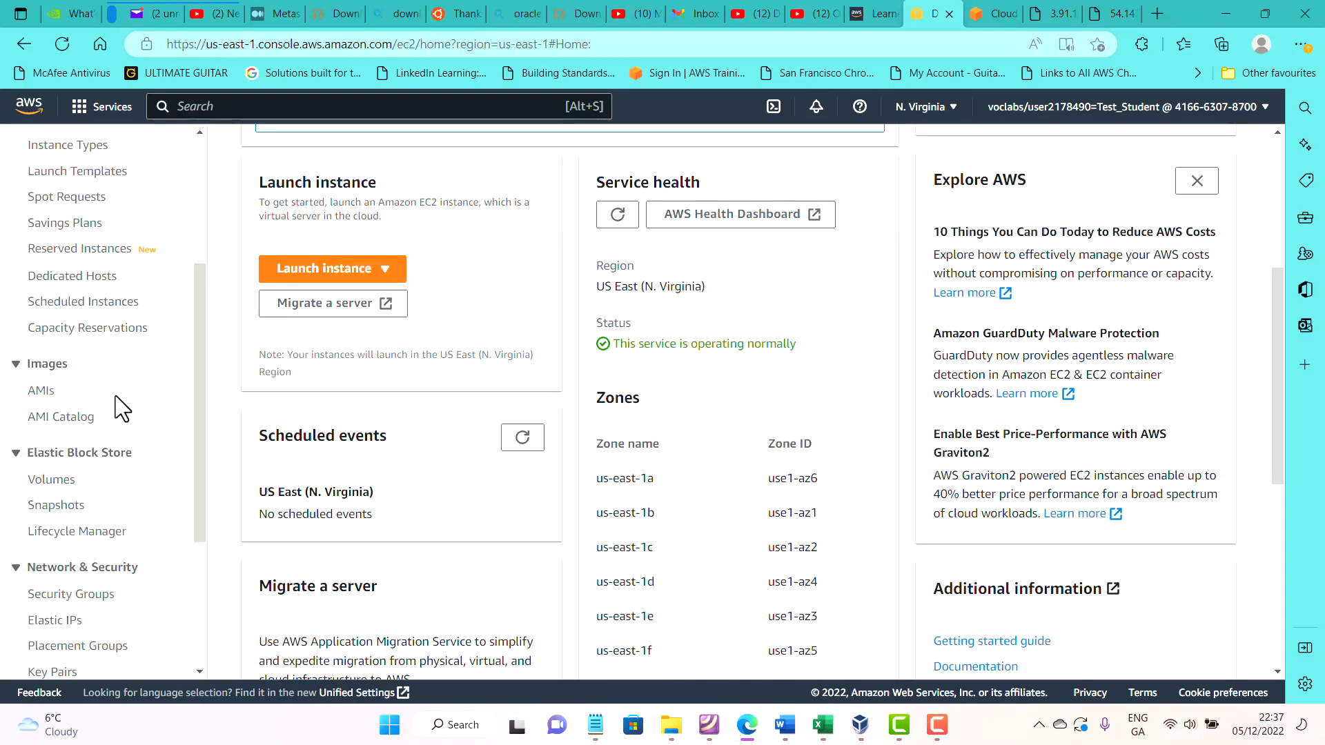
pyautogui.scroll(-3, 119, 408)
pyautogui.scroll(5, 119, 412)
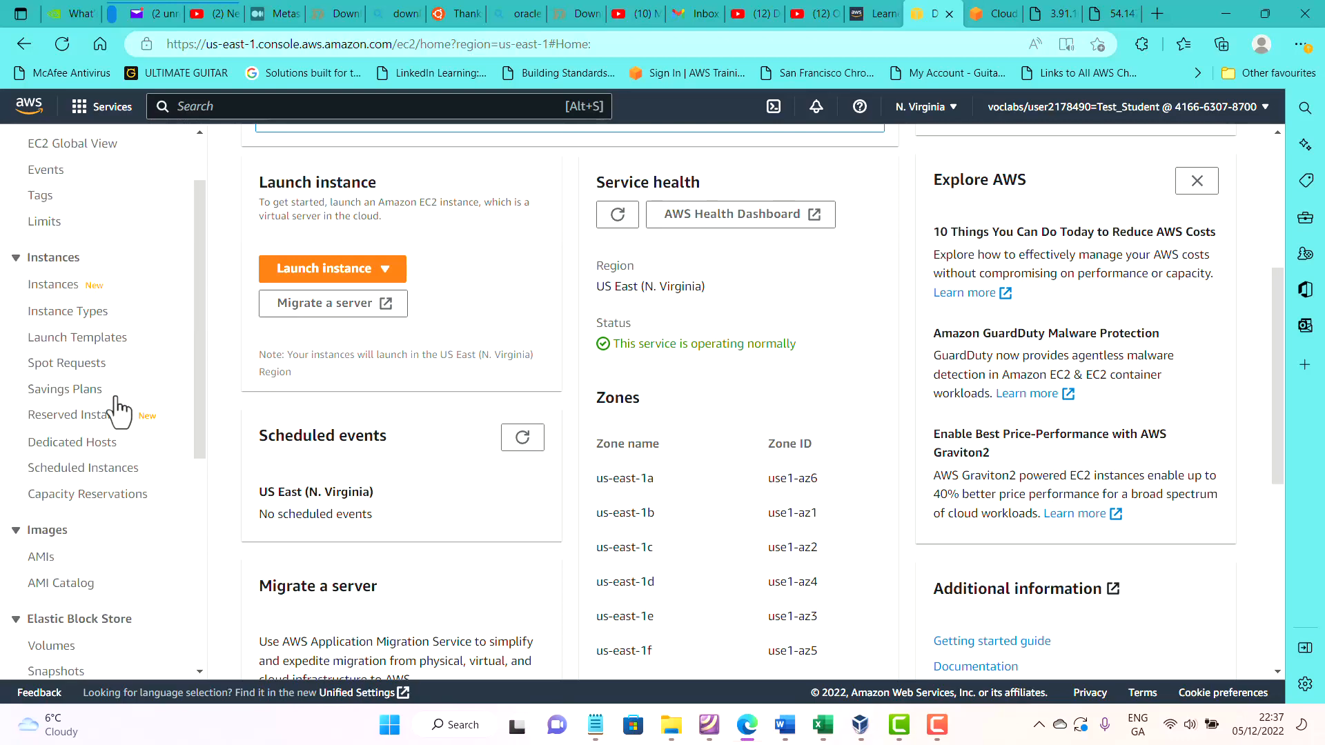
pyautogui.scroll(1, 119, 408)
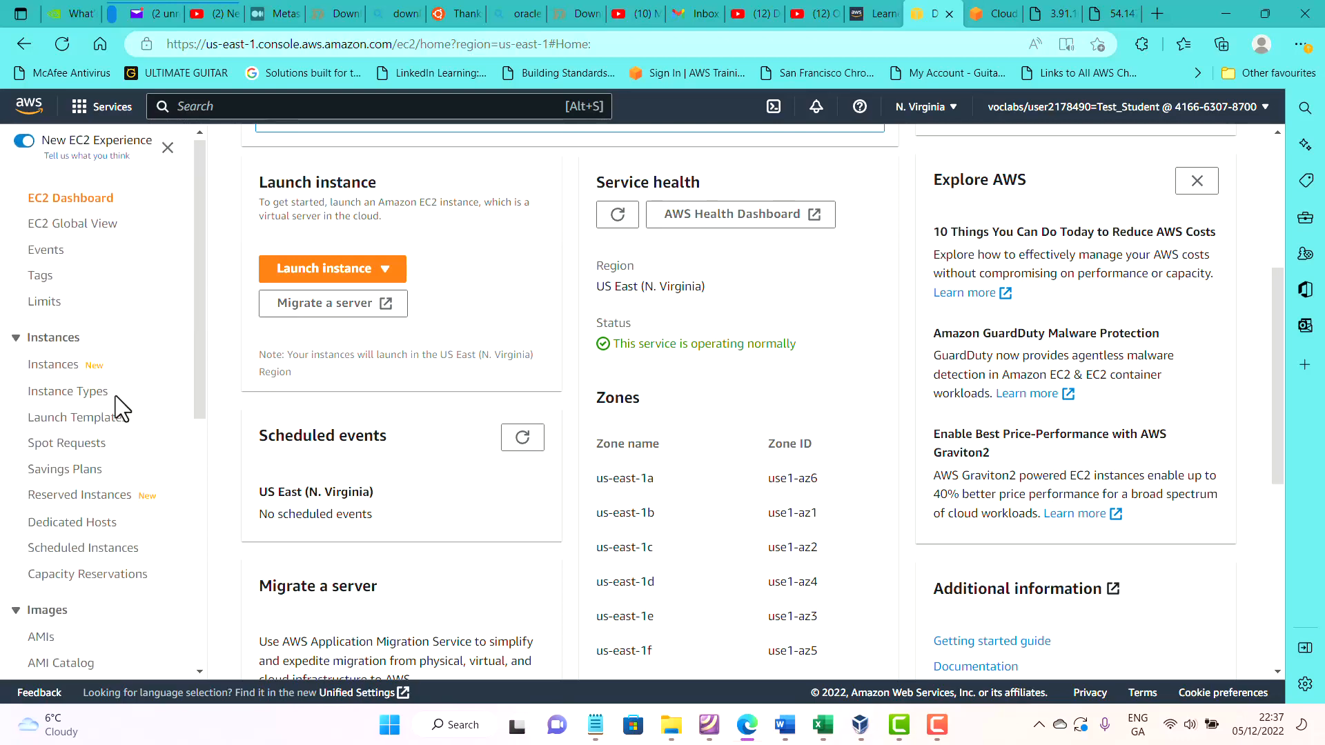
pyautogui.click(71, 420)
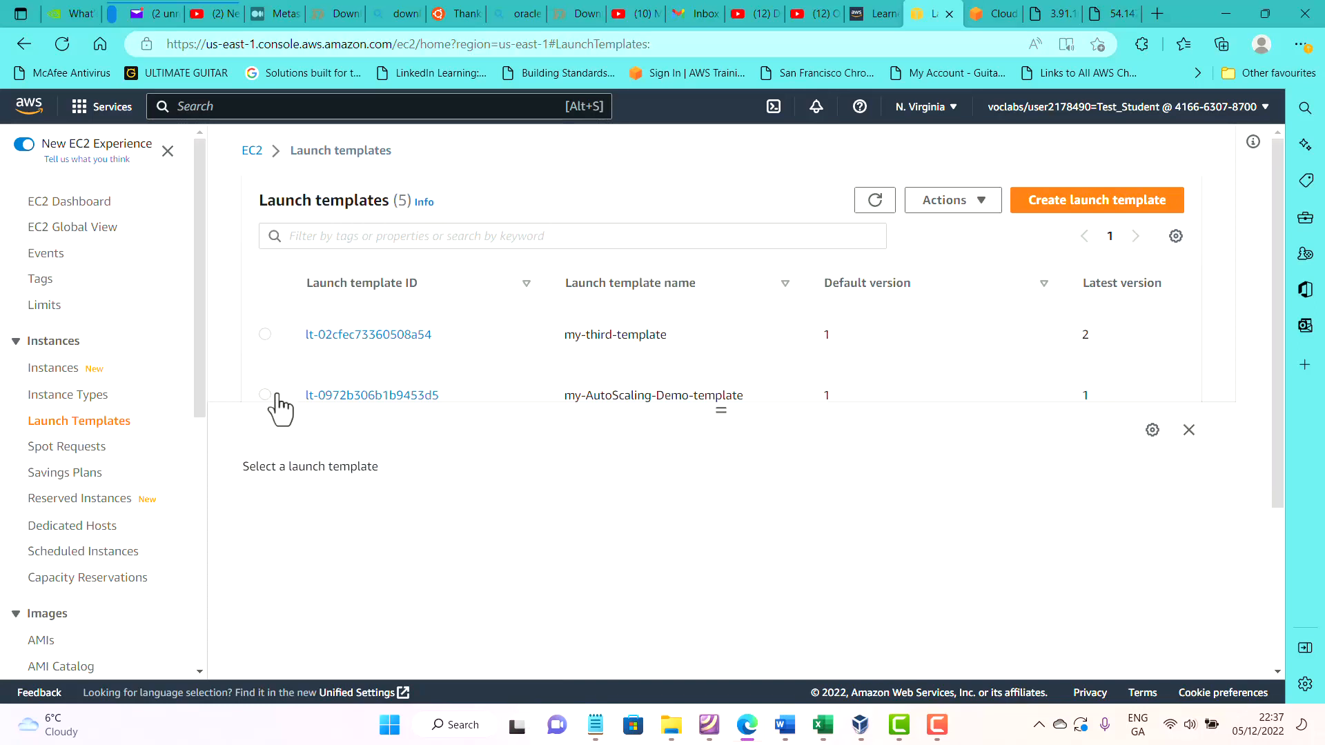
# Open my-AutoScaling-Demo-template and view the instance details of its default version.
pyautogui.scroll(-3, 437, 355)
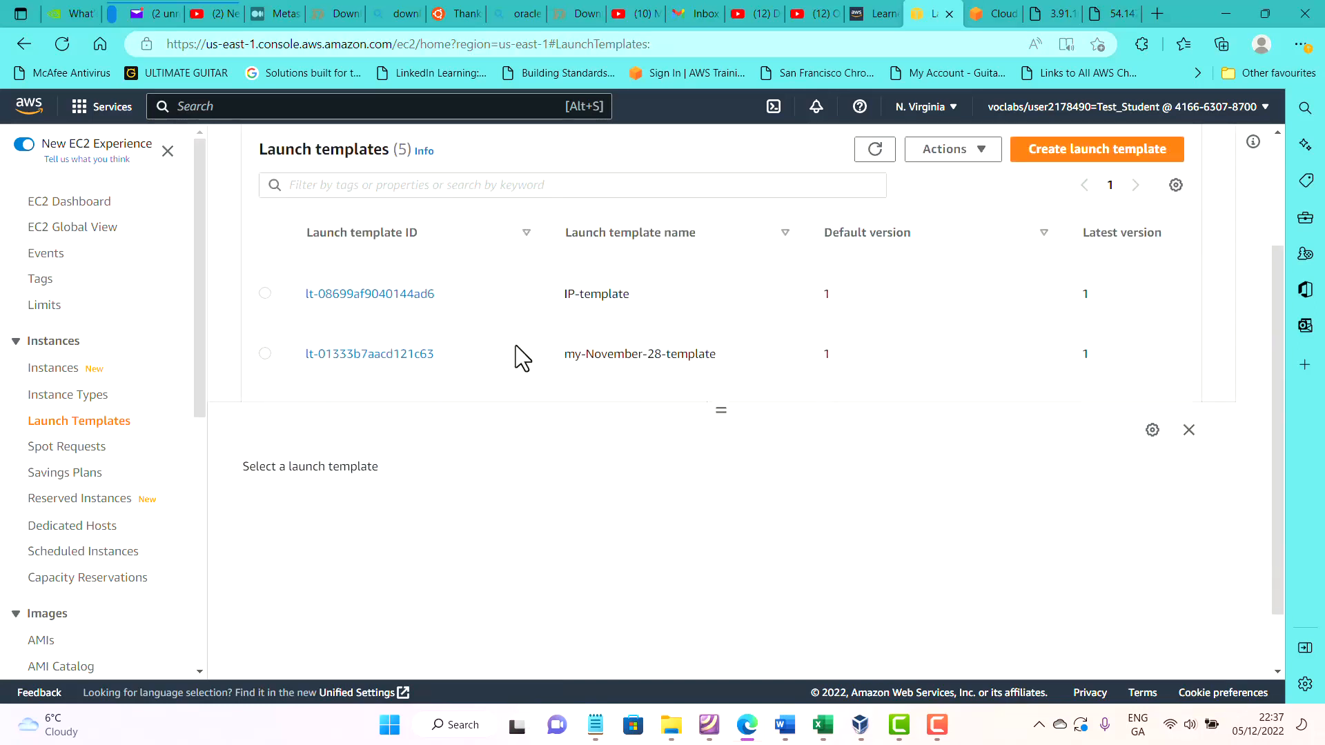
pyautogui.scroll(3, 520, 355)
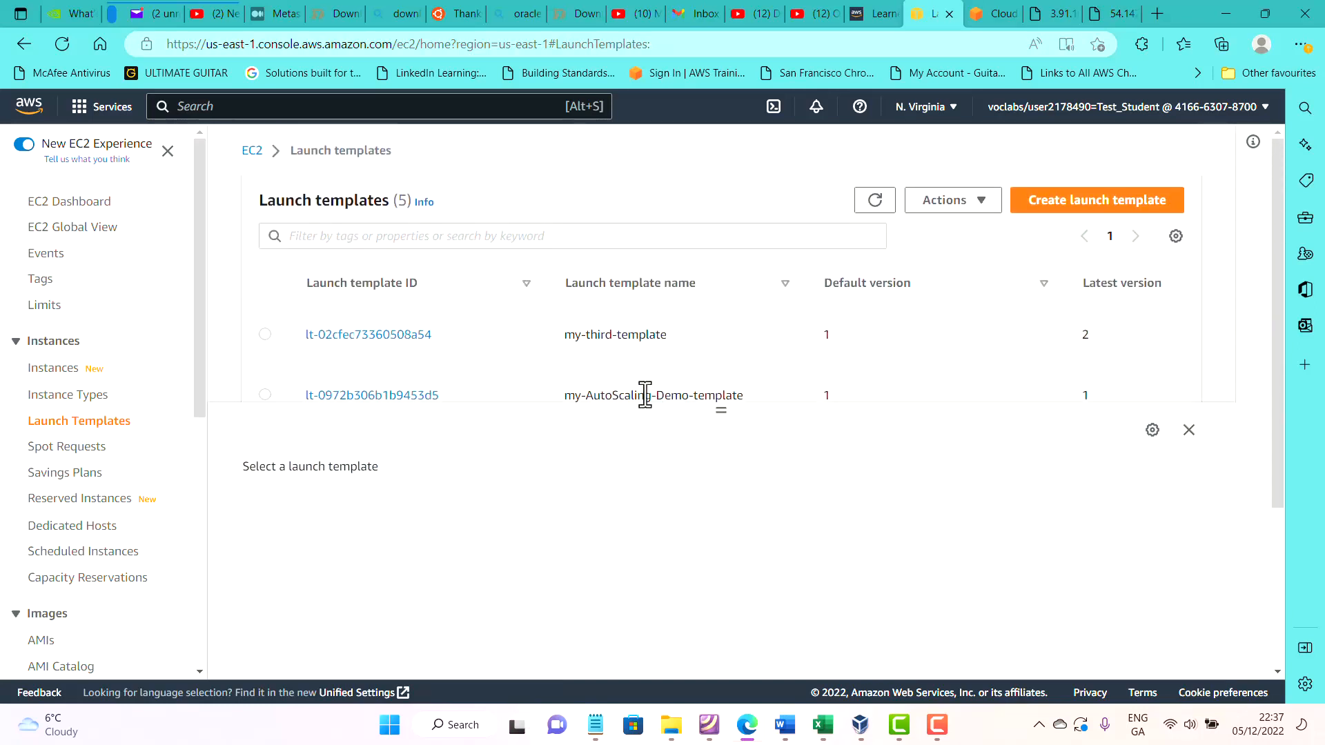
pyautogui.click(414, 397)
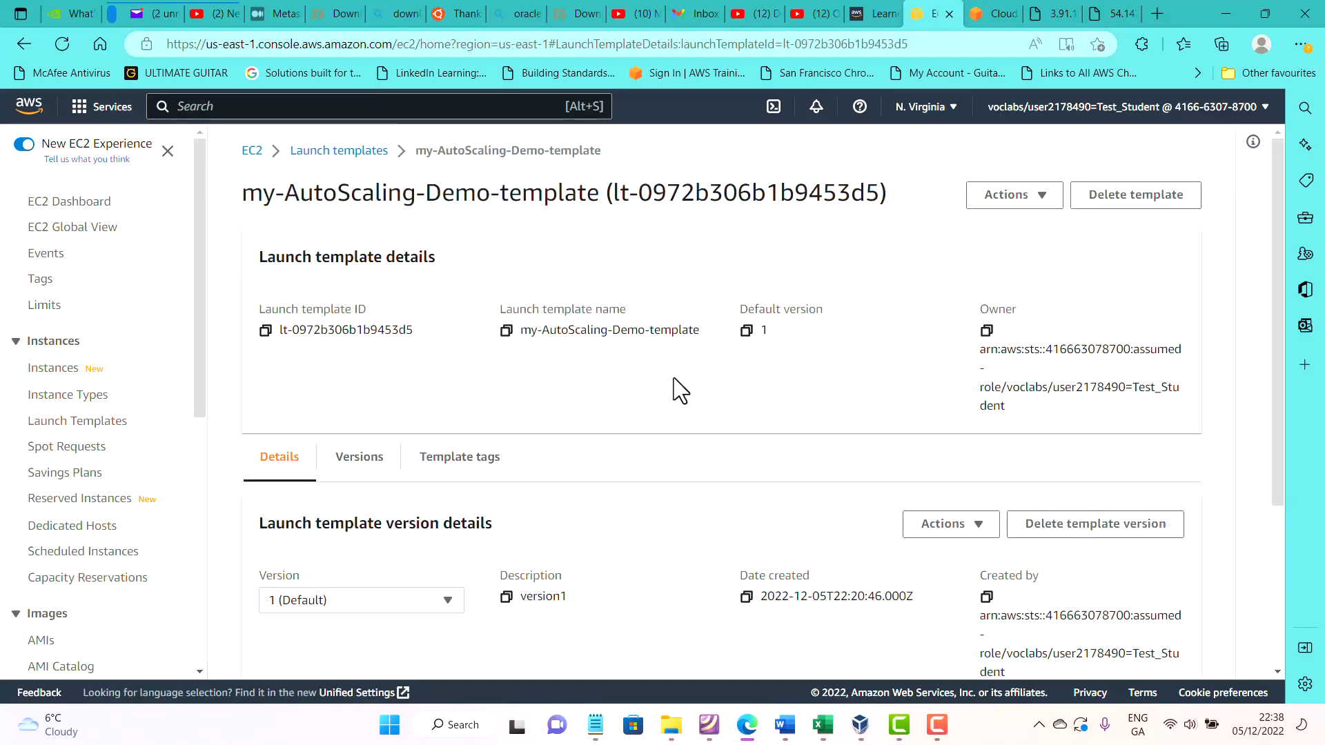
pyautogui.scroll(-2, 680, 391)
pyautogui.scroll(-1, 680, 391)
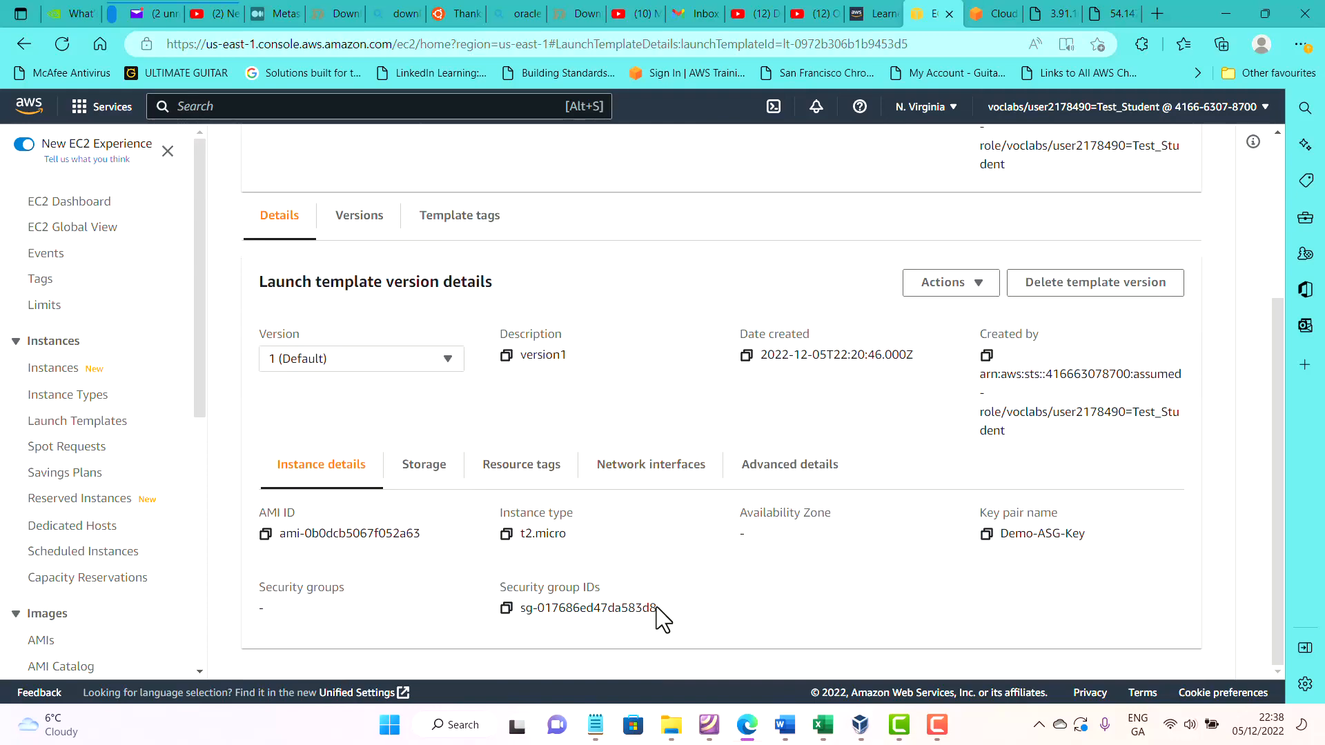
# Copy the security group ID from the launch template's instance details, briefly bringing up the Notepad notes.
pyautogui.moveTo(656, 608); pyautogui.dragTo(545, 609)
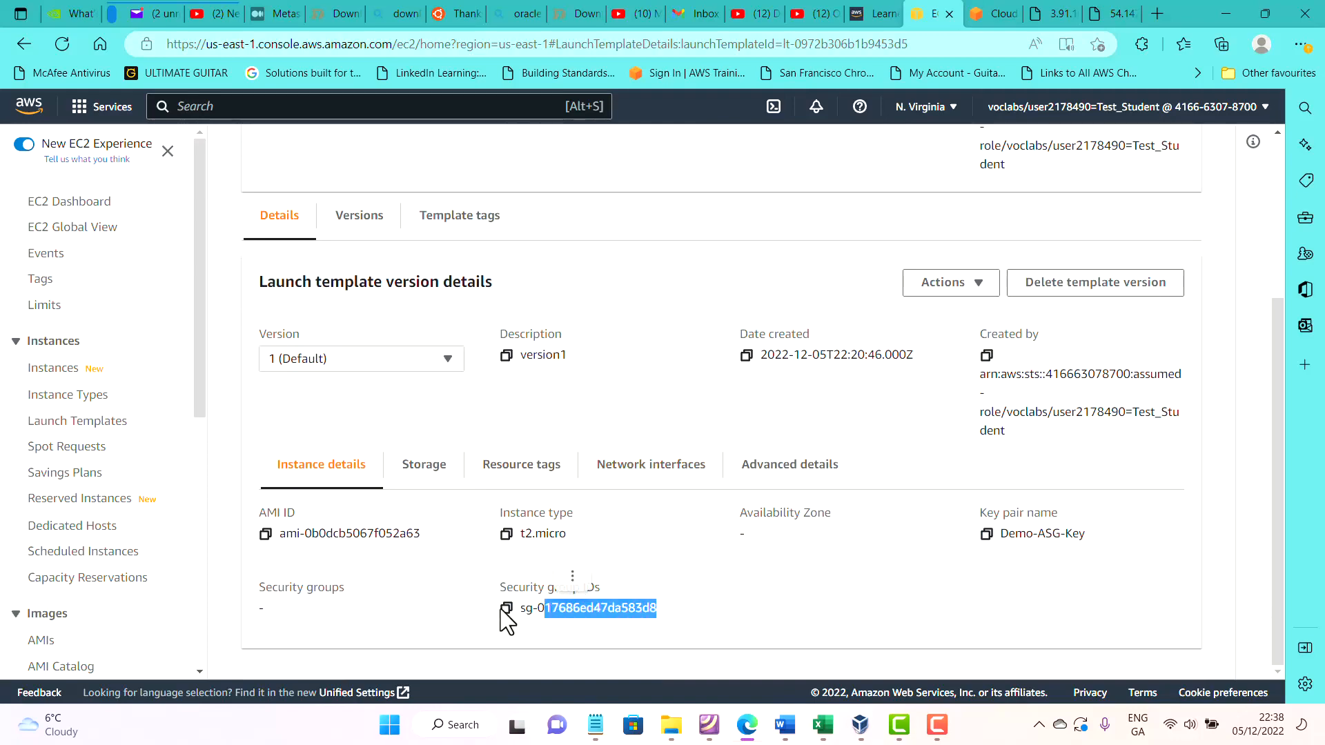
pyautogui.click(506, 608)
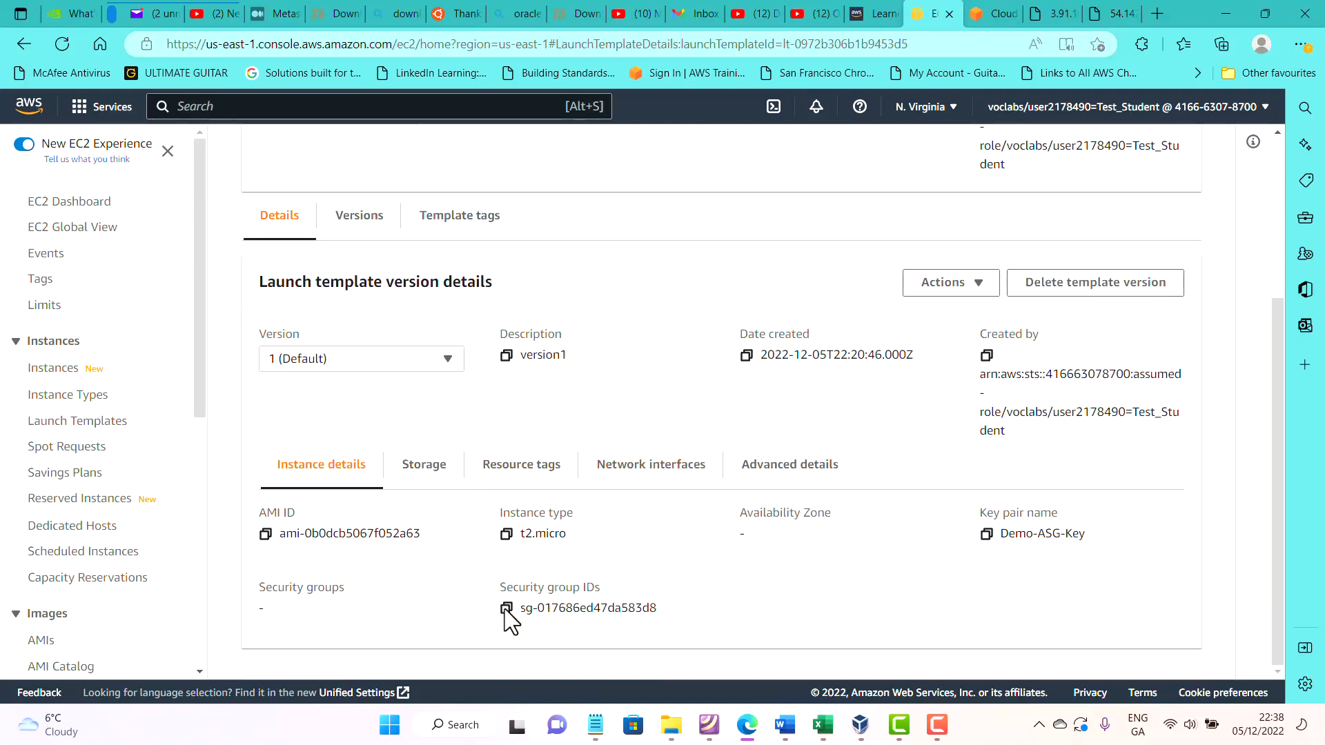
pyautogui.click(593, 726)
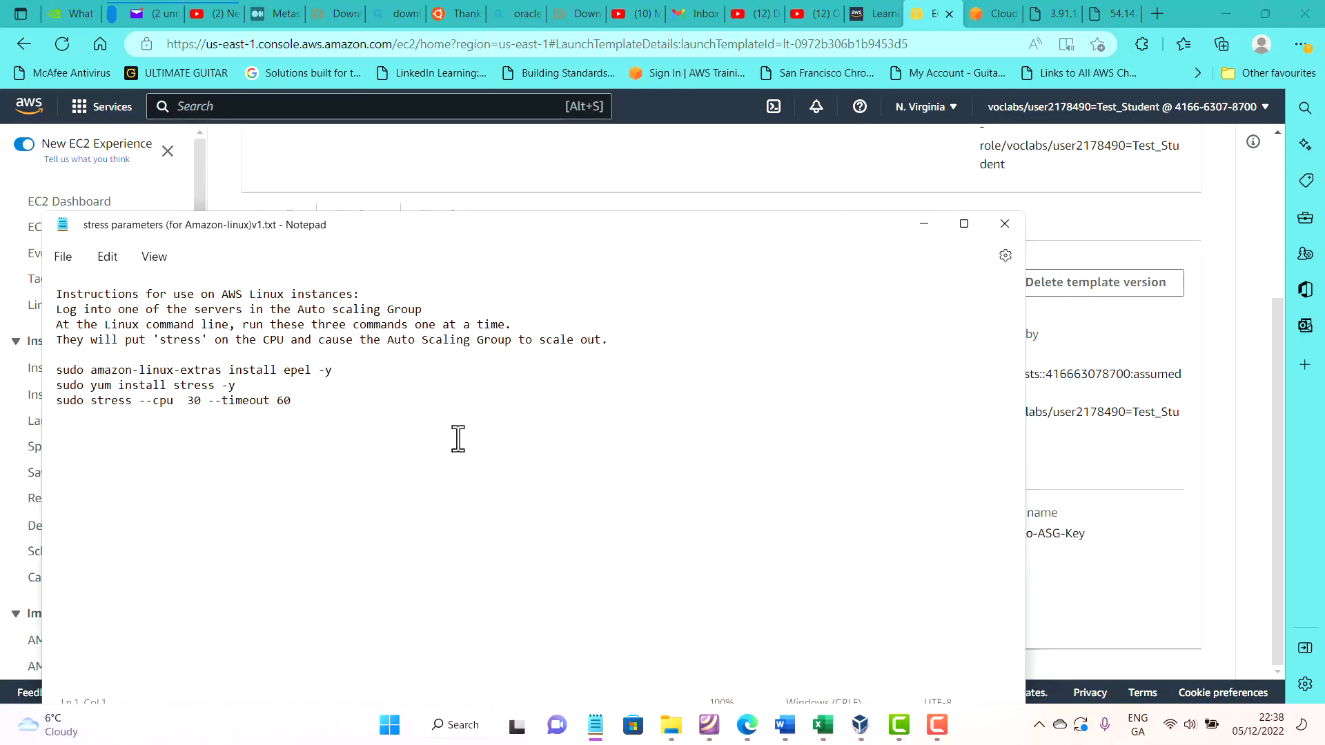
pyautogui.click(922, 225)
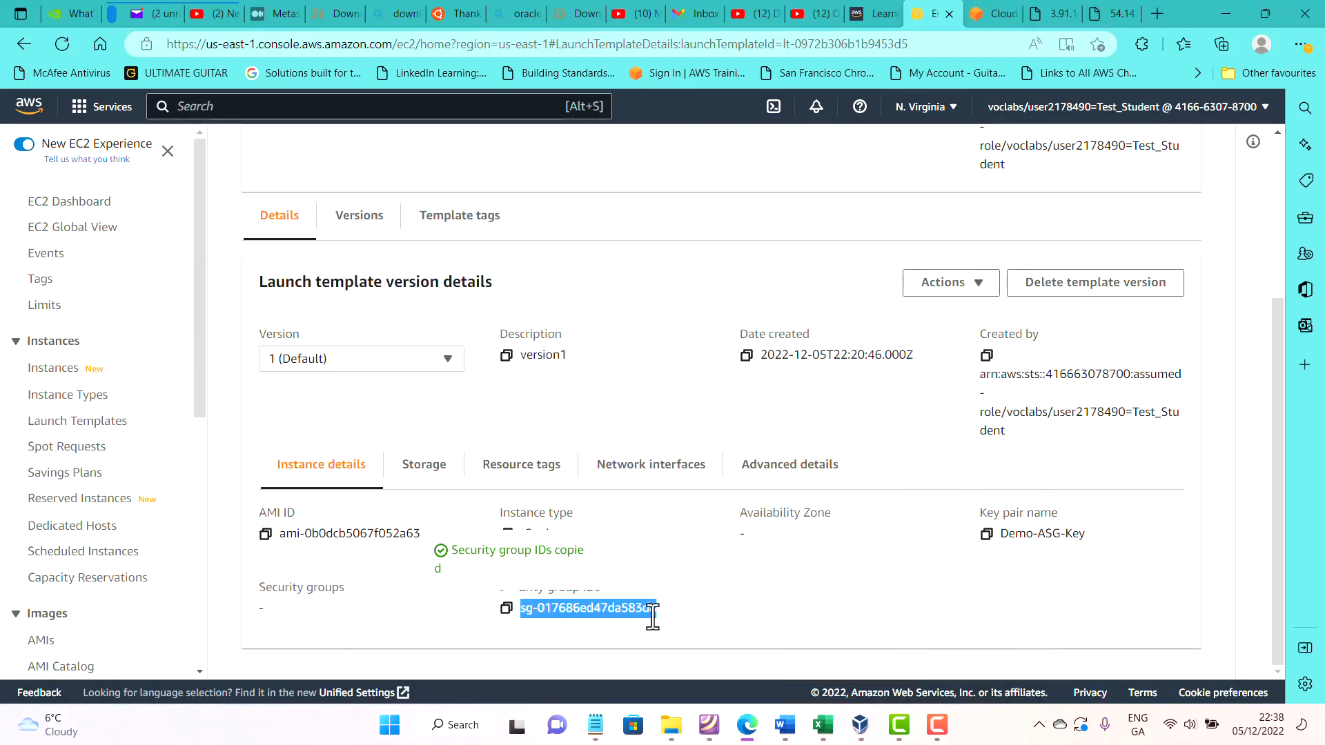
pyautogui.scroll(-7, 110, 518)
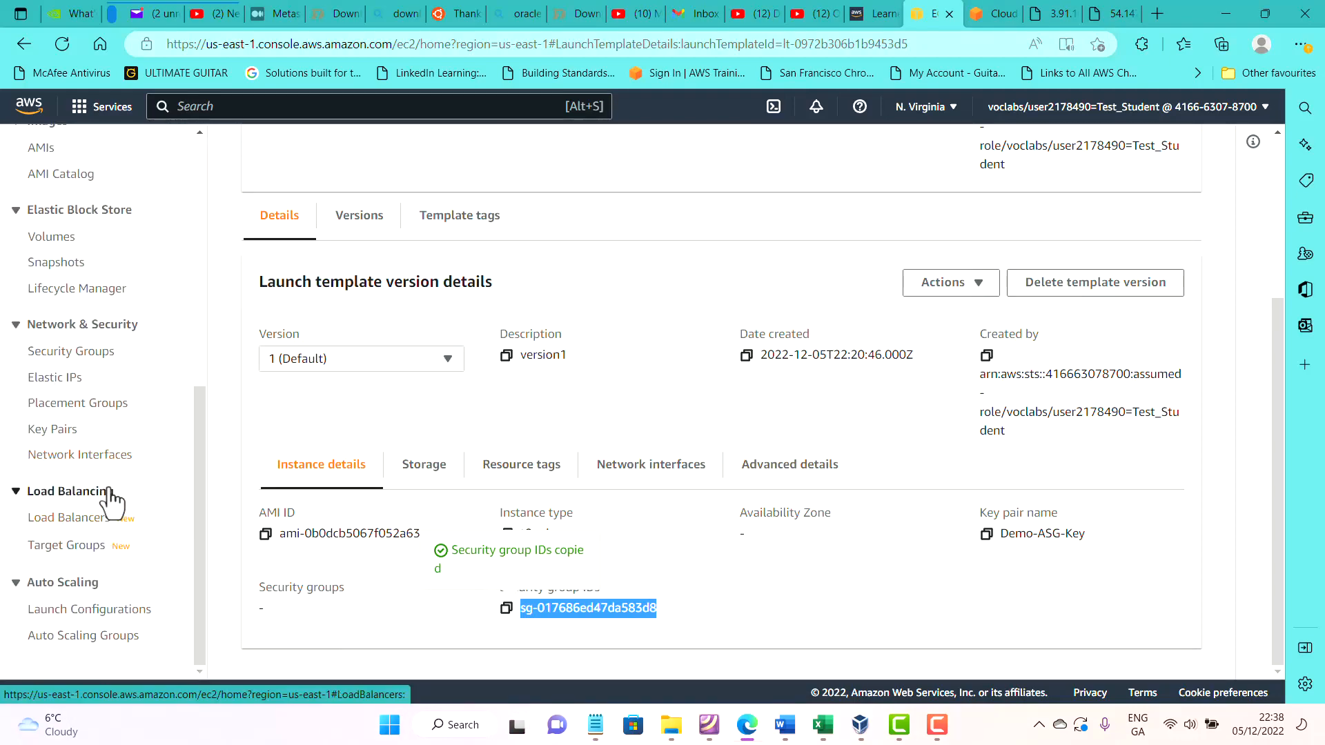
pyautogui.scroll(5, 111, 497)
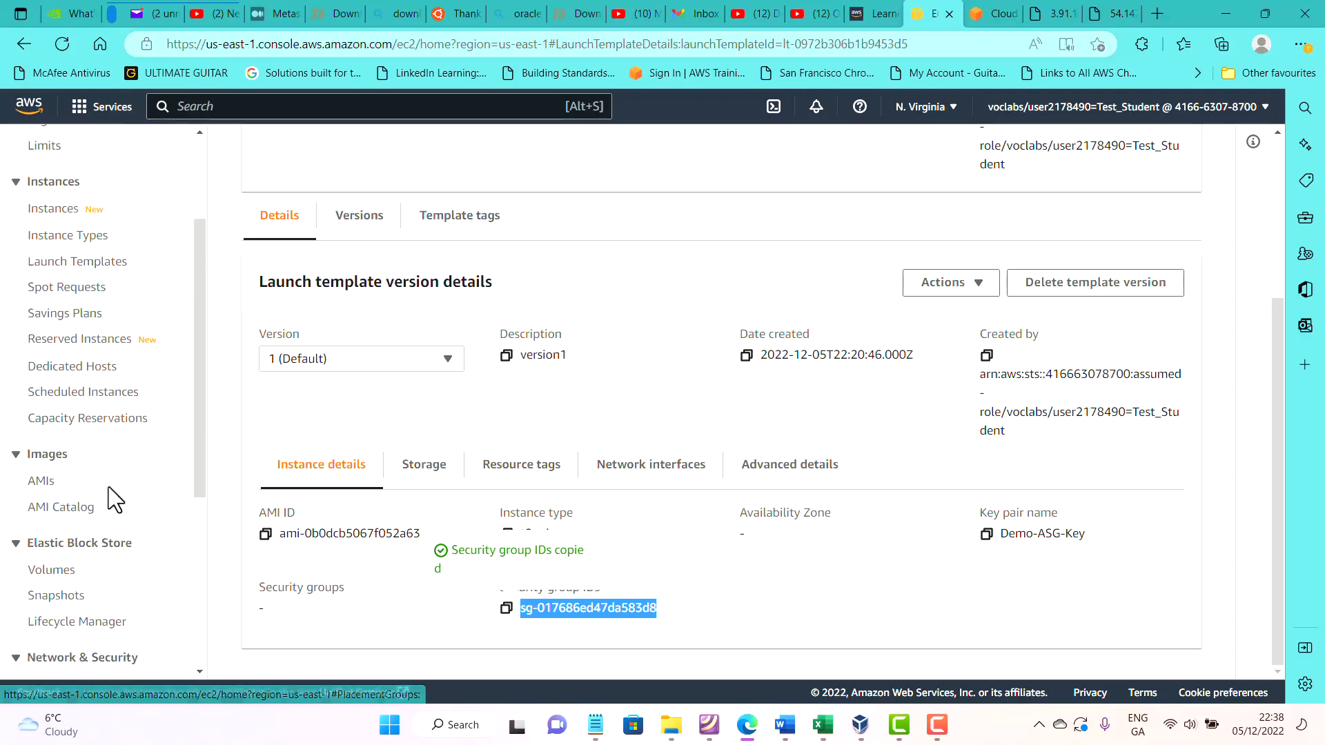
pyautogui.scroll(3, 114, 498)
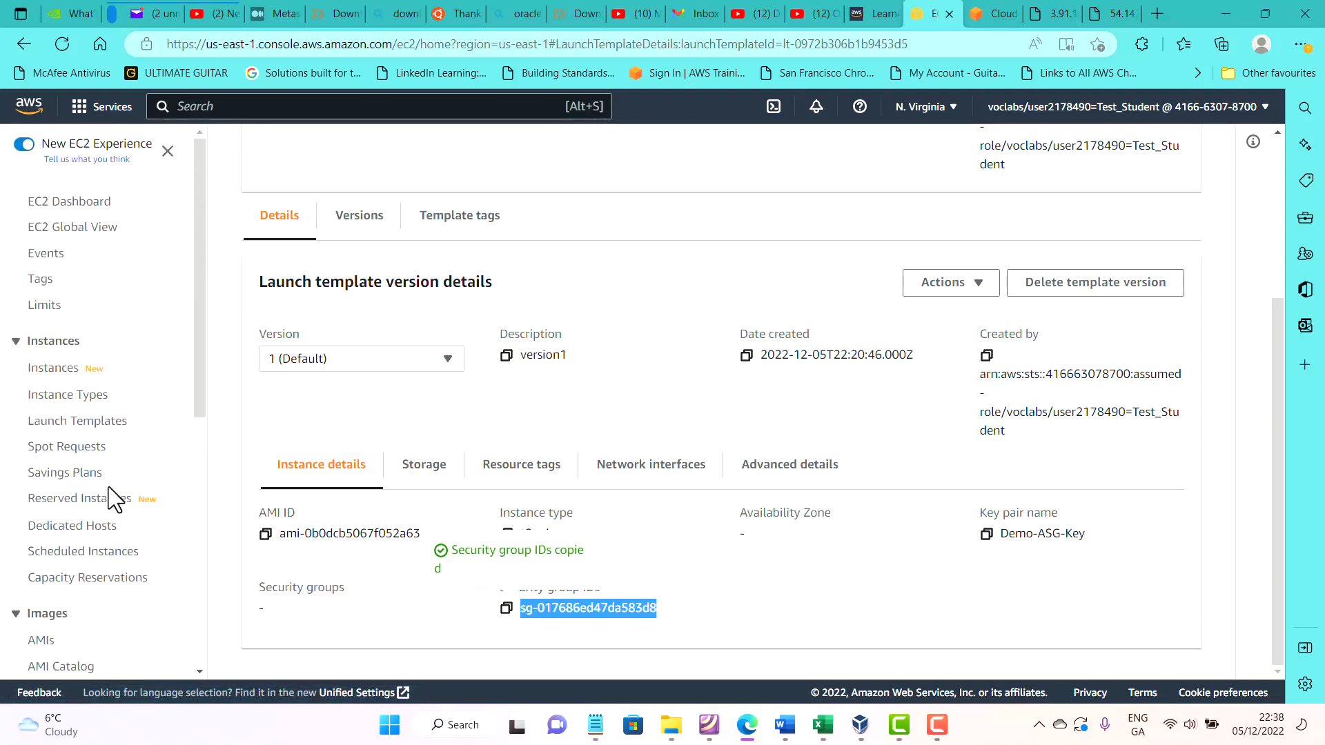
# Open the security groups list and show my-demo-asg-group, the group referenced by the launch template.
pyautogui.scroll(-5, 114, 498)
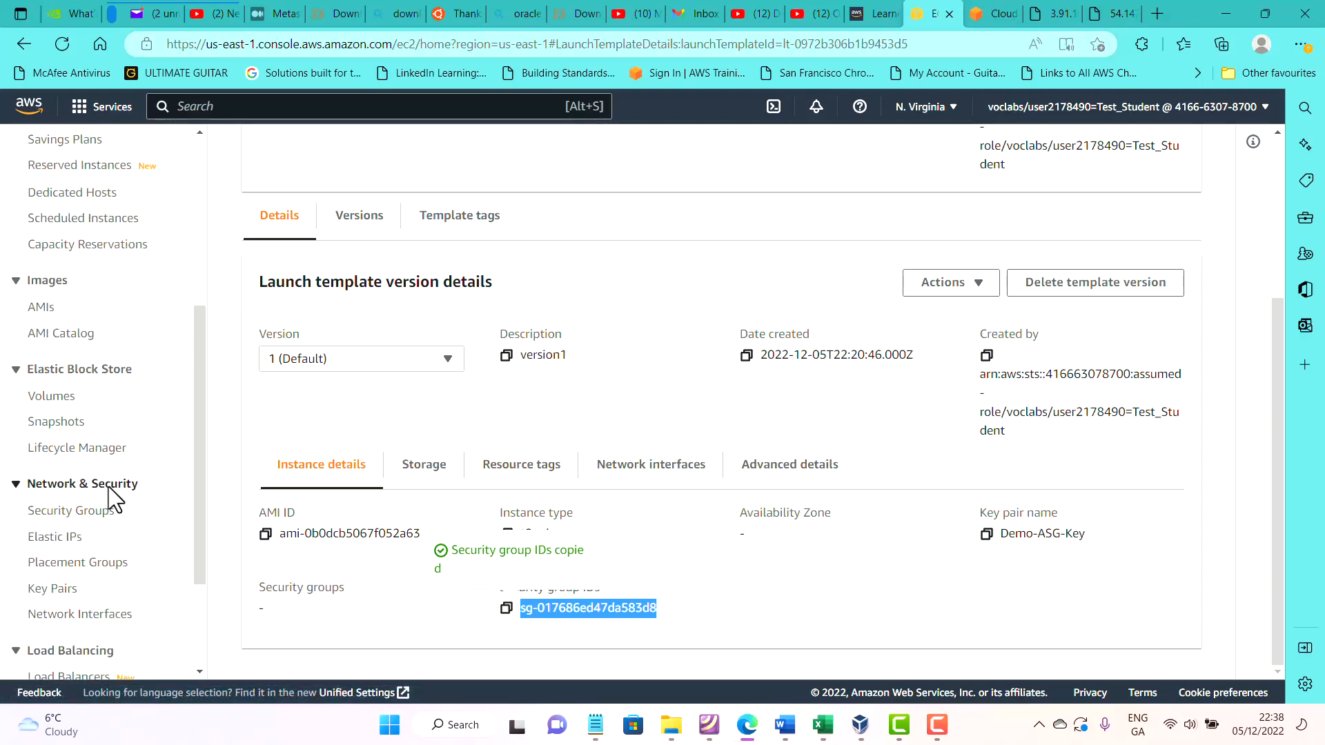
pyautogui.click(98, 512)
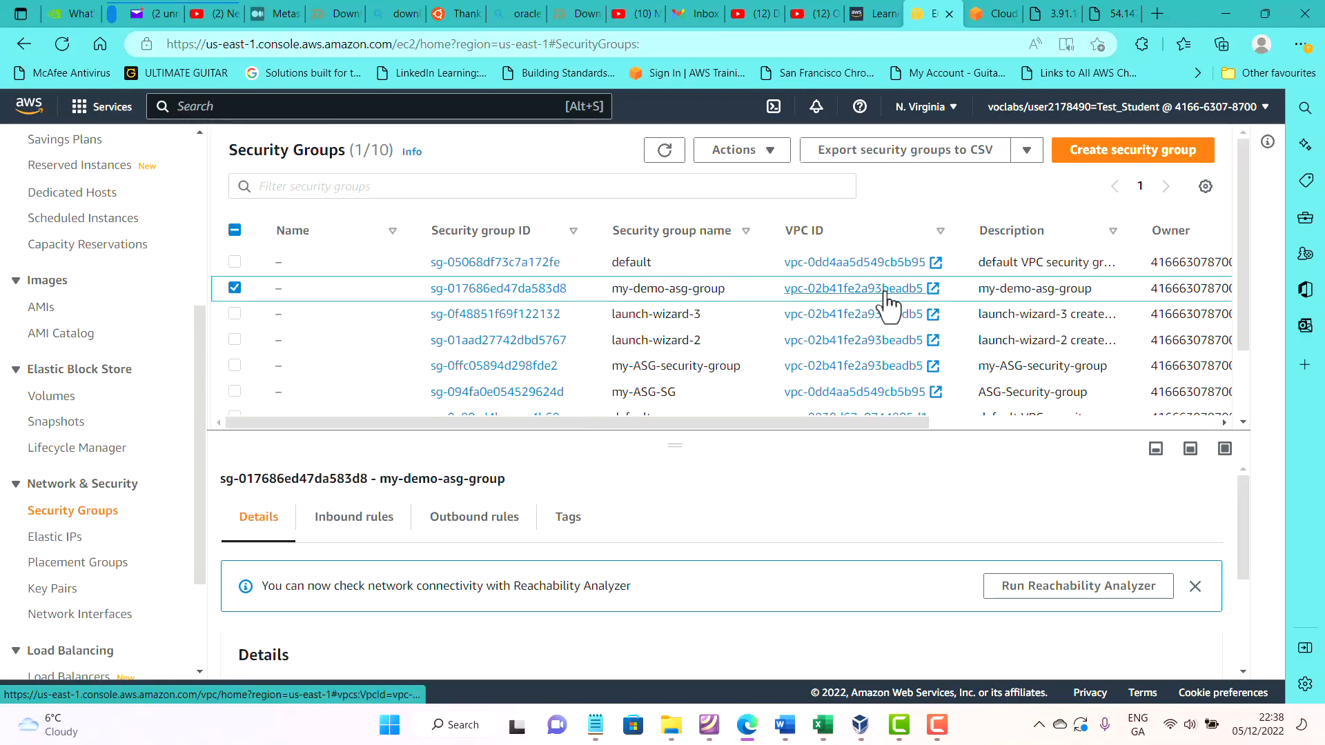
# Check the Hello World web pages served by both Auto Scaling instances, then return to the security groups list.
pyautogui.click(1104, 17)
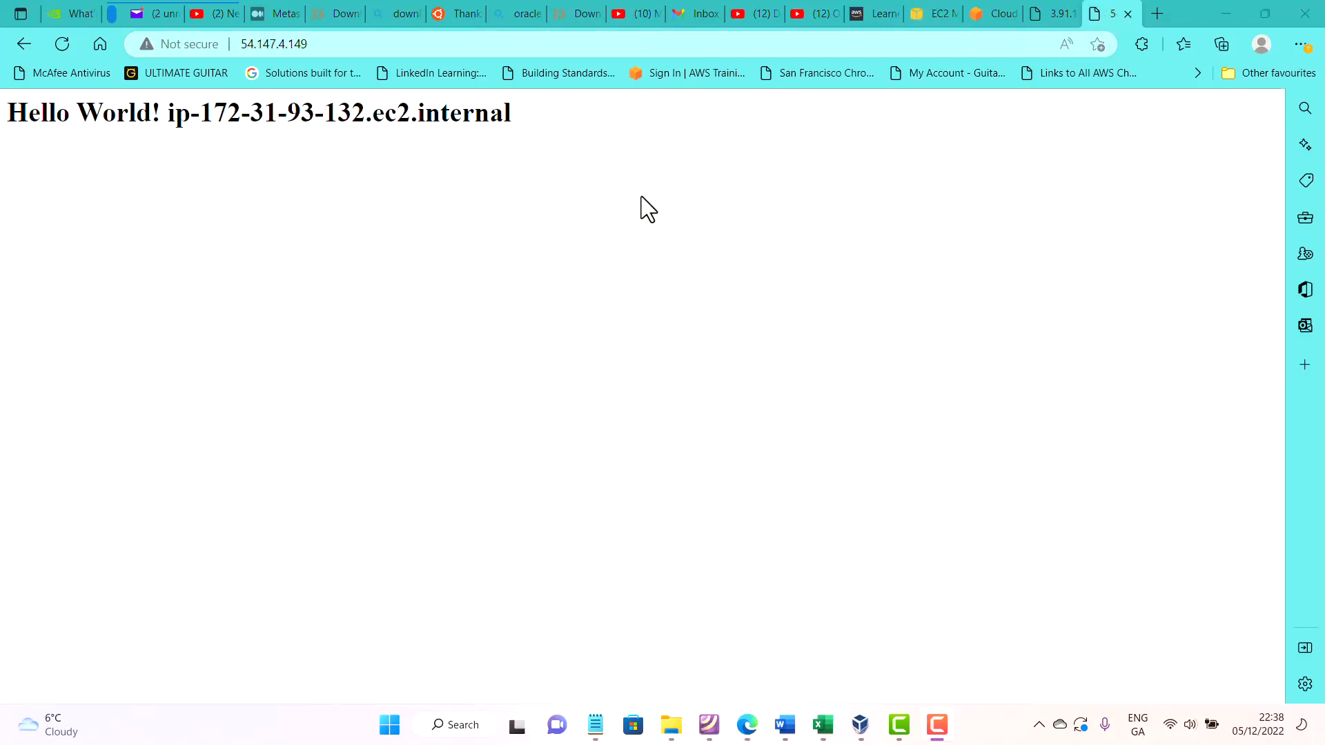
pyautogui.click(1057, 10)
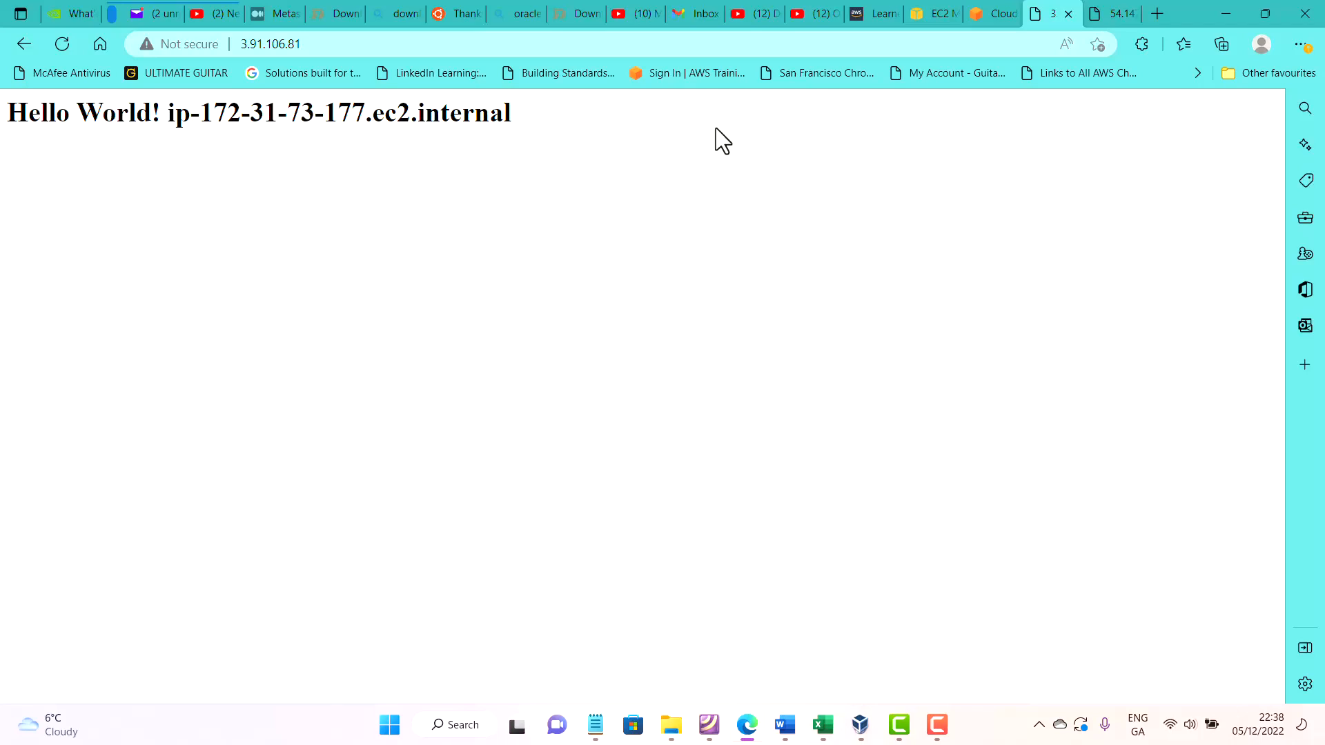
pyautogui.click(1118, 15)
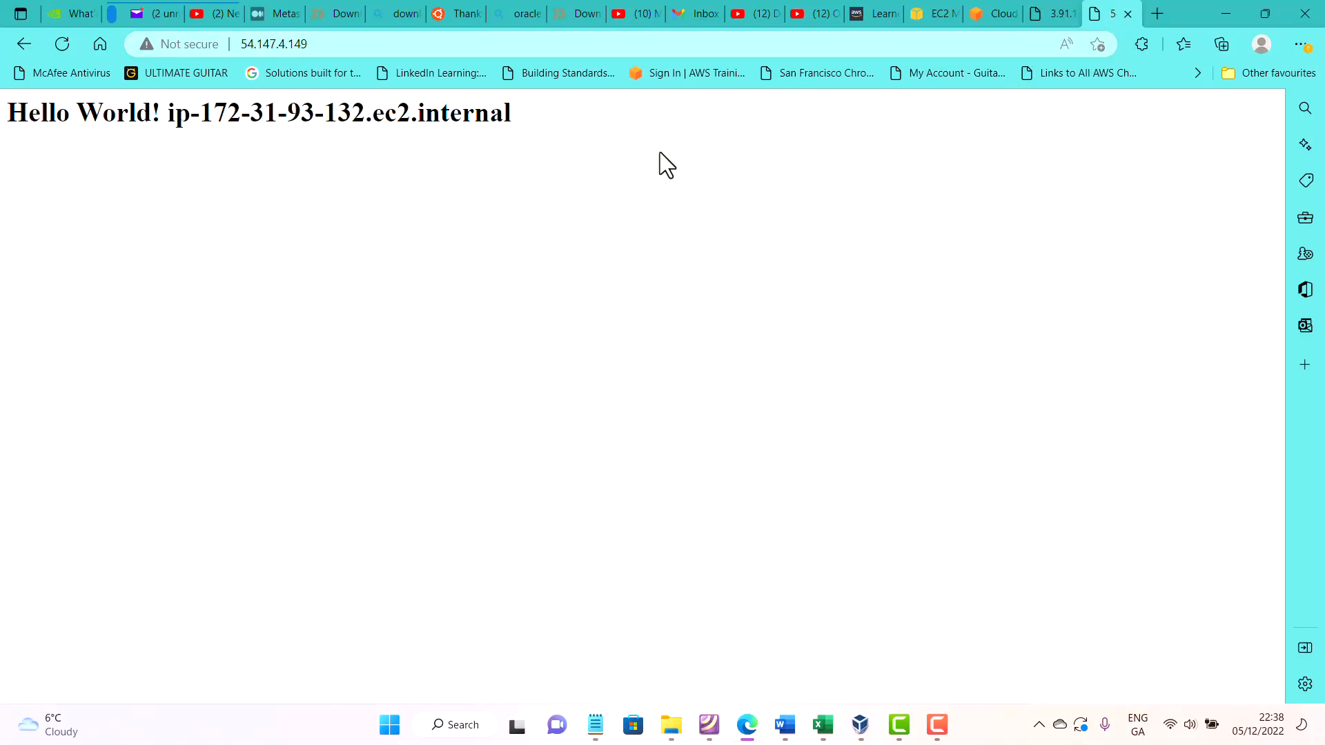
pyautogui.click(927, 20)
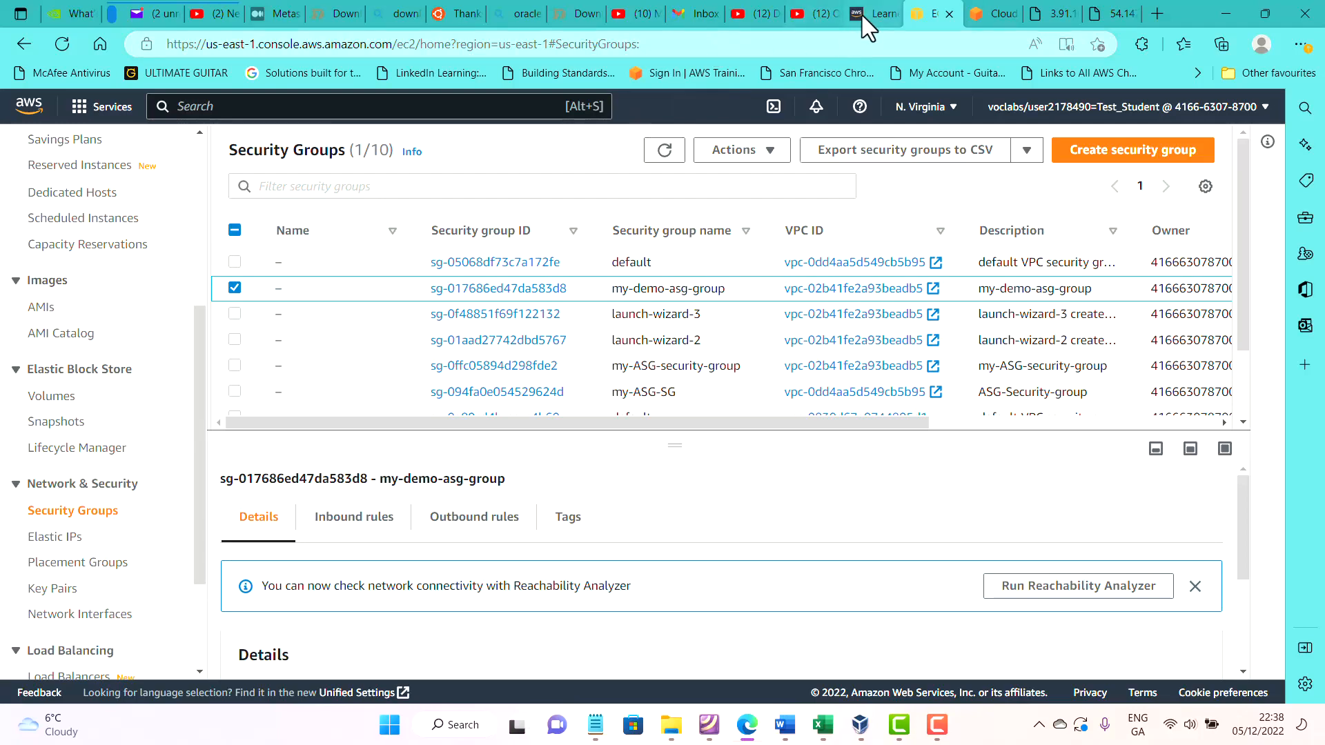
# Close the AWS home page and return to the EC2 console.
pyautogui.click(984, 14)
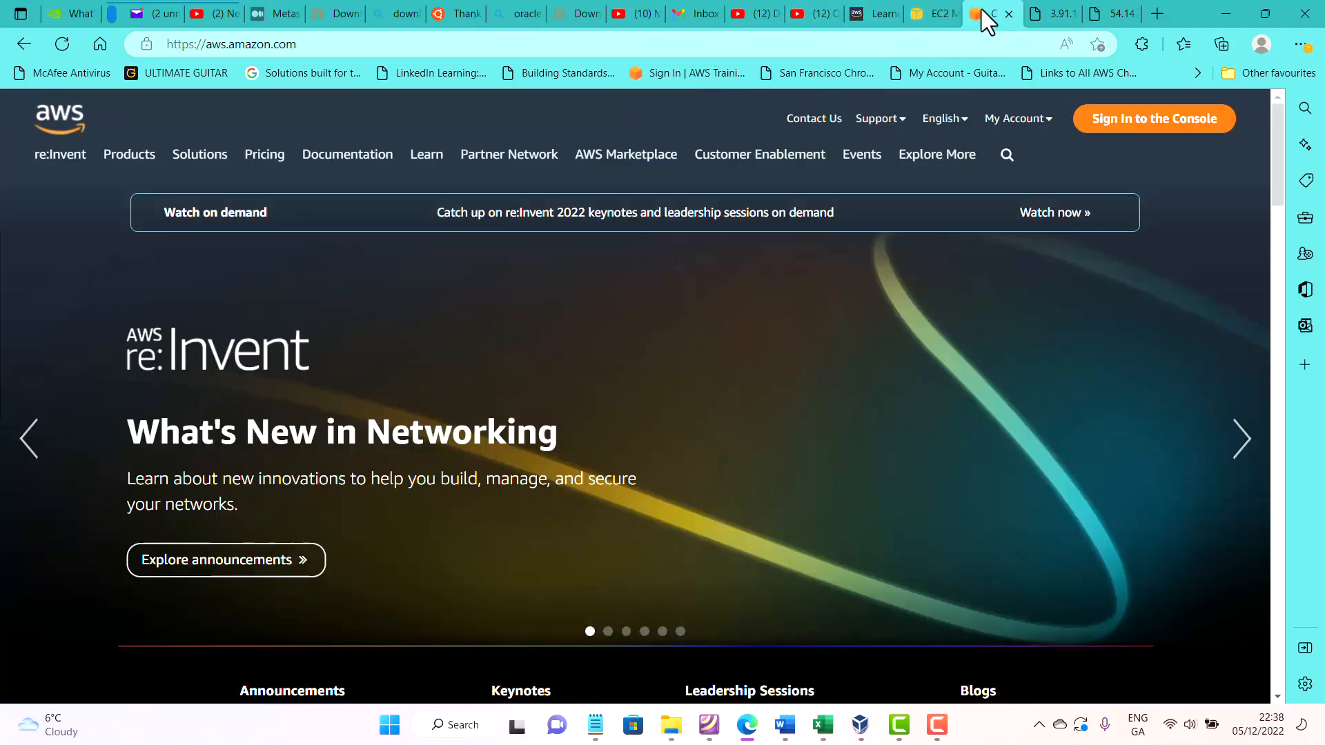
pyautogui.click(1008, 14)
pyautogui.click(943, 12)
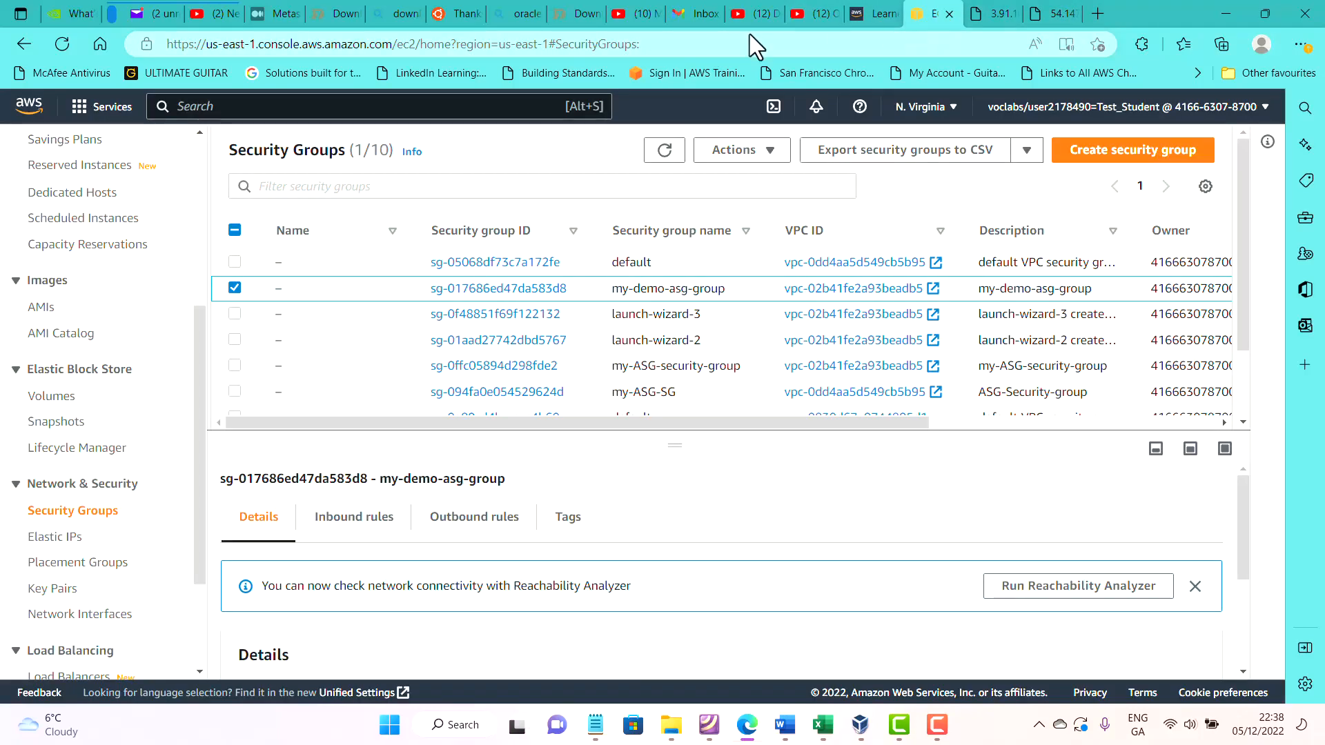
# Open demo-instance1 from the instances list and connect to it through EC2 Instance Connect as ec2-user.
pyautogui.scroll(5, 41, 252)
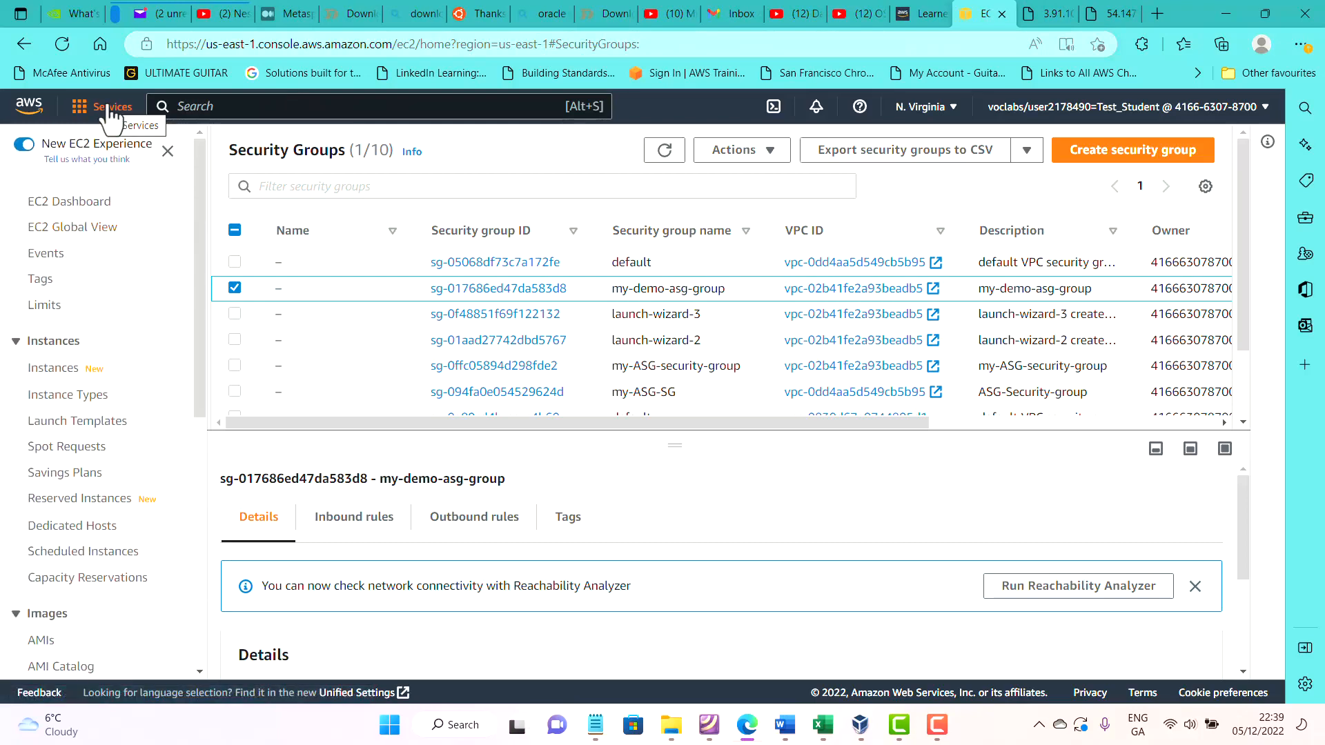
pyautogui.click(39, 377)
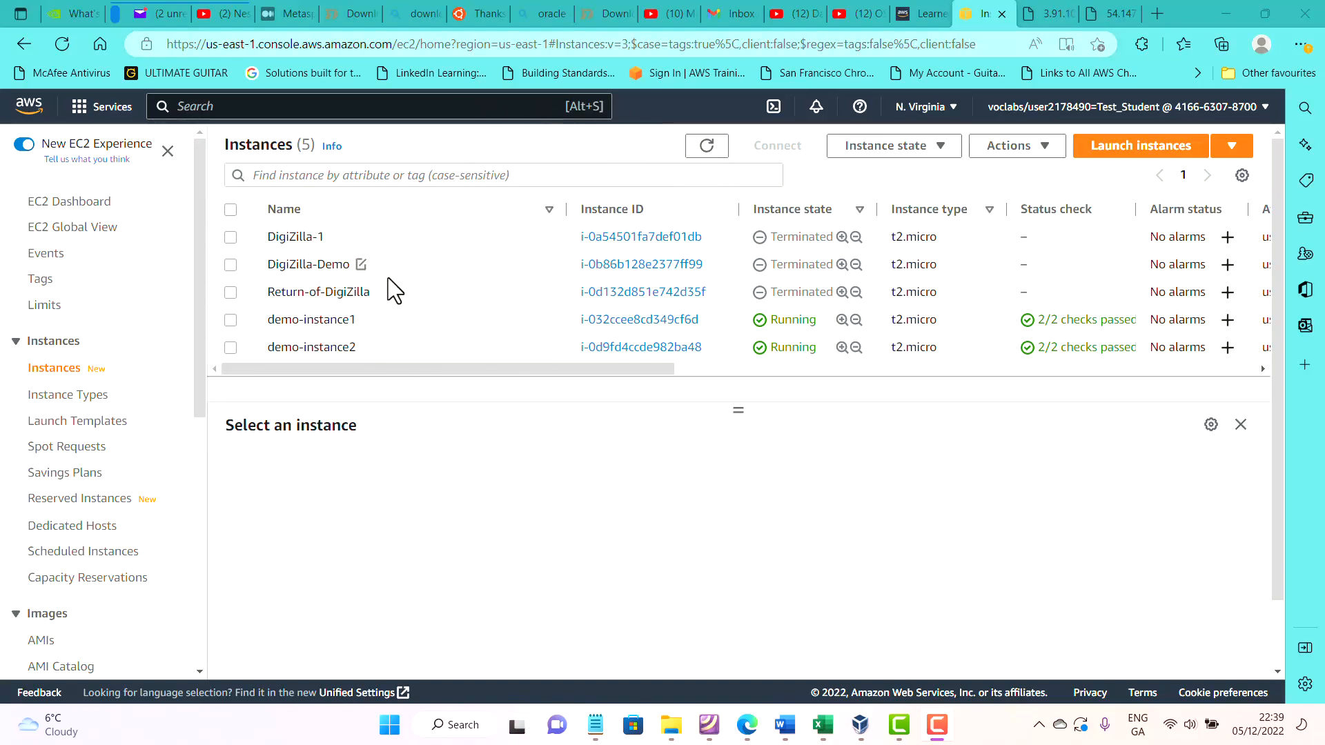
pyautogui.click(706, 156)
pyautogui.click(630, 324)
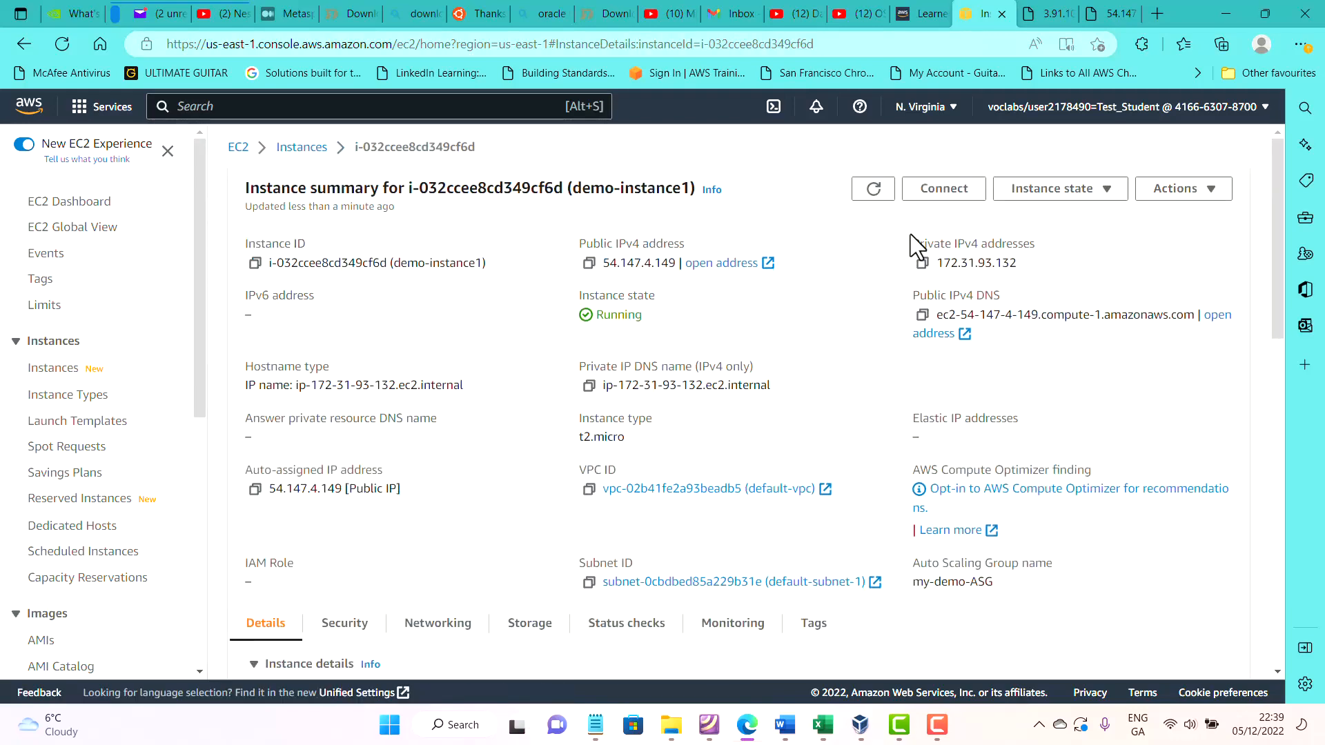
pyautogui.click(946, 189)
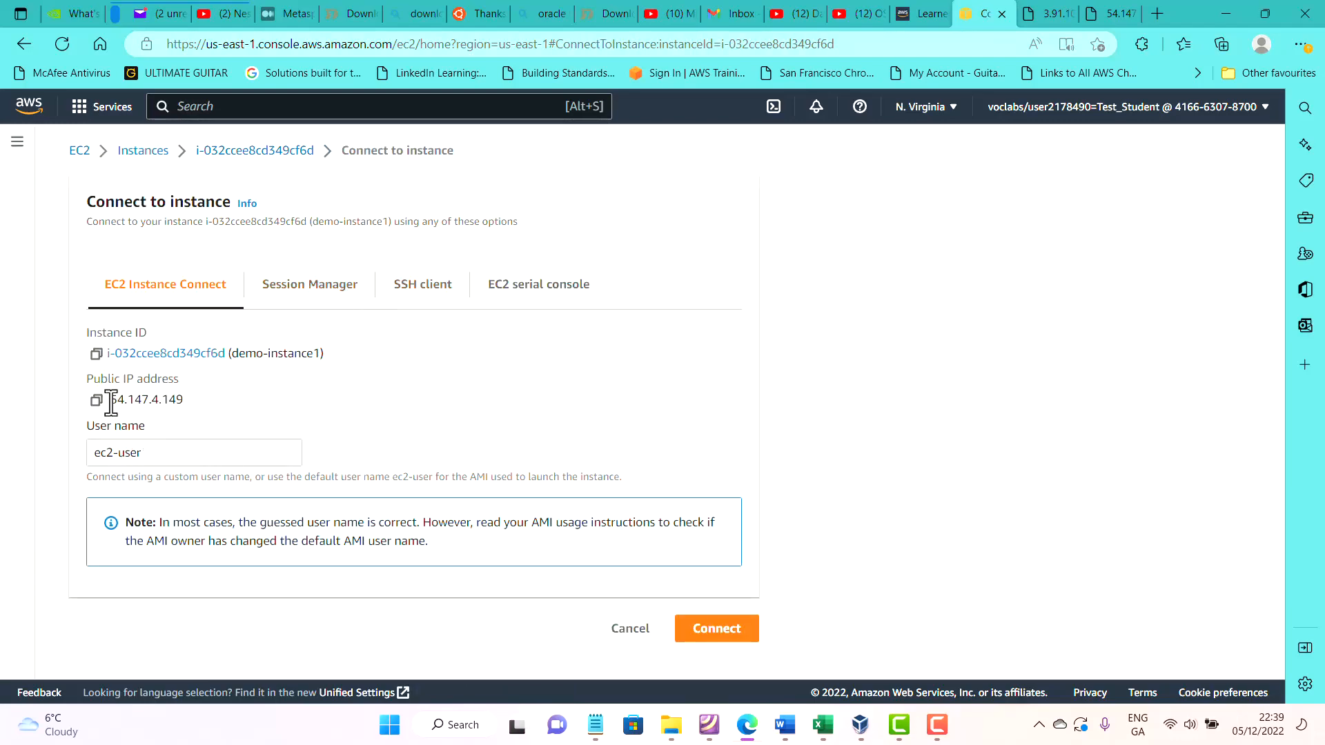
pyautogui.click(690, 634)
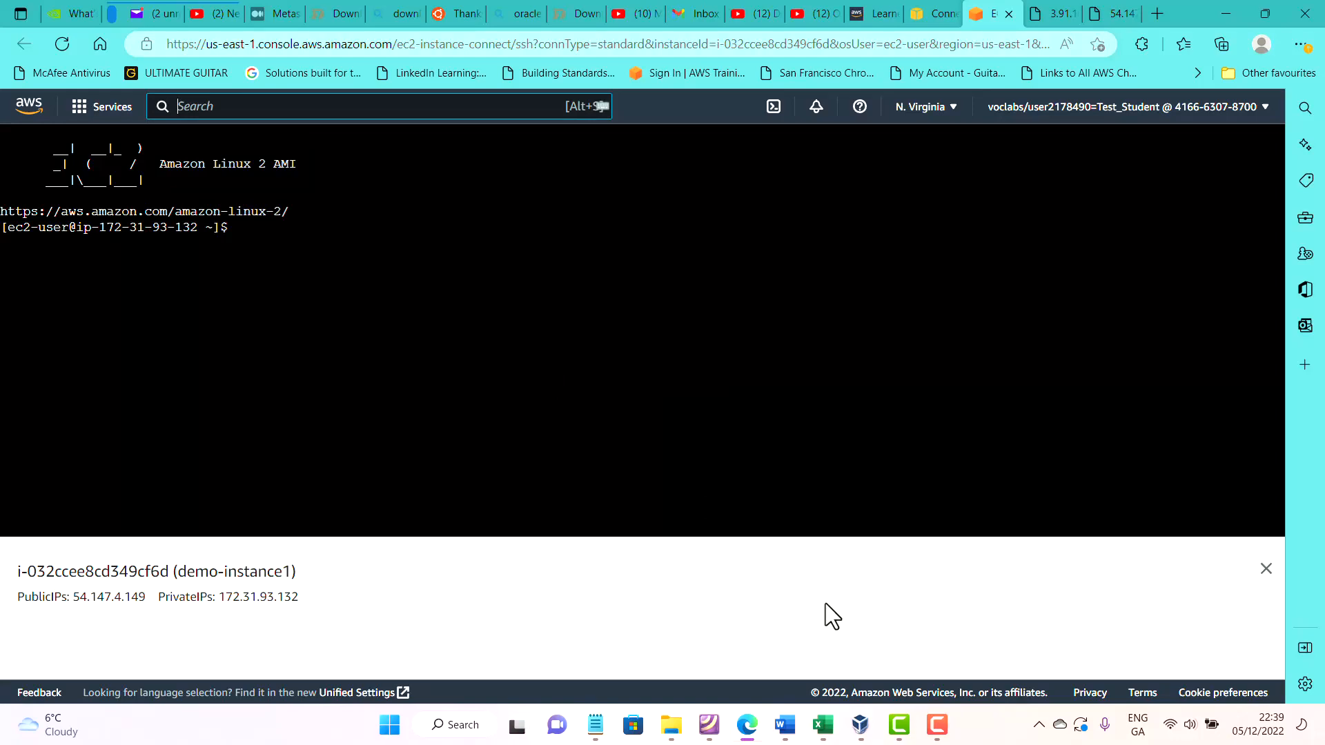
# Copy "sudo amazon-linux-extras install epel -y" from the Notepad stress instructions and run it in the demo-instance1 terminal.
pyautogui.click(598, 726)
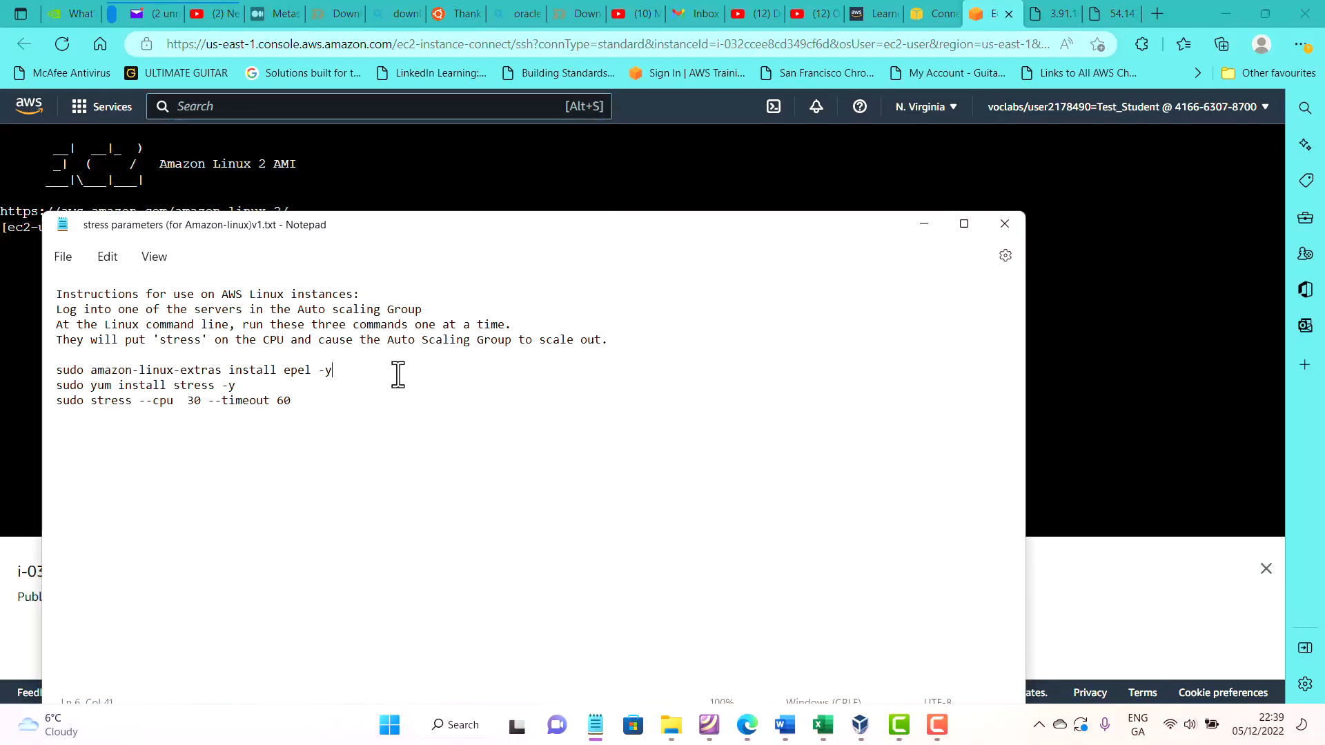
pyautogui.moveTo(398, 374); pyautogui.dragTo(50, 368)
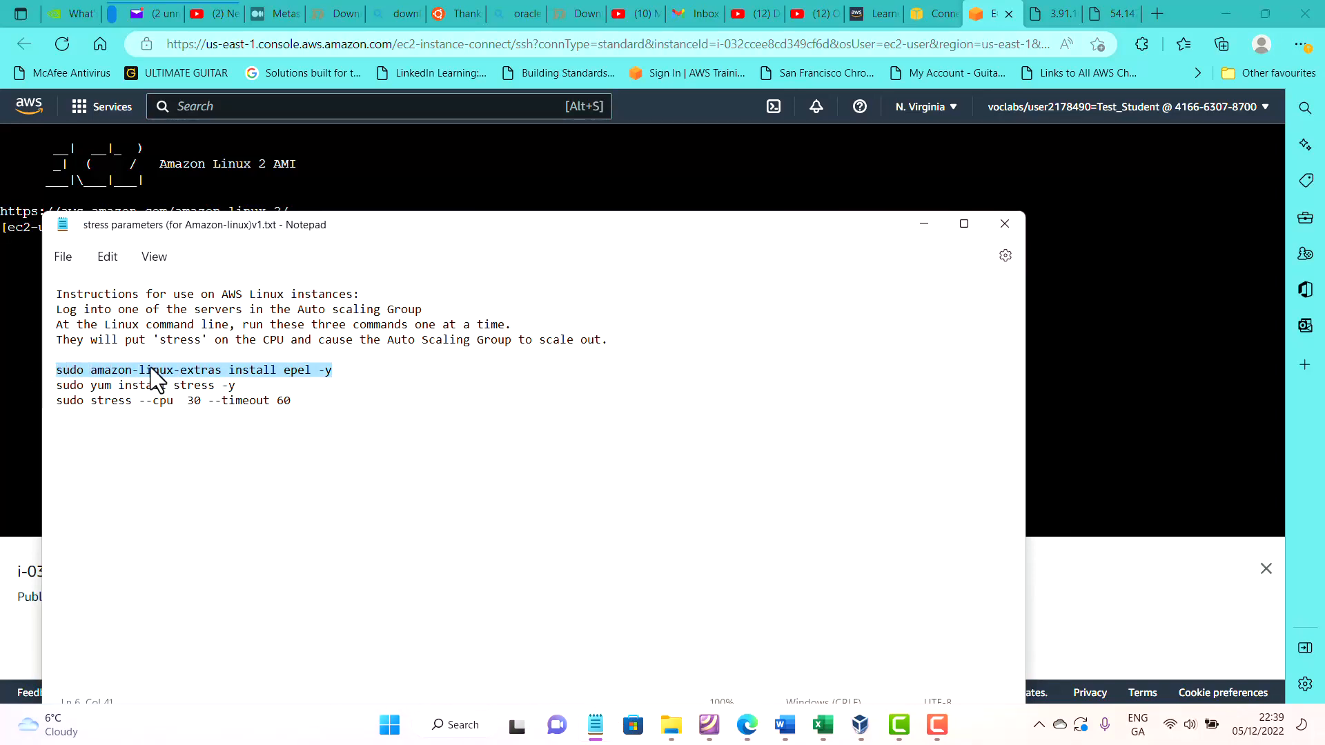
pyautogui.click(289, 416)
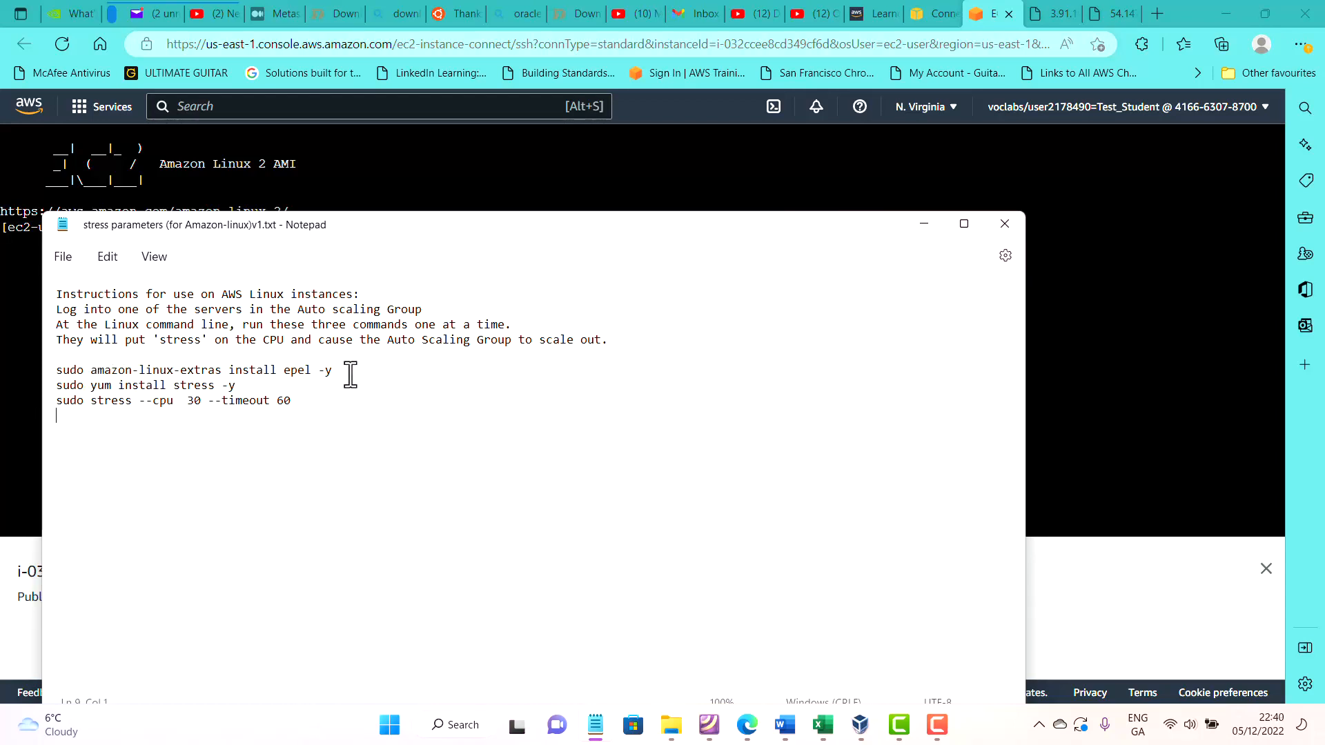
pyautogui.moveTo(345, 373); pyautogui.dragTo(47, 371)
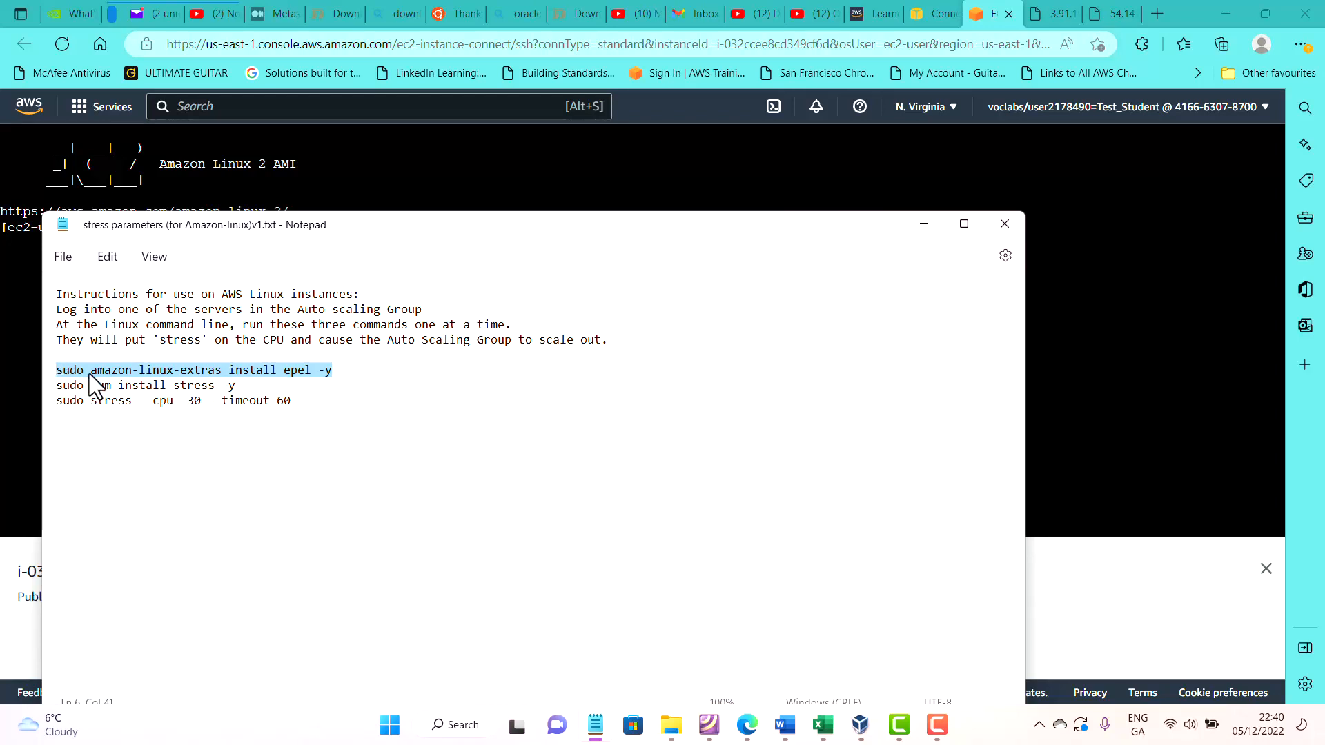
pyautogui.rightClick(97, 377)
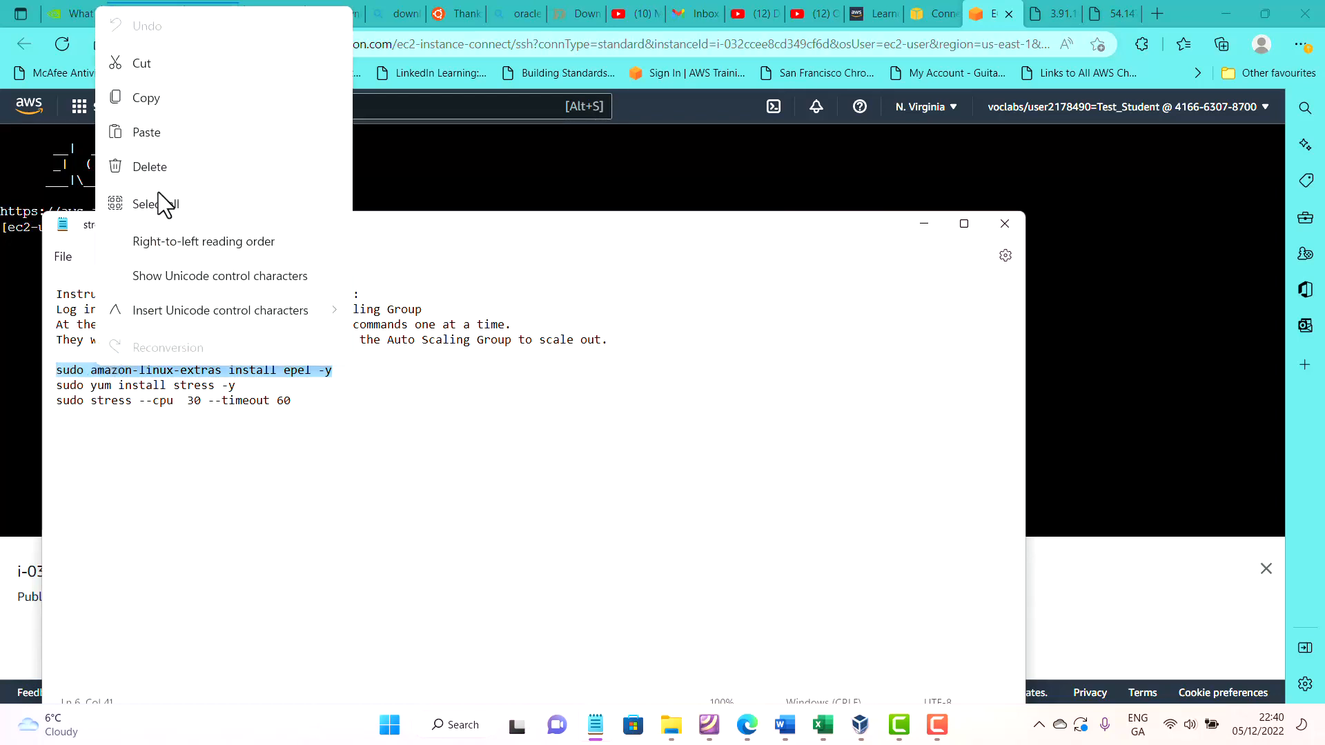
pyautogui.click(273, 102)
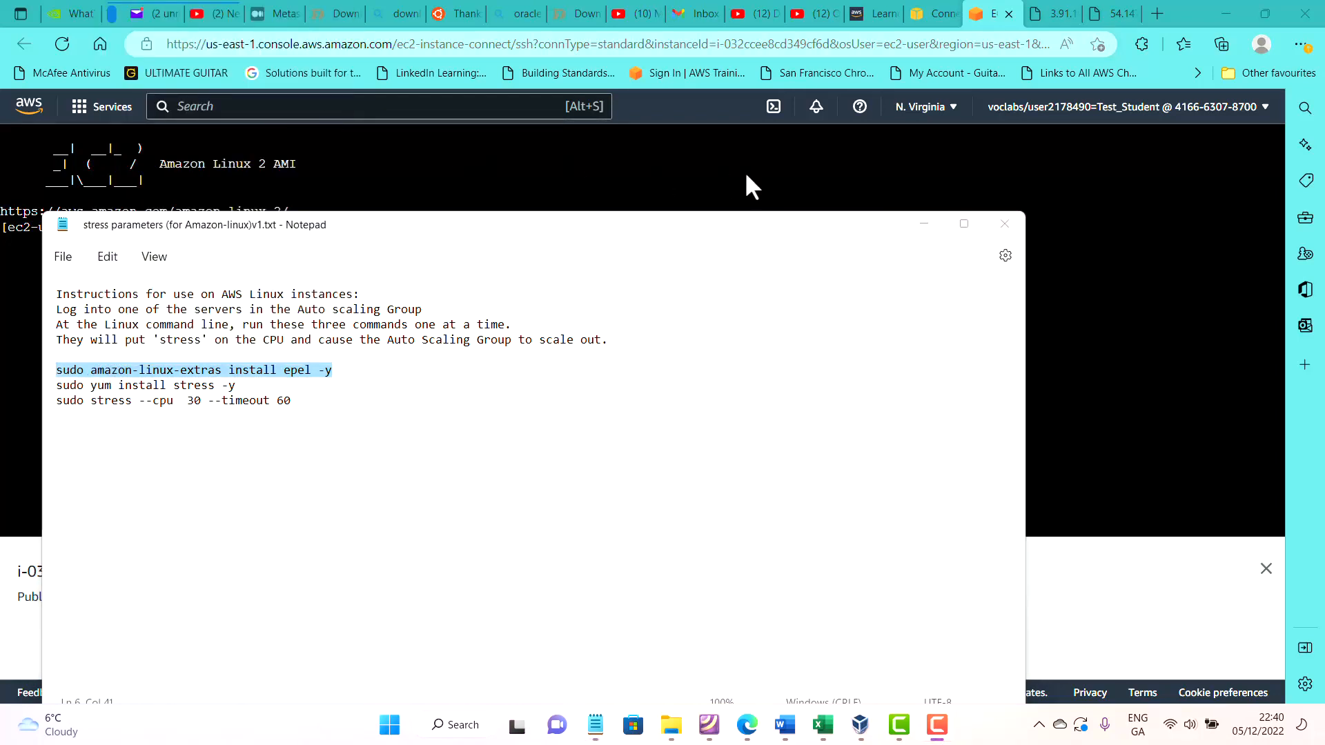
pyautogui.rightClick(299, 377)
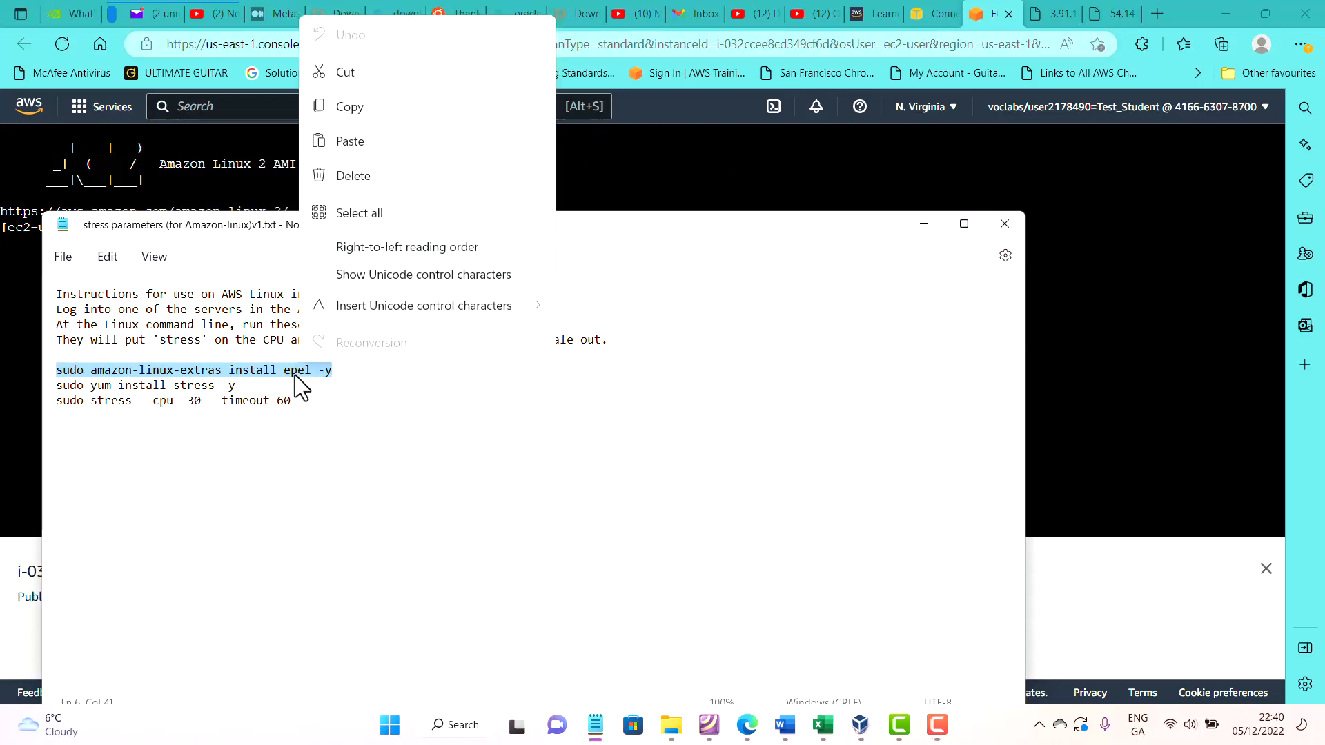
pyautogui.click(362, 111)
pyautogui.click(312, 181)
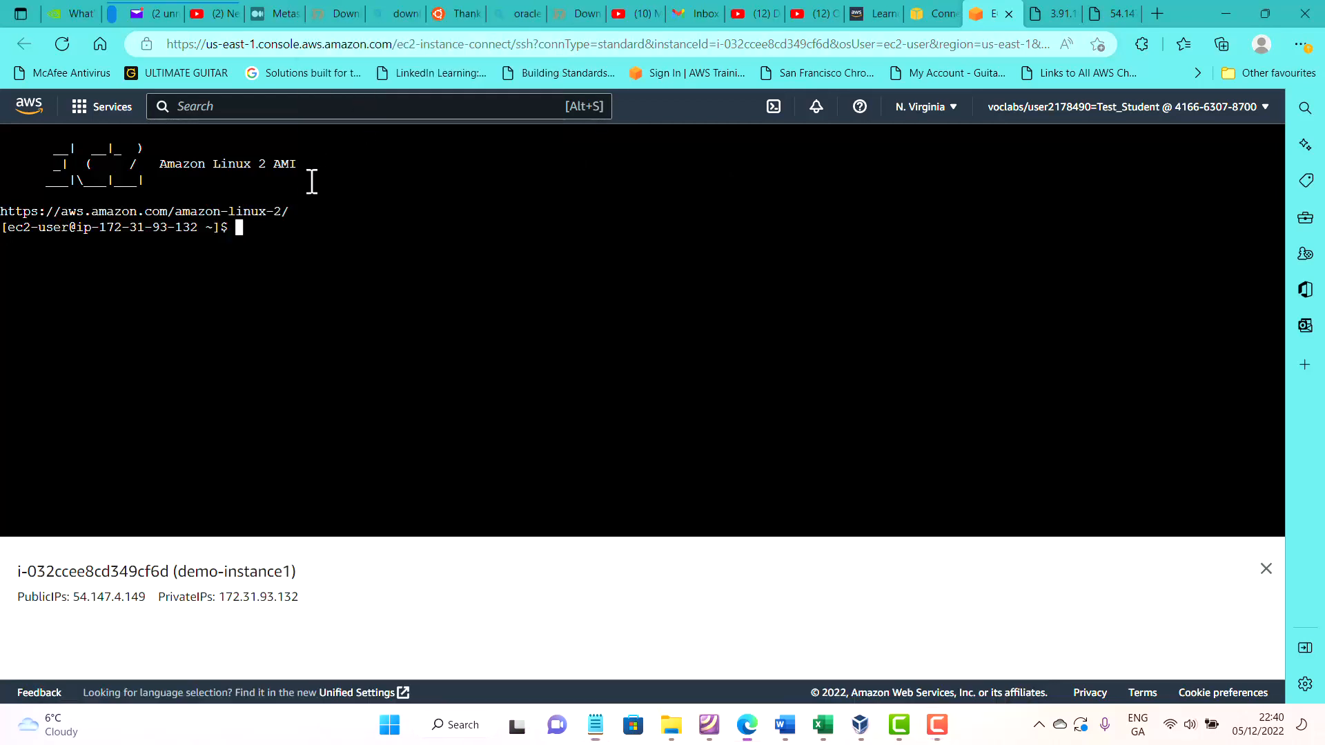
pyautogui.hotkey('ctrl', 'v')
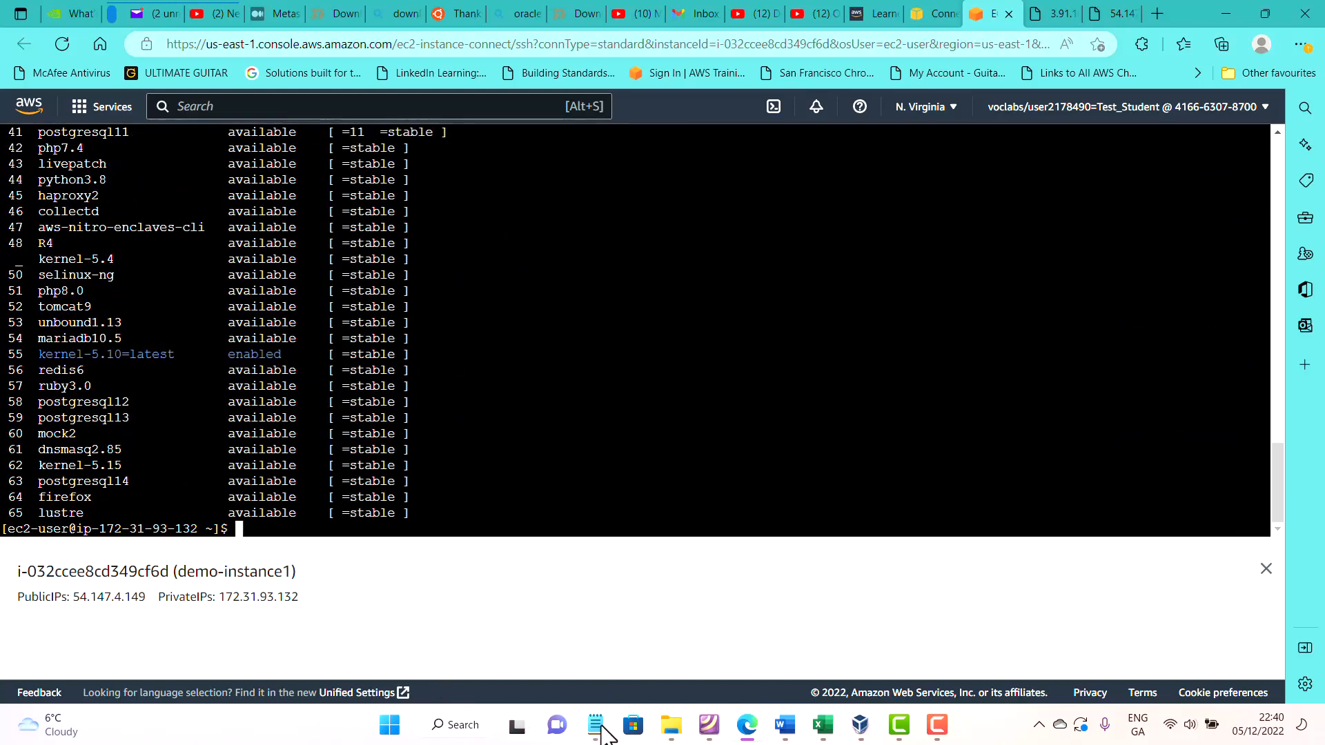
# Copy "sudo yum install stress -y" from the Notepad instructions and run it in the demo-instance1 terminal.
pyautogui.moveTo(582, 725)
pyautogui.click(616, 648)
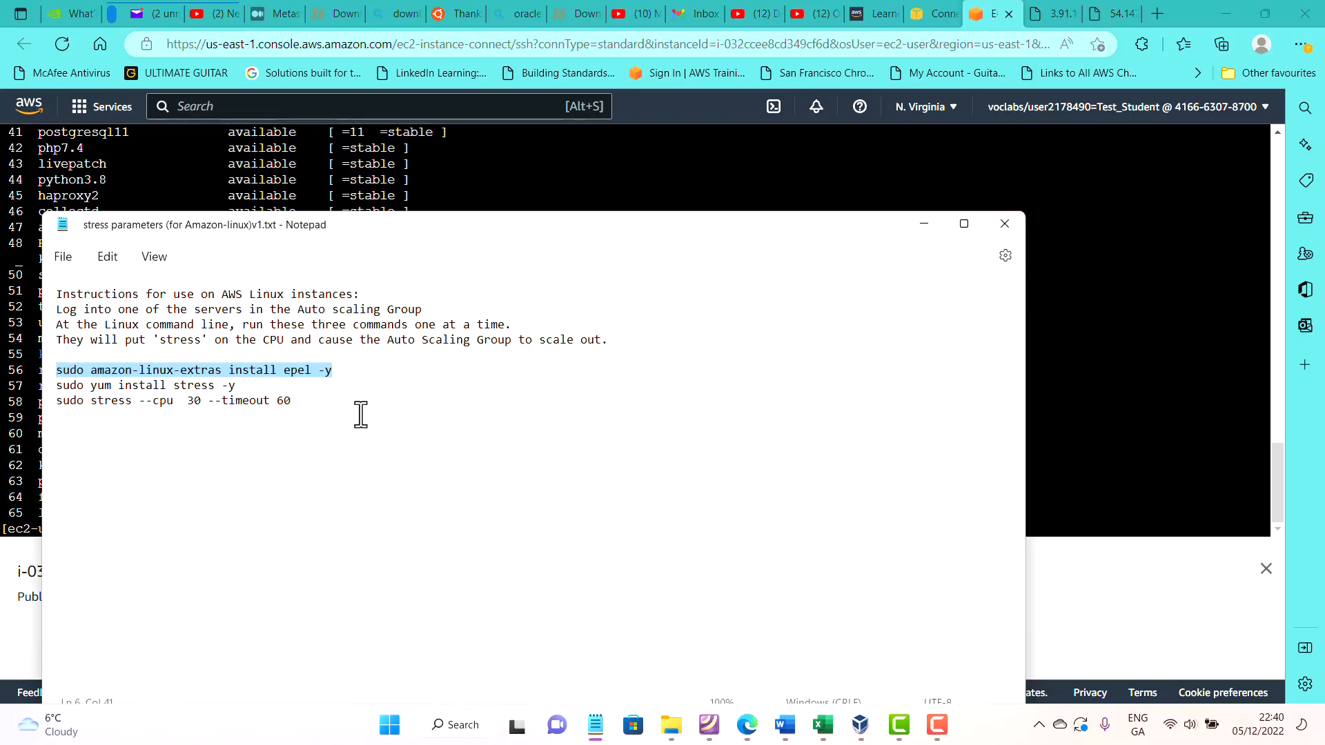
pyautogui.moveTo(271, 390); pyautogui.dragTo(40, 389)
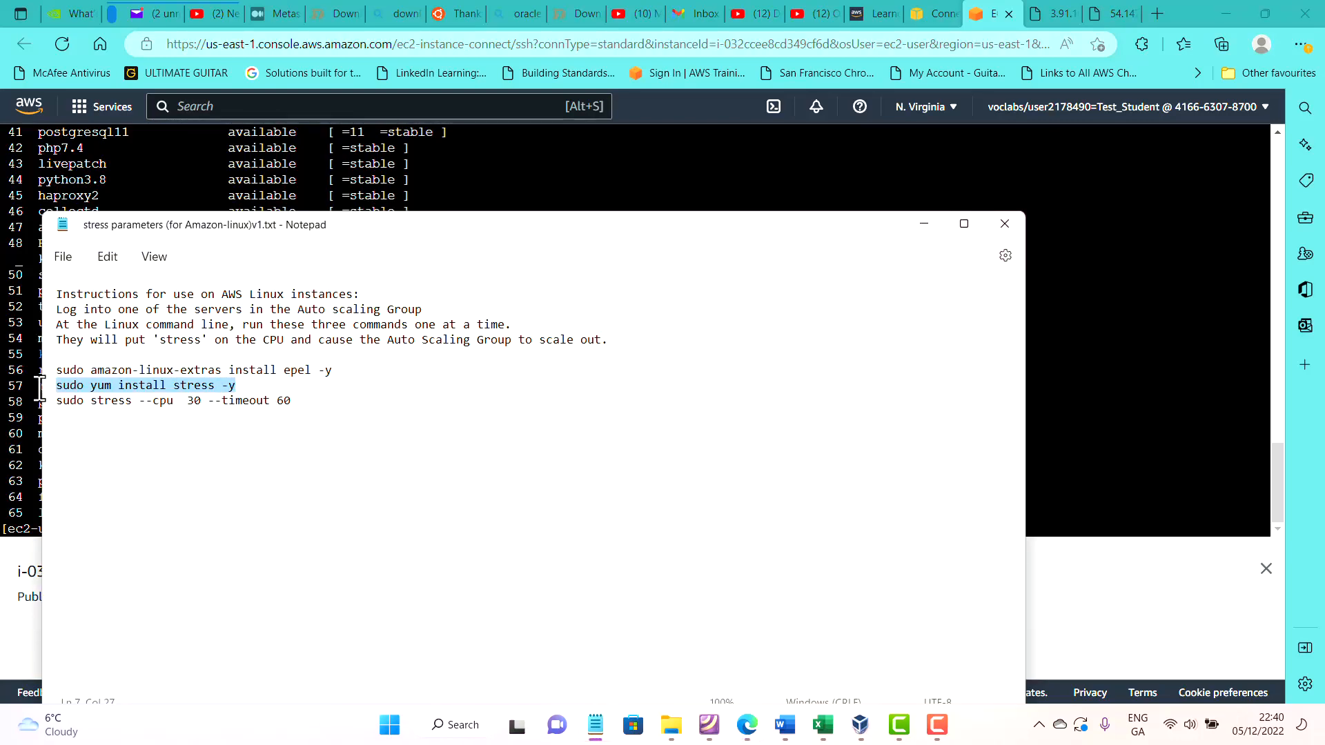
pyautogui.rightClick(121, 391)
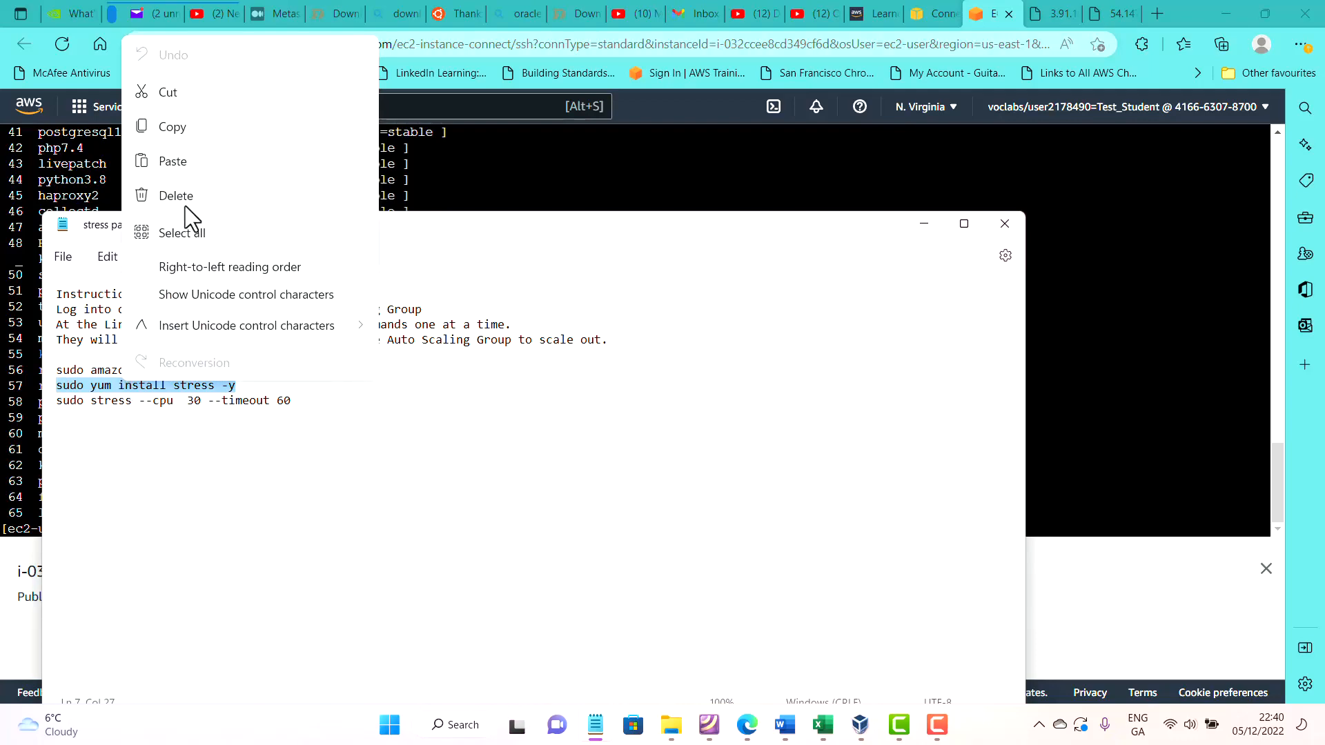
pyautogui.click(196, 132)
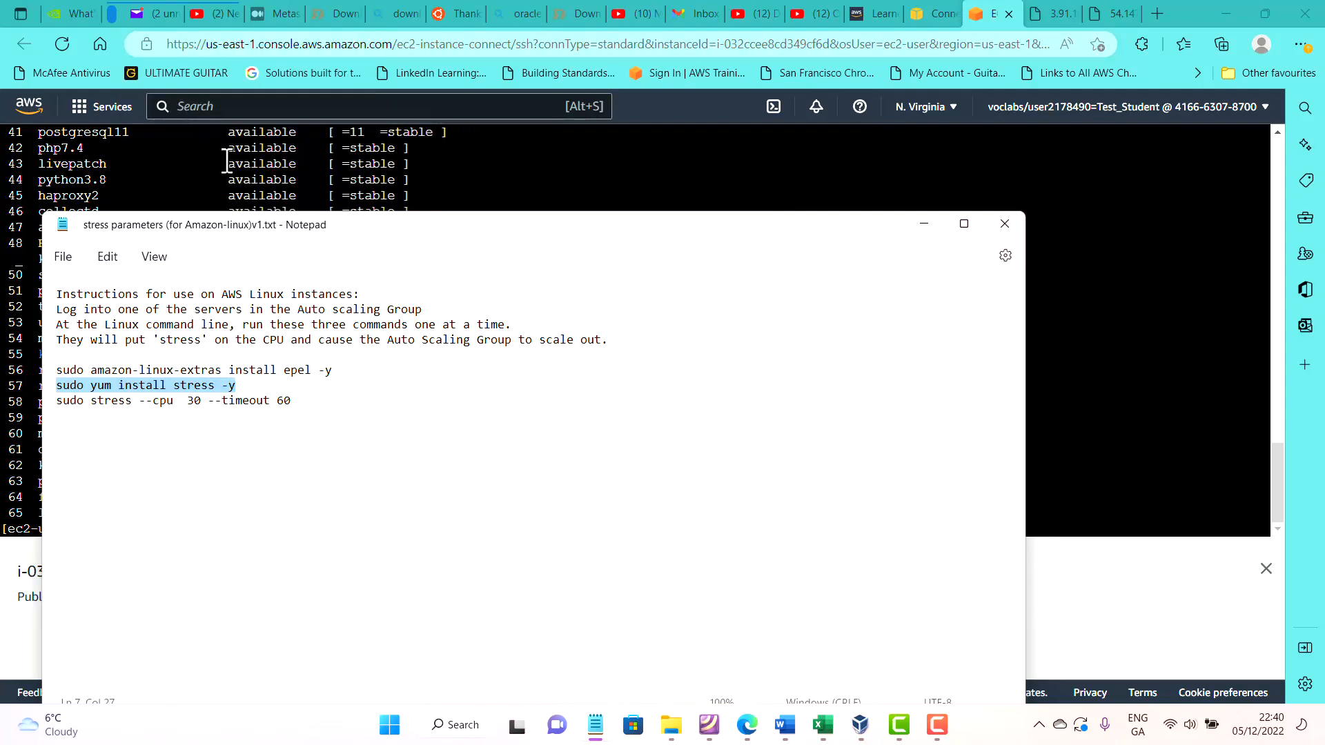
pyautogui.click(1048, 390)
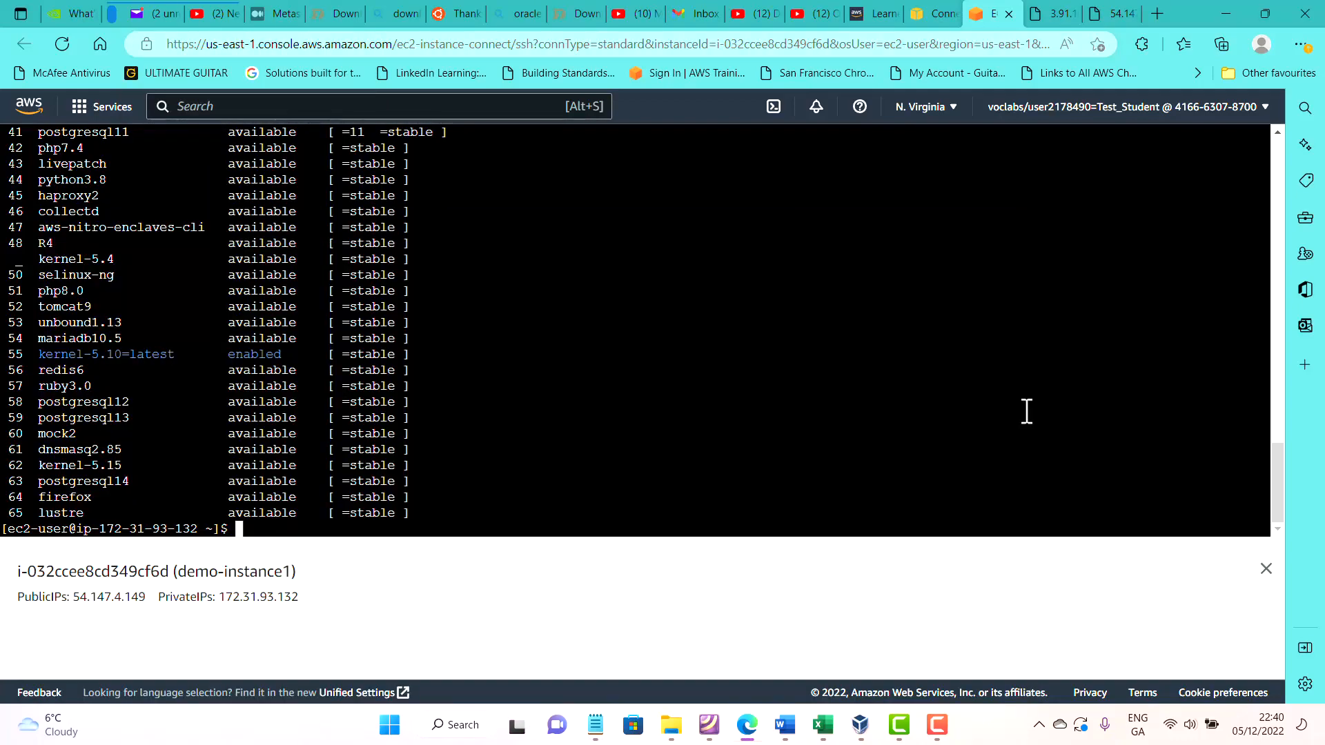
pyautogui.hotkey('ctrl', 'v')
pyautogui.press('Return')
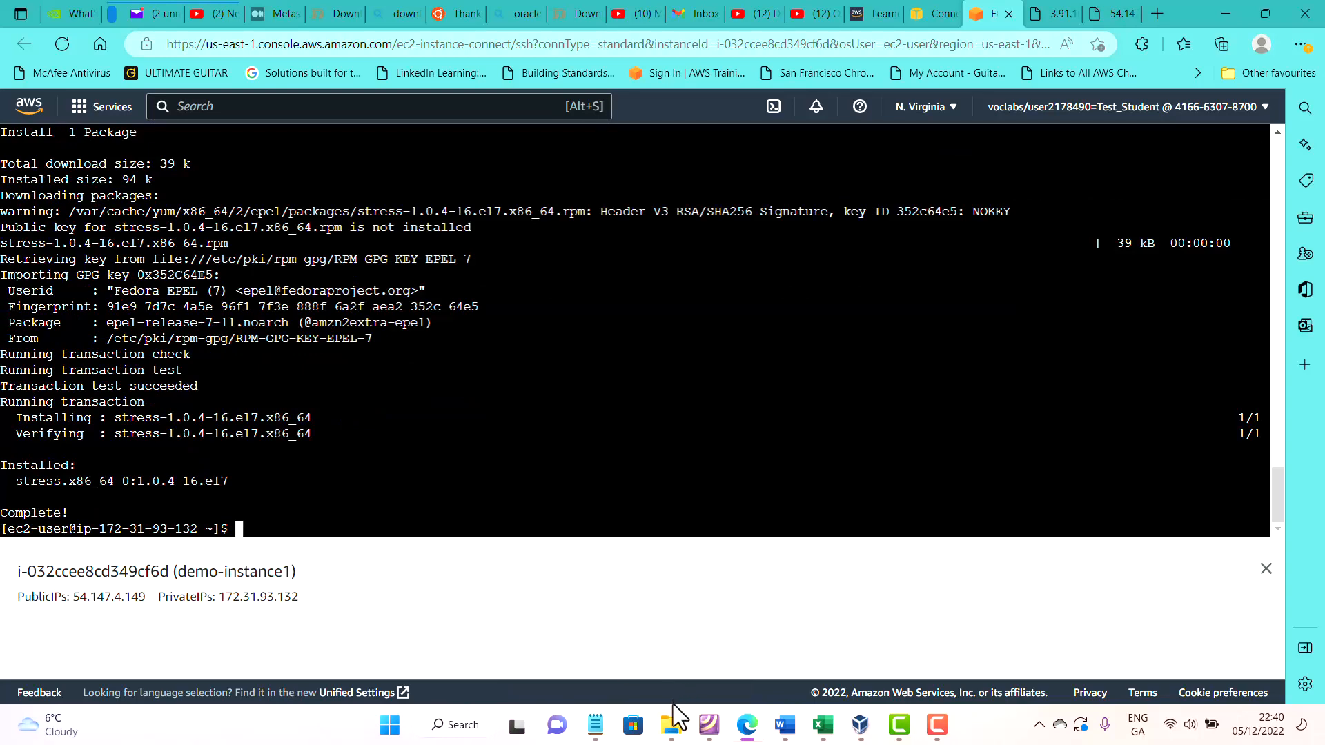
# Copy the command "sudo stress --cpu 30 --timeout 60" from the Notepad stress instructions and put Notepad away.
pyautogui.click(597, 725)
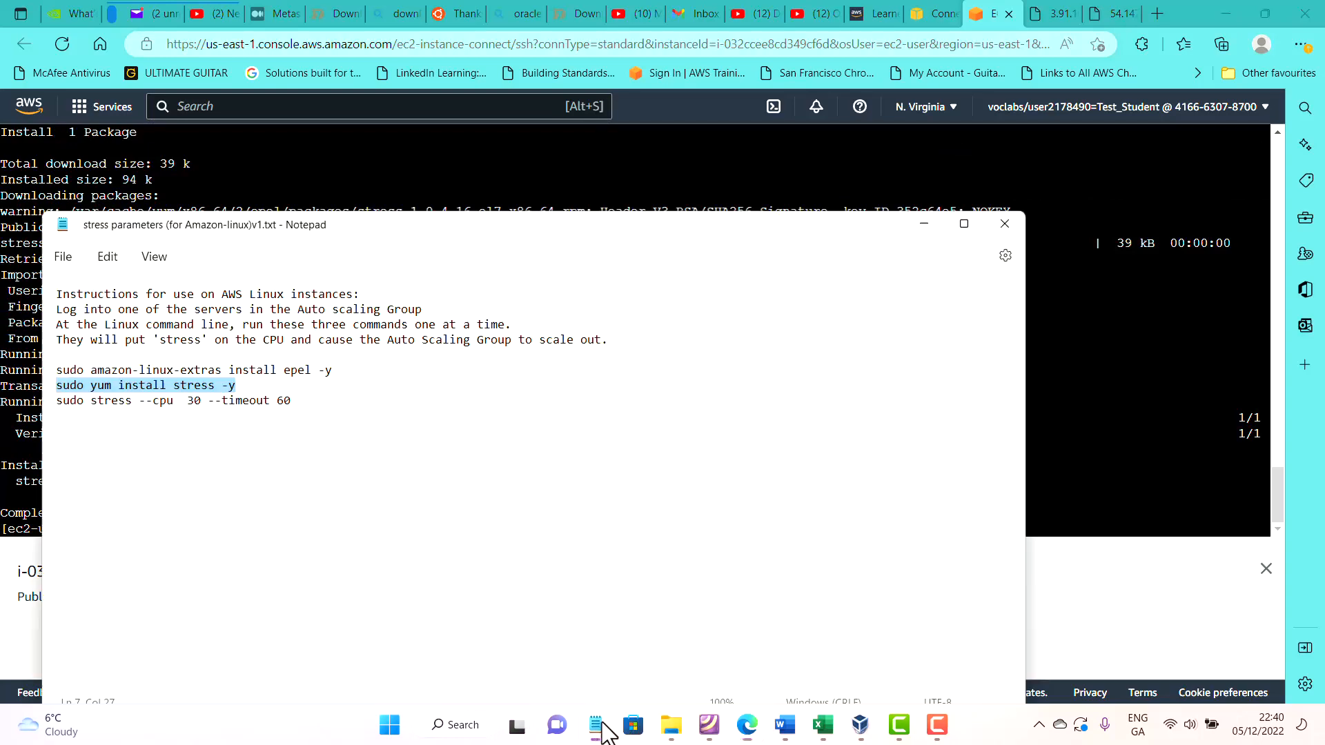
pyautogui.click(317, 398)
pyautogui.moveTo(317, 398); pyautogui.dragTo(130, 440)
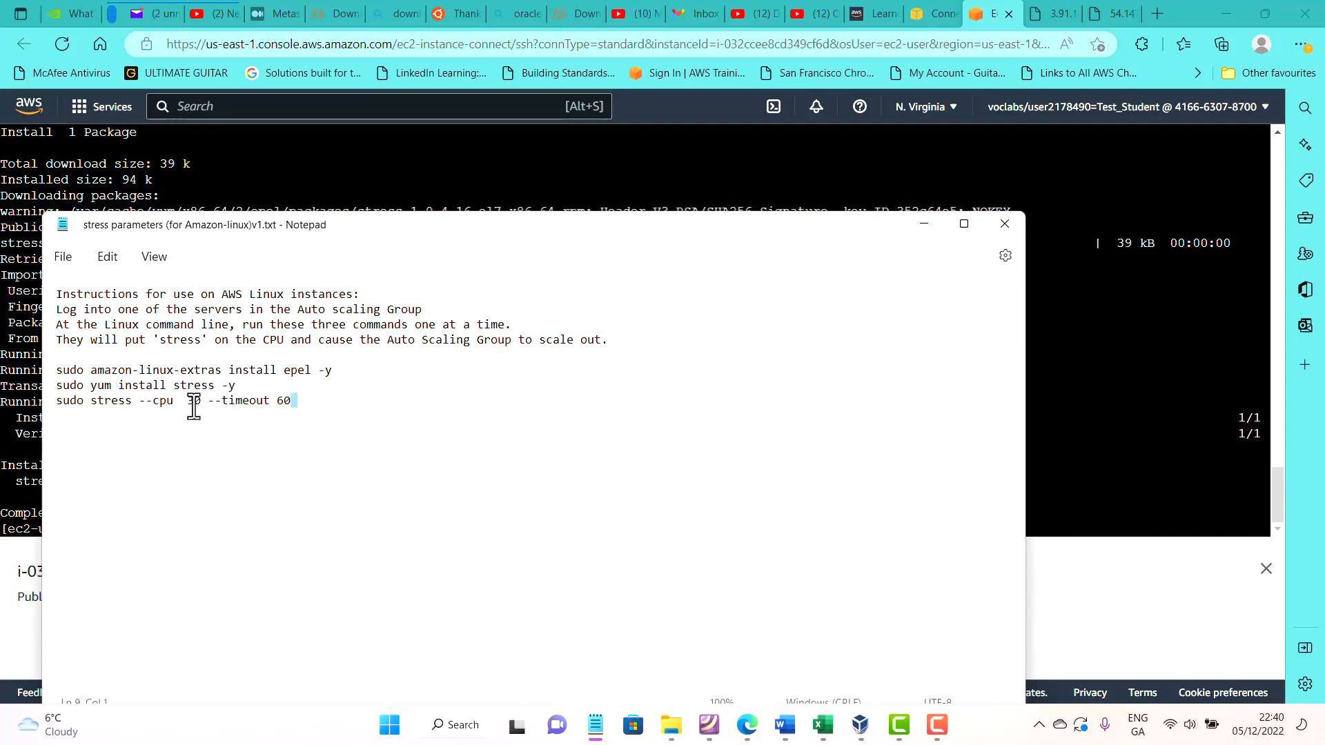
pyautogui.moveTo(294, 401); pyautogui.dragTo(164, 398)
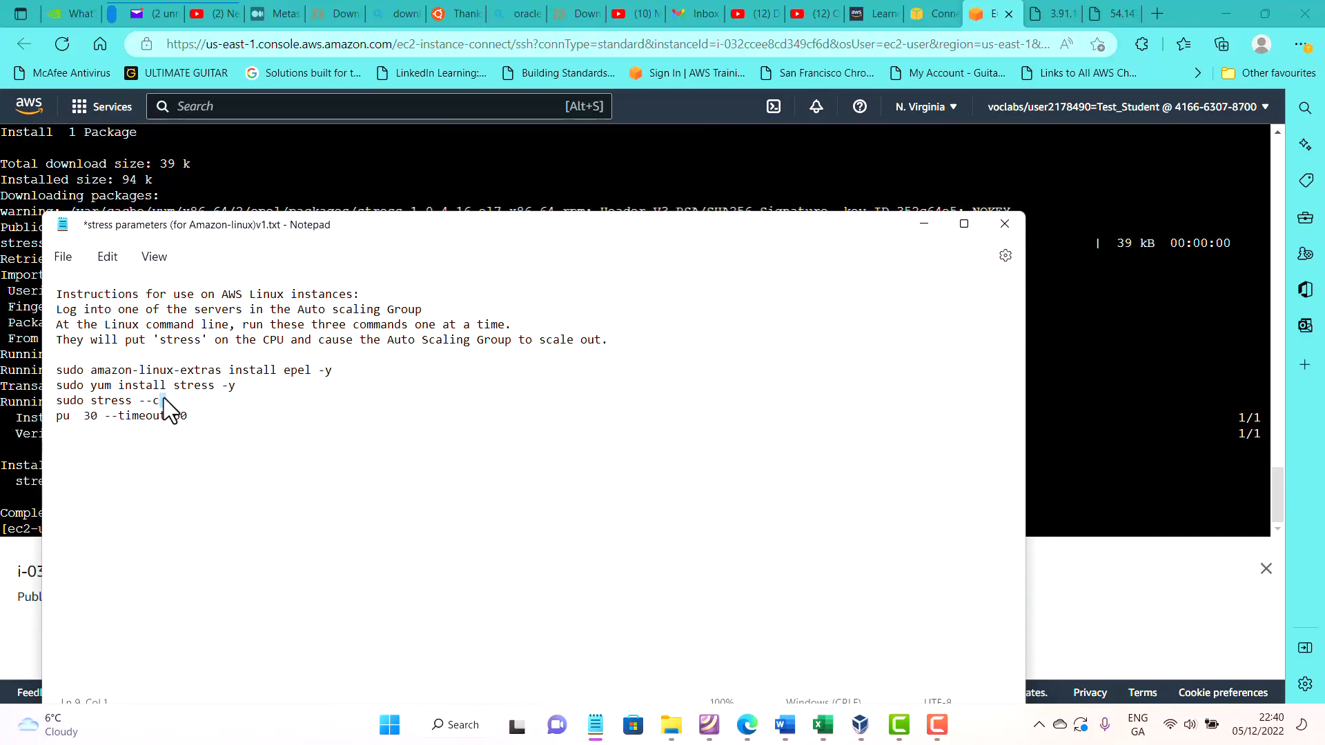
pyautogui.rightClick(294, 423)
pyautogui.click(387, 100)
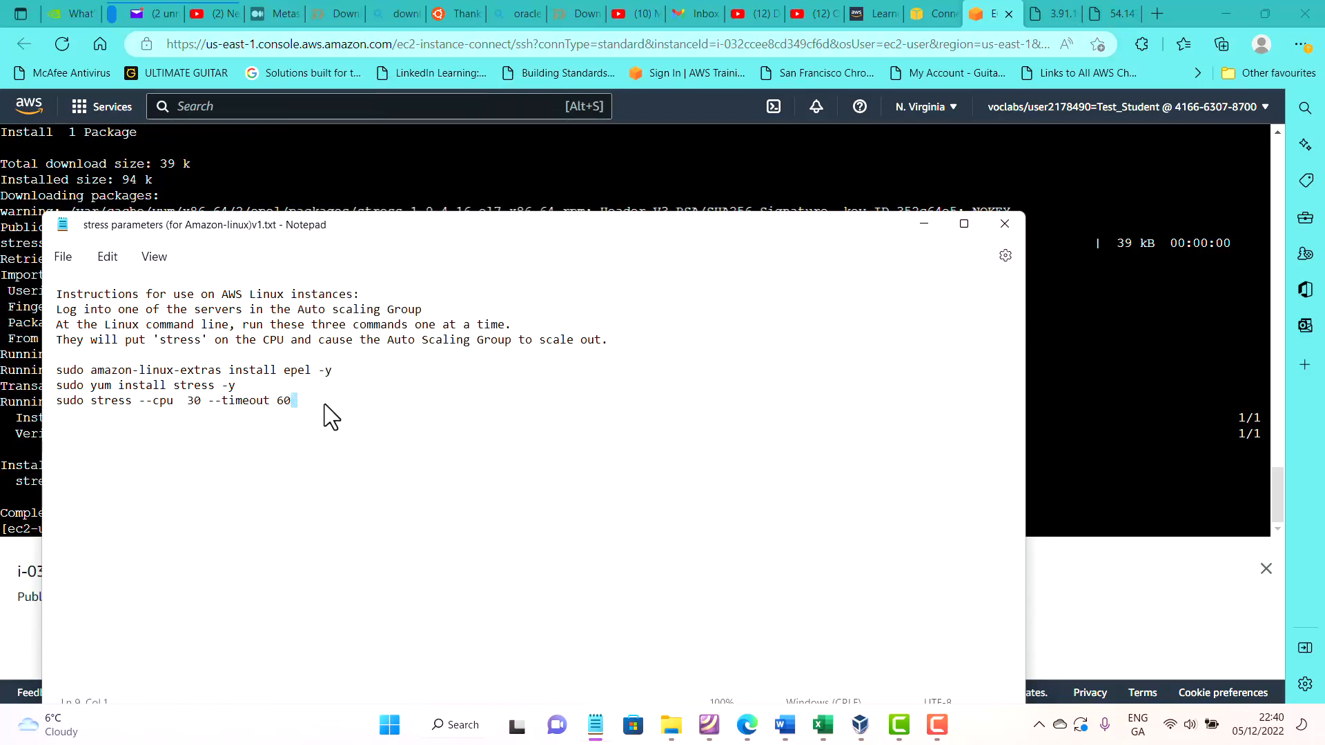
pyautogui.moveTo(333, 414); pyautogui.dragTo(47, 403)
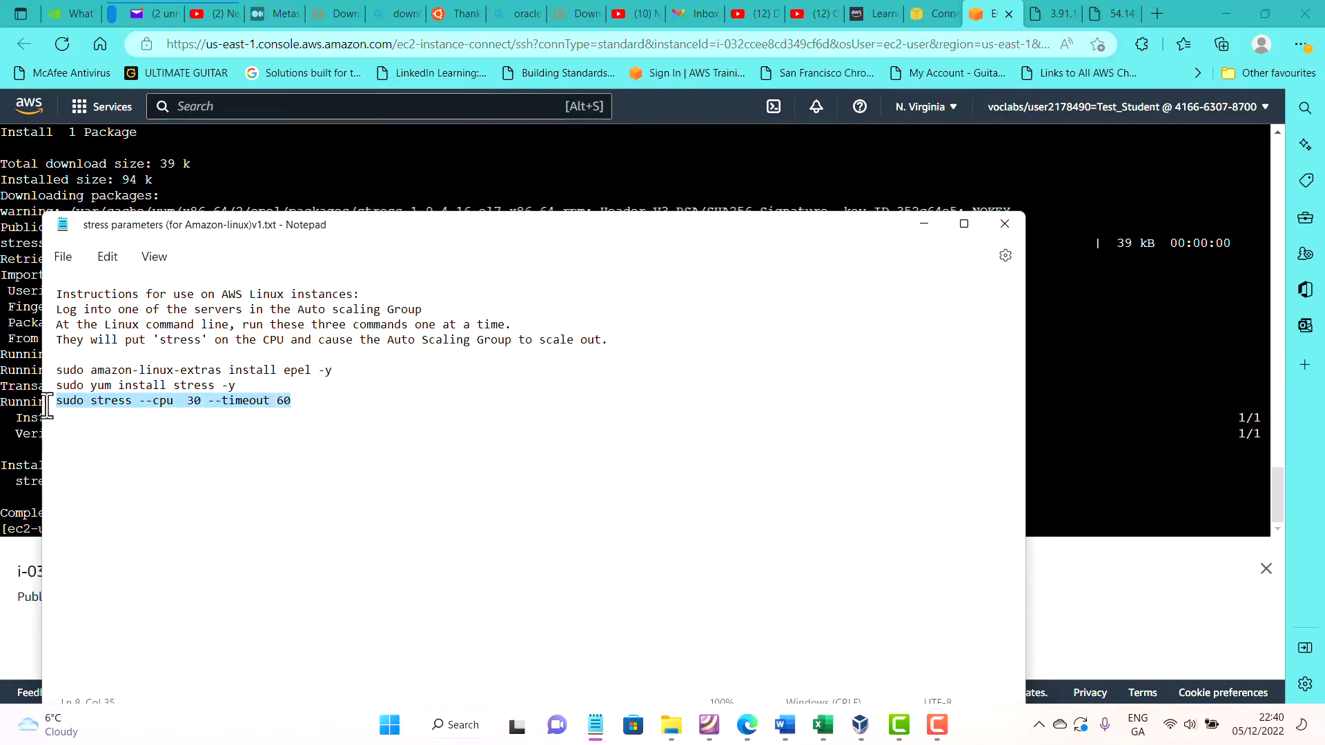
pyautogui.rightClick(77, 413)
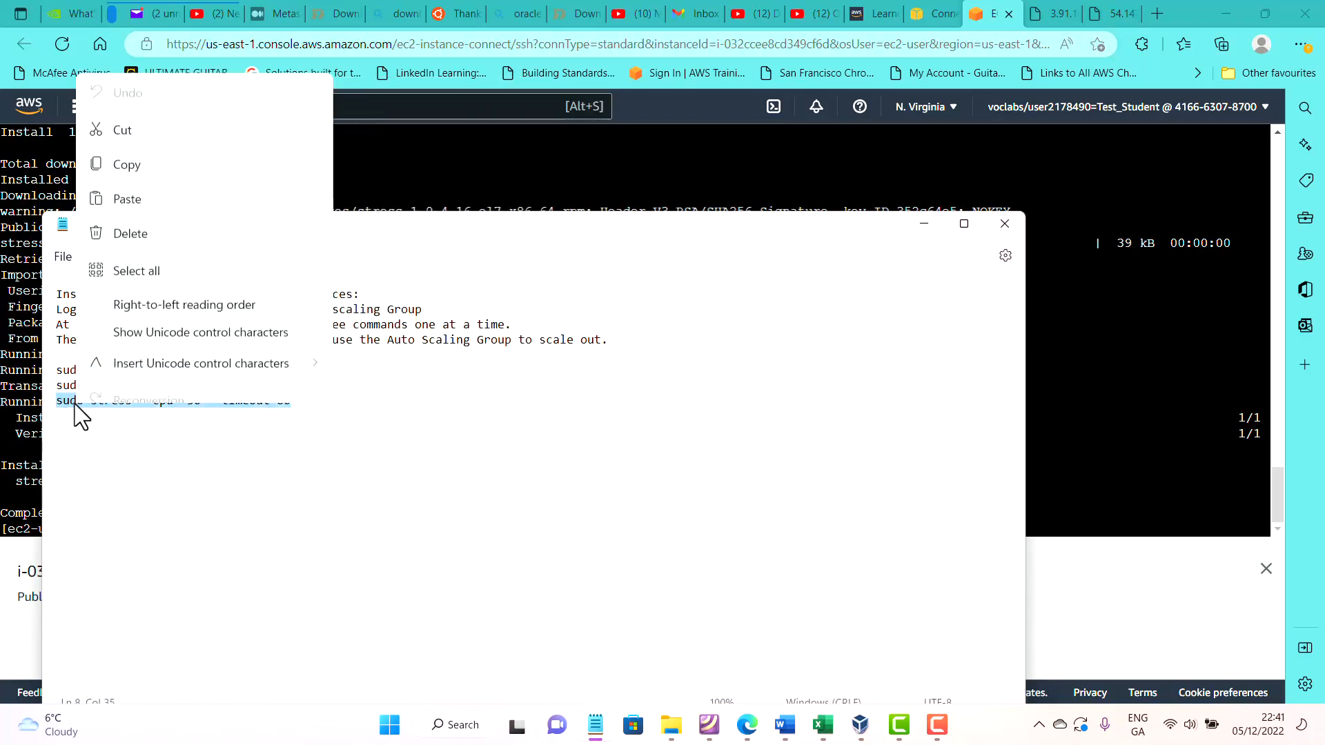
pyautogui.click(146, 152)
pyautogui.moveTo(423, 245); pyautogui.dragTo(452, 337)
pyautogui.click(961, 319)
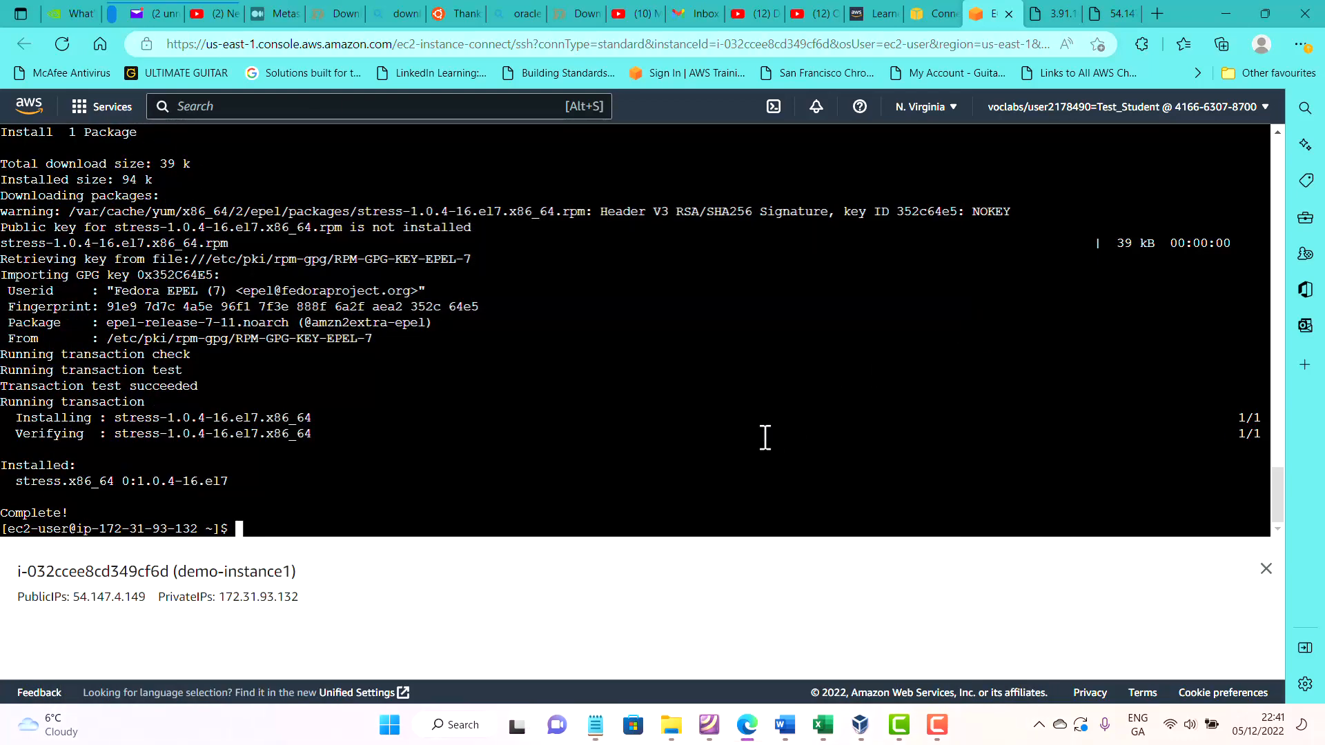
# Paste "sudo stress --cpu 30 --timeout 60" into the demo-instance1 terminal and run it.
pyautogui.rightClick(586, 508)
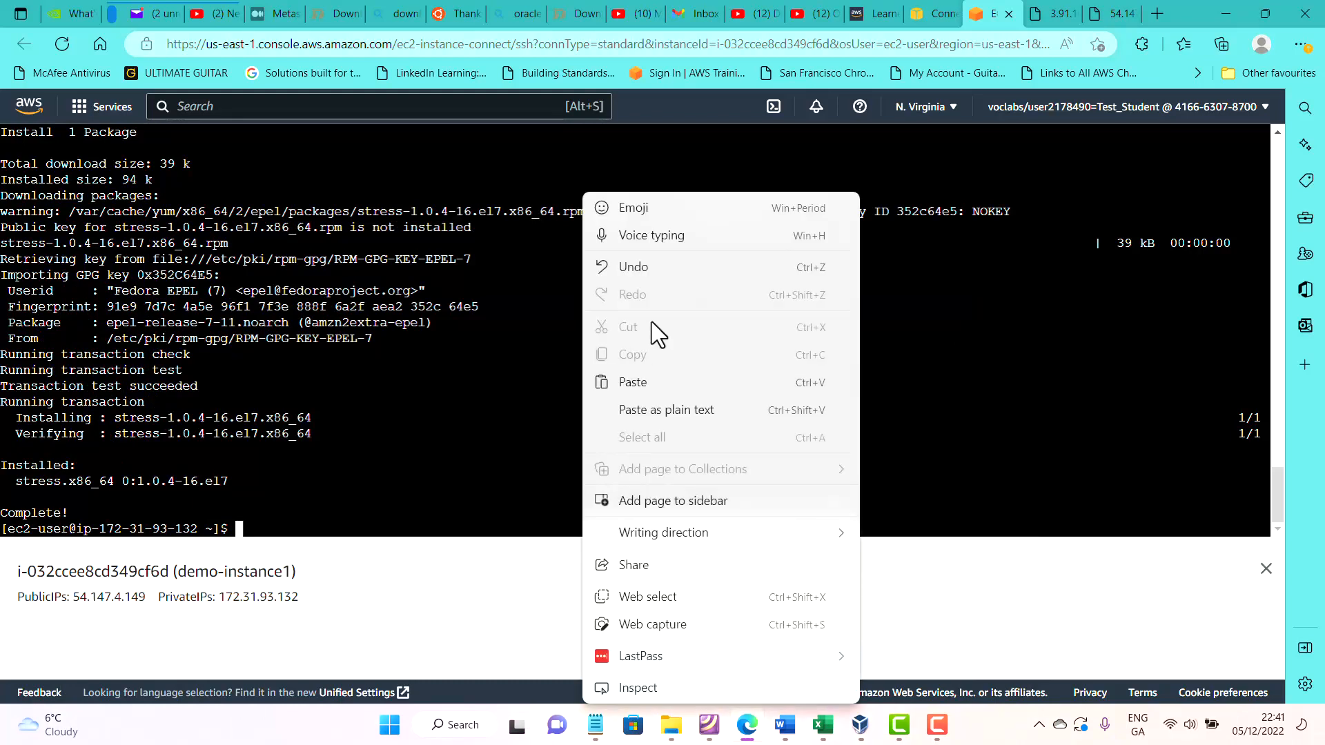
pyautogui.click(618, 386)
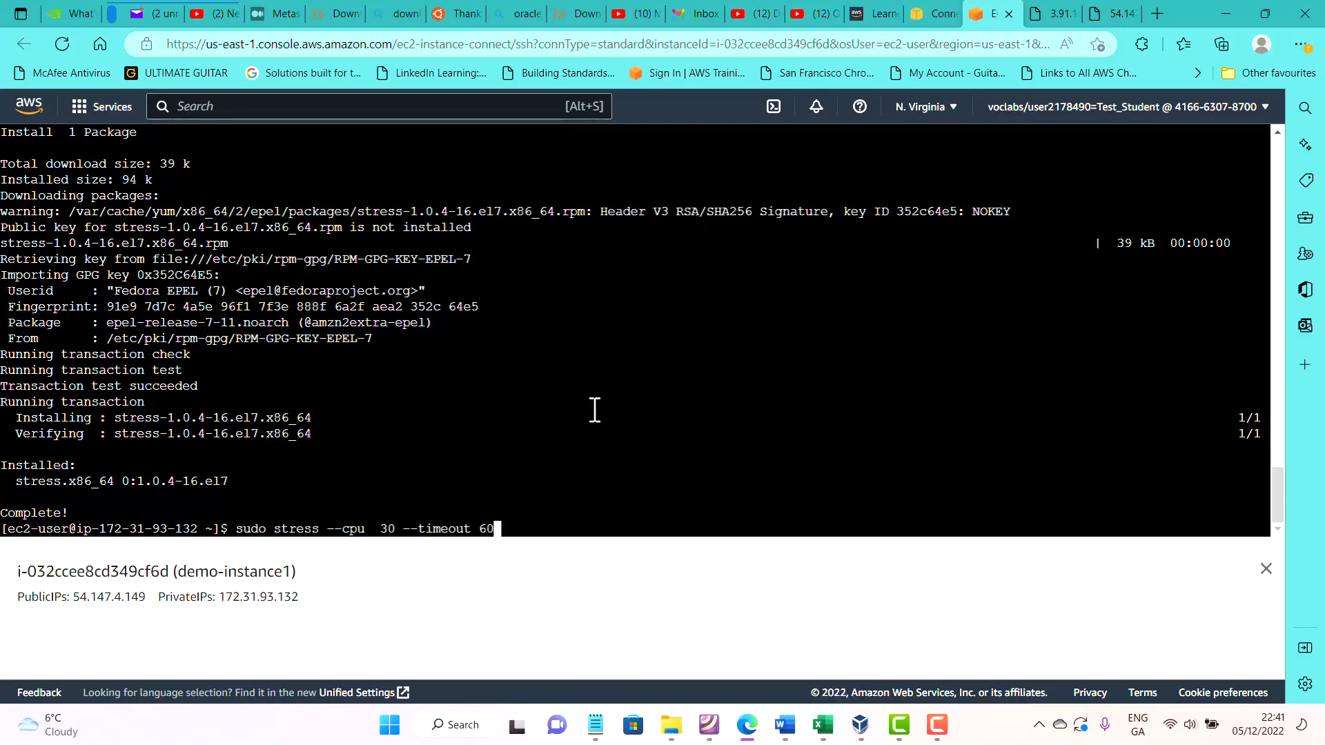
pyautogui.press('Return')
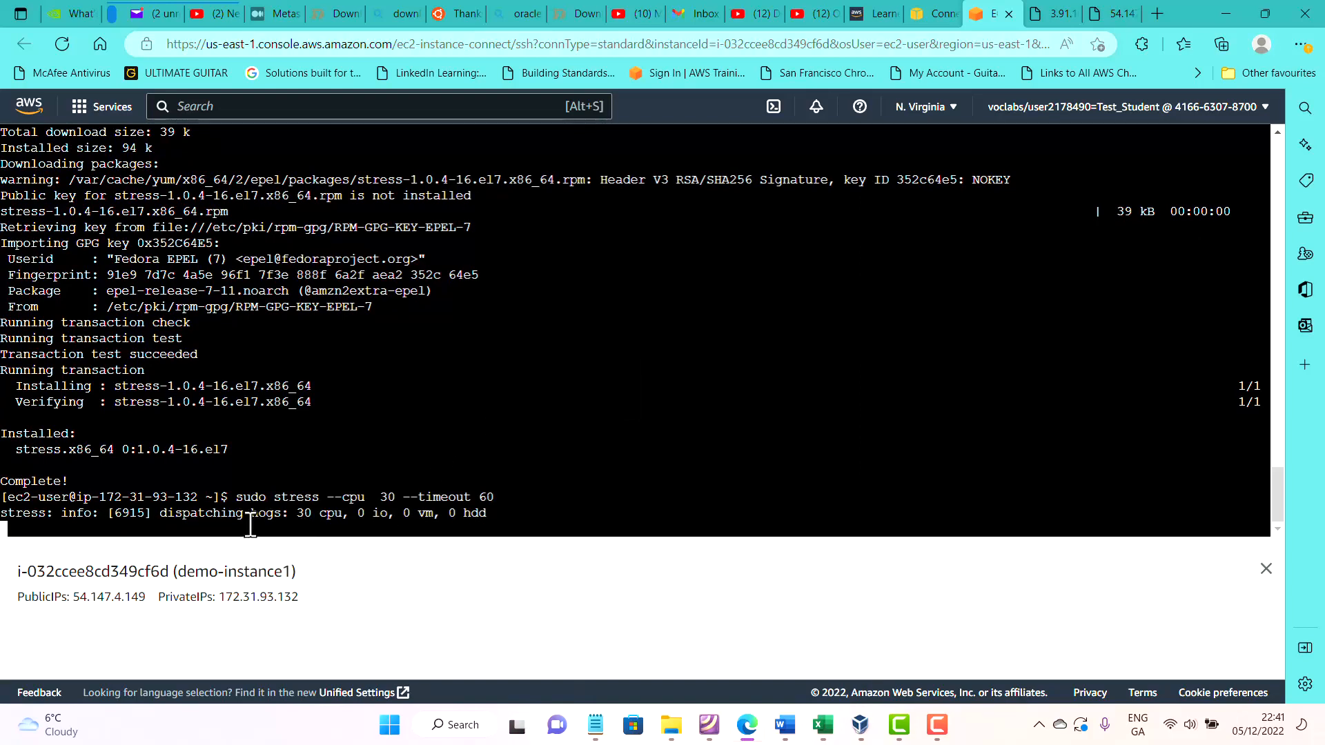
pyautogui.press('Return')
pyautogui.press('Return')
pyautogui.press('Return')
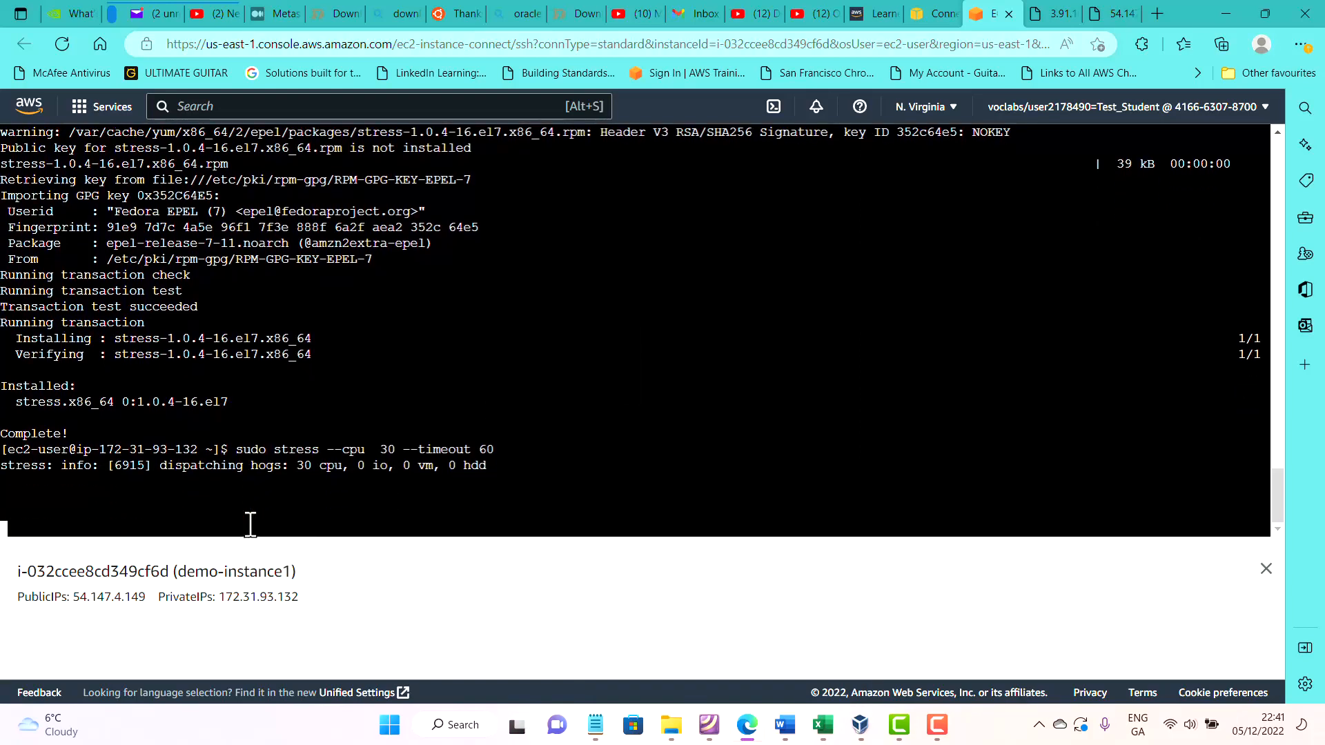
# Return to the EC2 console from the demo-instance1 terminal and open the instances list.
pyautogui.click(932, 15)
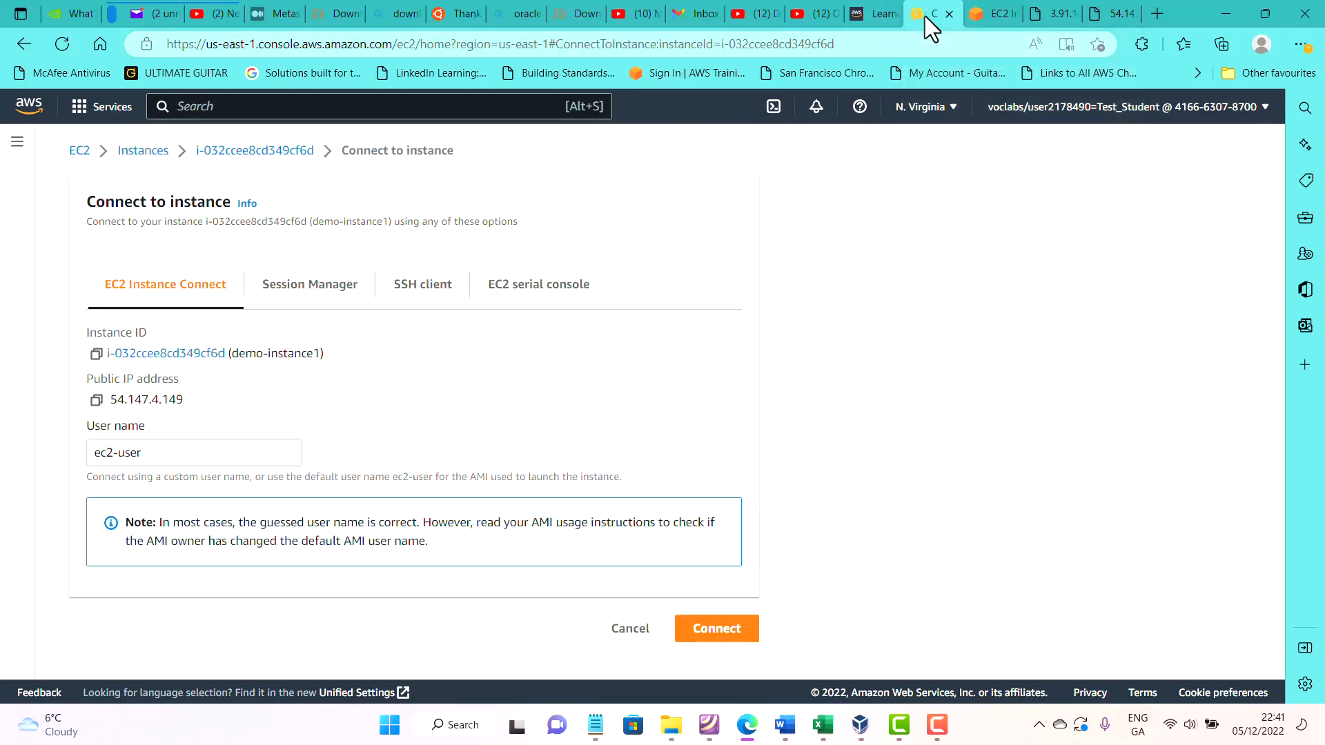
pyautogui.click(80, 150)
pyautogui.click(49, 370)
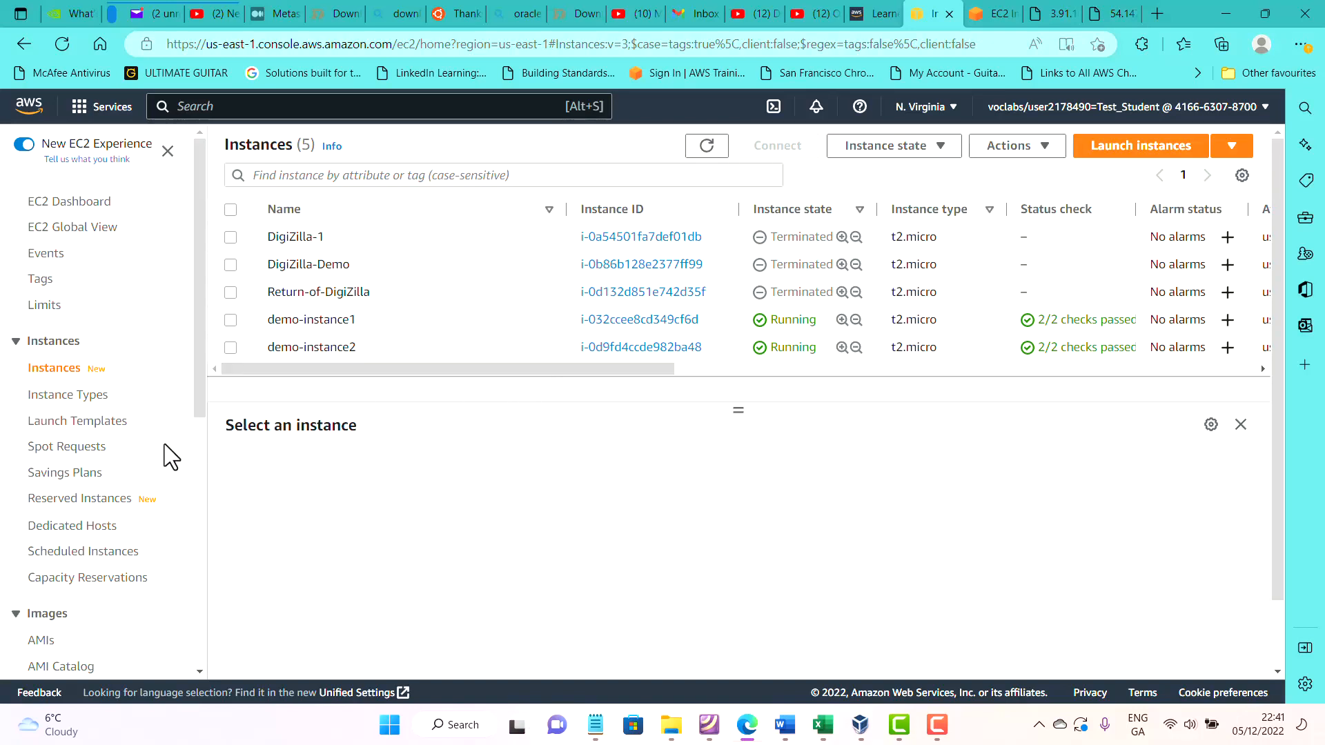
pyautogui.scroll(-7, 97, 508)
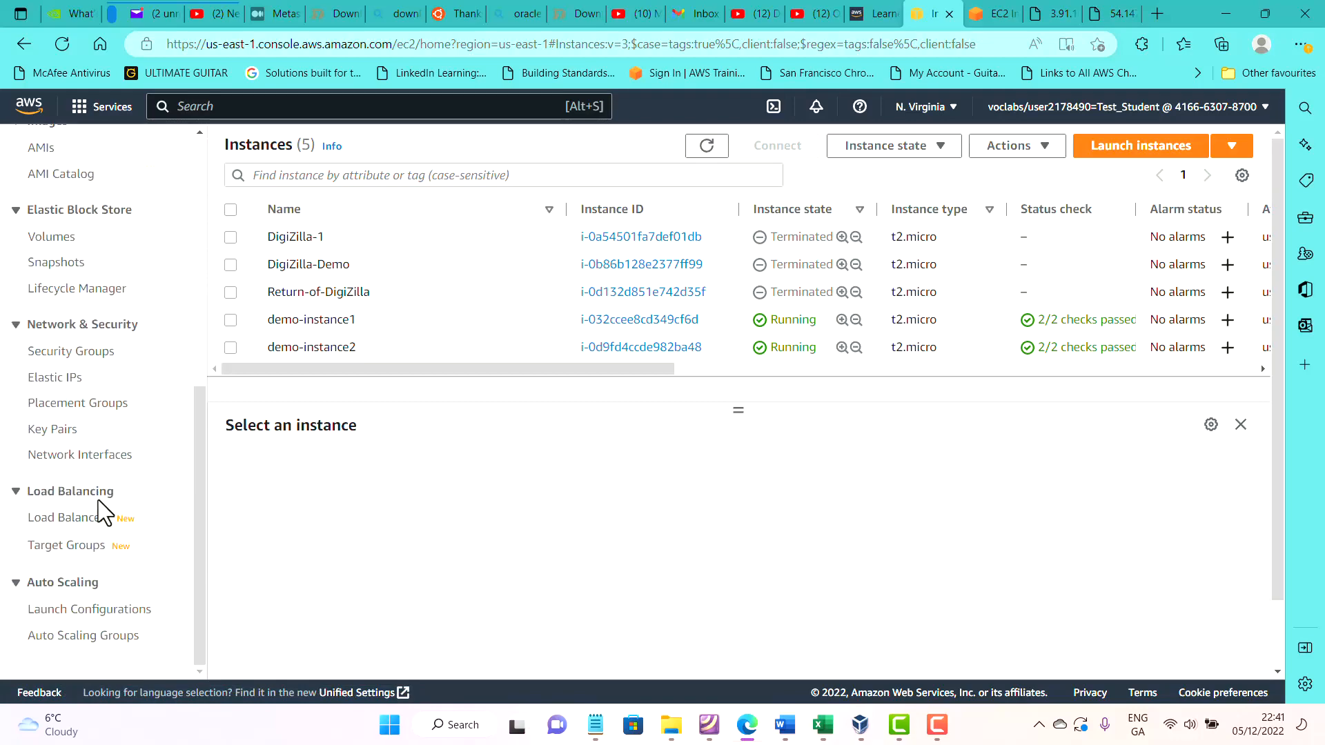
pyautogui.scroll(4, 104, 511)
pyautogui.scroll(-4, 104, 511)
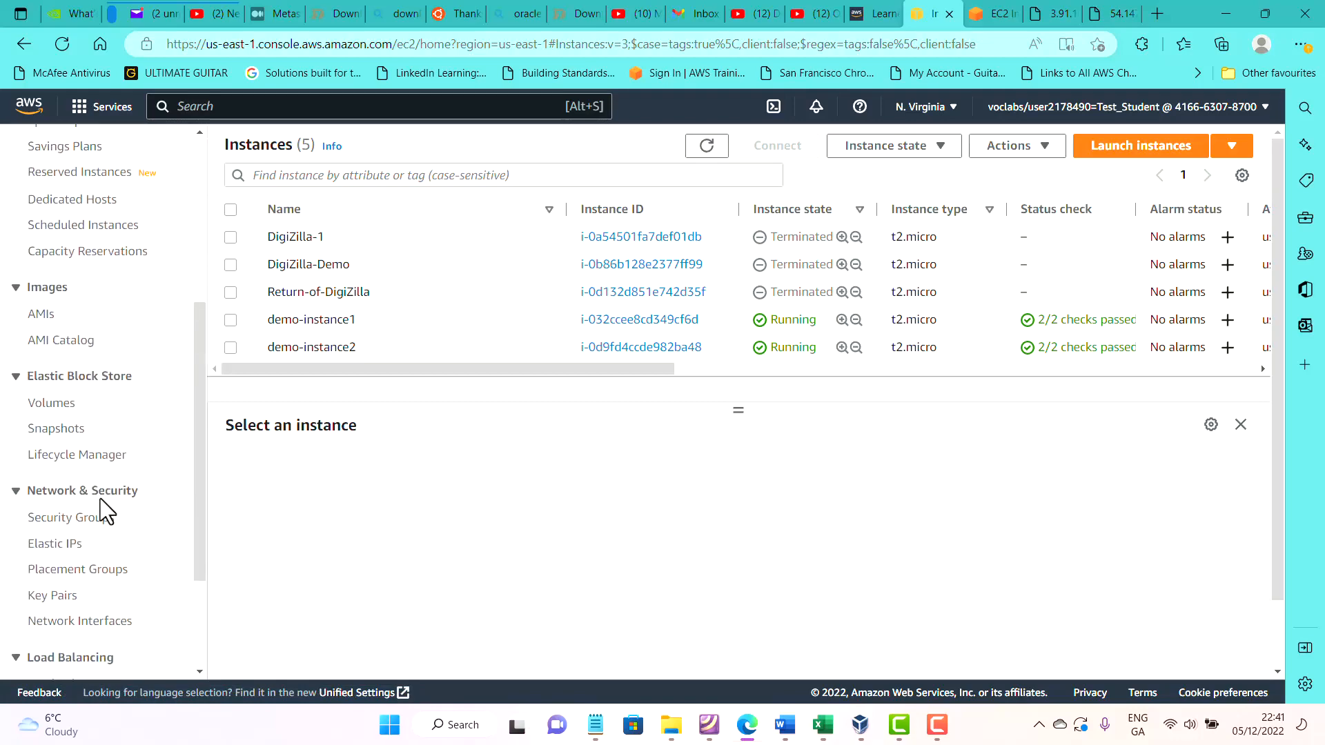
pyautogui.scroll(7, 103, 511)
pyautogui.scroll(3, 104, 511)
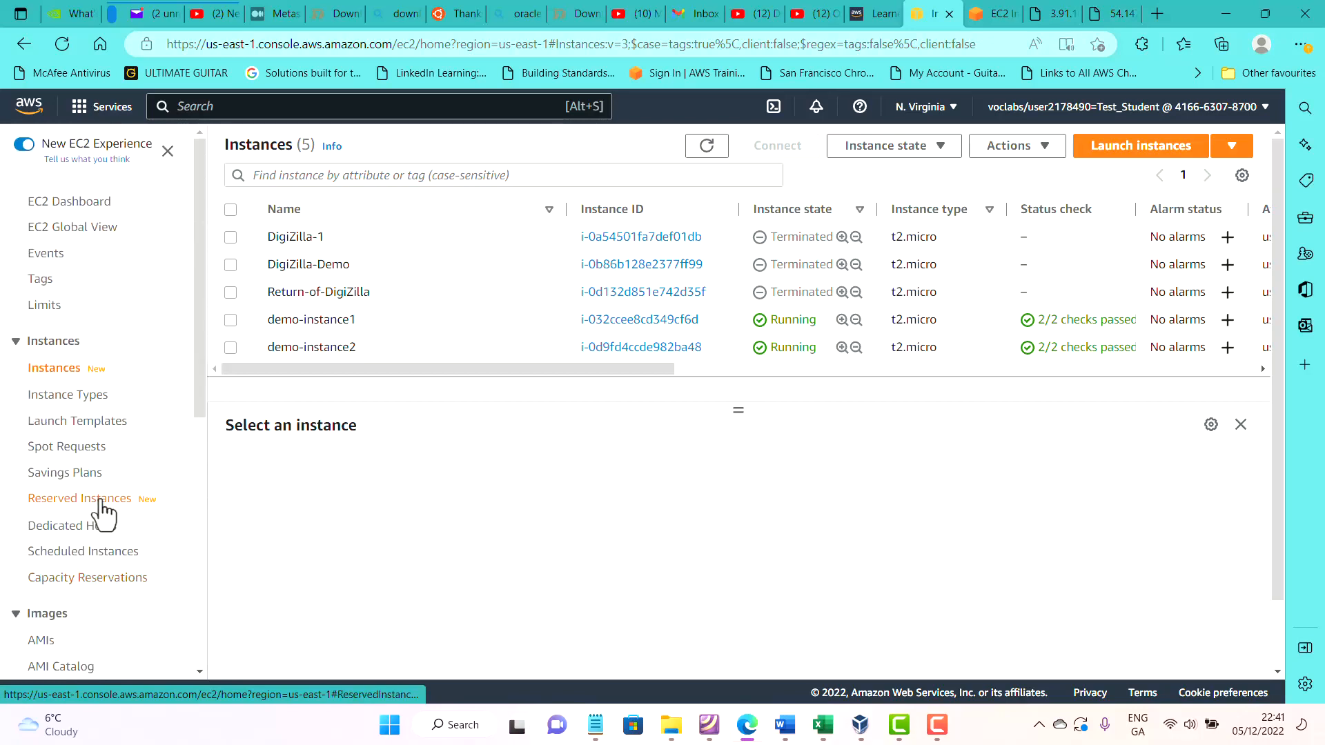
pyautogui.scroll(-7, 103, 514)
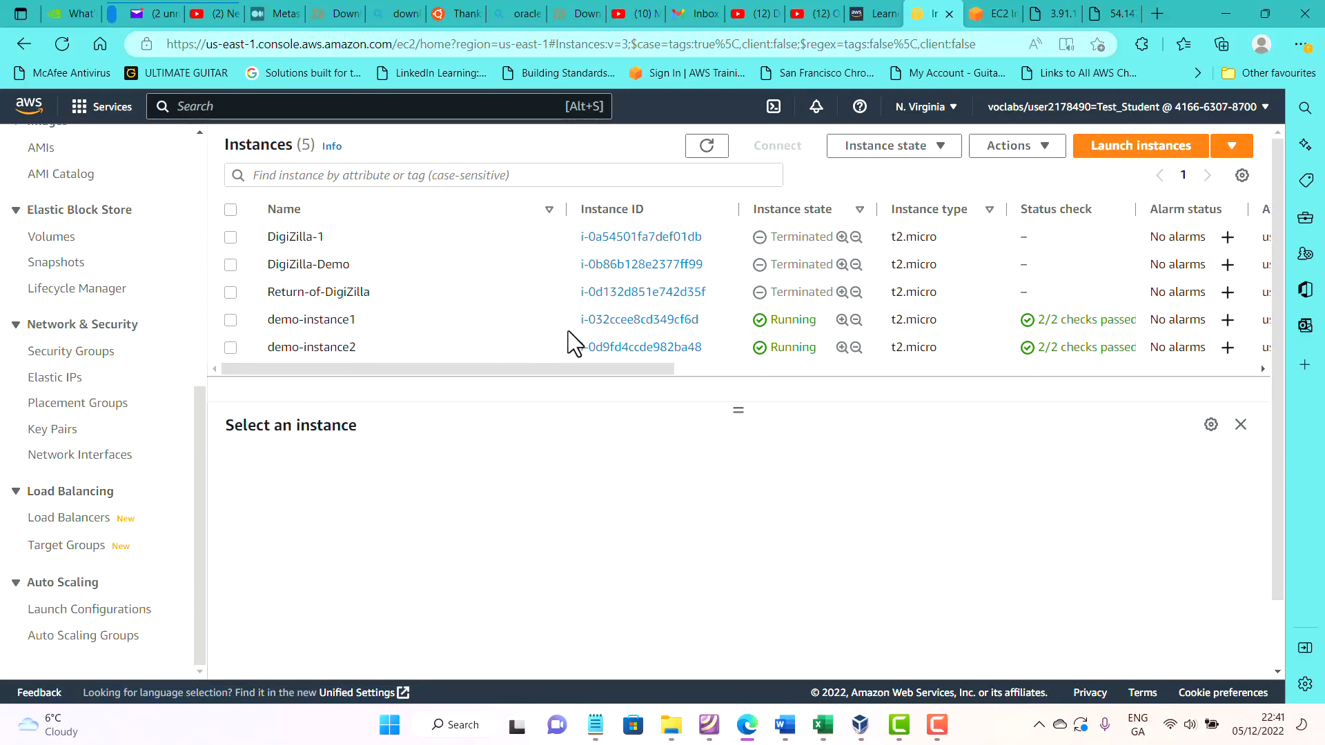
# Open demo-instance1's monitoring graphs, examine CPU utilization and the other metrics, and refresh them.
pyautogui.click(638, 321)
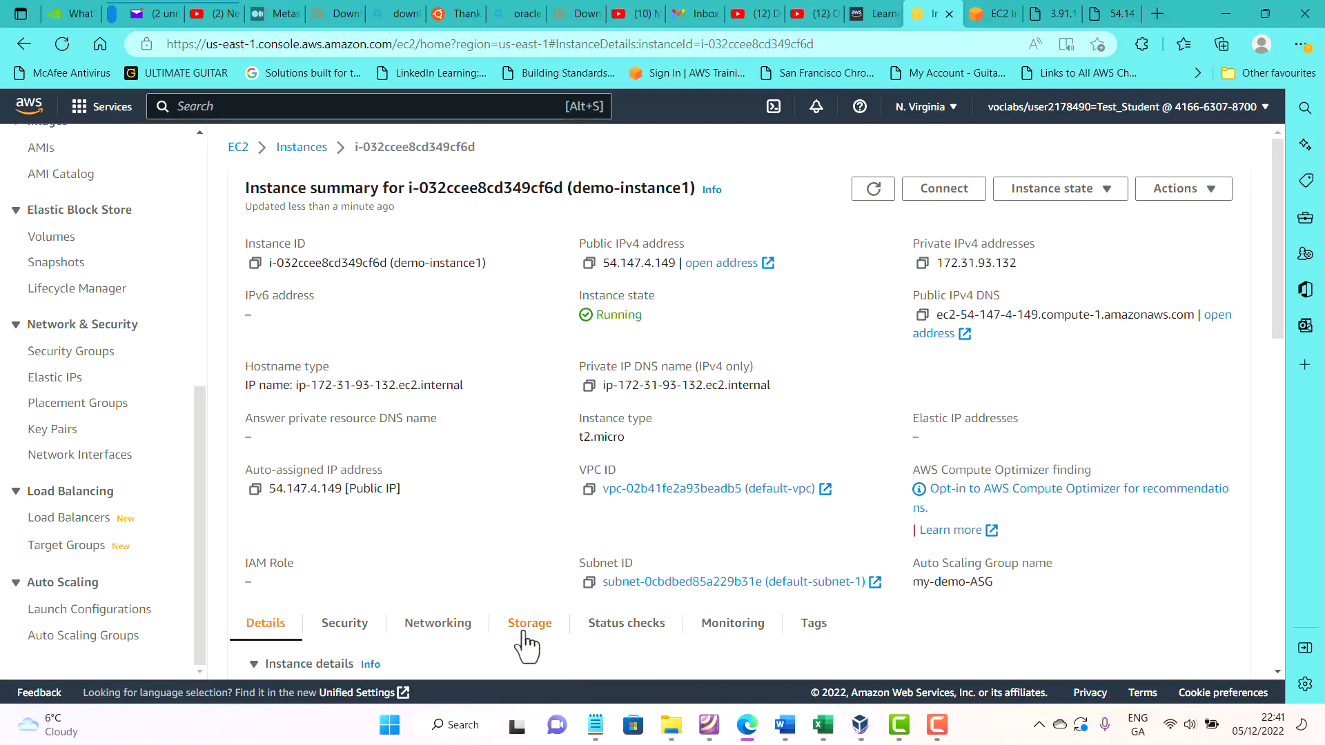
pyautogui.click(736, 640)
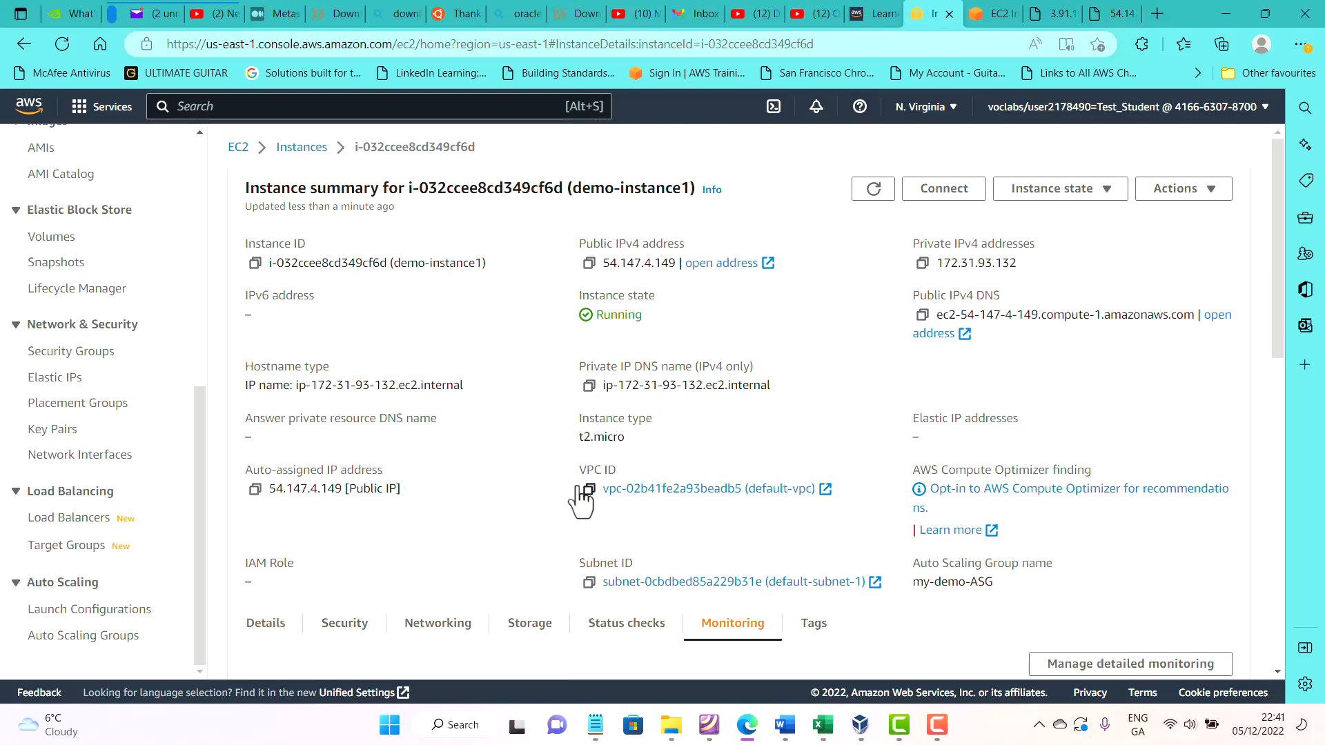
pyautogui.scroll(-6, 582, 497)
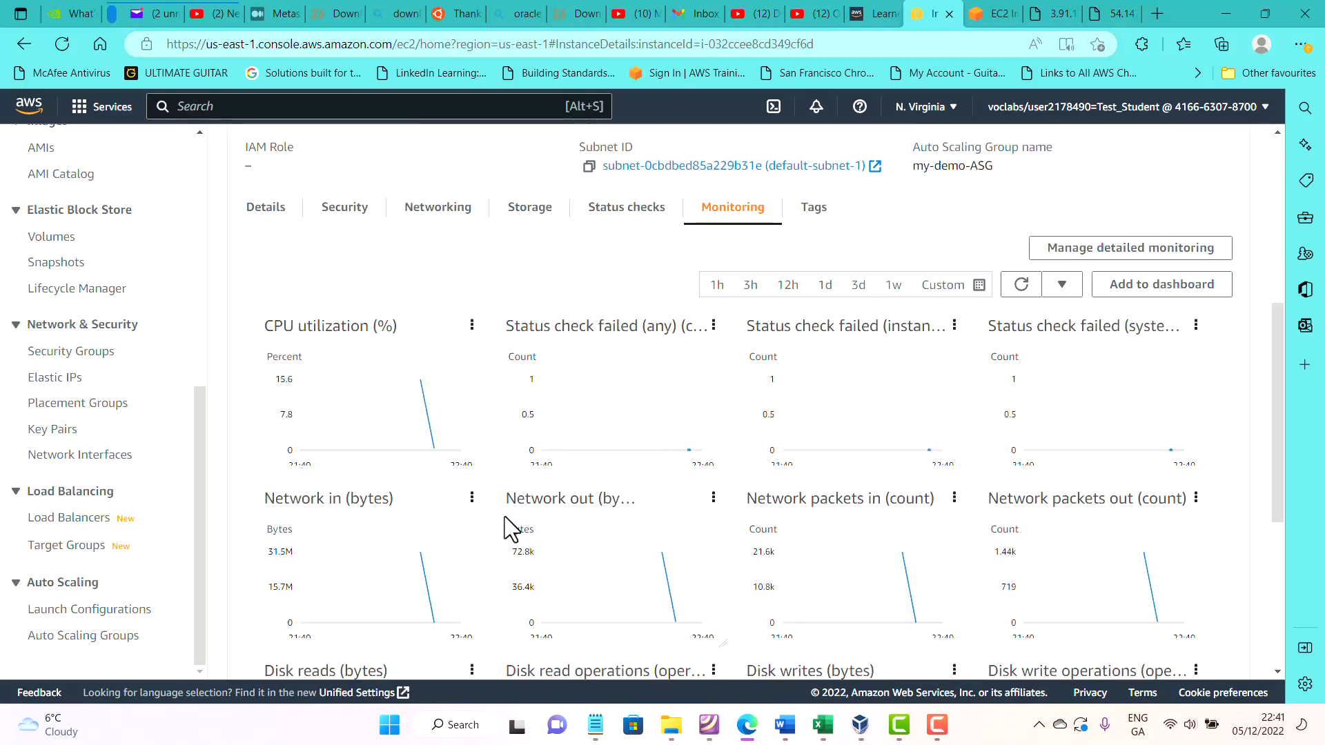
pyautogui.scroll(-2, 503, 541)
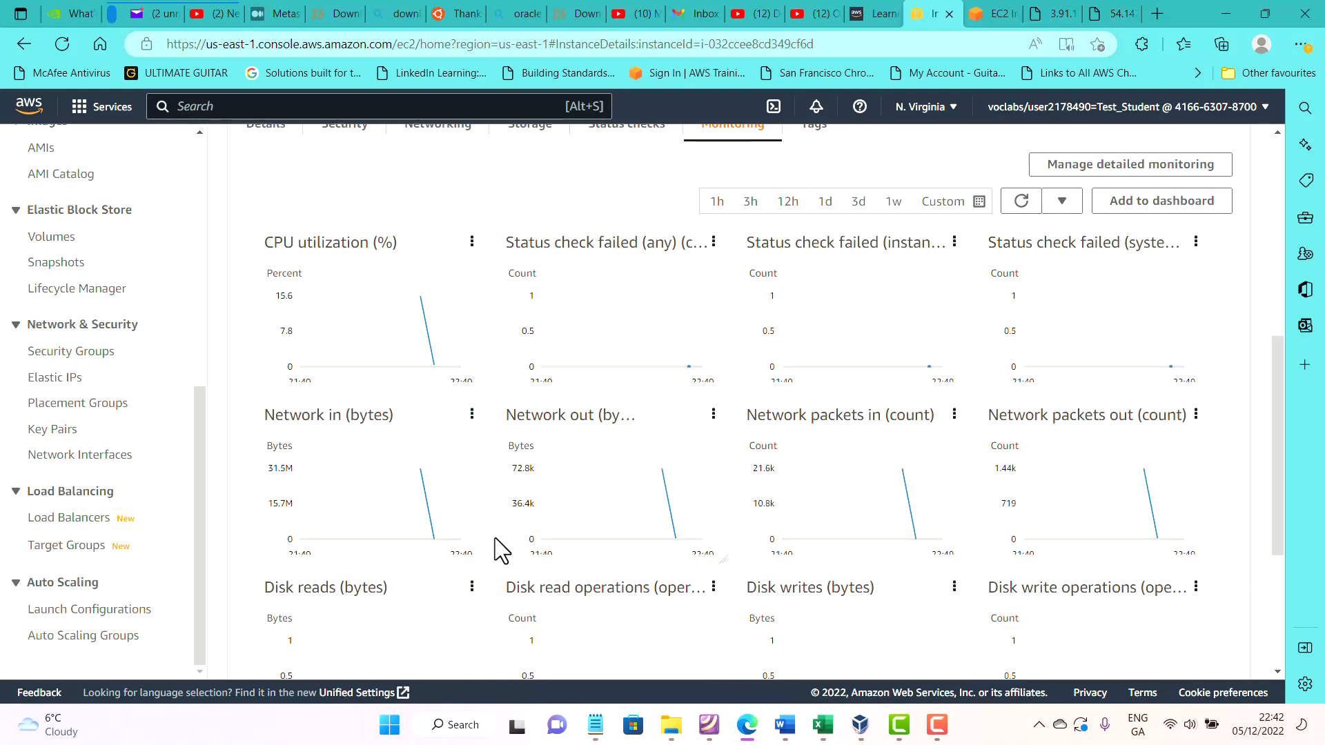
pyautogui.scroll(-3, 498, 556)
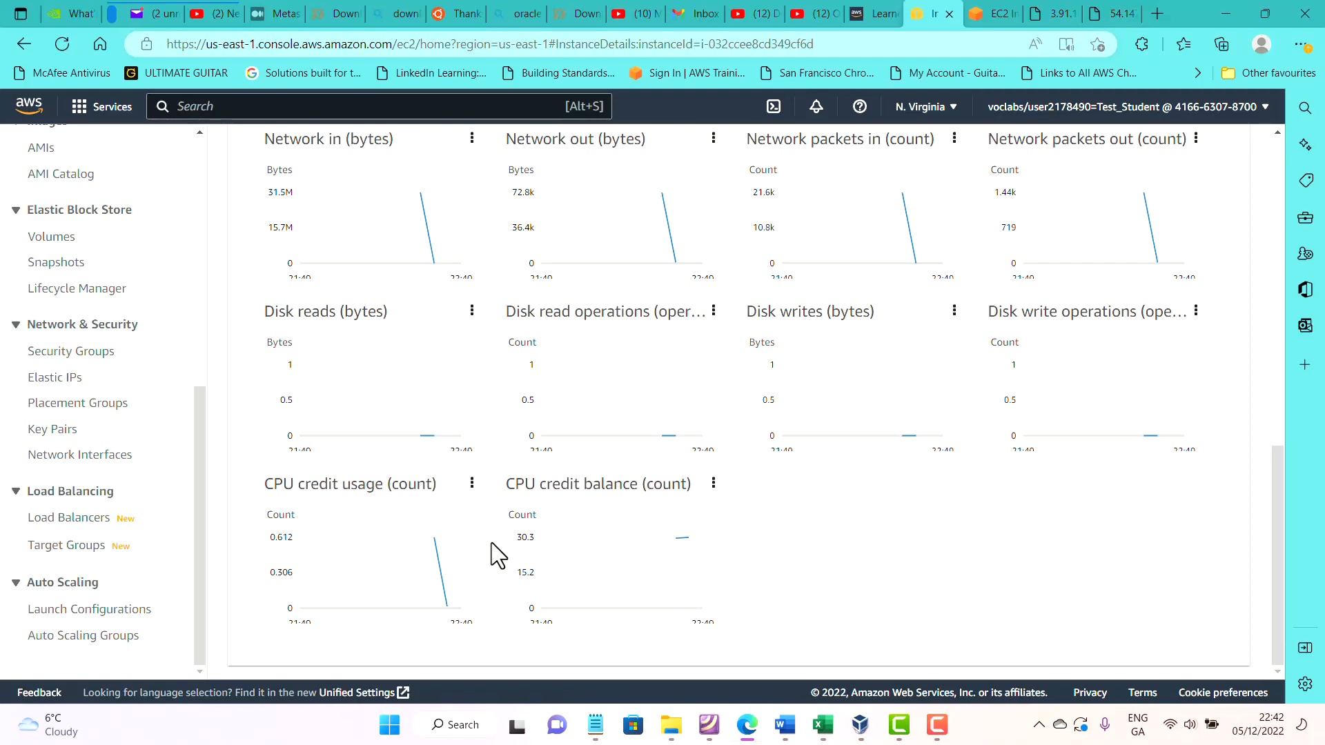
pyautogui.scroll(5, 498, 556)
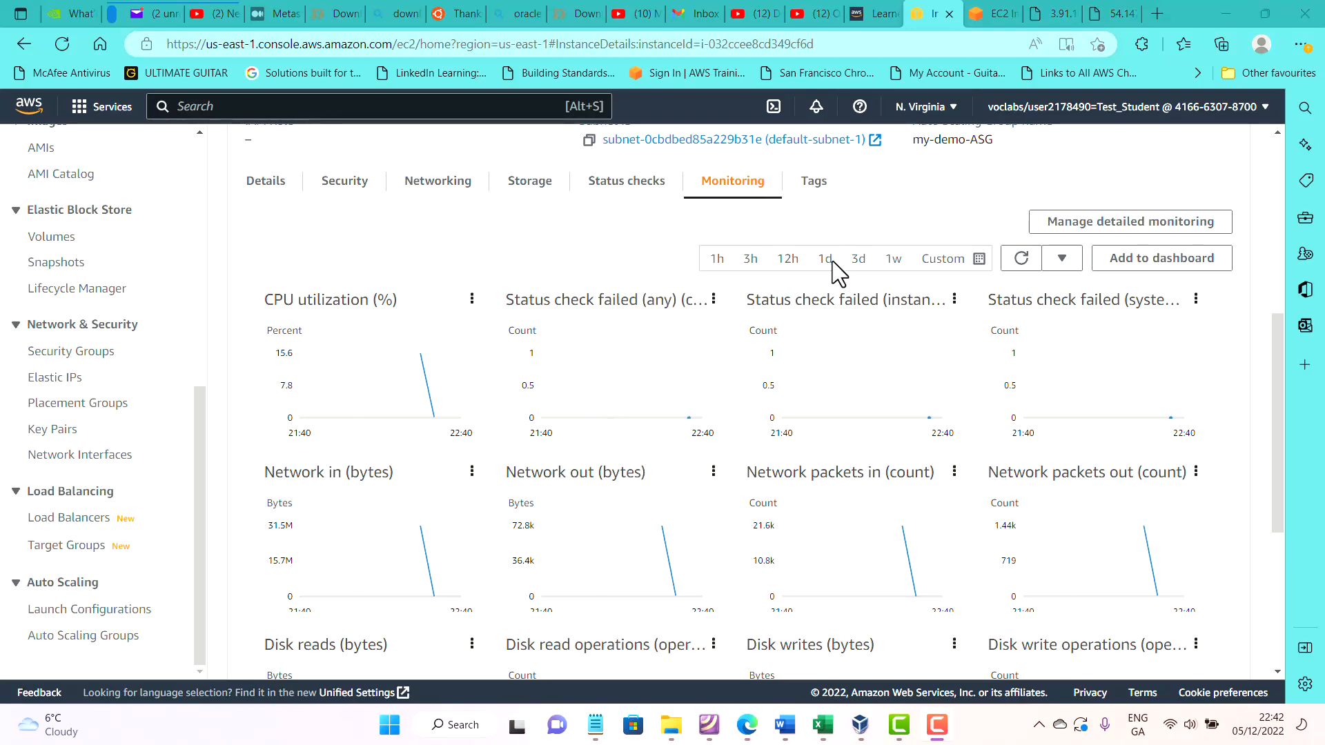
pyautogui.click(1019, 262)
pyautogui.click(1019, 262)
pyautogui.click(1018, 262)
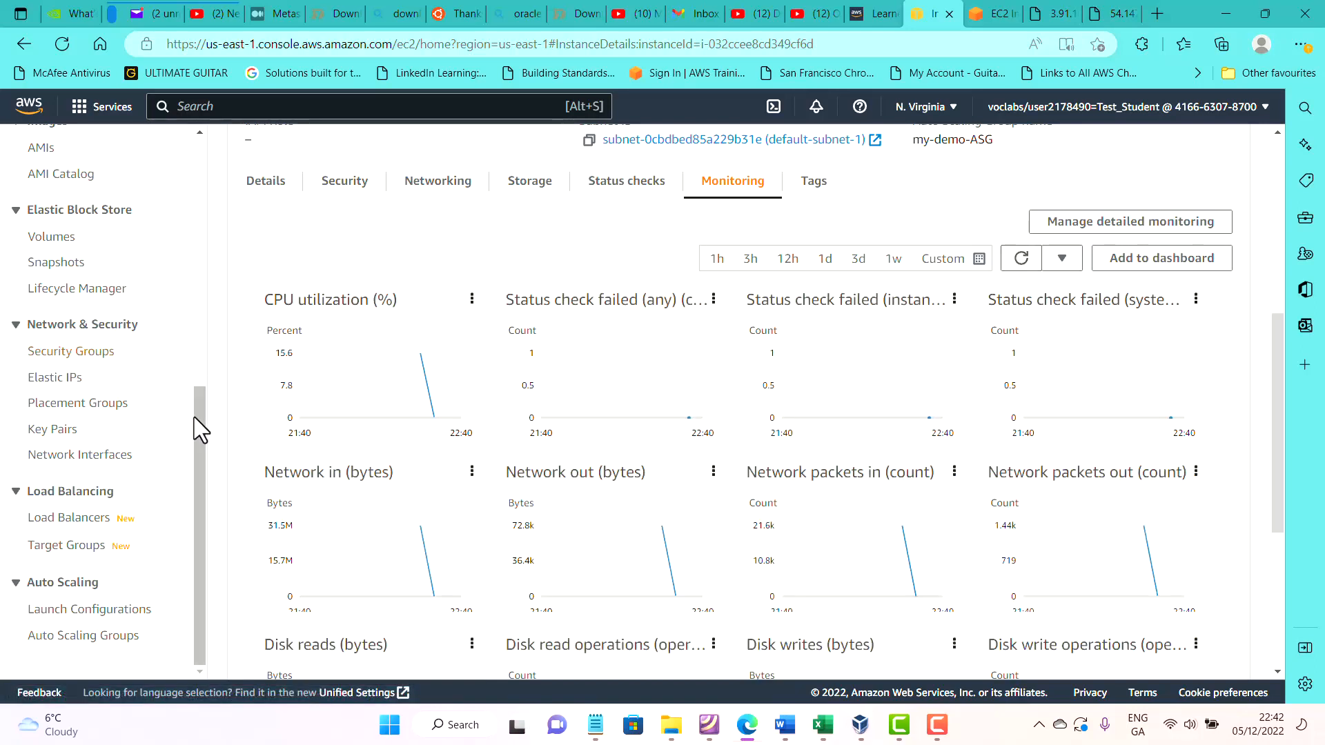
# View the EC2 dashboard's resource overview and go back to the list of all instances.
pyautogui.moveTo(202, 432); pyautogui.dragTo(221, 137)
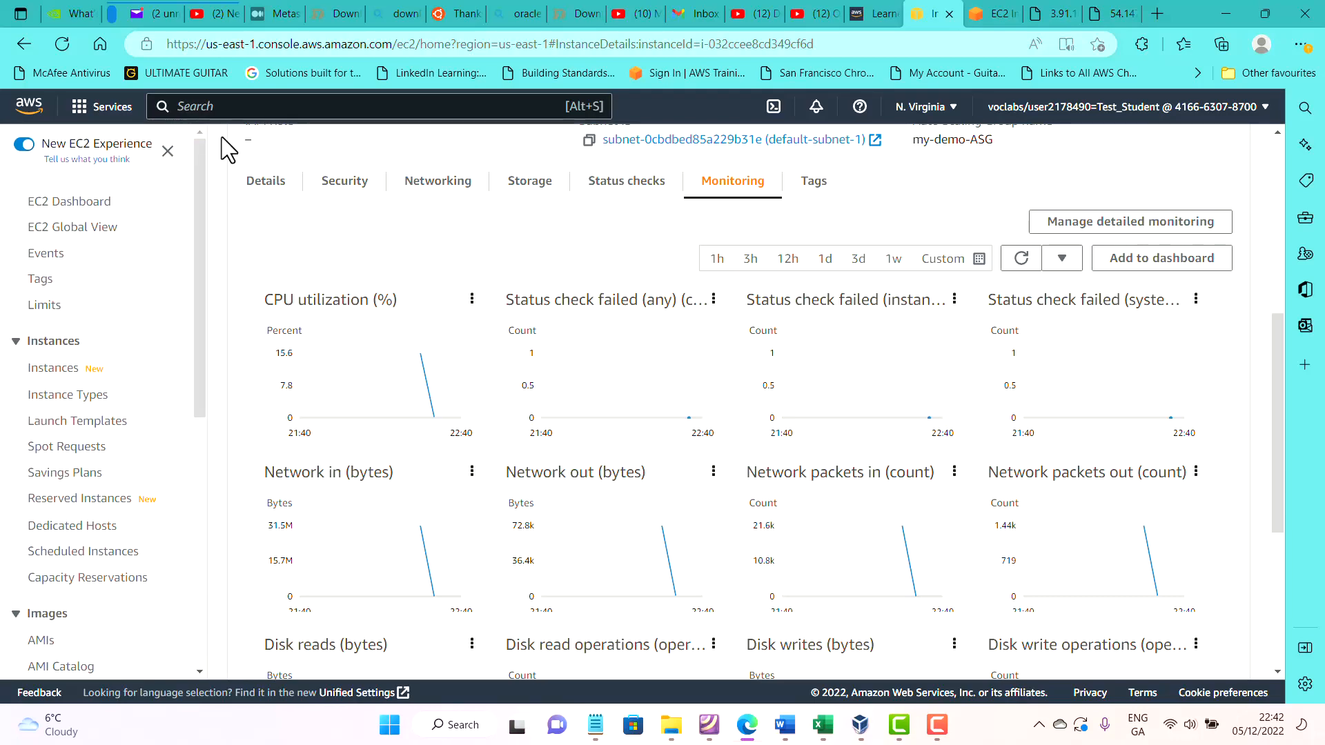
pyautogui.click(96, 205)
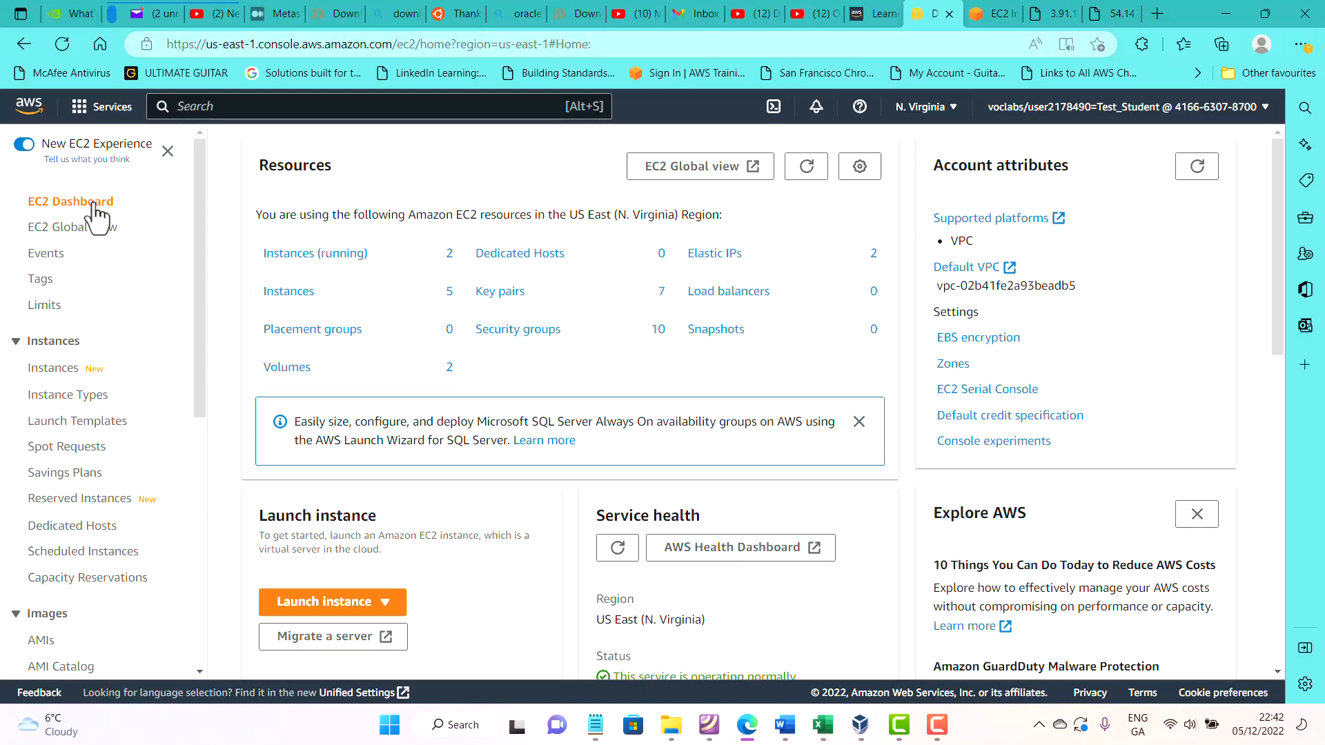
pyautogui.click(67, 373)
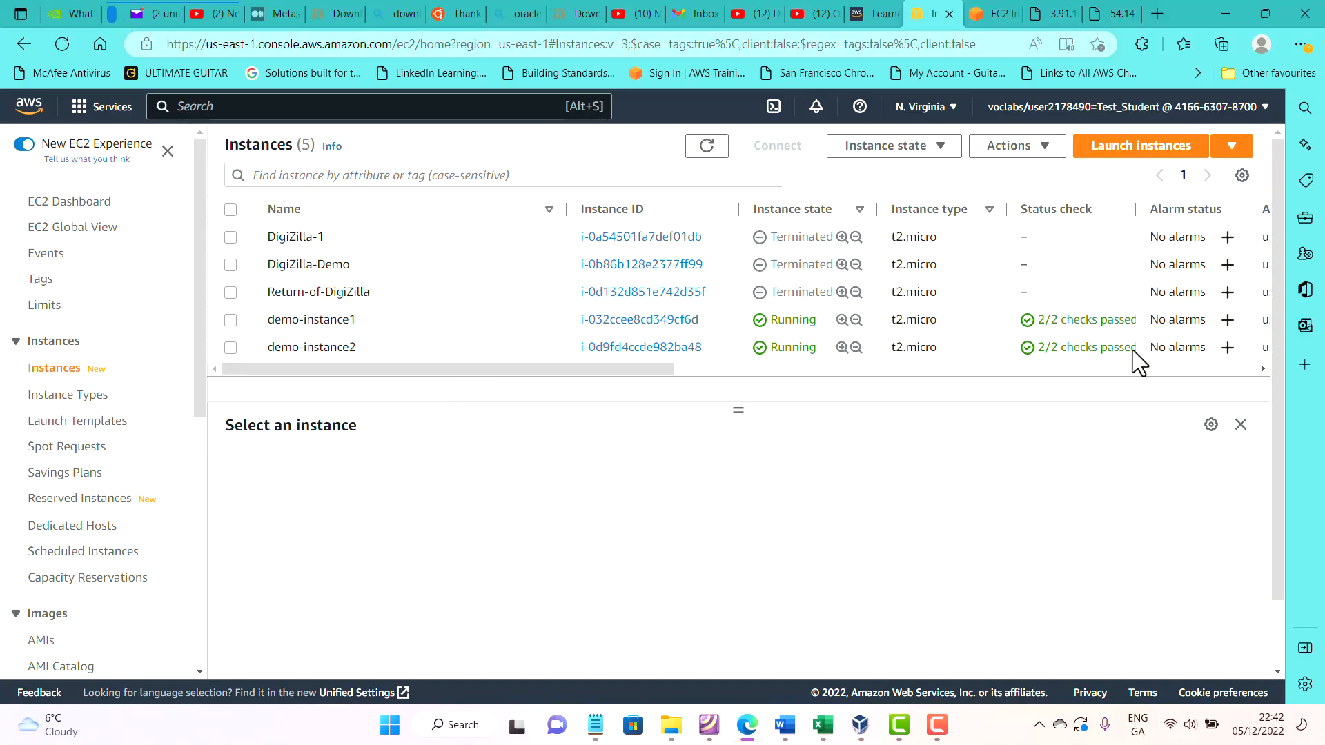
# Run "sudo stress --cpu 30 --timeout 60" a second time in the demo-instance1 terminal.
pyautogui.click(1000, 14)
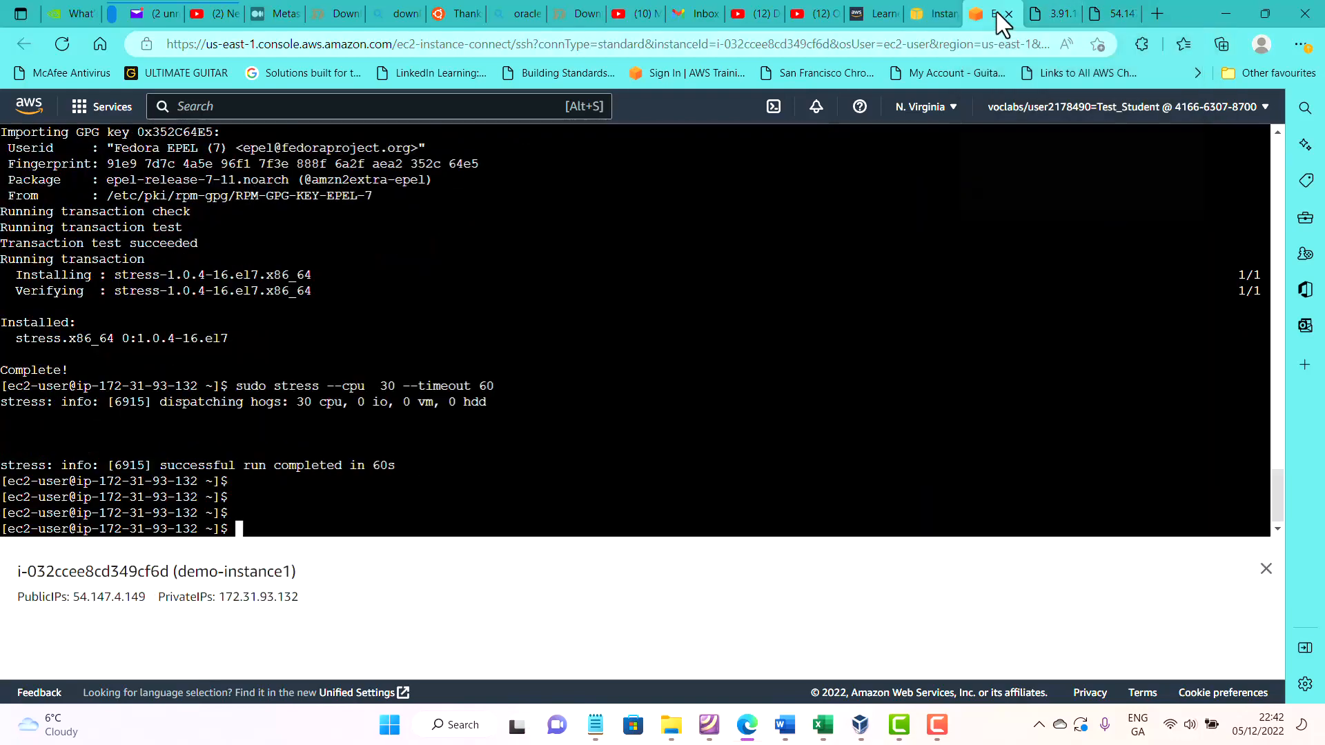
pyautogui.rightClick(373, 523)
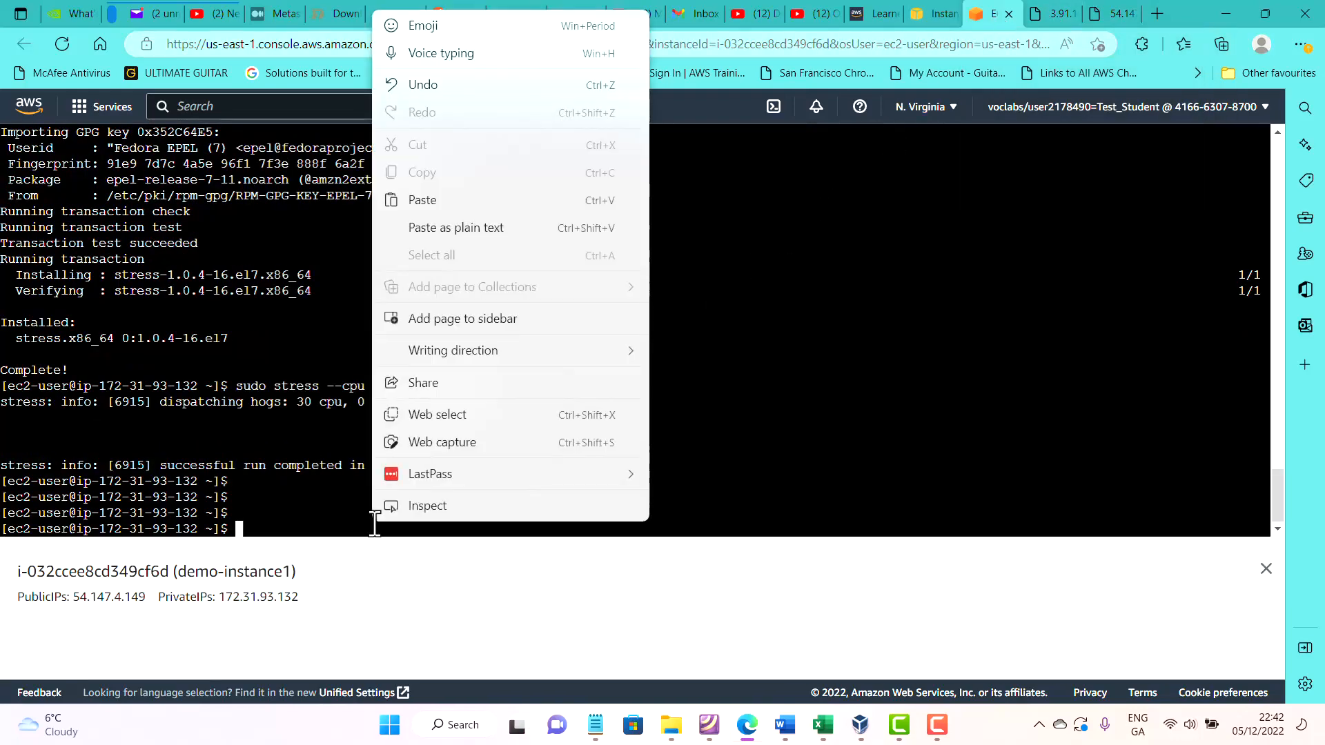
pyautogui.click(474, 200)
pyautogui.press('Return')
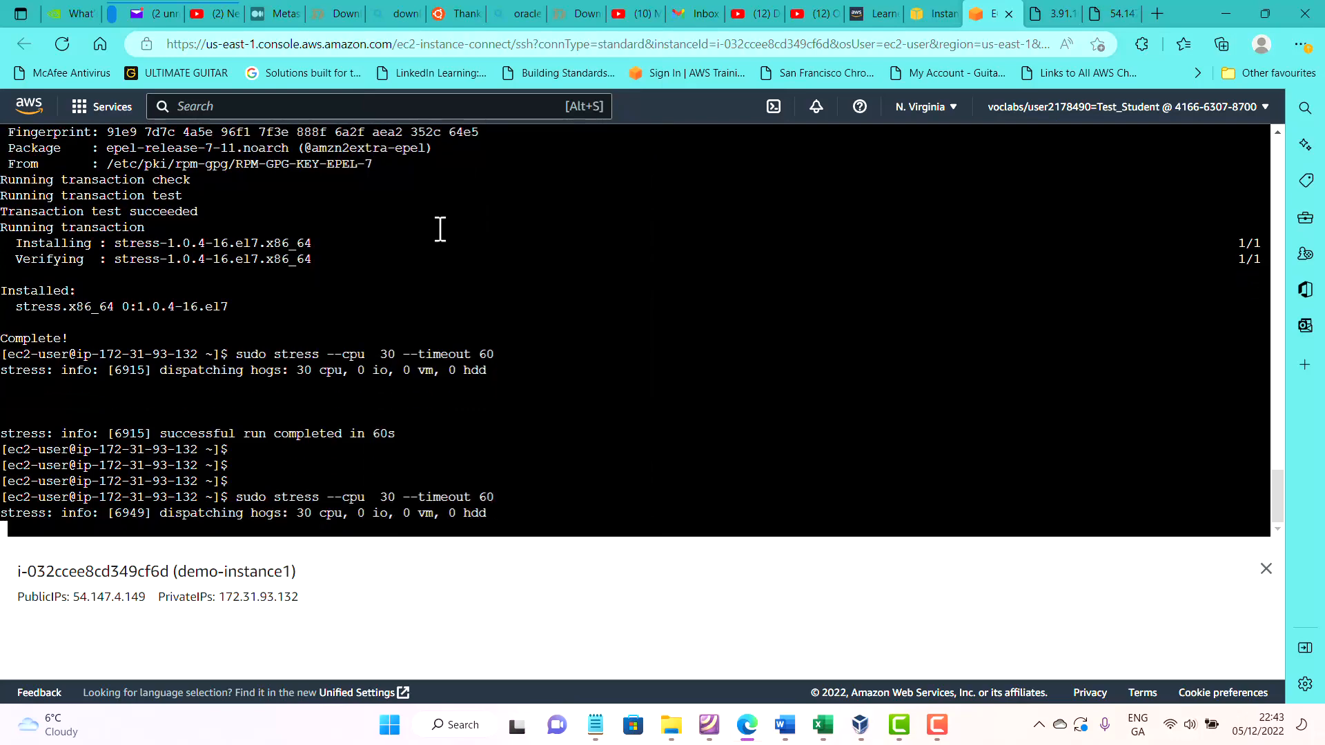
# Refresh the EC2 instances list to check for newly launched instances, and check the stress run in the demo-instance1 terminal.
pyautogui.click(926, 14)
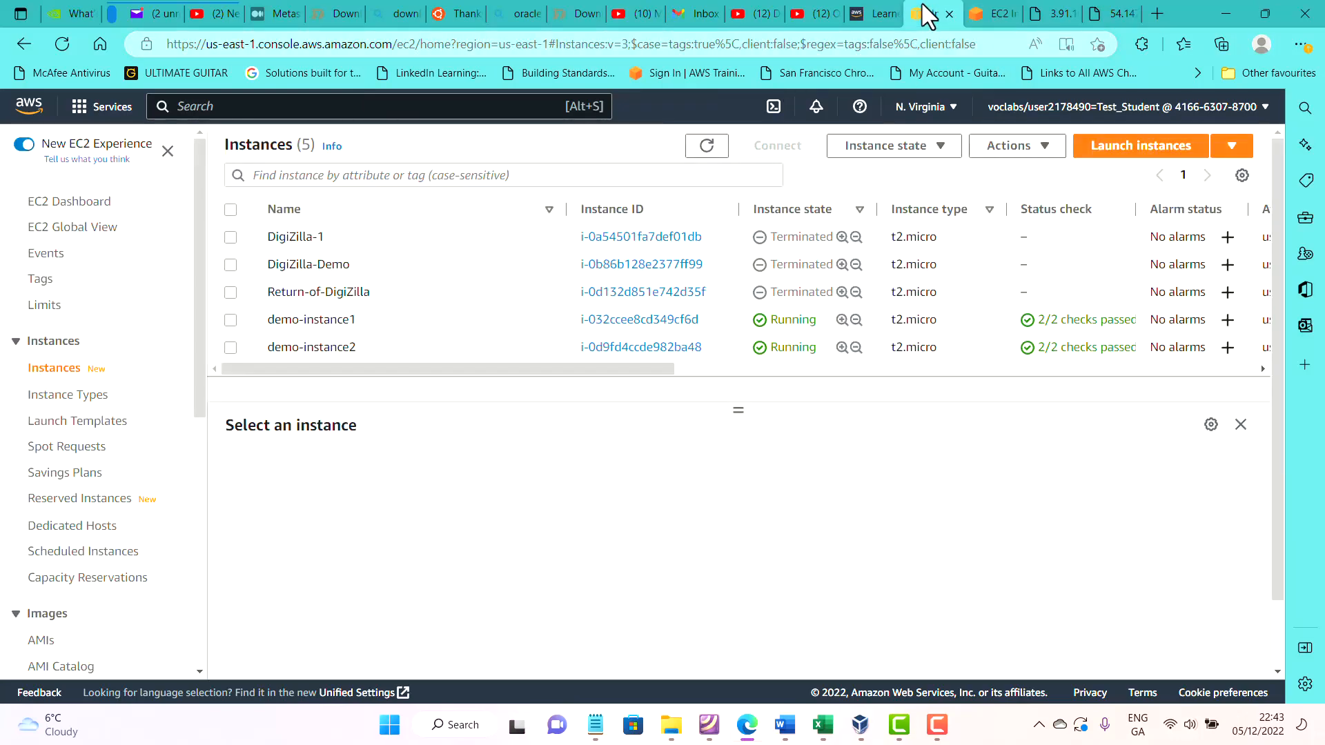
pyautogui.click(711, 145)
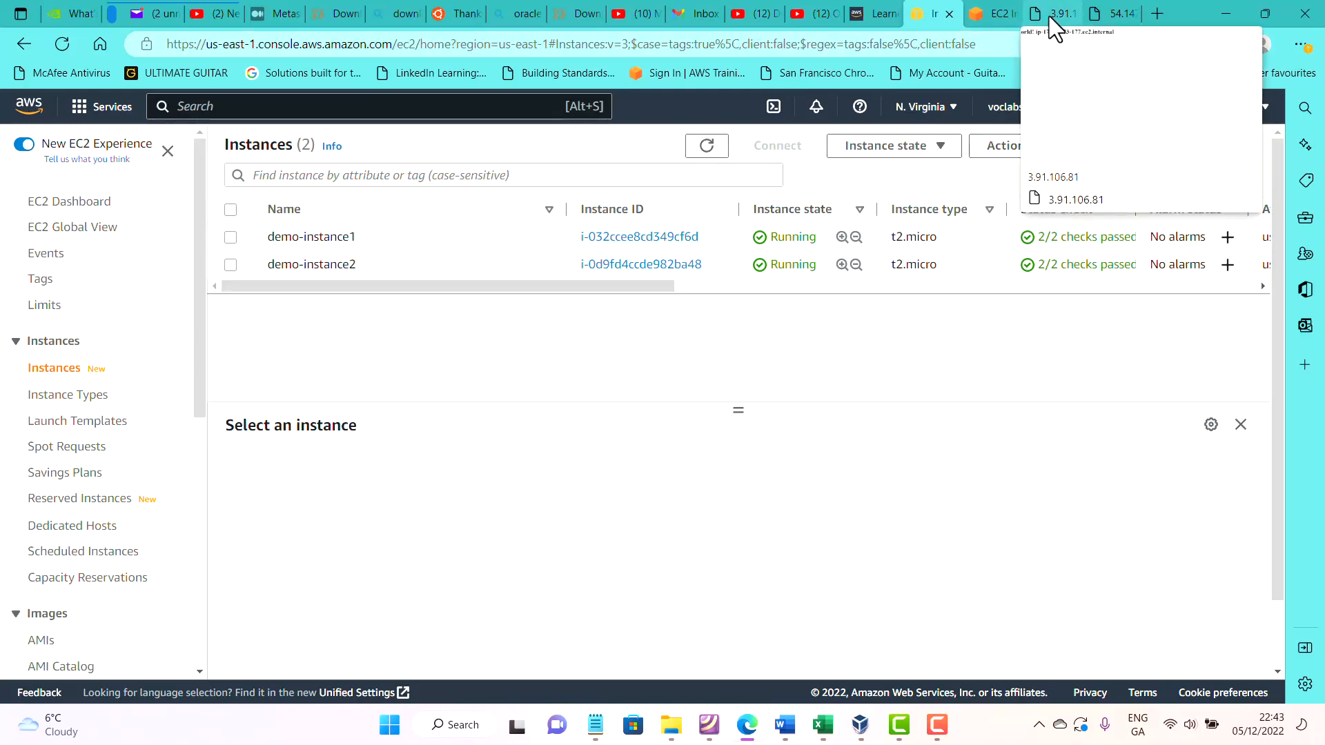
pyautogui.click(996, 11)
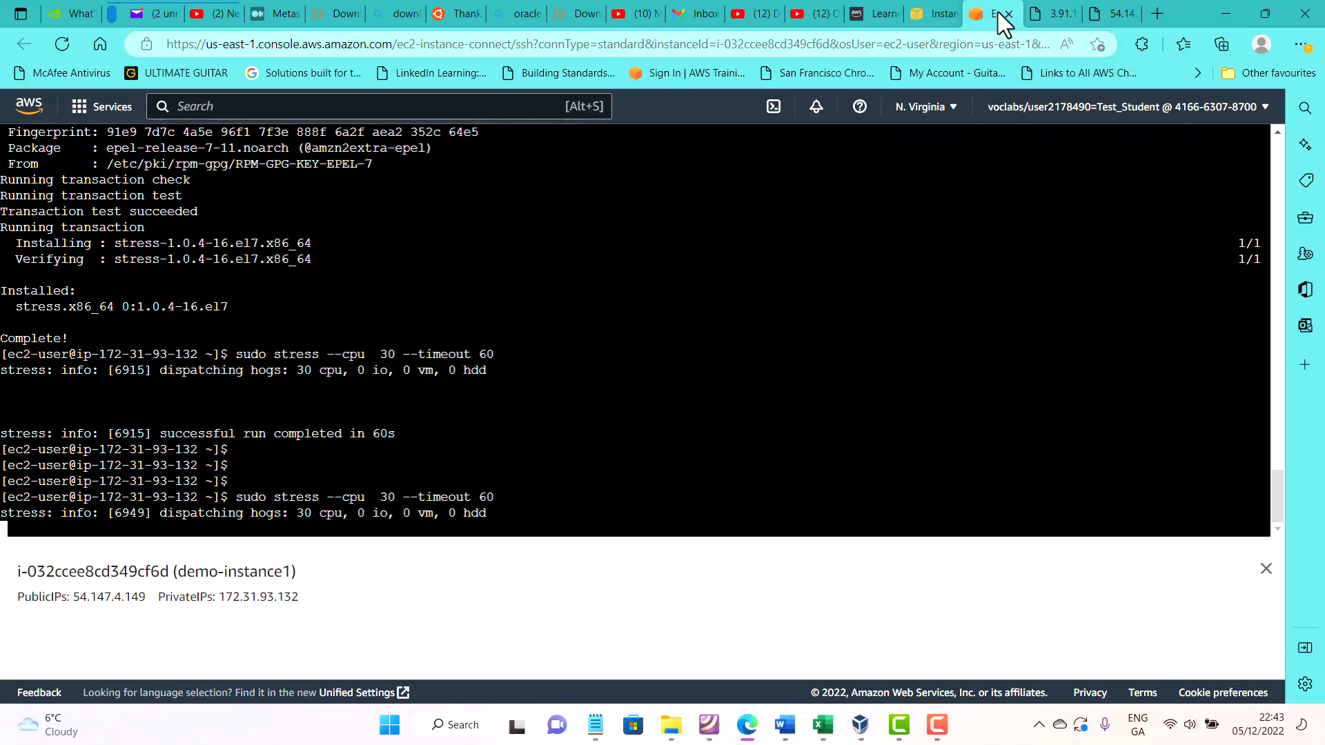
pyautogui.click(935, 14)
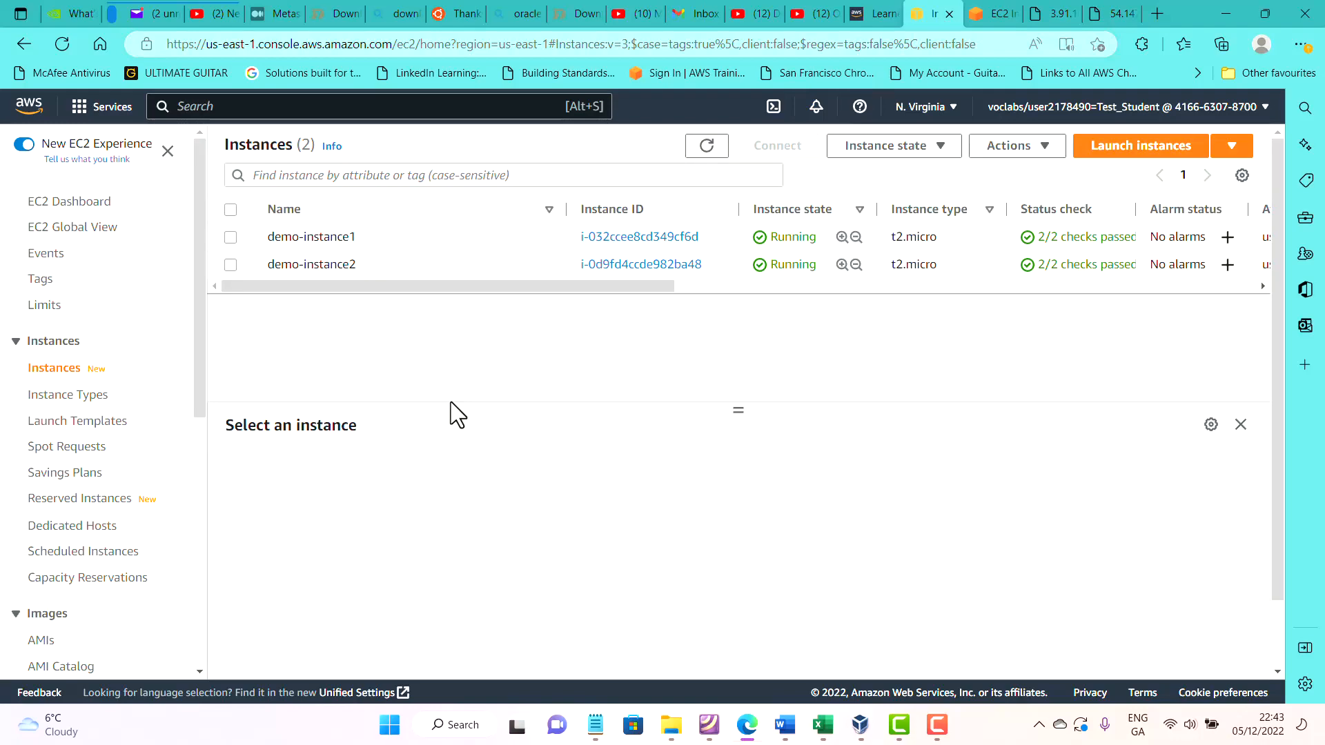
pyautogui.click(983, 19)
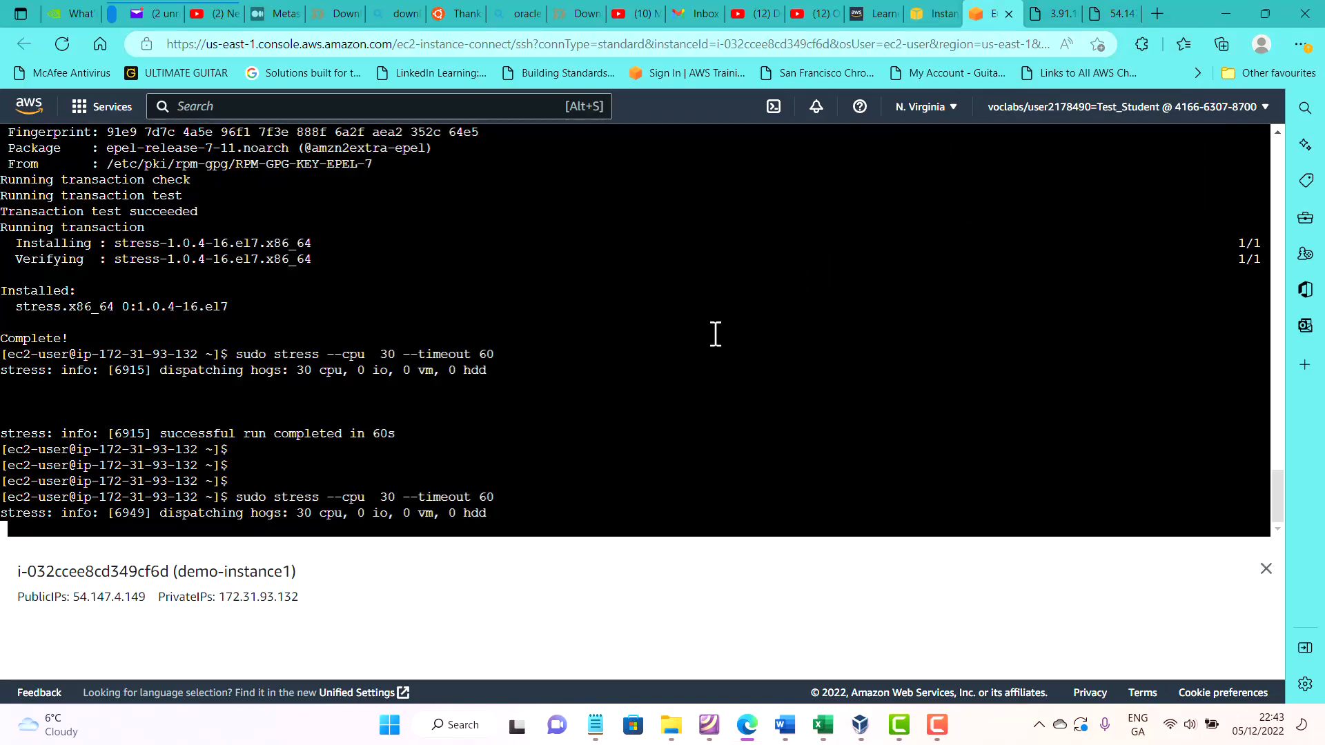
# Check the stress run in the demo-instance1 terminal, then return to the EC2 console and open the Auto Scaling groups list.
pyautogui.press('Return')
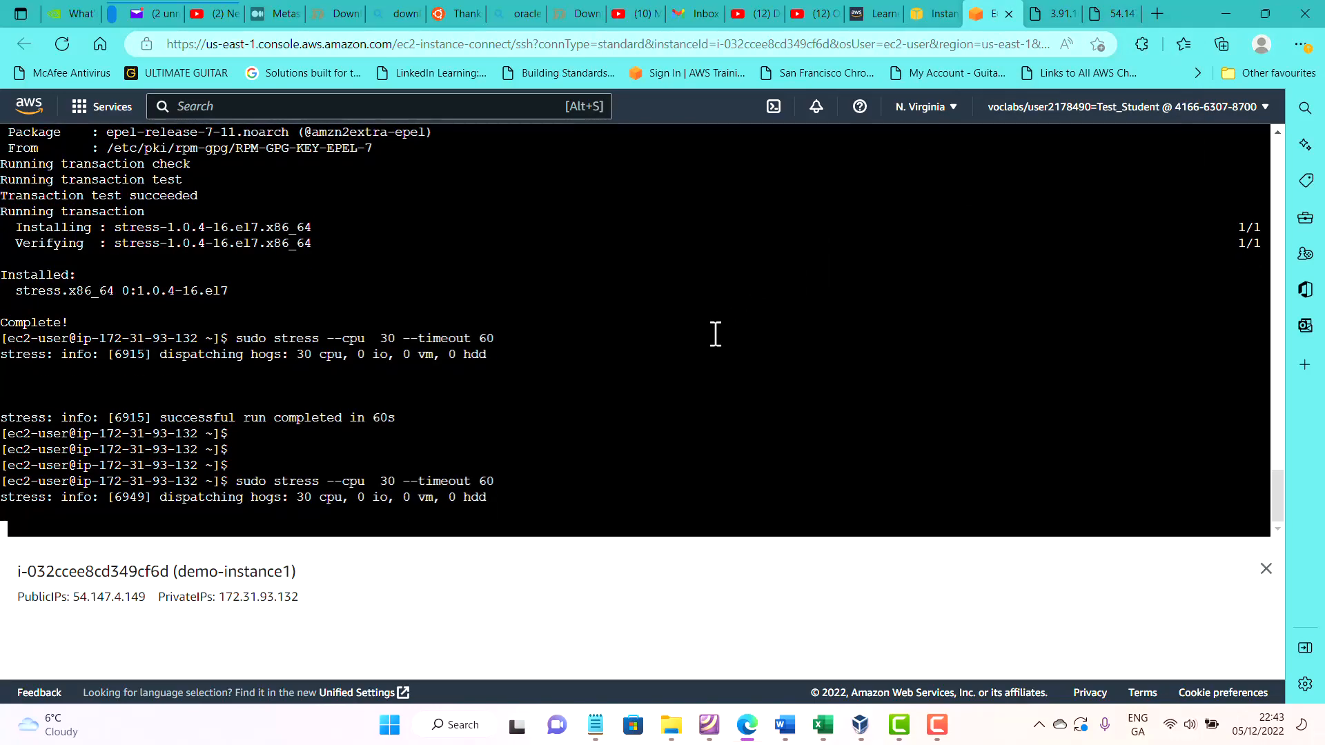
pyautogui.click(935, 14)
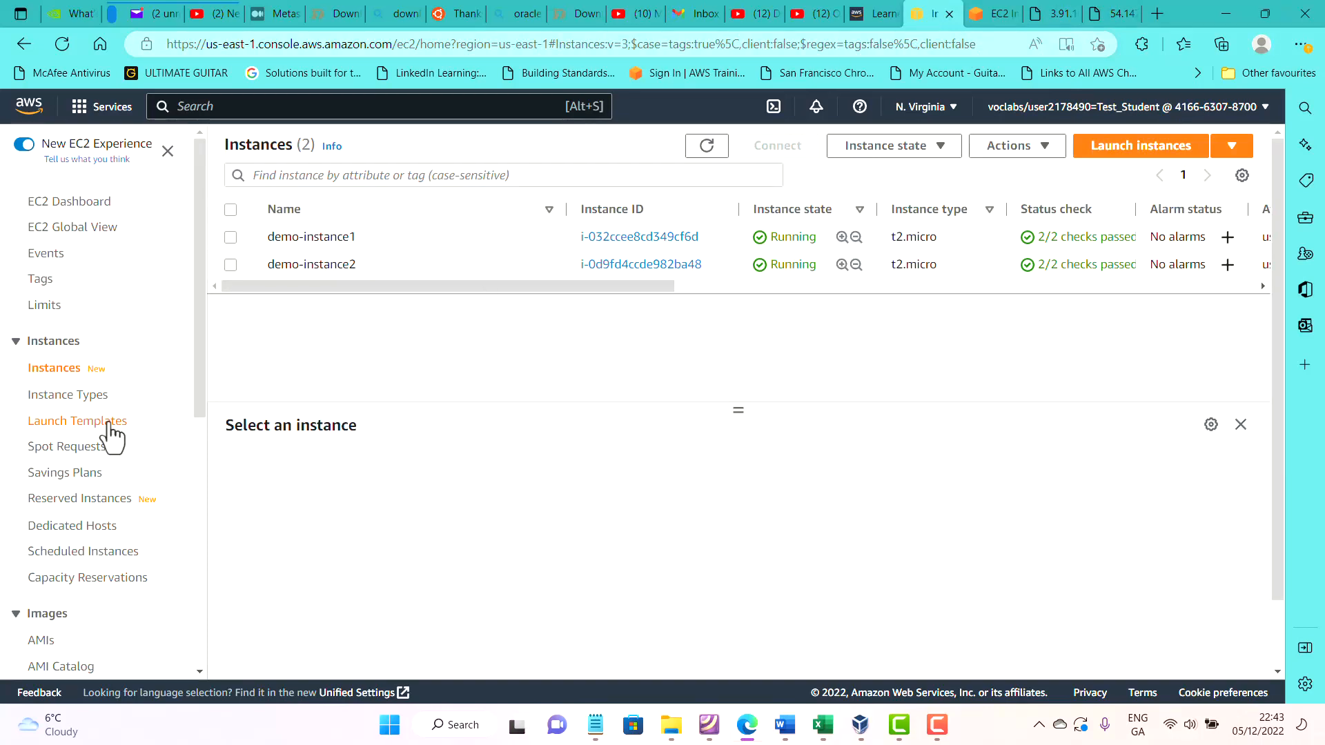
pyautogui.scroll(-4, 109, 438)
pyautogui.scroll(-4, 109, 437)
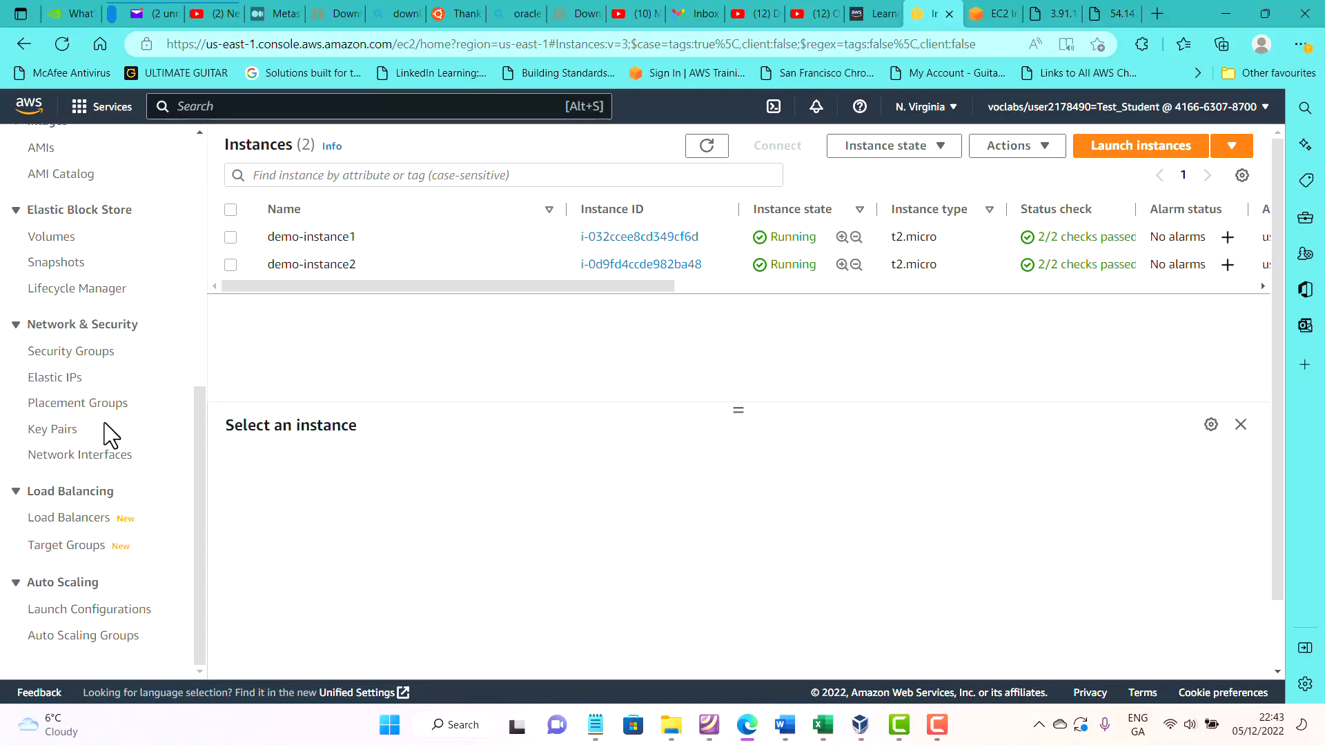
pyautogui.scroll(8, 109, 437)
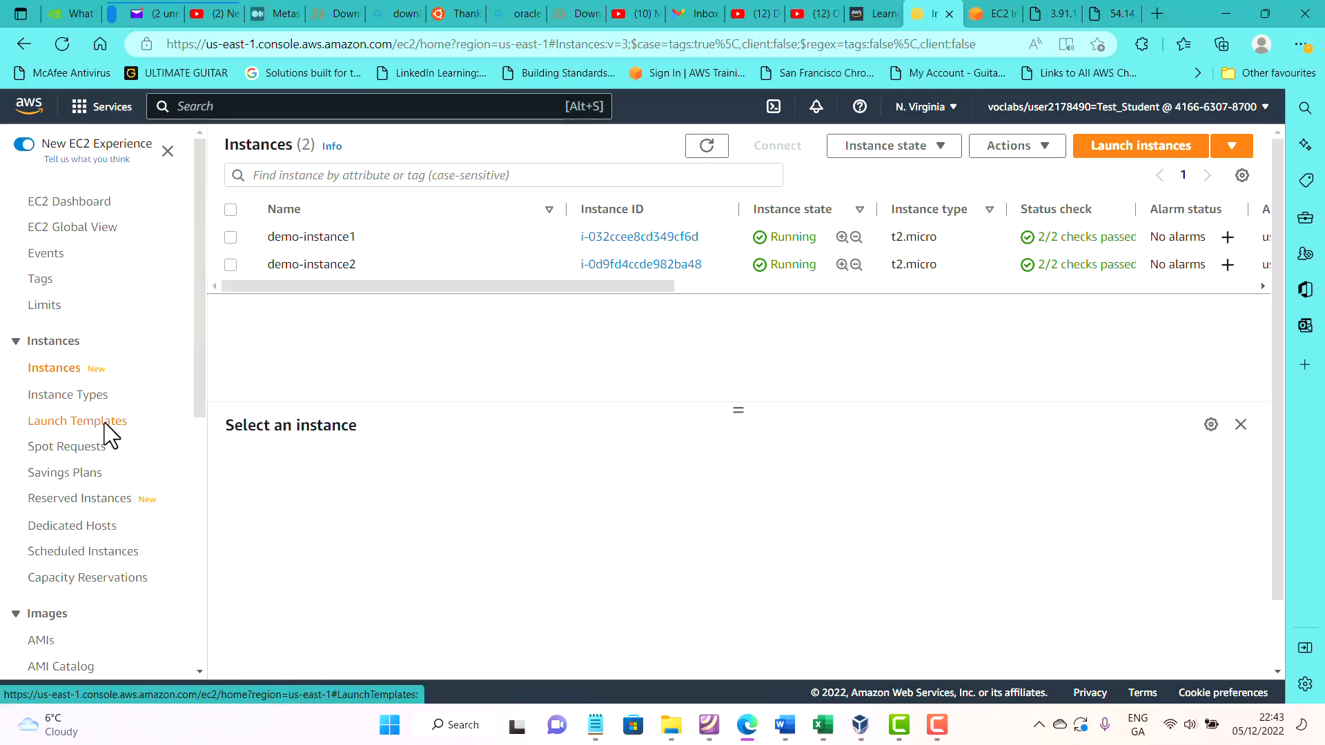
pyautogui.scroll(-8, 110, 435)
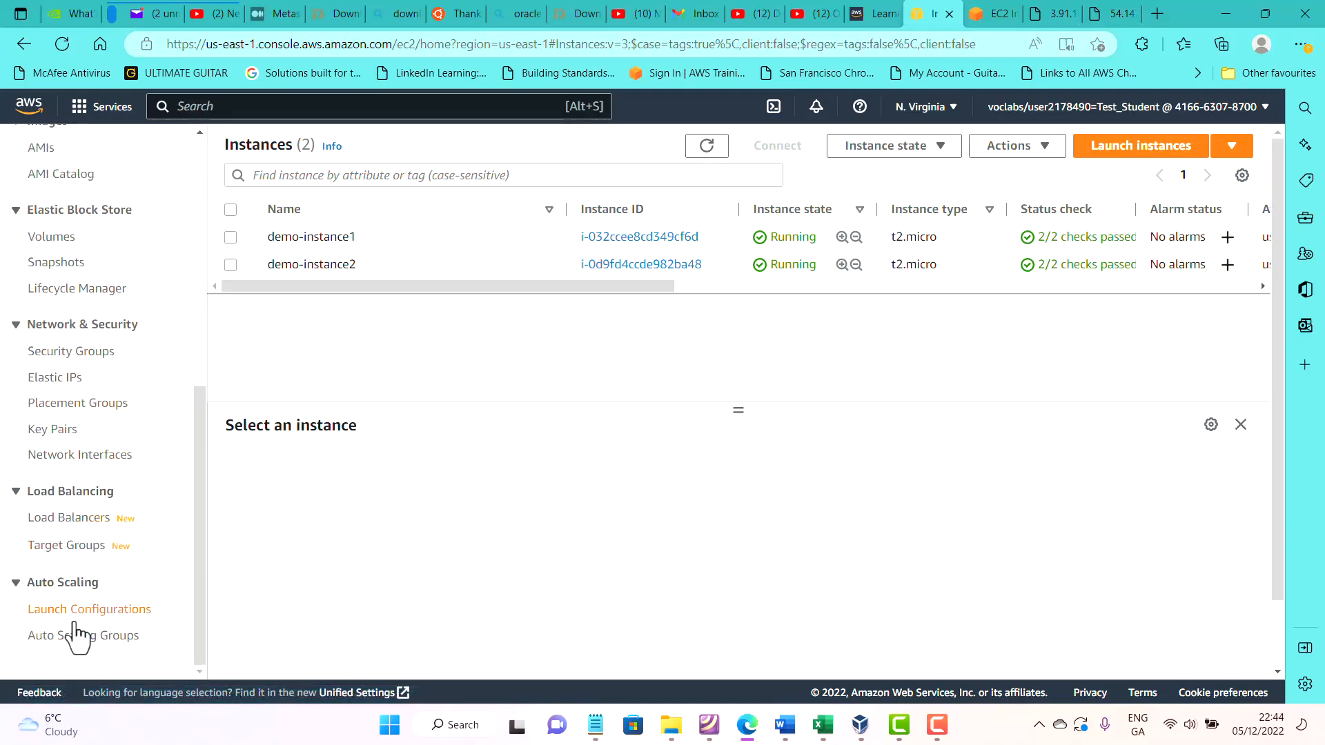
pyautogui.click(110, 642)
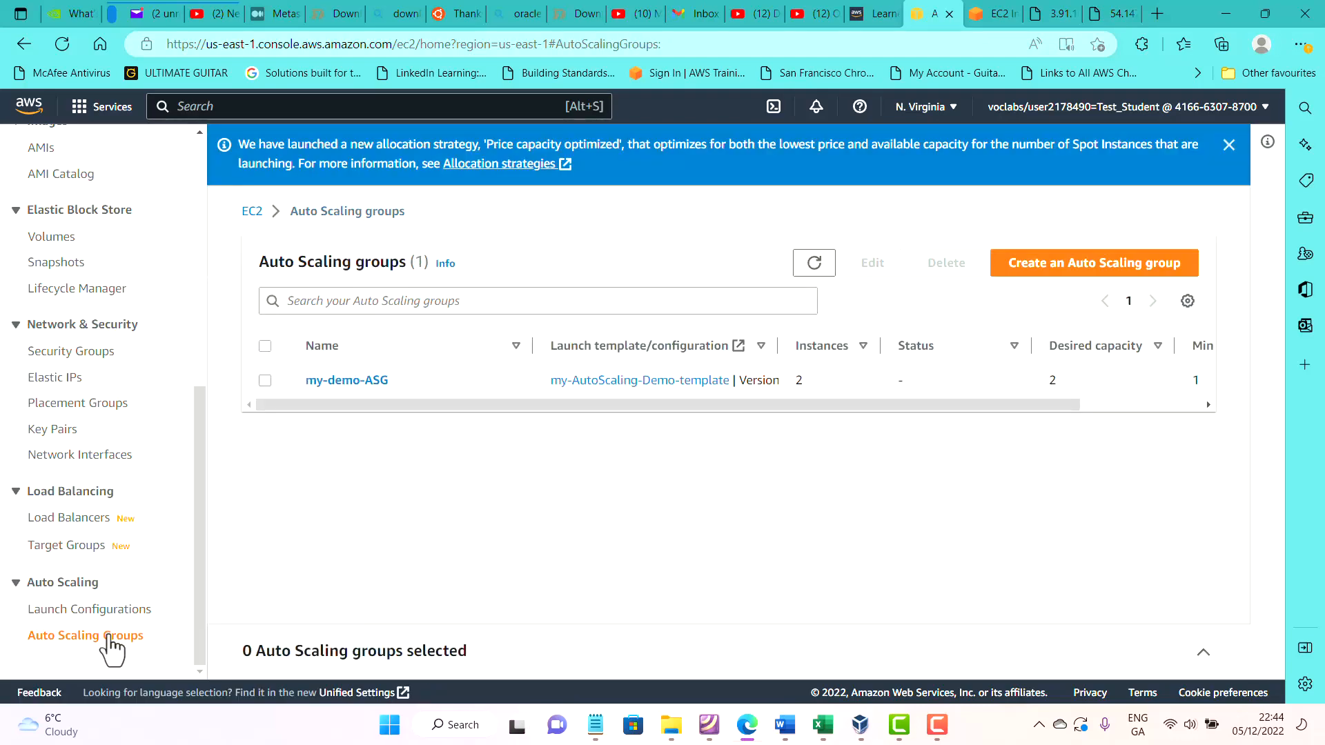
# Open the my-AutoScaling-Demo-template launch template of my-demo-ASG and examine its version and instance details.
pyautogui.click(667, 385)
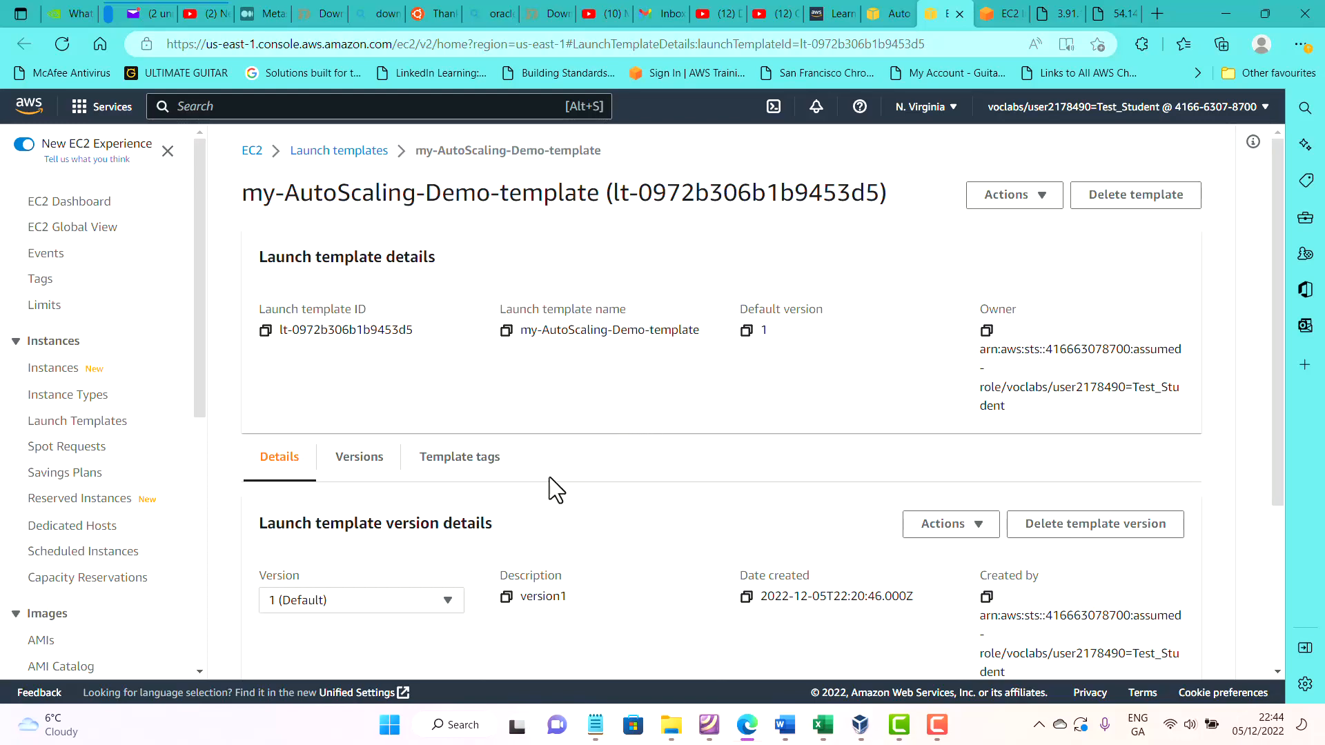
pyautogui.scroll(-4, 547, 488)
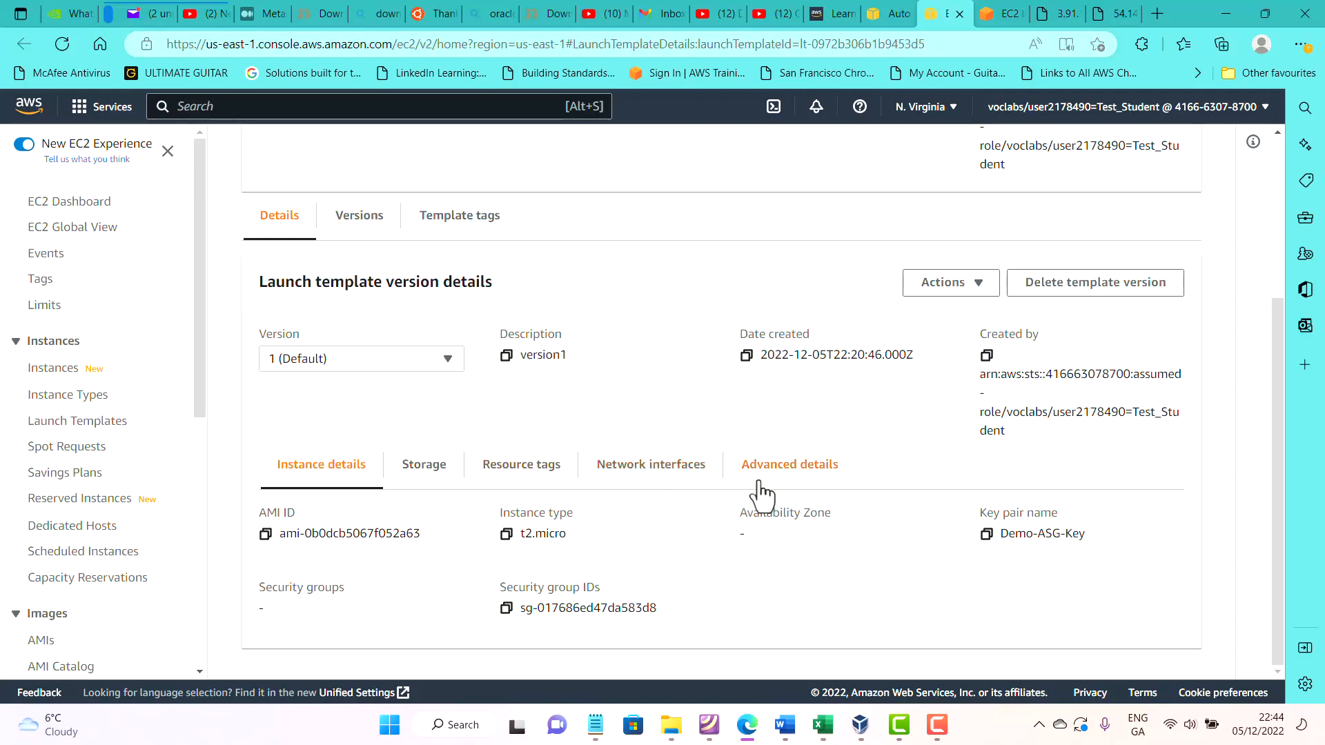
pyautogui.scroll(3, 772, 480)
pyautogui.scroll(1, 780, 486)
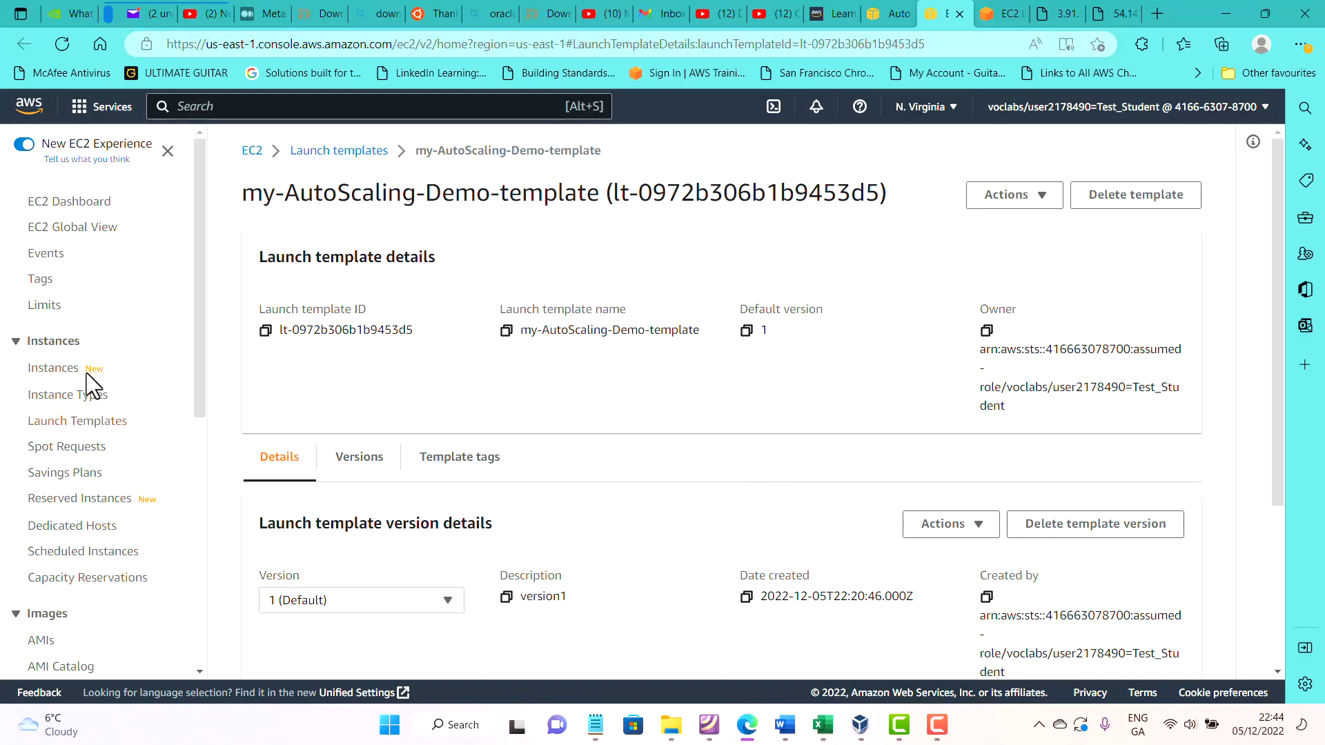
# Select demo-instance1 and demo-instance2 in the EC2 instances list and examine their combined CPU utilization graph.
pyautogui.click(70, 368)
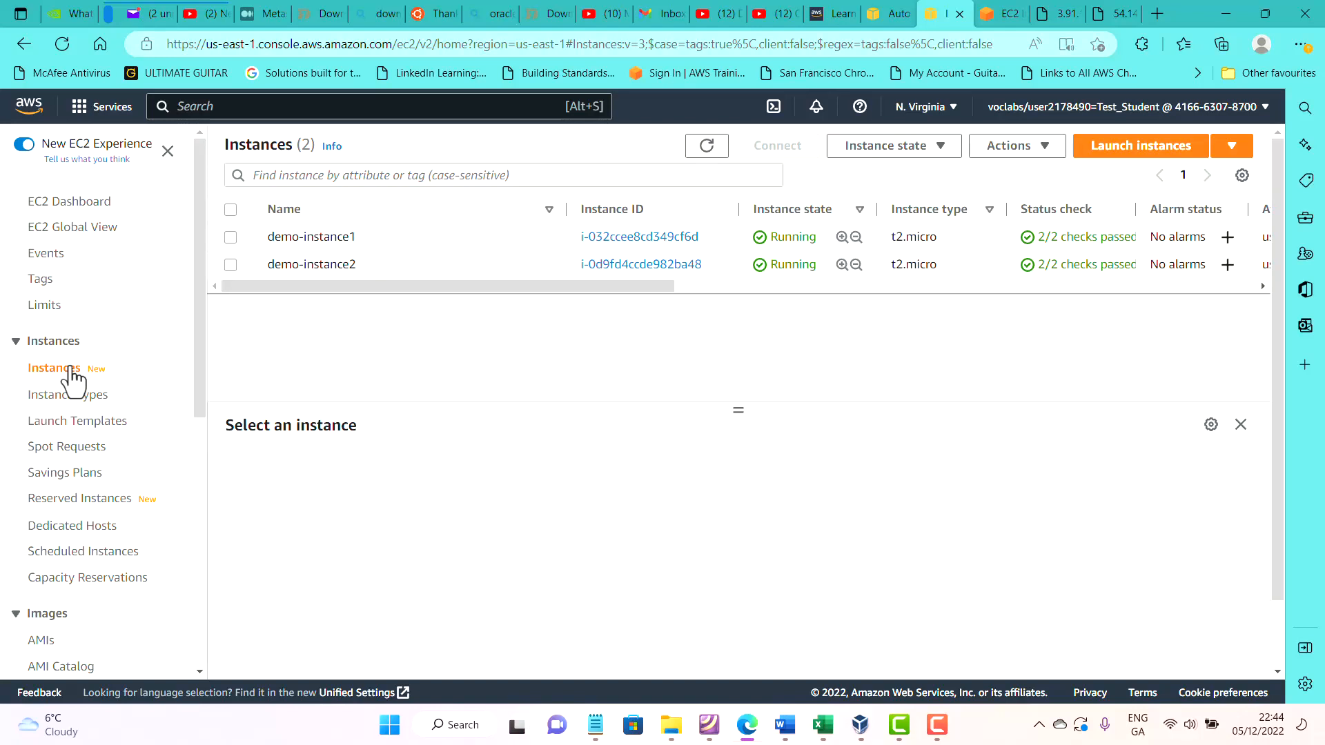
pyautogui.click(231, 209)
pyautogui.click(890, 150)
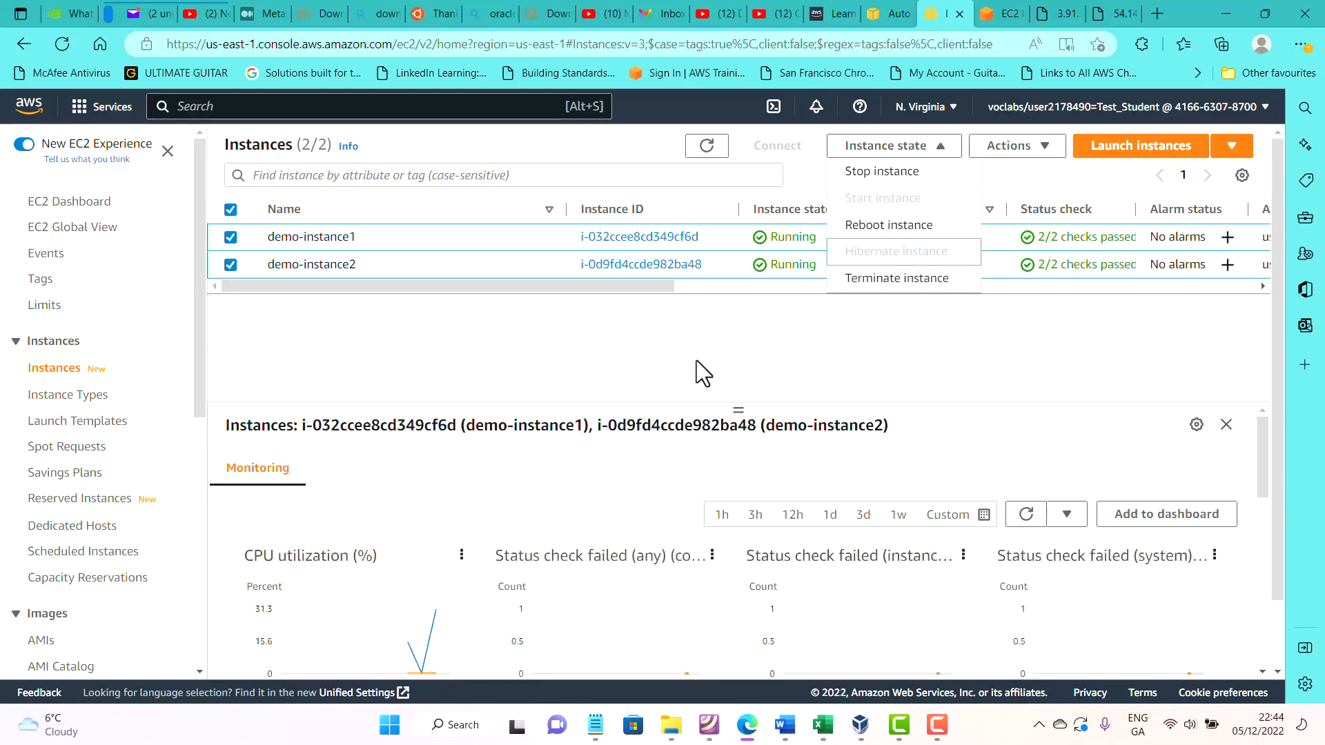
pyautogui.scroll(-1, 568, 527)
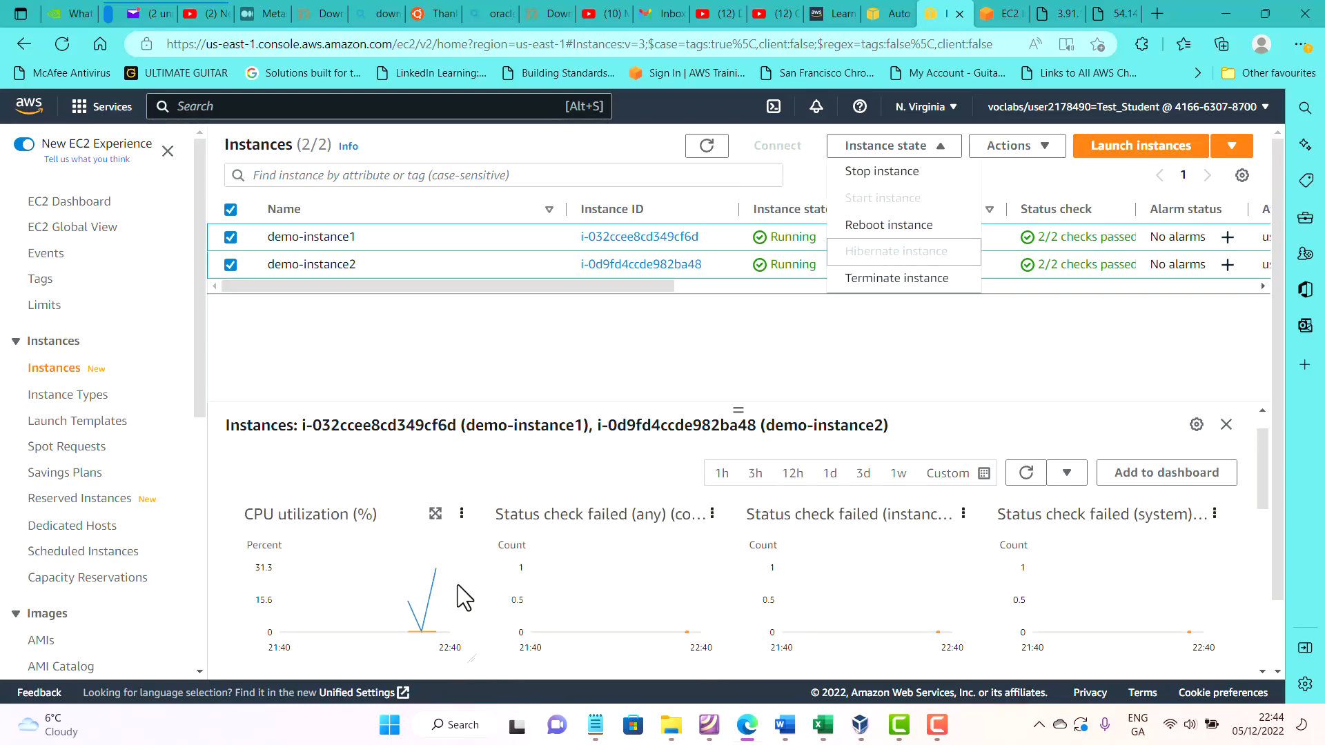
pyautogui.click(483, 335)
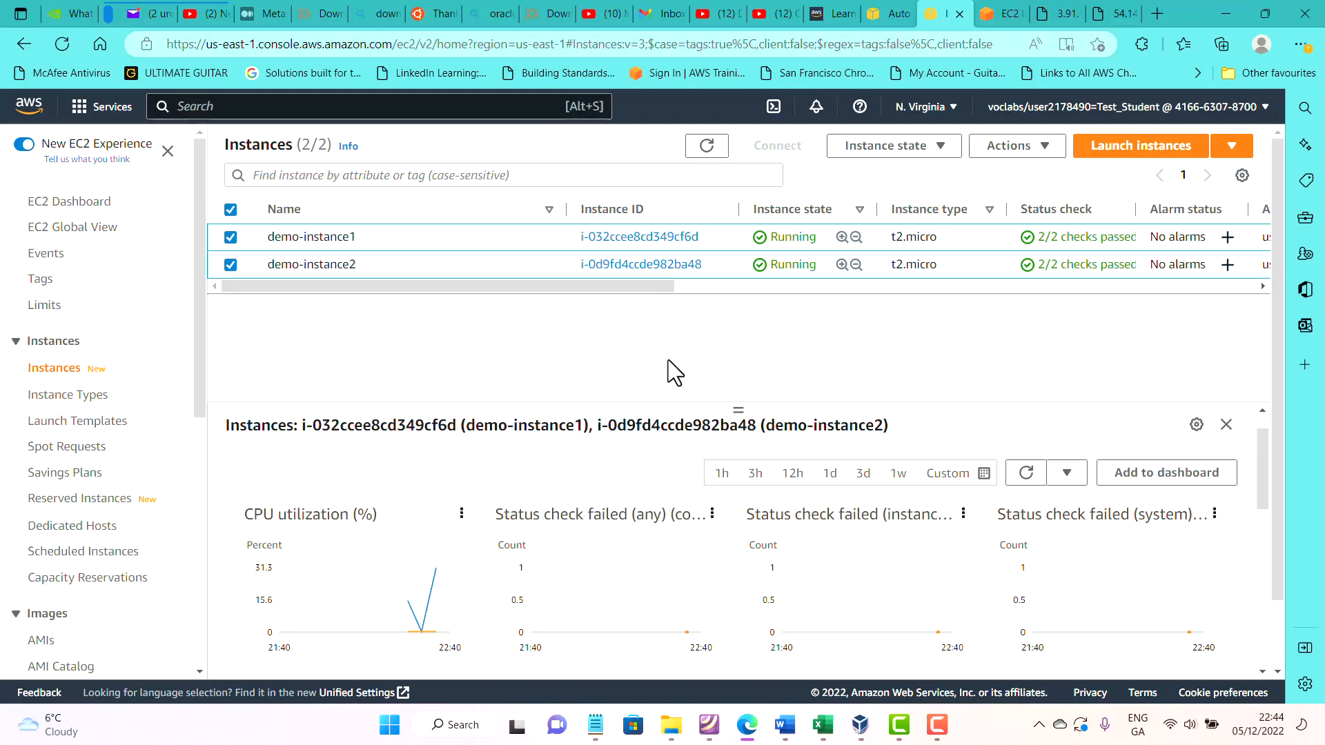
# Run "sudo stress --cpu 60 --timeout 120" in the demo-instance1 terminal.
pyautogui.hotkey('ctrl', 'Tab')
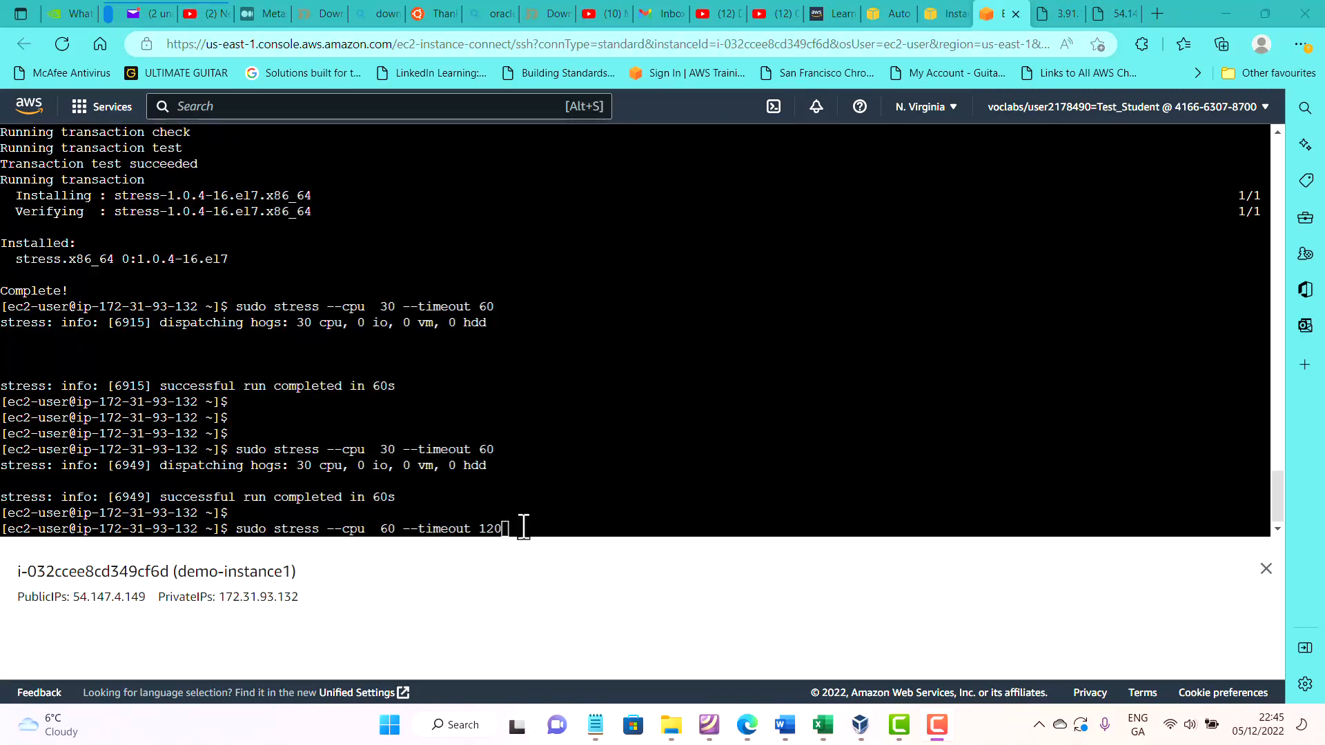
pyautogui.press('Return')
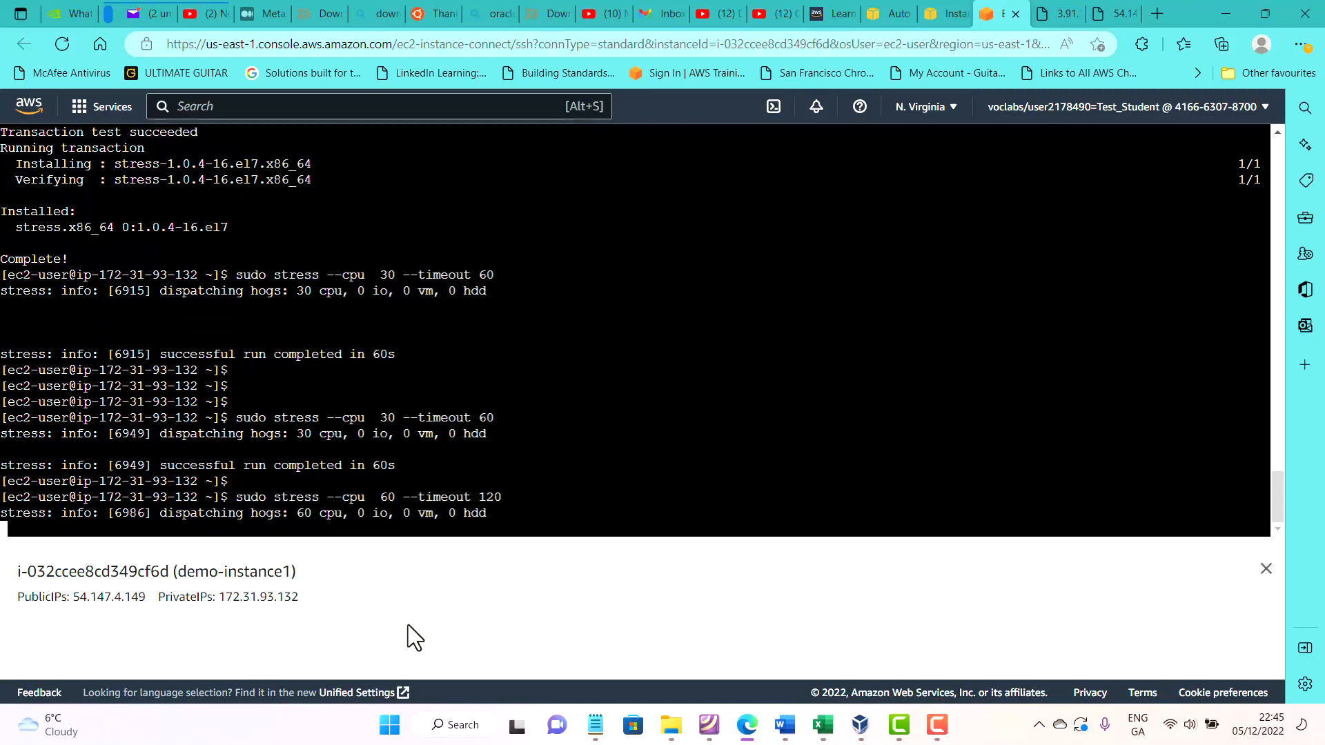
# Go from the Auto Scaling groups page to the EC2 instances list and refresh it repeatedly to check for newly launched instances.
pyautogui.click(887, 12)
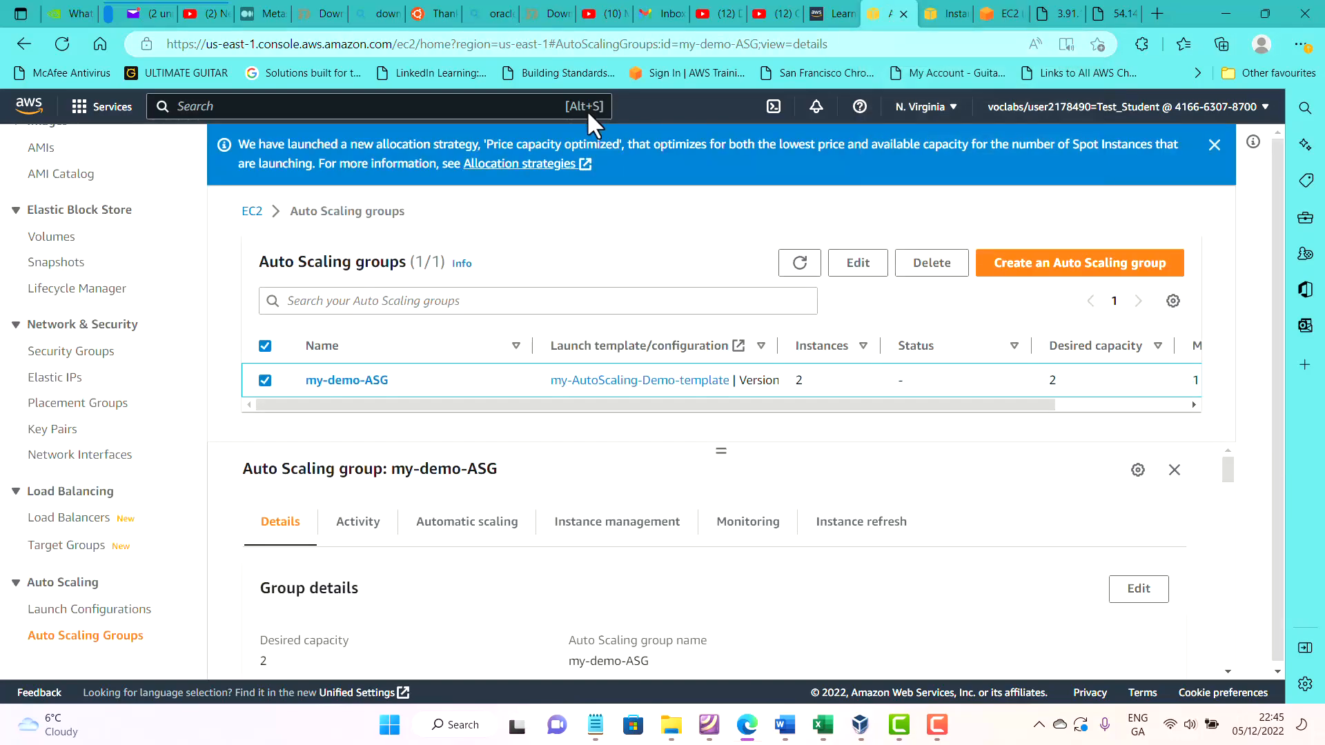
pyautogui.scroll(5, 118, 359)
pyautogui.scroll(3, 121, 352)
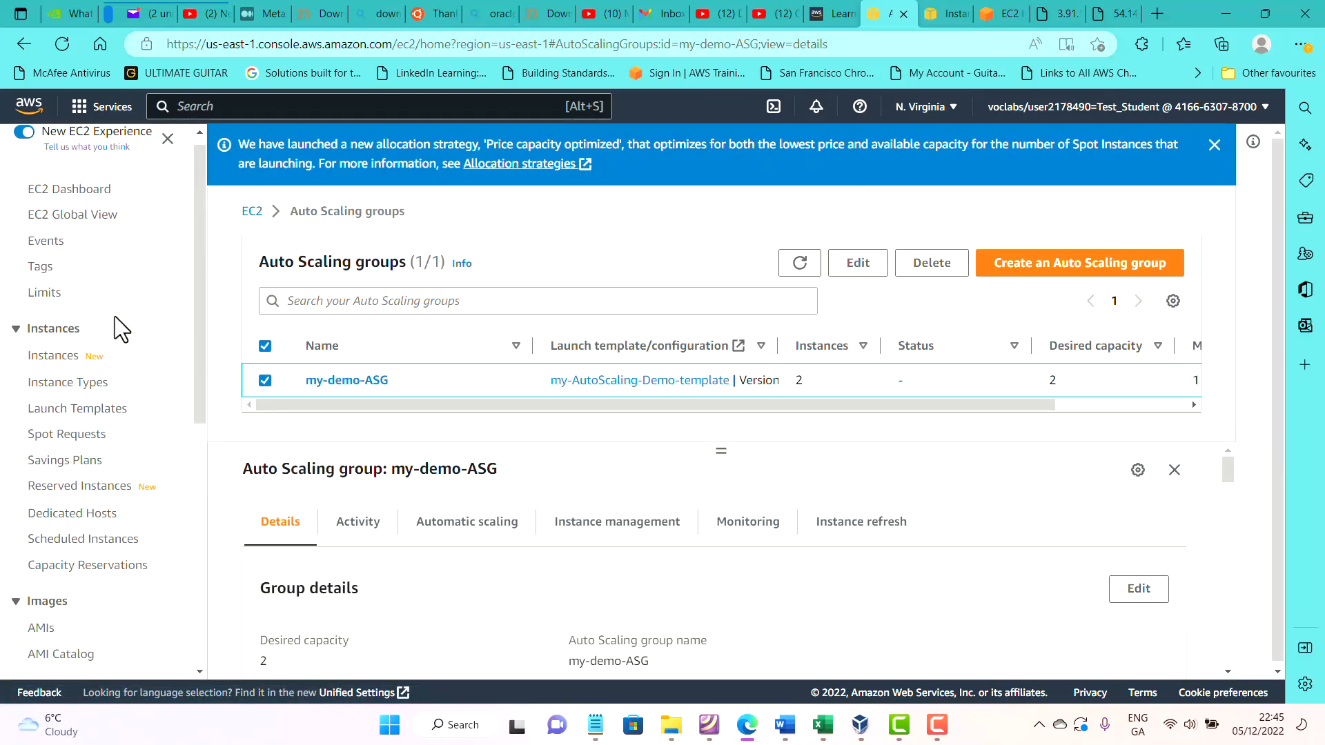
pyautogui.click(78, 373)
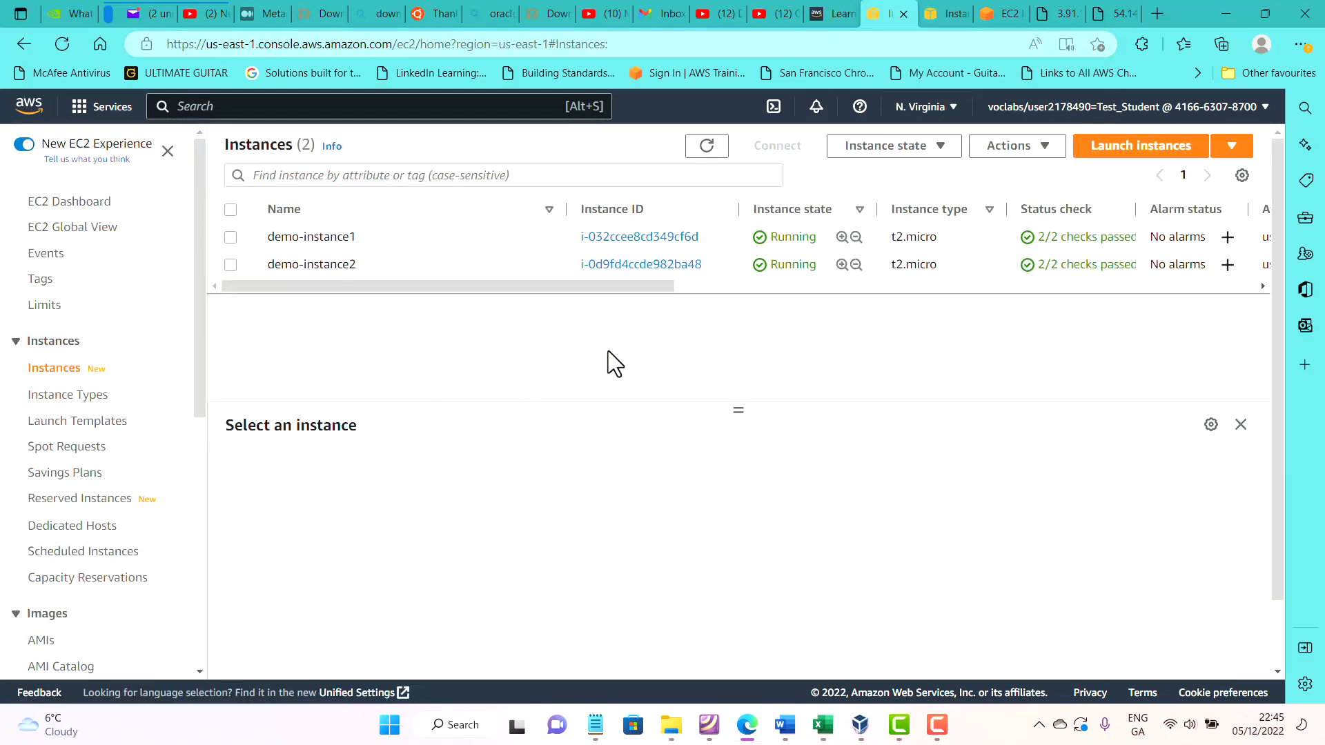
pyautogui.click(712, 145)
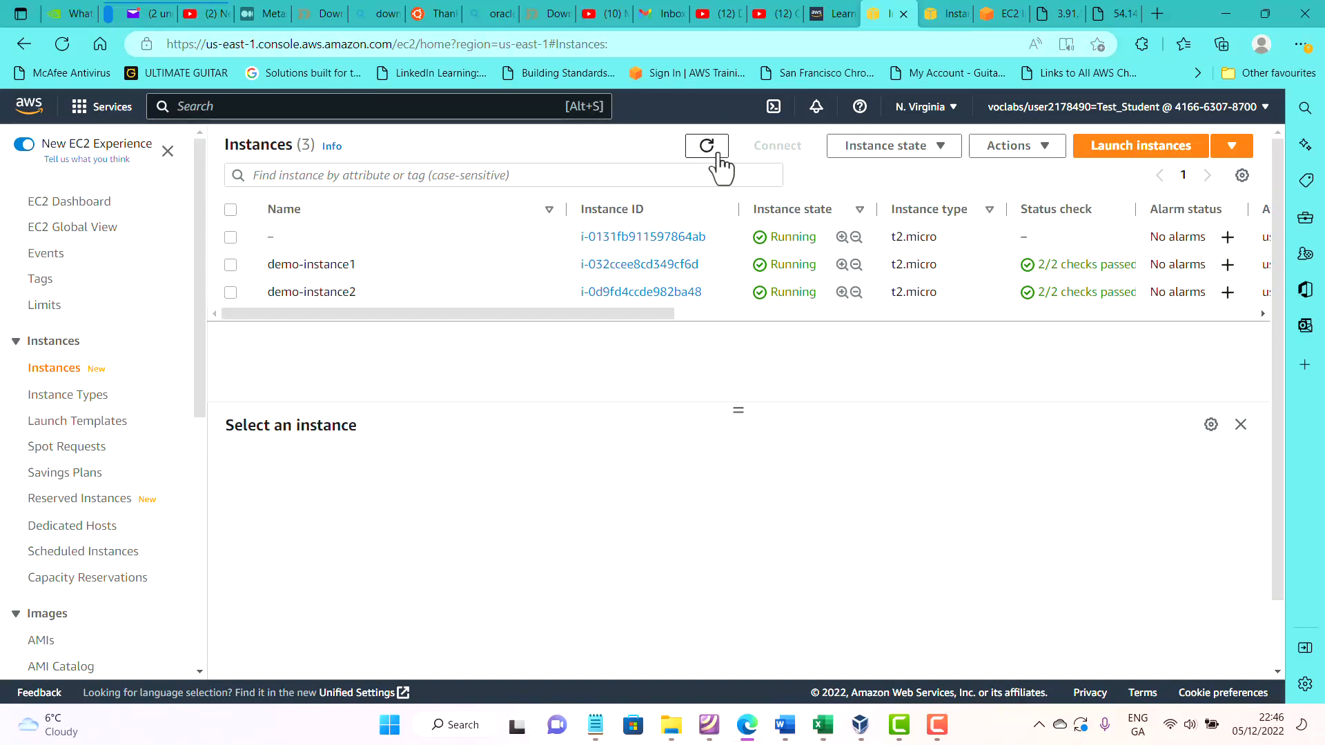
pyautogui.click(717, 156)
pyautogui.click(718, 156)
pyautogui.click(717, 156)
pyautogui.click(707, 145)
pyautogui.click(706, 147)
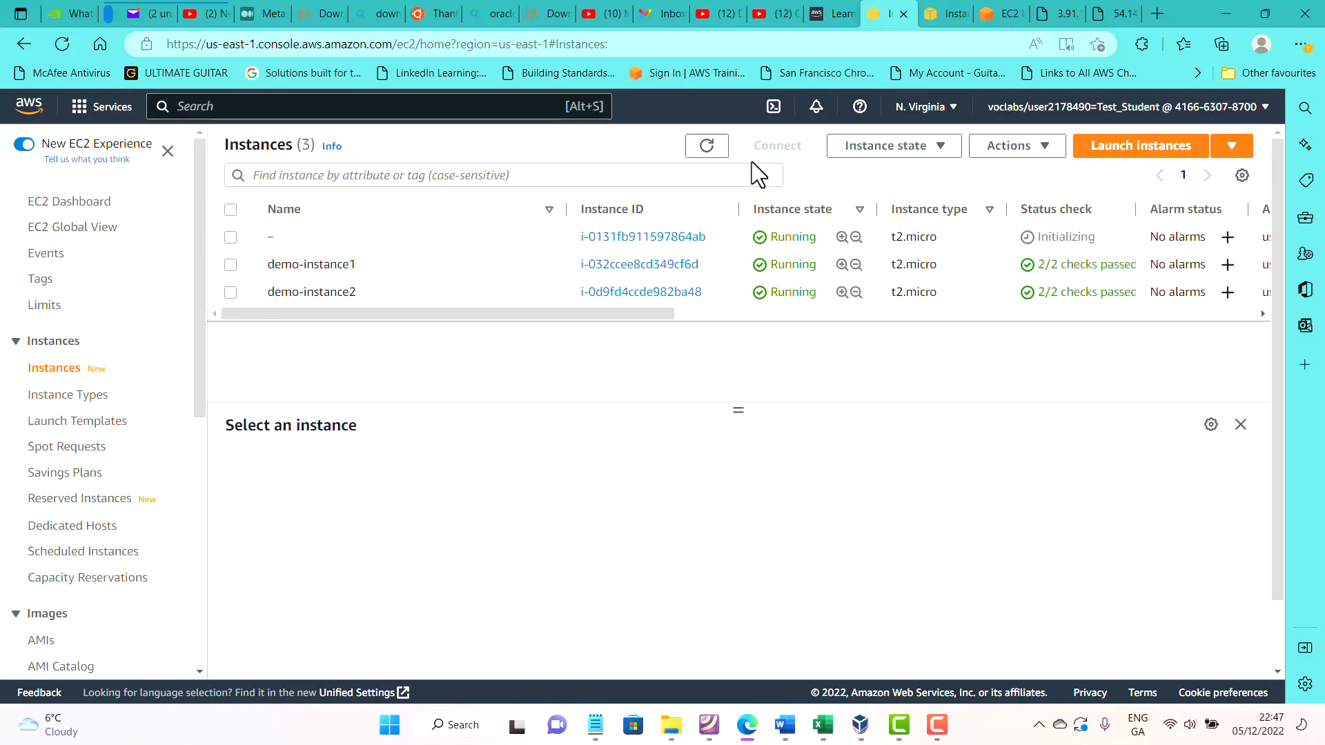
# Check the progress of the 120-second stress run in the demo-instance1 terminal.
pyautogui.click(997, 21)
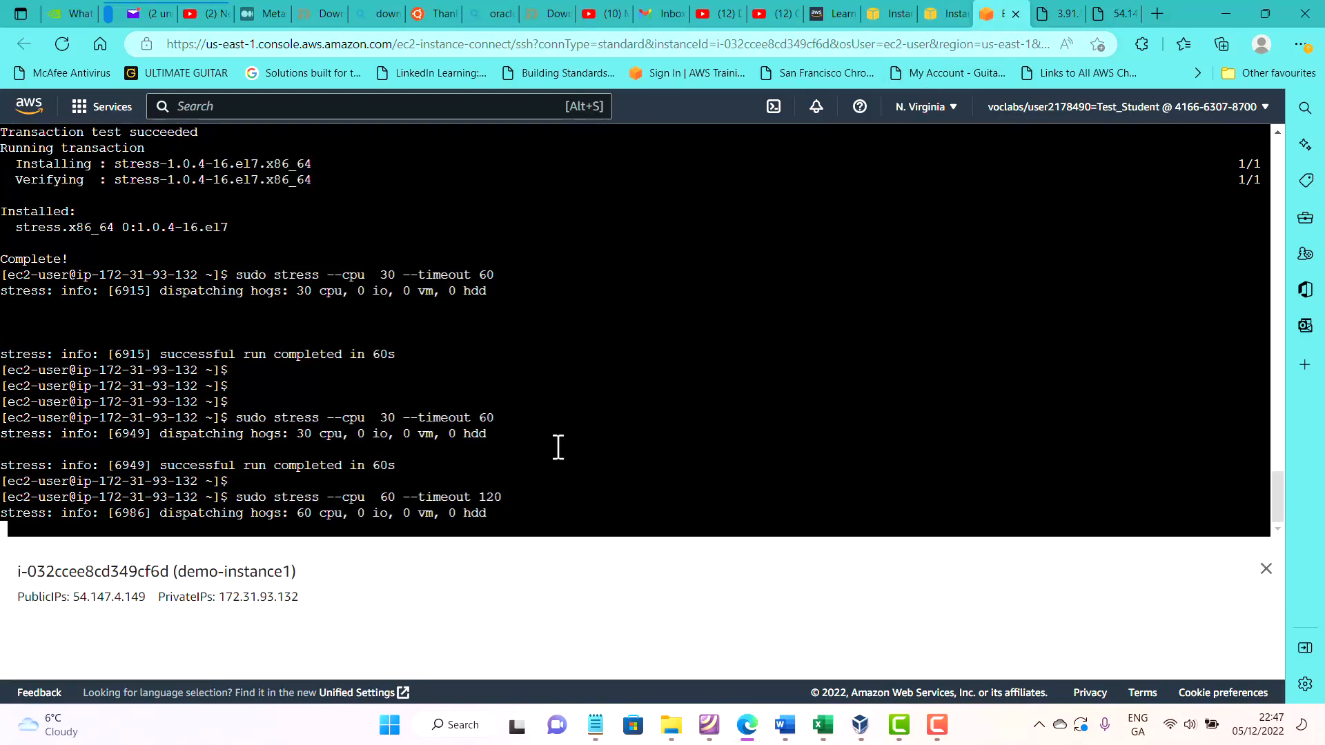
pyautogui.press('Return')
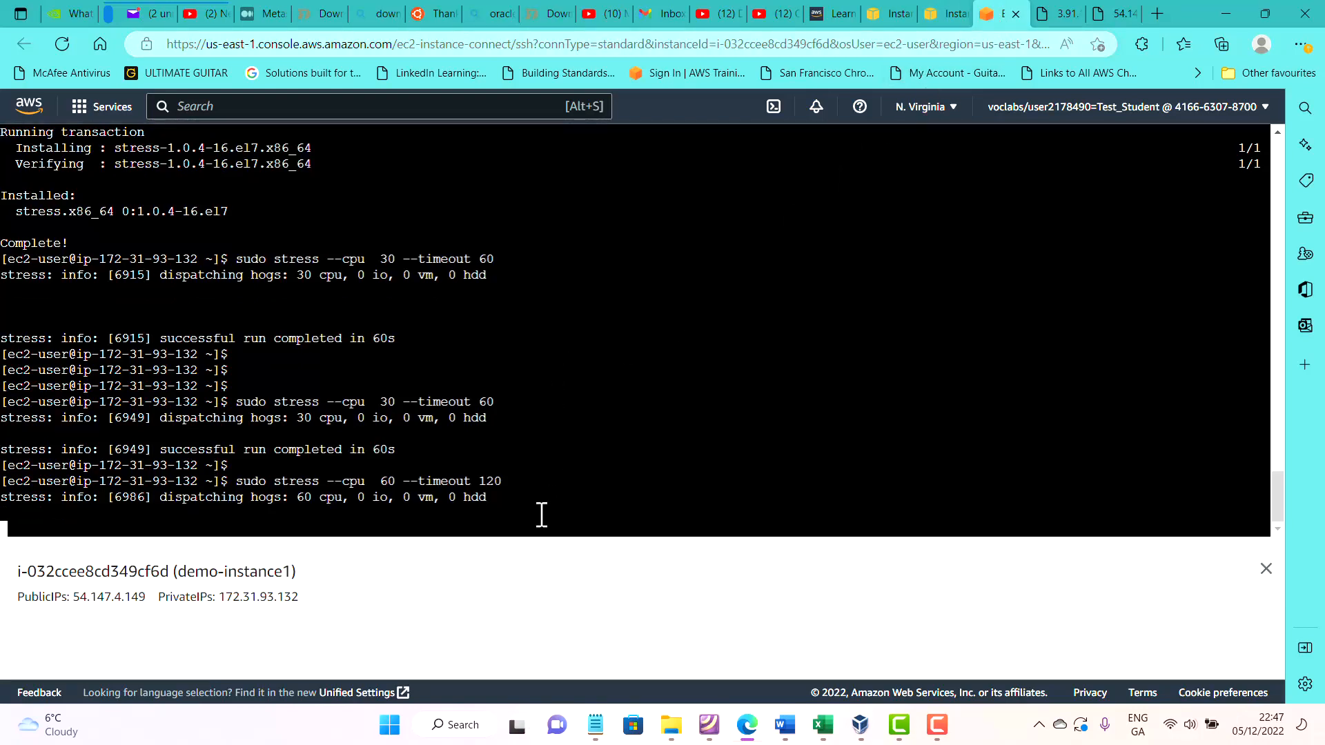
pyautogui.press('Return')
pyautogui.press('Return')
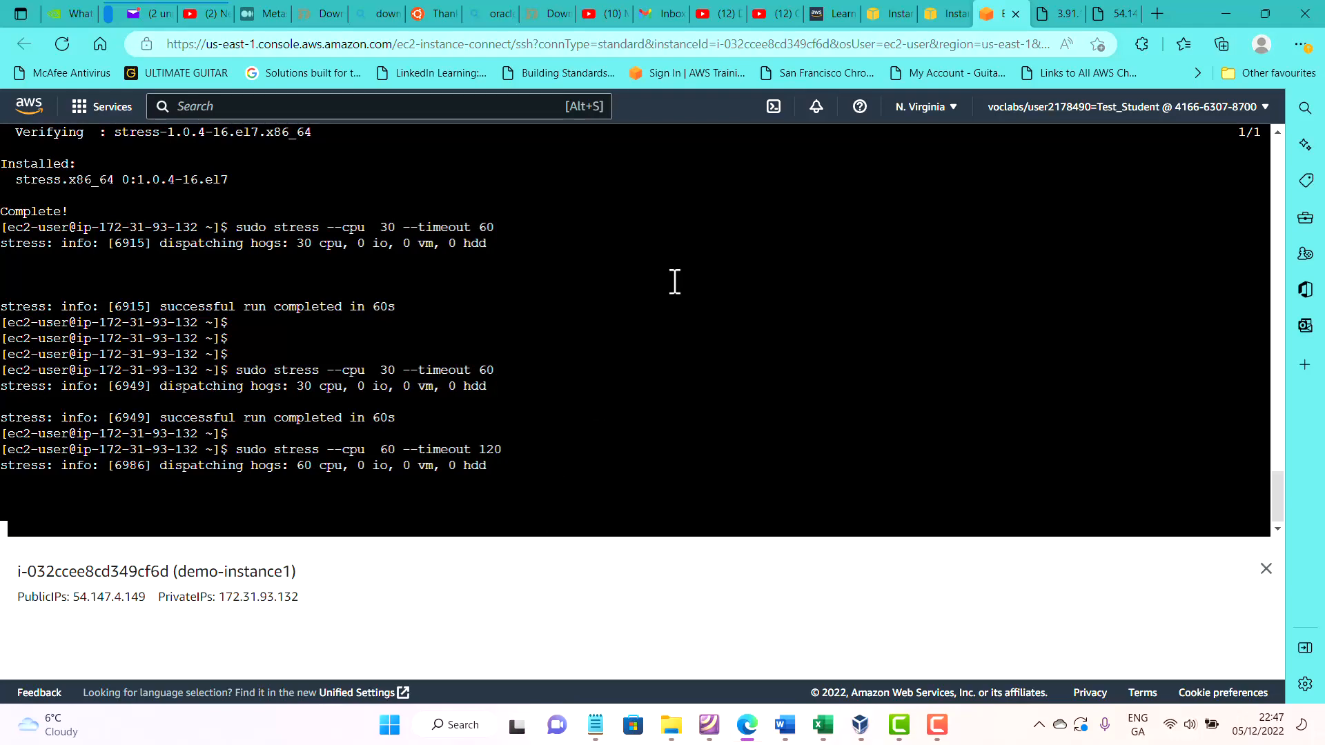
# Open demo-instance1's monitoring graphs from the instances list and examine its CPU utilization and network metrics.
pyautogui.click(886, 14)
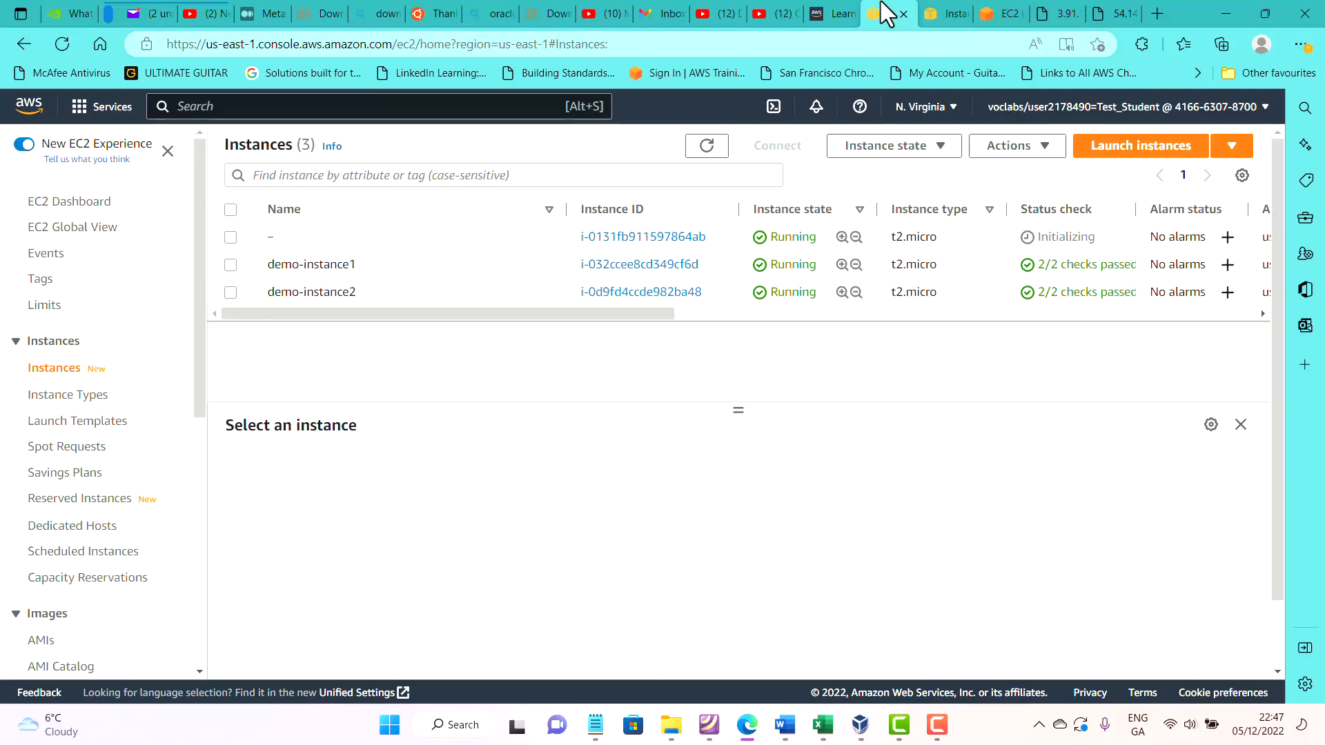
pyautogui.click(651, 264)
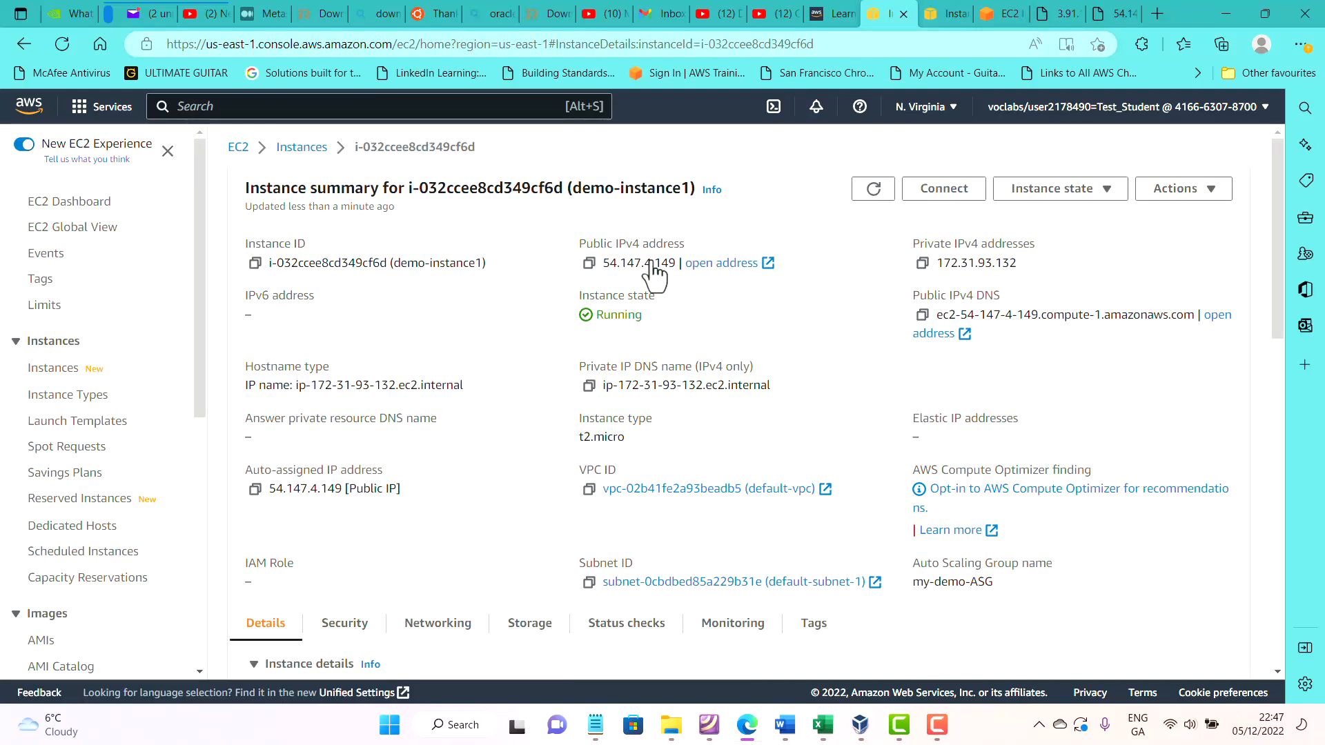
pyautogui.scroll(-1, 580, 569)
pyautogui.click(705, 545)
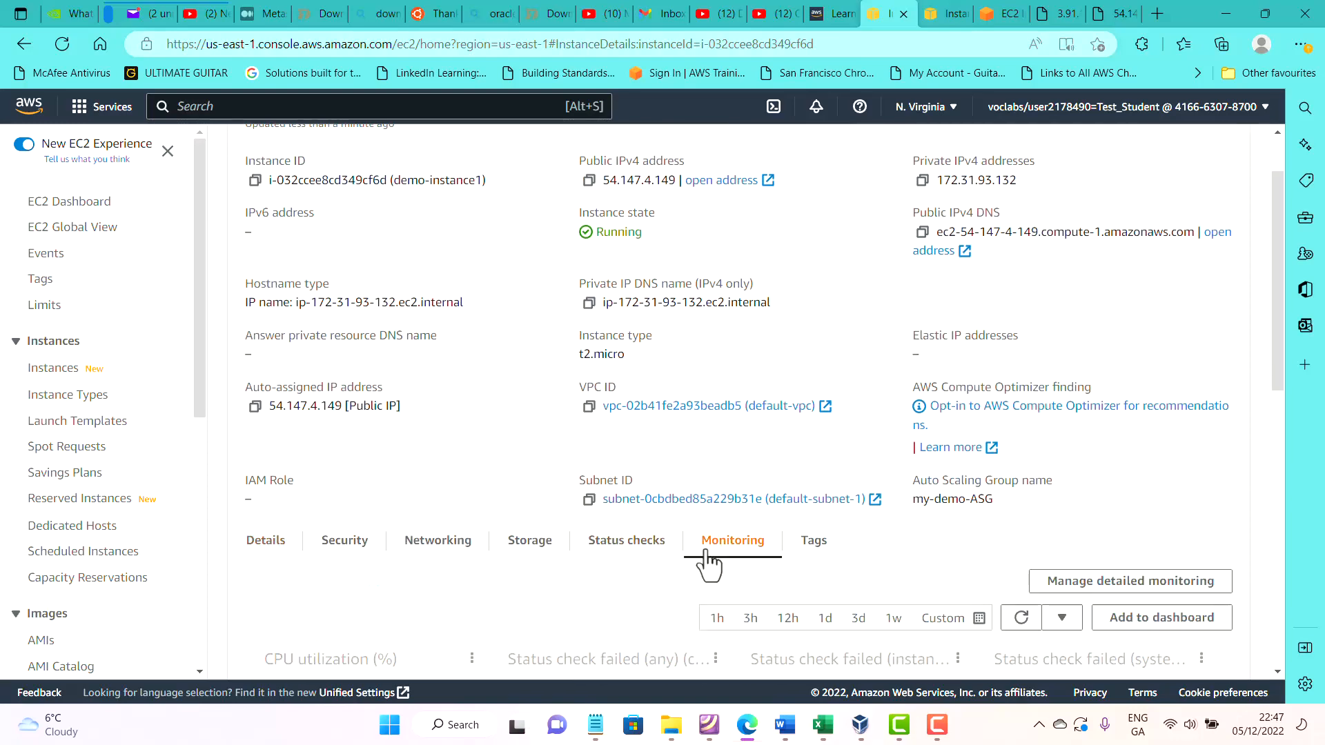
pyautogui.scroll(-1, 705, 551)
pyautogui.scroll(-3, 706, 552)
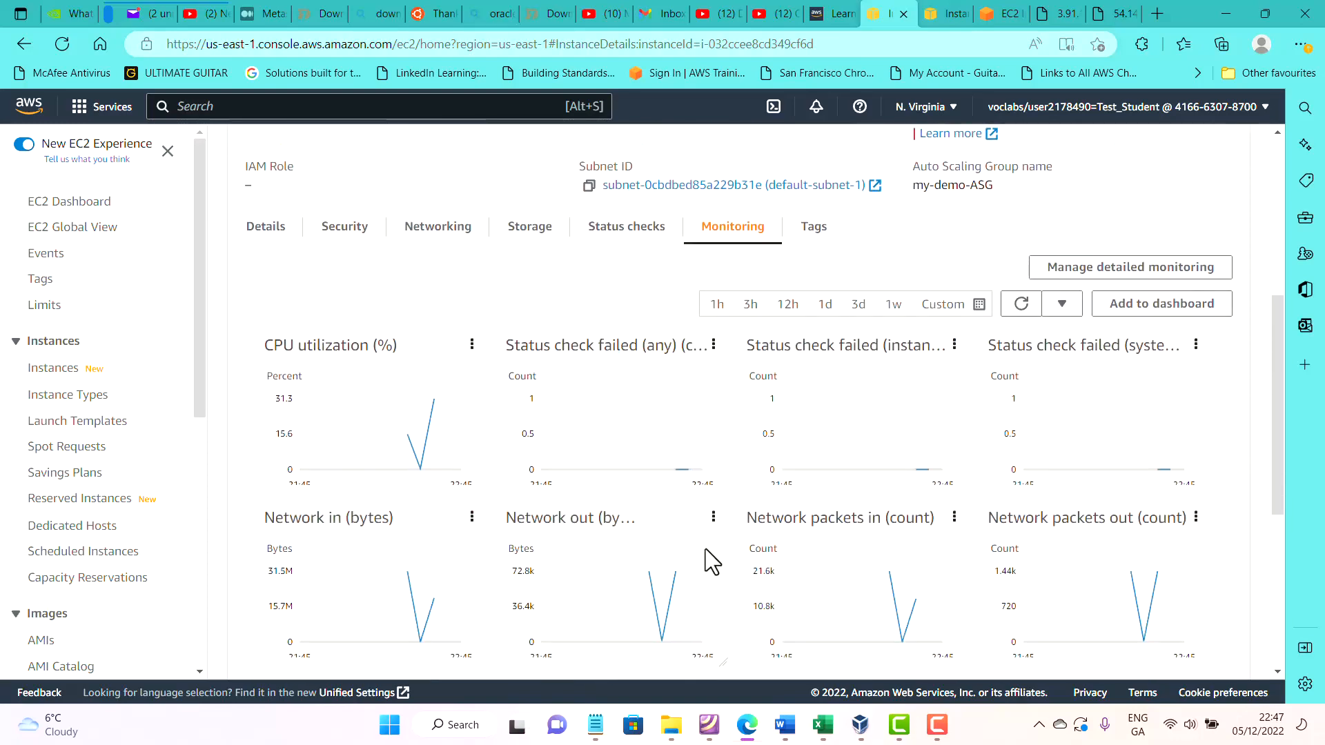
pyautogui.scroll(-2, 1115, 642)
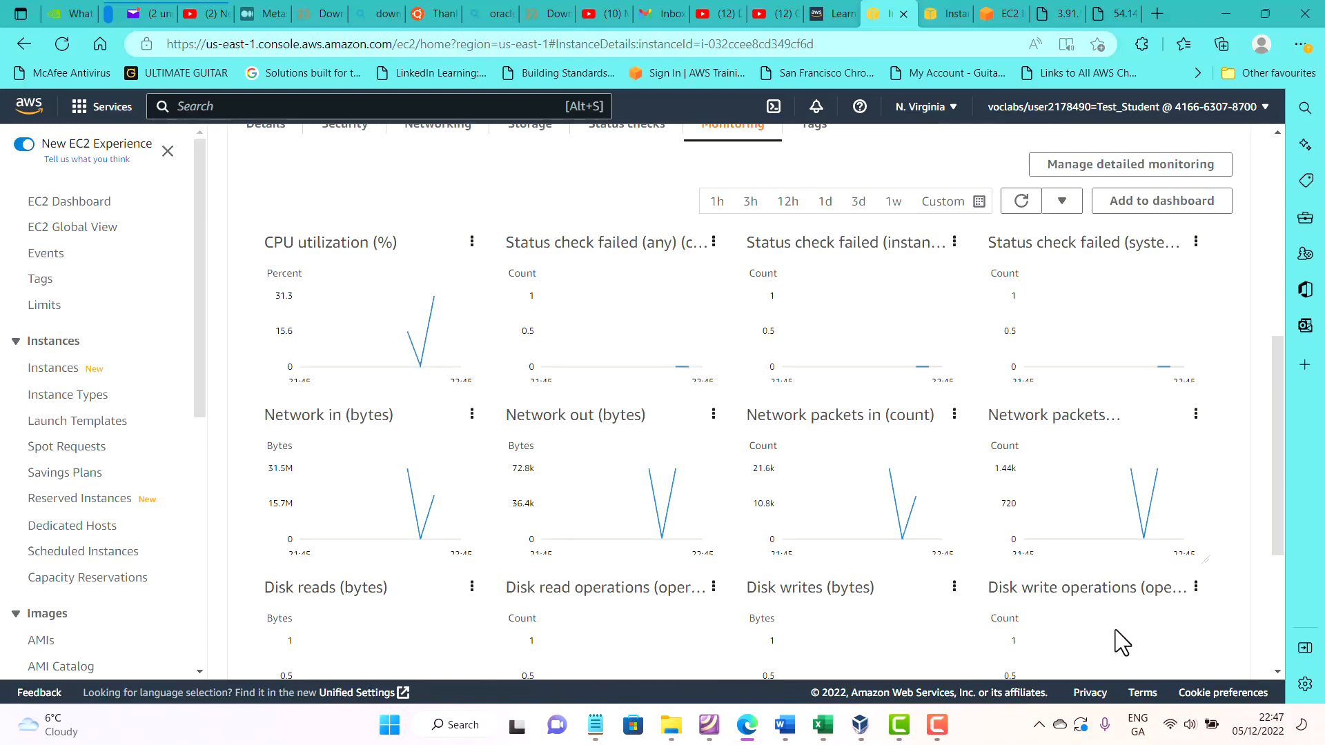
pyautogui.scroll(2, 1121, 642)
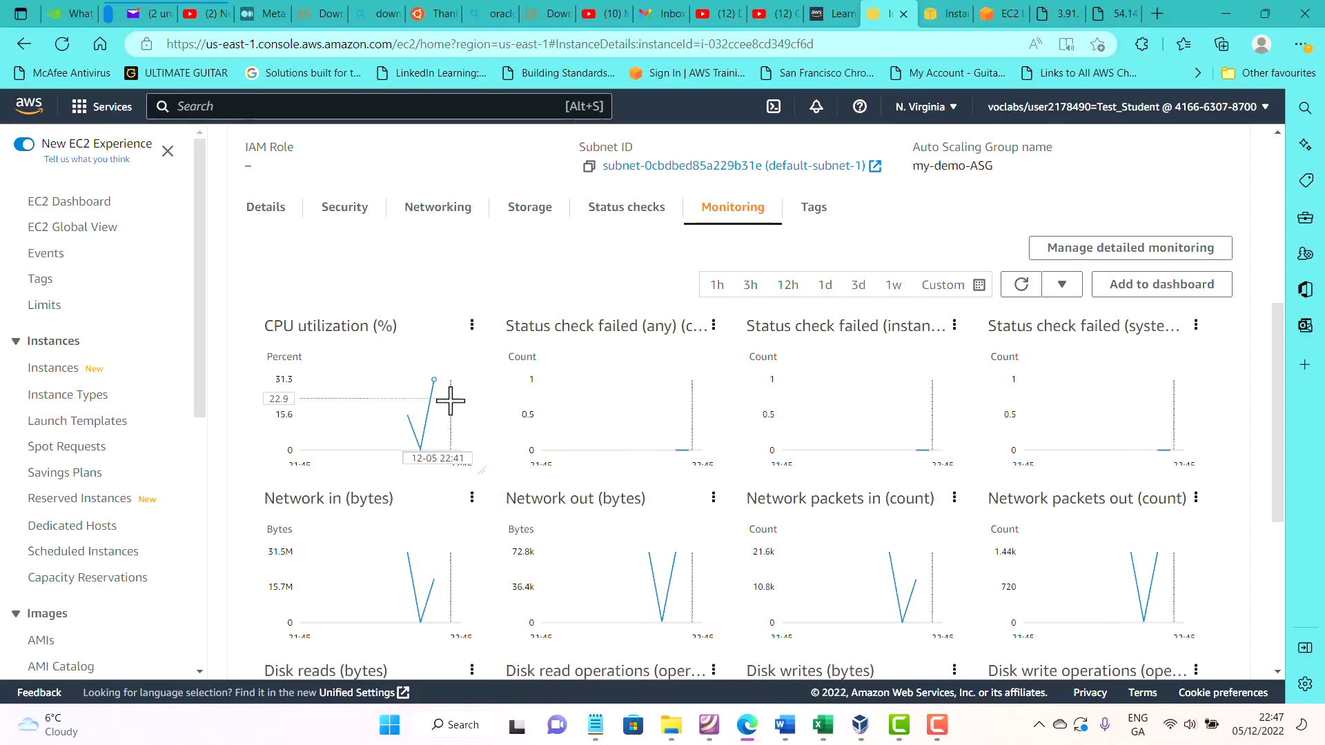
pyautogui.moveTo(450, 399)
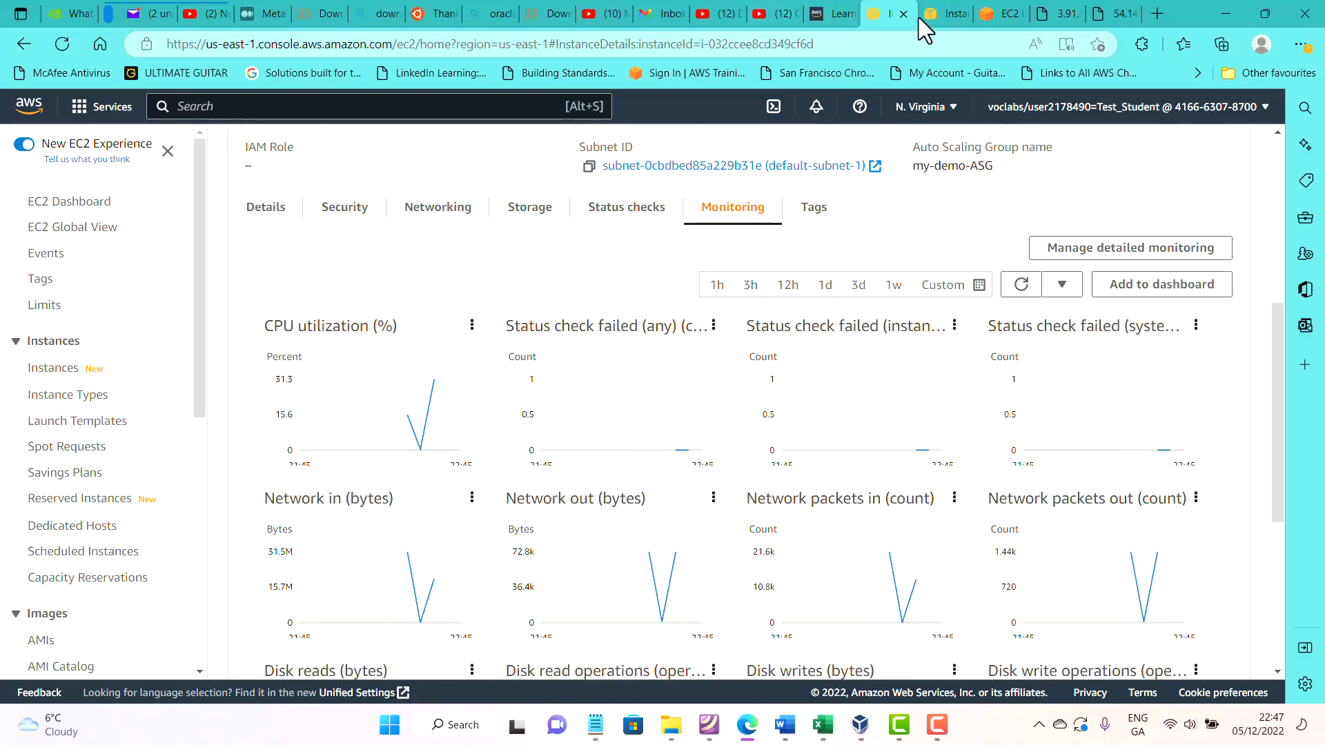
pyautogui.moveTo(946, 15)
# Check the stress run in the demo-instance1 terminal and refresh the EC2 instances list, dismissing the password manager window.
pyautogui.click(59, 369)
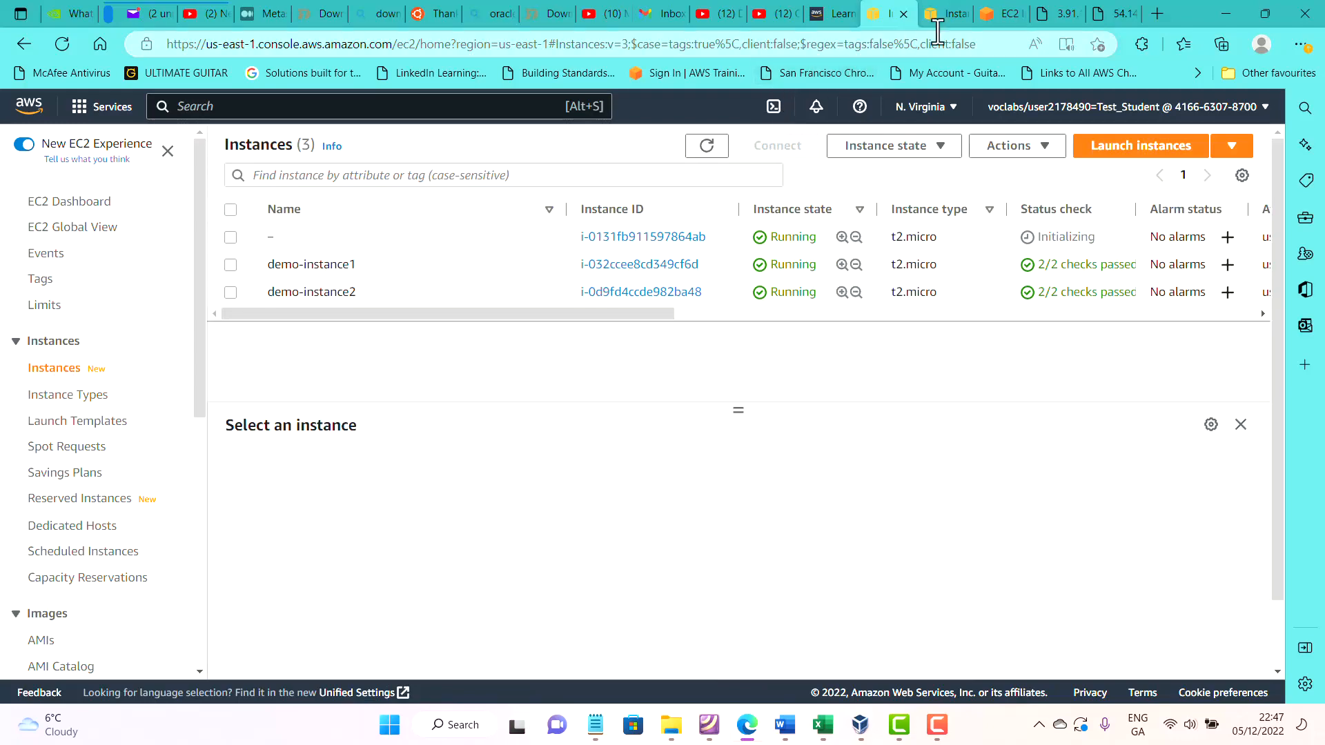
pyautogui.click(999, 12)
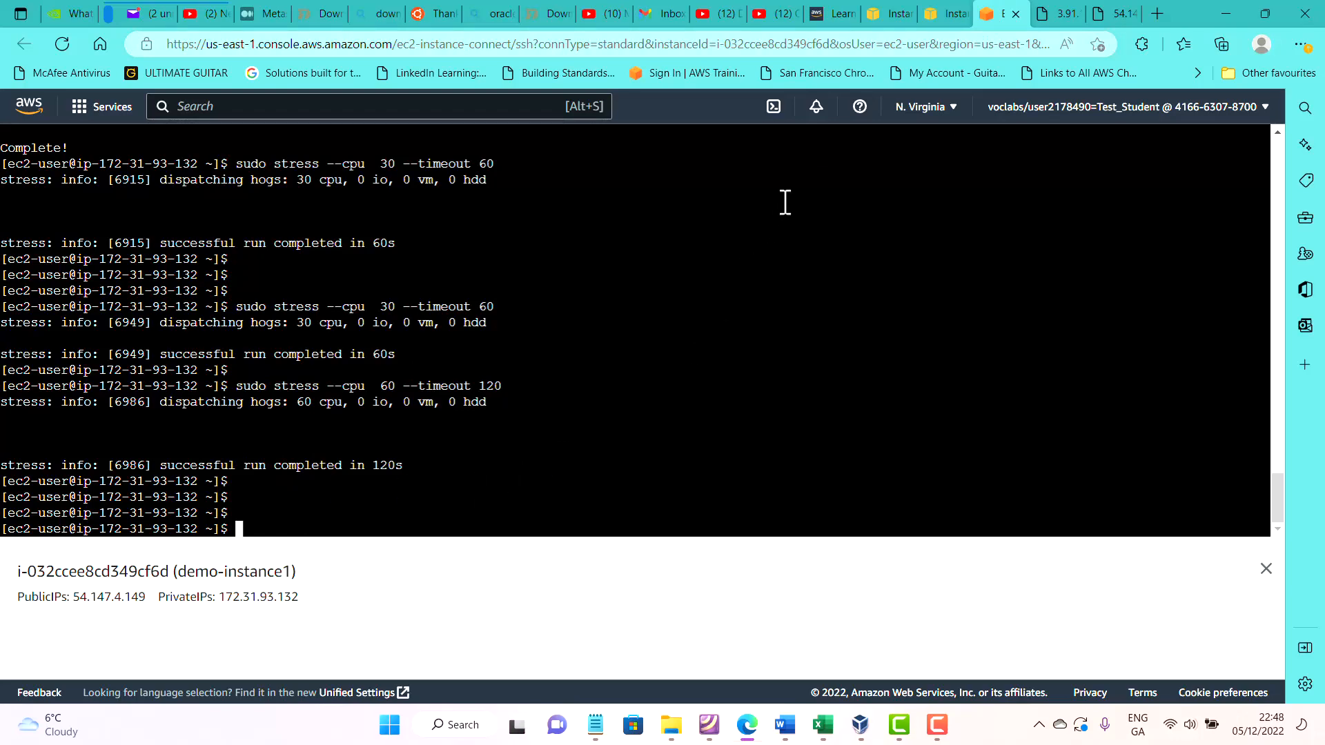
pyautogui.click(897, 13)
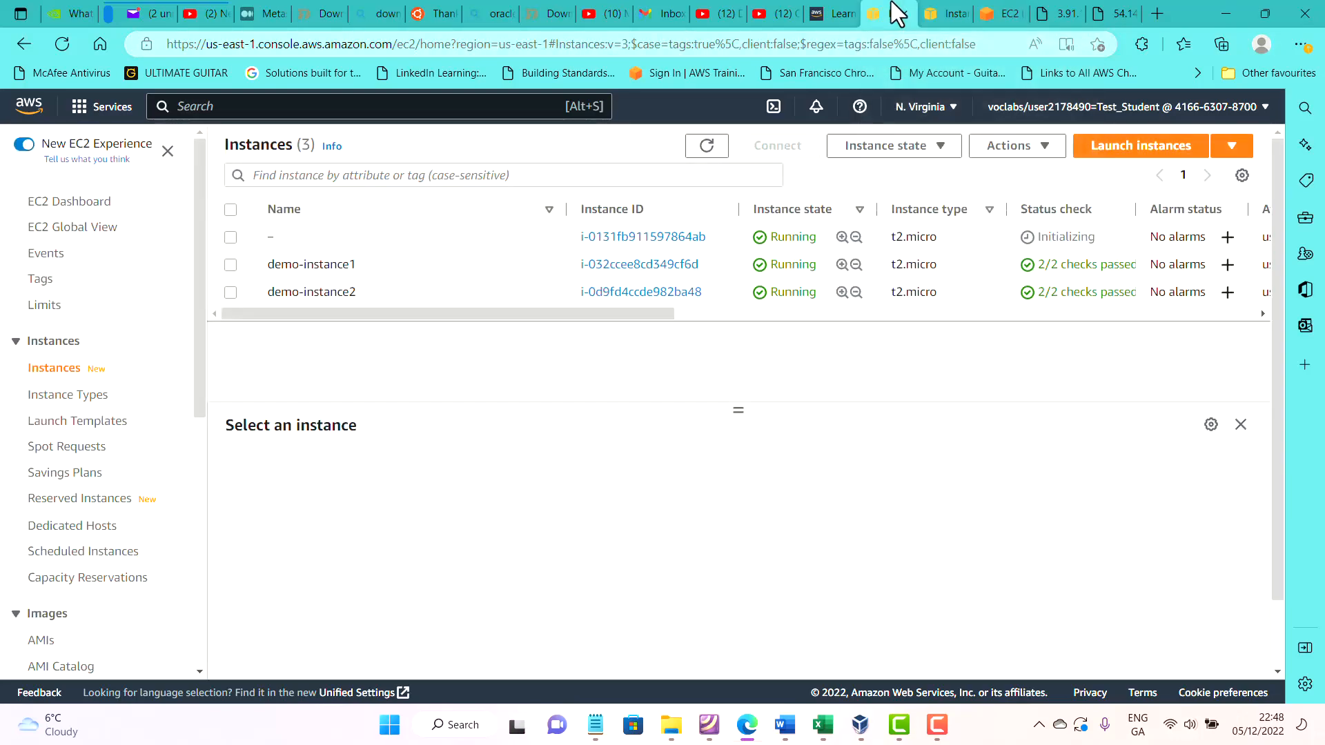
pyautogui.click(707, 146)
pyautogui.click(707, 147)
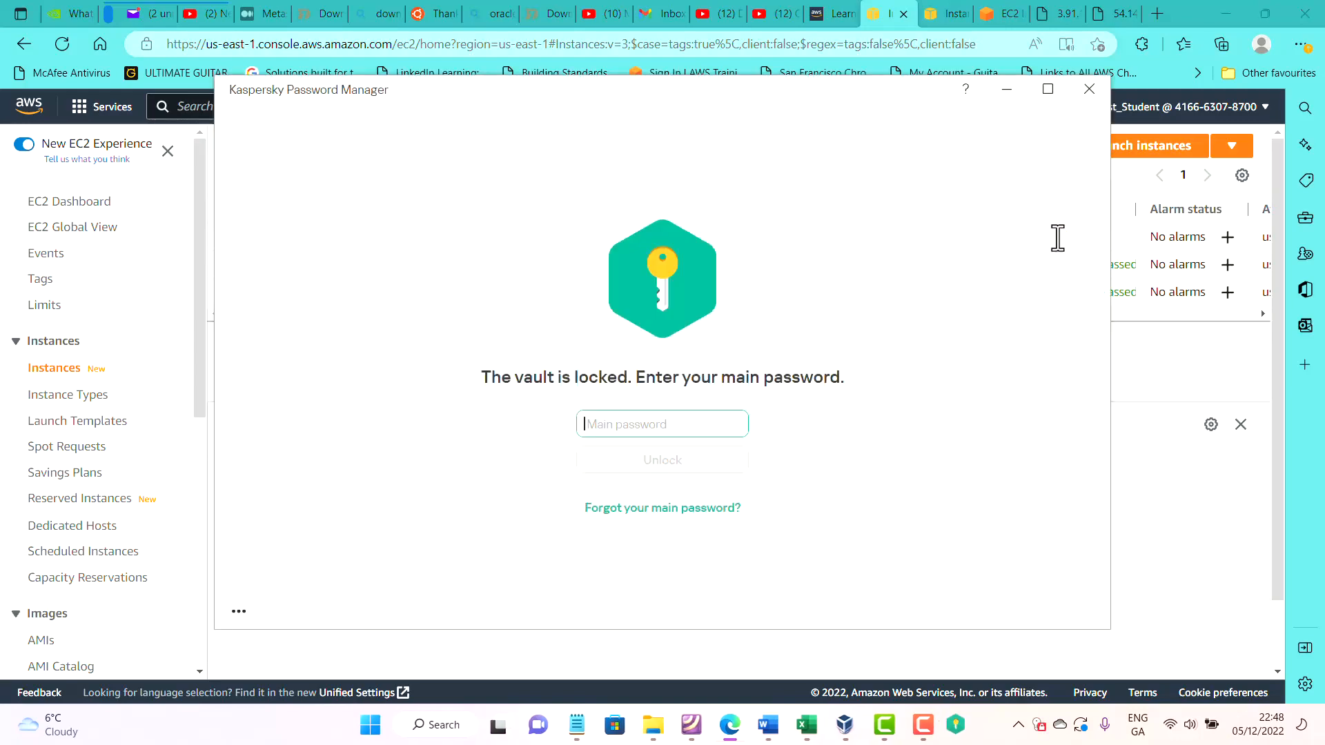
pyautogui.click(1089, 90)
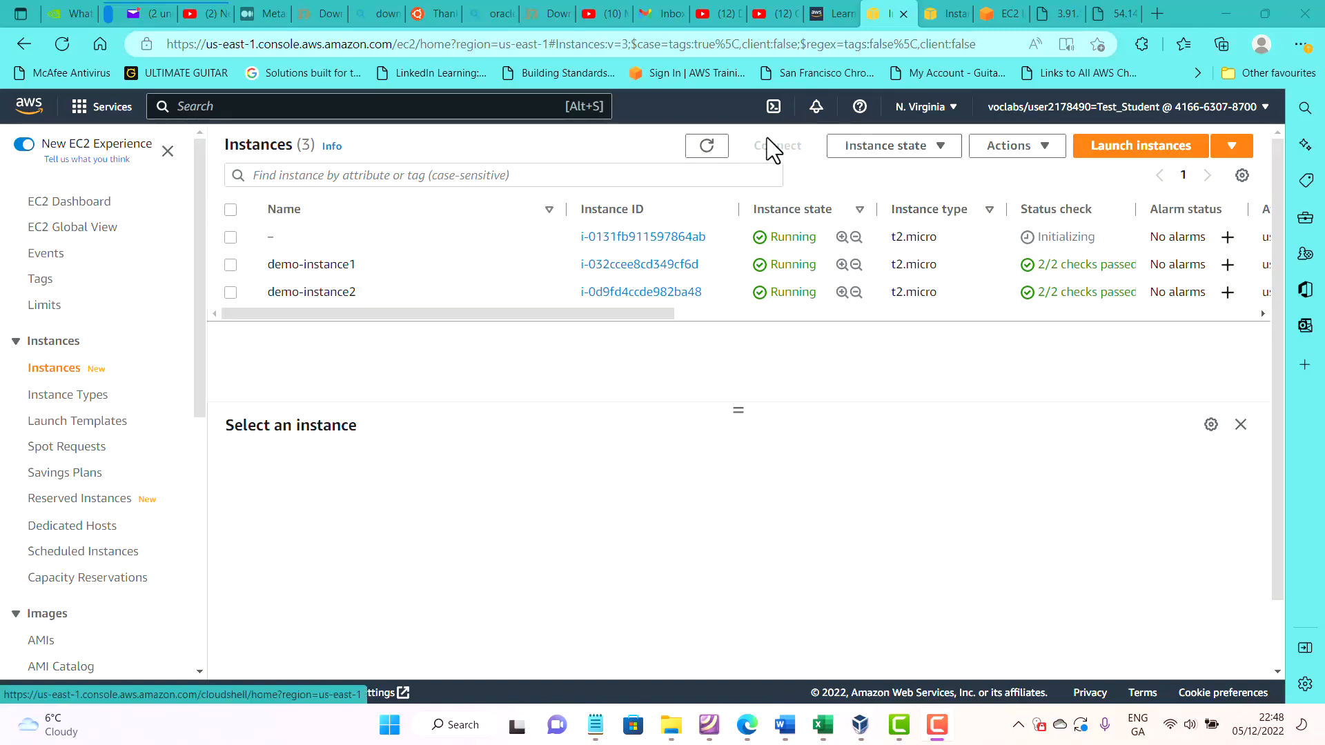
# Refresh the EC2 instances list several more times to check for additional instances launched by the Auto Scaling group.
pyautogui.click(717, 152)
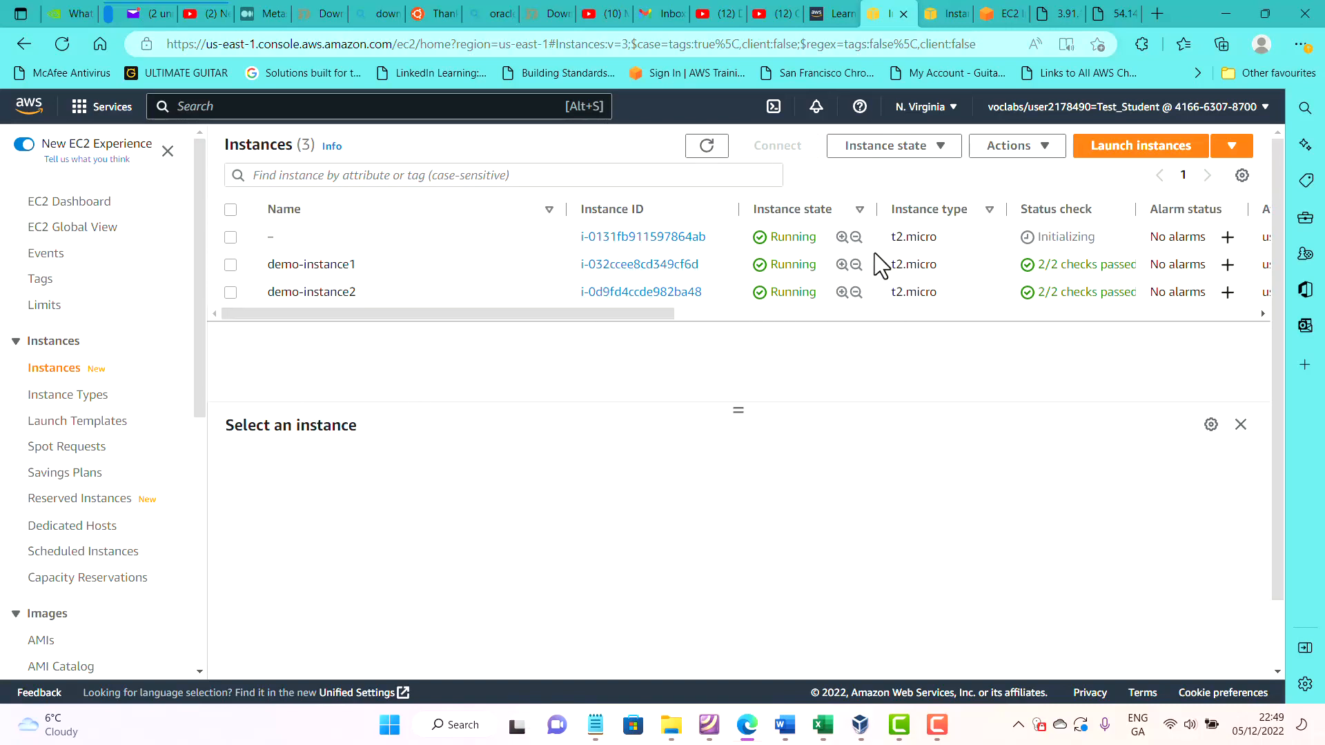
pyautogui.click(707, 146)
pyautogui.click(708, 151)
pyautogui.click(707, 147)
# Switch to the Auto Scaling guide in Word and review the opening Part 1 instructions on creating a launch template.
pyautogui.click(785, 724)
pyautogui.scroll(5, 813, 582)
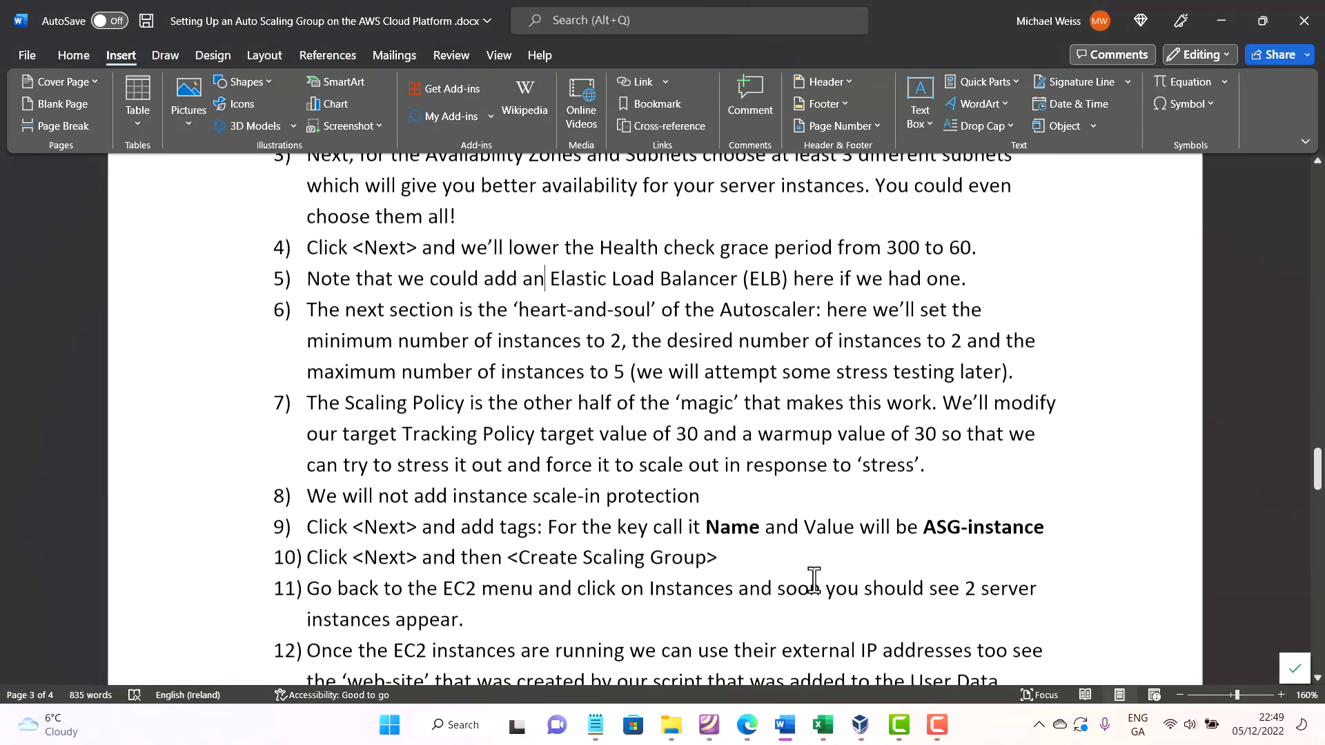
pyautogui.moveTo(1318, 474); pyautogui.dragTo(1318, 181)
pyautogui.scroll(-5, 575, 450)
pyautogui.scroll(-7, 576, 450)
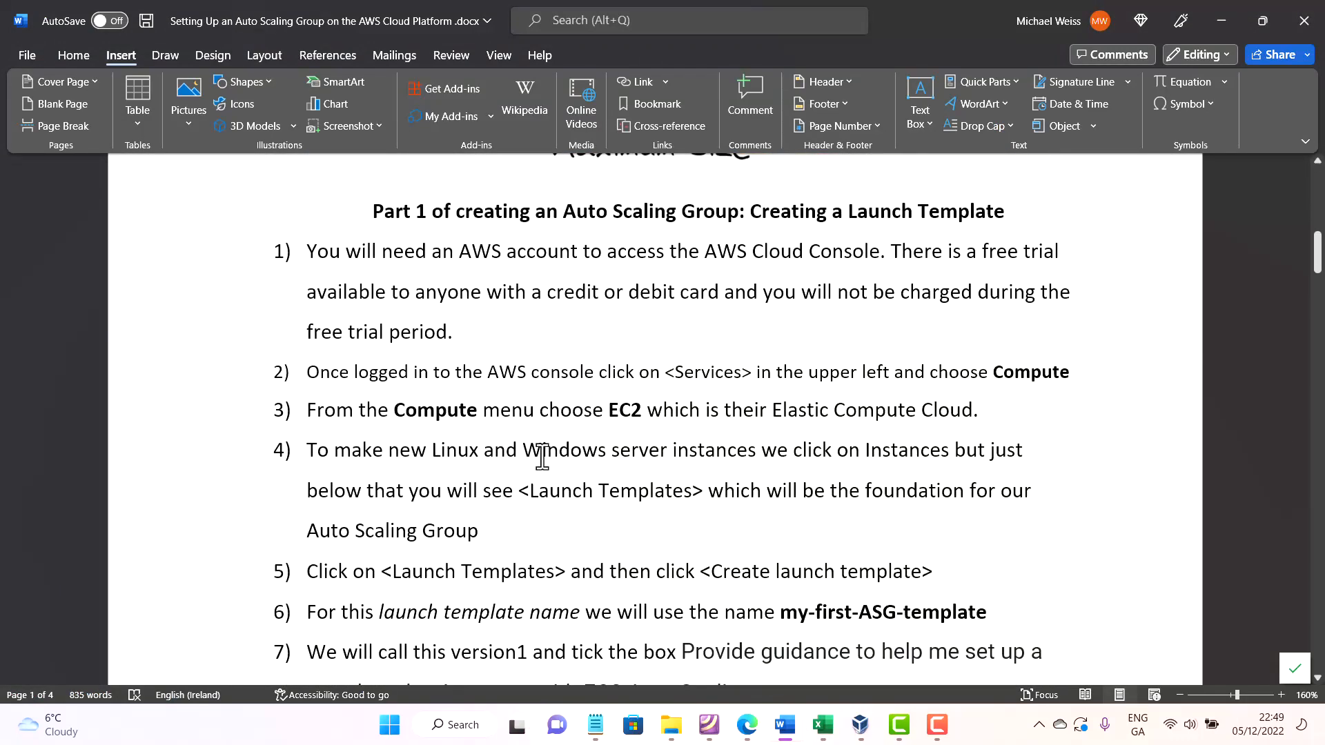
pyautogui.scroll(-3, 491, 435)
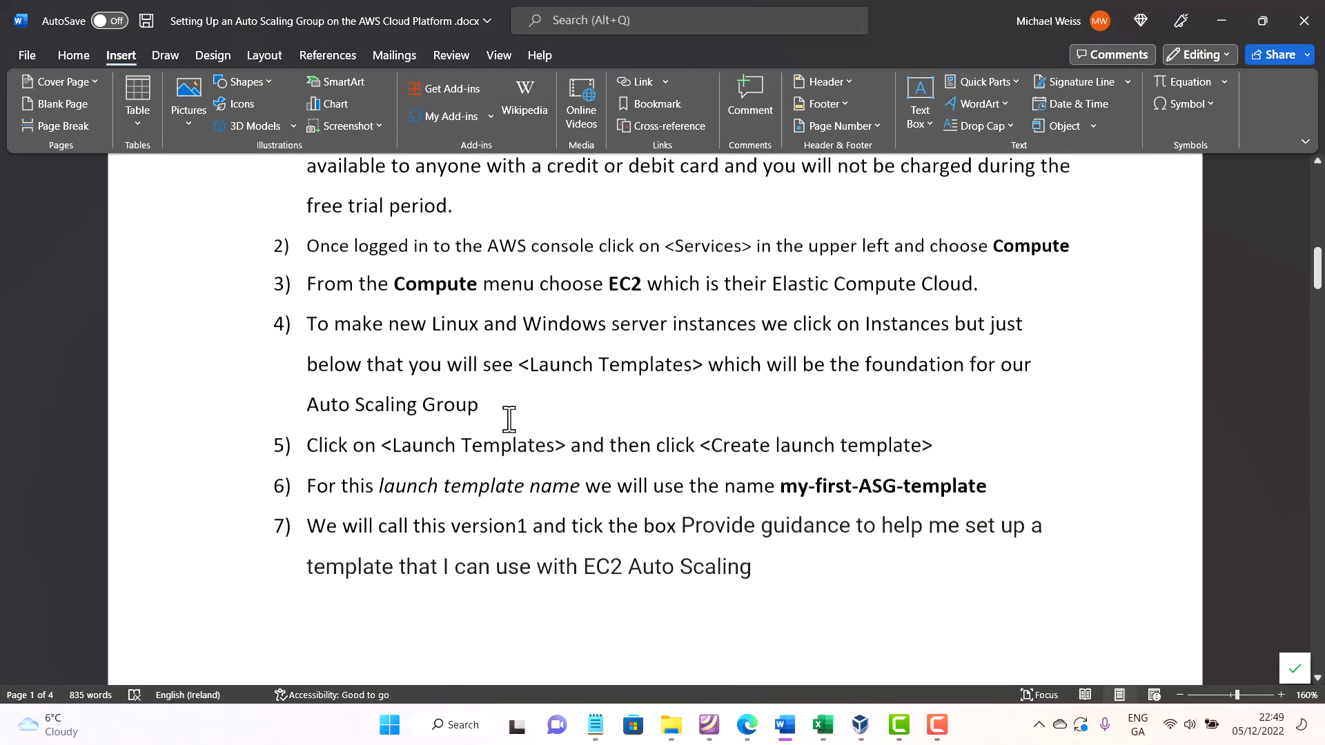
pyautogui.scroll(2, 493, 428)
pyautogui.scroll(-5, 497, 426)
pyautogui.scroll(-10, 497, 426)
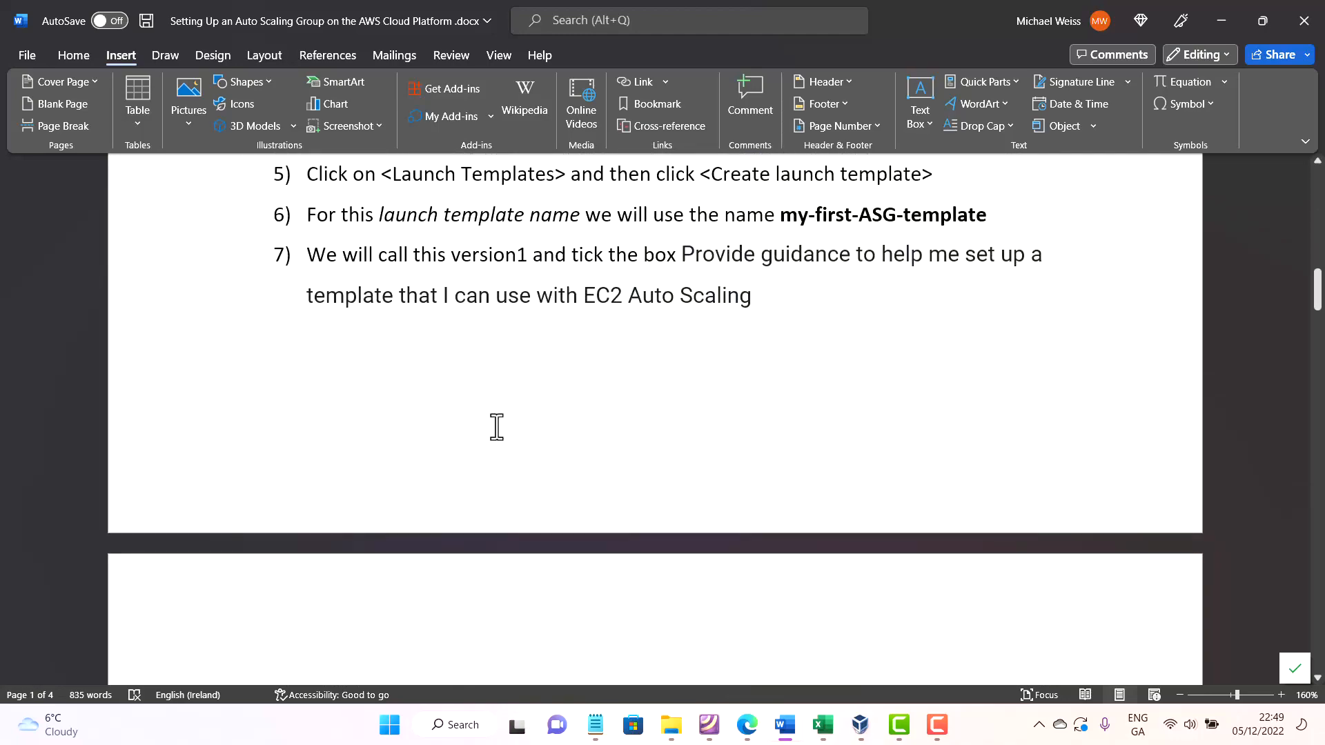
# Read the guide's Part 1 instructions on instance type, key pair, network settings, security group rules and the User Data script.
pyautogui.scroll(-3, 497, 426)
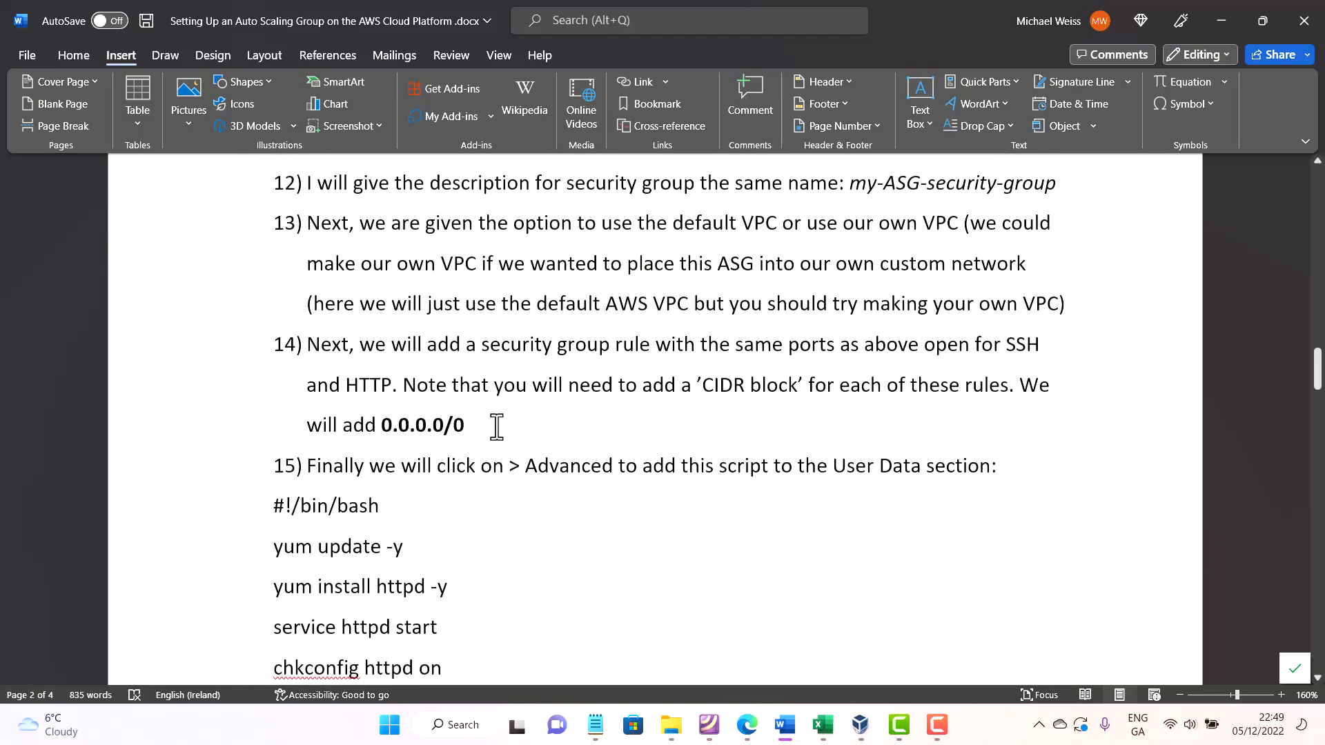
pyautogui.scroll(6, 495, 425)
pyautogui.scroll(1, 495, 426)
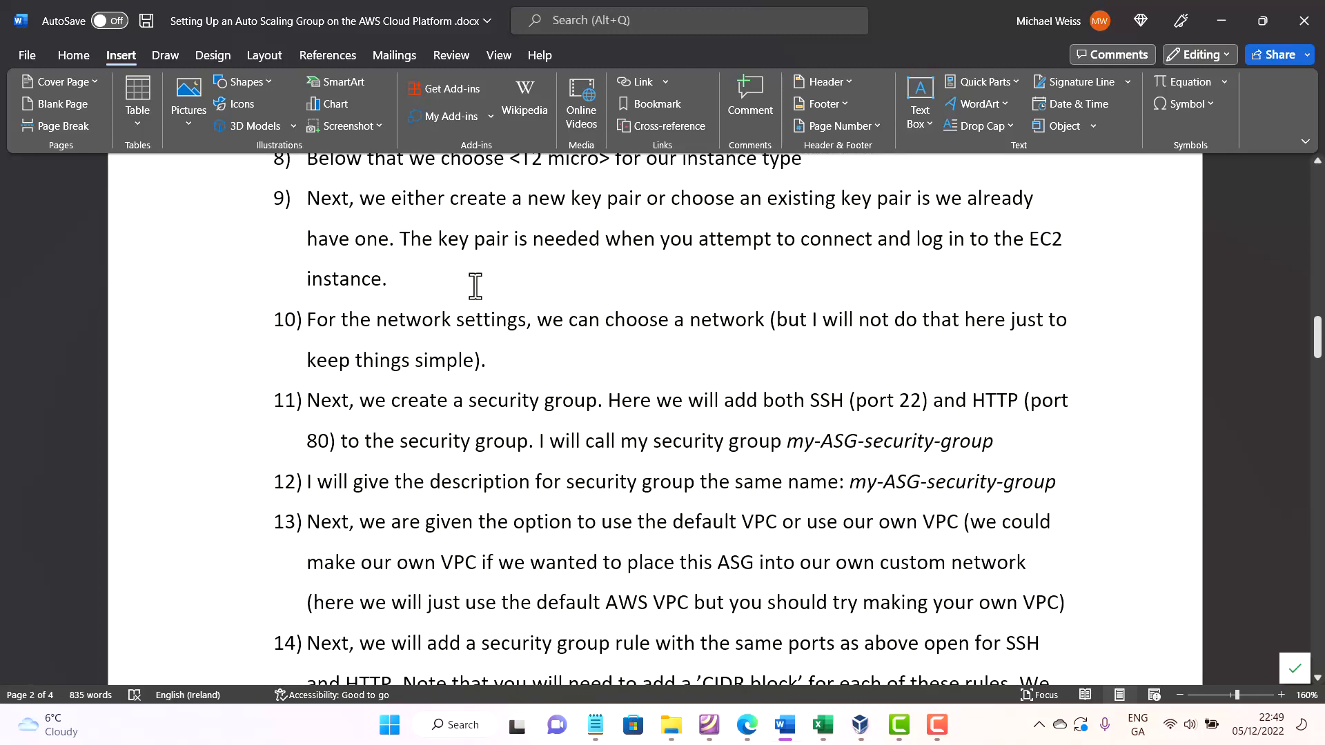
pyautogui.scroll(1, 475, 286)
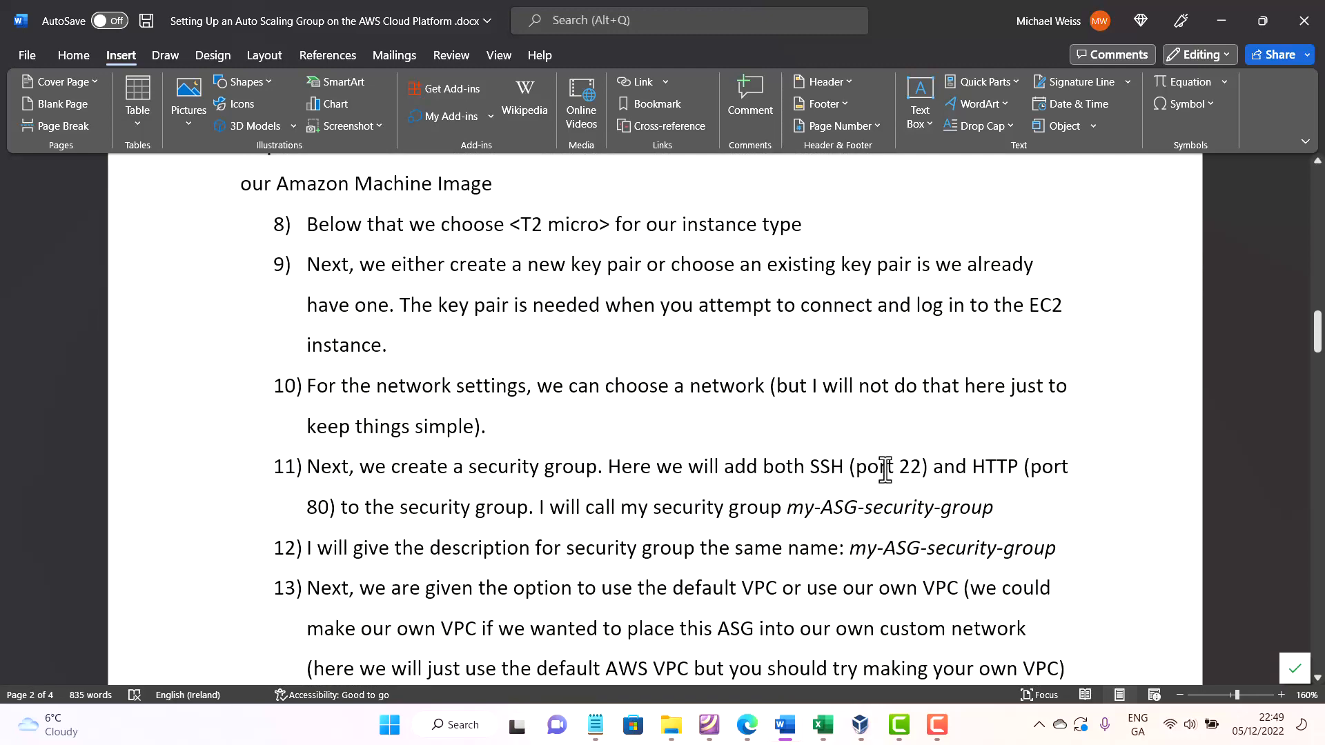
pyautogui.scroll(1, 881, 470)
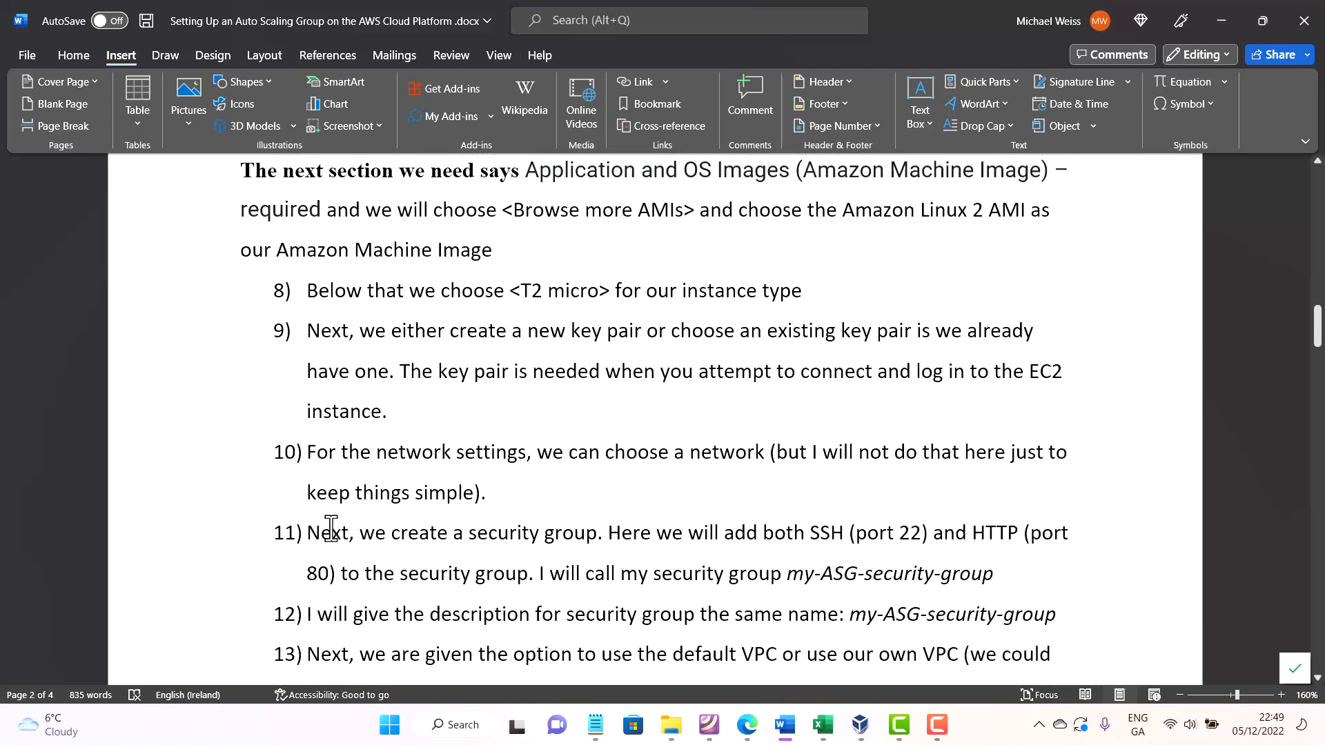
pyautogui.scroll(-2, 331, 528)
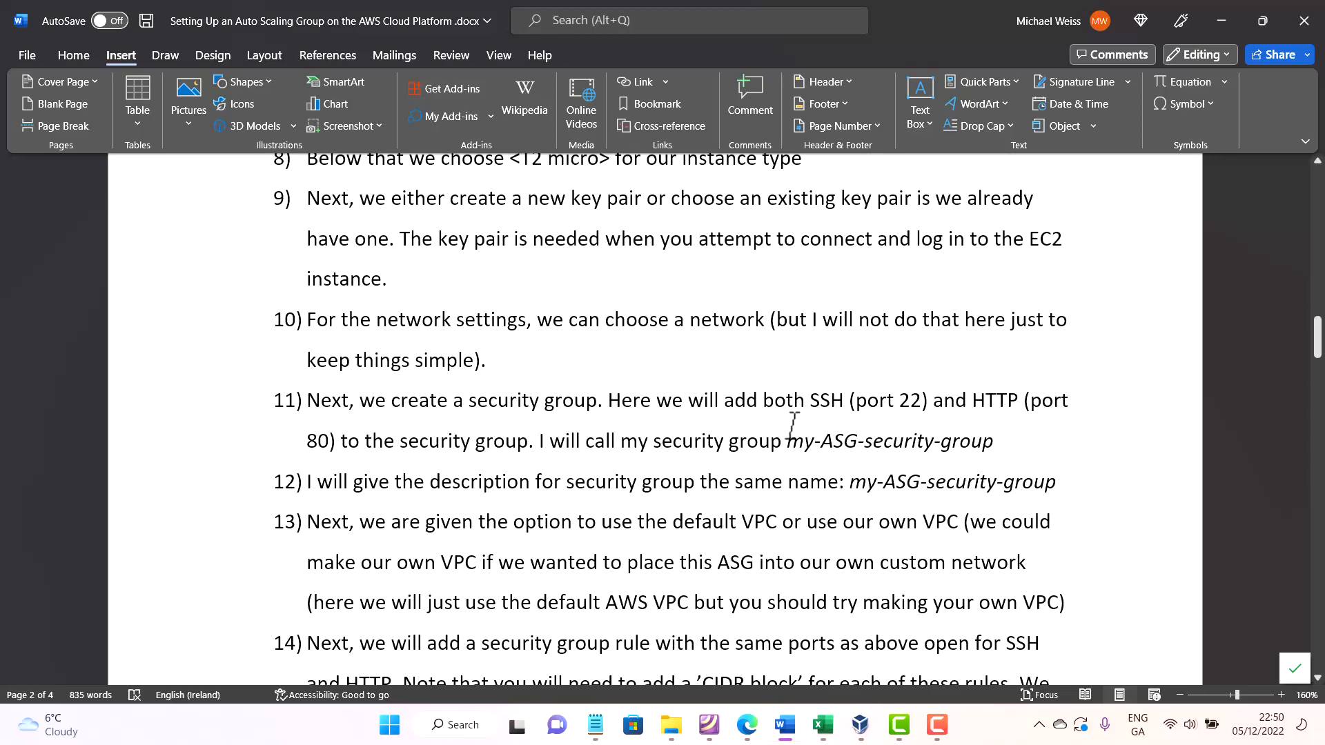
pyautogui.scroll(-6, 674, 435)
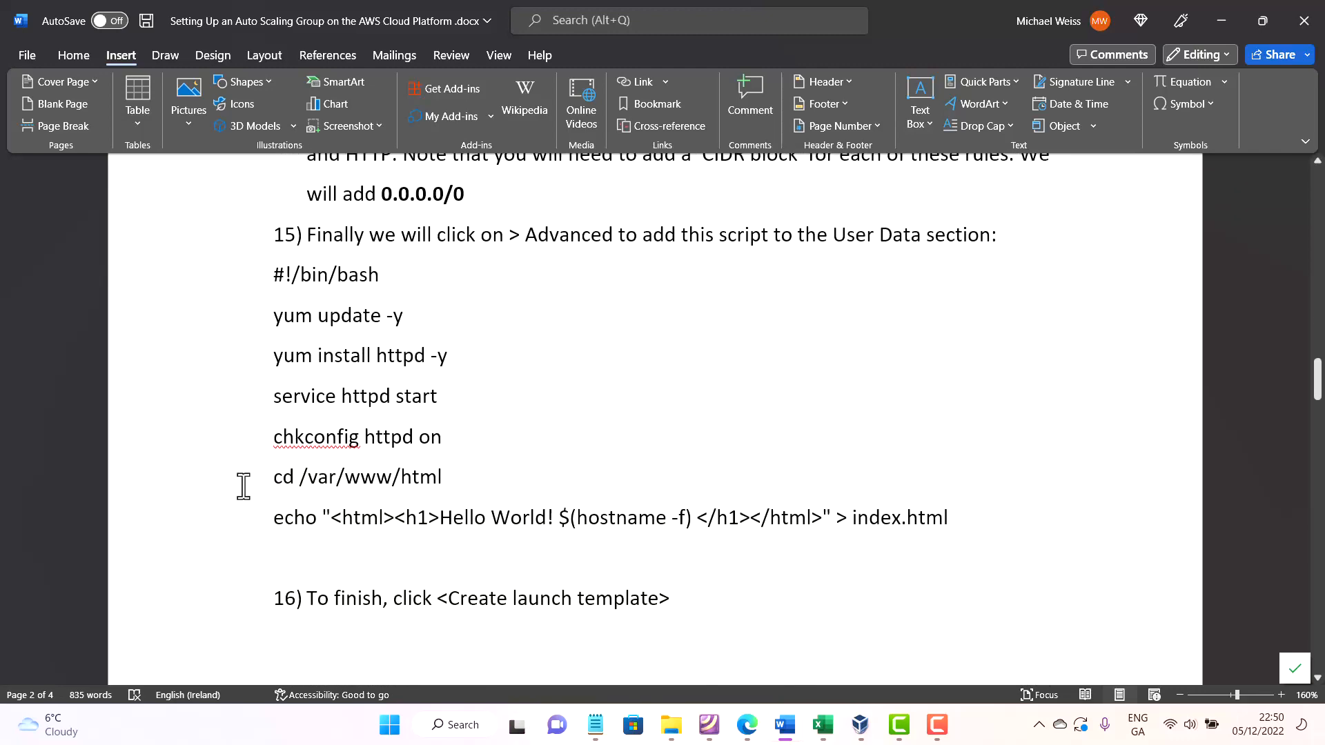
# Review the guide's Part 2 instructions on creating the Auto Scaling group, and return to the document's title page.
pyautogui.scroll(-6, 301, 467)
pyautogui.scroll(-15, 304, 485)
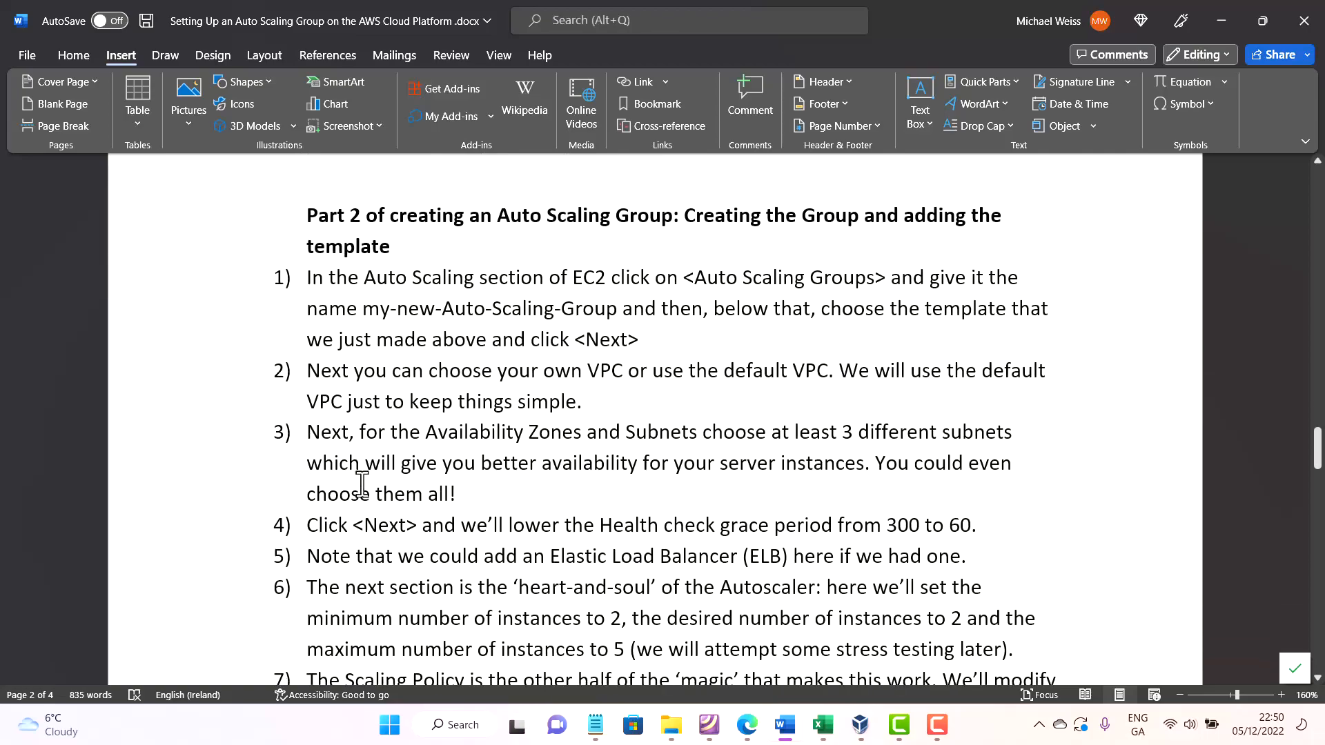
pyautogui.scroll(5, 366, 491)
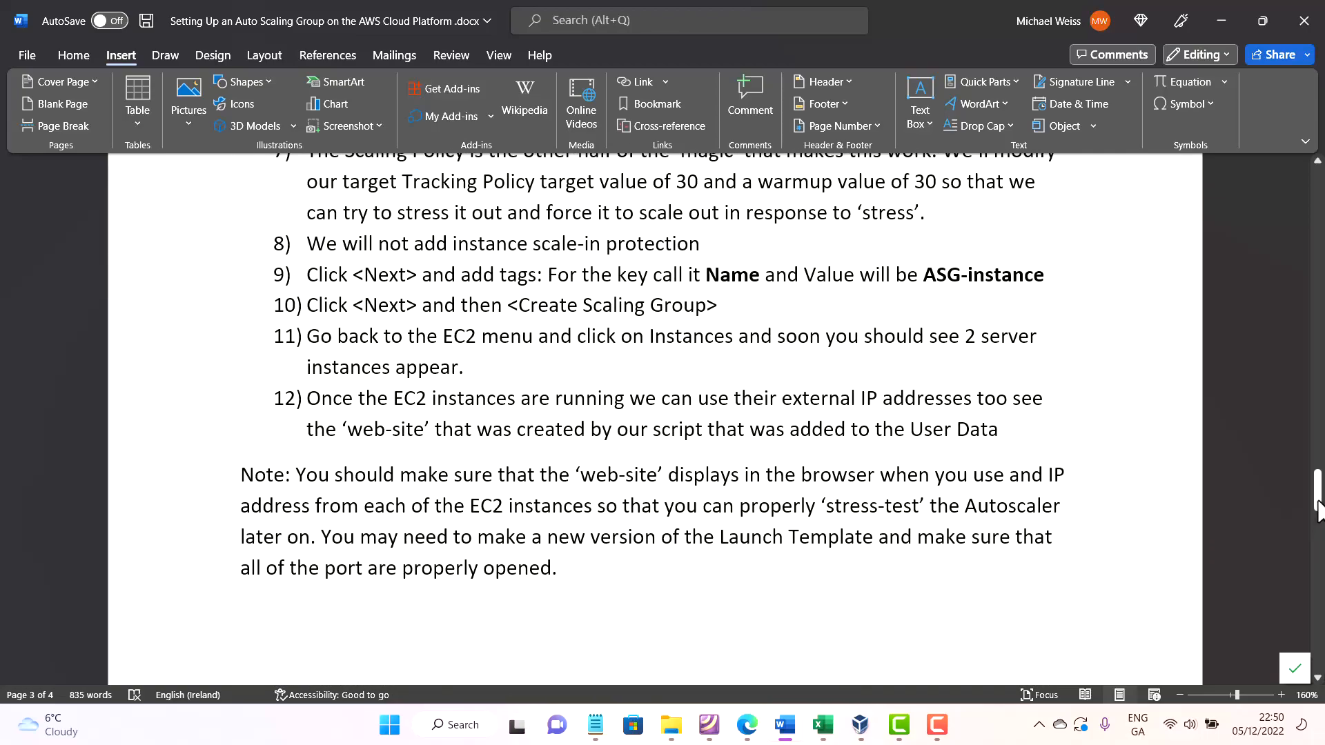
pyautogui.moveTo(1317, 510); pyautogui.dragTo(1317, 180)
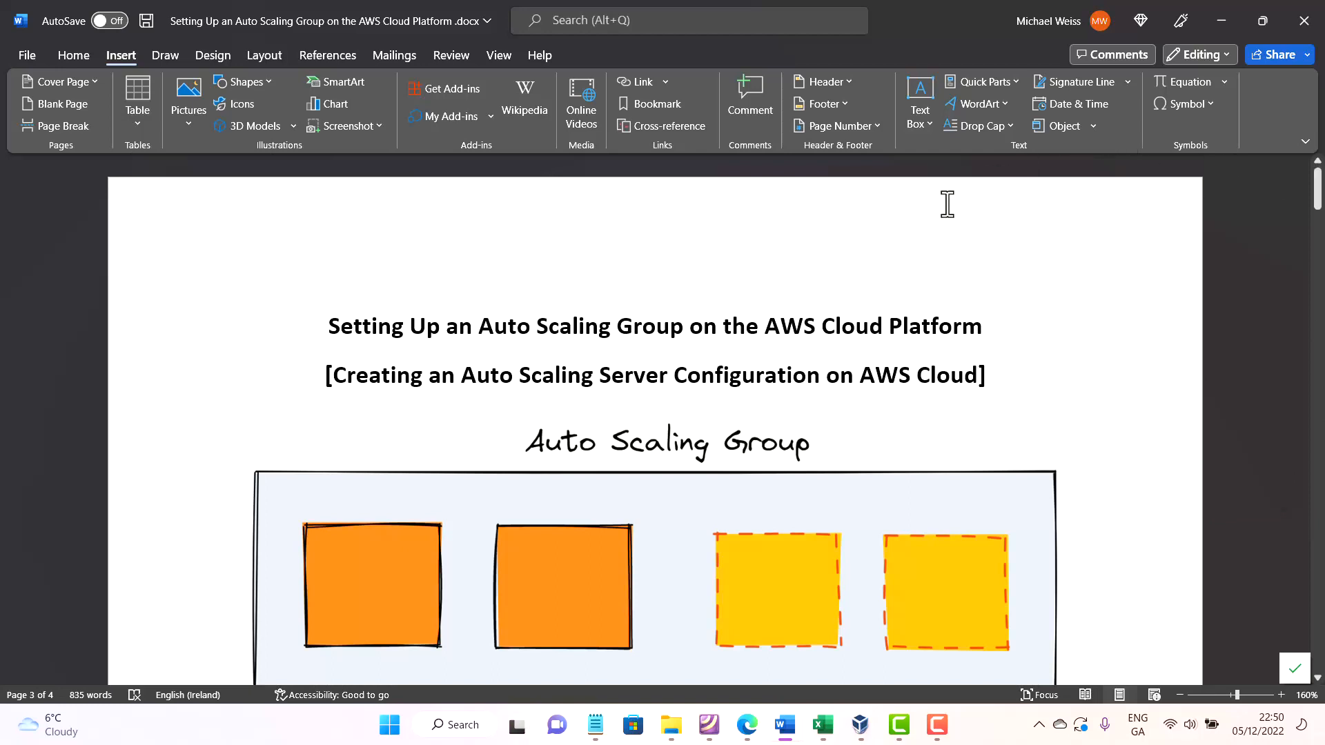